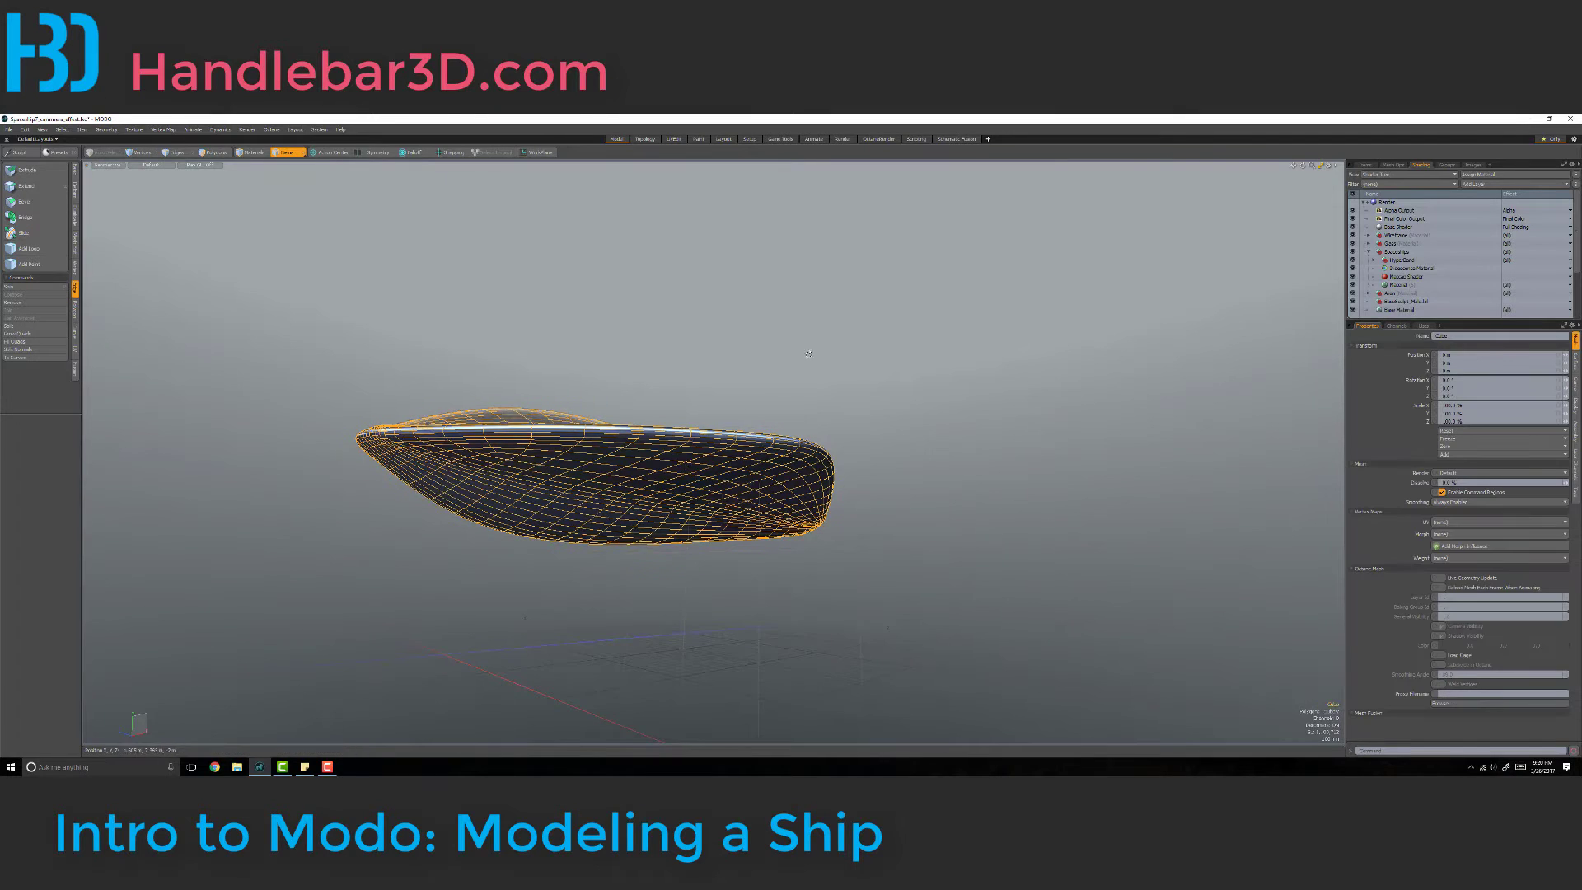
- Try the silver-grey metallic image on the spaceship's matcap shader and view the hull with it
{"action": "left_click_drag", "start_coordinate": [805, 353], "coordinate": [754, 406], "text": "alt"}
{"action": "left_click", "coordinate": [1404, 276]}
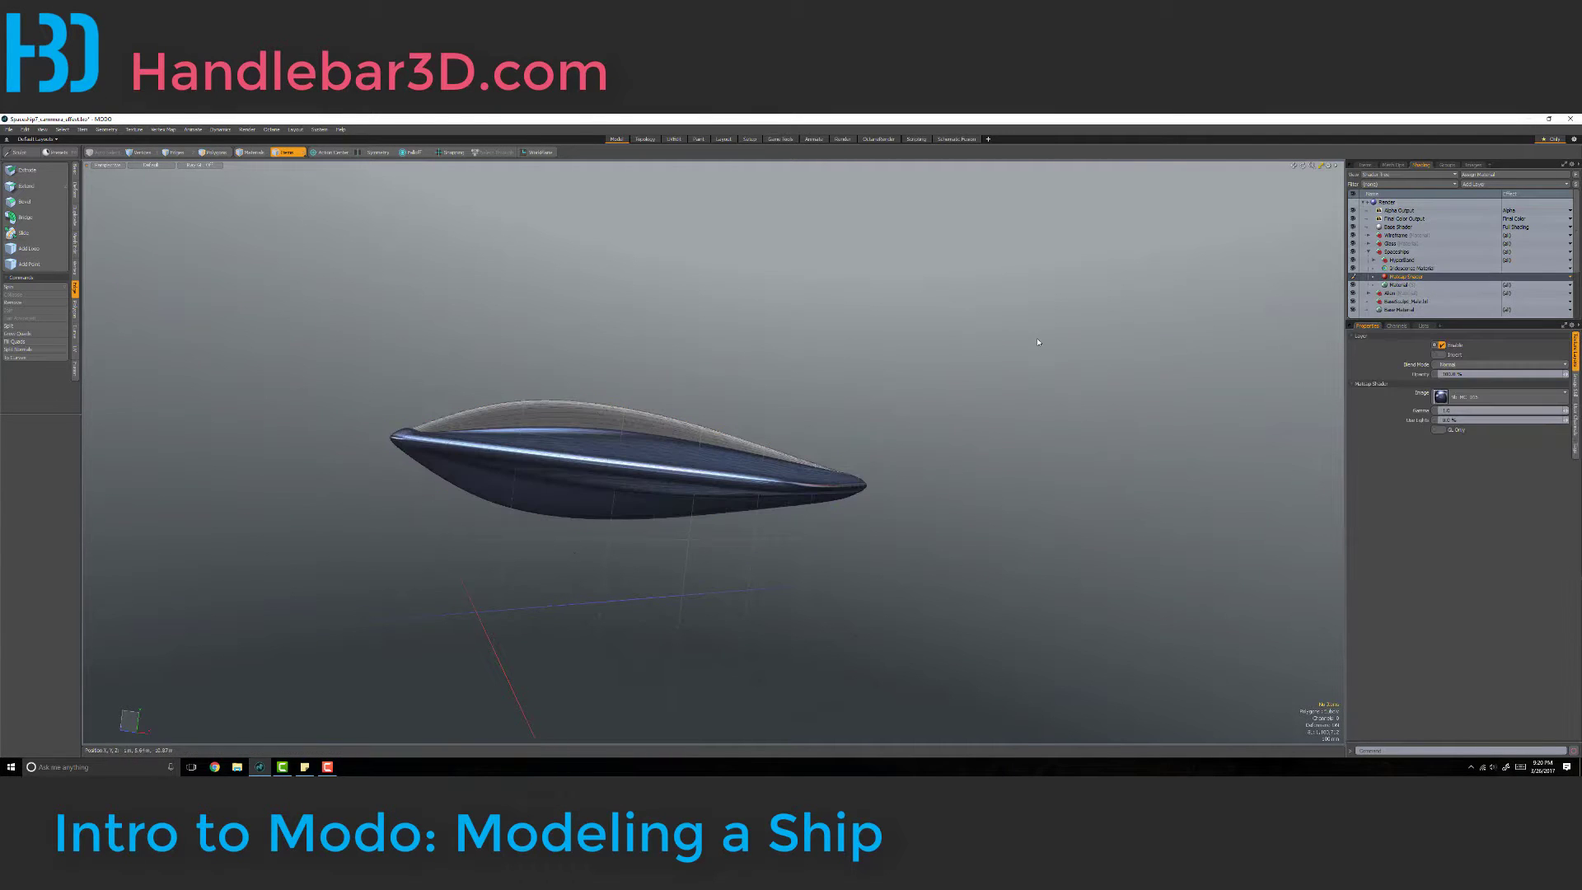
{"action": "left_click", "coordinate": [1447, 403]}
{"action": "left_click", "coordinate": [1419, 524]}
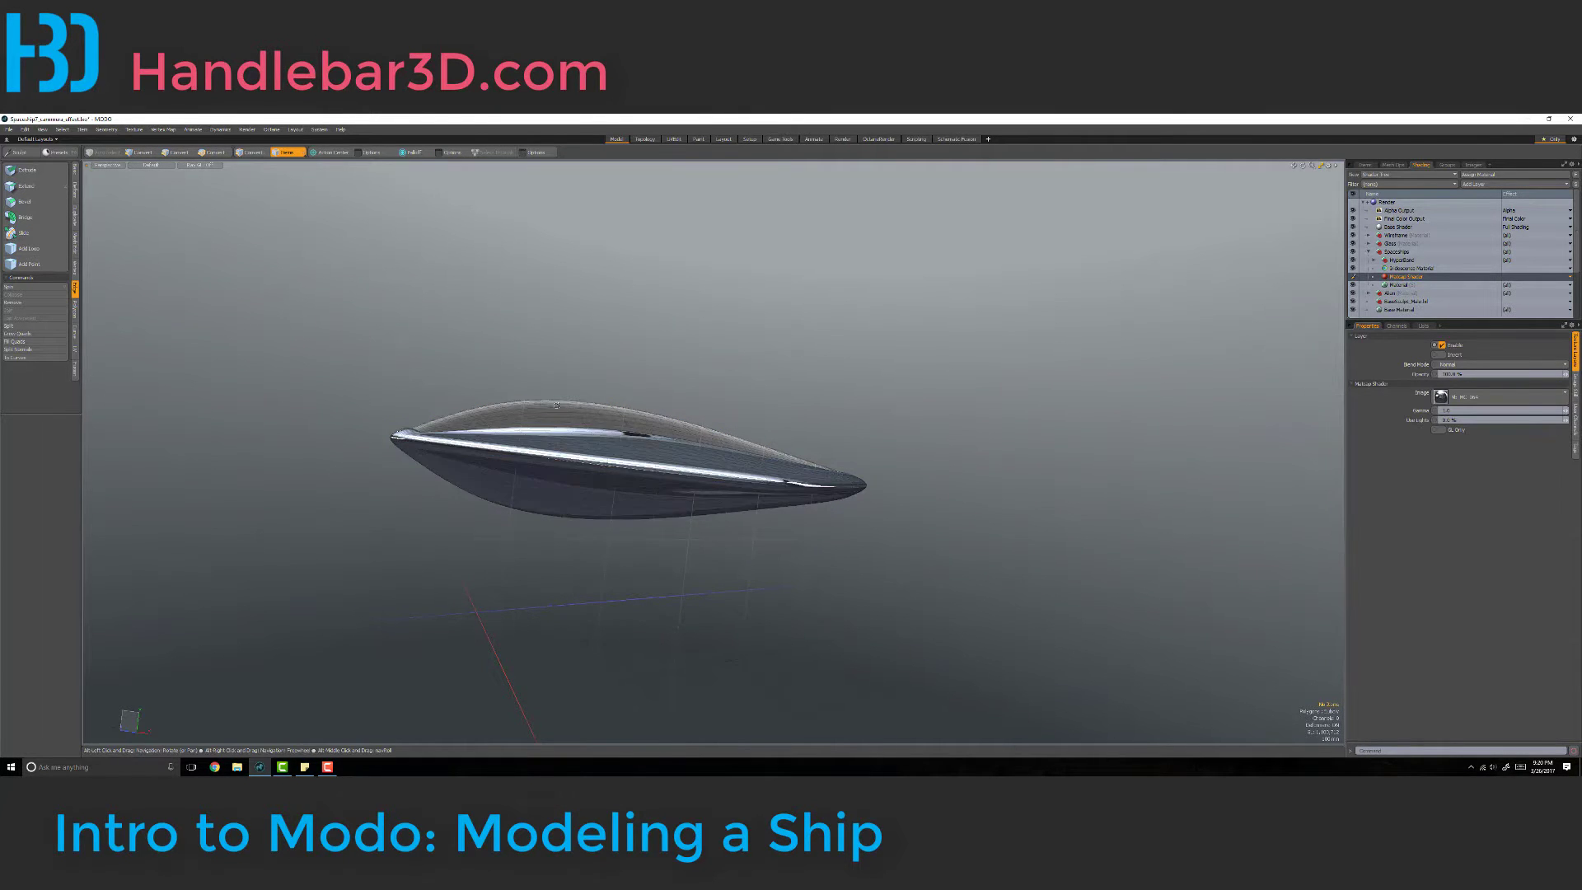
{"action": "left_click_drag", "start_coordinate": [1088, 482], "coordinate": [827, 380], "text": "alt"}
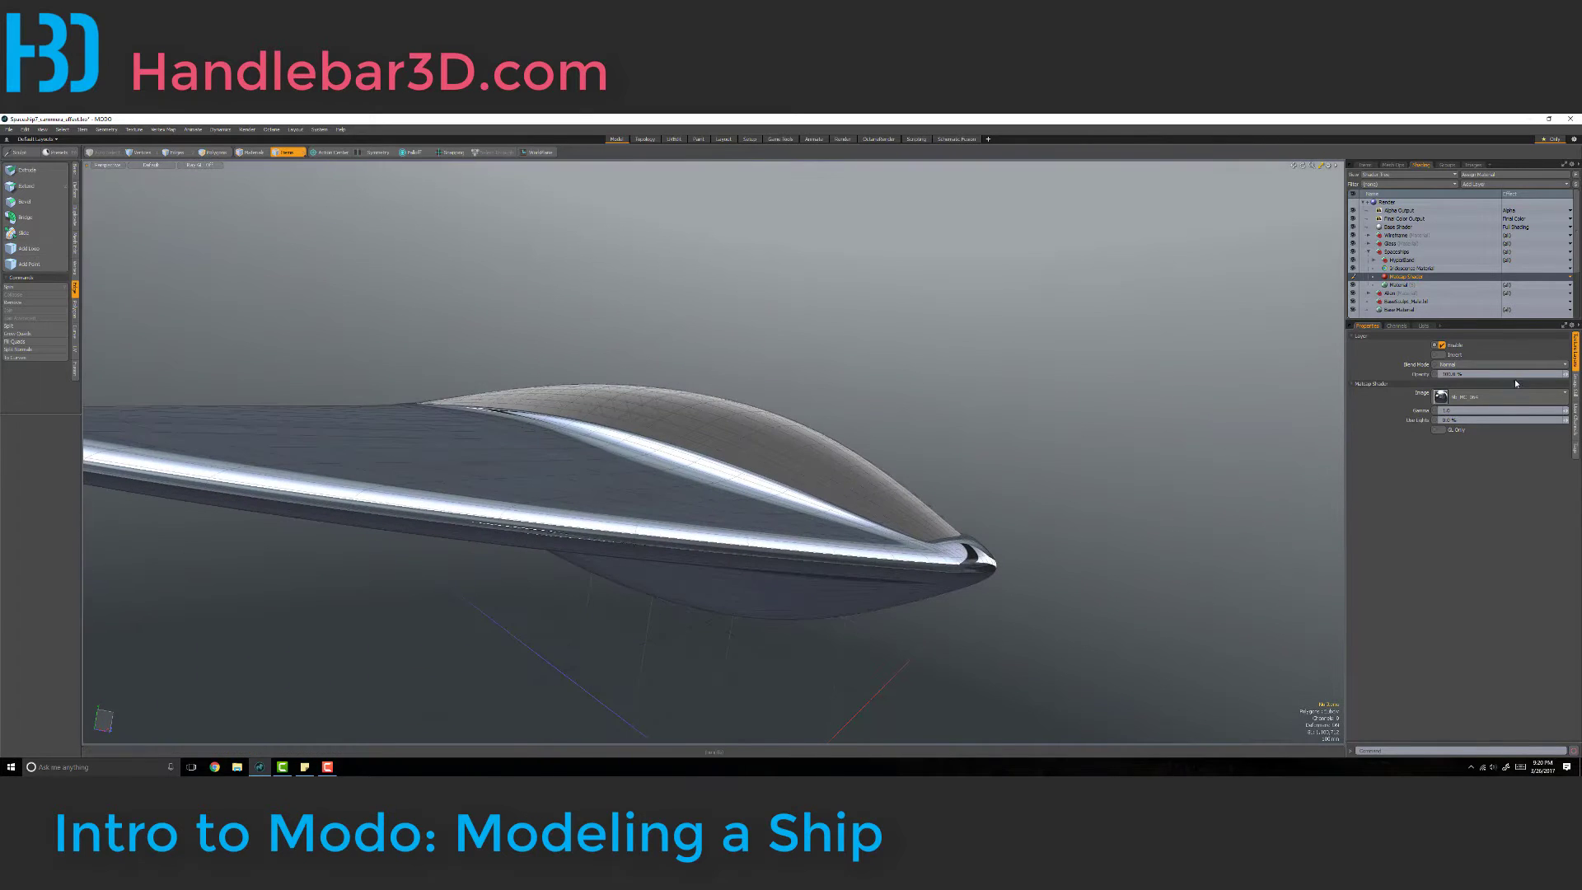
- Try the glossy pink image on the matcap shader and inspect the spaceship's surfaces from several sides
{"action": "left_click", "coordinate": [1474, 396]}
{"action": "left_click", "coordinate": [1447, 509]}
{"action": "left_click_drag", "start_coordinate": [930, 404], "coordinate": [874, 412], "text": "alt"}
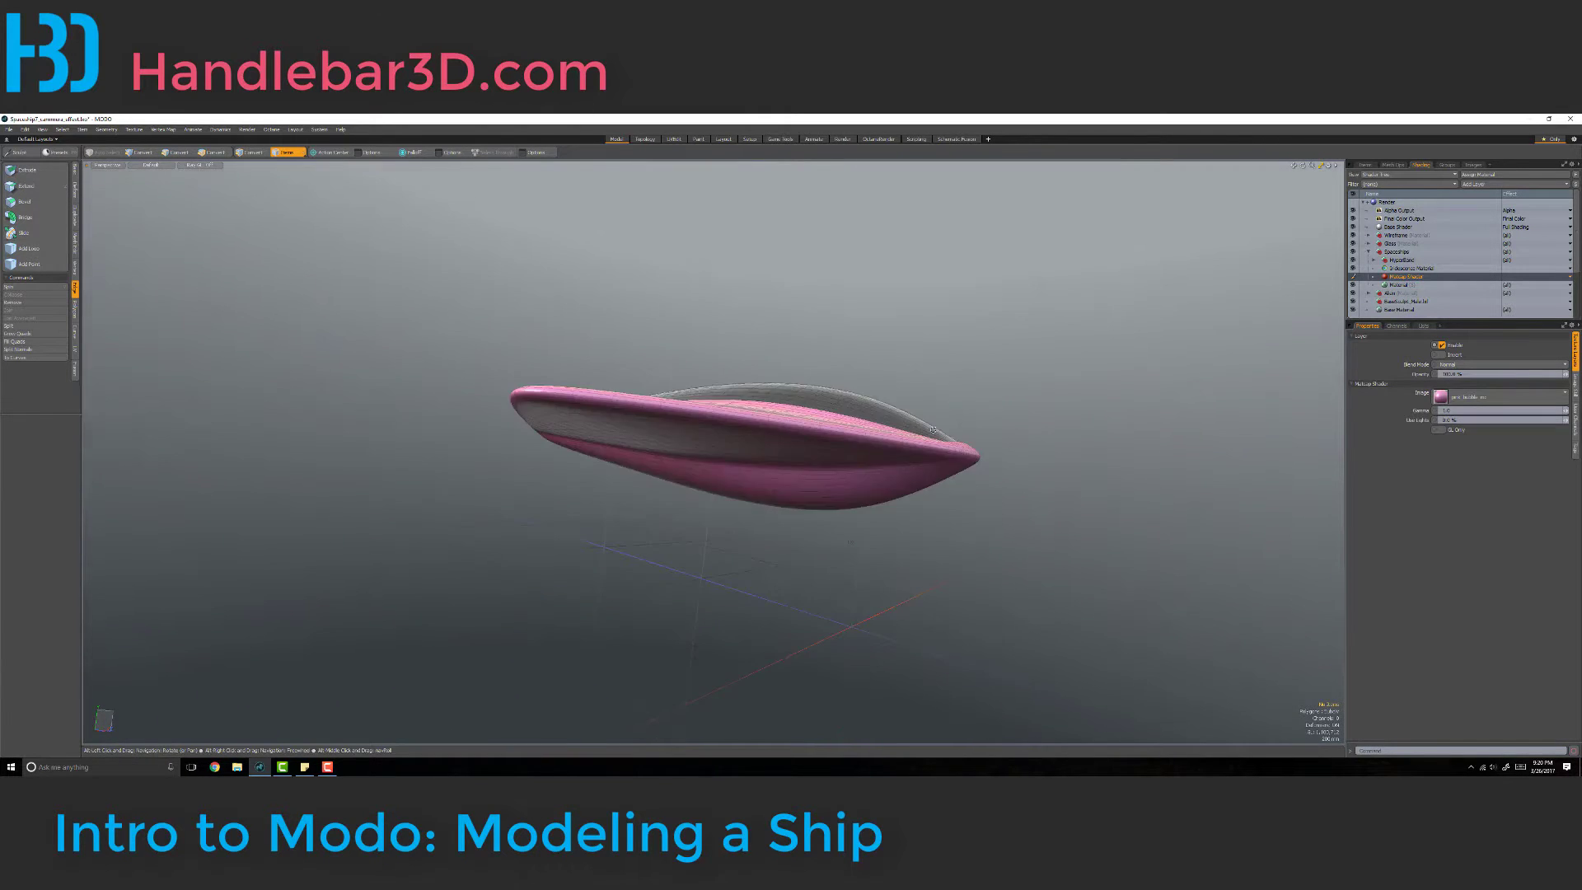
{"action": "left_click_drag", "start_coordinate": [1029, 445], "coordinate": [583, 419], "text": "alt"}
{"action": "left_click_drag", "start_coordinate": [767, 456], "coordinate": [727, 358], "text": "alt"}
{"action": "left_click_drag", "start_coordinate": [595, 405], "coordinate": [897, 423], "text": "alt"}
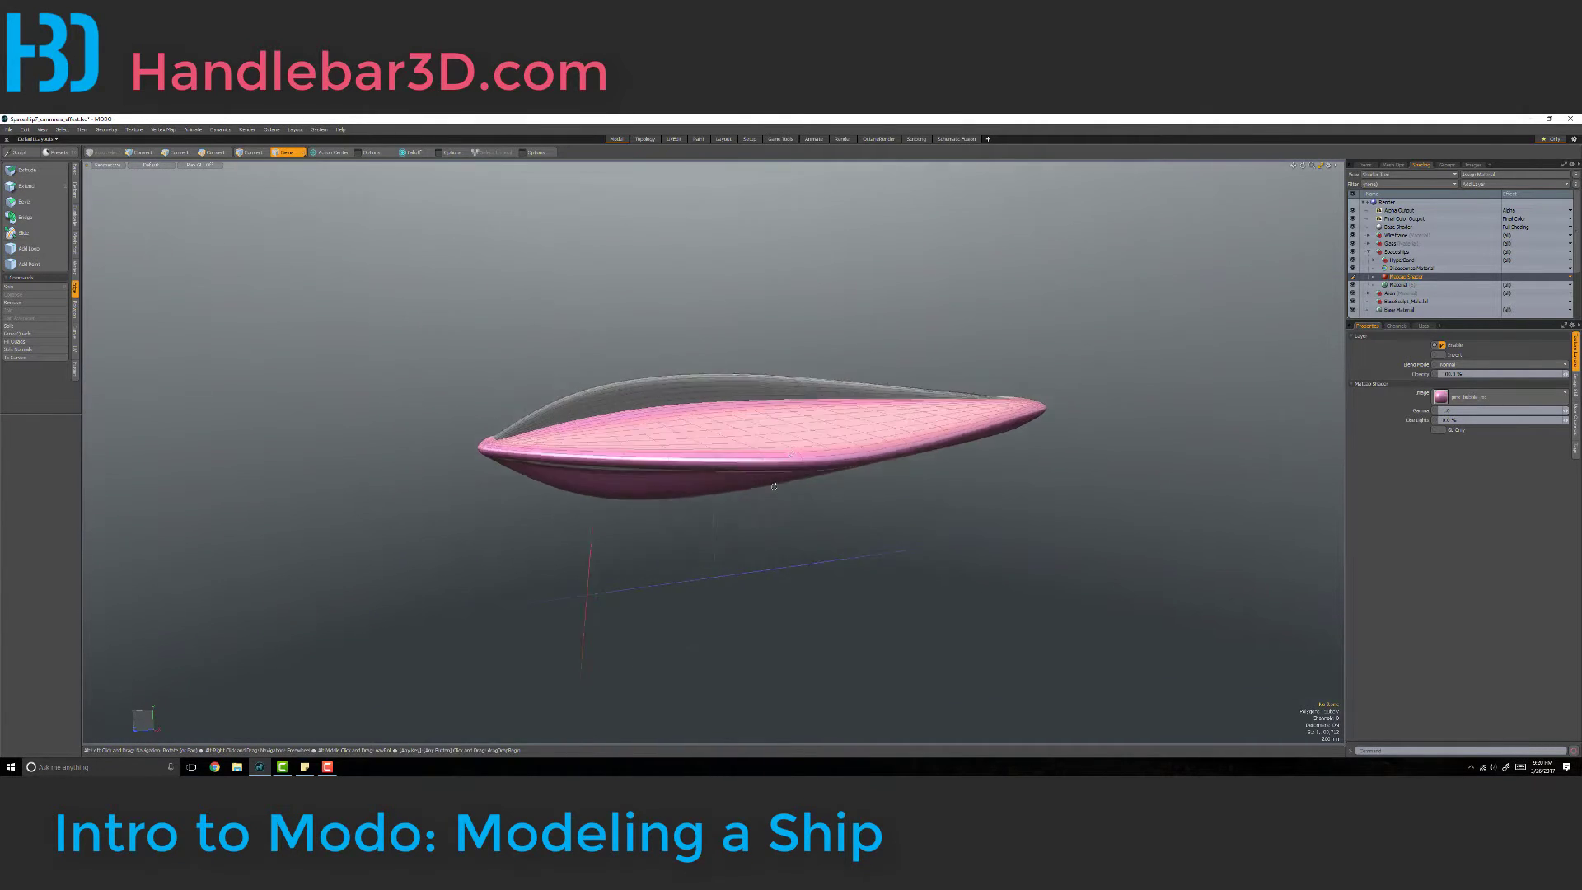
{"action": "left_click_drag", "start_coordinate": [774, 486], "coordinate": [429, 446], "text": "alt"}
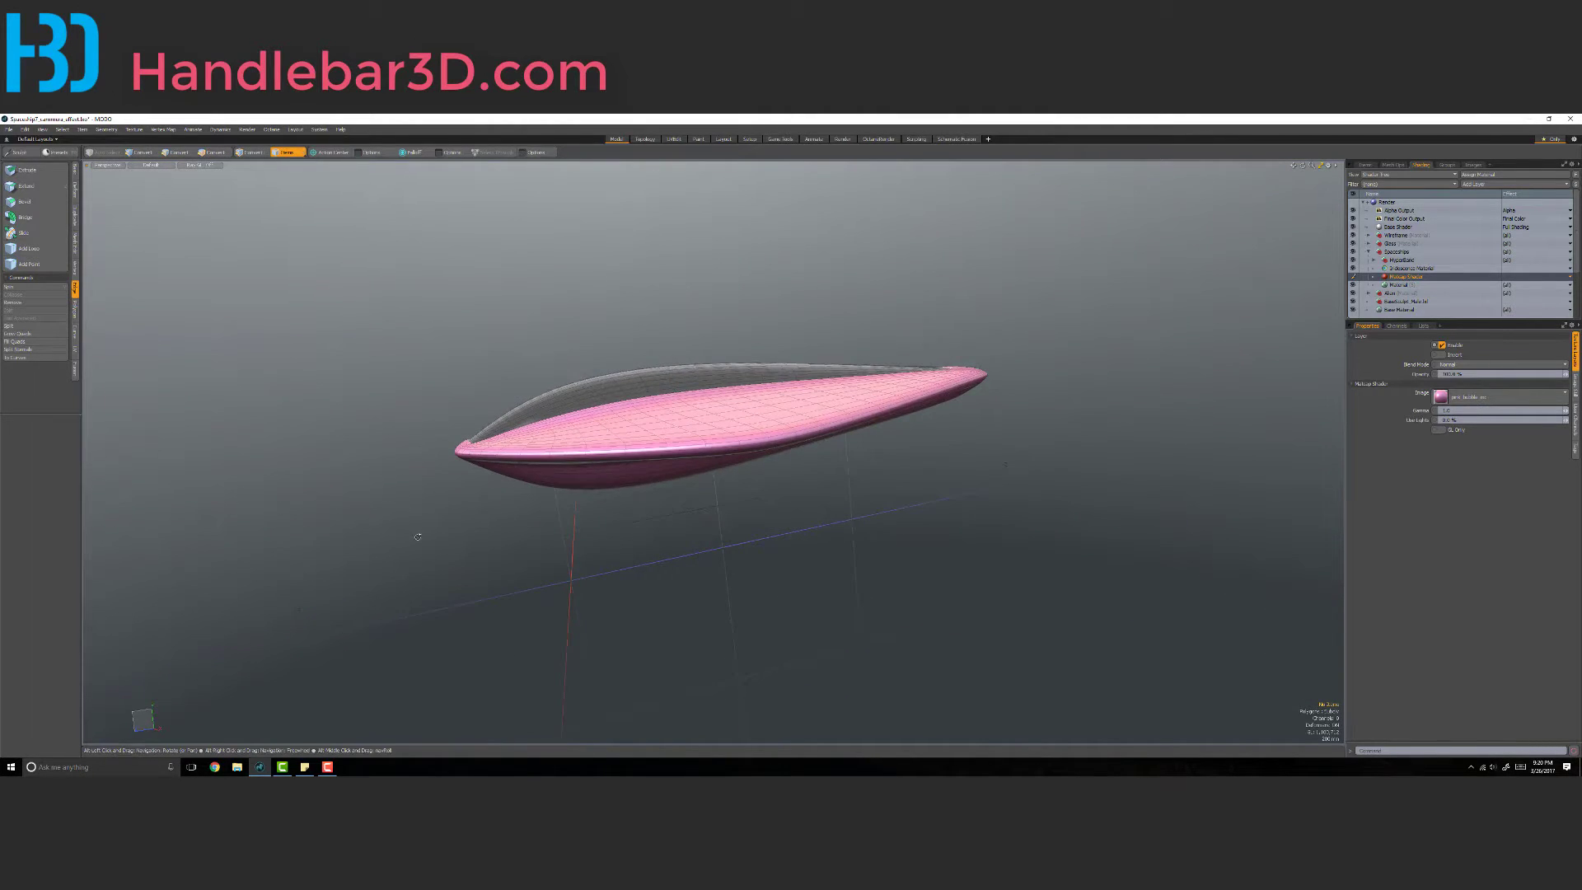
{"action": "left_click_drag", "start_coordinate": [417, 537], "coordinate": [960, 352], "text": "alt"}
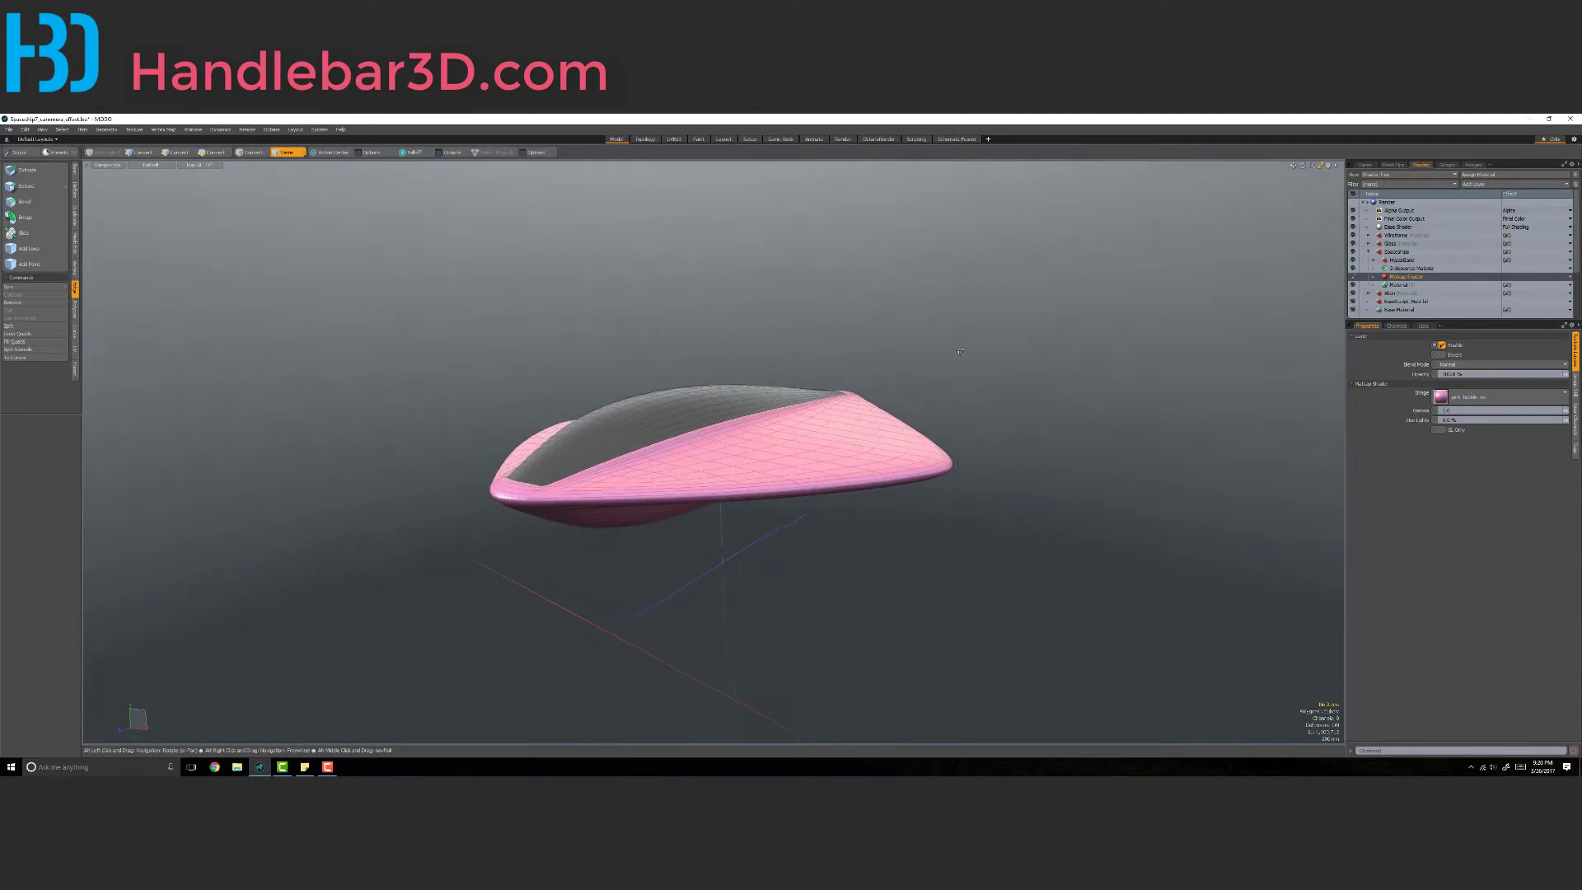
- Set the matcap shader's image to the dark blue metallic one
{"action": "left_click", "coordinate": [1497, 396]}
{"action": "left_click", "coordinate": [1486, 457]}
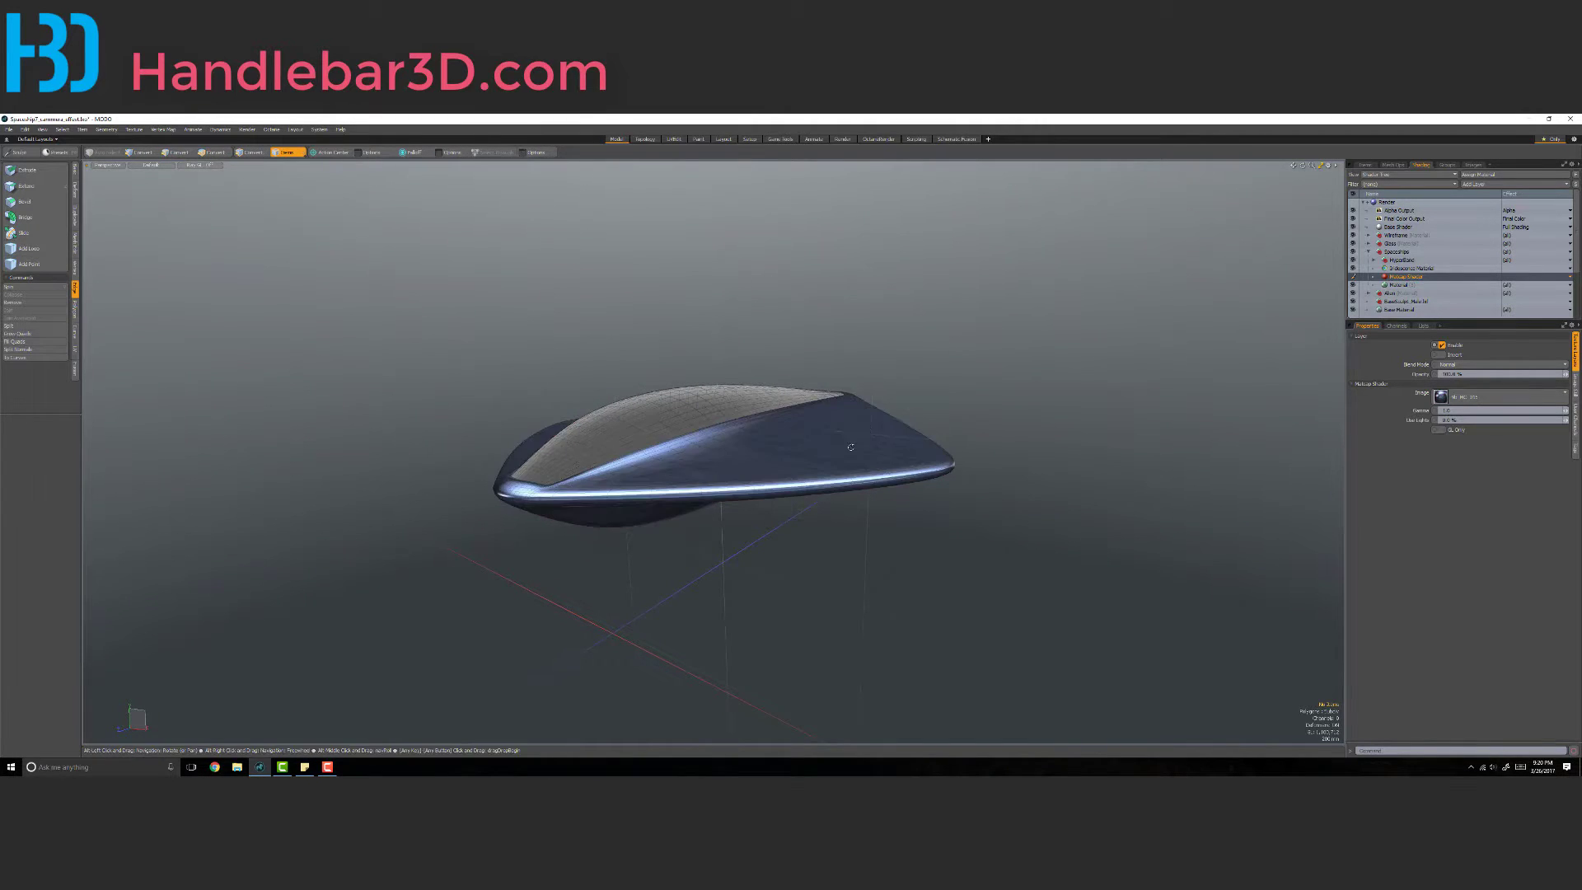
{"action": "left_click_drag", "start_coordinate": [850, 448], "coordinate": [793, 416], "text": "alt"}
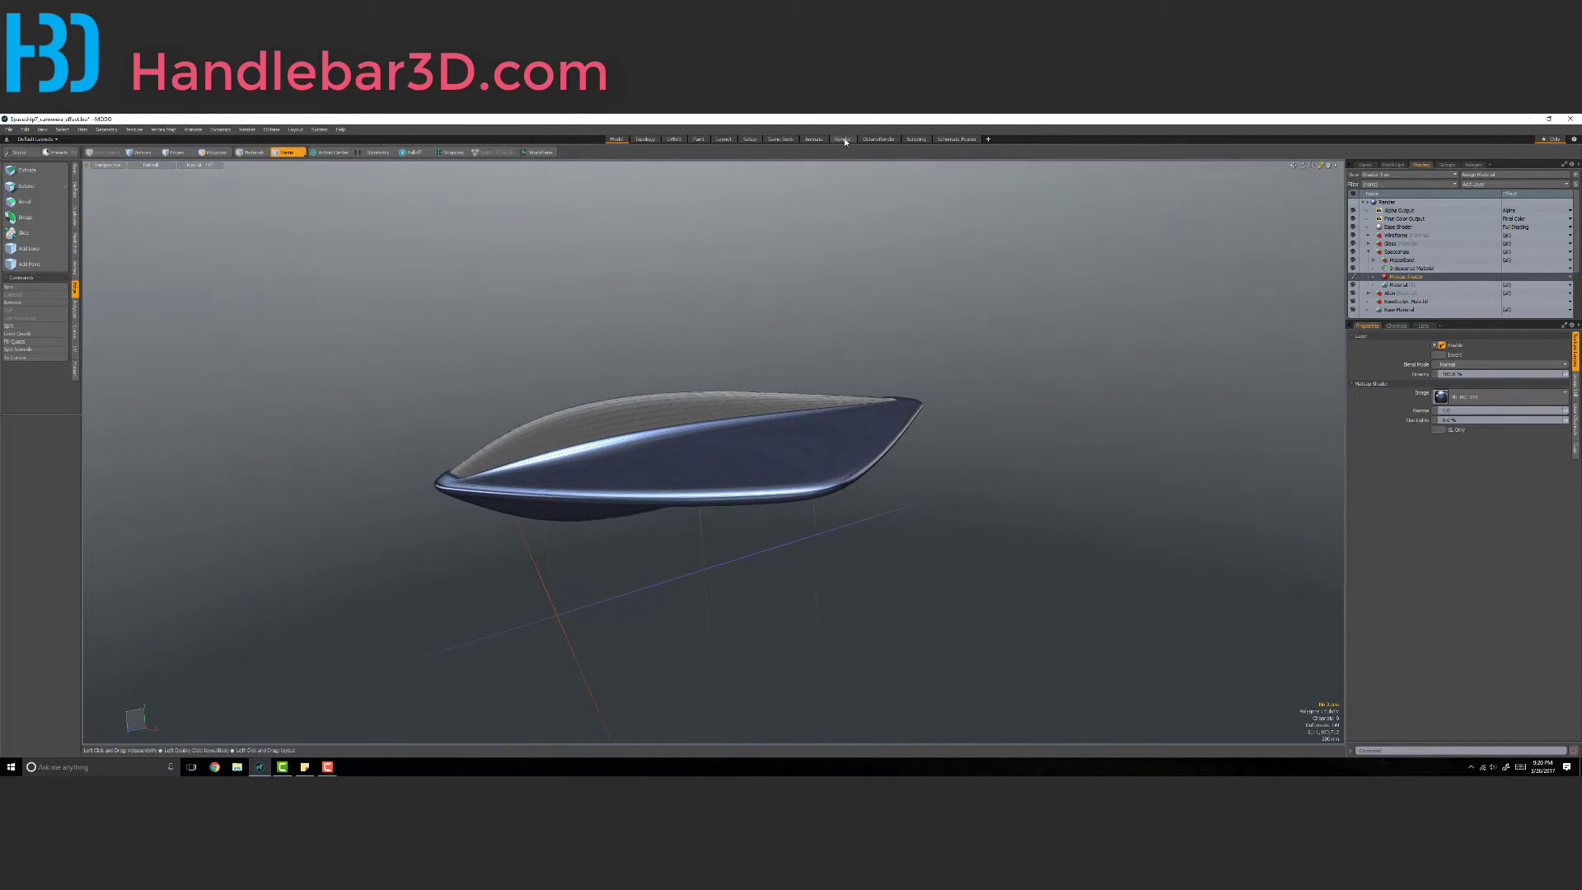
- Switch to the Render layout and examine the rendered spaceship from several camera angles
{"action": "left_click", "coordinate": [842, 139]}
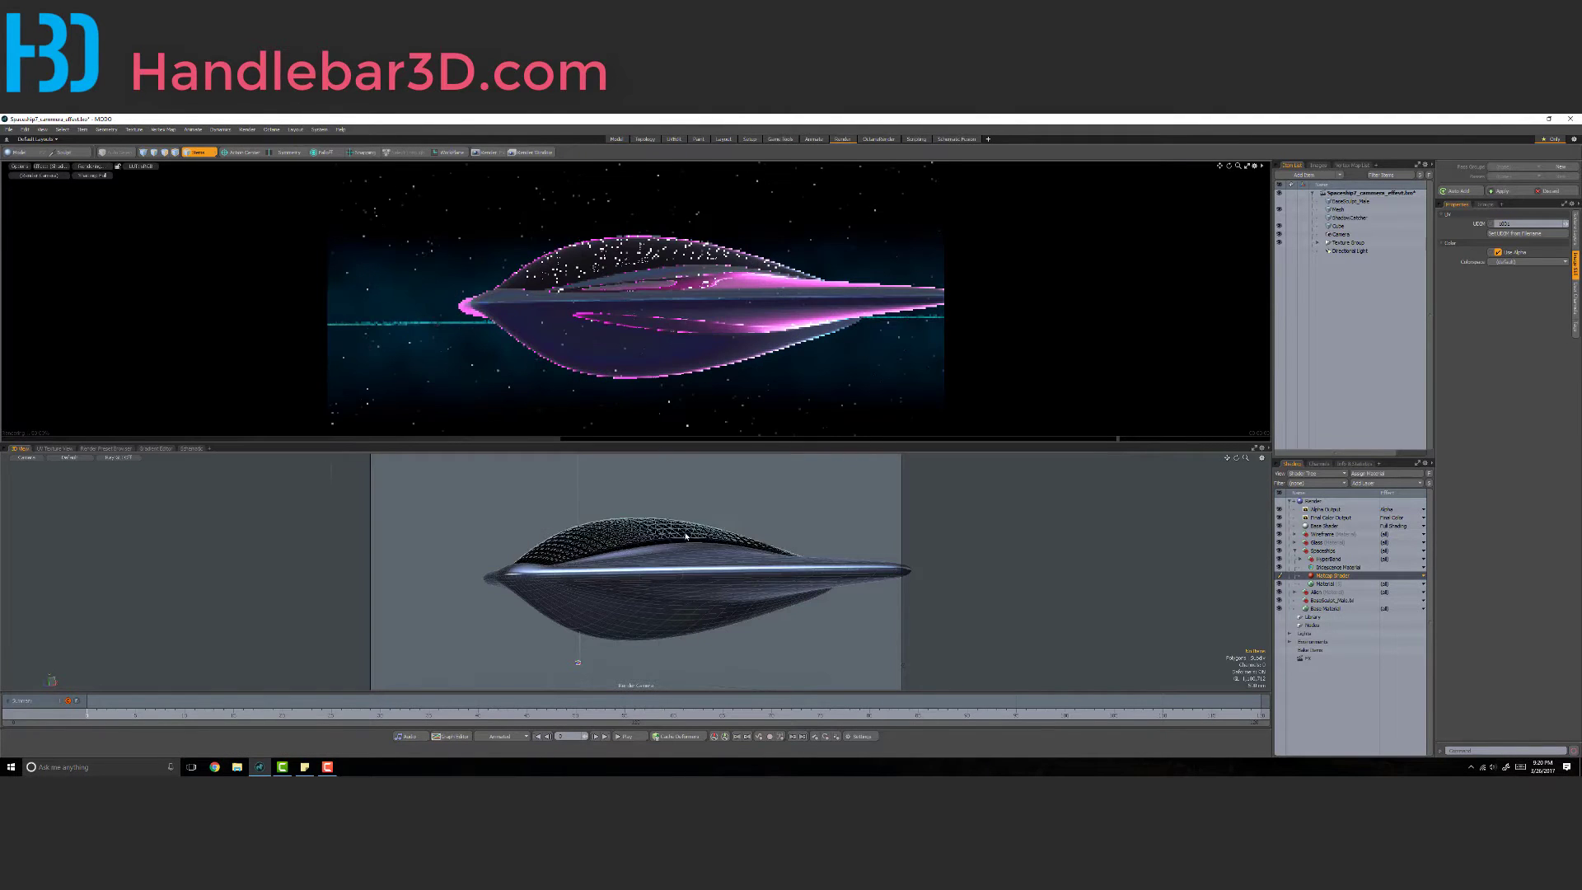
{"action": "left_click_drag", "start_coordinate": [679, 562], "coordinate": [733, 544], "text": "alt"}
{"action": "scroll", "coordinate": [694, 566], "scroll_direction": "down", "scroll_amount": 3}
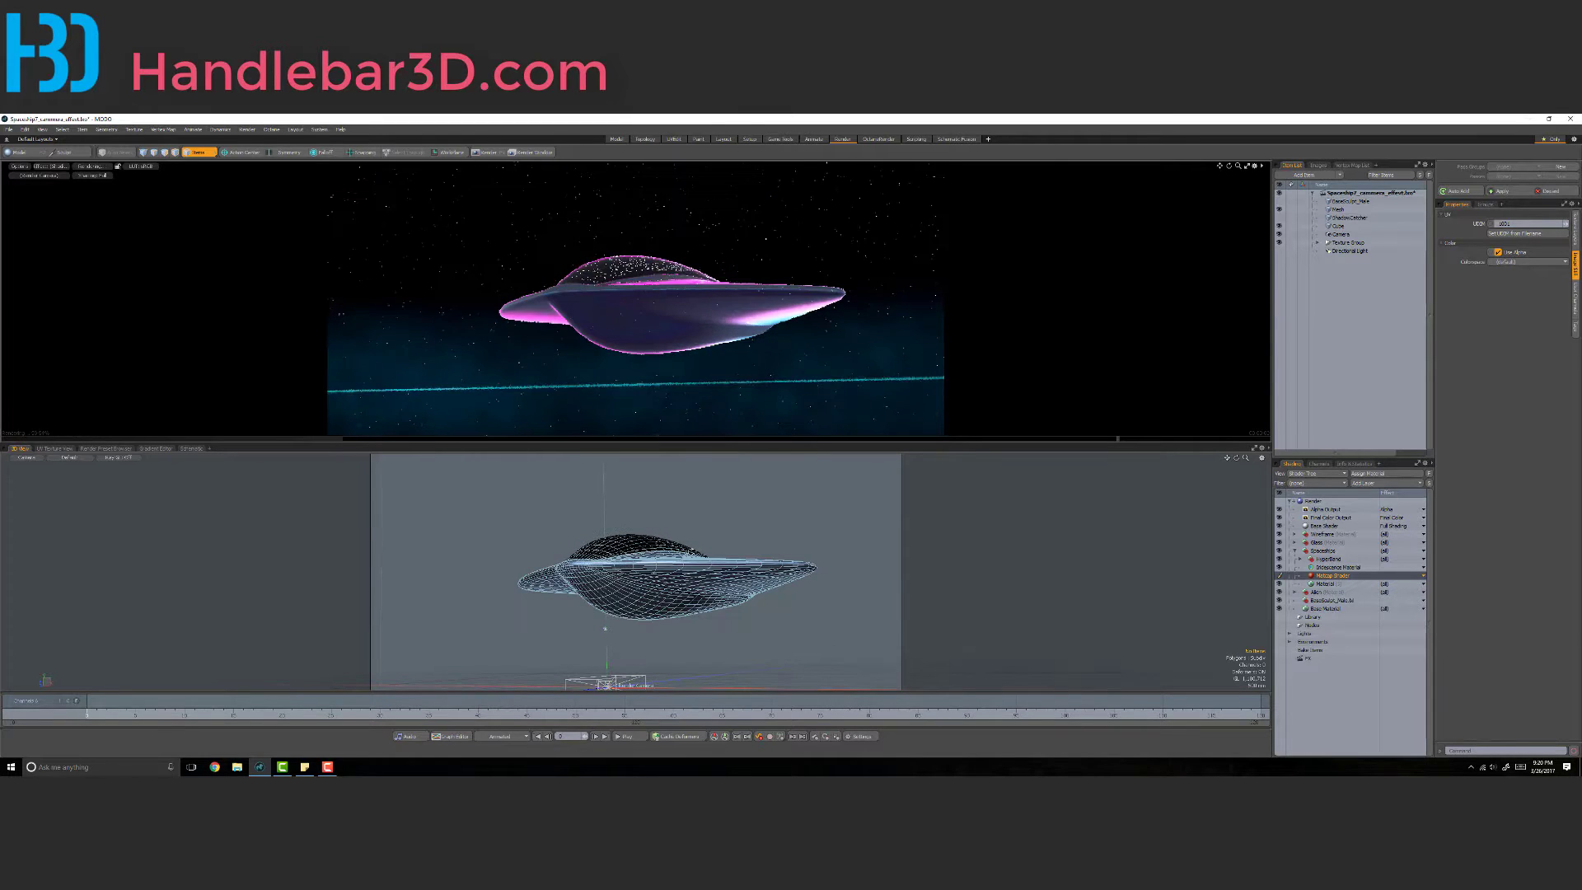
{"action": "left_click_drag", "start_coordinate": [692, 556], "coordinate": [668, 590], "text": "alt"}
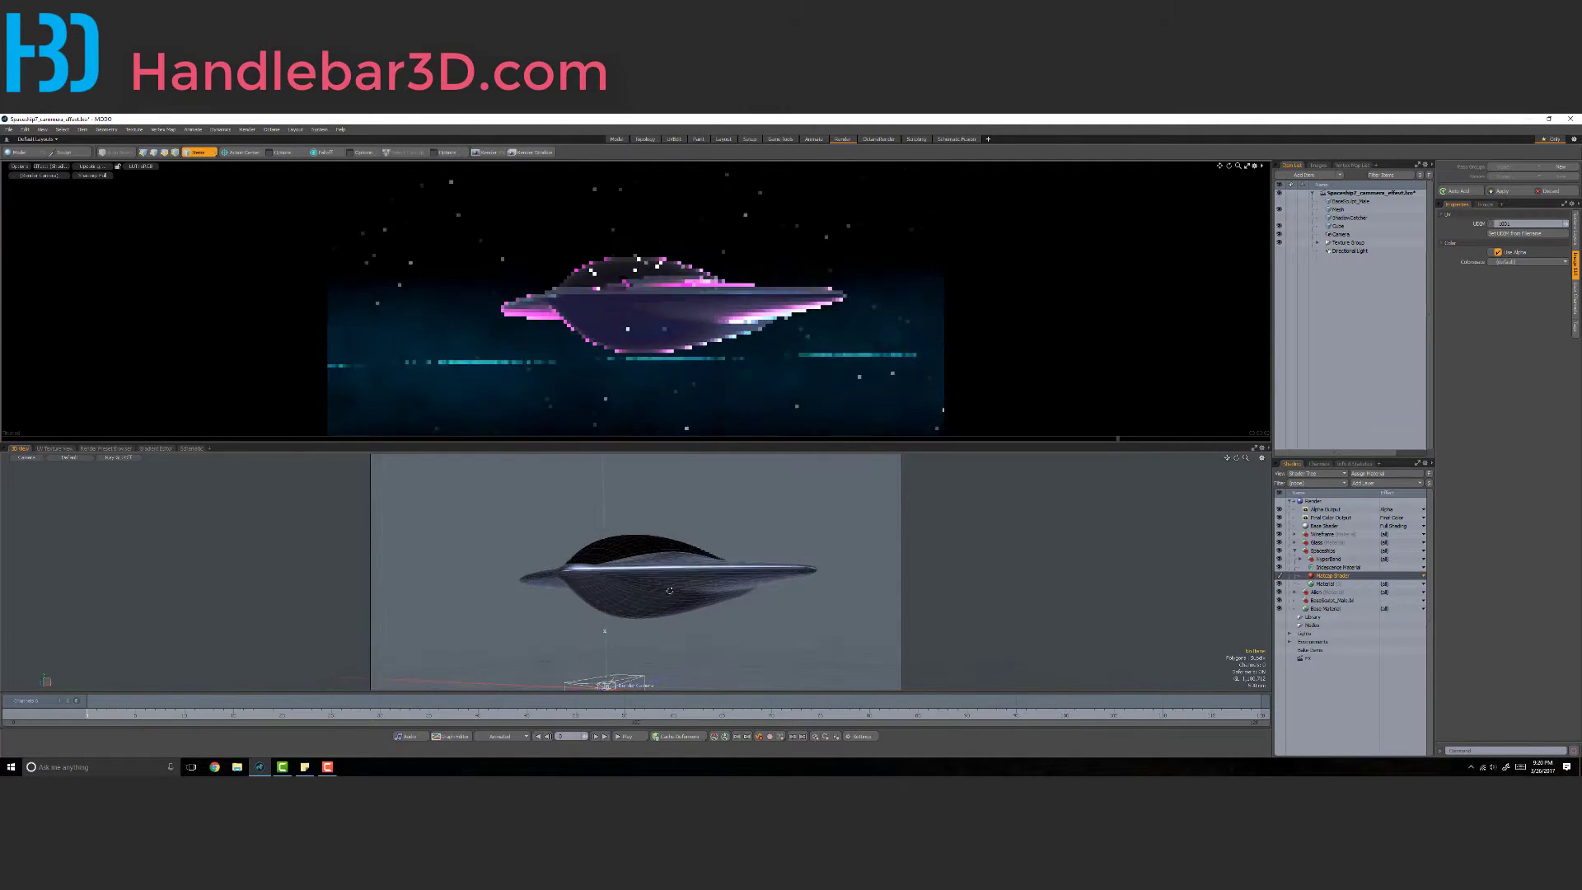
{"action": "left_click_drag", "start_coordinate": [744, 557], "coordinate": [718, 579], "text": "alt"}
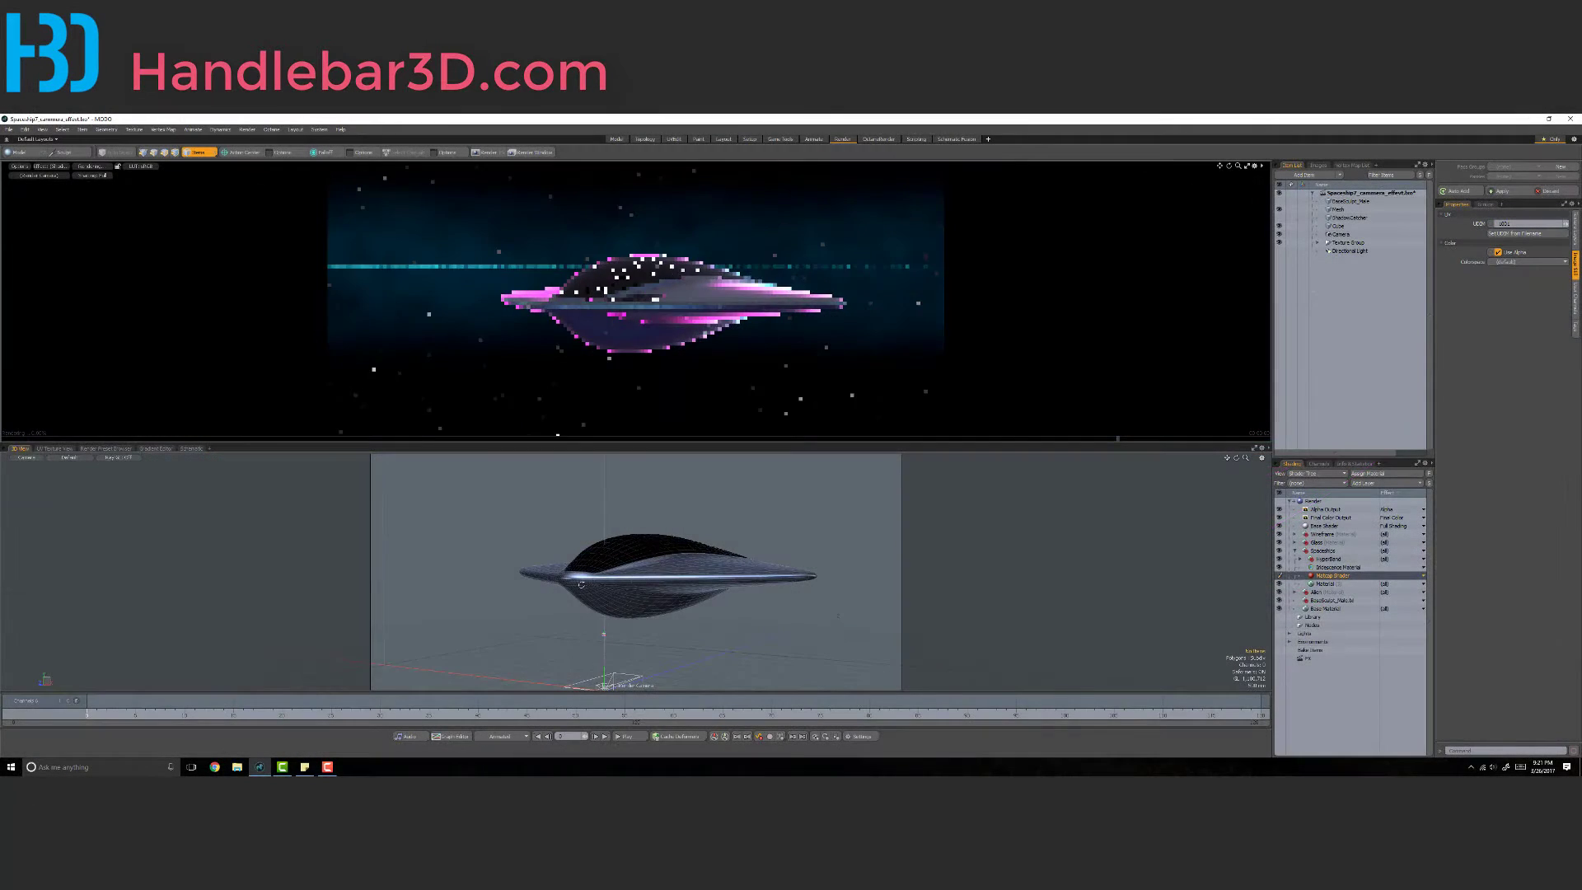
{"action": "left_click_drag", "start_coordinate": [669, 574], "coordinate": [813, 549], "text": "alt"}
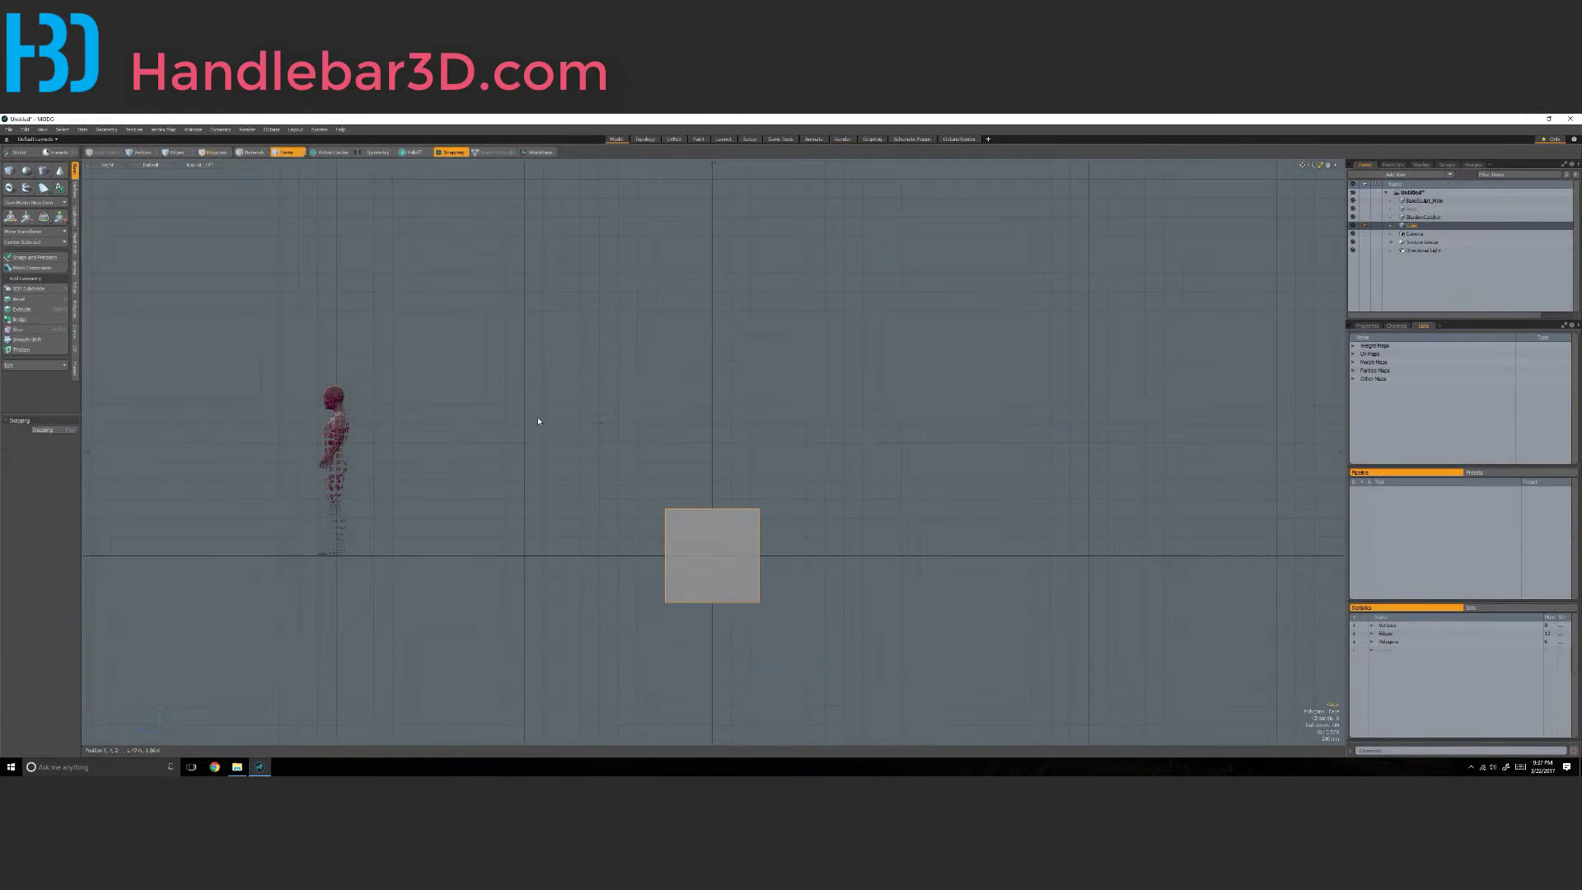
- Lower the cube's front upper vertices slightly in the side view to slope the top face
{"action": "scroll", "coordinate": [697, 527], "scroll_direction": "up", "scroll_amount": 2}
{"action": "left_click_drag", "start_coordinate": [697, 527], "coordinate": [687, 494], "text": "alt+shift"}
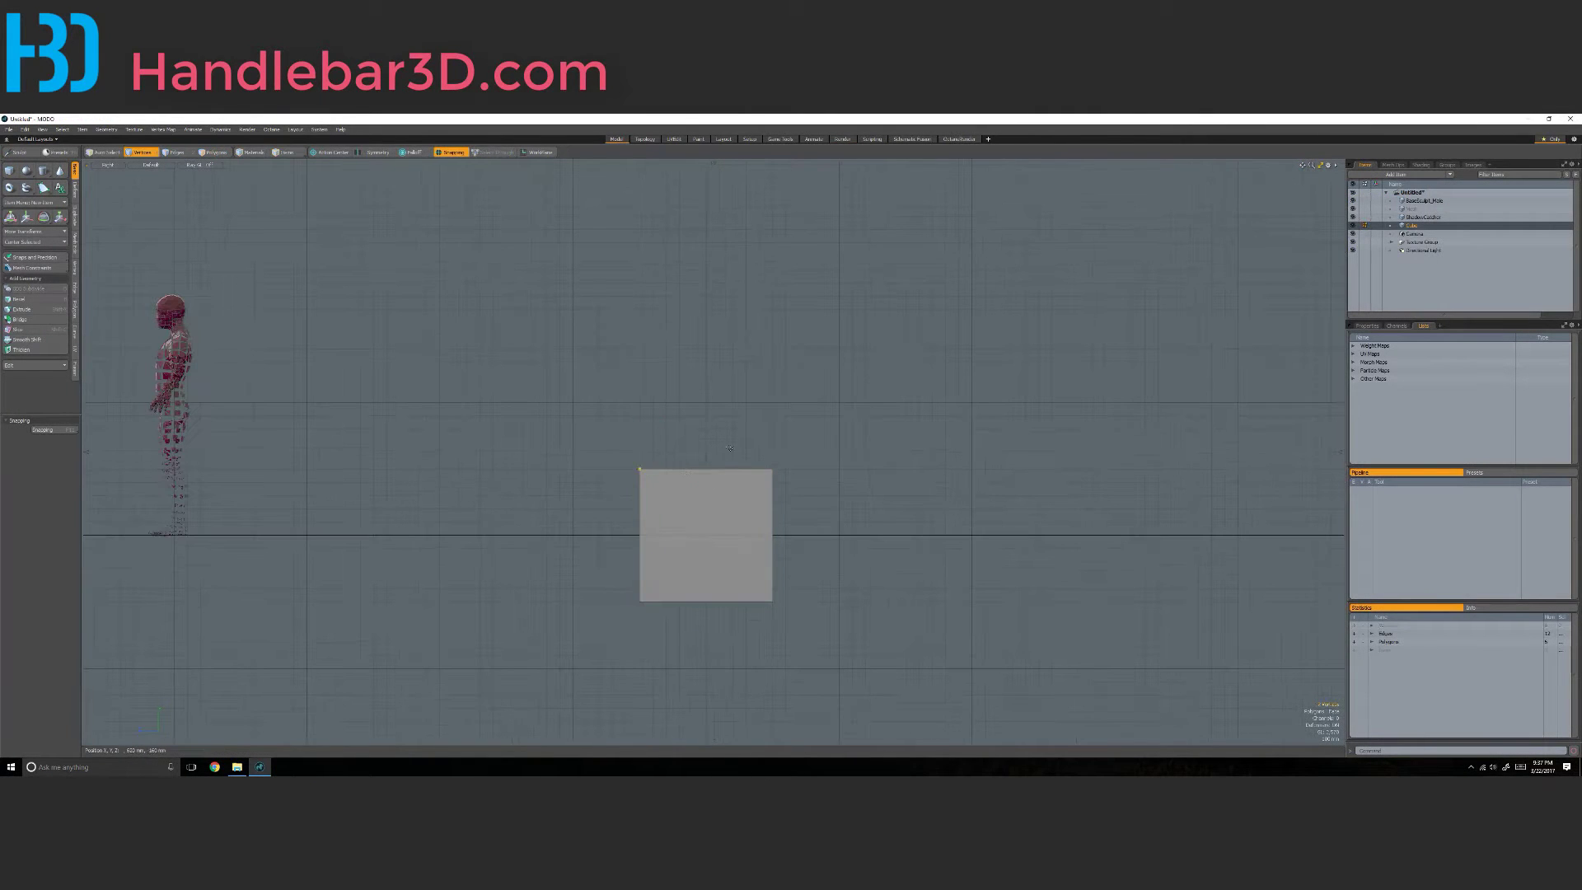
{"action": "scroll", "coordinate": [729, 448], "scroll_direction": "down", "scroll_amount": 2}
{"action": "scroll", "coordinate": [732, 441], "scroll_direction": "up", "scroll_amount": 2}
{"action": "scroll", "coordinate": [727, 389], "scroll_direction": "down", "scroll_amount": 1}
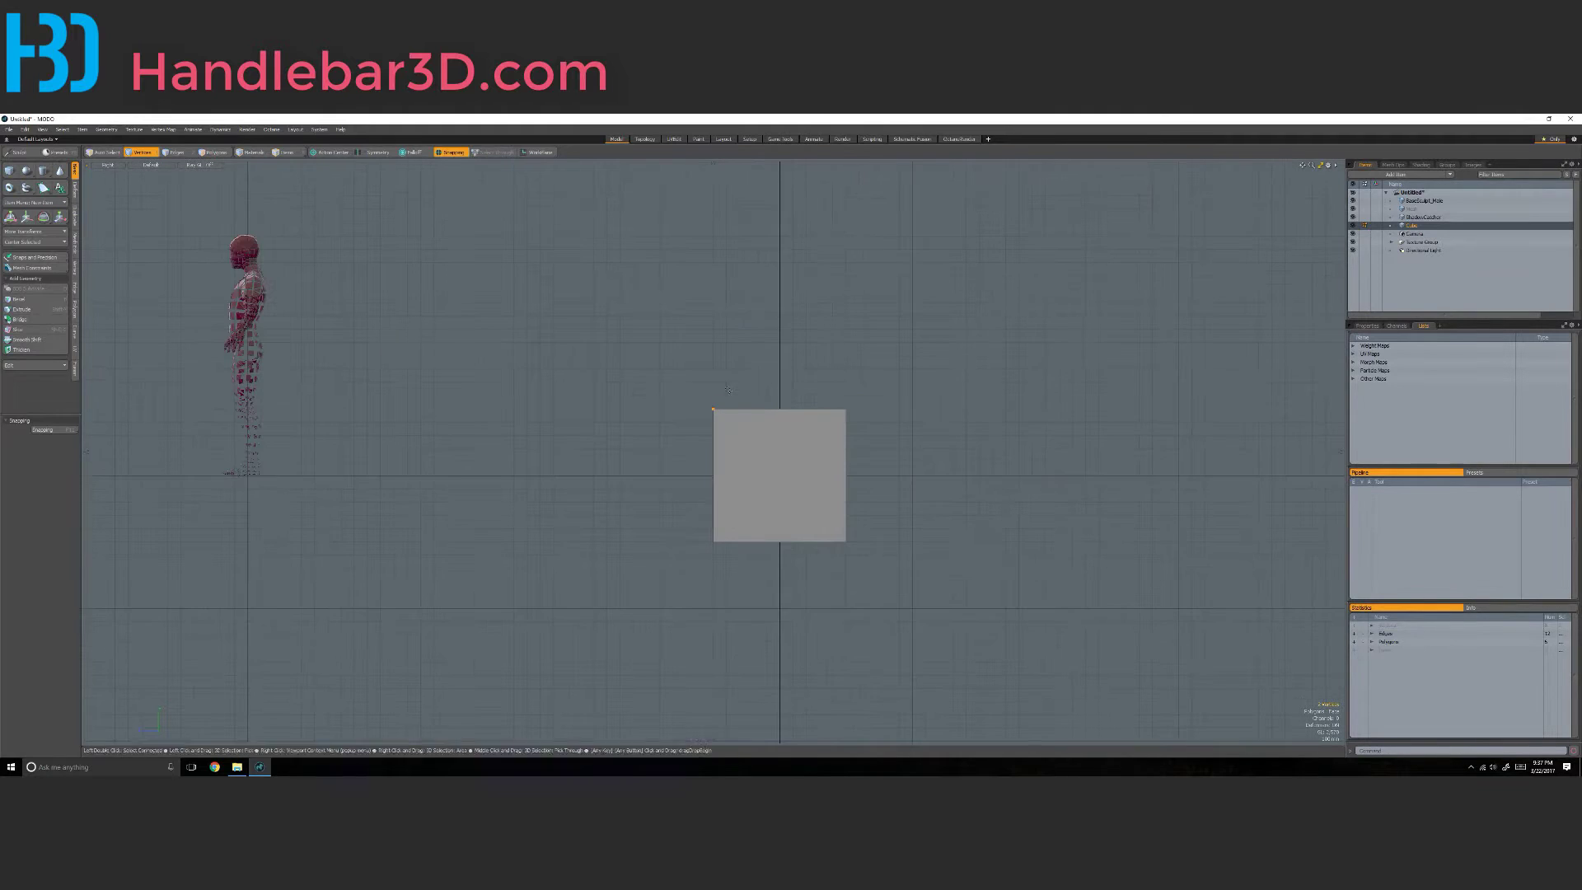
{"action": "key", "text": "w"}
{"action": "left_click_drag", "start_coordinate": [726, 411], "coordinate": [793, 386]}
- Raise the cube's upper vertices and then its lower vertices to lift the box well above the ground
{"action": "key", "text": "q"}
{"action": "right_click_drag", "start_coordinate": [870, 350], "coordinate": [688, 445]}
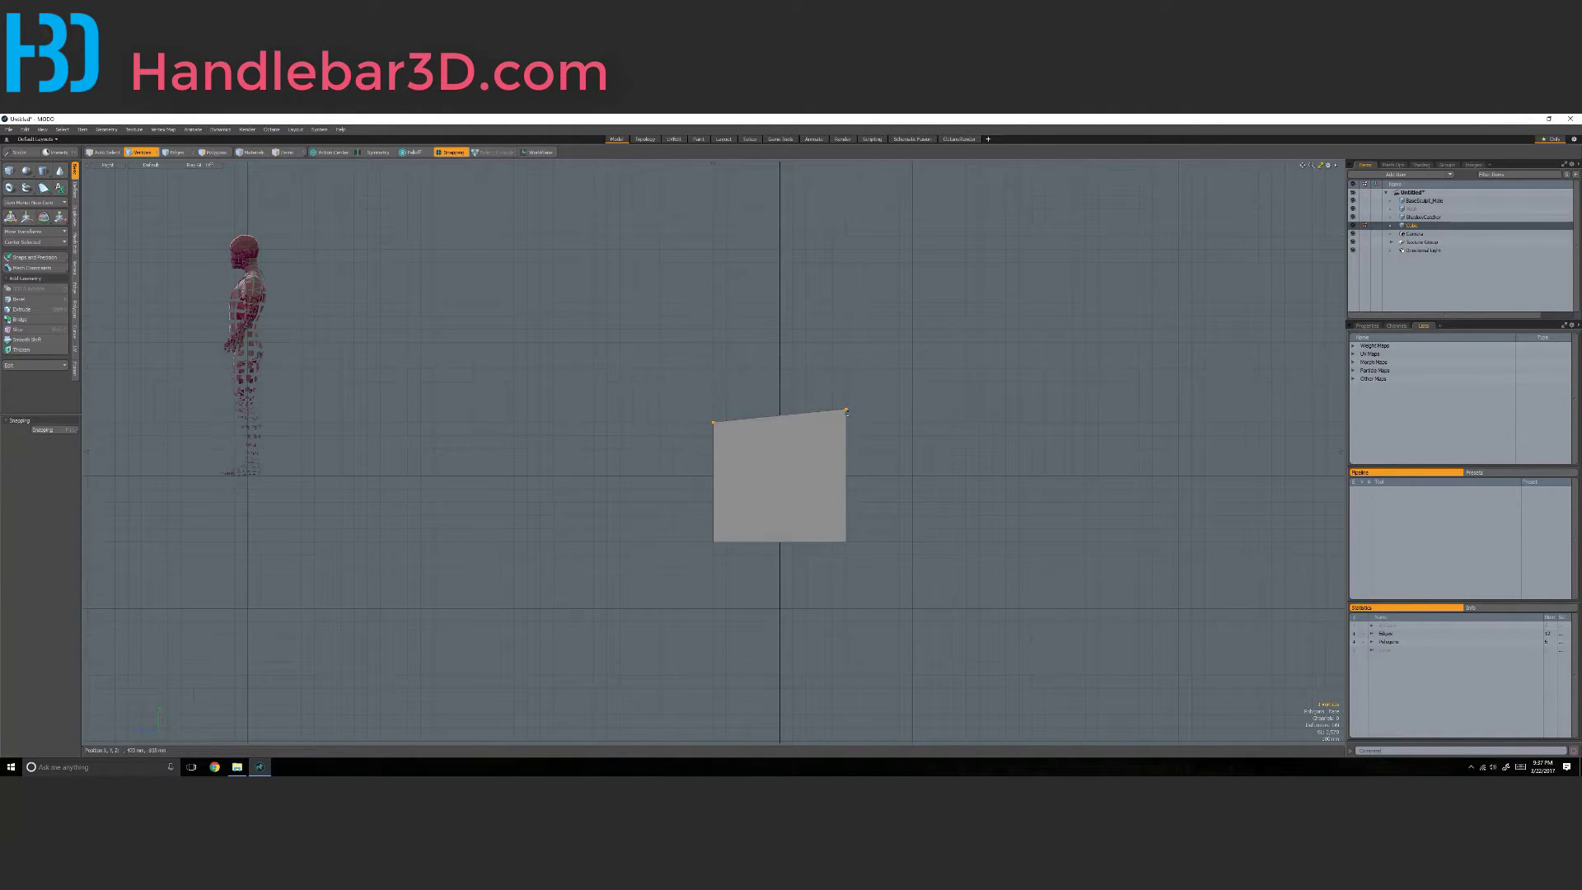
{"action": "key", "text": "w"}
{"action": "left_click_drag", "start_coordinate": [779, 375], "coordinate": [780, 169]}
{"action": "key", "text": "q"}
{"action": "right_click_drag", "start_coordinate": [894, 494], "coordinate": [684, 568]}
{"action": "key", "text": "w"}
{"action": "left_click_drag", "start_coordinate": [780, 490], "coordinate": [779, 238]}
- Switch to the Top view and hide the shadow catcher plane to reveal the box
{"action": "scroll", "coordinate": [751, 486], "scroll_direction": "down", "scroll_amount": 3}
{"action": "left_click_drag", "start_coordinate": [762, 402], "coordinate": [739, 351], "text": "alt"}
{"action": "key", "text": "KP_1"}
{"action": "scroll", "coordinate": [739, 352], "scroll_direction": "down", "scroll_amount": 3}
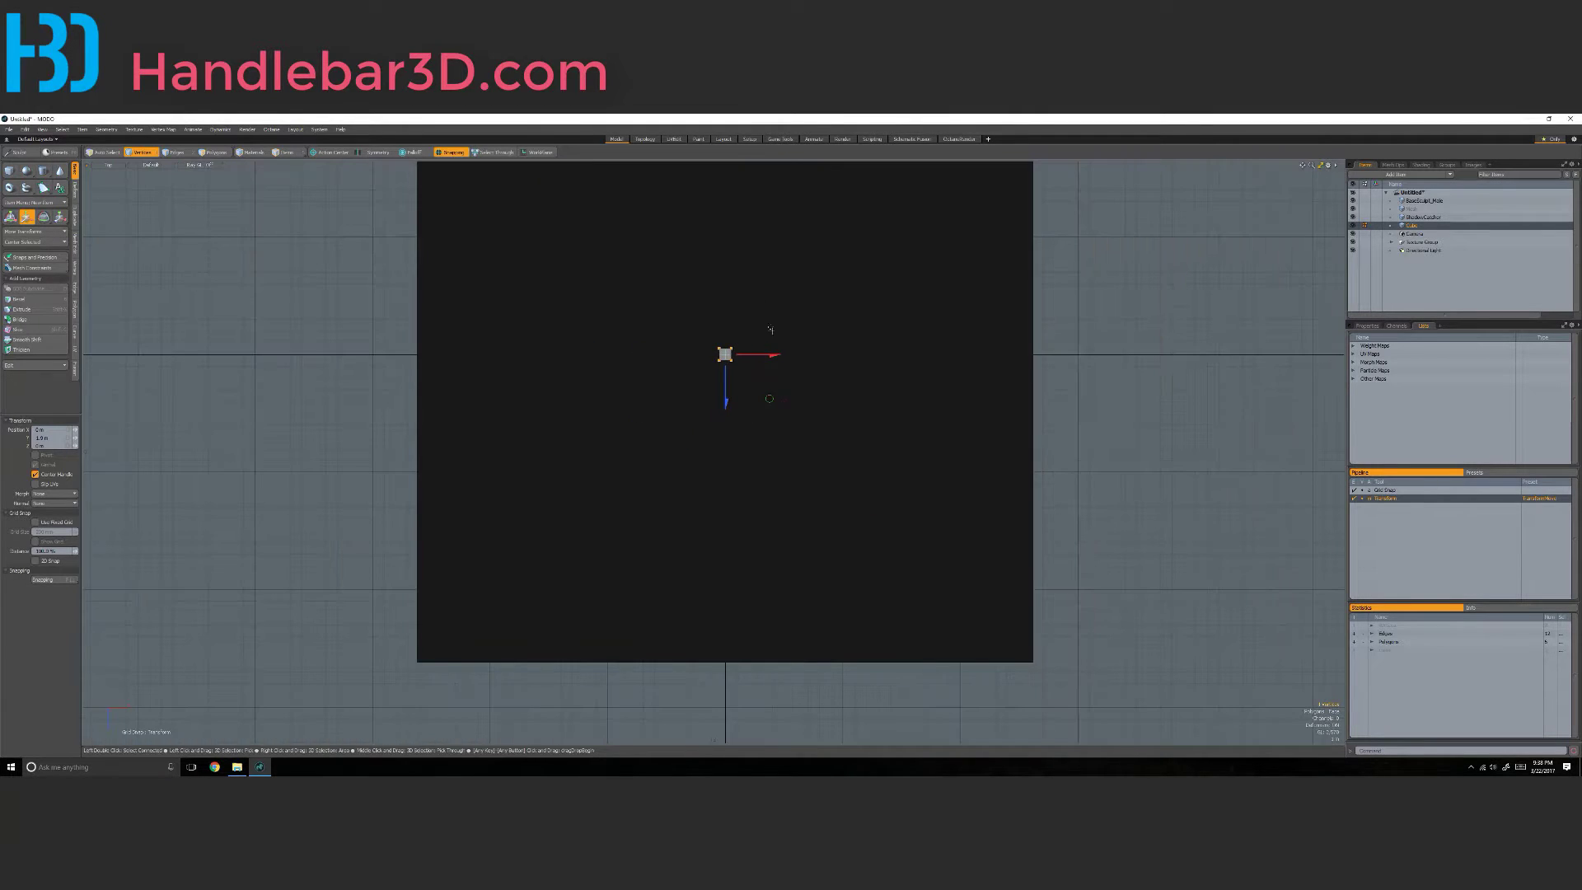
{"action": "left_click", "coordinate": [1352, 217]}
{"action": "scroll", "coordinate": [685, 392], "scroll_direction": "up", "scroll_amount": 5}
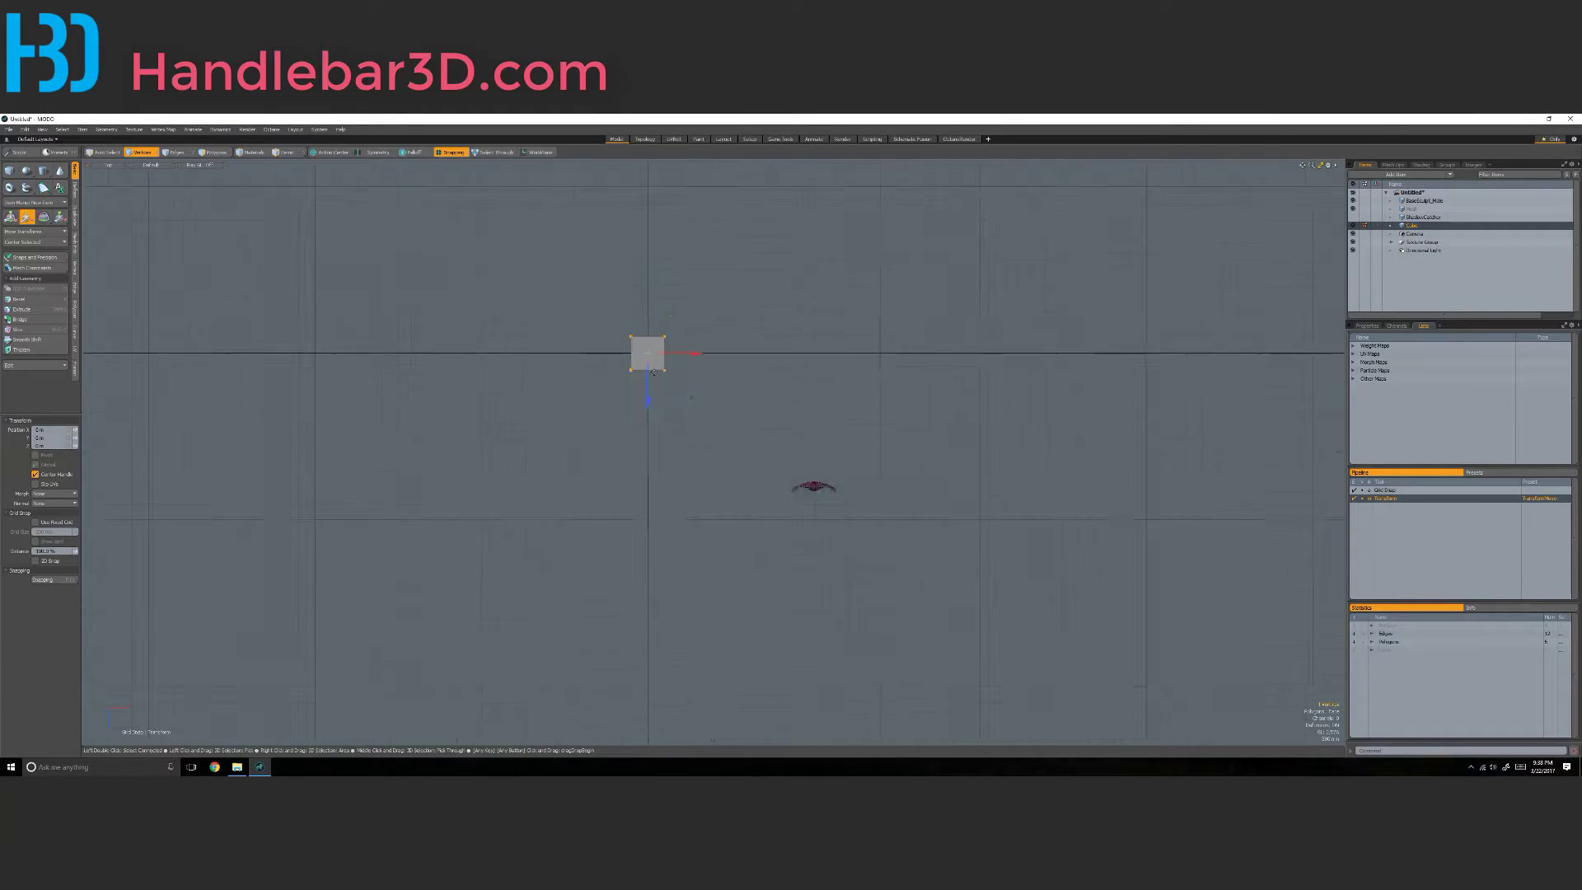
{"action": "scroll", "coordinate": [685, 391], "scroll_direction": "up", "scroll_amount": 3}
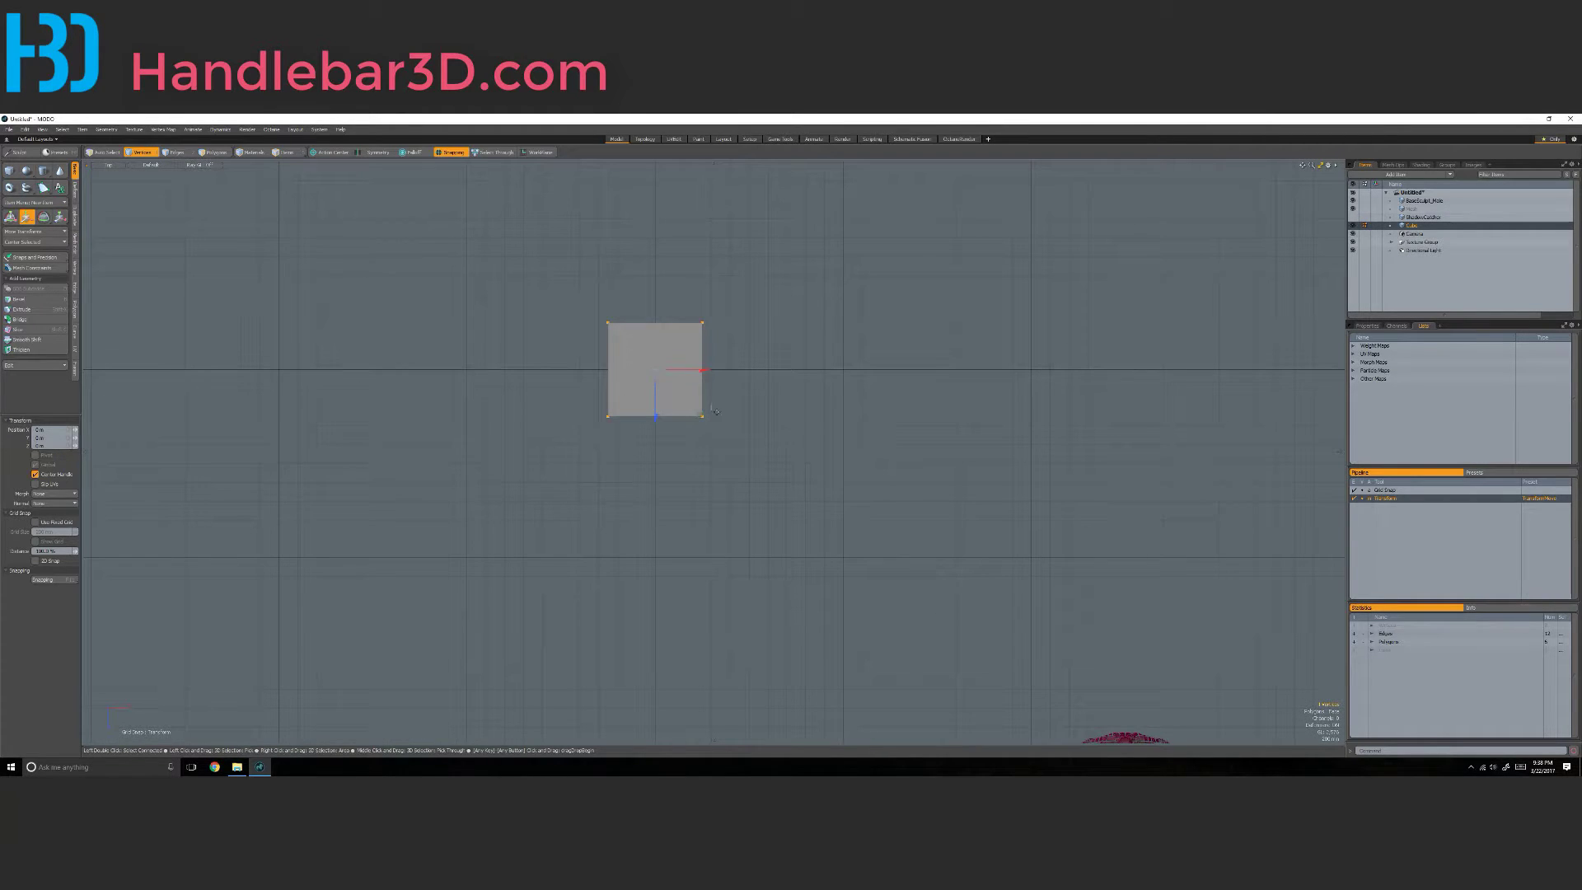
- Turn on X symmetry and move a rear corner vertex of the box outward to widen its back end
{"action": "left_click", "coordinate": [702, 322]}
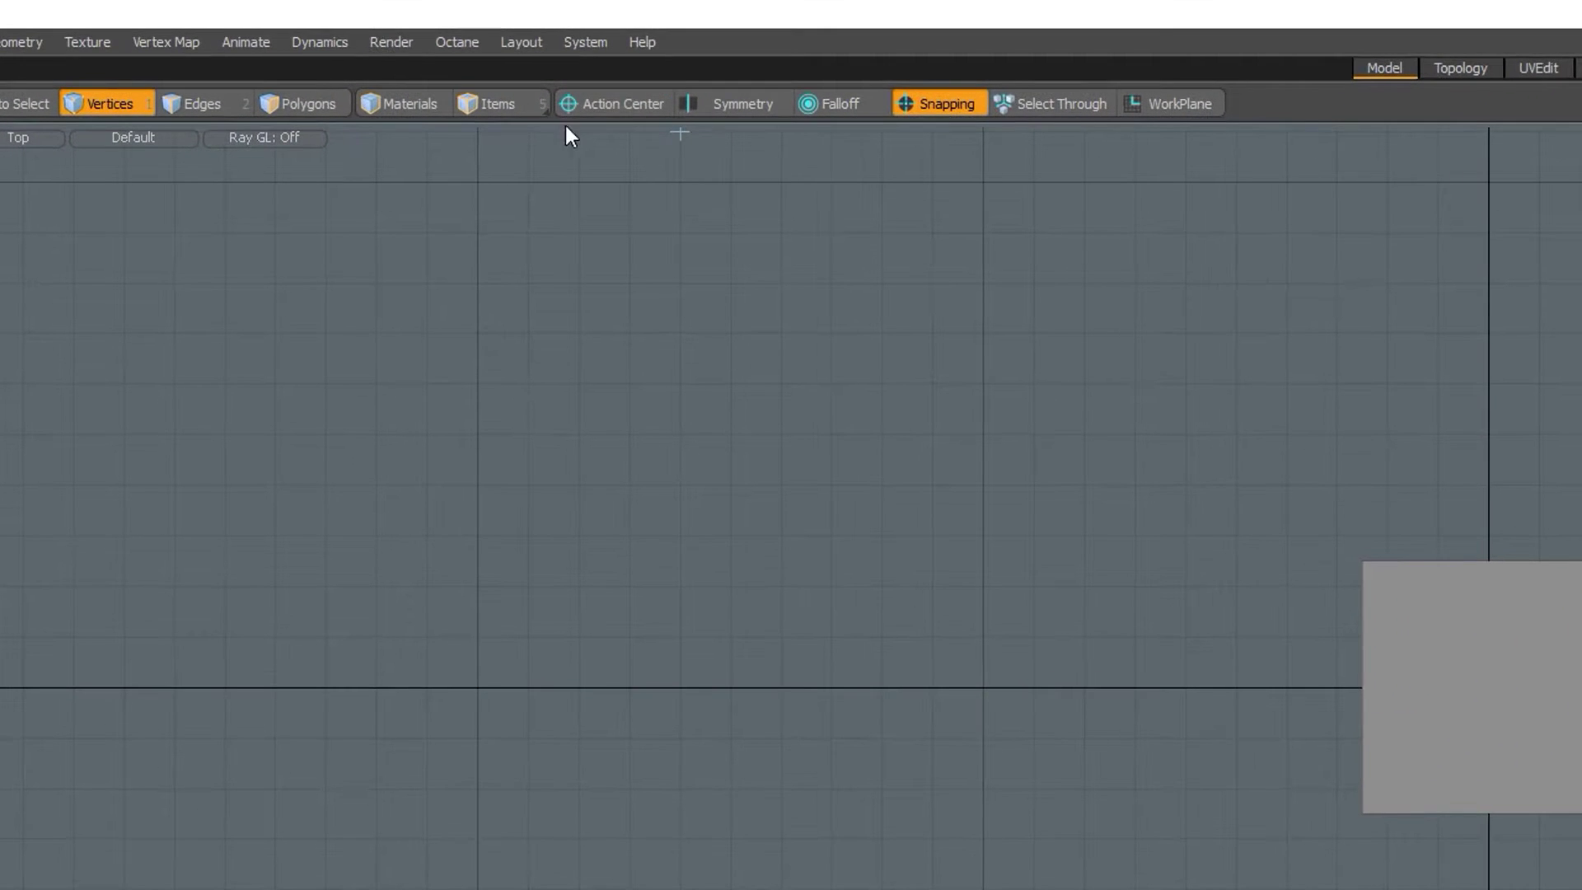
{"action": "left_click", "coordinate": [725, 104]}
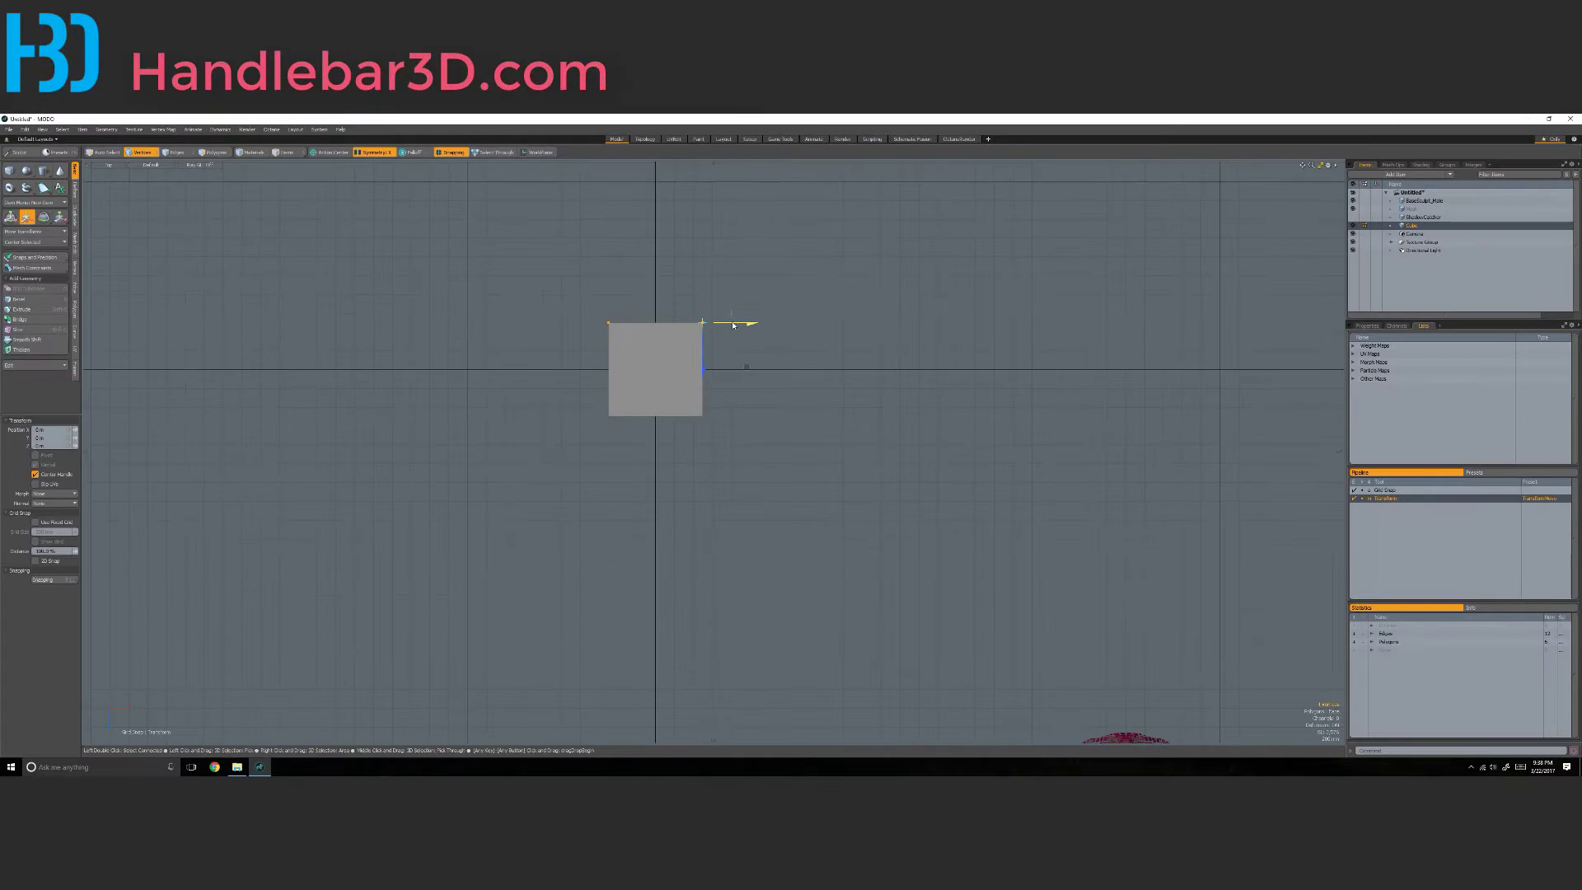
{"action": "left_click_drag", "start_coordinate": [733, 324], "coordinate": [760, 345]}
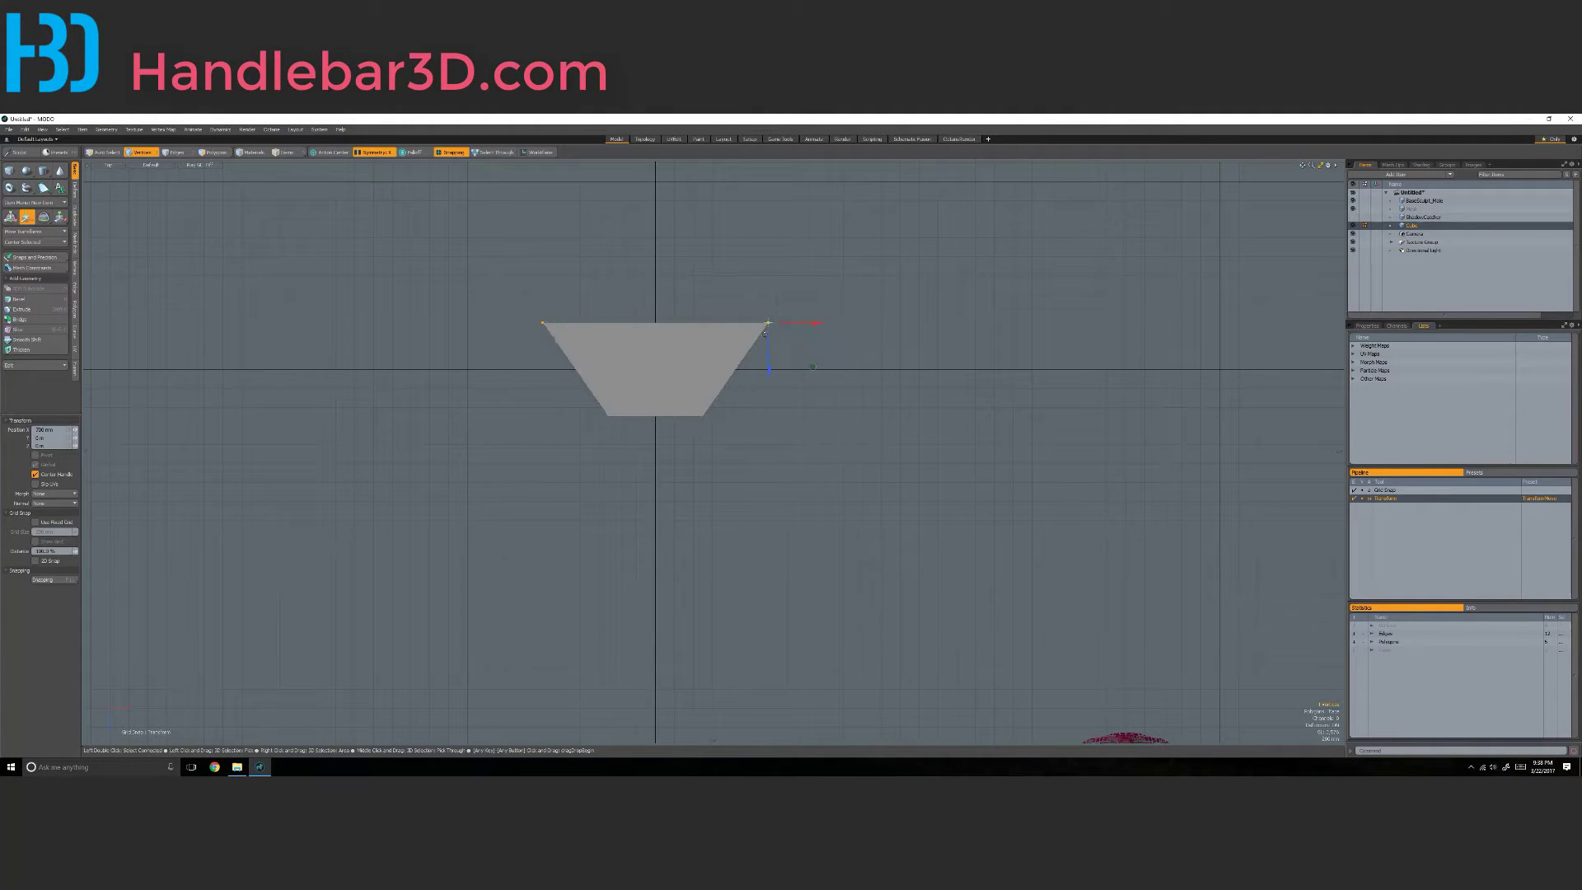
- Undo the outward move of the box's rear corner vertex
{"action": "key", "text": "ctrl+z"}
{"action": "key", "text": "ctrl+z"}
{"action": "key", "text": "ctrl+z"}
{"action": "key", "text": "ctrl+z"}
{"action": "key", "text": "ctrl+z"}
{"action": "key", "text": "ctrl+z"}
{"action": "key", "text": "ctrl+z"}
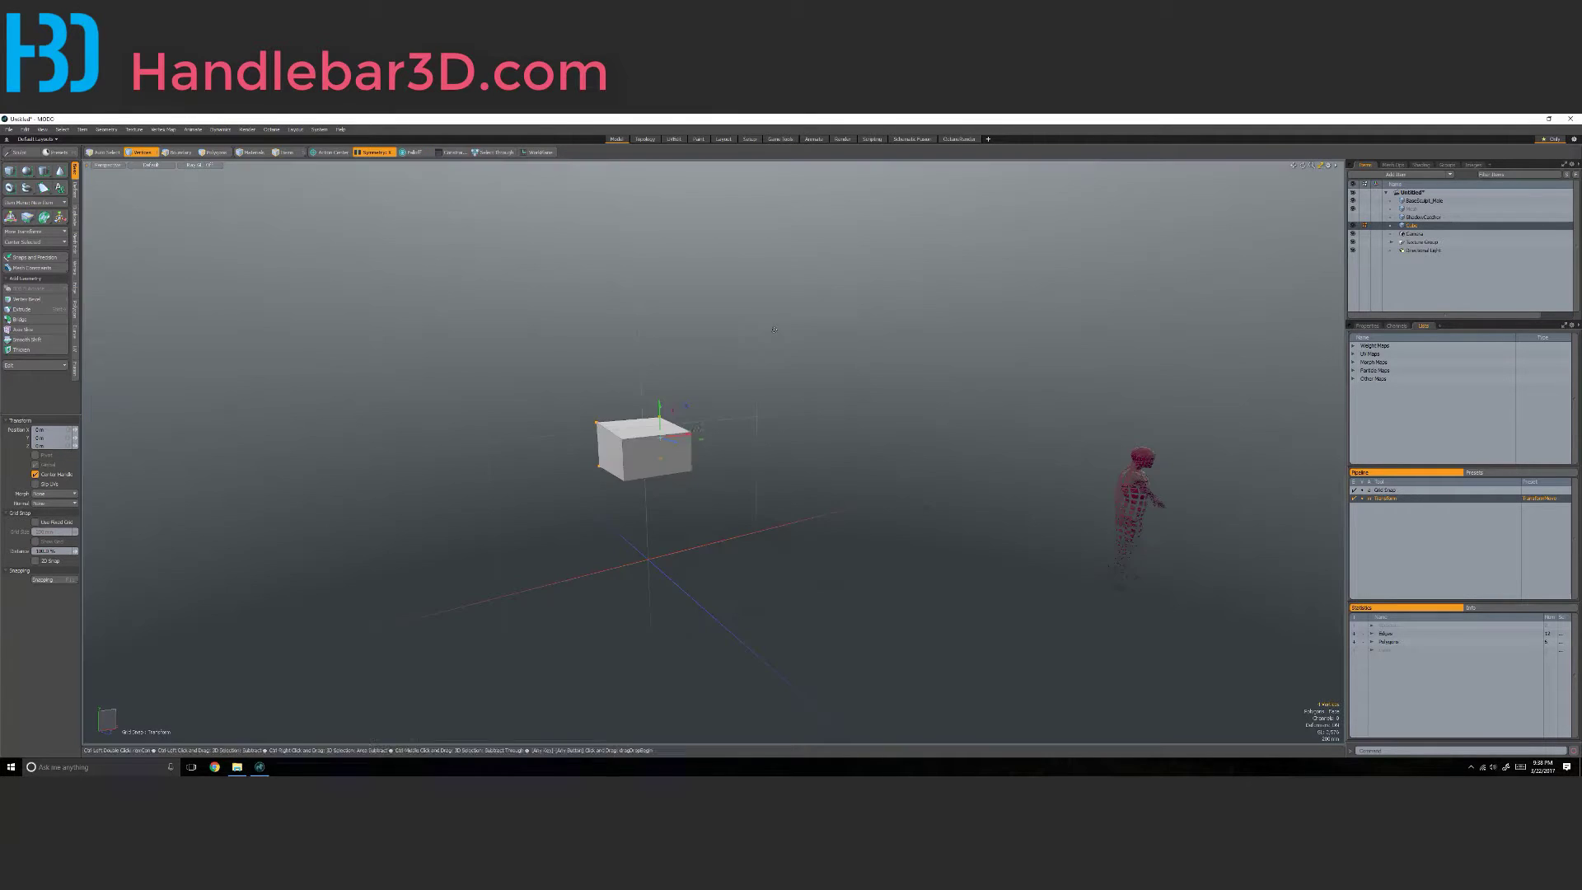
- Widen the back end of the box slightly by moving its upper and lower rear vertices outward symmetrically
{"action": "mouse_move", "coordinate": [774, 329]}
{"action": "left_mouse_down", "text": "alt"}
{"action": "mouse_move", "coordinate": [698, 487]}
{"action": "mouse_move", "coordinate": [692, 548]}
{"action": "mouse_move", "coordinate": [557, 526]}
{"action": "mouse_move", "coordinate": [1086, 346]}
{"action": "mouse_move", "coordinate": [779, 342]}
{"action": "left_mouse_up", "text": "alt"}
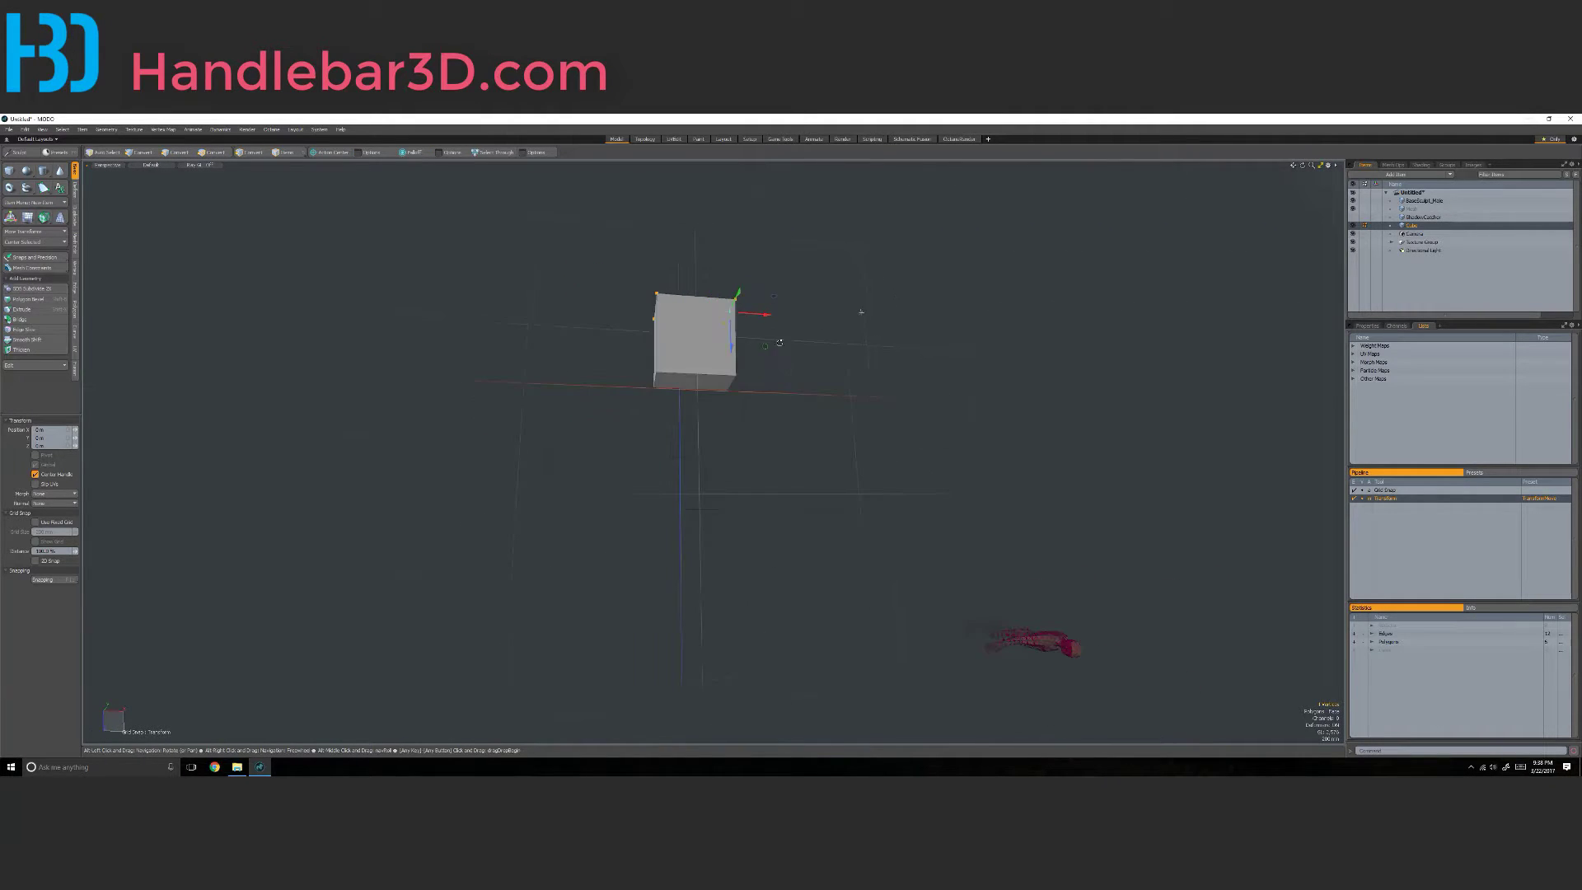
{"action": "left_click_drag", "start_coordinate": [860, 310], "coordinate": [1045, 337], "text": "alt"}
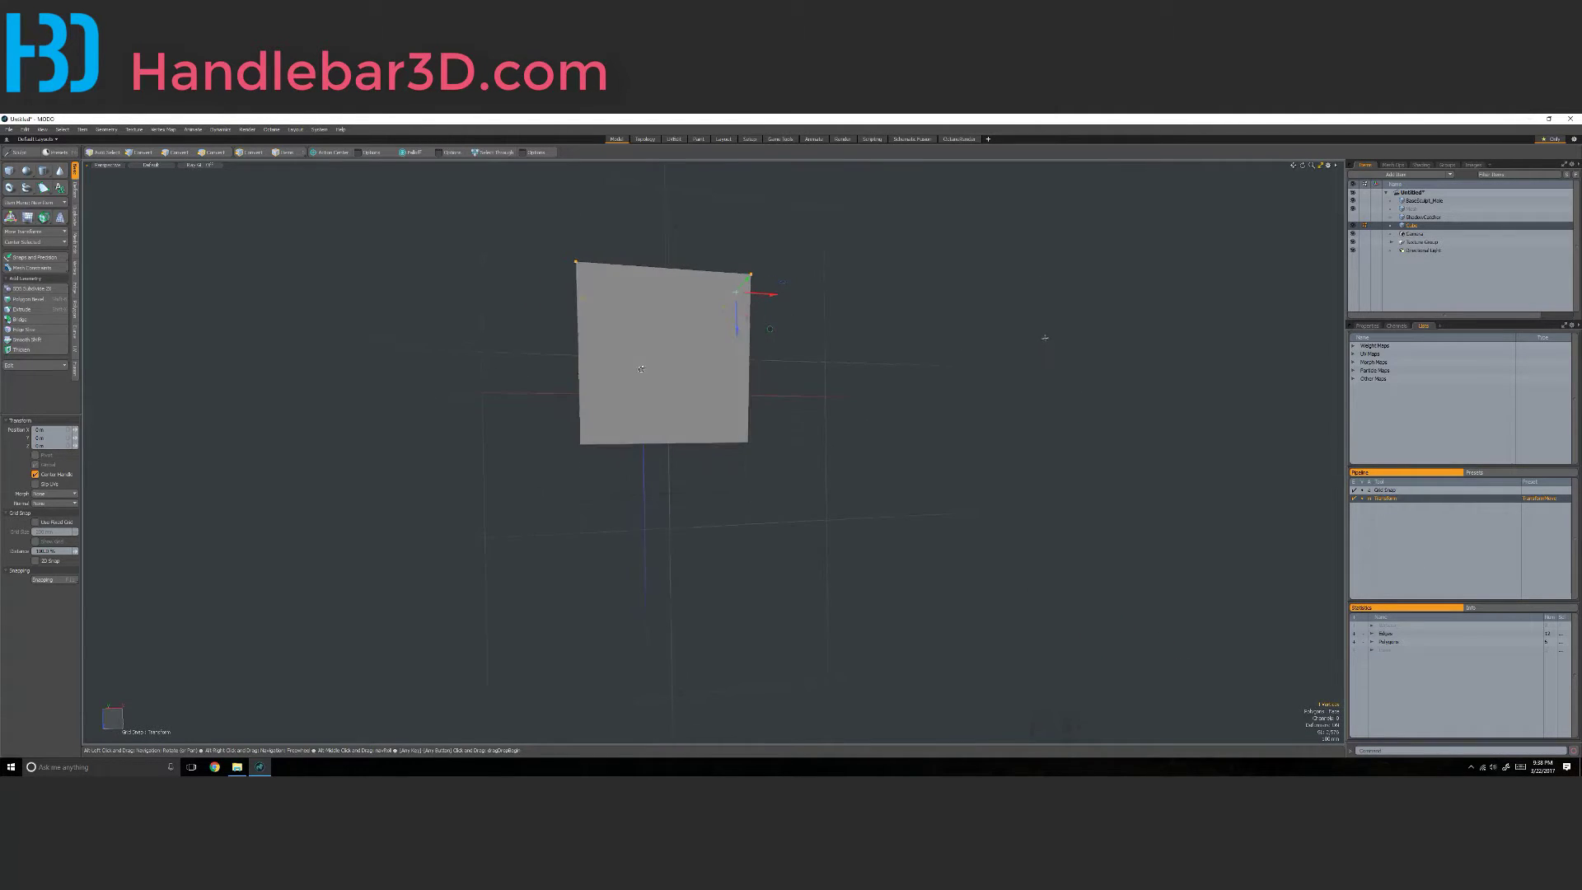
{"action": "left_click_drag", "start_coordinate": [769, 294], "coordinate": [766, 364]}
{"action": "scroll", "coordinate": [849, 346], "scroll_direction": "down", "scroll_amount": 3}
{"action": "scroll", "coordinate": [771, 317], "scroll_direction": "up", "scroll_amount": 3}
{"action": "key", "text": "ctrl+space"}
{"action": "left_click", "coordinate": [779, 304]}
{"action": "scroll", "coordinate": [785, 375], "scroll_direction": "up", "scroll_amount": 4}
{"action": "scroll", "coordinate": [786, 375], "scroll_direction": "down", "scroll_amount": 4}
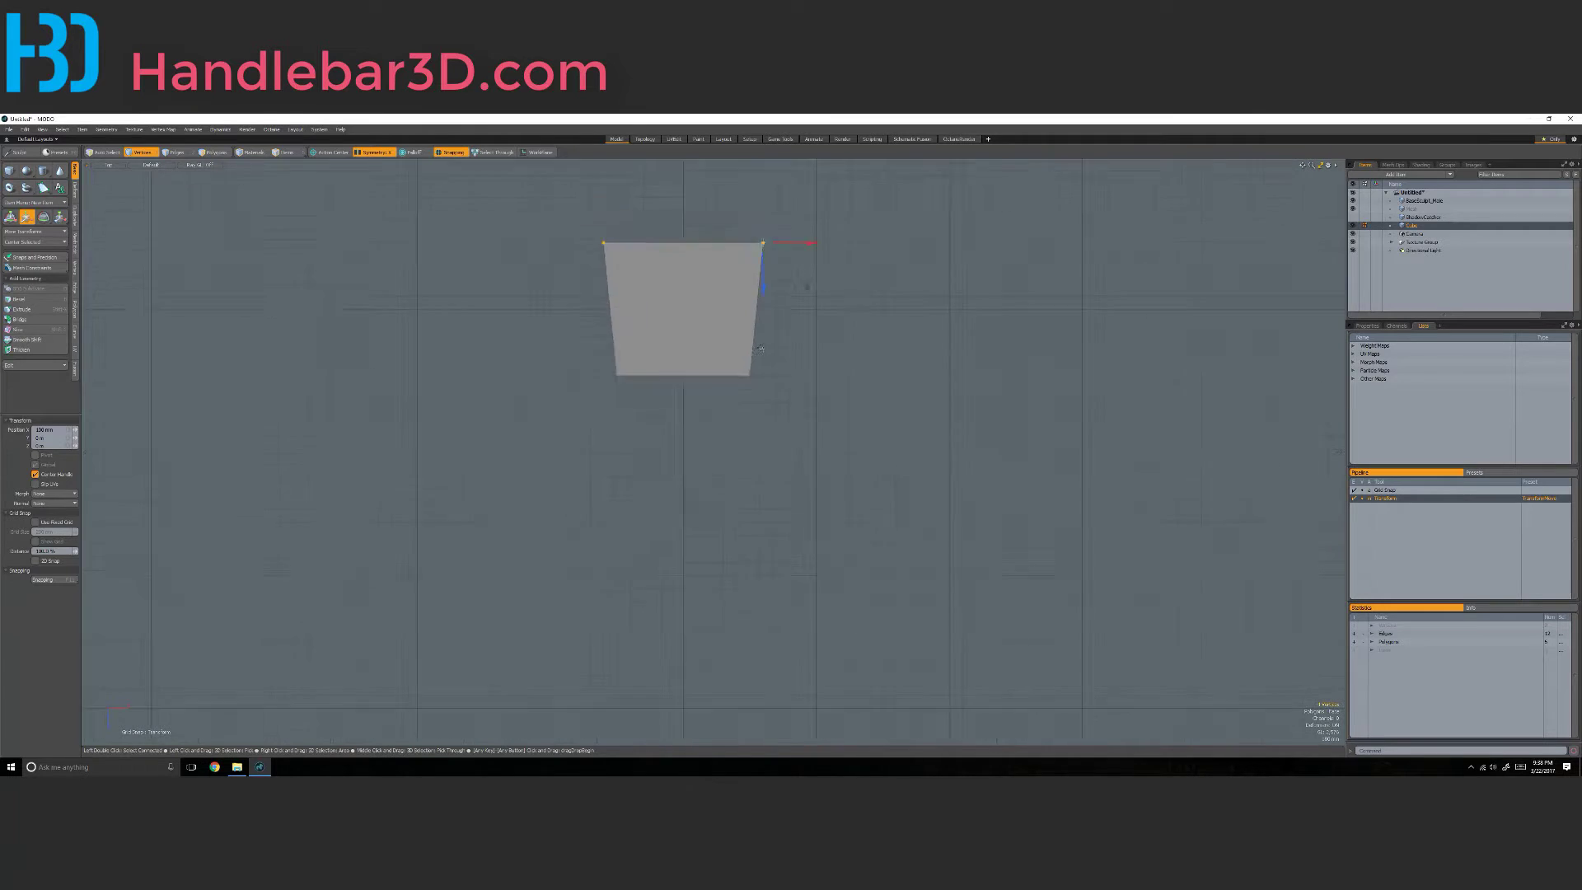
- Select the front corner vertices of the box in the Top view
{"action": "scroll", "coordinate": [785, 375], "scroll_direction": "up", "scroll_amount": 2}
{"action": "key", "text": "q"}
{"action": "right_click_drag", "start_coordinate": [713, 356], "coordinate": [725, 353]}
{"action": "scroll", "coordinate": [733, 375], "scroll_direction": "down", "scroll_amount": 8}
{"action": "scroll", "coordinate": [734, 375], "scroll_direction": "up", "scroll_amount": 4}
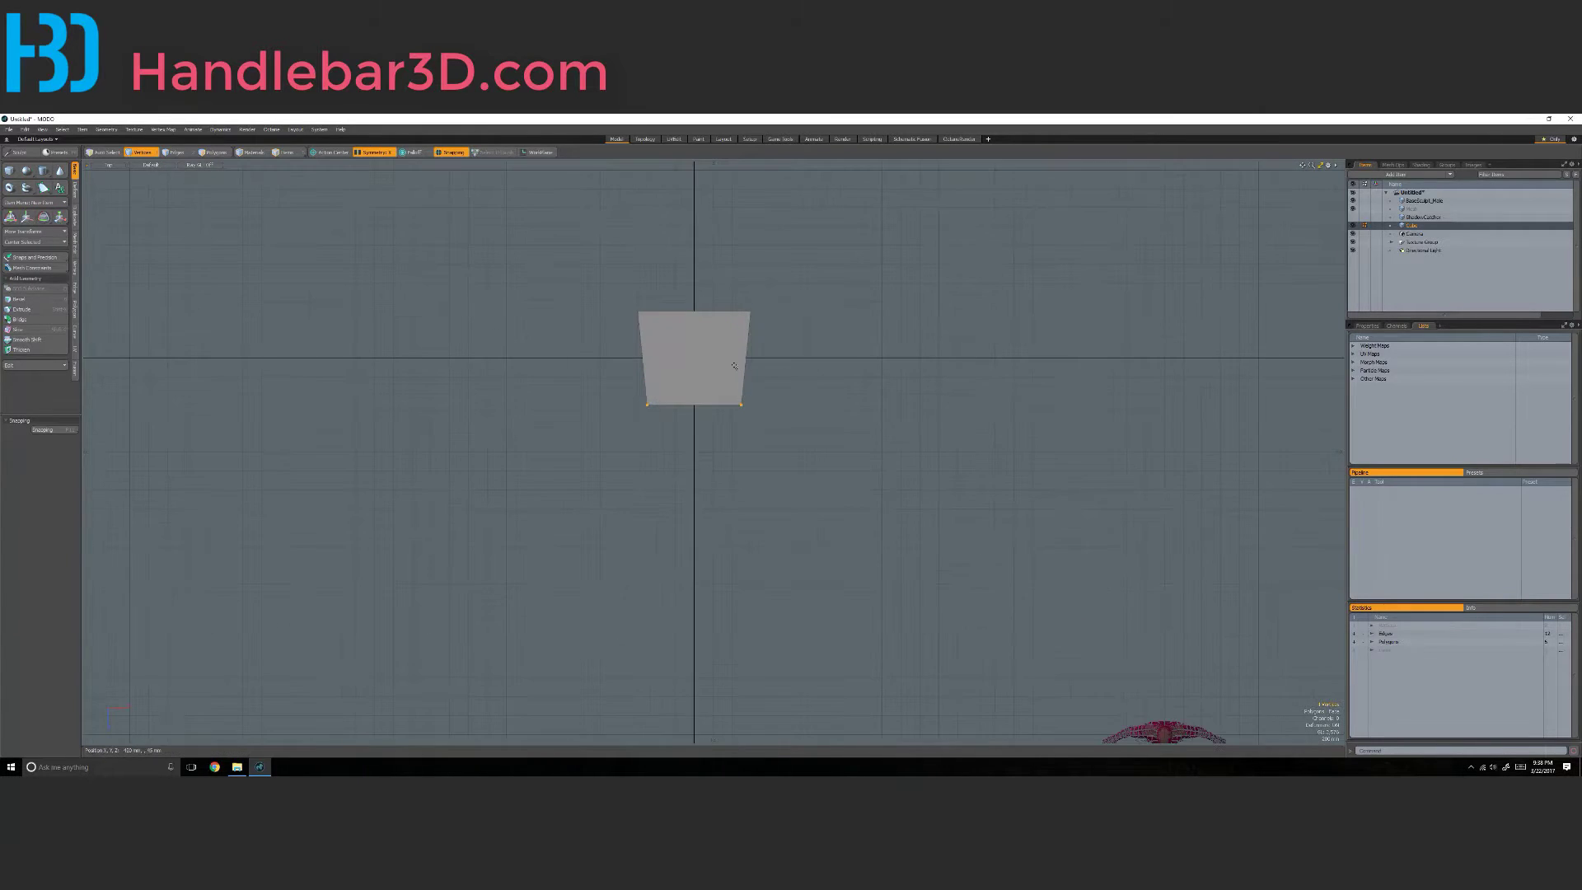
{"action": "scroll", "coordinate": [725, 396], "scroll_direction": "down", "scroll_amount": 3}
{"action": "scroll", "coordinate": [707, 379], "scroll_direction": "up", "scroll_amount": 2}
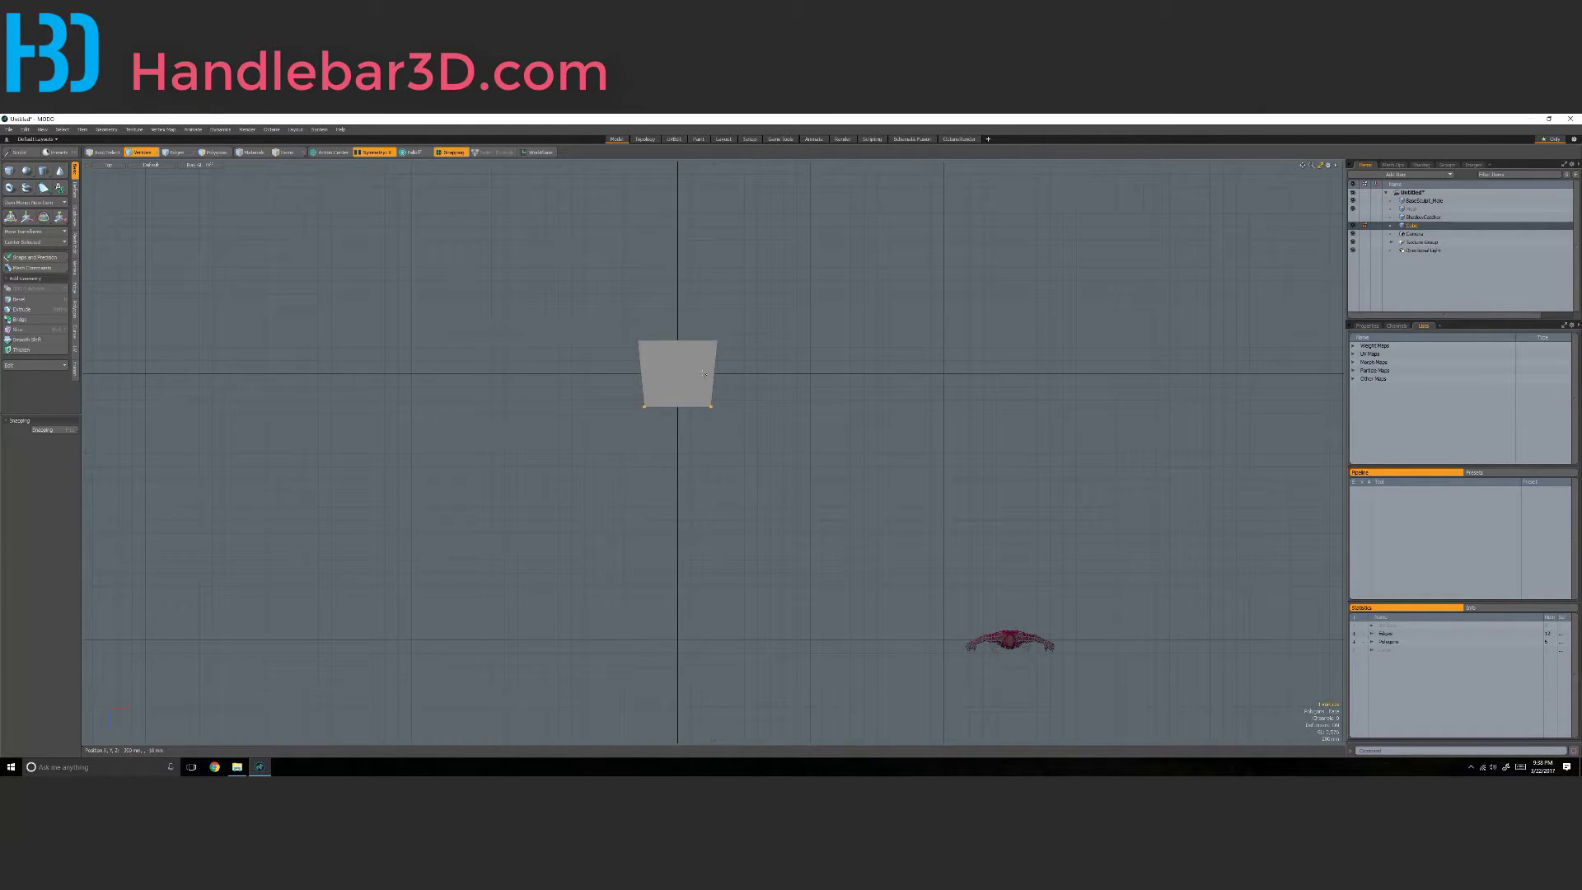
- Move the male figure mesh alongside the box, level with it, and compare their scale in the Right view
{"action": "left_click", "coordinate": [1013, 646]}
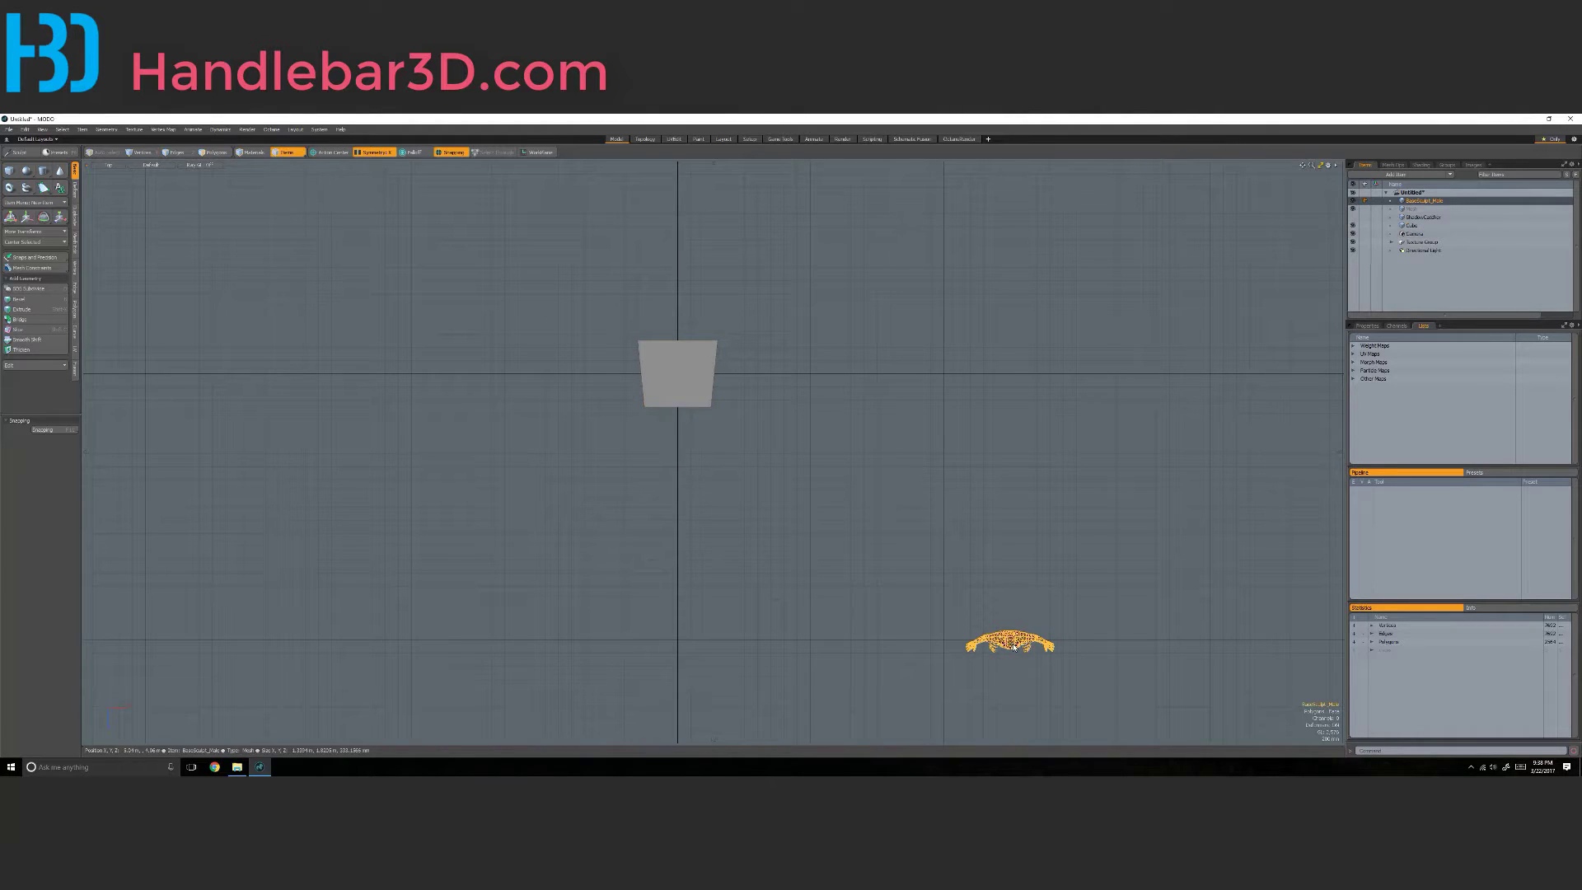
{"action": "key", "text": "w"}
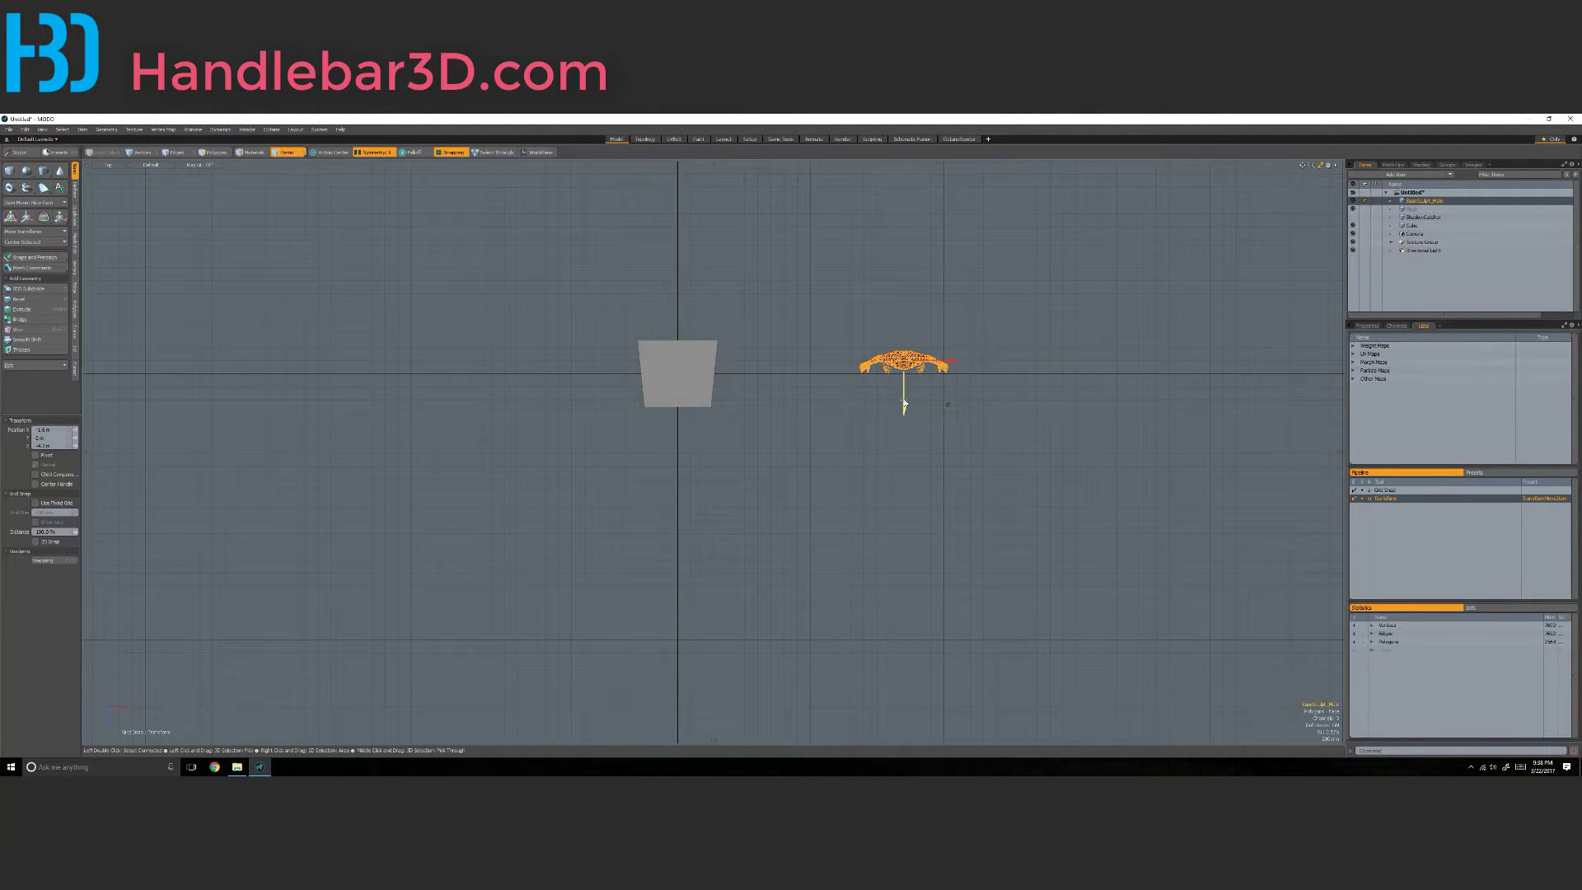
{"action": "key", "text": "ctrl+space"}
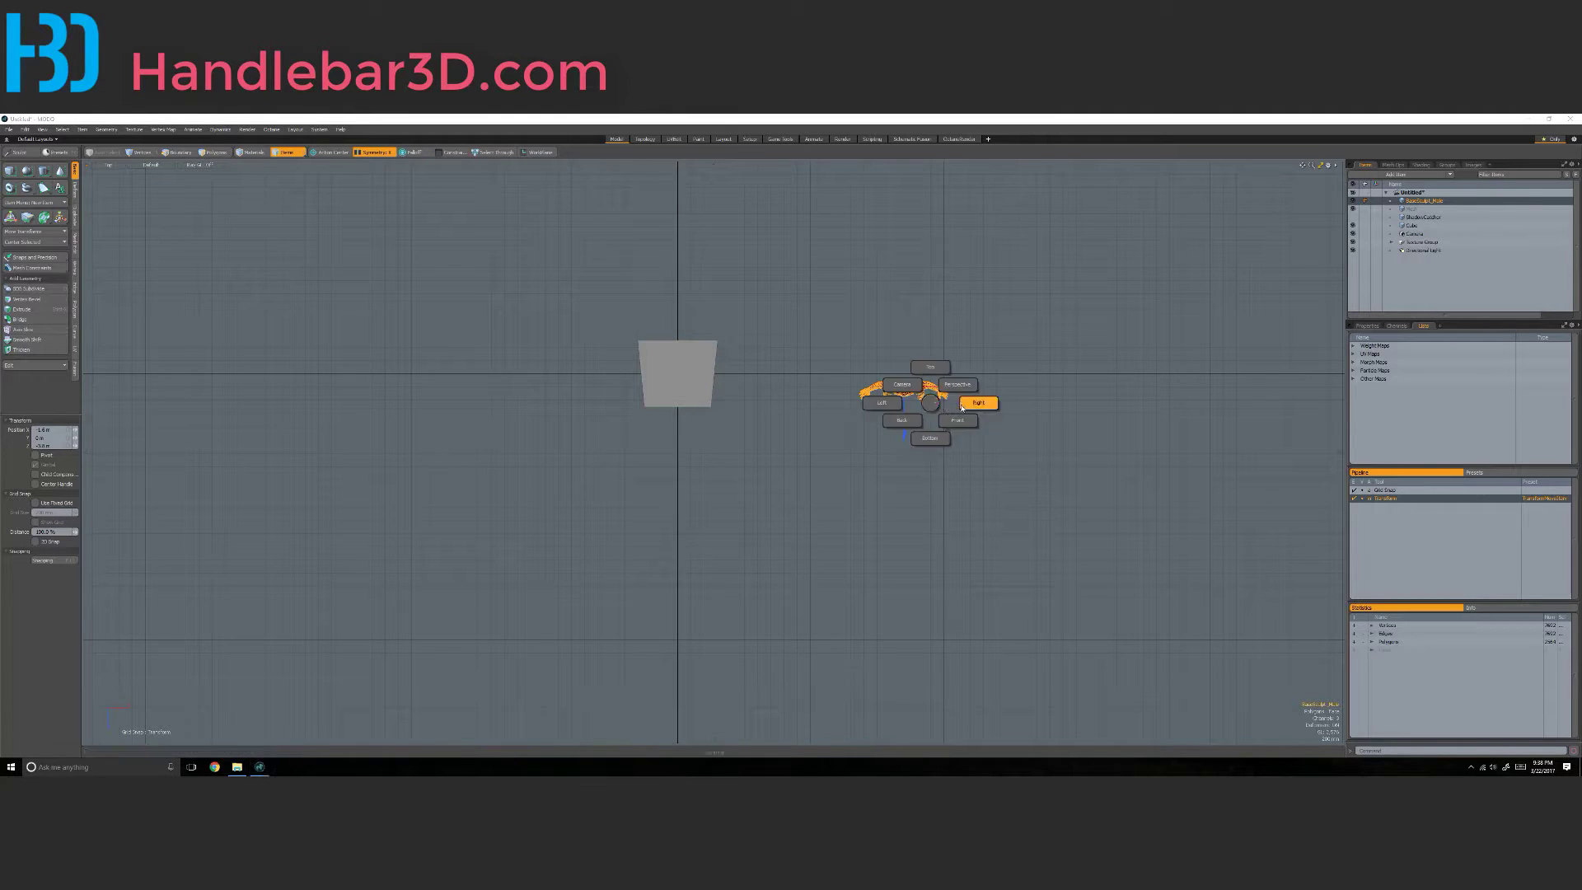
{"action": "left_click", "coordinate": [977, 403]}
{"action": "scroll", "coordinate": [764, 486], "scroll_direction": "up", "scroll_amount": 3}
- Select the whole box mesh as an item in the Right view
{"action": "key", "text": "1"}
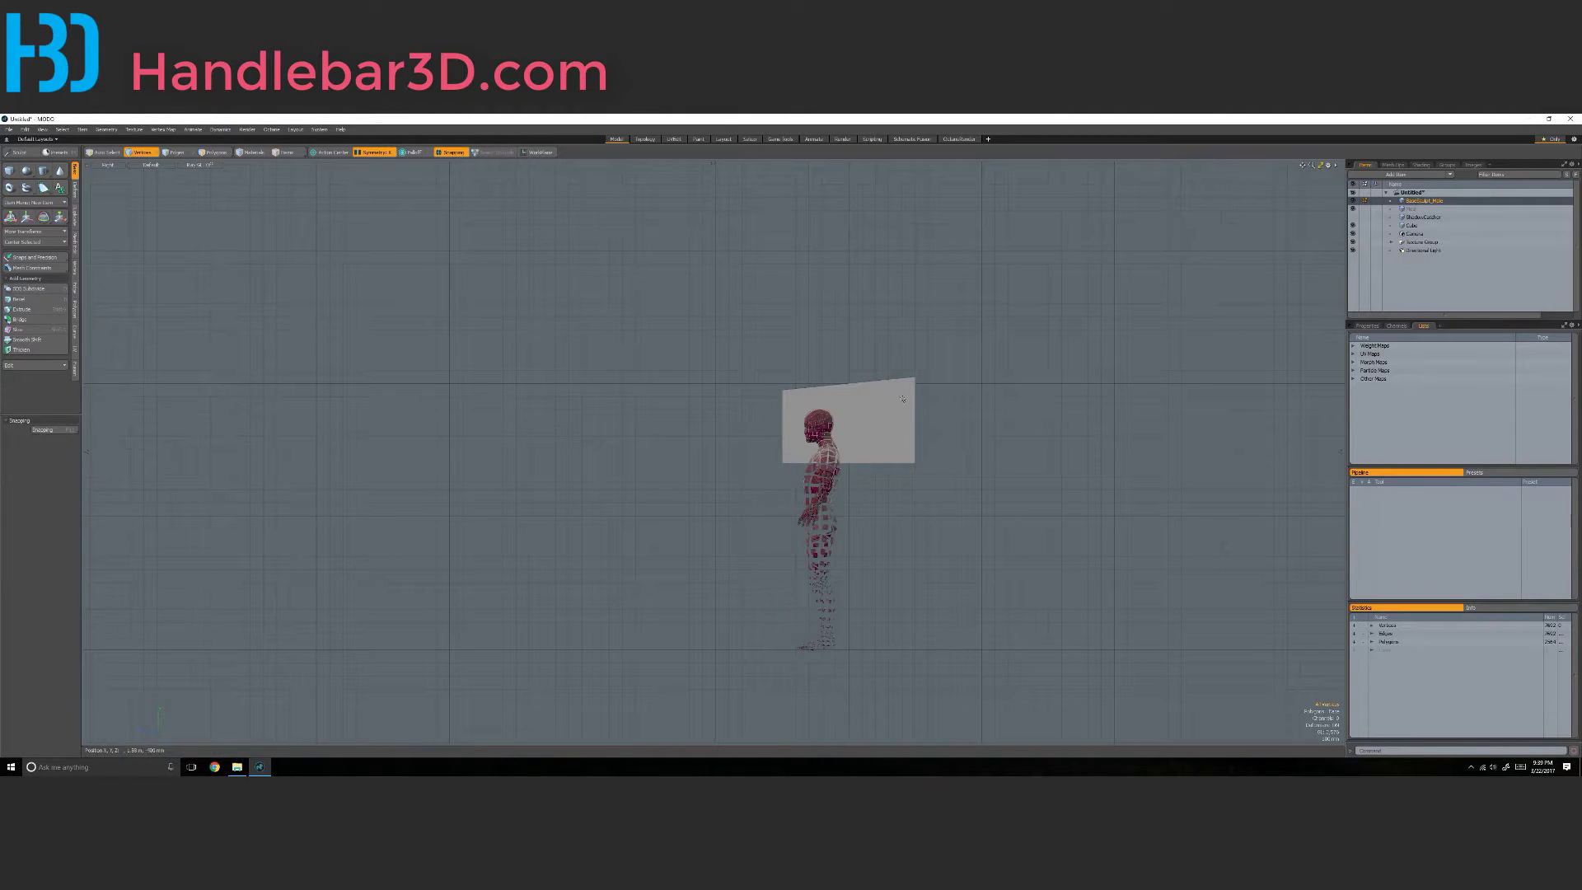
{"action": "key", "text": "5"}
{"action": "left_click", "coordinate": [869, 442]}
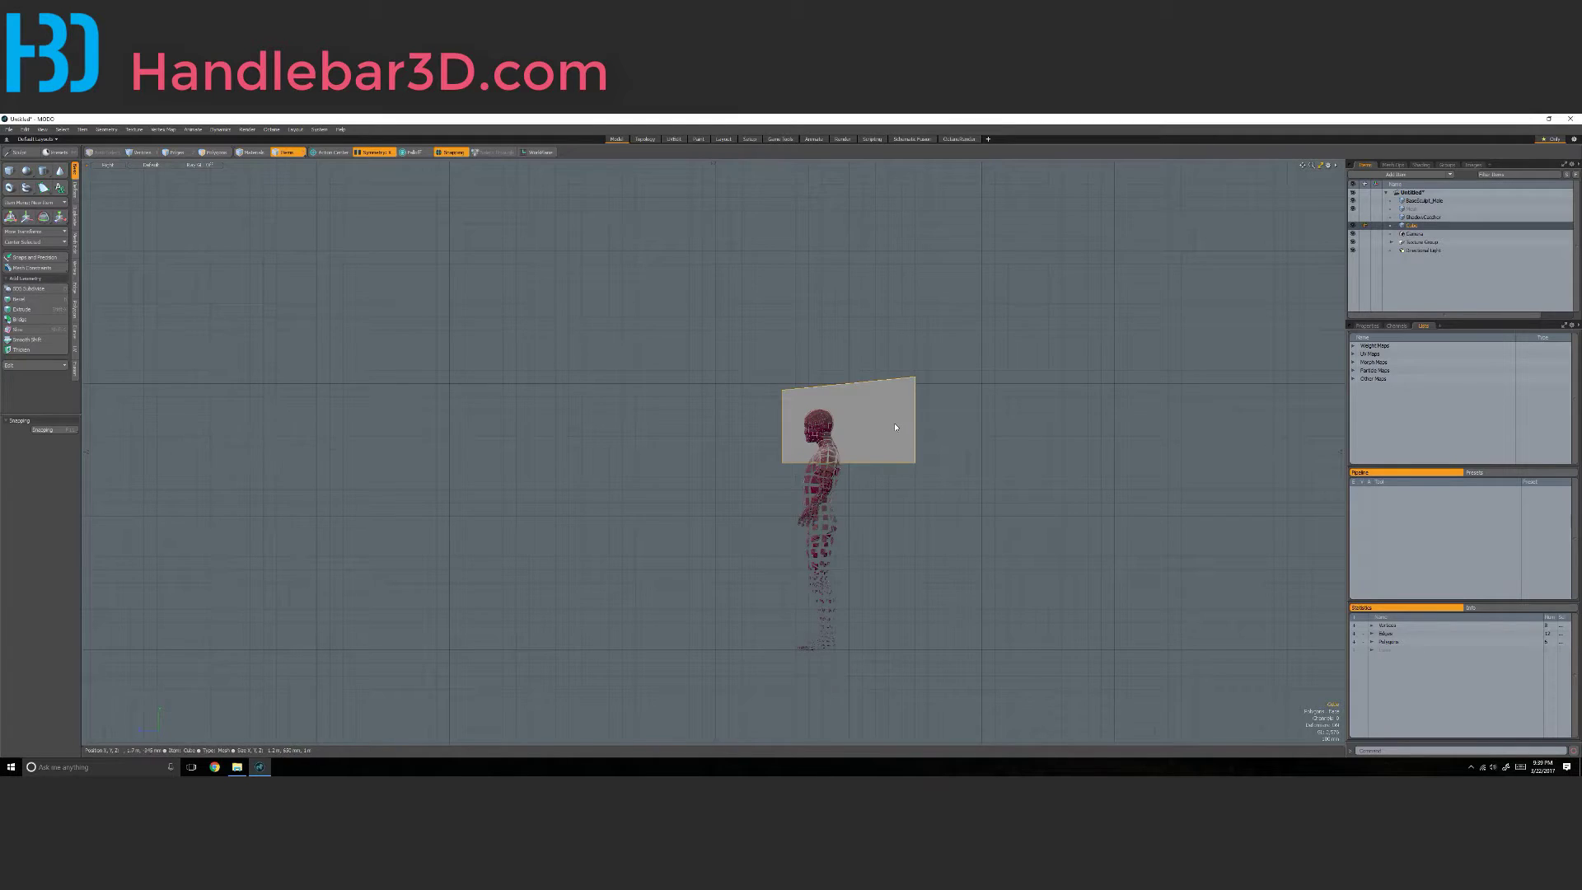
{"action": "scroll", "coordinate": [893, 422], "scroll_direction": "up", "scroll_amount": 2}
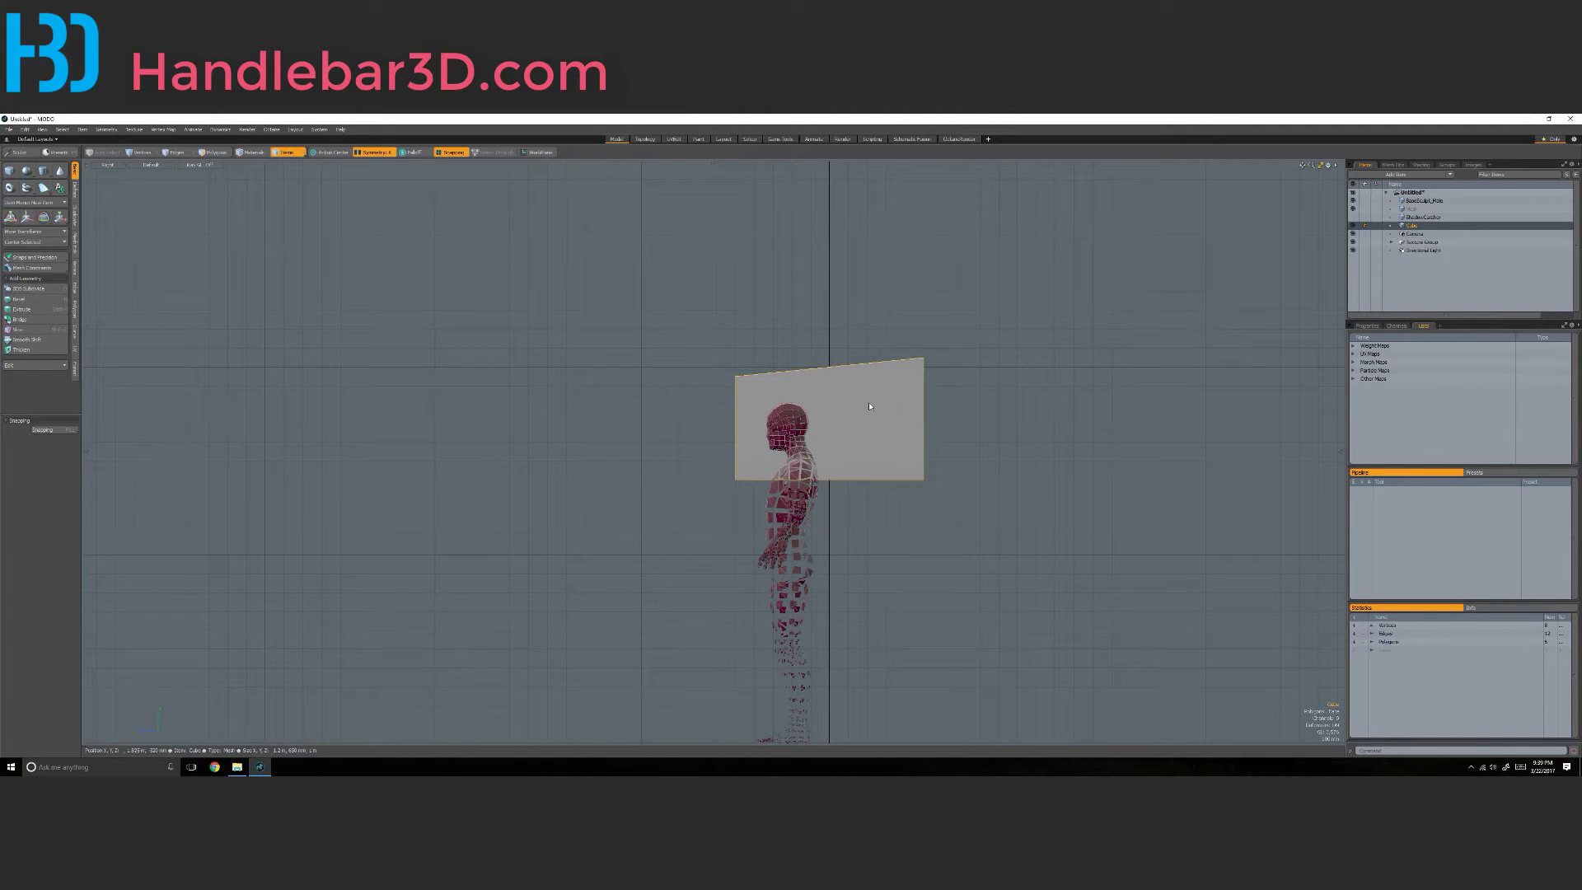
- Extend the box's front end forward by moving its lower and upper front vertices, dropping the upper ones slightly
{"action": "key", "text": "w"}
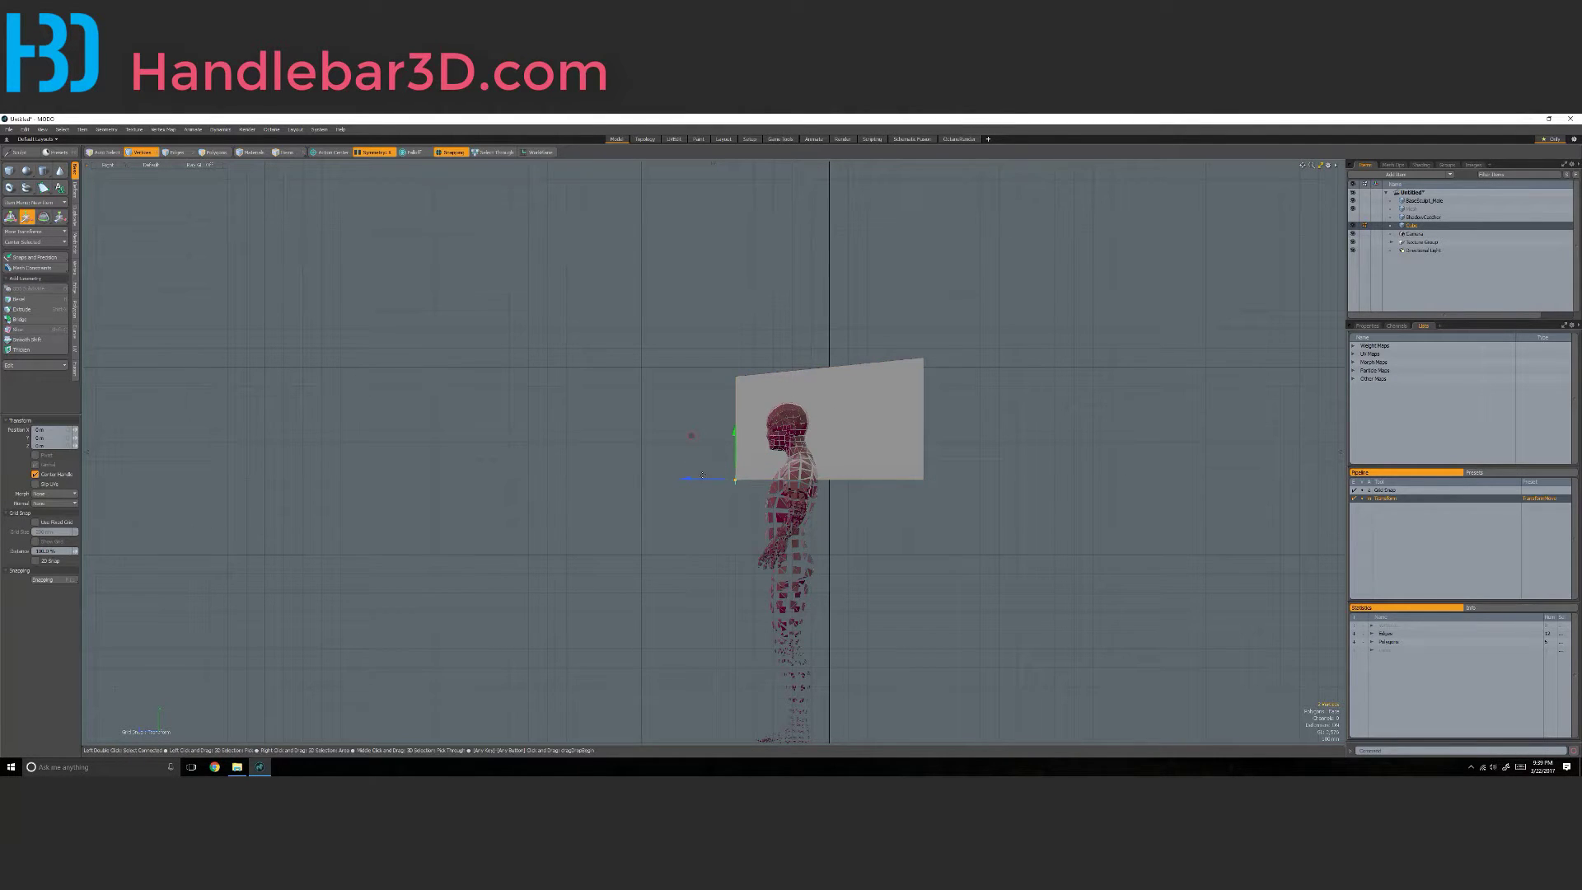
{"action": "left_click_drag", "start_coordinate": [691, 435], "coordinate": [616, 435]}
{"action": "key", "text": "space"}
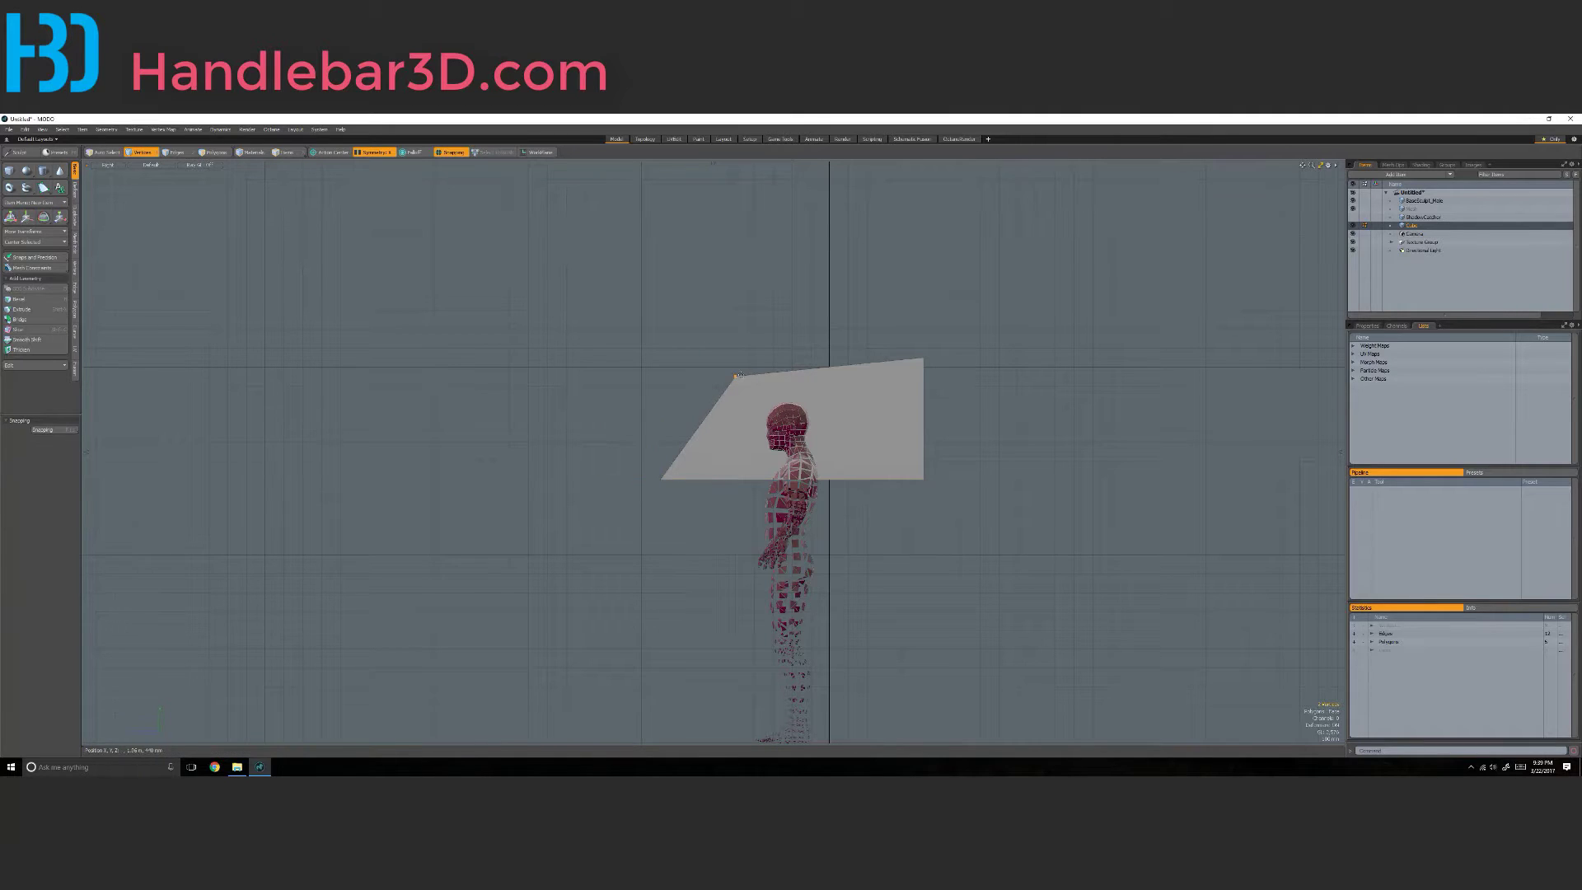
{"action": "key", "text": "w"}
{"action": "left_click_drag", "start_coordinate": [739, 377], "coordinate": [666, 401]}
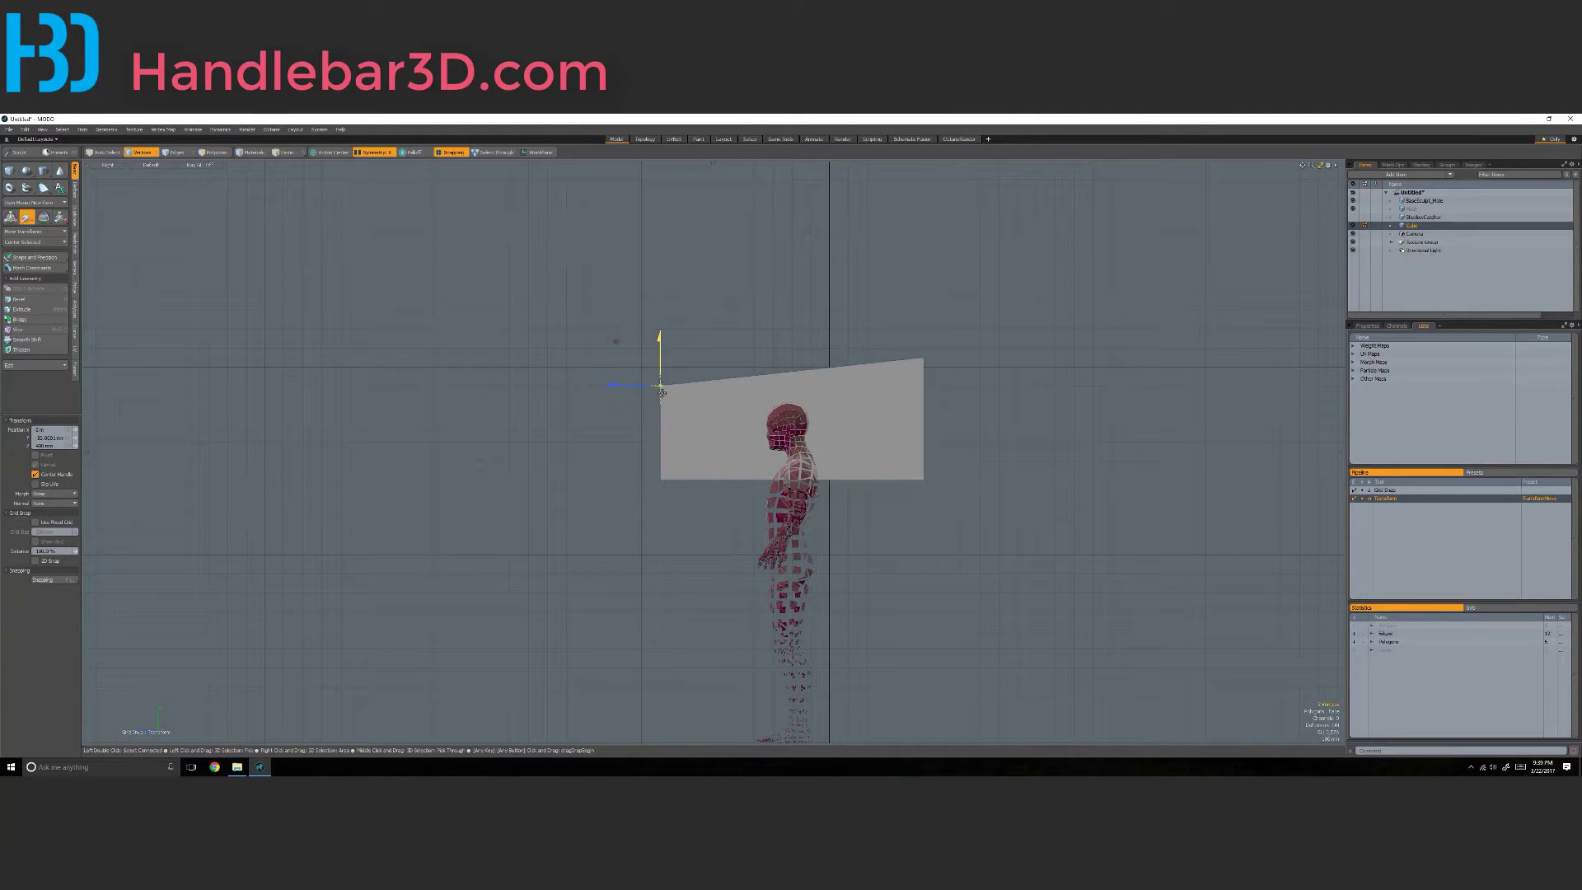
{"action": "key", "text": "space"}
- Lengthen the box well past the figure by moving all rear vertices backward and slightly down in the Right view
{"action": "scroll", "coordinate": [875, 383], "scroll_direction": "down", "scroll_amount": 2}
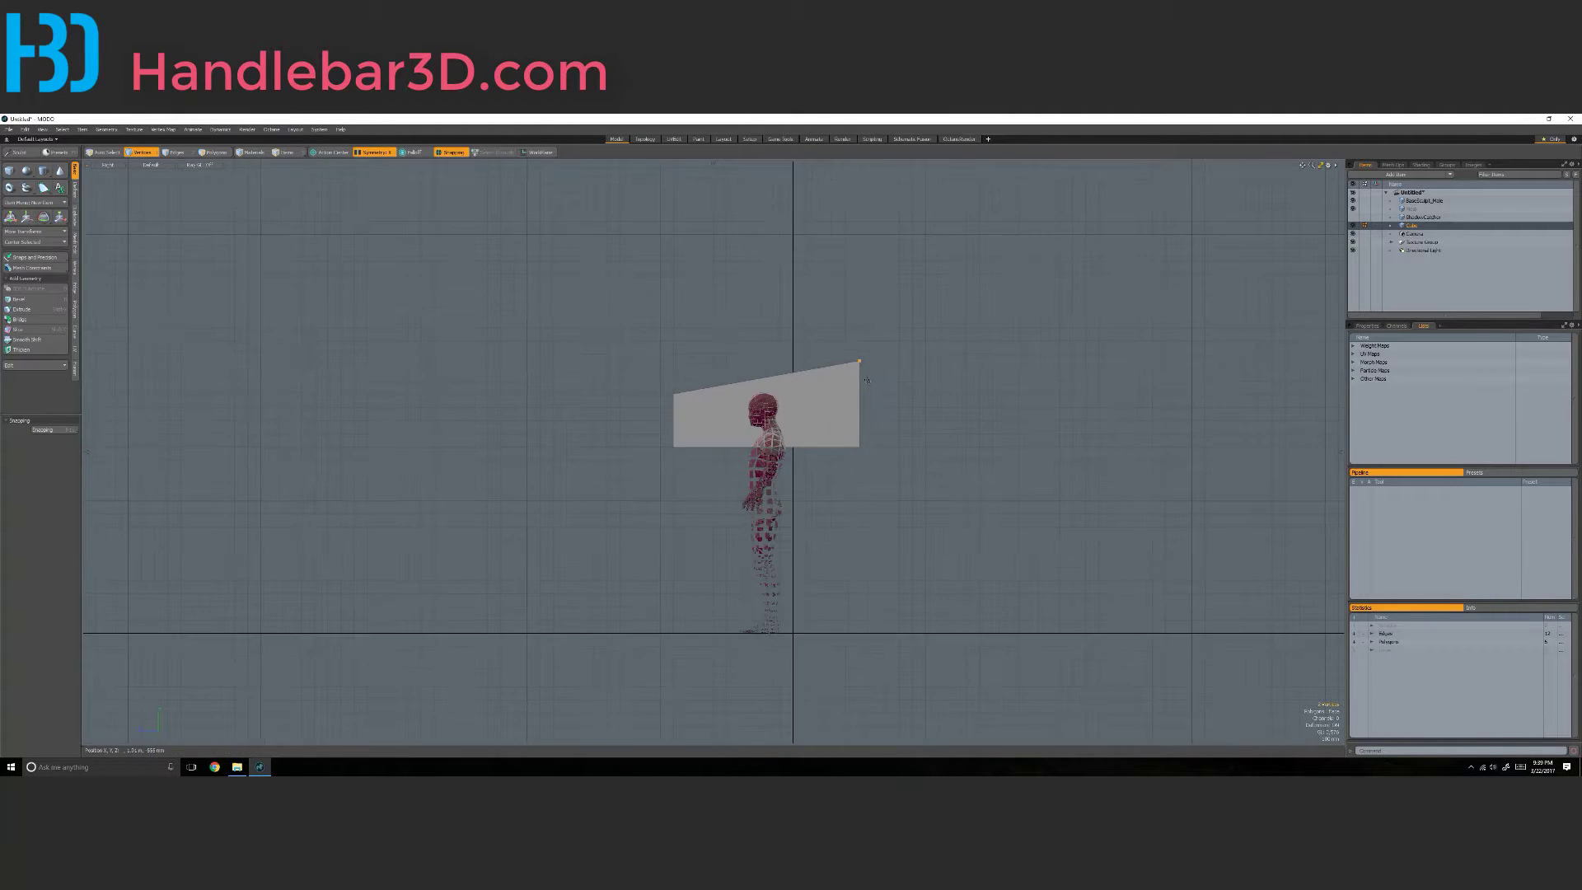
{"action": "scroll", "coordinate": [879, 378], "scroll_direction": "down", "scroll_amount": 2}
{"action": "key", "text": "w"}
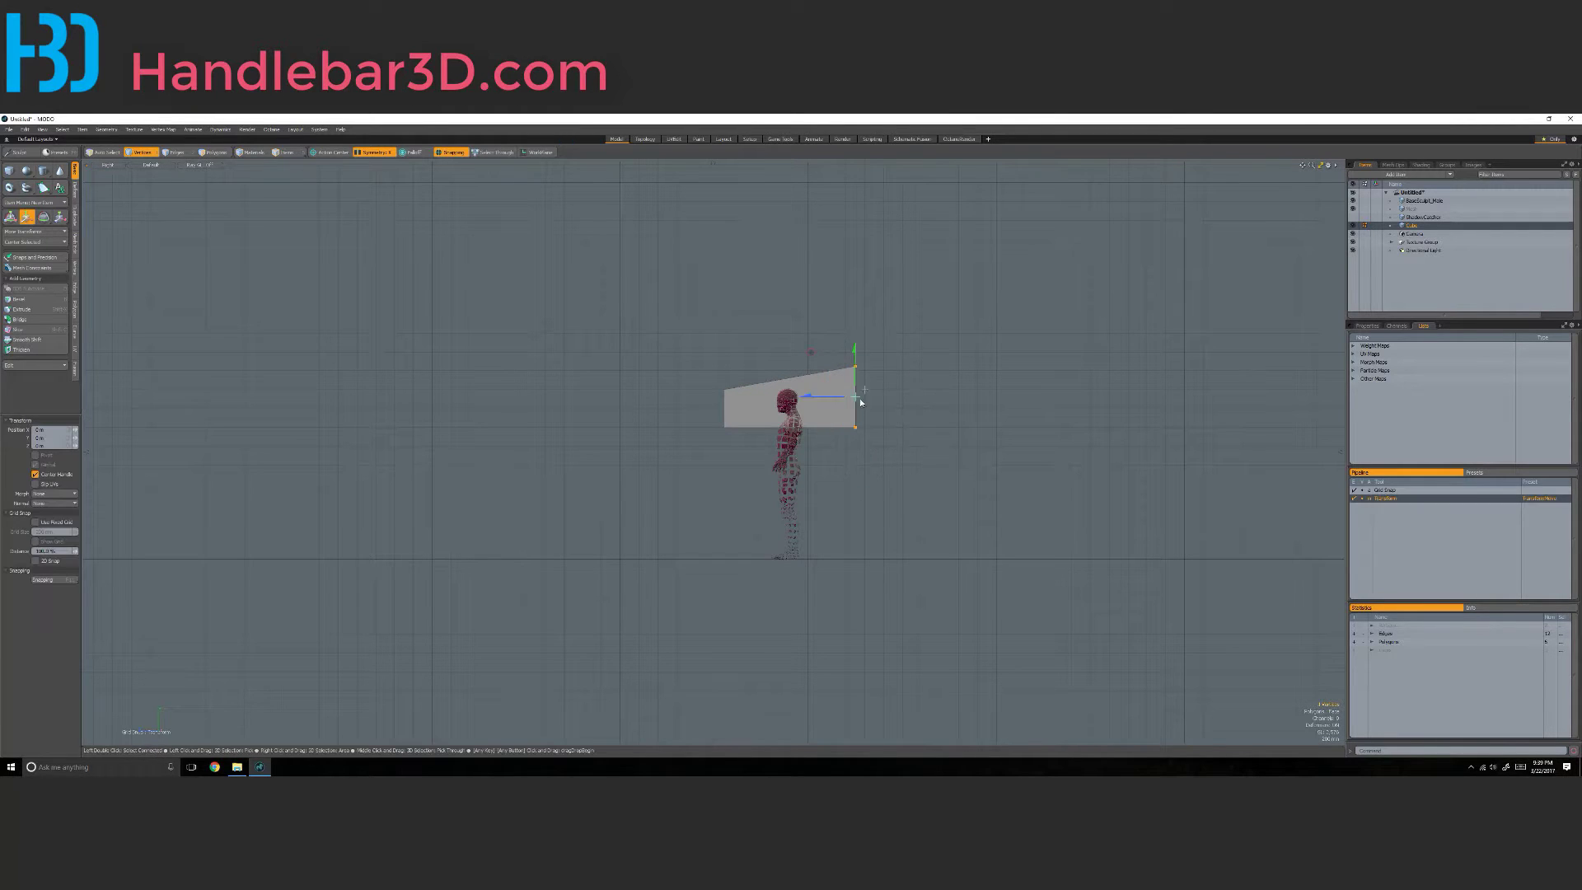
{"action": "left_click_drag", "start_coordinate": [833, 393], "coordinate": [1052, 396]}
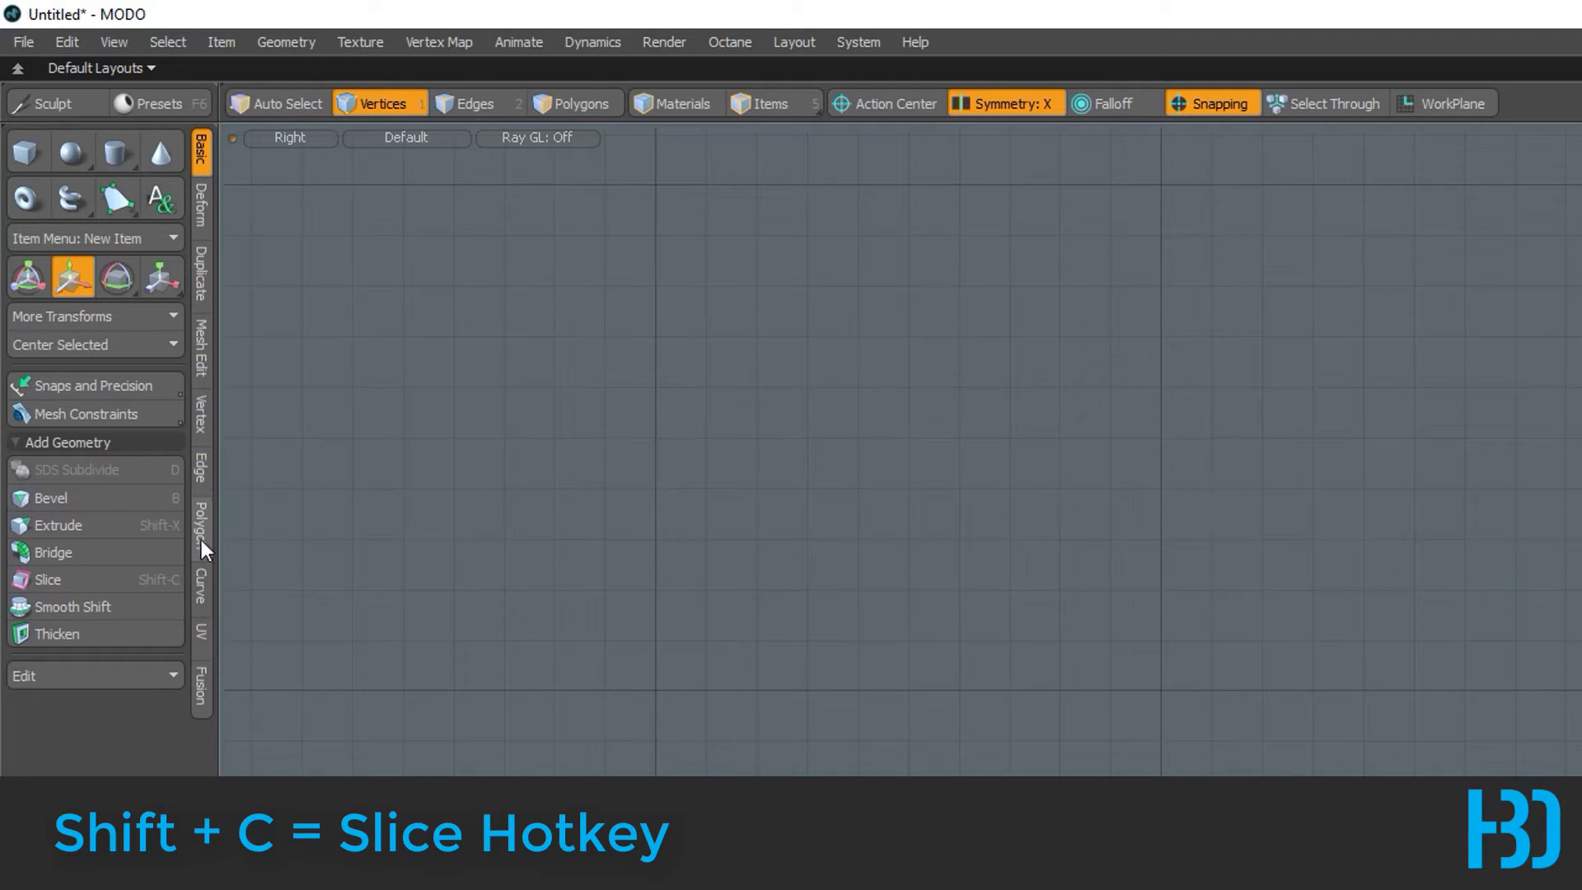
- Slice the box's polygons vertically about midway along its length in the Right view
{"action": "key", "text": "3"}
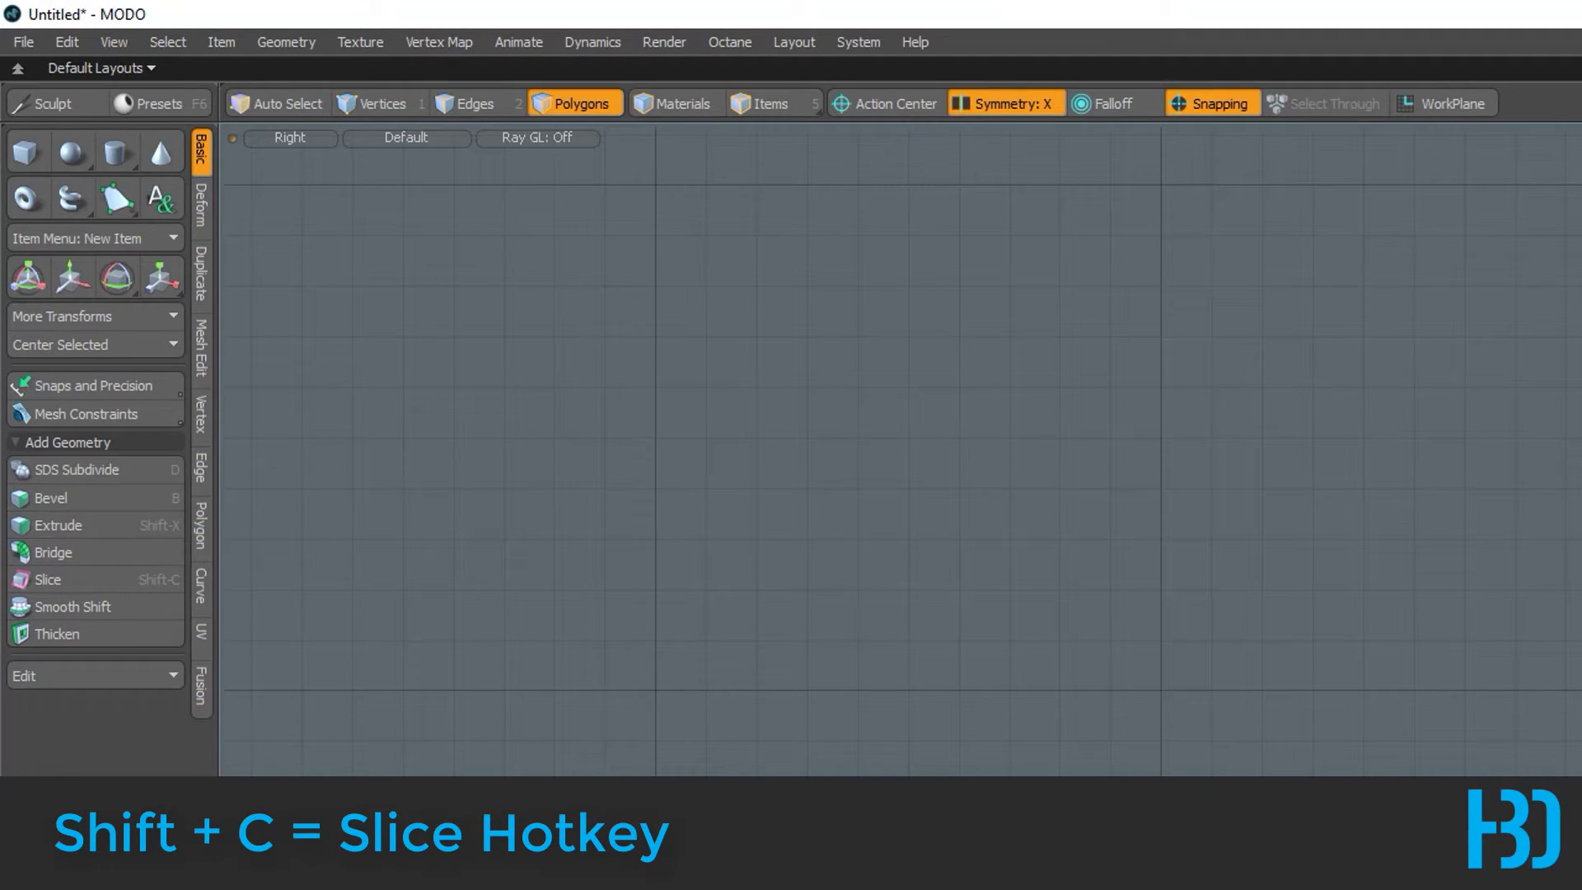
{"action": "left_click", "coordinate": [201, 348]}
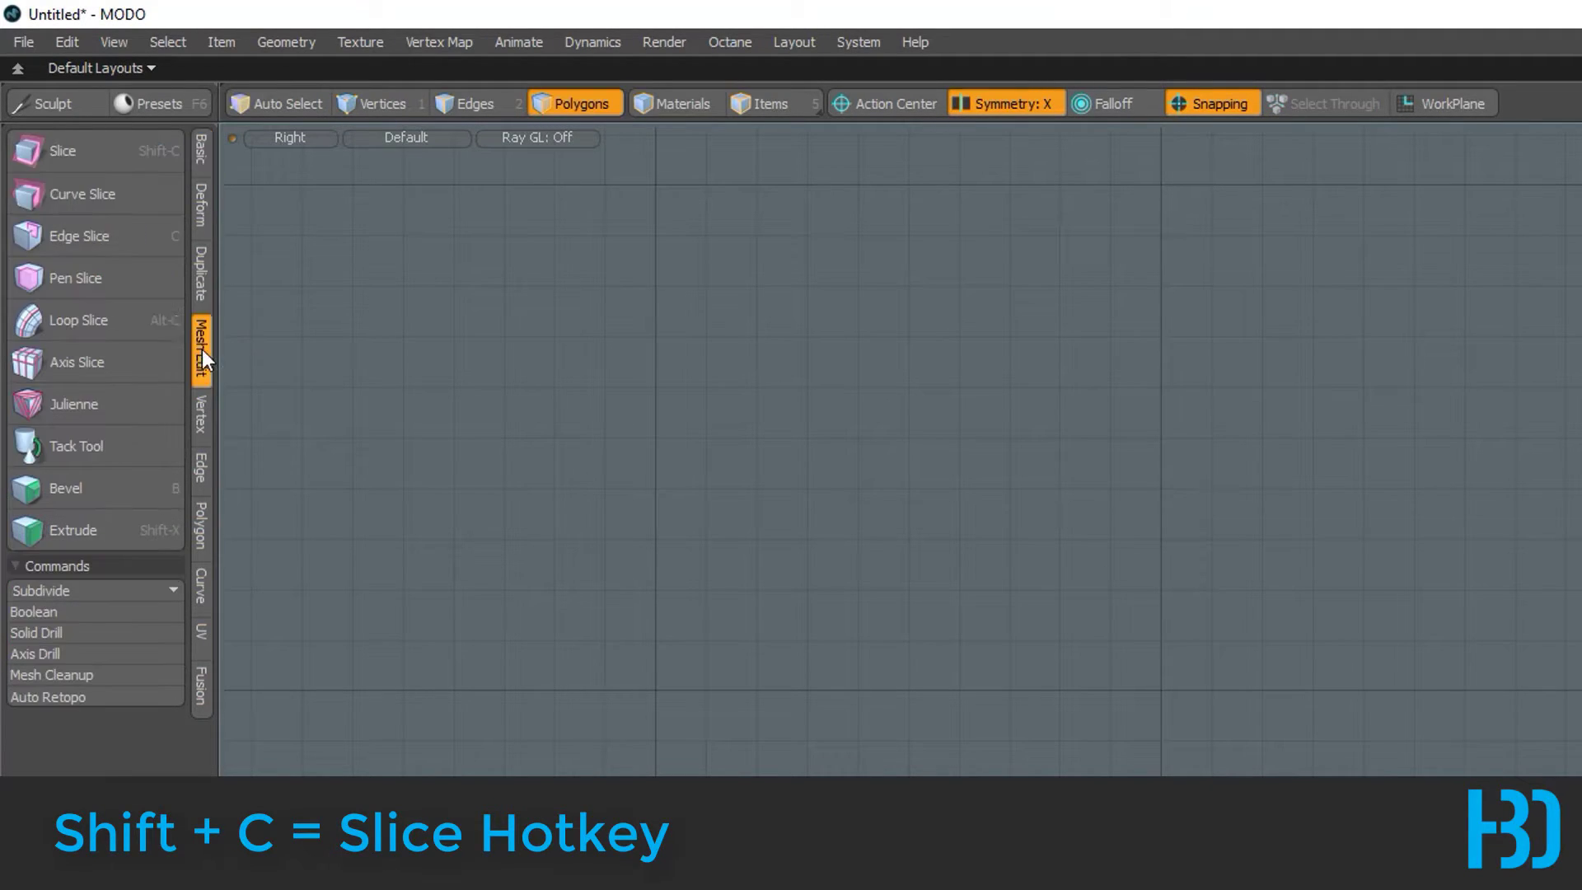
{"action": "left_click", "coordinate": [92, 150]}
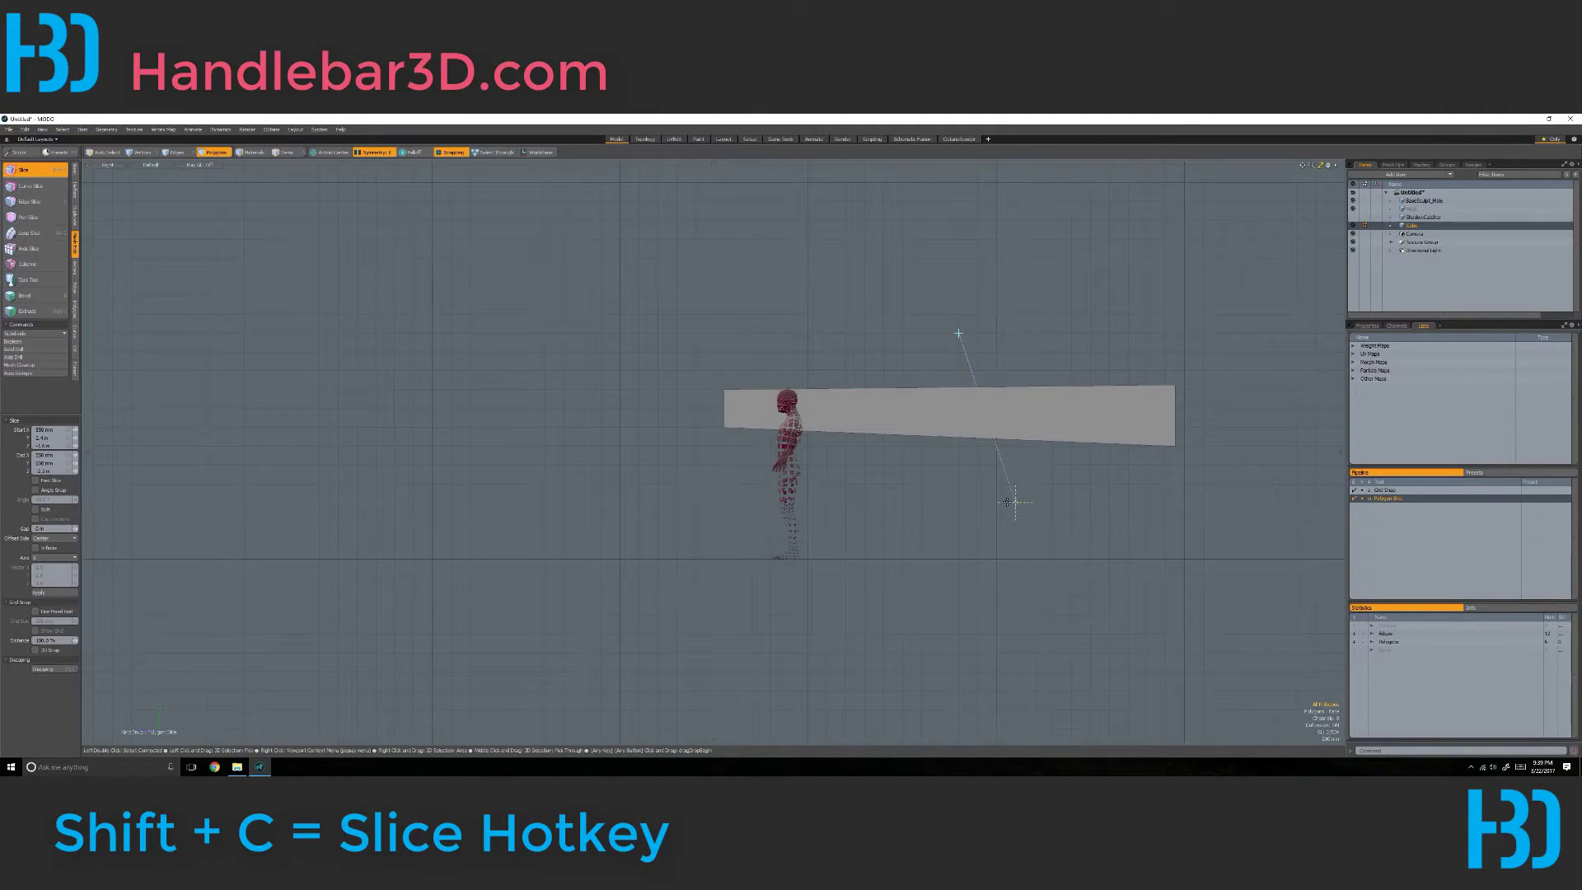
{"action": "key", "text": "space"}
- Raise the upper vertices of the new middle cut so the roof peaks at mid-length
{"action": "key", "text": "1"}
{"action": "scroll", "coordinate": [981, 397], "scroll_direction": "up", "scroll_amount": 2}
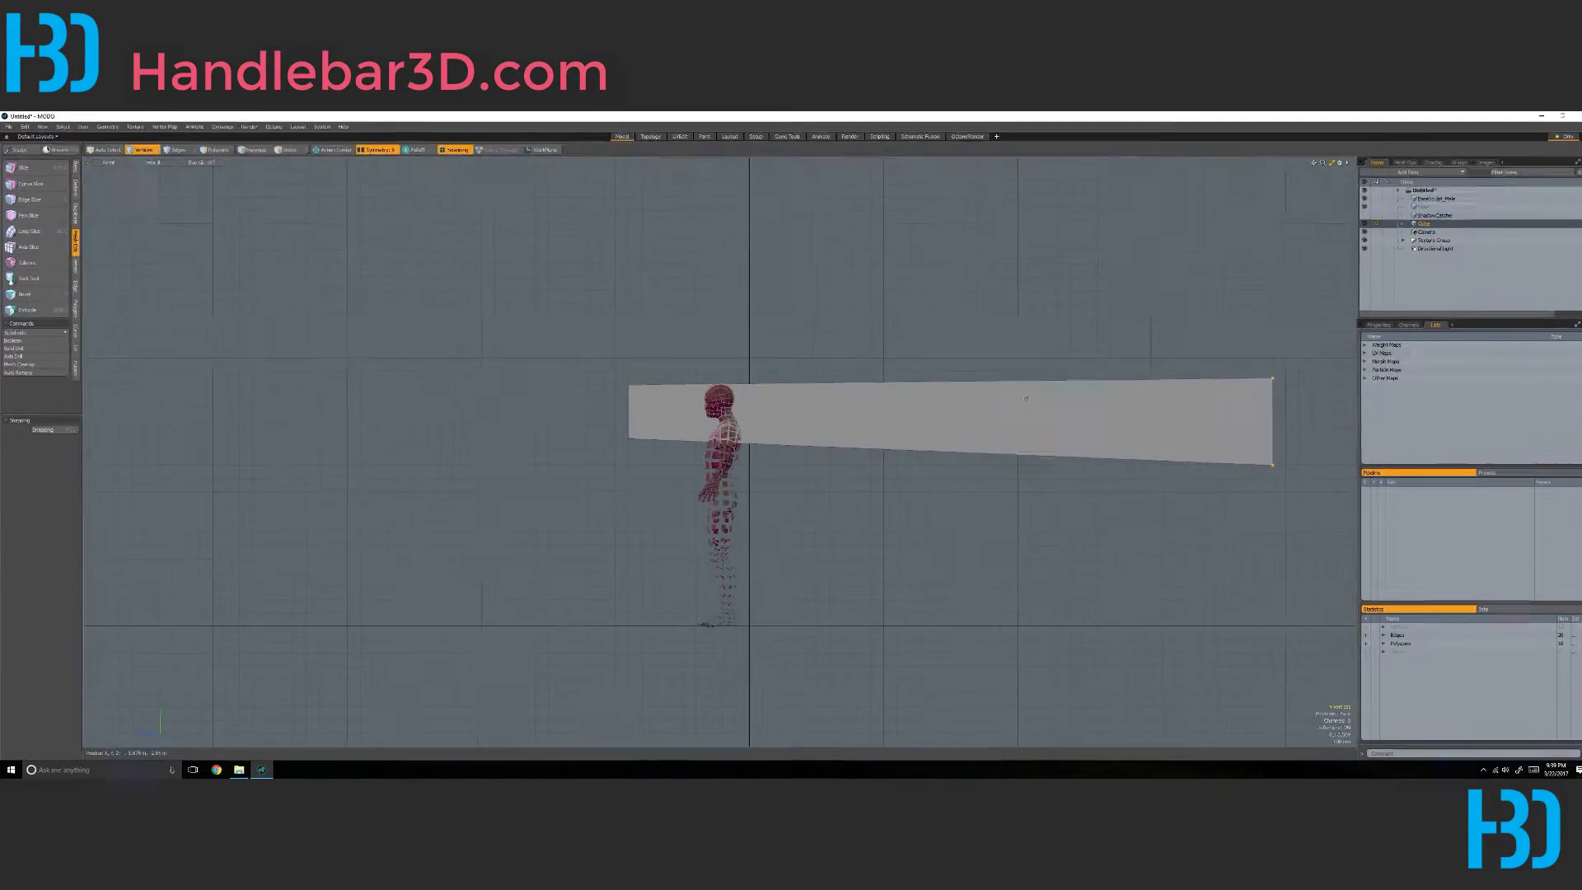
{"action": "left_click", "coordinate": [959, 387]}
{"action": "key", "text": "w"}
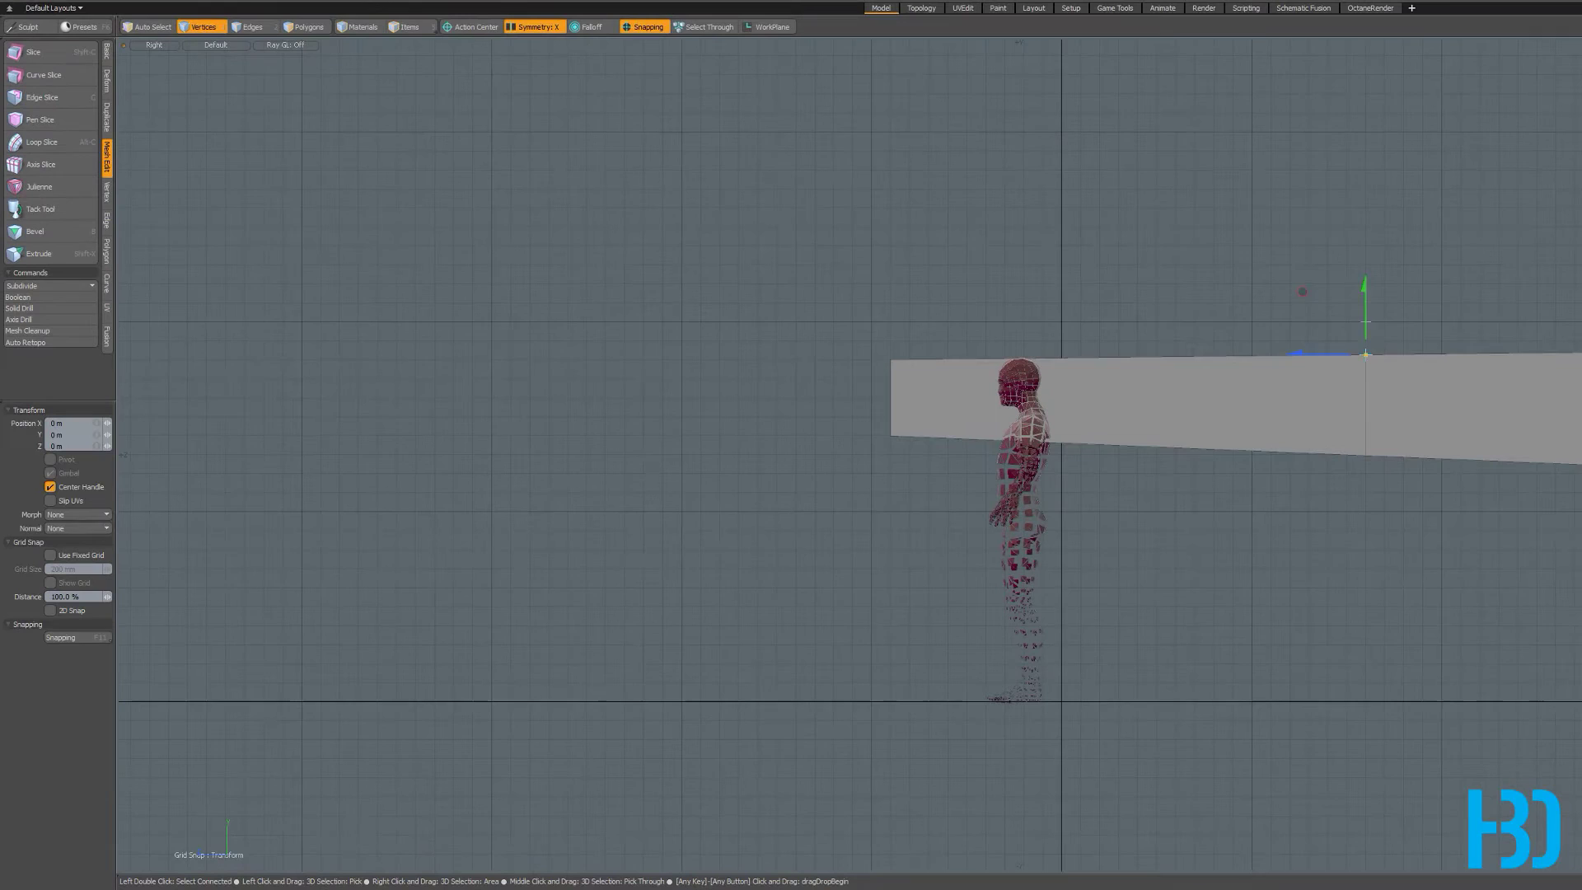
{"action": "left_click_drag", "start_coordinate": [1365, 321], "coordinate": [1368, 195]}
{"action": "key", "text": "space"}
- Lower the bottom vertices of the middle cut so the underside bulges downward
{"action": "mouse_move", "coordinate": [1342, 388]}
{"action": "right_mouse_down"}
{"action": "mouse_move", "coordinate": [1446, 457]}
{"action": "mouse_move", "coordinate": [1361, 388]}
{"action": "right_mouse_up"}
{"action": "key", "text": "w"}
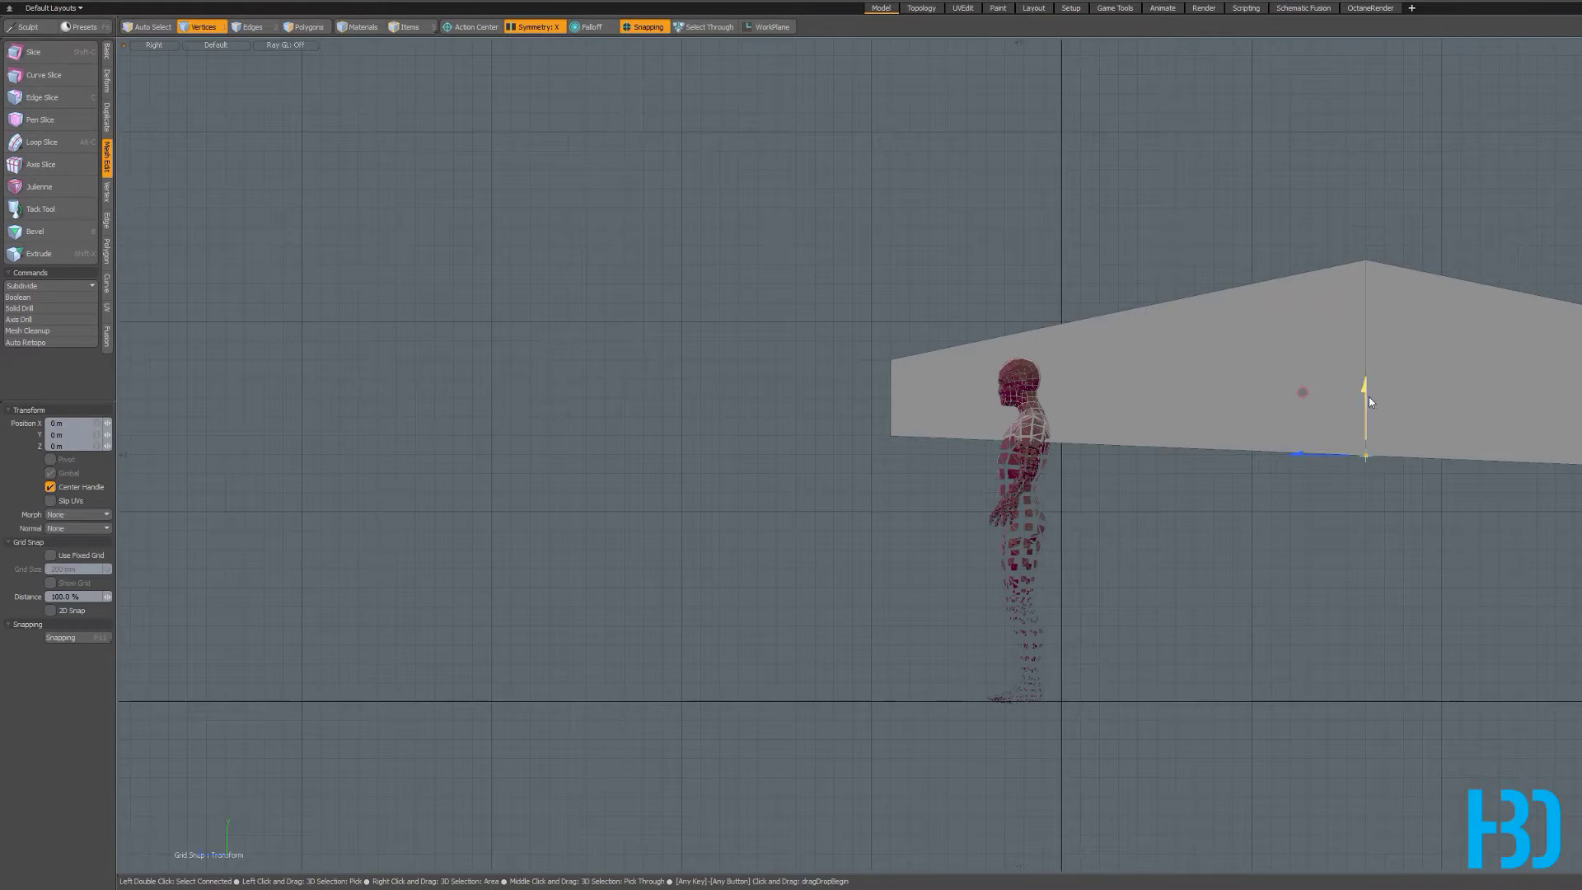
{"action": "left_click_drag", "start_coordinate": [1369, 402], "coordinate": [1370, 497]}
{"action": "left_click_drag", "start_coordinate": [1377, 557], "coordinate": [1313, 542], "text": "alt"}
{"action": "key", "text": "space"}
- Move the lower front vertices slightly backward so the nose slopes under
{"action": "right_click_drag", "start_coordinate": [844, 434], "coordinate": [805, 383]}
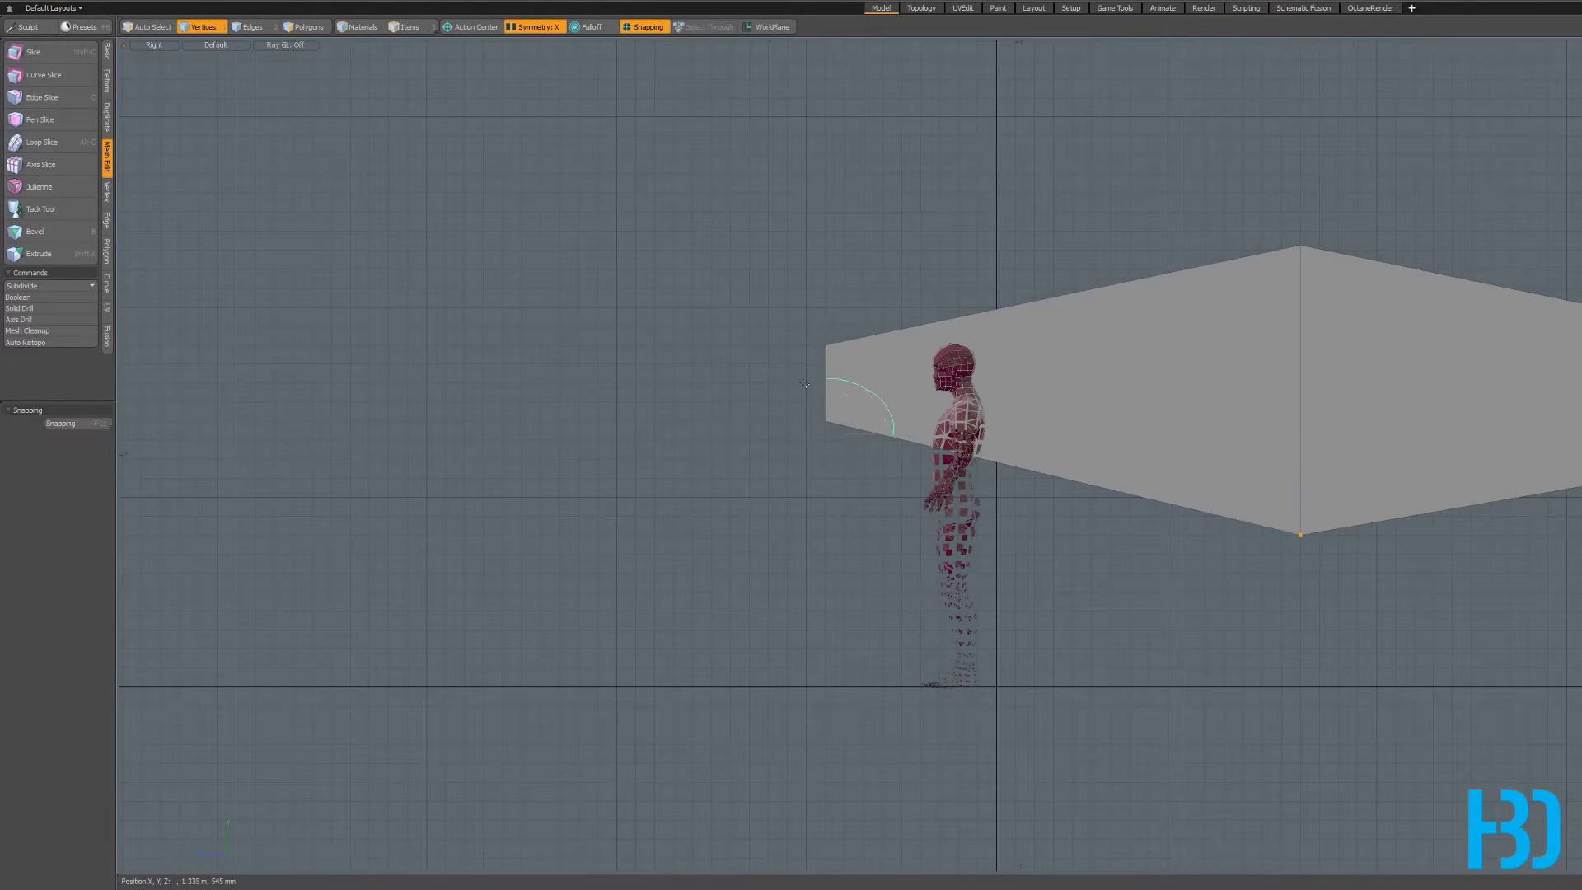
{"action": "left_click", "coordinate": [809, 422]}
{"action": "key", "text": "w"}
{"action": "mouse_move", "coordinate": [769, 379]}
{"action": "left_mouse_down"}
{"action": "mouse_move", "coordinate": [798, 374]}
{"action": "mouse_move", "coordinate": [780, 374]}
{"action": "mouse_move", "coordinate": [784, 357]}
{"action": "left_mouse_up"}
{"action": "scroll", "coordinate": [1015, 411], "scroll_direction": "down", "scroll_amount": 3}
{"action": "scroll", "coordinate": [1050, 380], "scroll_direction": "up", "scroll_amount": 3}
{"action": "key", "text": "space"}
- Shift the upper middle vertices slightly toward the front and raise the lower middle vertices a little
{"action": "right_click_drag", "start_coordinate": [1214, 330], "coordinate": [1119, 240]}
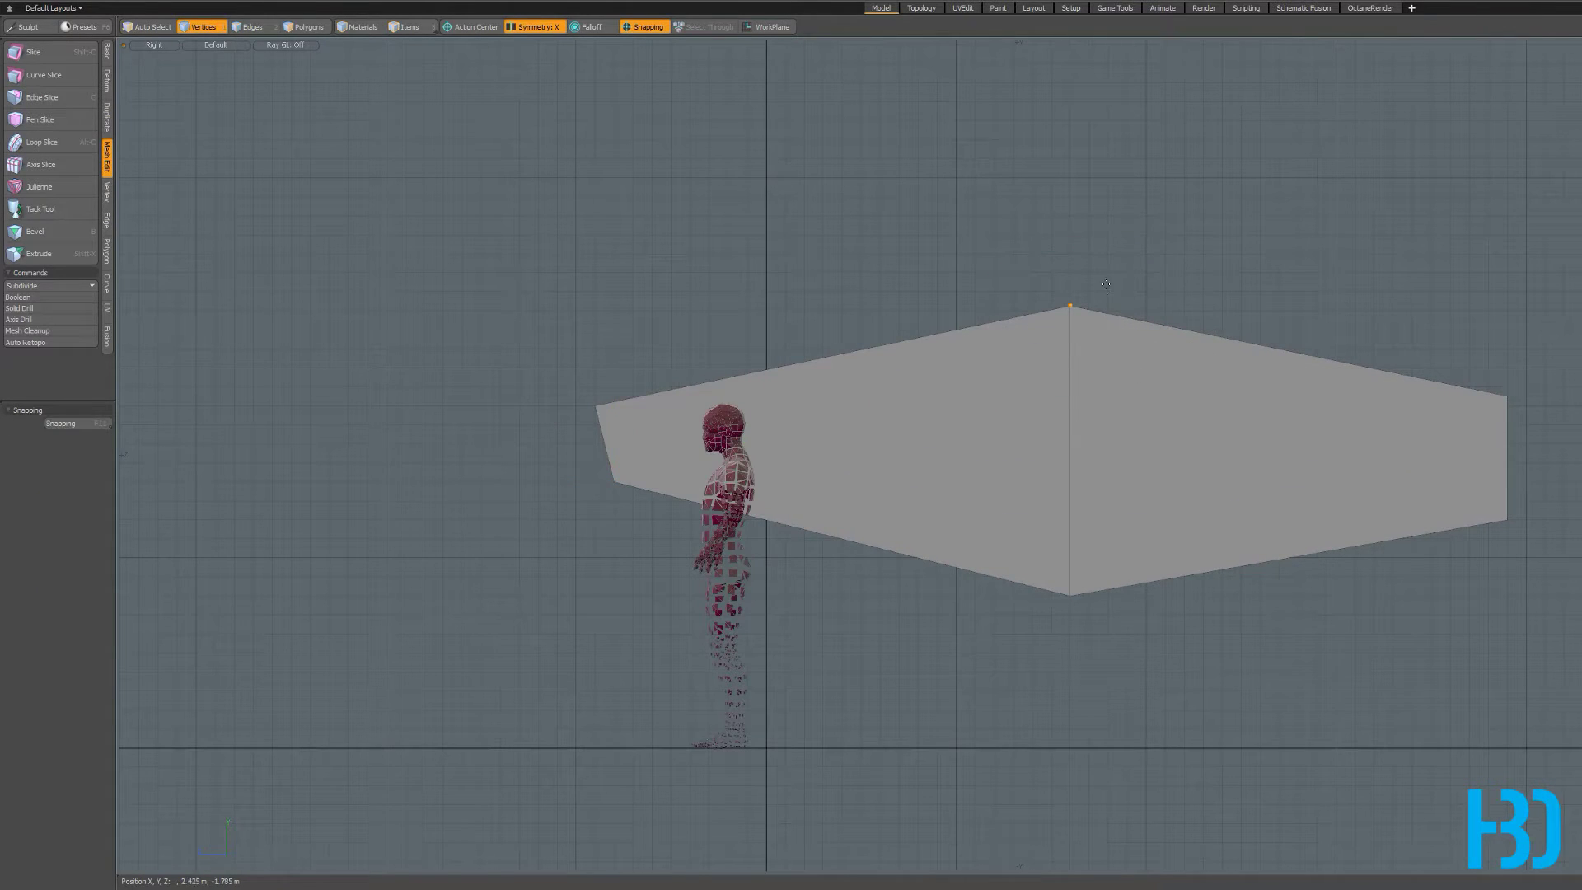
{"action": "key", "text": "w"}
{"action": "mouse_move", "coordinate": [1031, 301]}
{"action": "left_mouse_down"}
{"action": "mouse_move", "coordinate": [975, 306]}
{"action": "mouse_move", "coordinate": [1030, 307]}
{"action": "left_mouse_up"}
{"action": "key", "text": "space"}
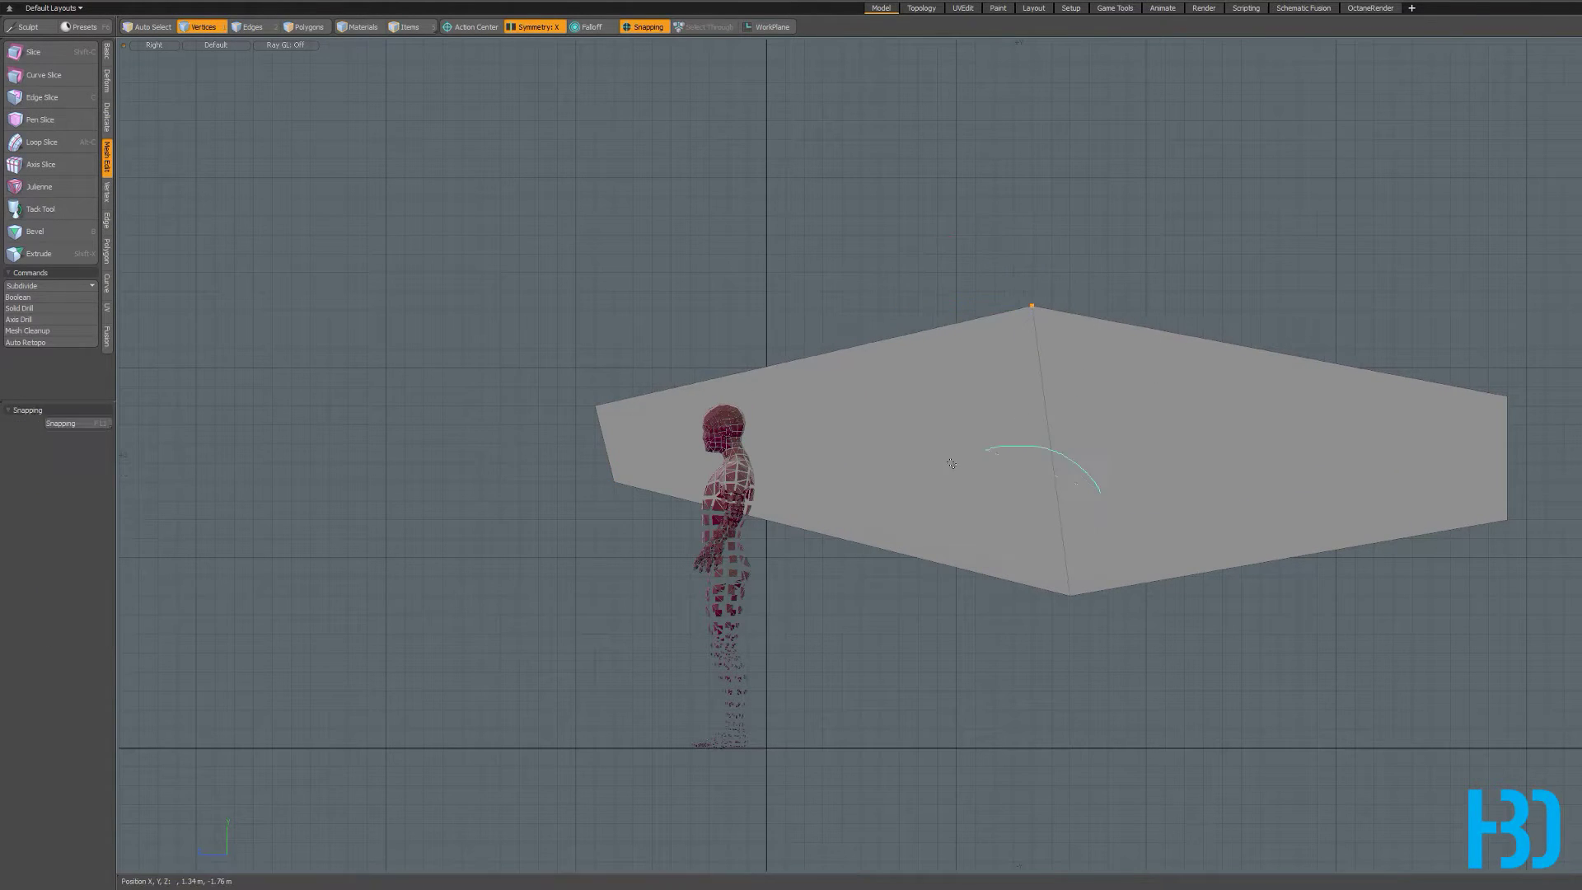
{"action": "left_click", "coordinate": [1069, 593]}
{"action": "key", "text": "w"}
{"action": "left_click_drag", "start_coordinate": [1068, 546], "coordinate": [1068, 509]}
{"action": "key", "text": "space"}
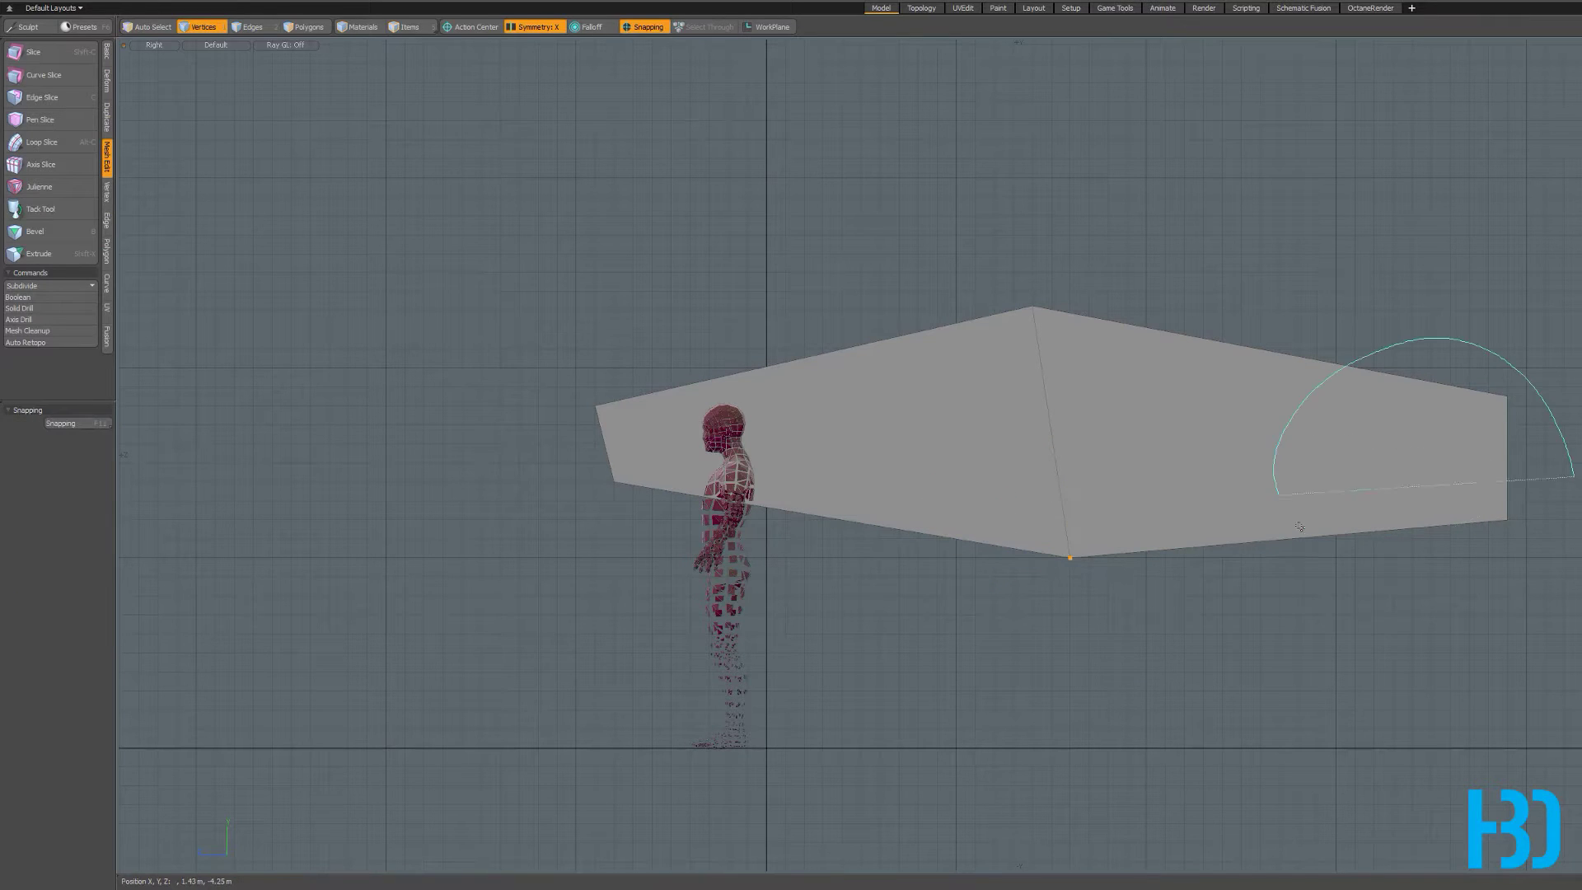
- Move all rear vertices backward and up, and lower the upper rear vertices to make the tail thinner
{"action": "key", "text": "w"}
{"action": "mouse_move", "coordinate": [1507, 461]}
{"action": "left_mouse_down"}
{"action": "mouse_move", "coordinate": [1507, 330]}
{"action": "mouse_move", "coordinate": [1507, 404]}
{"action": "mouse_move", "coordinate": [1468, 404]}
{"action": "mouse_move", "coordinate": [1507, 404]}
{"action": "mouse_move", "coordinate": [1373, 429]}
{"action": "left_mouse_up"}
{"action": "key", "text": "space"}
{"action": "right_click_drag", "start_coordinate": [1579, 369], "coordinate": [1499, 437]}
{"action": "left_click", "coordinate": [1501, 360]}
{"action": "key", "text": "w"}
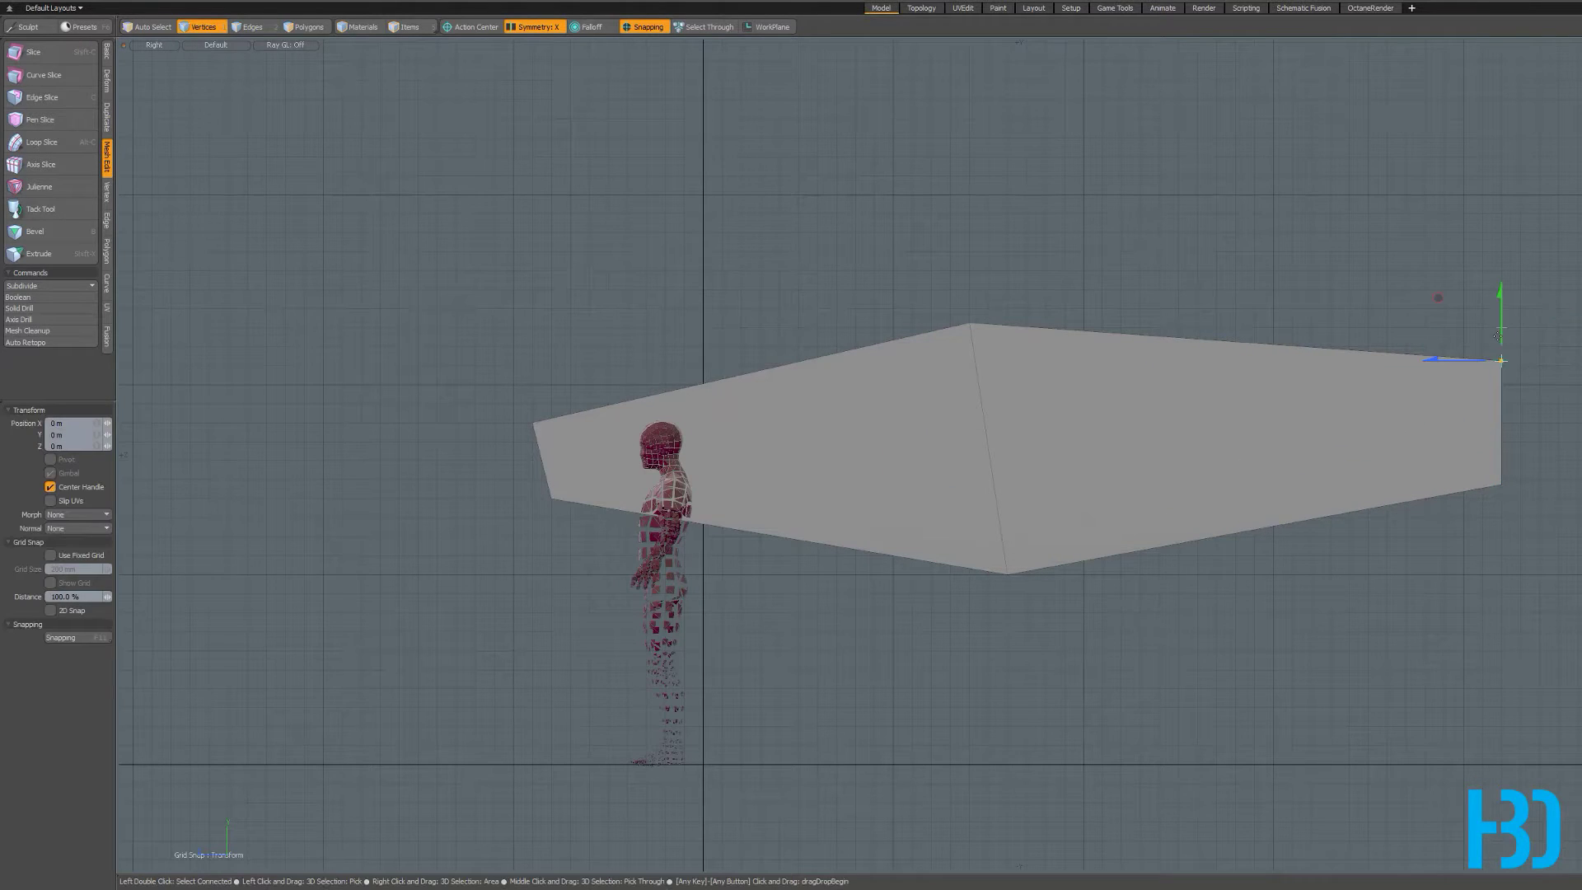
{"action": "left_click_drag", "start_coordinate": [1498, 336], "coordinate": [1493, 424]}
{"action": "scroll", "coordinate": [1559, 478], "scroll_direction": "up", "scroll_amount": 2}
- Move the lower rear vertices forward by about 100 mm to angle the back end
{"action": "key", "text": "space"}
{"action": "right_click_drag", "start_coordinate": [1525, 467], "coordinate": [1450, 543]}
{"action": "key", "text": "w"}
{"action": "mouse_move", "coordinate": [1453, 489]}
{"action": "left_mouse_down"}
{"action": "mouse_move", "coordinate": [1408, 490]}
{"action": "mouse_move", "coordinate": [1435, 490]}
{"action": "left_mouse_up"}
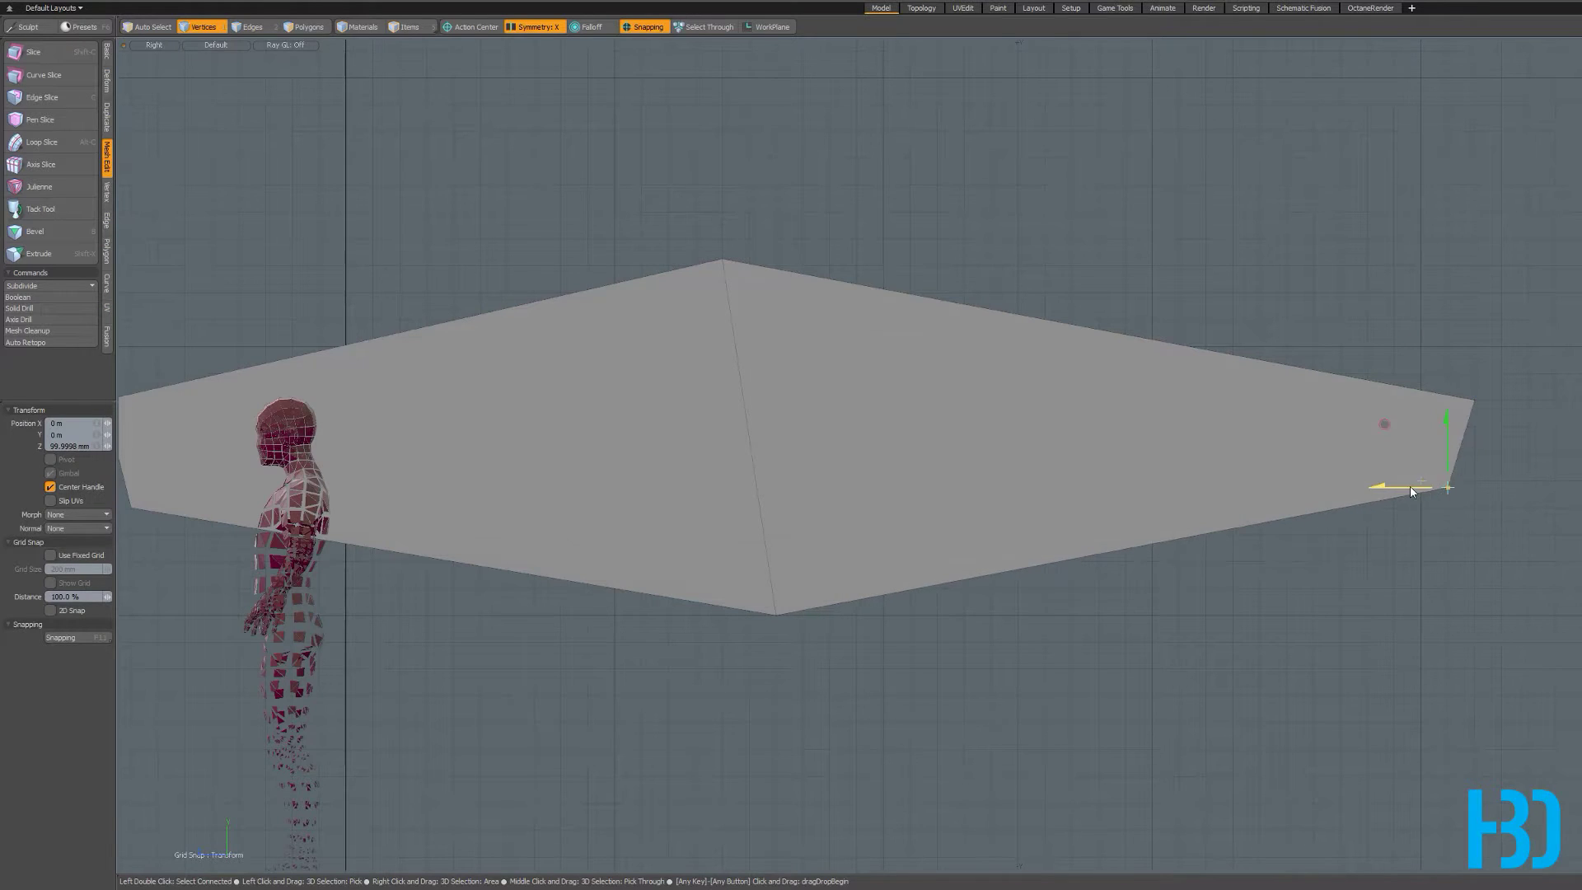
- Move the upper and lower rear vertices together backward by about 450 mm
{"action": "scroll", "coordinate": [1435, 489], "scroll_direction": "down", "scroll_amount": 2}
{"action": "left_click", "coordinate": [1454, 445], "text": "shift"}
{"action": "key", "text": "w"}
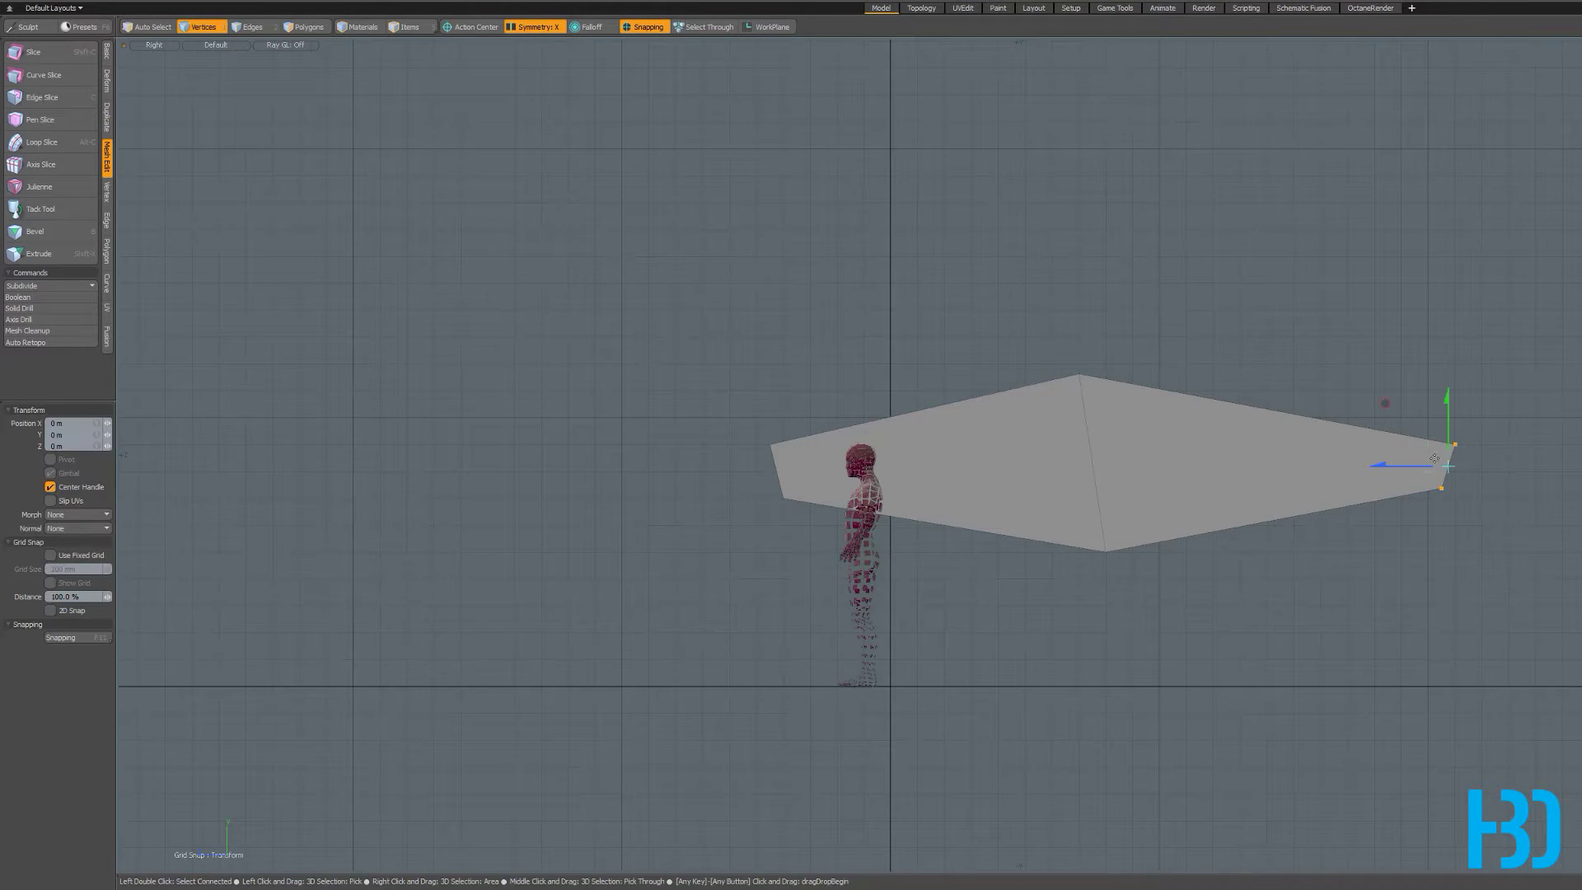
{"action": "left_click_drag", "start_coordinate": [1424, 465], "coordinate": [1484, 466]}
- Widen the hull in the Top view by moving the upper and lower middle vertices about 1.25 m outward symmetrically
{"action": "key", "text": "ctrl+space"}
{"action": "left_click", "coordinate": [1287, 374]}
{"action": "scroll", "coordinate": [1195, 440], "scroll_direction": "down", "scroll_amount": 3}
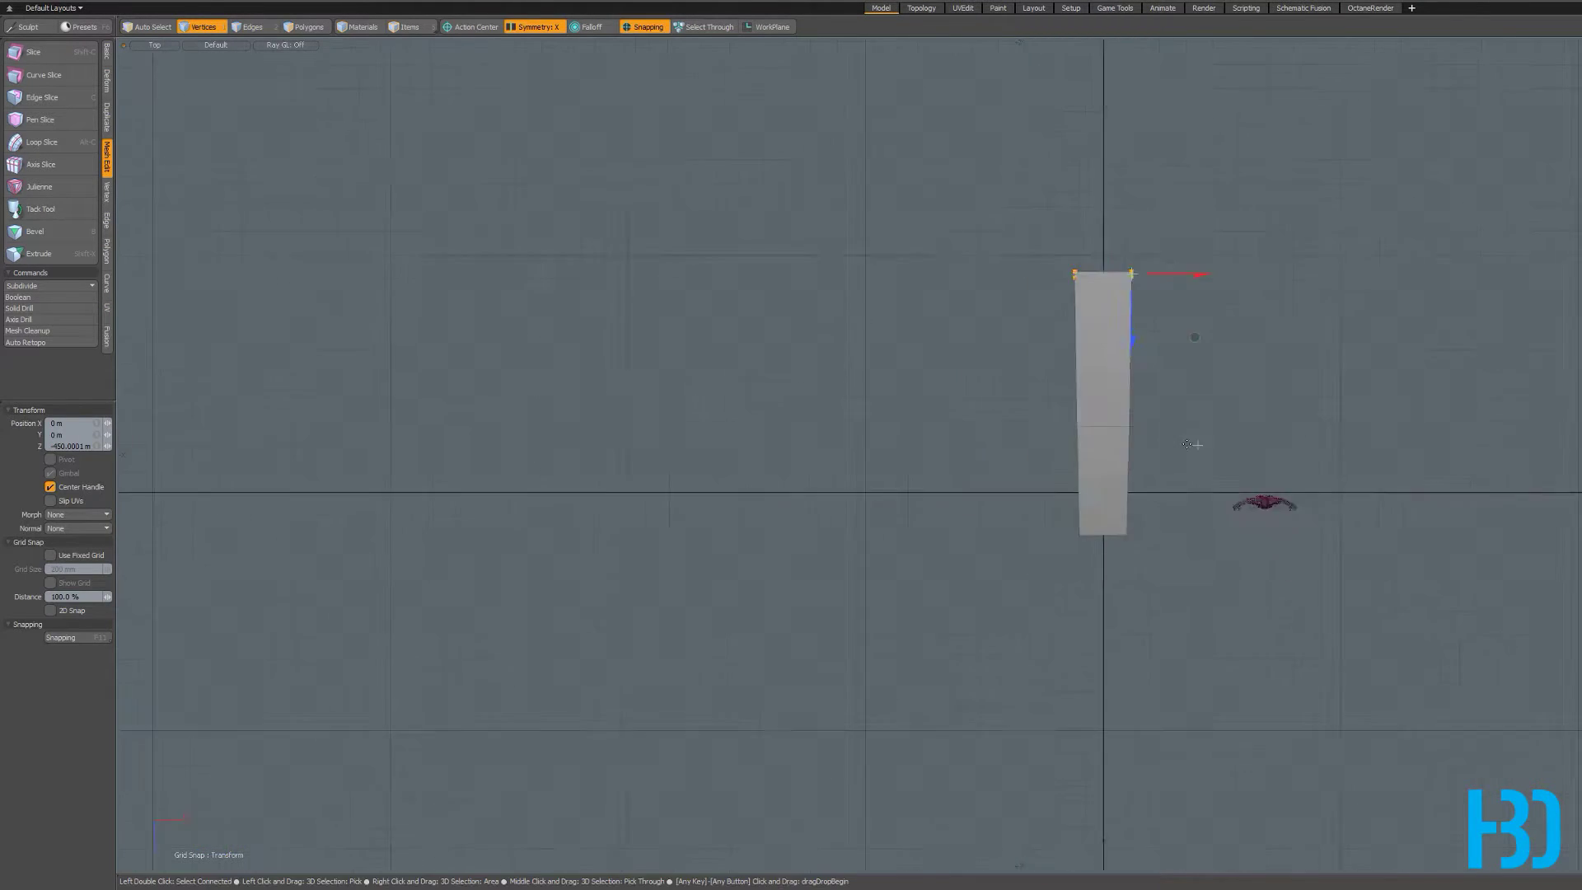
{"action": "scroll", "coordinate": [1161, 444], "scroll_direction": "up", "scroll_amount": 2}
{"action": "key", "text": "space"}
{"action": "right_click_drag", "start_coordinate": [1144, 428], "coordinate": [1204, 545]}
{"action": "key", "text": "w"}
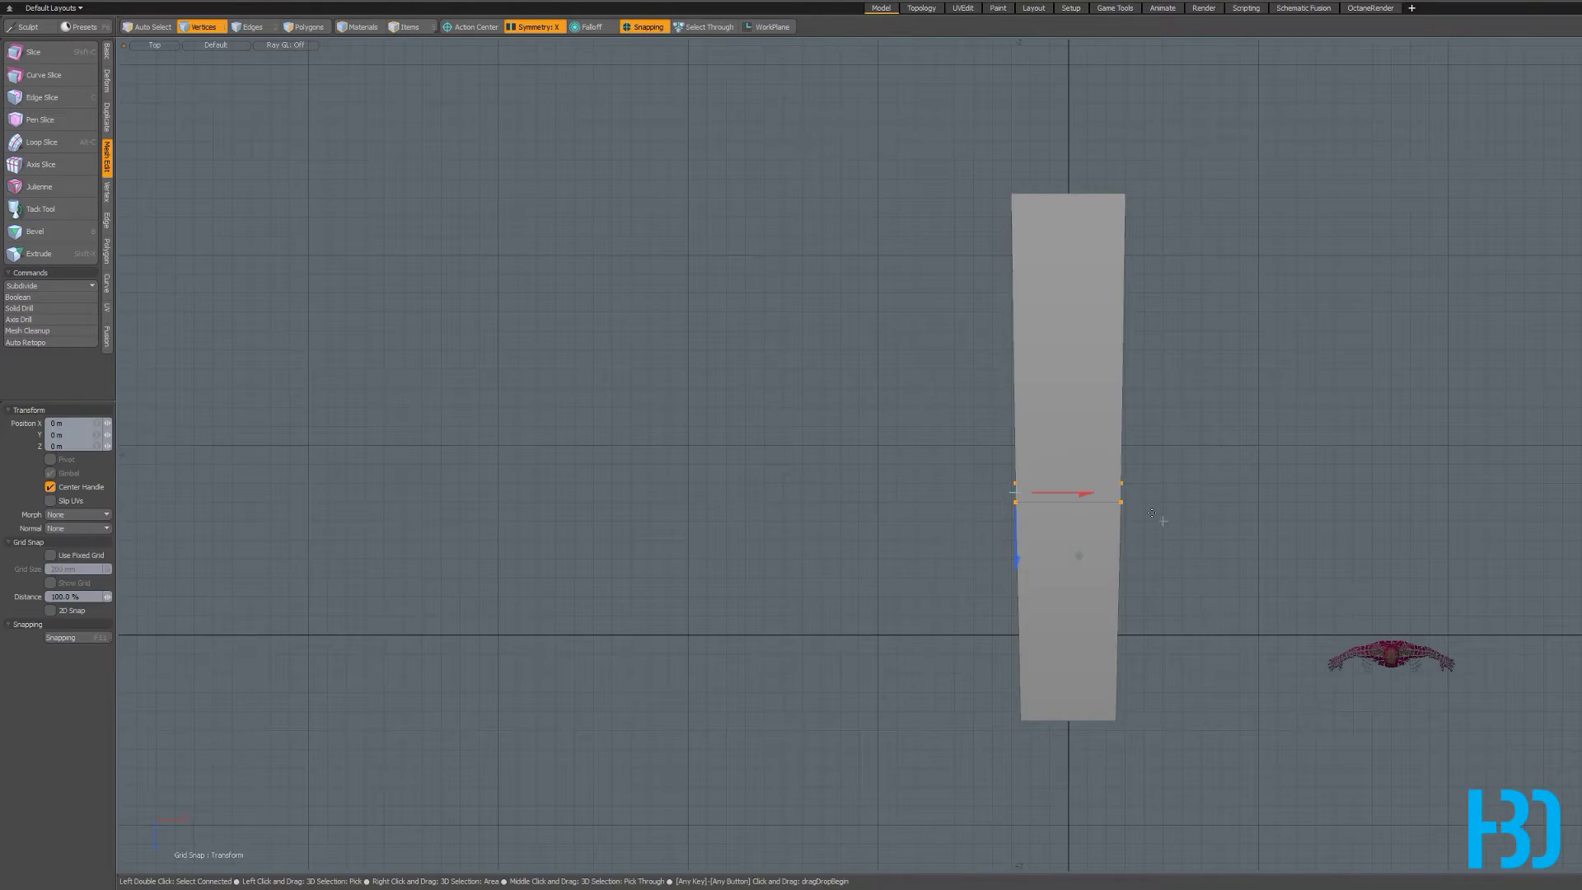
{"action": "left_click_drag", "start_coordinate": [1082, 494], "coordinate": [901, 523]}
- Examine the widened hull's overall volume from several angles in the Perspective view
{"action": "scroll", "coordinate": [986, 522], "scroll_direction": "down", "scroll_amount": 3}
{"action": "scroll", "coordinate": [987, 524], "scroll_direction": "up", "scroll_amount": 3}
{"action": "key", "text": "ctrl+space"}
{"action": "left_click", "coordinate": [1036, 497]}
{"action": "left_click_drag", "start_coordinate": [1021, 412], "coordinate": [1268, 474], "text": "alt"}
{"action": "left_click_drag", "start_coordinate": [1061, 521], "coordinate": [993, 343], "text": "alt"}
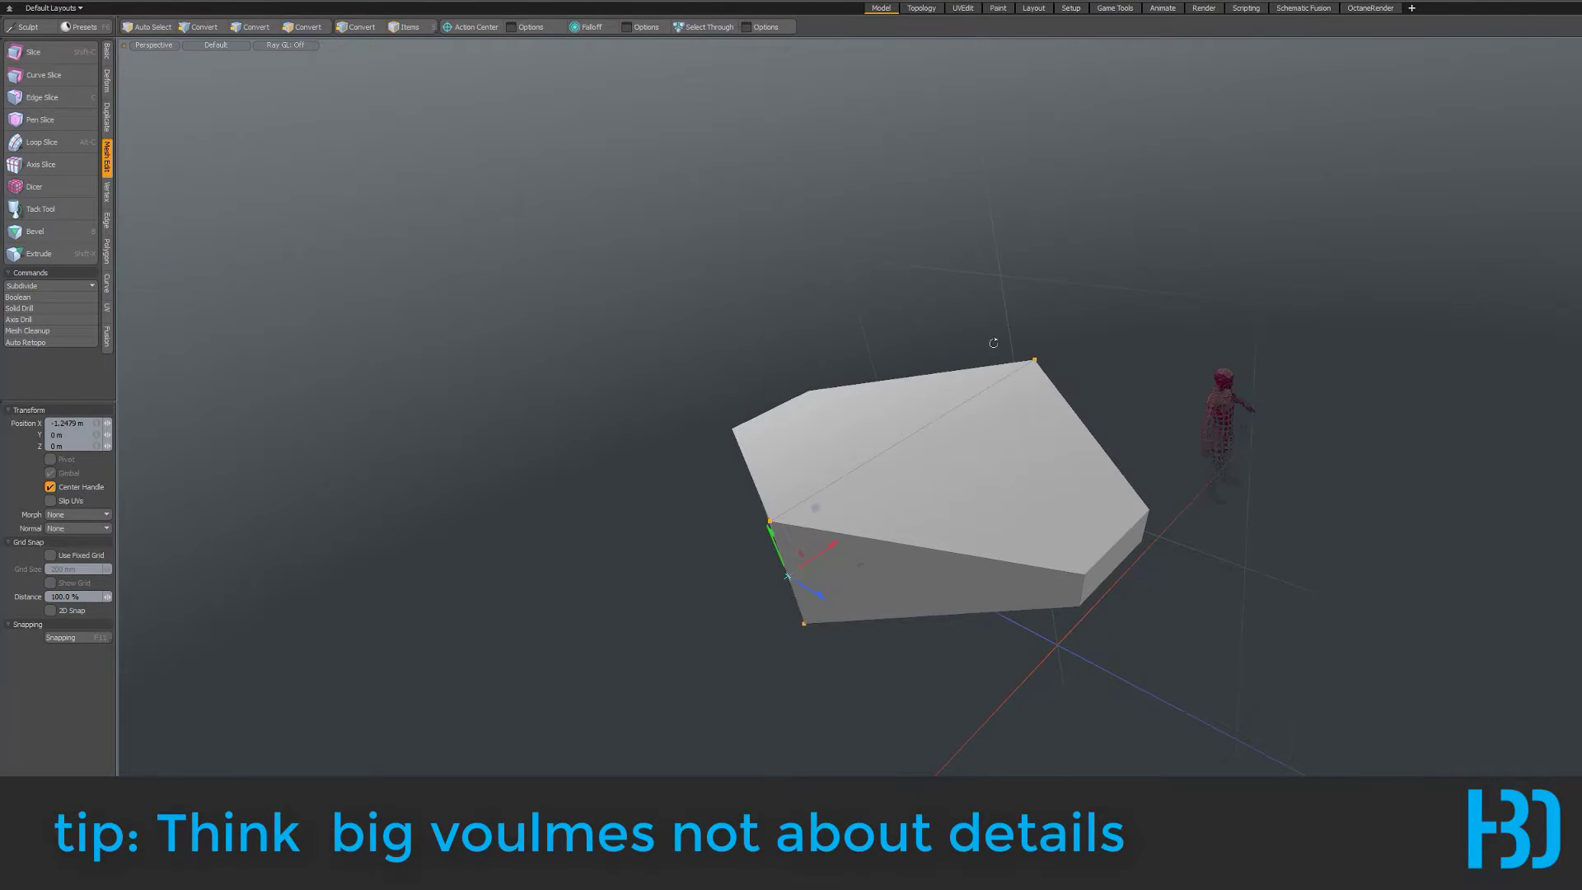
{"action": "left_click_drag", "start_coordinate": [1412, 321], "coordinate": [1193, 491], "text": "alt"}
- Pull the widest middle vertices slightly inward in the Top view and clear the selection in the Perspective view
{"action": "key", "text": "ctrl+space"}
{"action": "left_click", "coordinate": [1154, 455]}
{"action": "scroll", "coordinate": [955, 346], "scroll_direction": "up", "scroll_amount": 3}
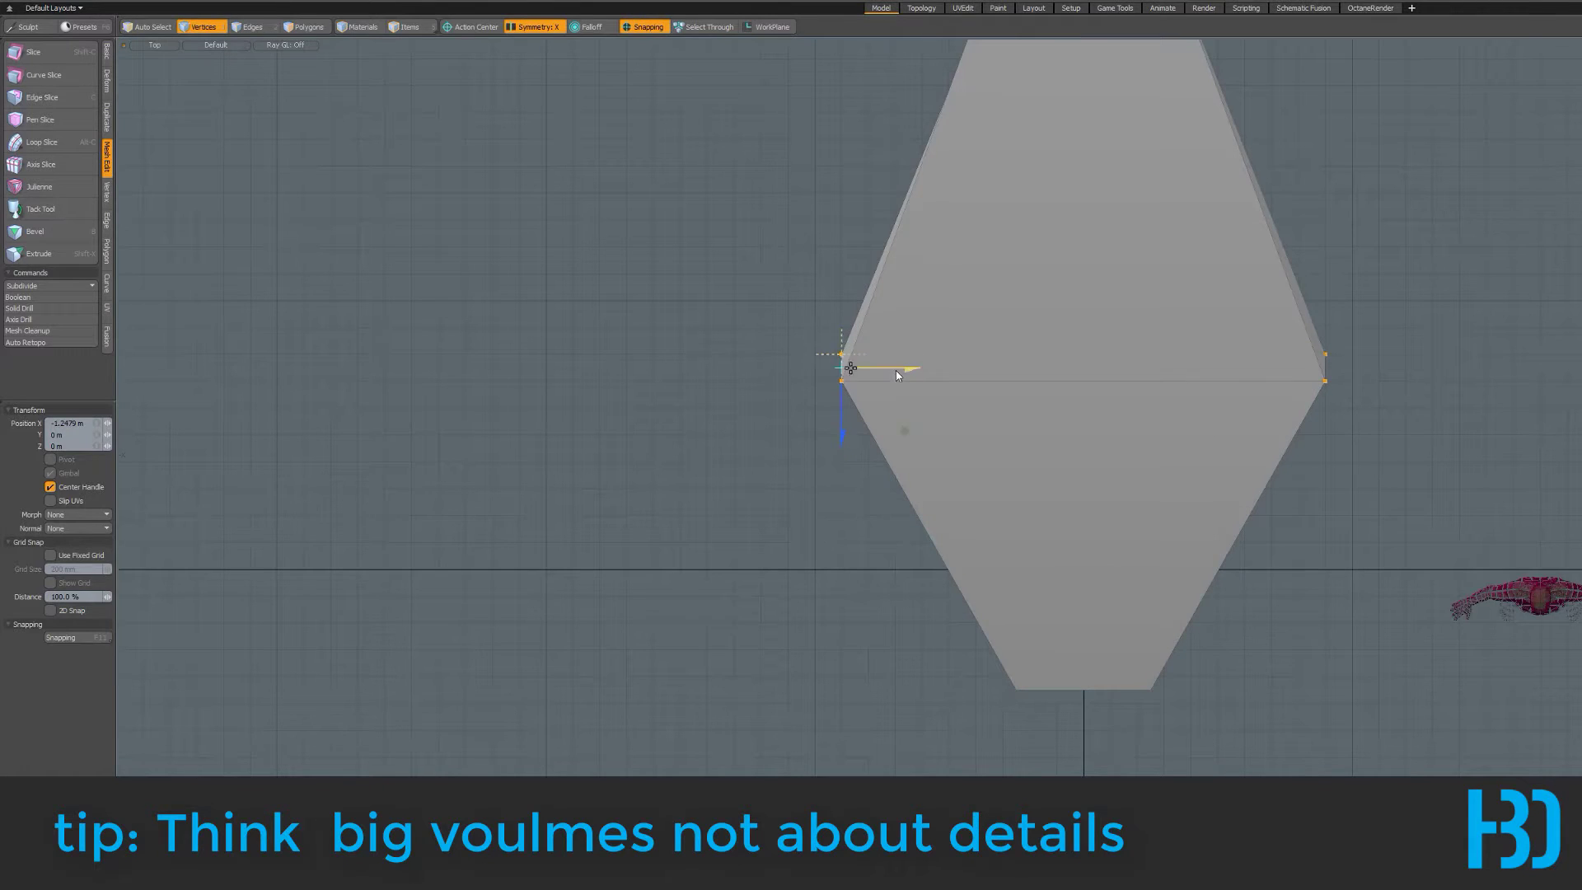
{"action": "left_click_drag", "start_coordinate": [896, 370], "coordinate": [898, 371]}
{"action": "left_click_drag", "start_coordinate": [1081, 386], "coordinate": [855, 410], "text": "alt"}
{"action": "scroll", "coordinate": [1072, 465], "scroll_direction": "down", "scroll_amount": 2}
{"action": "key", "text": "ctrl+space"}
{"action": "left_click", "coordinate": [1187, 396]}
{"action": "scroll", "coordinate": [1039, 384], "scroll_direction": "up", "scroll_amount": 2}
{"action": "key", "text": "Escape"}
- Add a horizontal edge loop around the hull about halfway up its sides with Add Loop
{"action": "scroll", "coordinate": [981, 492], "scroll_direction": "up", "scroll_amount": 2}
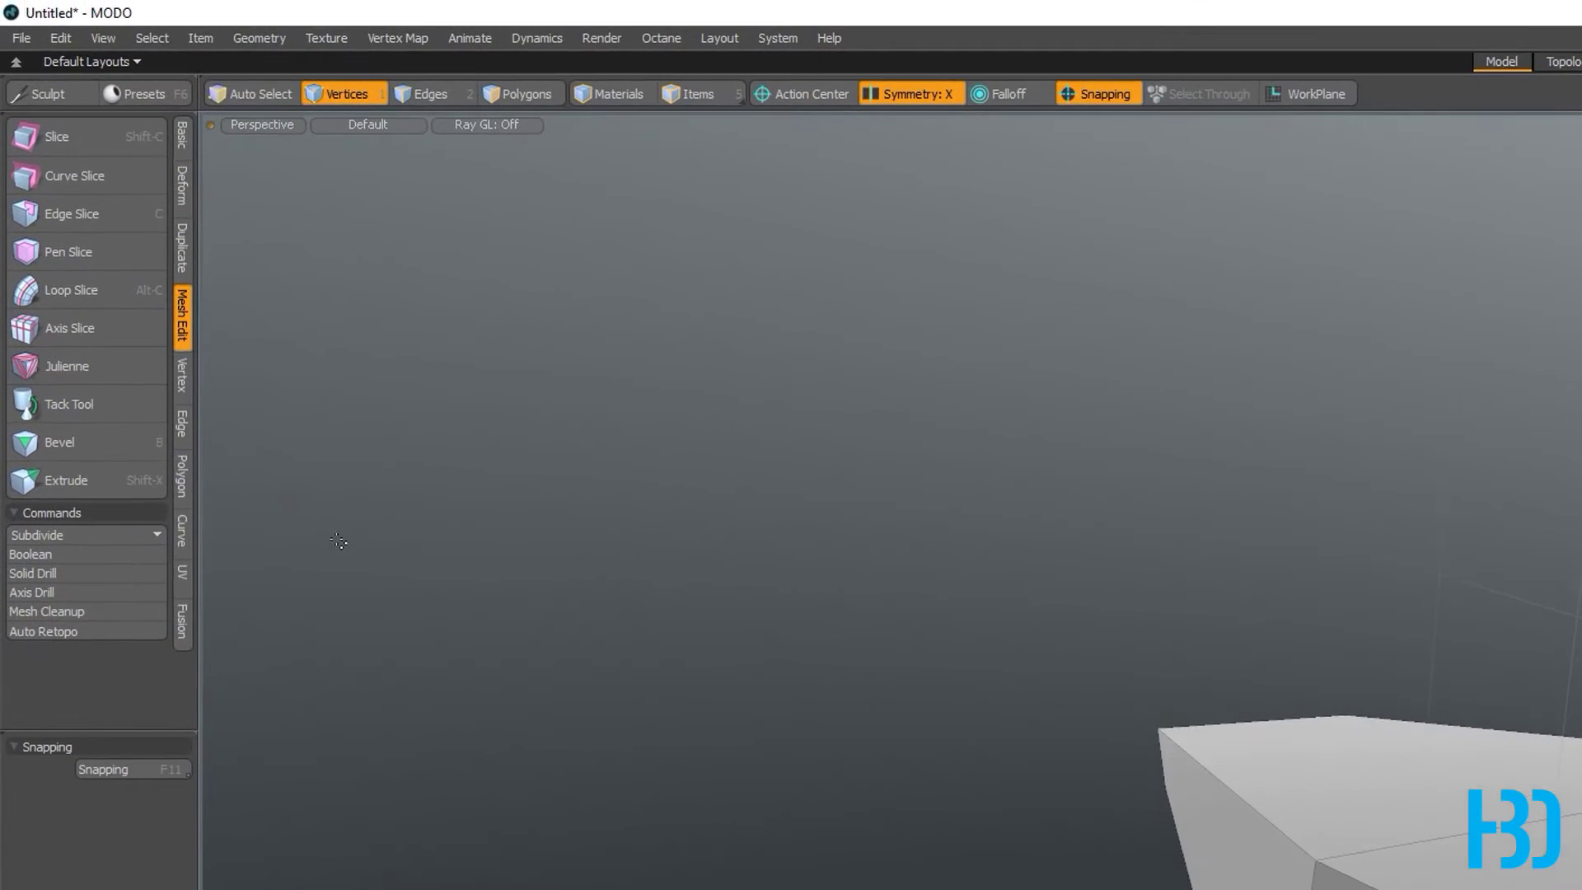
{"action": "left_click", "coordinate": [178, 430]}
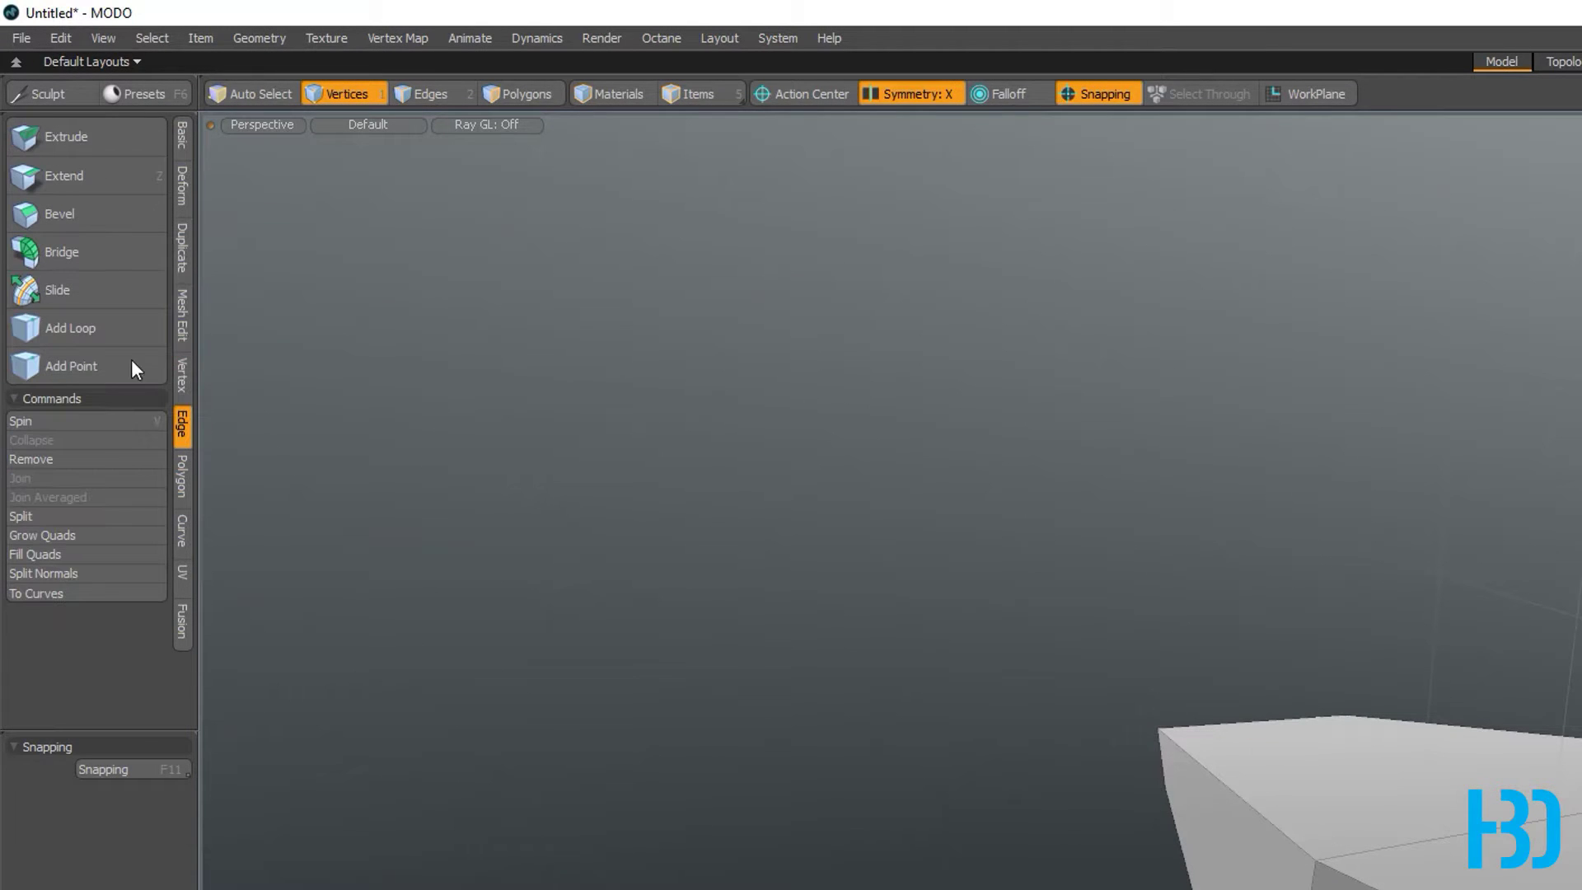
{"action": "left_click", "coordinate": [91, 280]}
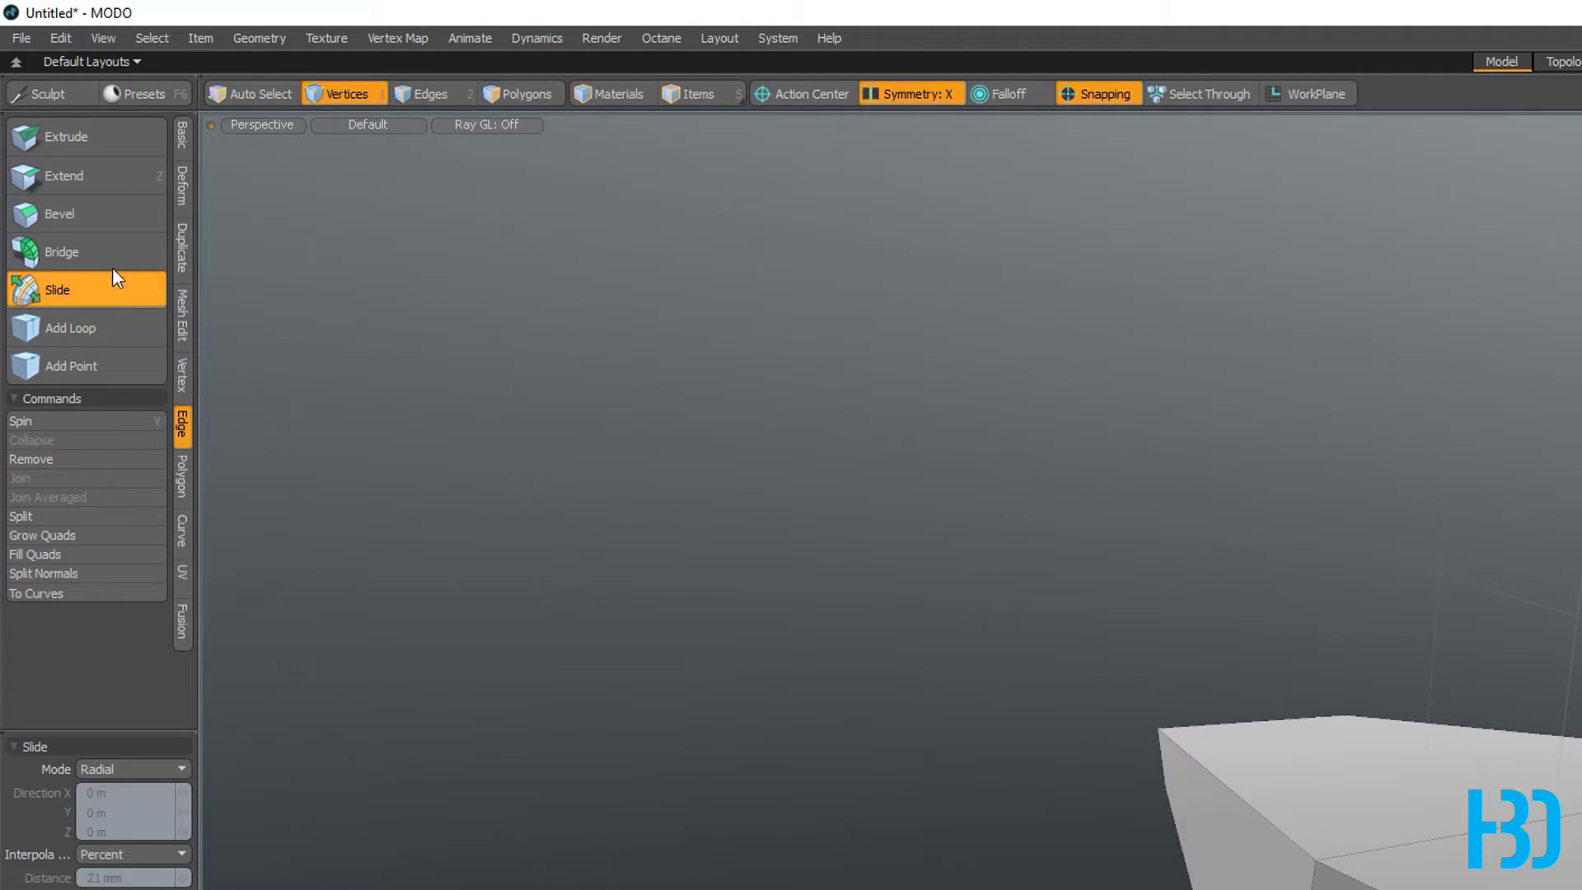
{"action": "left_click", "coordinate": [99, 329]}
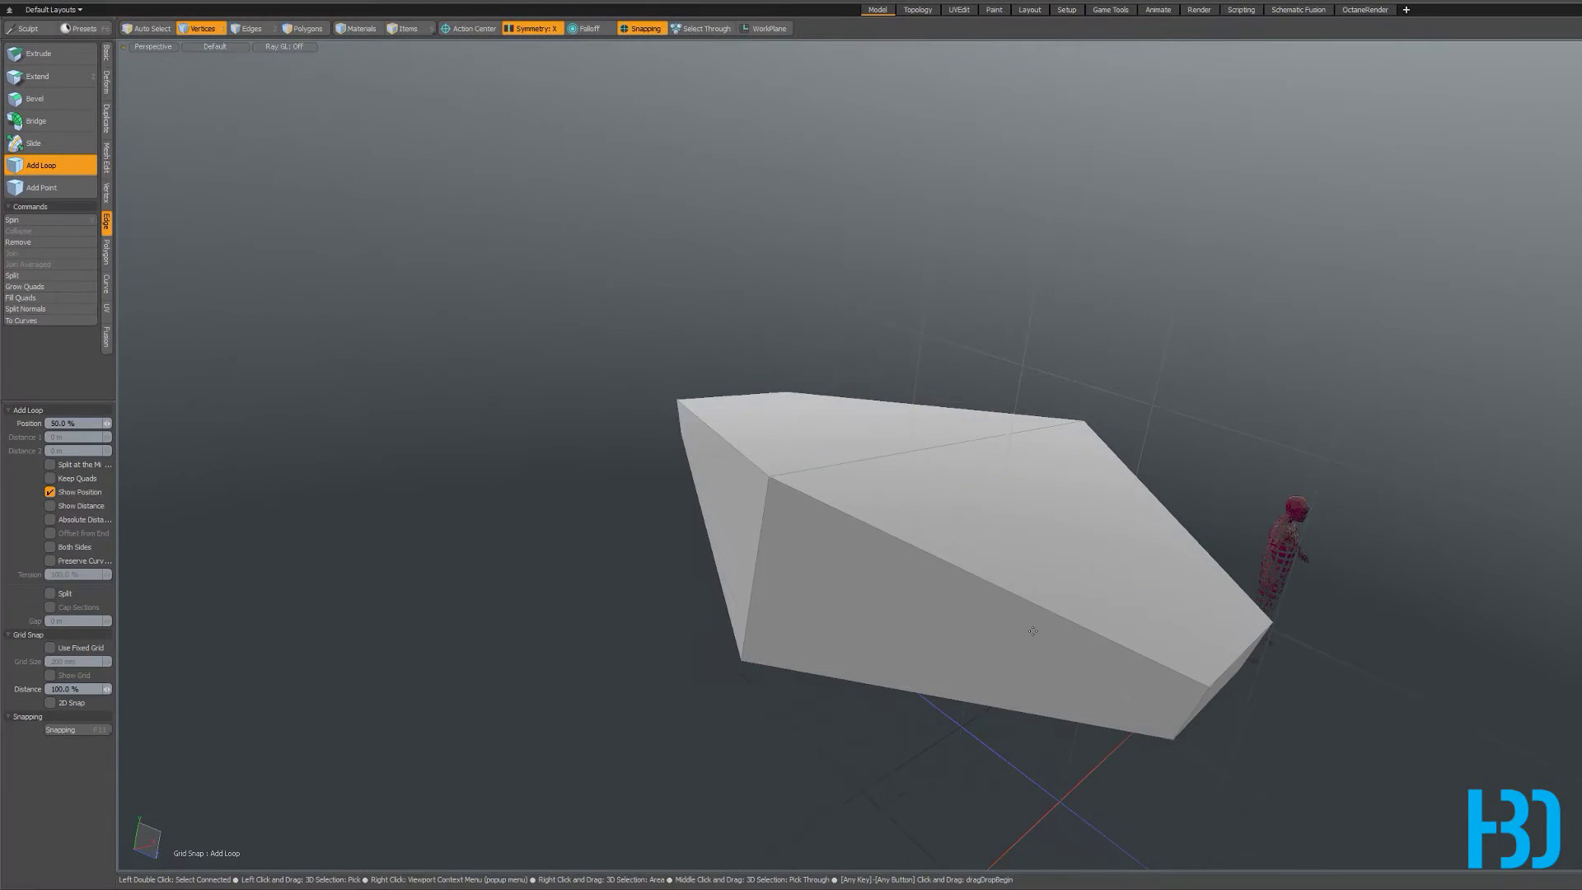
{"action": "left_click_drag", "start_coordinate": [1033, 631], "coordinate": [971, 676], "text": "alt"}
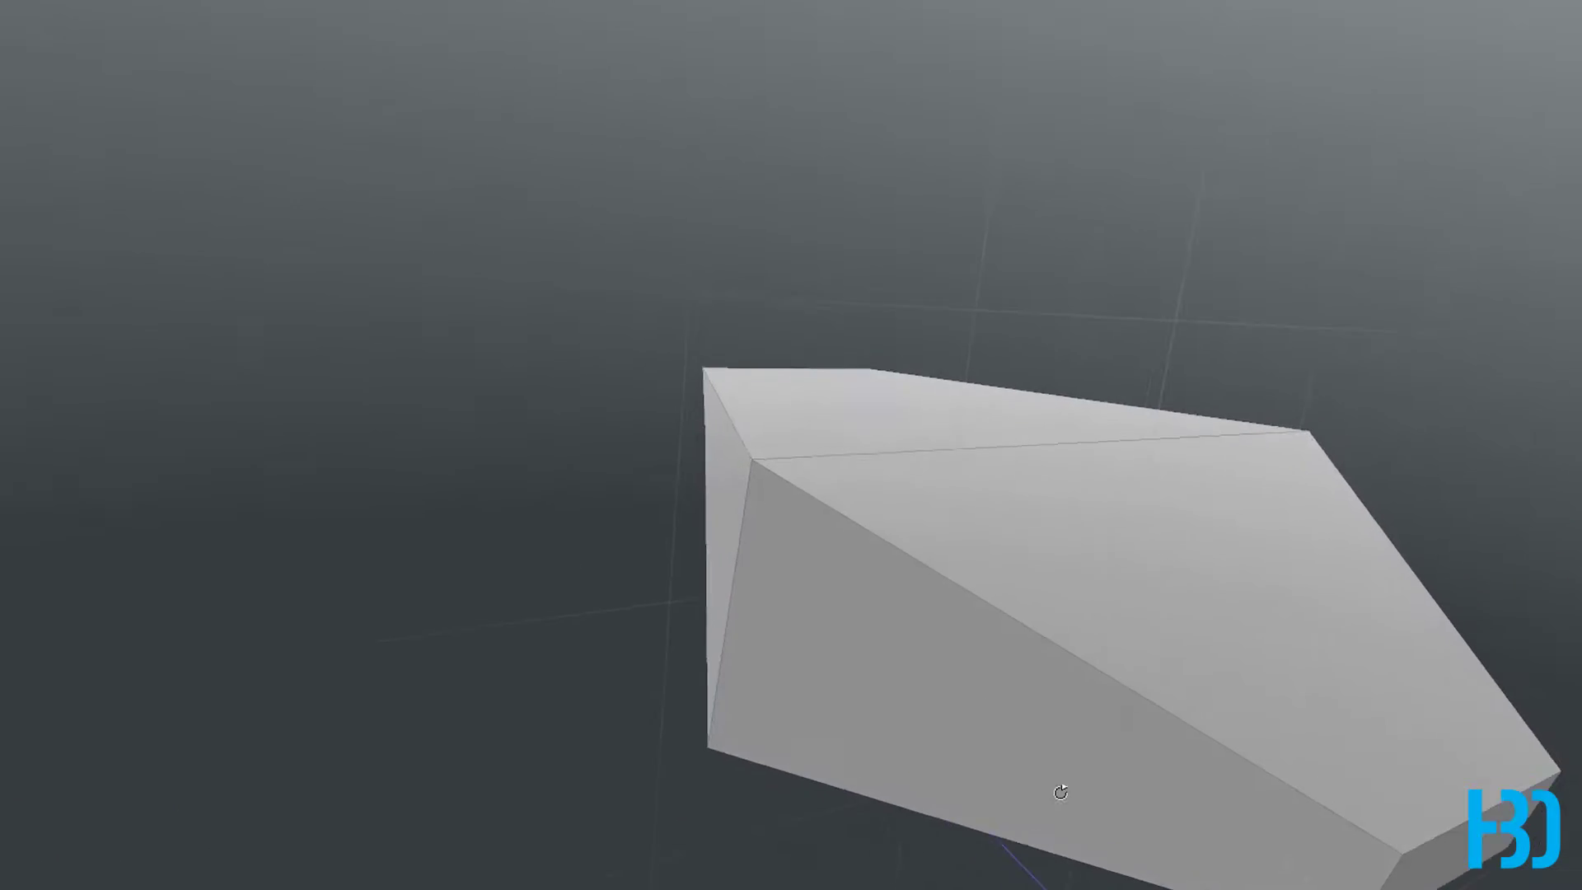
{"action": "left_click_drag", "start_coordinate": [1060, 793], "coordinate": [1133, 496], "text": "alt"}
{"action": "left_click_drag", "start_coordinate": [969, 527], "coordinate": [785, 541], "text": "alt"}
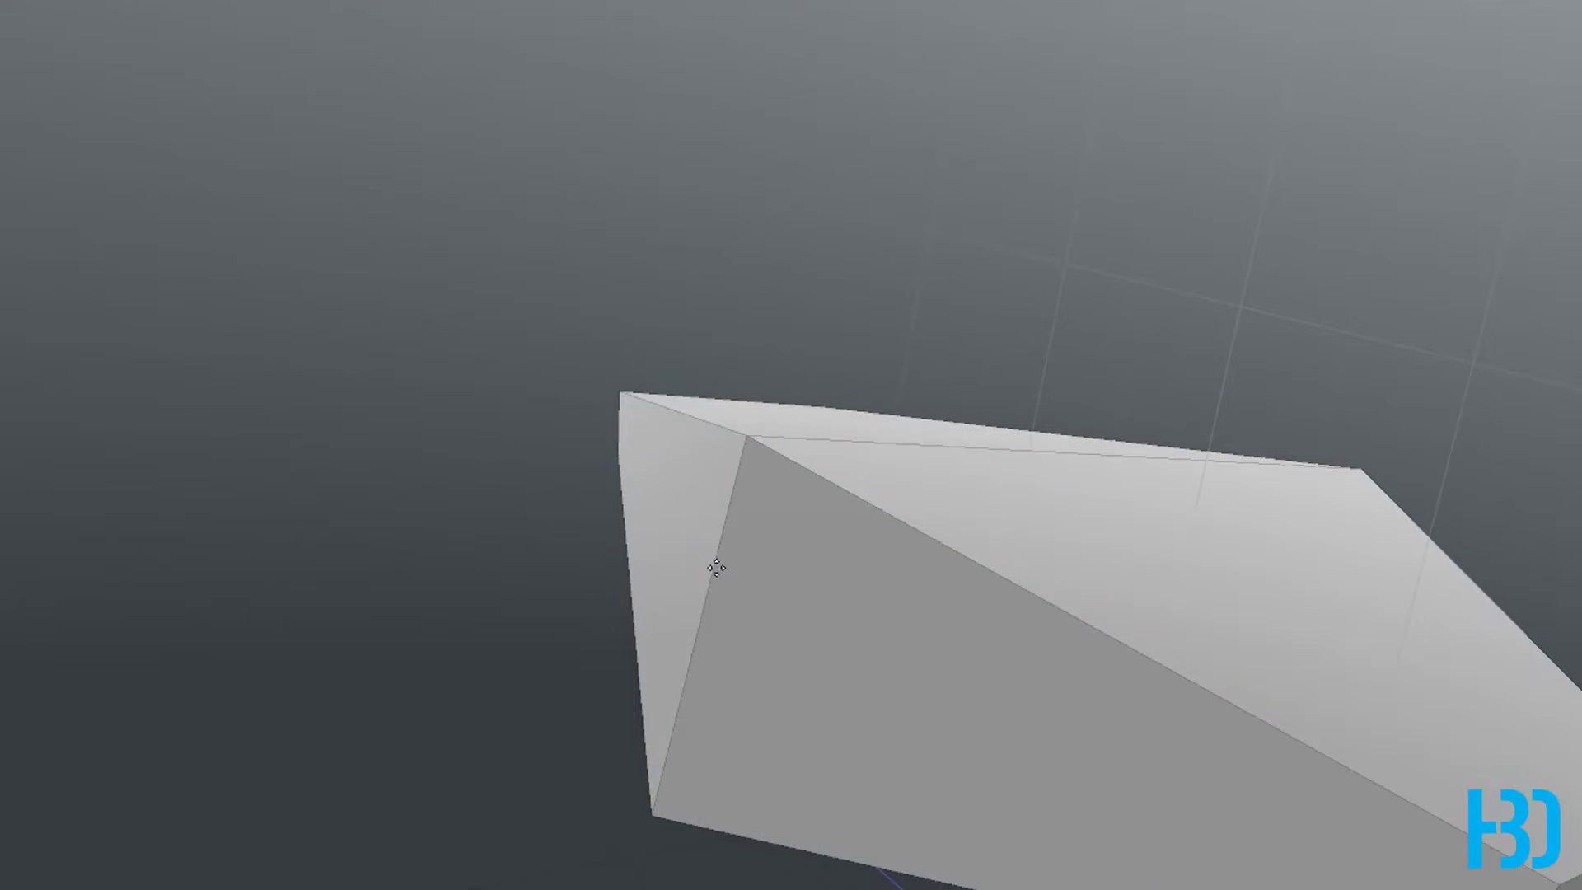
{"action": "left_click_drag", "start_coordinate": [719, 569], "coordinate": [700, 615]}
{"action": "key", "text": "q"}
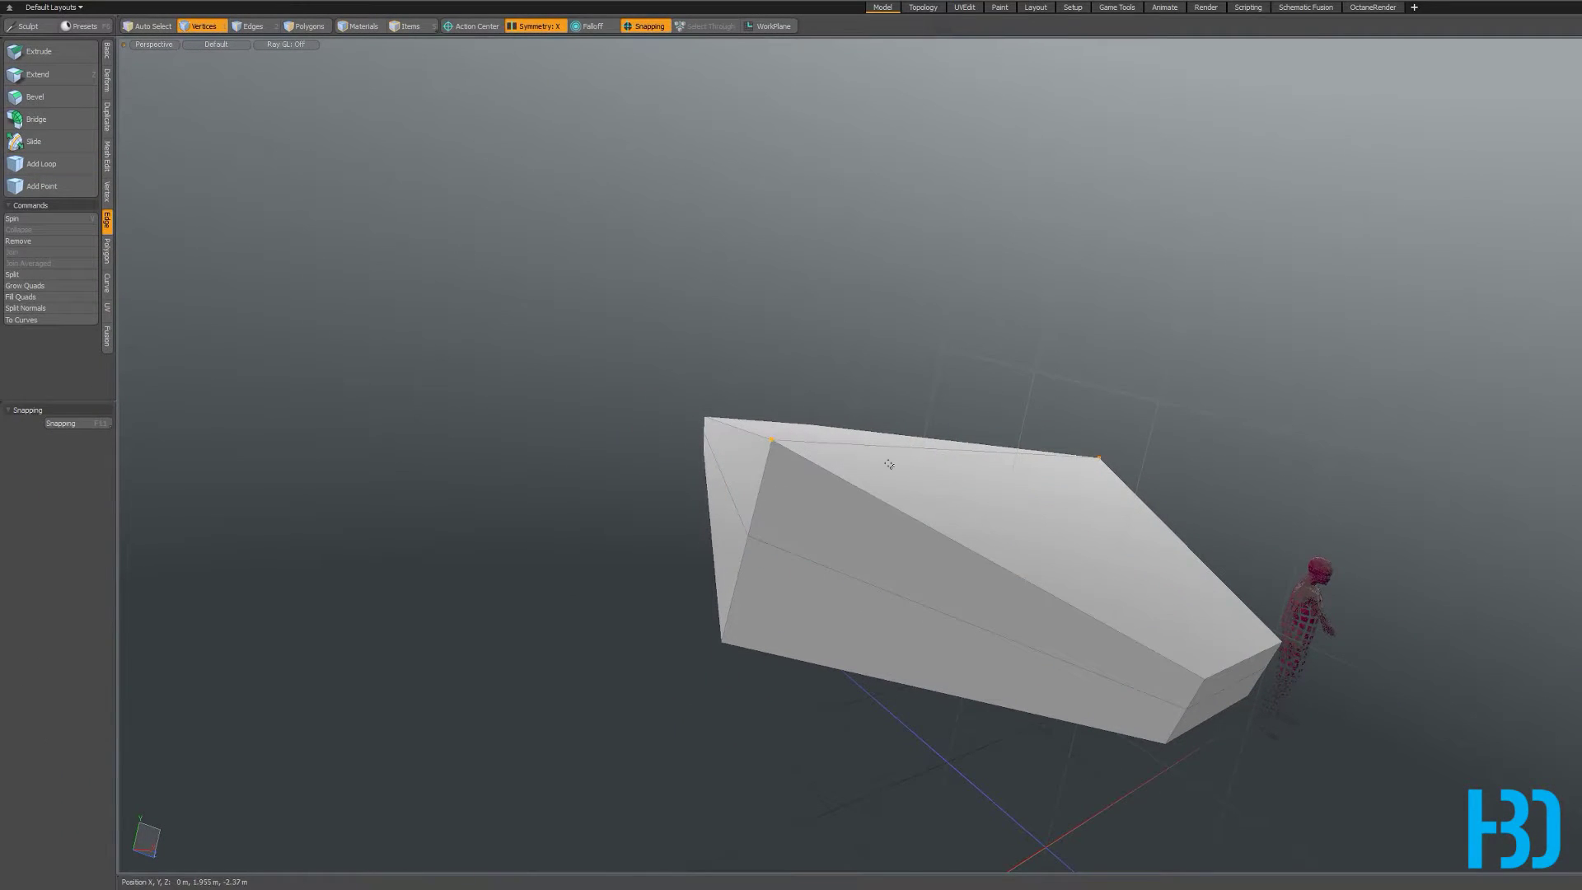
- Move the upper middle vertices inward symmetrically in the Top view to slope the hull's upper sides
{"action": "key", "text": "ctrl+space"}
{"action": "left_click", "coordinate": [888, 416]}
{"action": "left_click_drag", "start_coordinate": [882, 445], "coordinate": [781, 492], "text": "alt+shift"}
{"action": "key", "text": "w"}
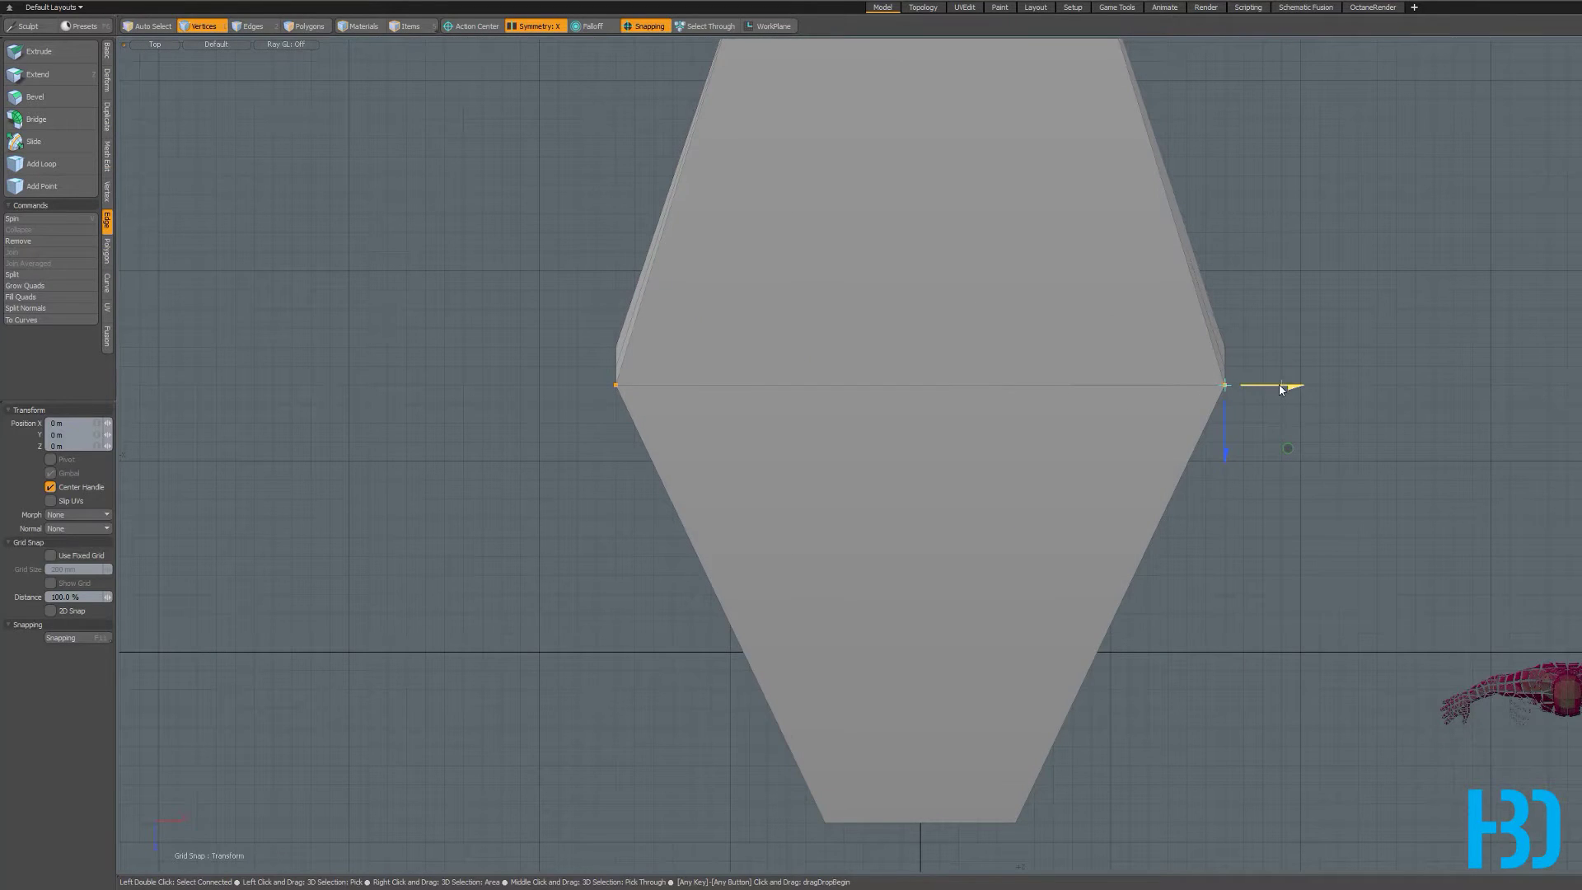
{"action": "left_click_drag", "start_coordinate": [1281, 389], "coordinate": [1147, 389]}
{"action": "key", "text": "space"}
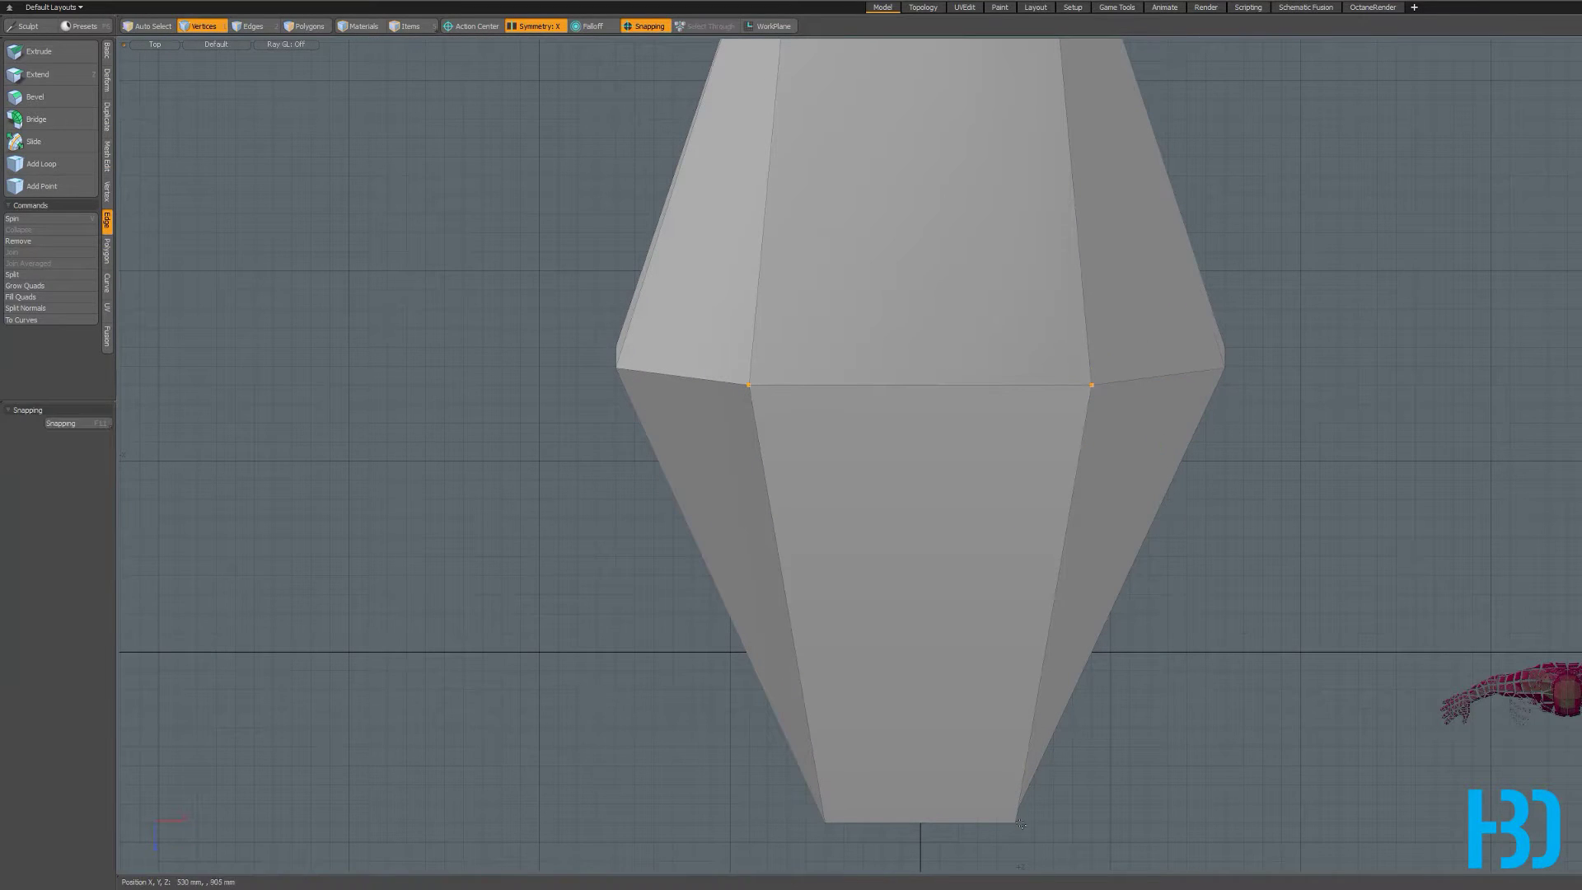
- Move the upper front vertices 500 mm backward in the Top view to slope the nose
{"action": "key", "text": "ctrl+space"}
{"action": "left_click", "coordinate": [1179, 683]}
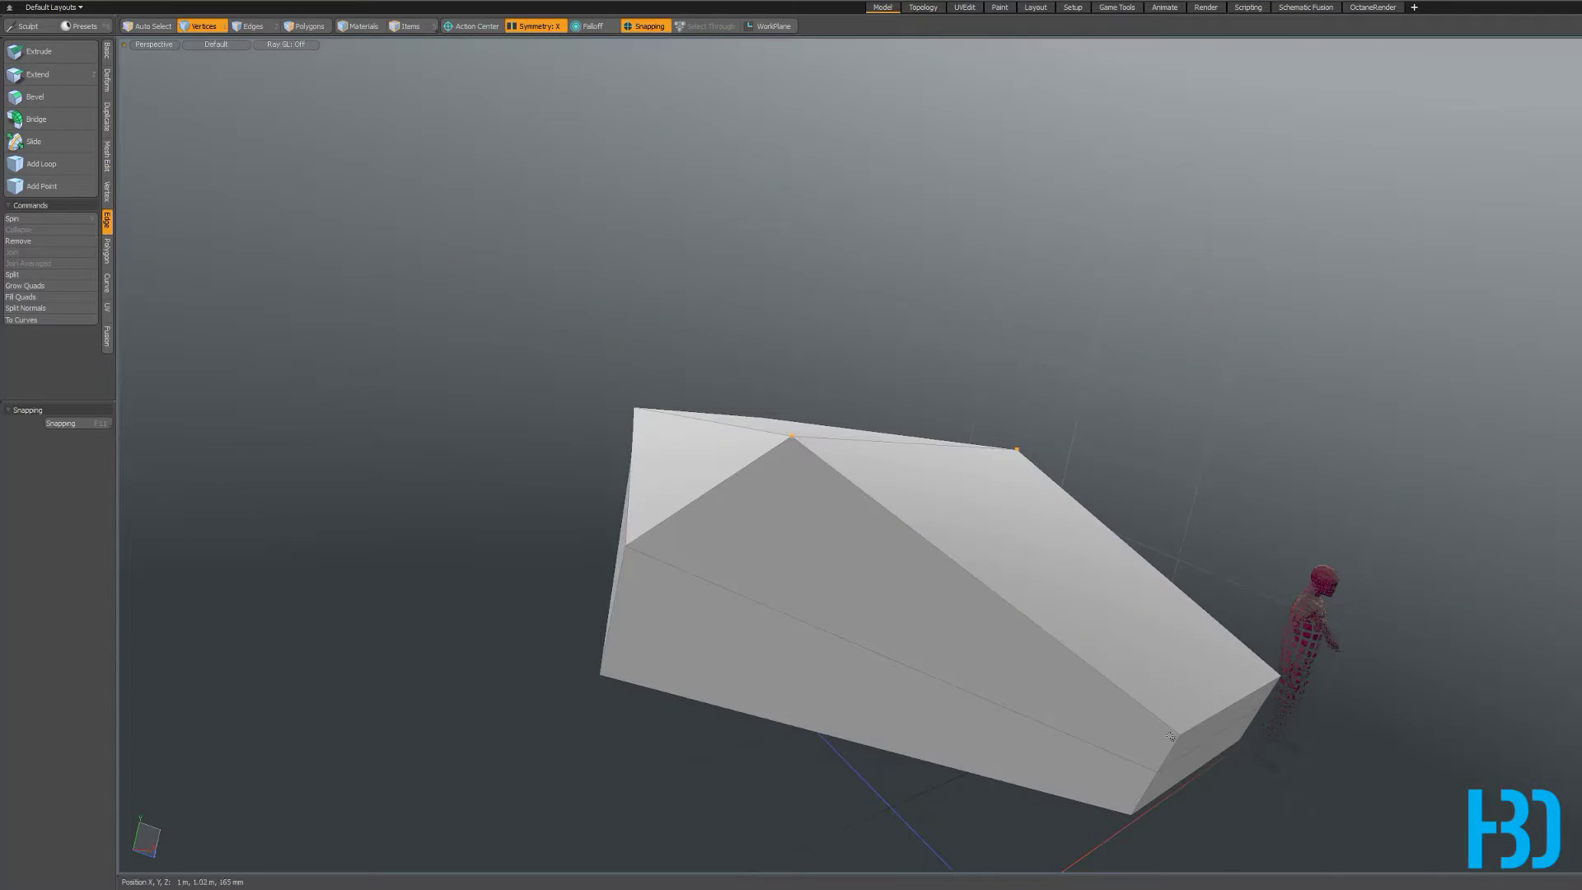
{"action": "key", "text": "ctrl+space"}
{"action": "left_click", "coordinate": [1211, 626]}
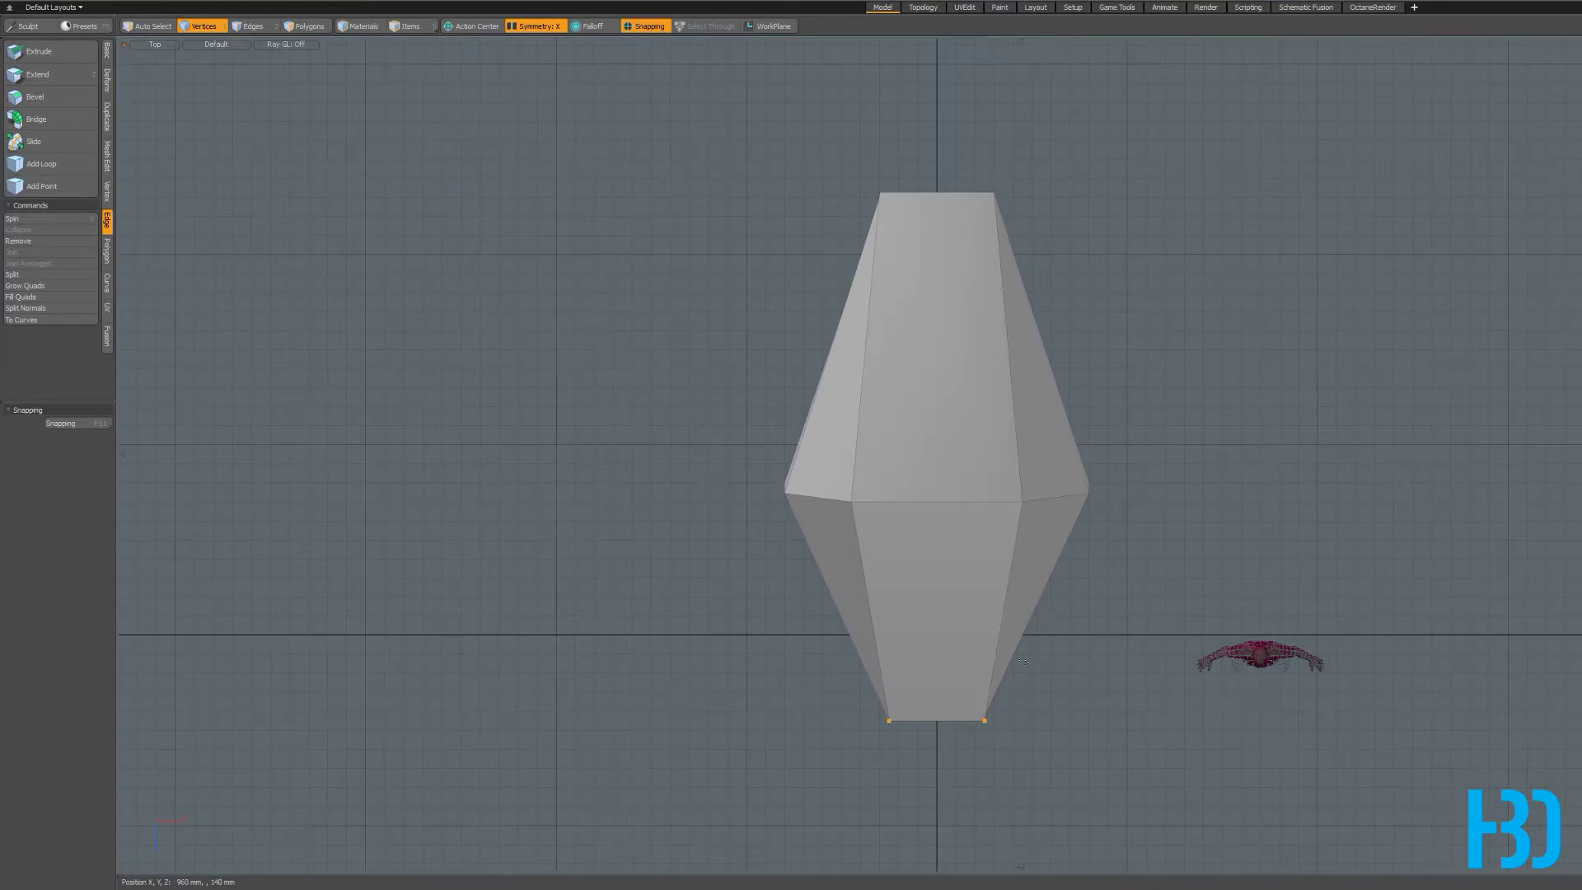
{"action": "scroll", "coordinate": [1010, 684], "scroll_direction": "up", "scroll_amount": 3}
{"action": "key", "text": "w"}
{"action": "left_click_drag", "start_coordinate": [955, 824], "coordinate": [956, 731]}
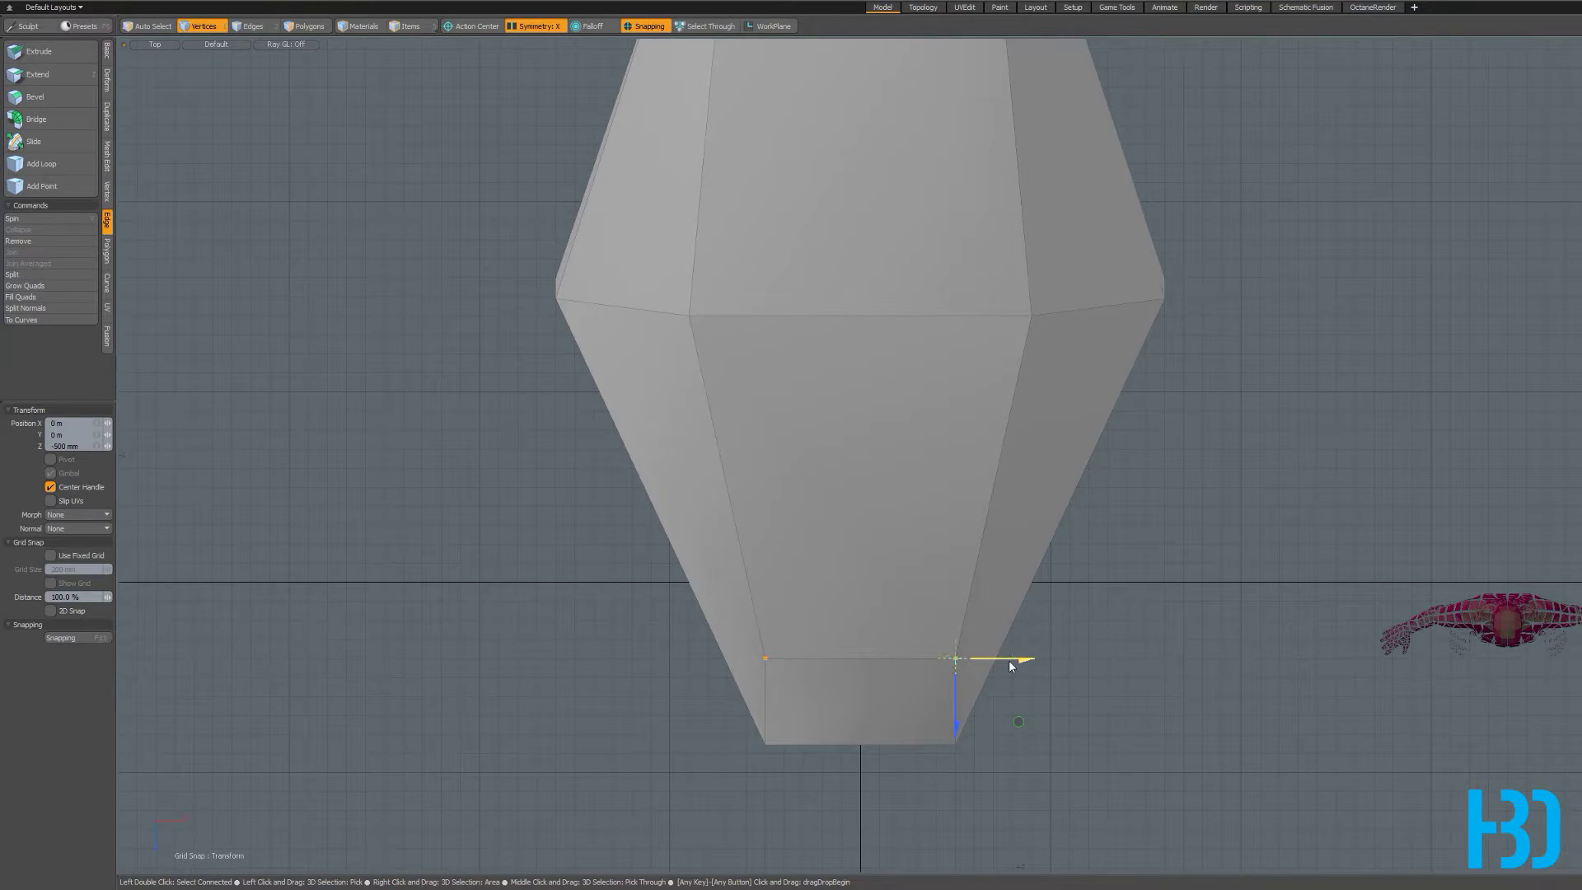
- Move the upper front vertices symmetrically 100 mm inward and bring their backward offset to 300 mm in the Top view
{"action": "left_click_drag", "start_coordinate": [1008, 660], "coordinate": [937, 737]}
{"action": "scroll", "coordinate": [1012, 729], "scroll_direction": "down", "scroll_amount": 2}
{"action": "scroll", "coordinate": [1012, 729], "scroll_direction": "up", "scroll_amount": 2}
{"action": "scroll", "coordinate": [1021, 667], "scroll_direction": "down", "scroll_amount": 4}
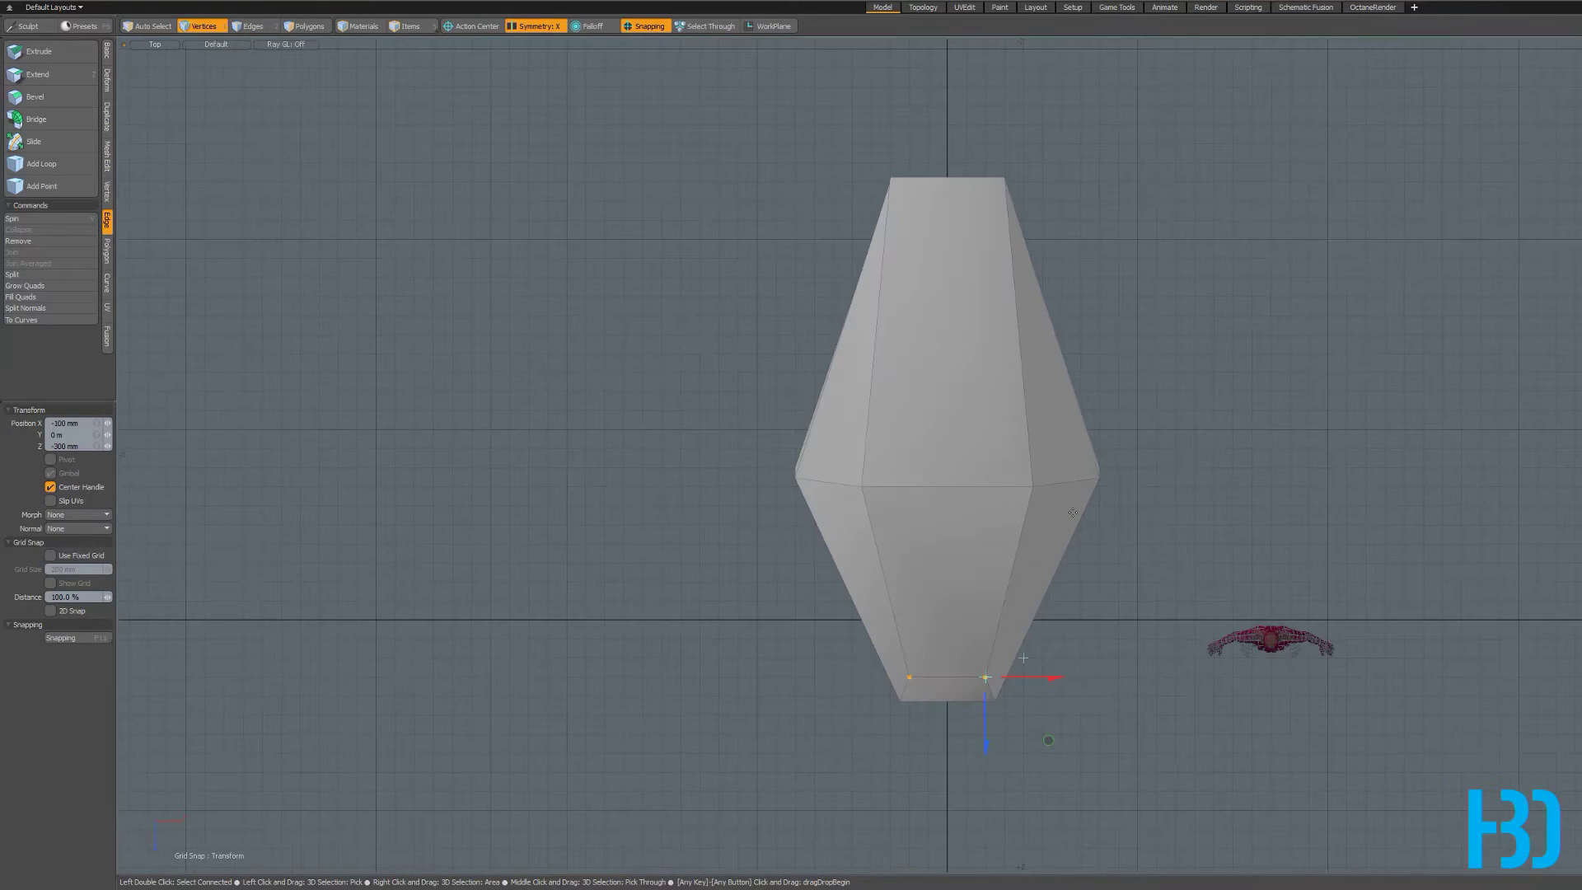
{"action": "scroll", "coordinate": [1022, 289], "scroll_direction": "up", "scroll_amount": 4}
{"action": "scroll", "coordinate": [982, 272], "scroll_direction": "down", "scroll_amount": 4}
{"action": "left_click_drag", "start_coordinate": [1011, 270], "coordinate": [1206, 619], "text": "alt"}
{"action": "key", "text": "q"}
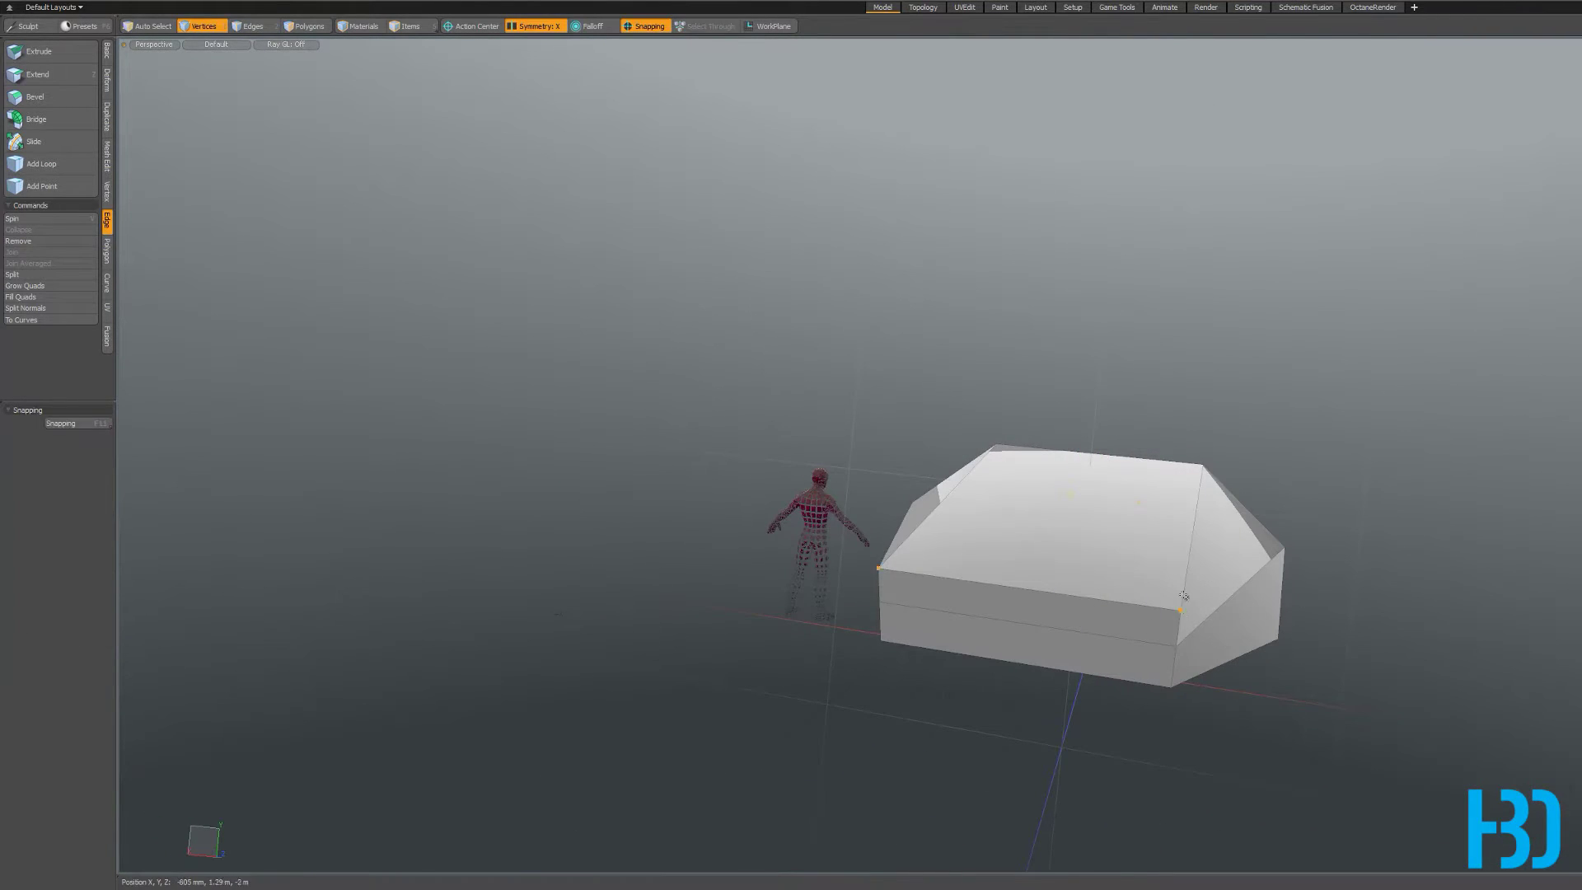
- Move the upper rear vertices 200 mm inward symmetrically in the Top view
{"action": "key", "text": "ctrl+space"}
{"action": "left_click", "coordinate": [1183, 538]}
{"action": "left_click_drag", "start_coordinate": [891, 90], "coordinate": [980, 344], "text": "alt+shift"}
{"action": "key", "text": "w"}
{"action": "scroll", "coordinate": [911, 303], "scroll_direction": "up", "scroll_amount": 3}
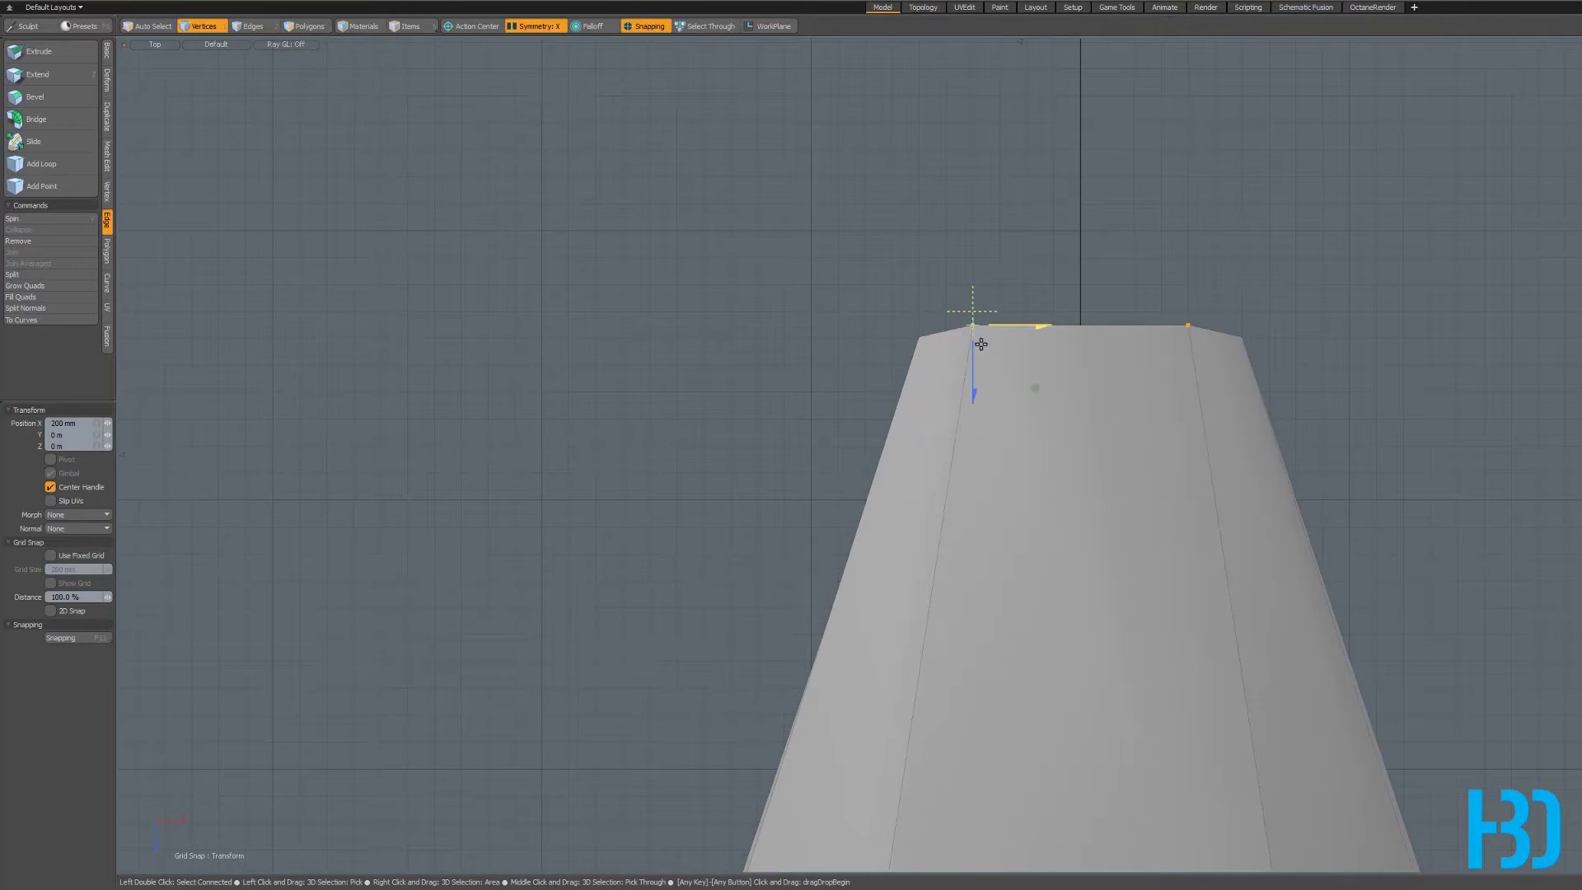
{"action": "scroll", "coordinate": [976, 346], "scroll_direction": "down", "scroll_amount": 4}
{"action": "scroll", "coordinate": [1021, 339], "scroll_direction": "up", "scroll_amount": 3}
- Select all the rear-end vertices and move them 100 mm inward symmetrically to narrow the tail
{"action": "key", "text": "space"}
{"action": "right_click_drag", "start_coordinate": [1061, 316], "coordinate": [939, 400]}
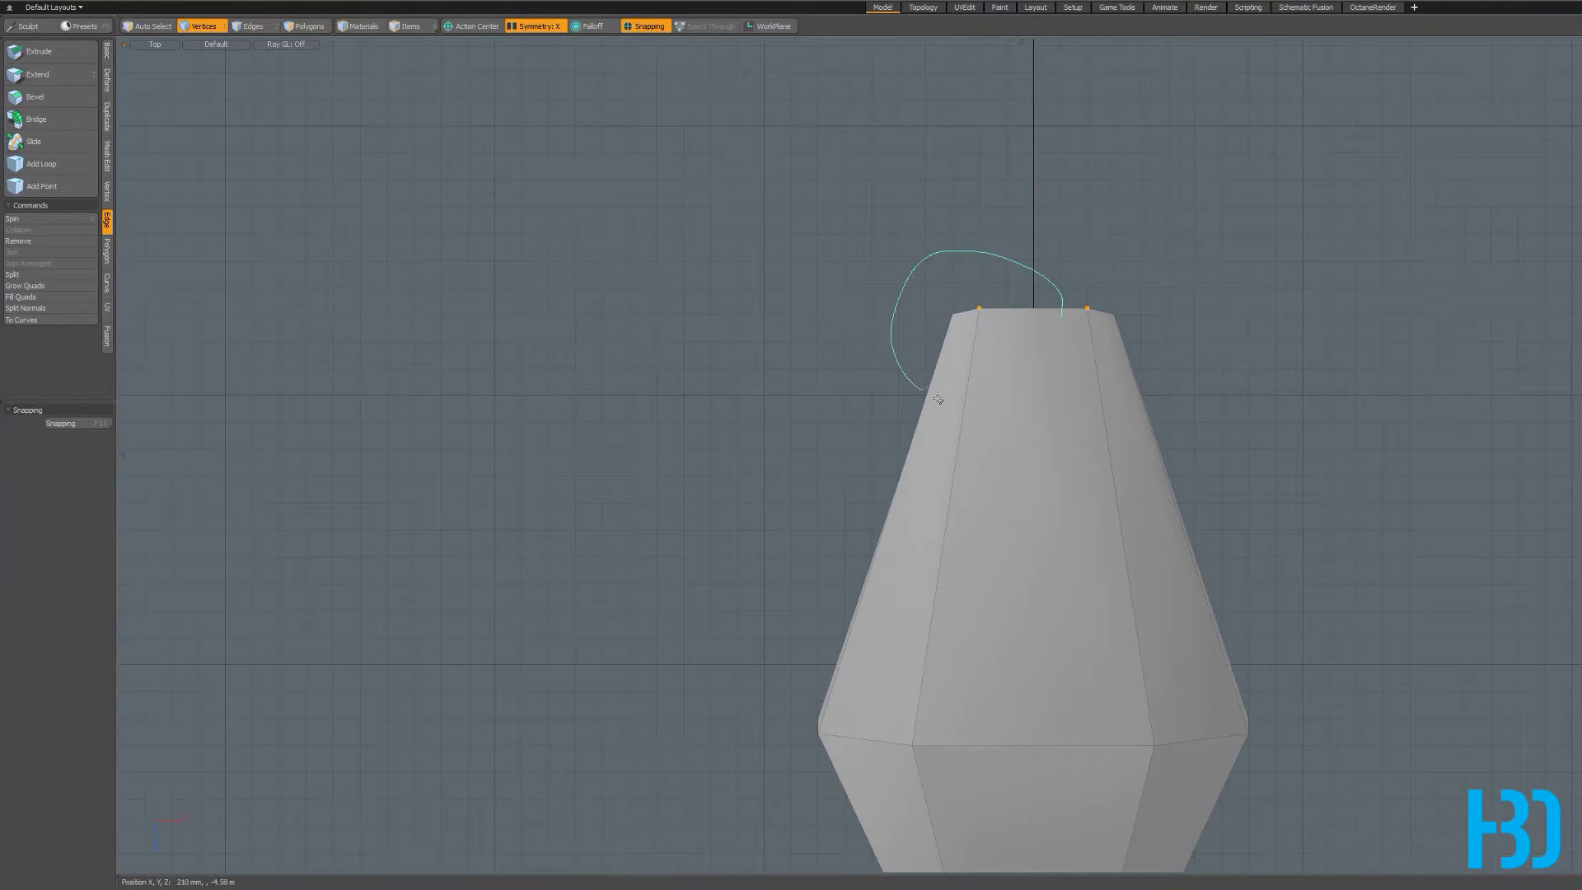
{"action": "scroll", "coordinate": [1001, 276], "scroll_direction": "up", "scroll_amount": 4}
{"action": "scroll", "coordinate": [1010, 366], "scroll_direction": "down", "scroll_amount": 3}
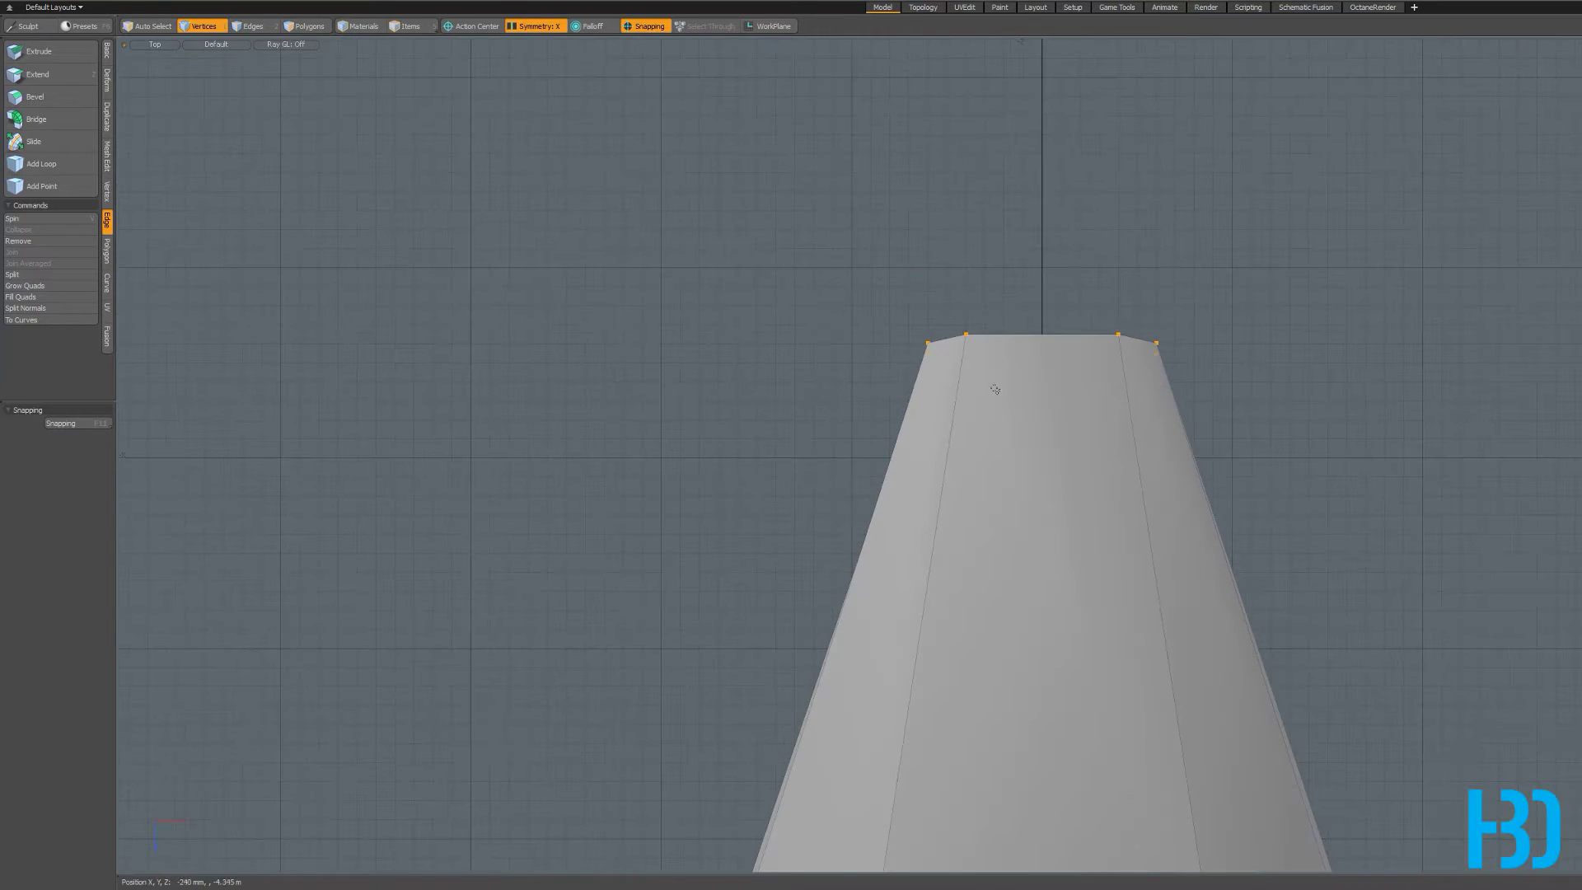
{"action": "key", "text": "w"}
{"action": "left_click_drag", "start_coordinate": [947, 343], "coordinate": [964, 341]}
{"action": "scroll", "coordinate": [1030, 334], "scroll_direction": "down", "scroll_amount": 3}
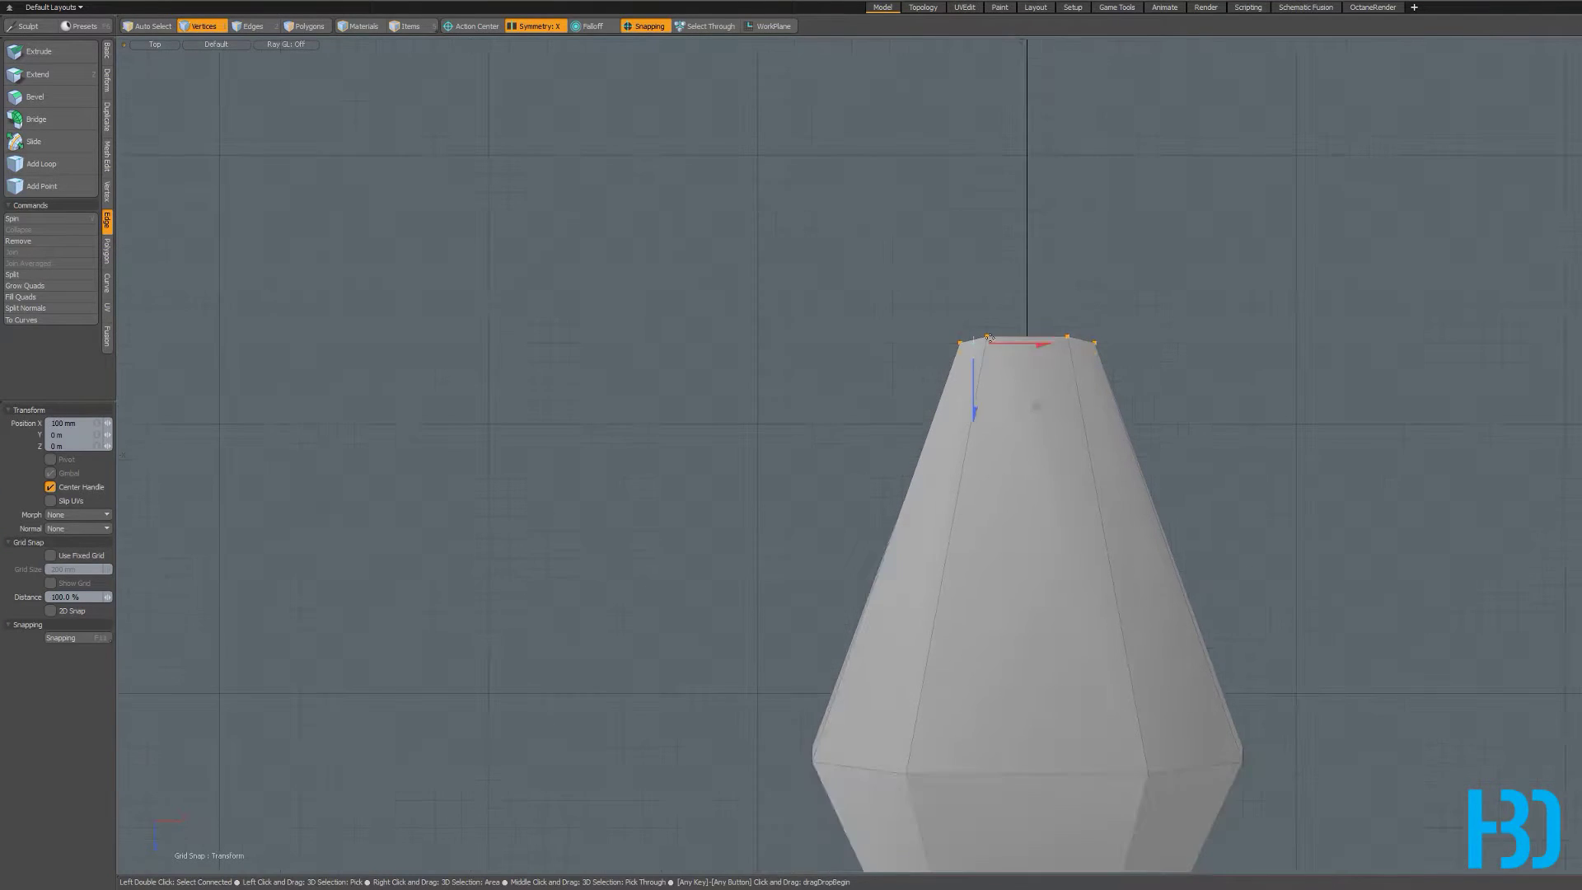
{"action": "scroll", "coordinate": [1018, 330], "scroll_direction": "up", "scroll_amount": 3}
- Pull the mid-height rear vertices about 245 mm backward in the Right view to form a pointed tail
{"action": "key", "text": "ctrl+space"}
{"action": "left_click", "coordinate": [1040, 288]}
{"action": "left_click_drag", "start_coordinate": [996, 448], "coordinate": [890, 465], "text": "alt"}
{"action": "scroll", "coordinate": [978, 484], "scroll_direction": "up", "scroll_amount": 3}
{"action": "key", "text": "ctrl+space"}
{"action": "left_click", "coordinate": [908, 466]}
{"action": "left_click_drag", "start_coordinate": [1290, 522], "coordinate": [1231, 463], "text": "alt"}
{"action": "scroll", "coordinate": [1230, 463], "scroll_direction": "up", "scroll_amount": 3}
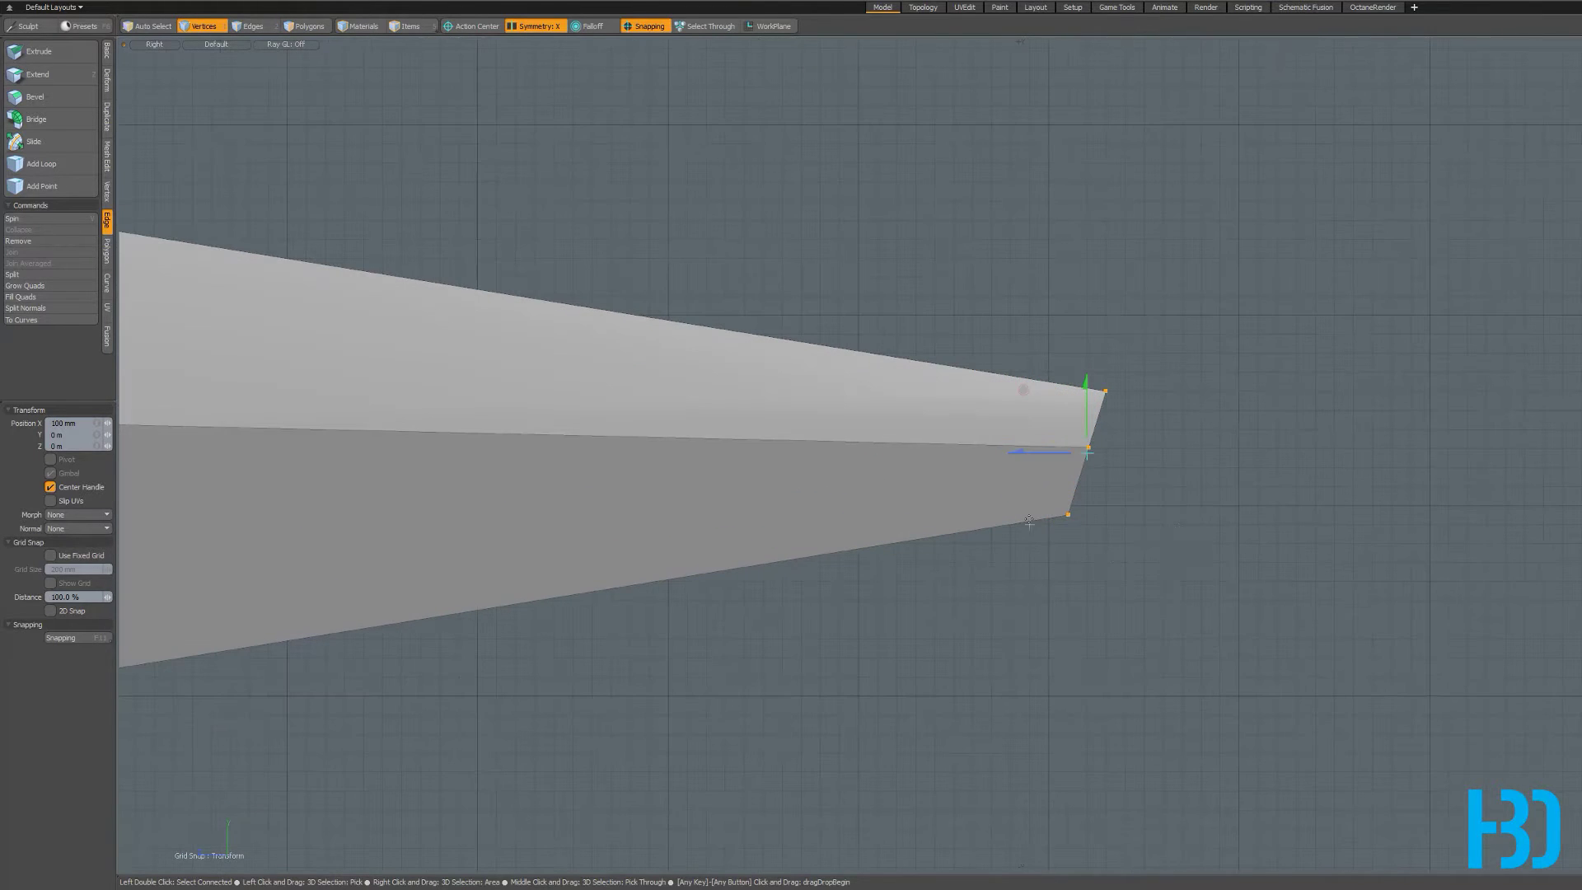
{"action": "key", "text": "q"}
{"action": "key", "text": "w"}
{"action": "left_click_drag", "start_coordinate": [1069, 447], "coordinate": [1178, 462]}
{"action": "scroll", "coordinate": [1155, 459], "scroll_direction": "down", "scroll_amount": 3}
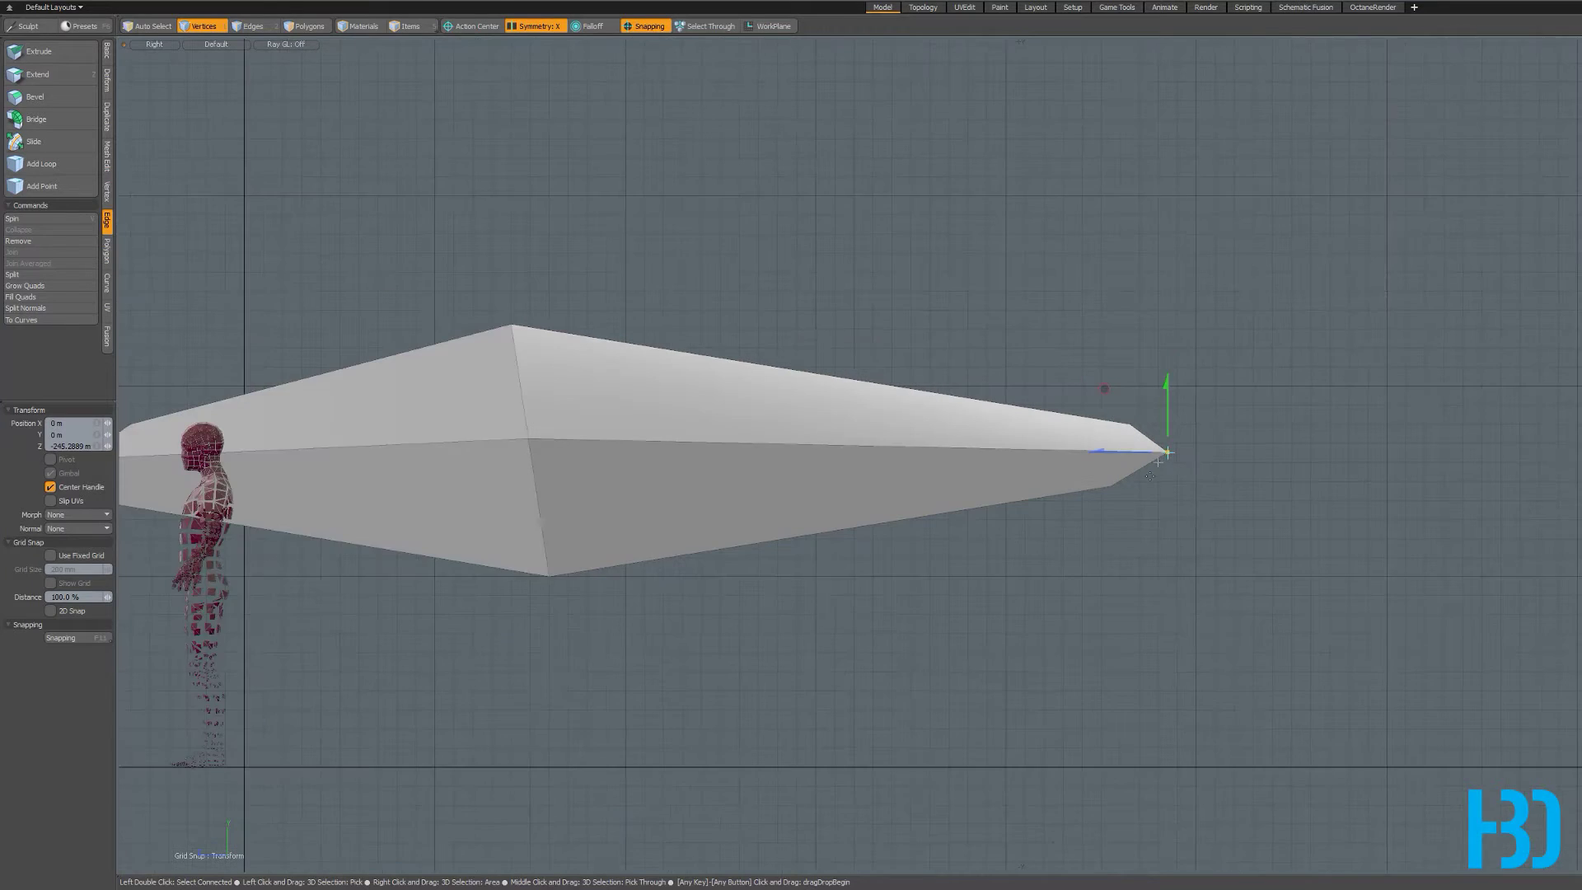
{"action": "scroll", "coordinate": [1149, 476], "scroll_direction": "up", "scroll_amount": 2}
- Move the lower rear vertices downward in the Right view to deepen the tail's underside
{"action": "key", "text": "space"}
{"action": "scroll", "coordinate": [1189, 524], "scroll_direction": "down", "scroll_amount": 3}
{"action": "scroll", "coordinate": [1243, 504], "scroll_direction": "up", "scroll_amount": 2}
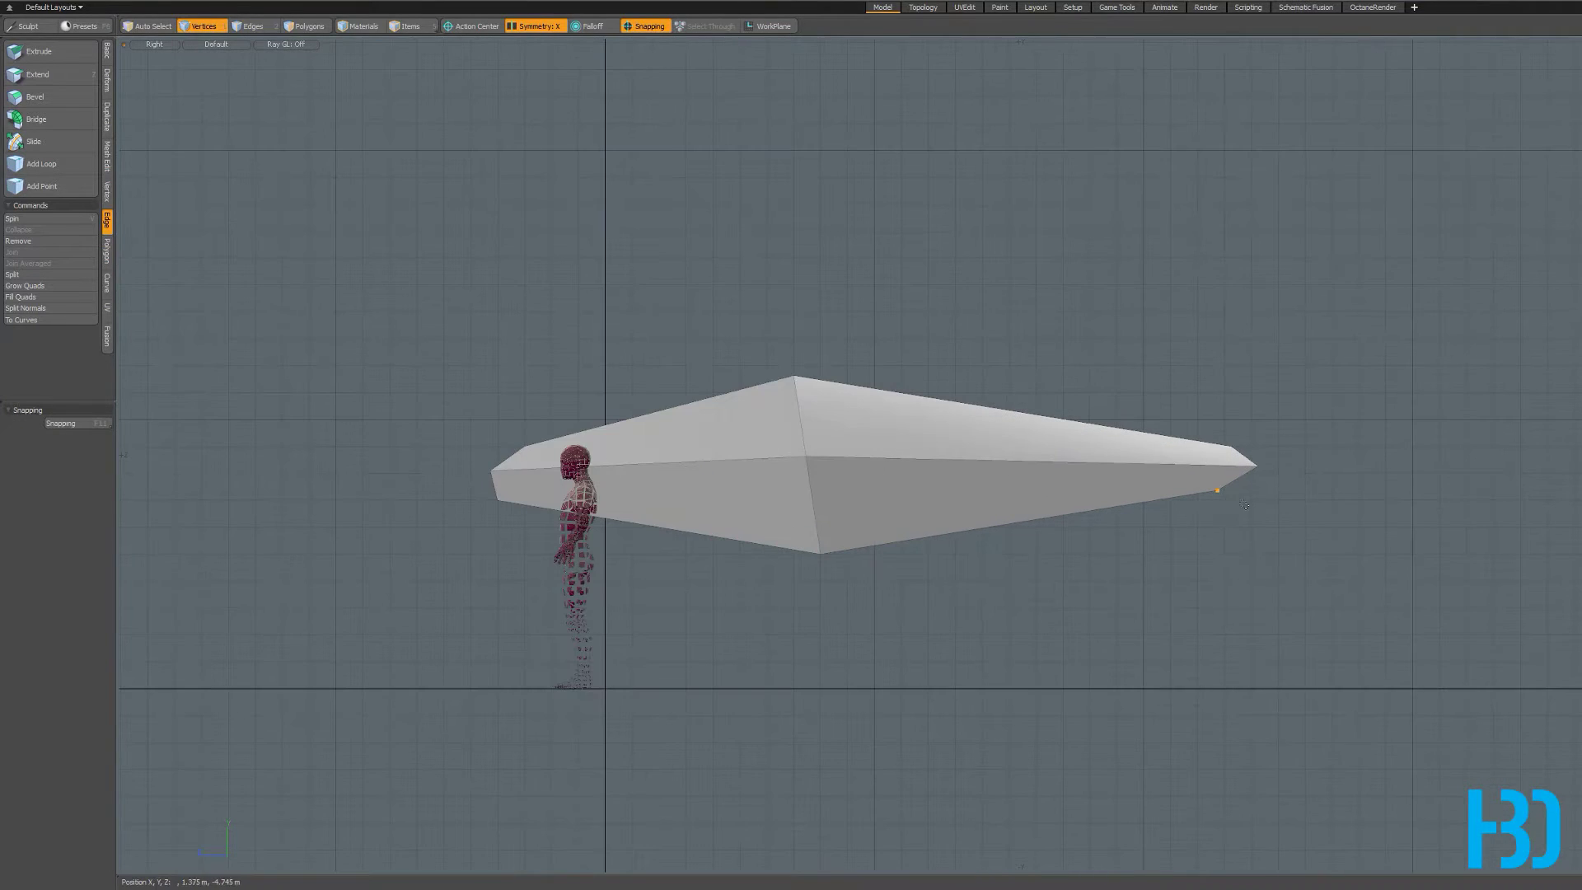
{"action": "key", "text": "w"}
{"action": "scroll", "coordinate": [1222, 462], "scroll_direction": "up", "scroll_amount": 3}
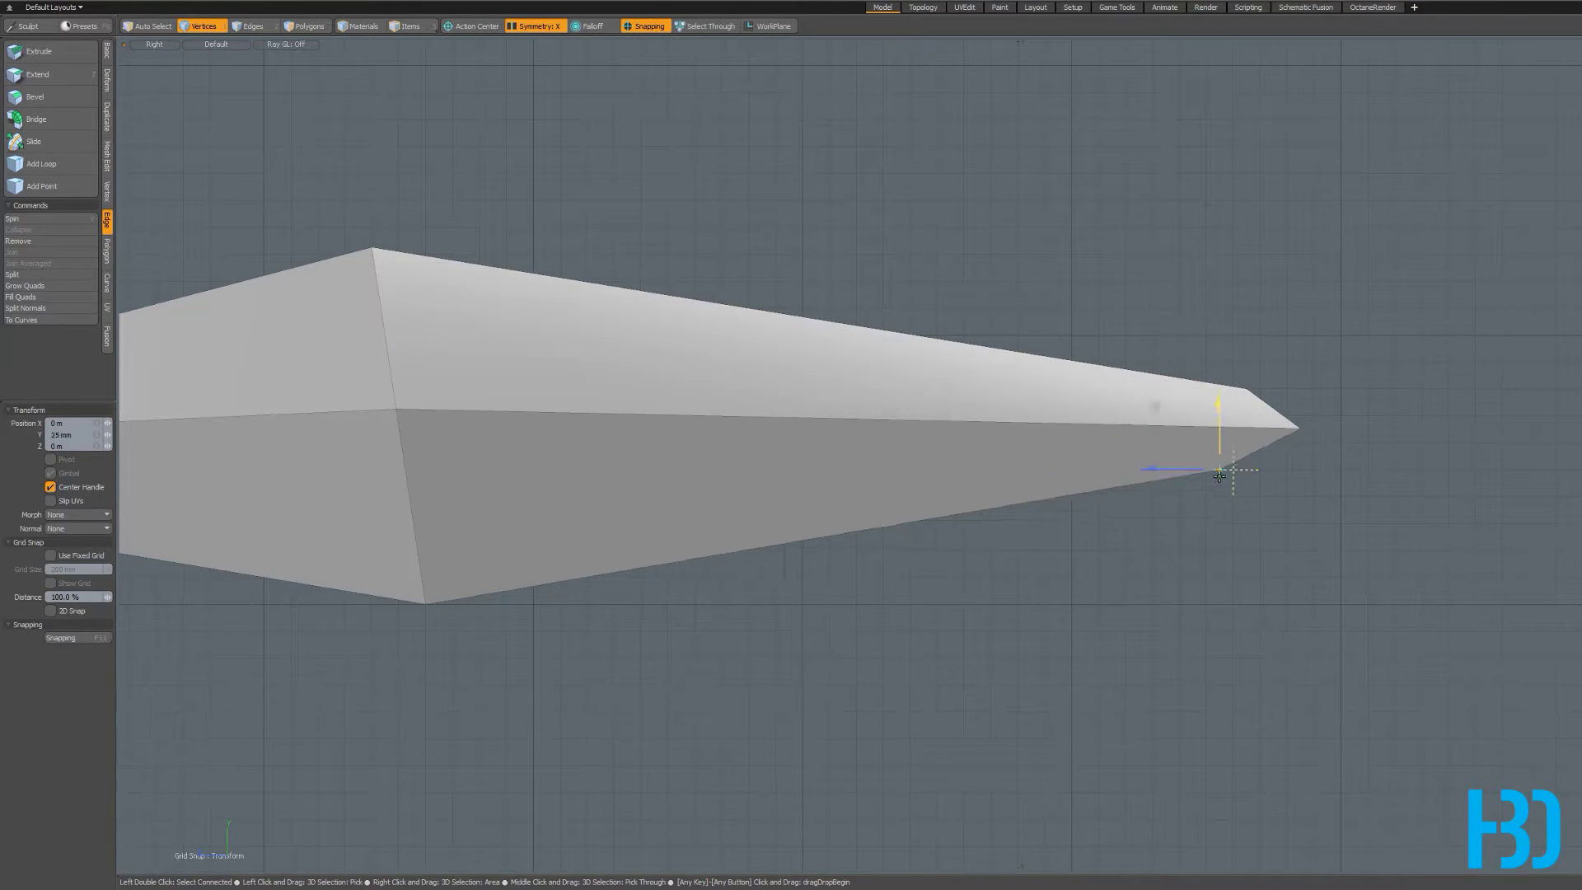
{"action": "left_click_drag", "start_coordinate": [1219, 476], "coordinate": [1224, 523]}
- Move the upper rear vertices 200 mm up and 200 mm forward in the Right view
{"action": "key", "text": "space"}
{"action": "mouse_move", "coordinate": [1299, 371]}
{"action": "right_mouse_down"}
{"action": "mouse_move", "coordinate": [1282, 360]}
{"action": "mouse_move", "coordinate": [1278, 394]}
{"action": "right_mouse_up"}
{"action": "key", "text": "w"}
{"action": "left_click_drag", "start_coordinate": [1367, 384], "coordinate": [1312, 323]}
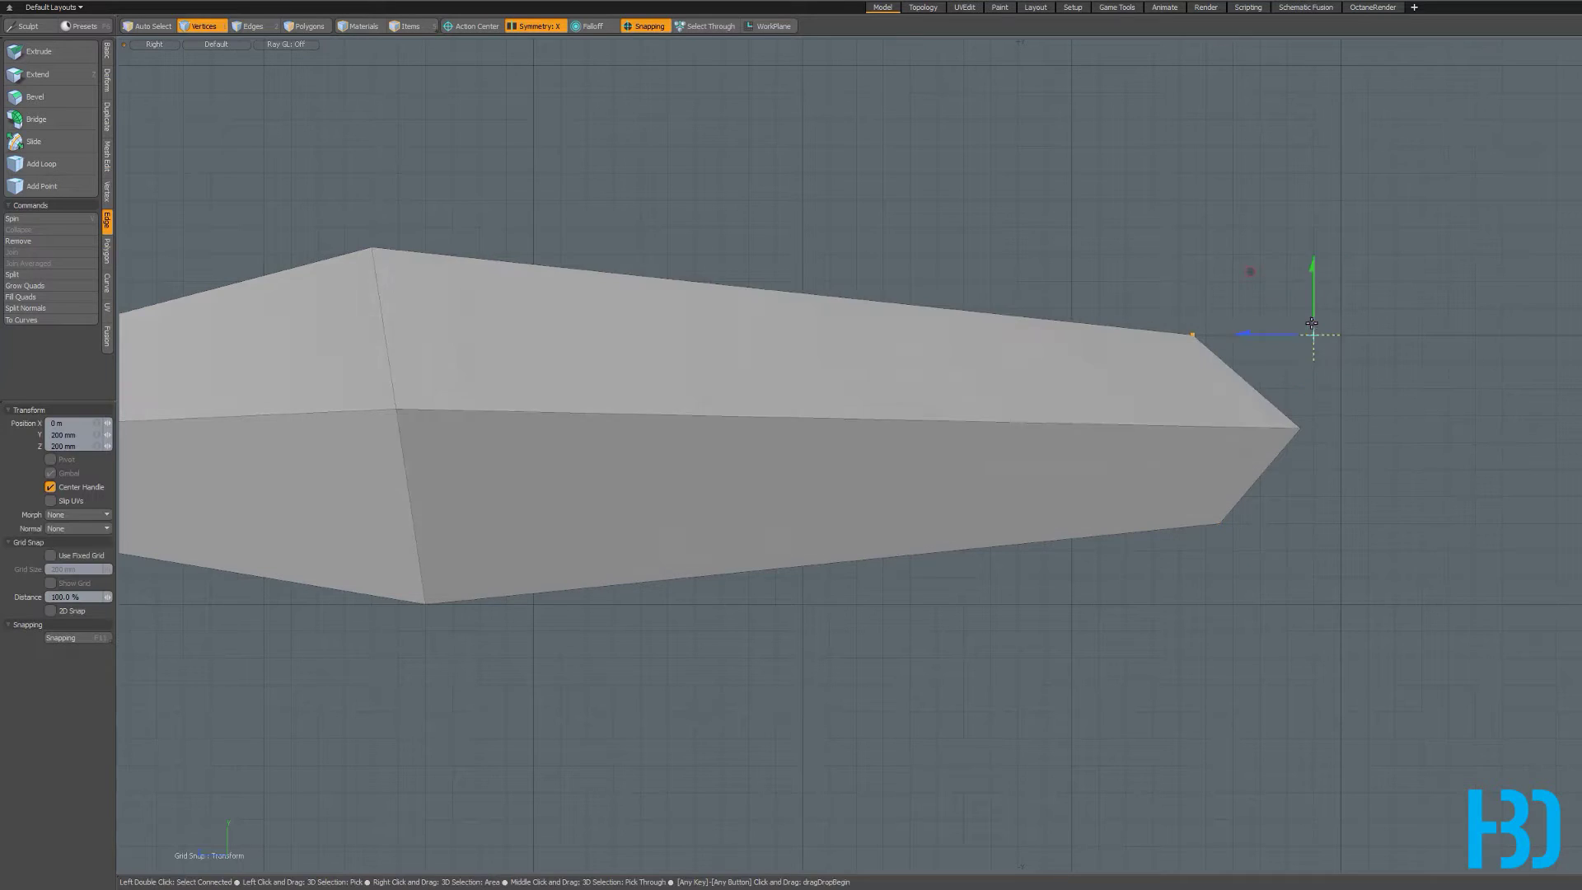
{"action": "scroll", "coordinate": [1343, 395], "scroll_direction": "down", "scroll_amount": 3}
{"action": "scroll", "coordinate": [1304, 457], "scroll_direction": "up", "scroll_amount": 2}
- Move the lower rear vertices 350 mm forward in the Right view to slope the tail's underside
{"action": "key", "text": "space"}
{"action": "mouse_move", "coordinate": [1261, 443]}
{"action": "right_mouse_down"}
{"action": "mouse_move", "coordinate": [1345, 446]}
{"action": "mouse_move", "coordinate": [1310, 445]}
{"action": "right_mouse_up"}
{"action": "key", "text": "w"}
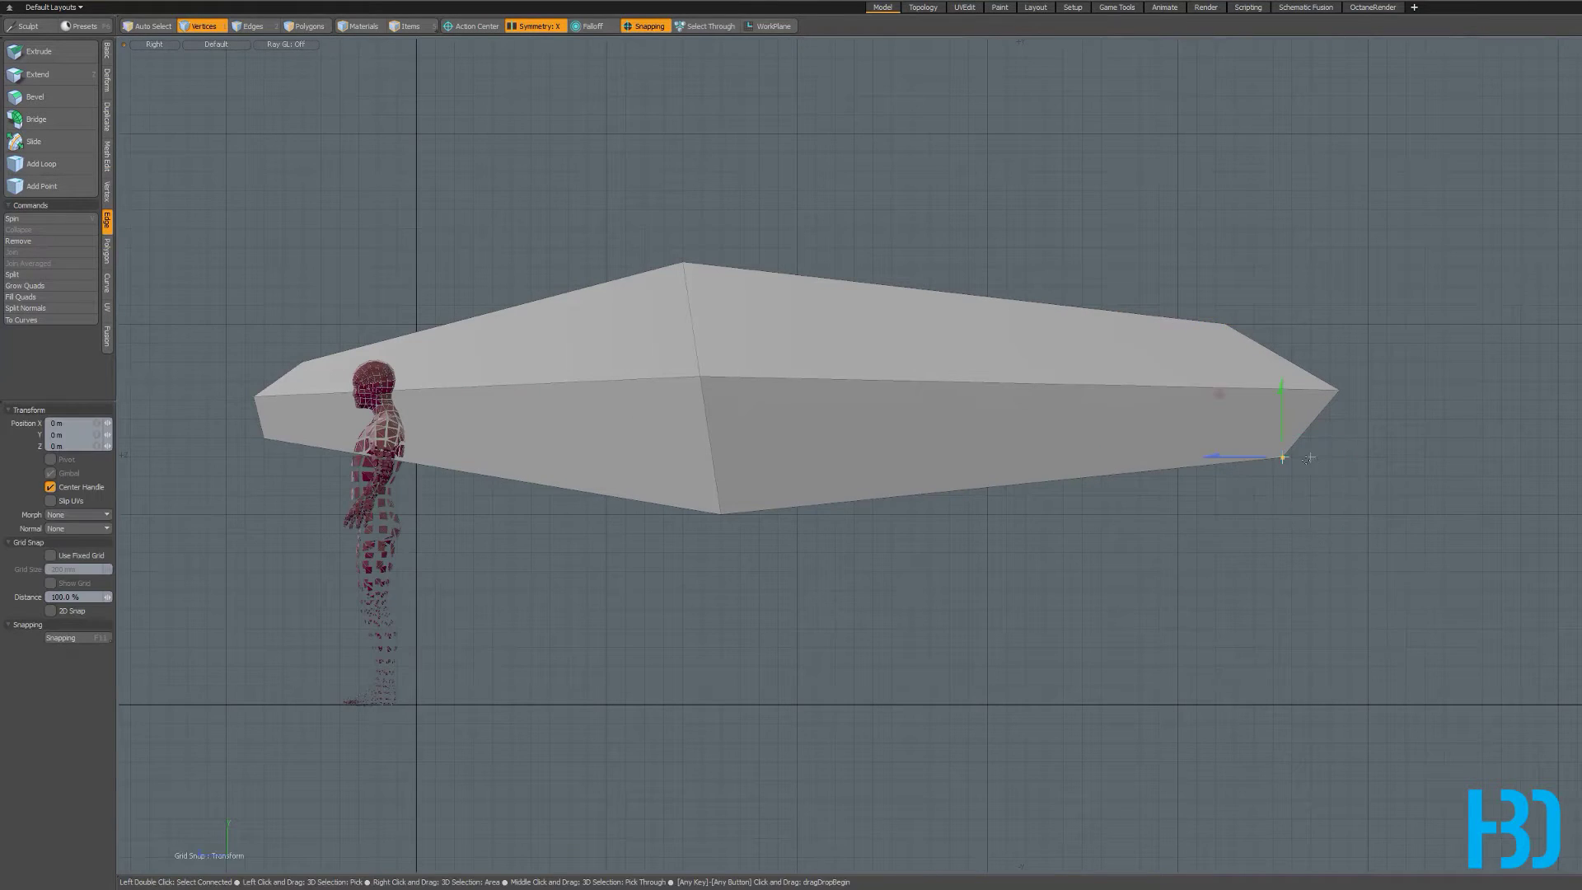
{"action": "scroll", "coordinate": [652, 464], "scroll_direction": "up", "scroll_amount": 1}
{"action": "scroll", "coordinate": [494, 463], "scroll_direction": "down", "scroll_amount": 2}
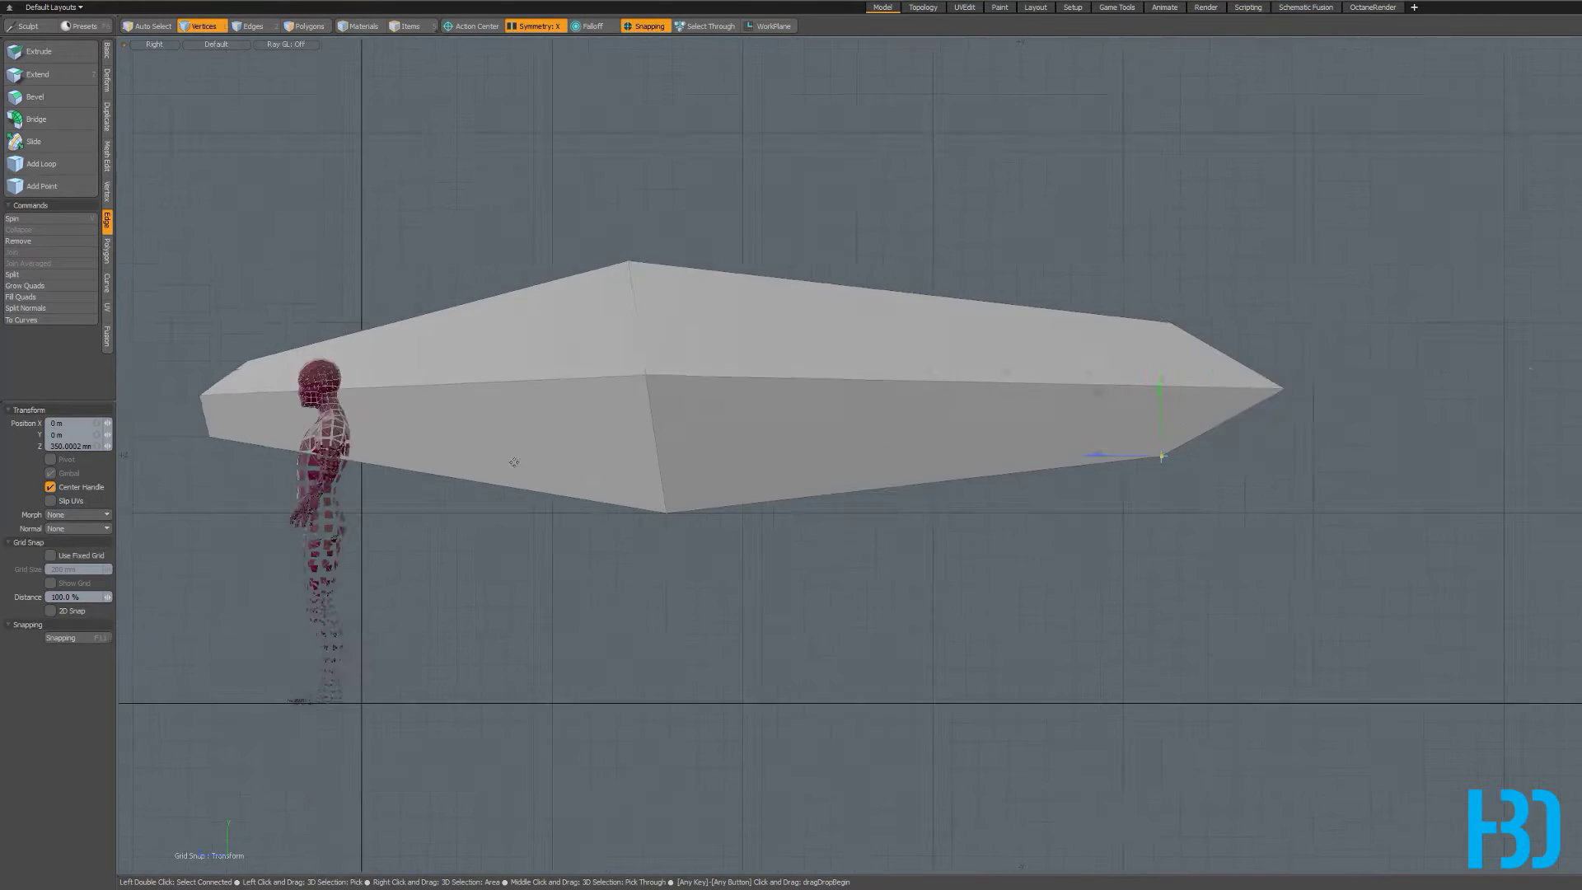
{"action": "scroll", "coordinate": [205, 427], "scroll_direction": "up", "scroll_amount": 2}
- Move the lower front vertices 200 mm backward to point the nose, and inspect the hull in the Perspective view
{"action": "left_click", "coordinate": [389, 463]}
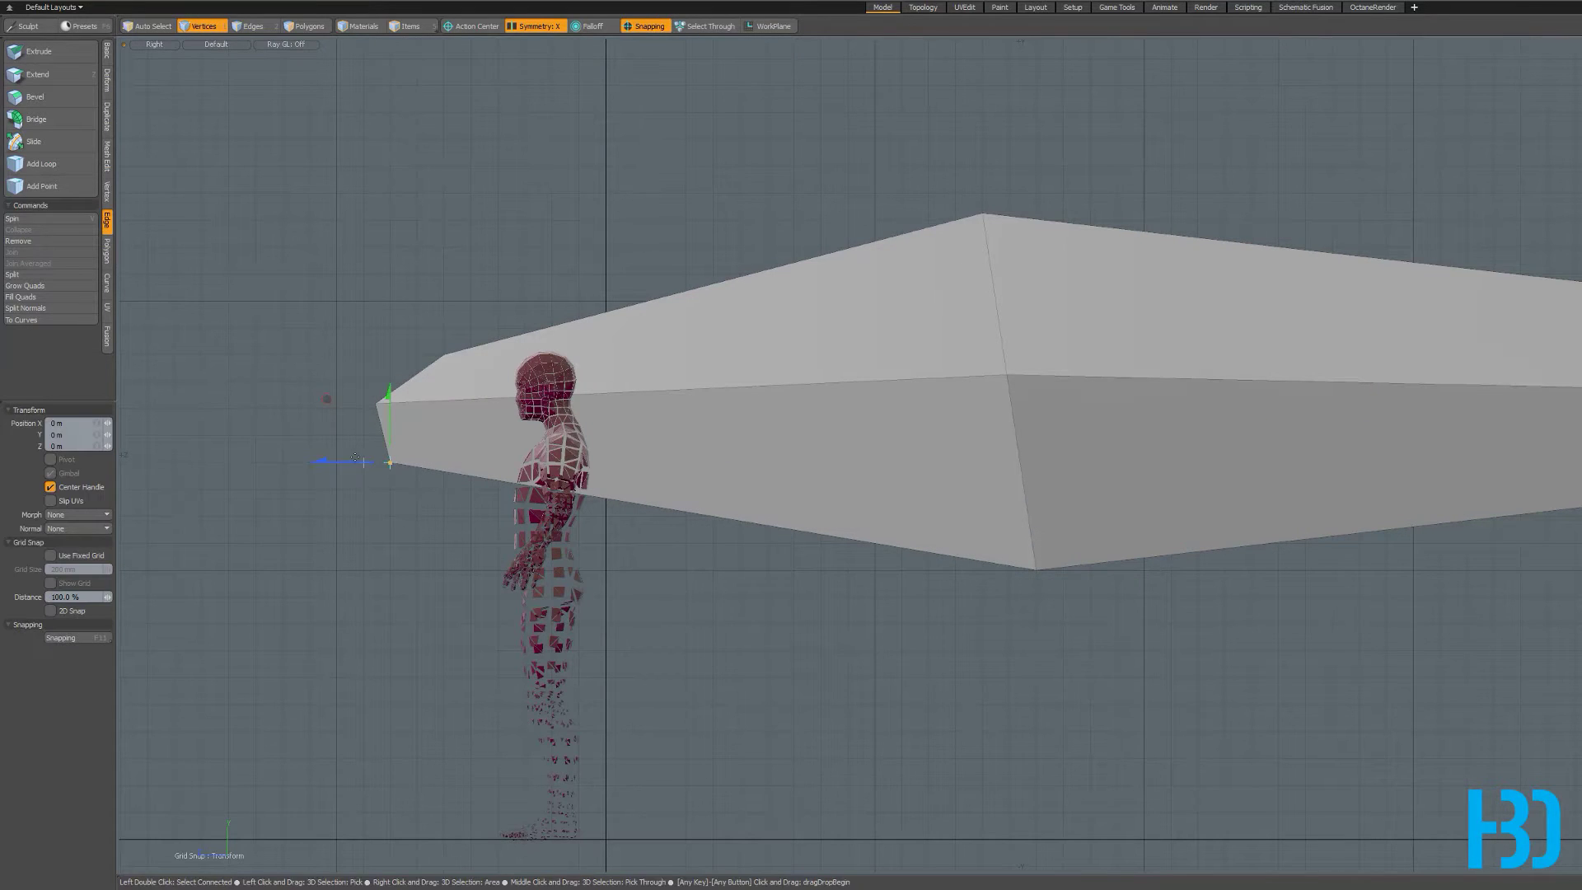
{"action": "left_click_drag", "start_coordinate": [397, 481], "coordinate": [451, 482]}
{"action": "scroll", "coordinate": [890, 569], "scroll_direction": "down", "scroll_amount": 2}
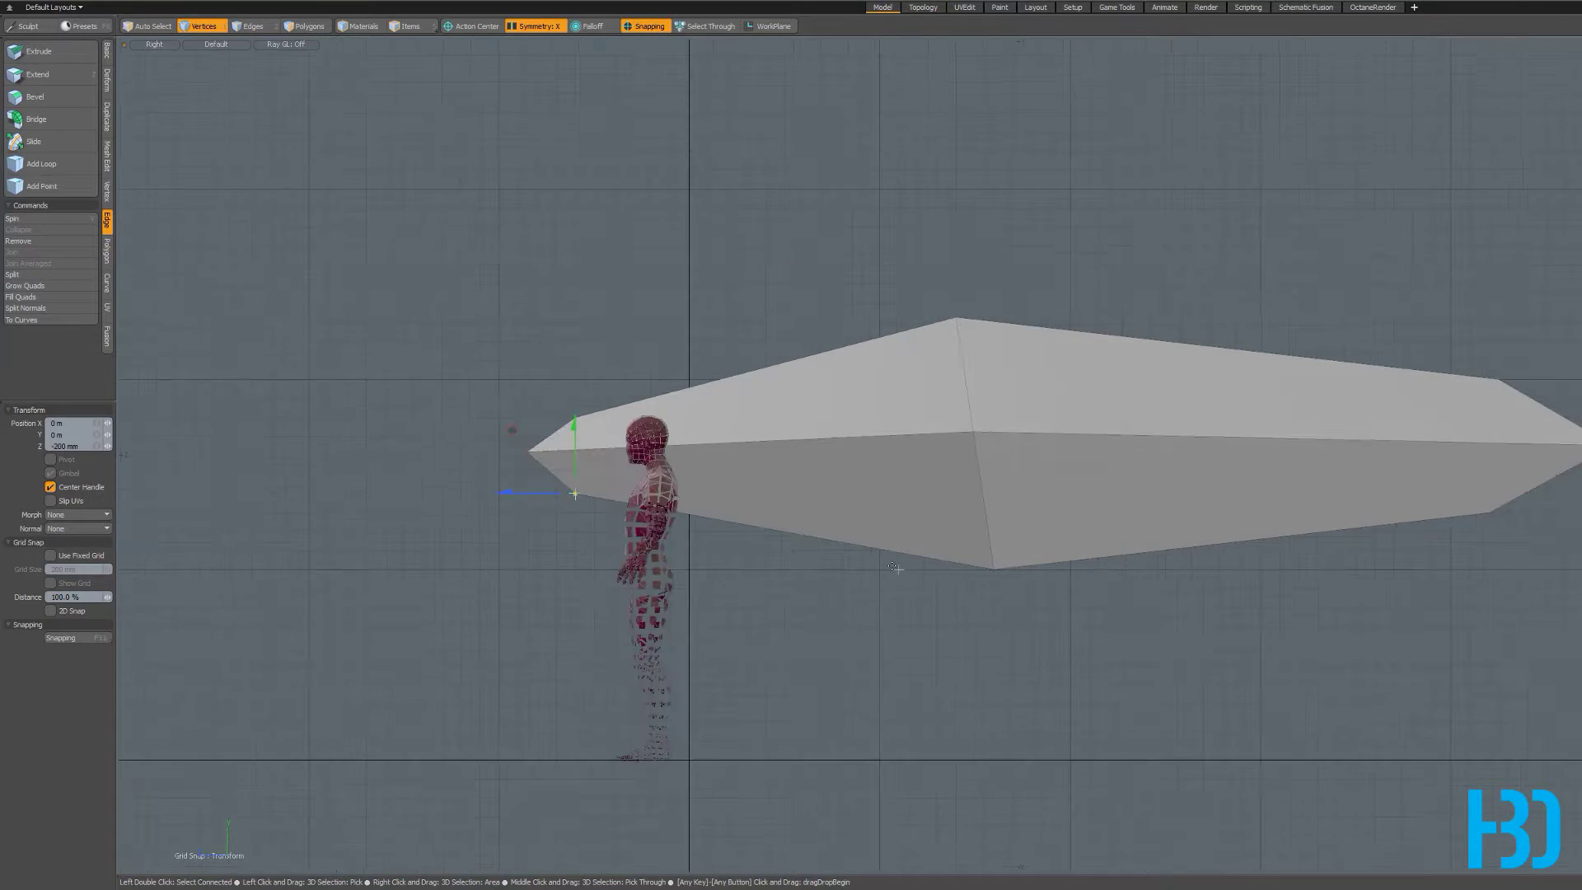
{"action": "key", "text": "ctrl+space"}
{"action": "left_click", "coordinate": [1007, 454]}
{"action": "left_click_drag", "start_coordinate": [1007, 451], "coordinate": [1304, 351], "text": "alt"}
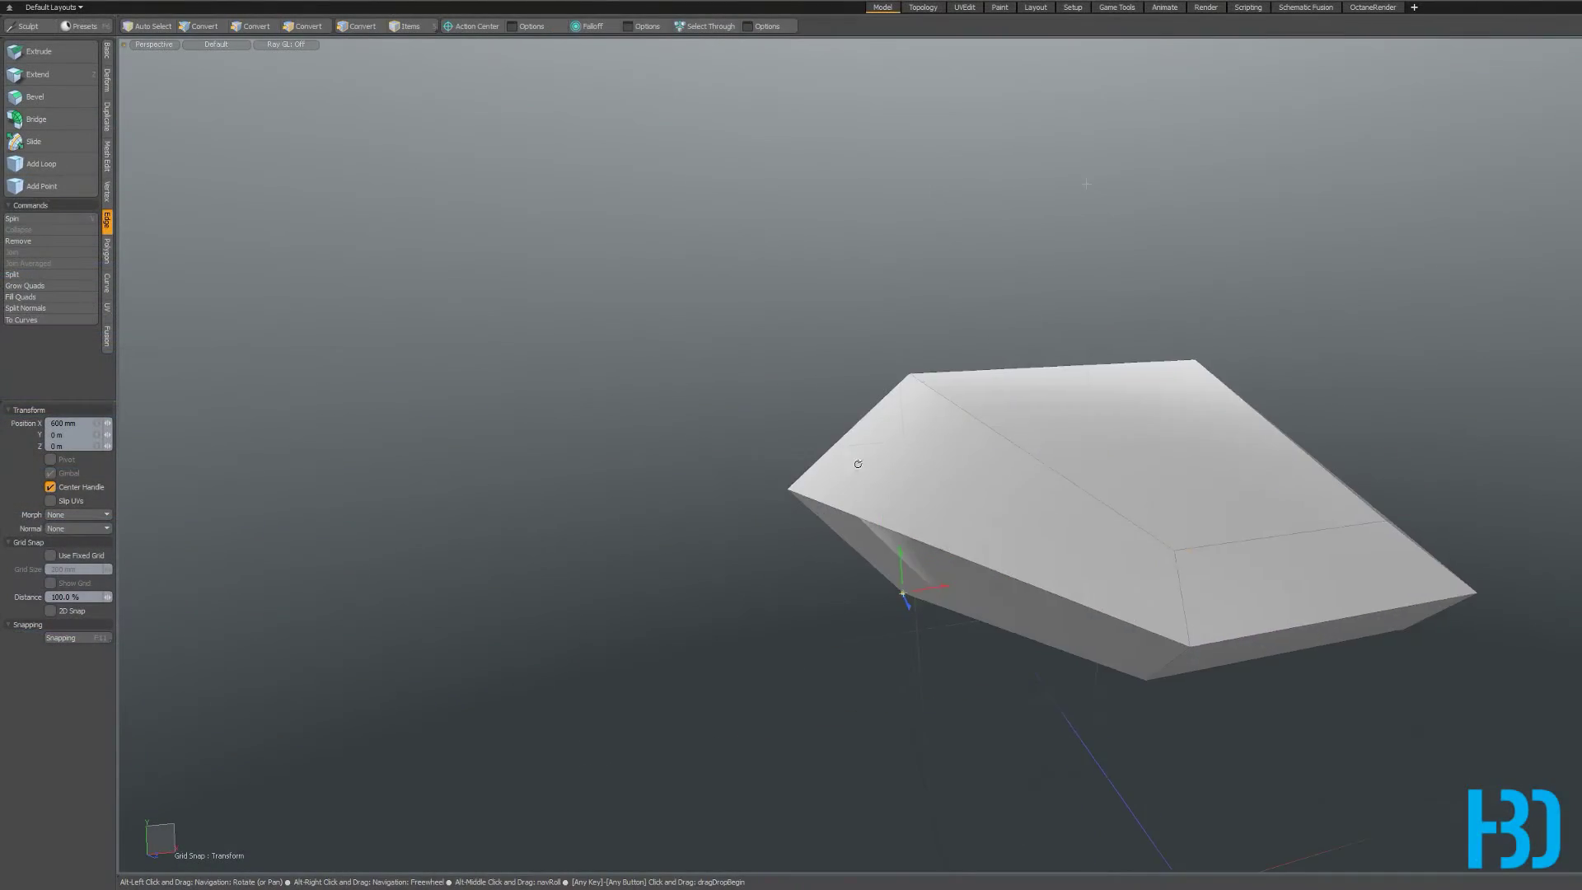
- Lower the widest side vertices at the hull's middle by about 25 mm in the Right view
{"action": "mouse_move", "coordinate": [857, 464]}
{"action": "left_mouse_down", "text": "alt"}
{"action": "mouse_move", "coordinate": [1359, 385]}
{"action": "mouse_move", "coordinate": [1335, 537]}
{"action": "mouse_move", "coordinate": [855, 491]}
{"action": "left_mouse_up", "text": "alt"}
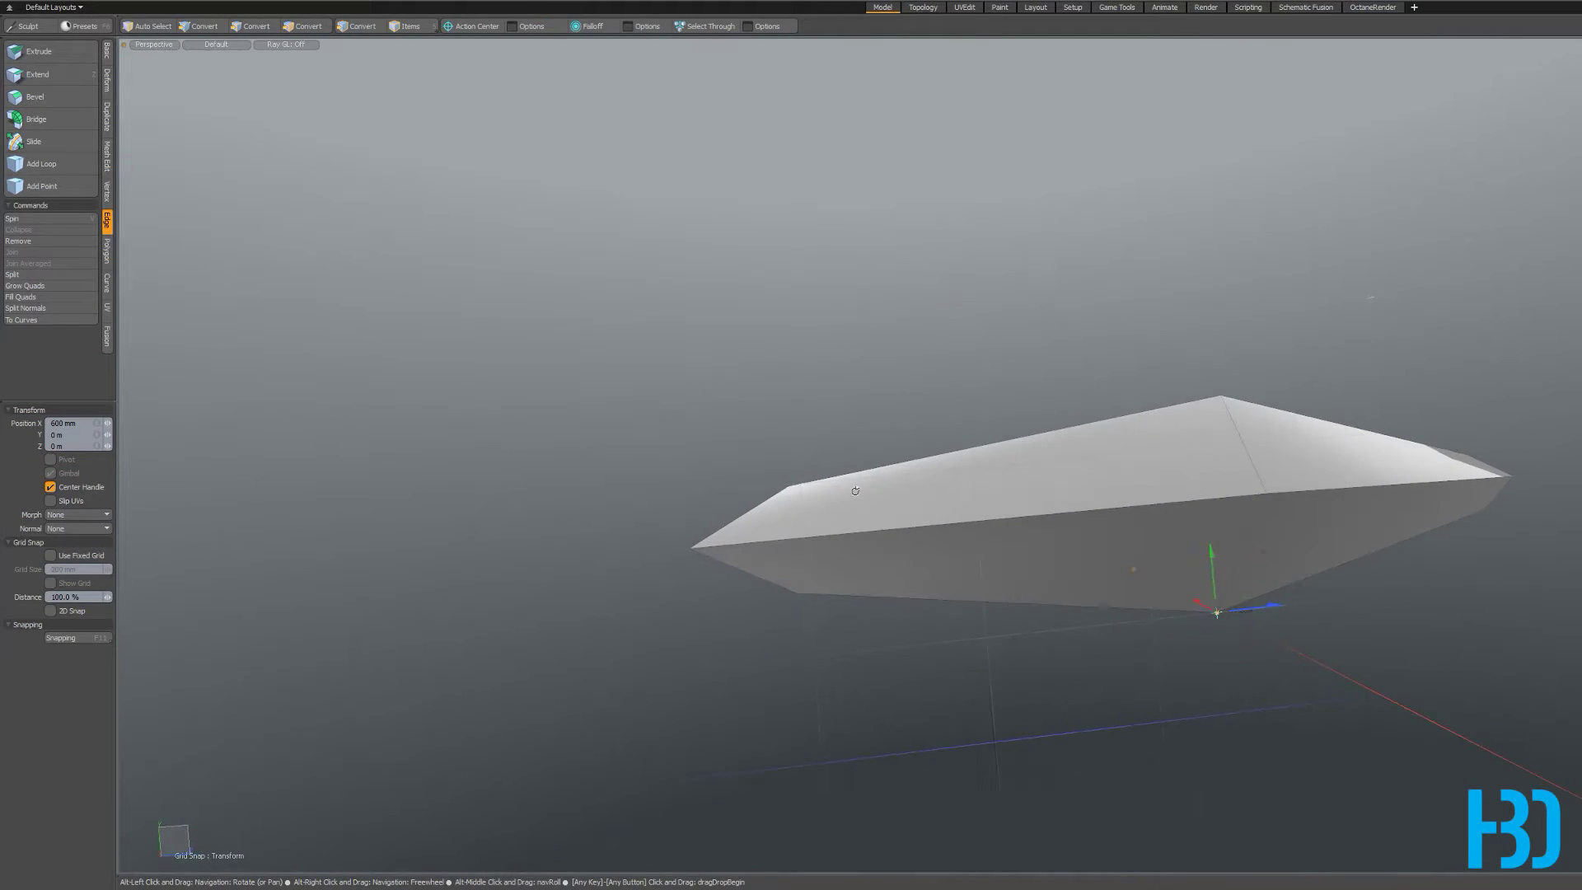
{"action": "key", "text": "KP_3"}
{"action": "scroll", "coordinate": [986, 493], "scroll_direction": "down", "scroll_amount": 3}
{"action": "scroll", "coordinate": [893, 500], "scroll_direction": "up", "scroll_amount": 4}
{"action": "scroll", "coordinate": [956, 486], "scroll_direction": "down", "scroll_amount": 3}
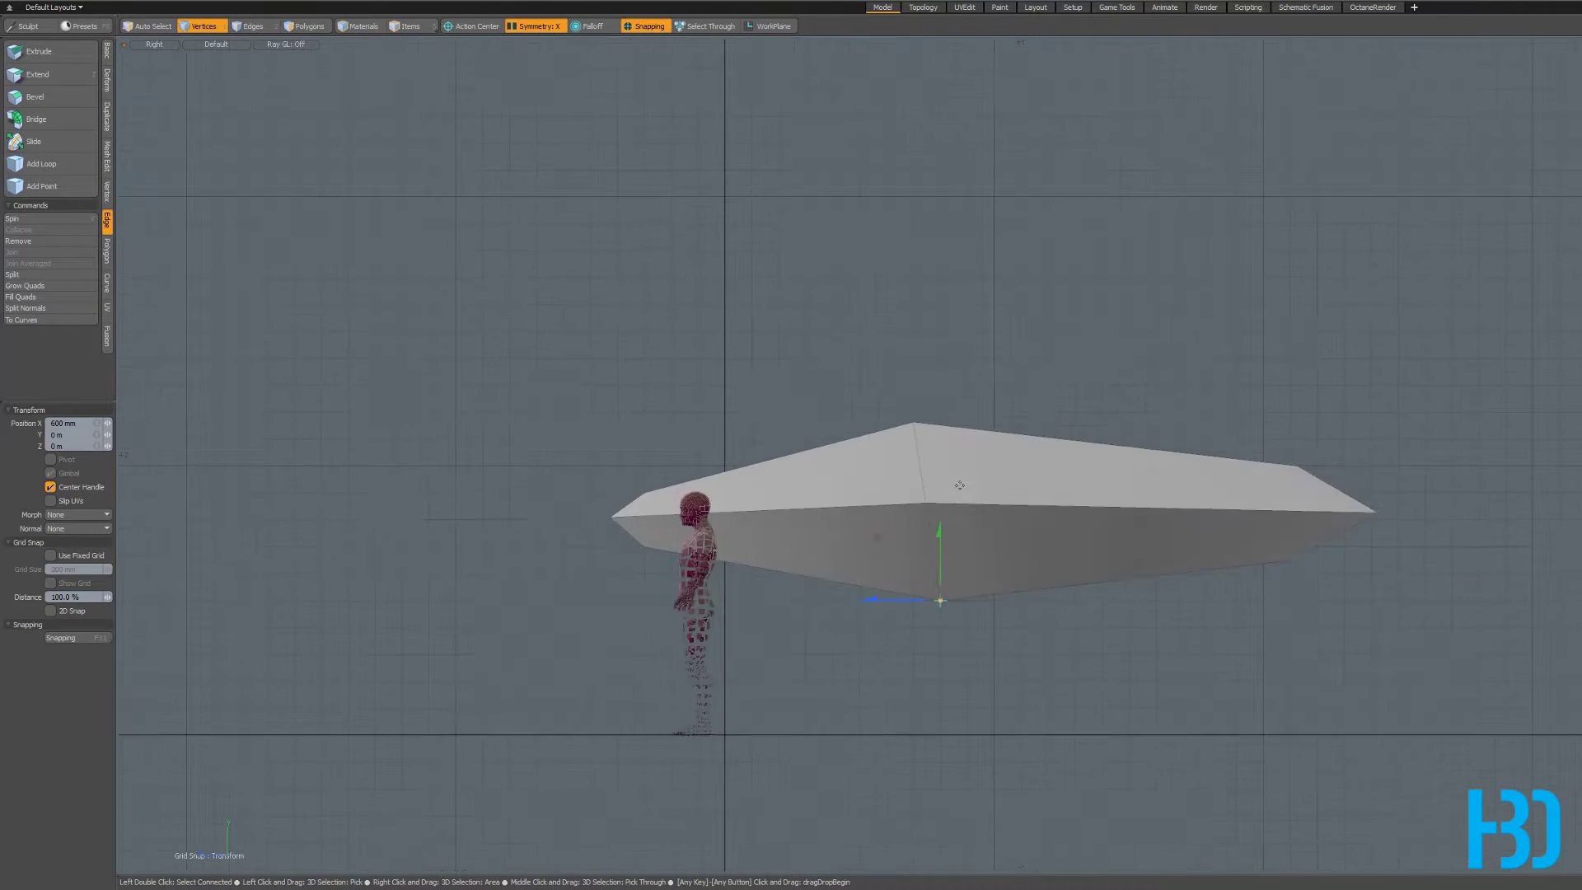
{"action": "scroll", "coordinate": [952, 531], "scroll_direction": "up", "scroll_amount": 4}
{"action": "key", "text": "space"}
{"action": "scroll", "coordinate": [968, 592], "scroll_direction": "down", "scroll_amount": 4}
{"action": "scroll", "coordinate": [954, 495], "scroll_direction": "up", "scroll_amount": 4}
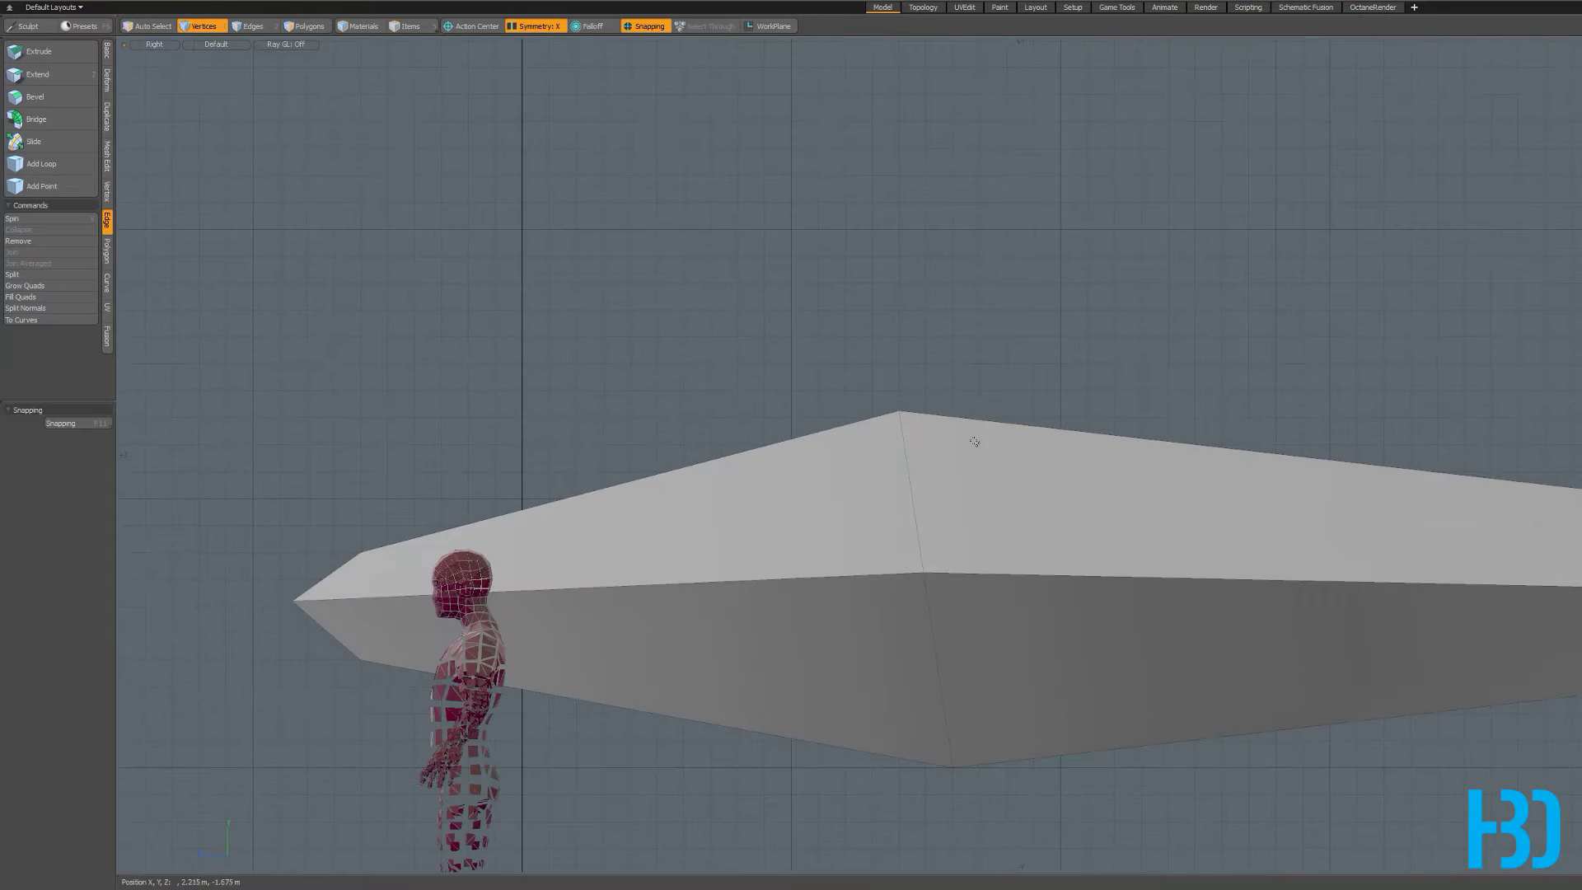
{"action": "key", "text": "w"}
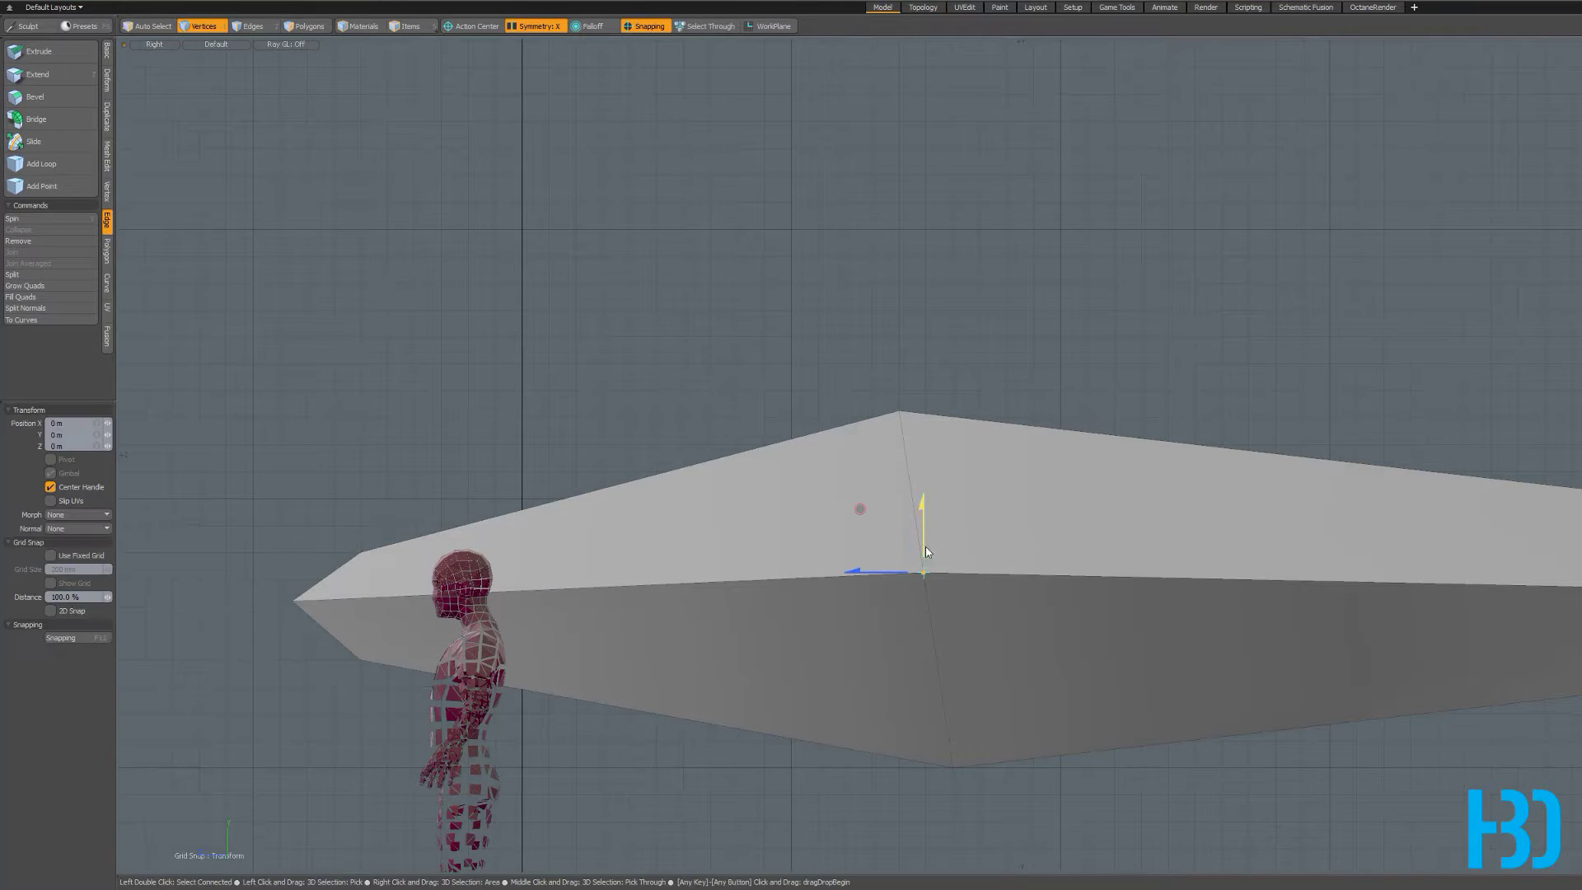
{"action": "mouse_move", "coordinate": [860, 509]}
{"action": "left_mouse_down"}
{"action": "mouse_move", "coordinate": [857, 544]}
{"action": "mouse_move", "coordinate": [860, 516]}
{"action": "left_mouse_up"}
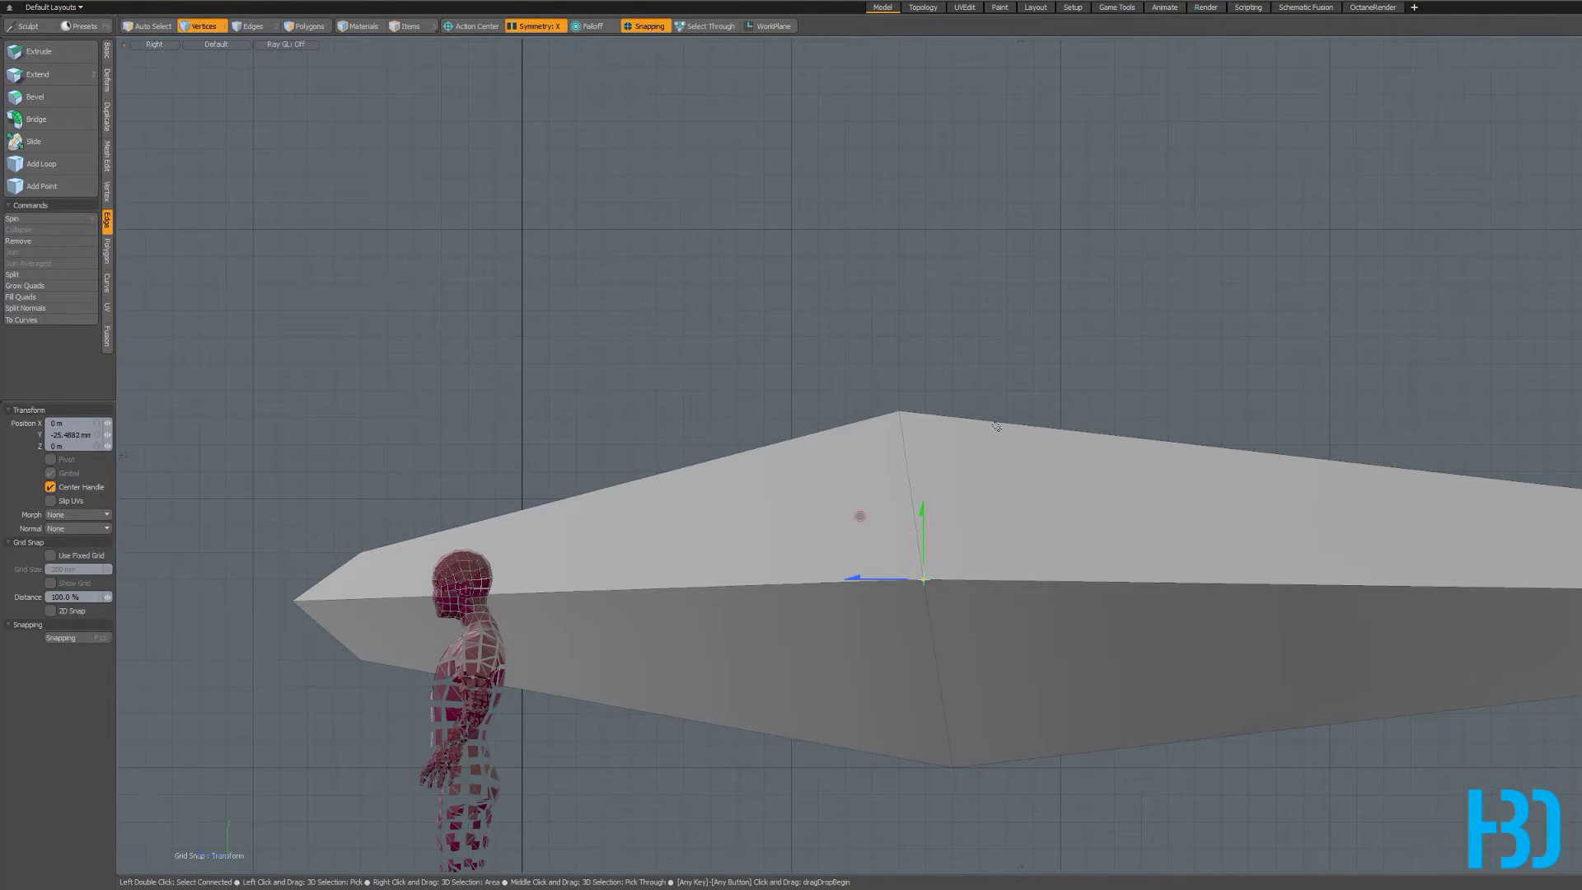
- Lower the upper middle vertices at the hull's peak by about 26 mm
{"action": "key", "text": "space"}
{"action": "left_click", "coordinate": [898, 410]}
{"action": "key", "text": "w"}
{"action": "mouse_move", "coordinate": [901, 371]}
{"action": "left_mouse_down"}
{"action": "mouse_move", "coordinate": [900, 407]}
{"action": "mouse_move", "coordinate": [900, 379]}
{"action": "left_mouse_up"}
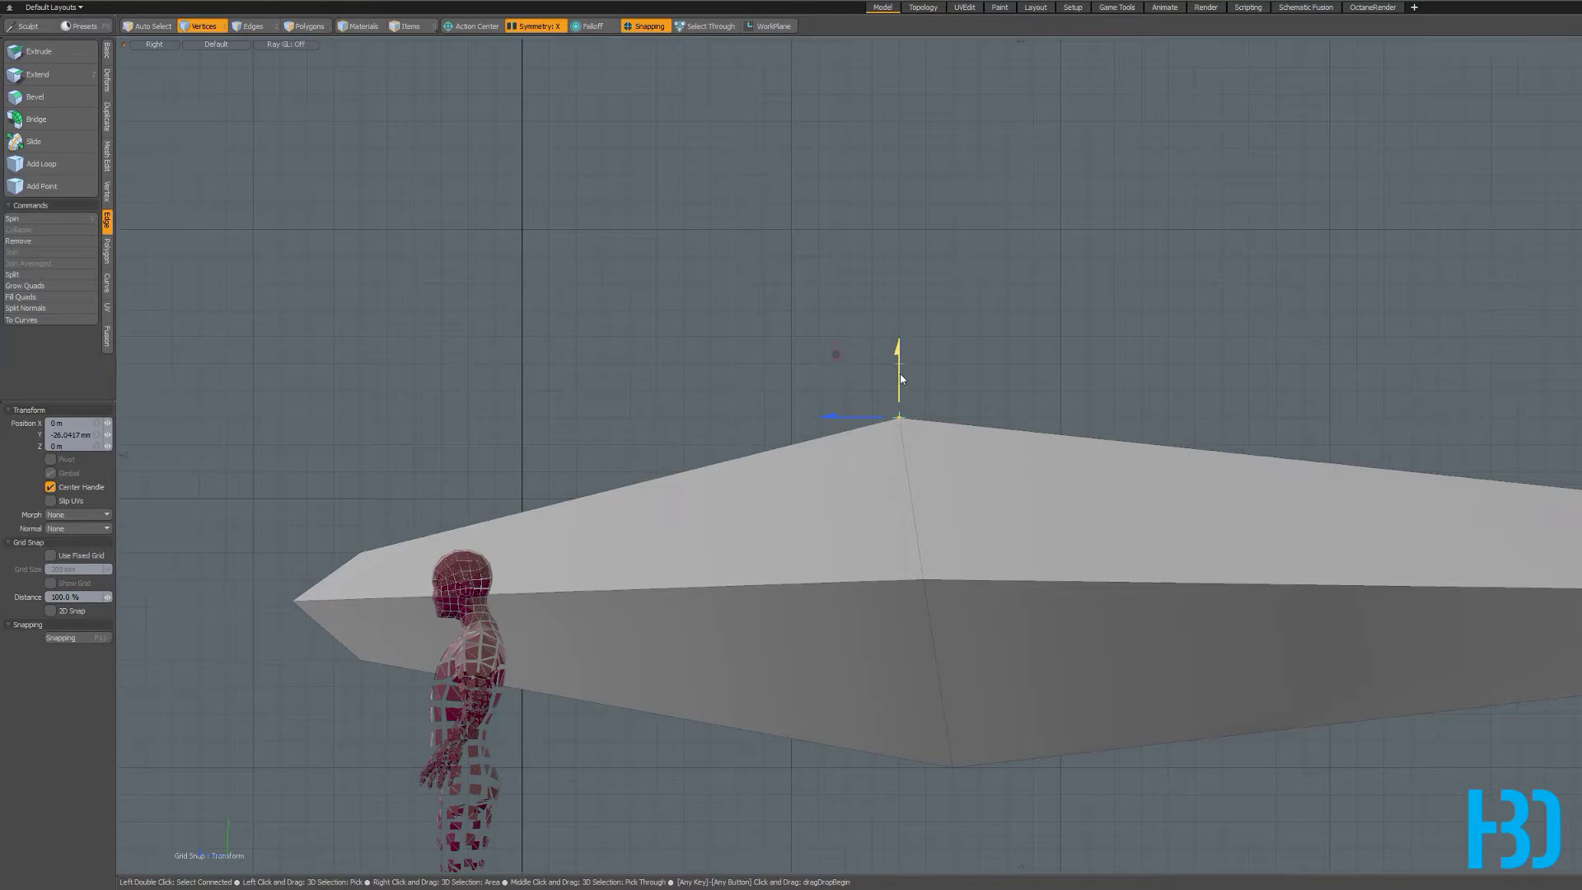
- Select all the rear-end vertices and move them about 1.475 m backward to lengthen the hull
{"action": "scroll", "coordinate": [900, 378], "scroll_direction": "down", "scroll_amount": 3}
{"action": "mouse_move", "coordinate": [1298, 569]}
{"action": "right_mouse_down"}
{"action": "mouse_move", "coordinate": [1335, 379]}
{"action": "mouse_move", "coordinate": [1392, 487]}
{"action": "mouse_move", "coordinate": [1320, 497]}
{"action": "right_mouse_up"}
{"action": "key", "text": "space"}
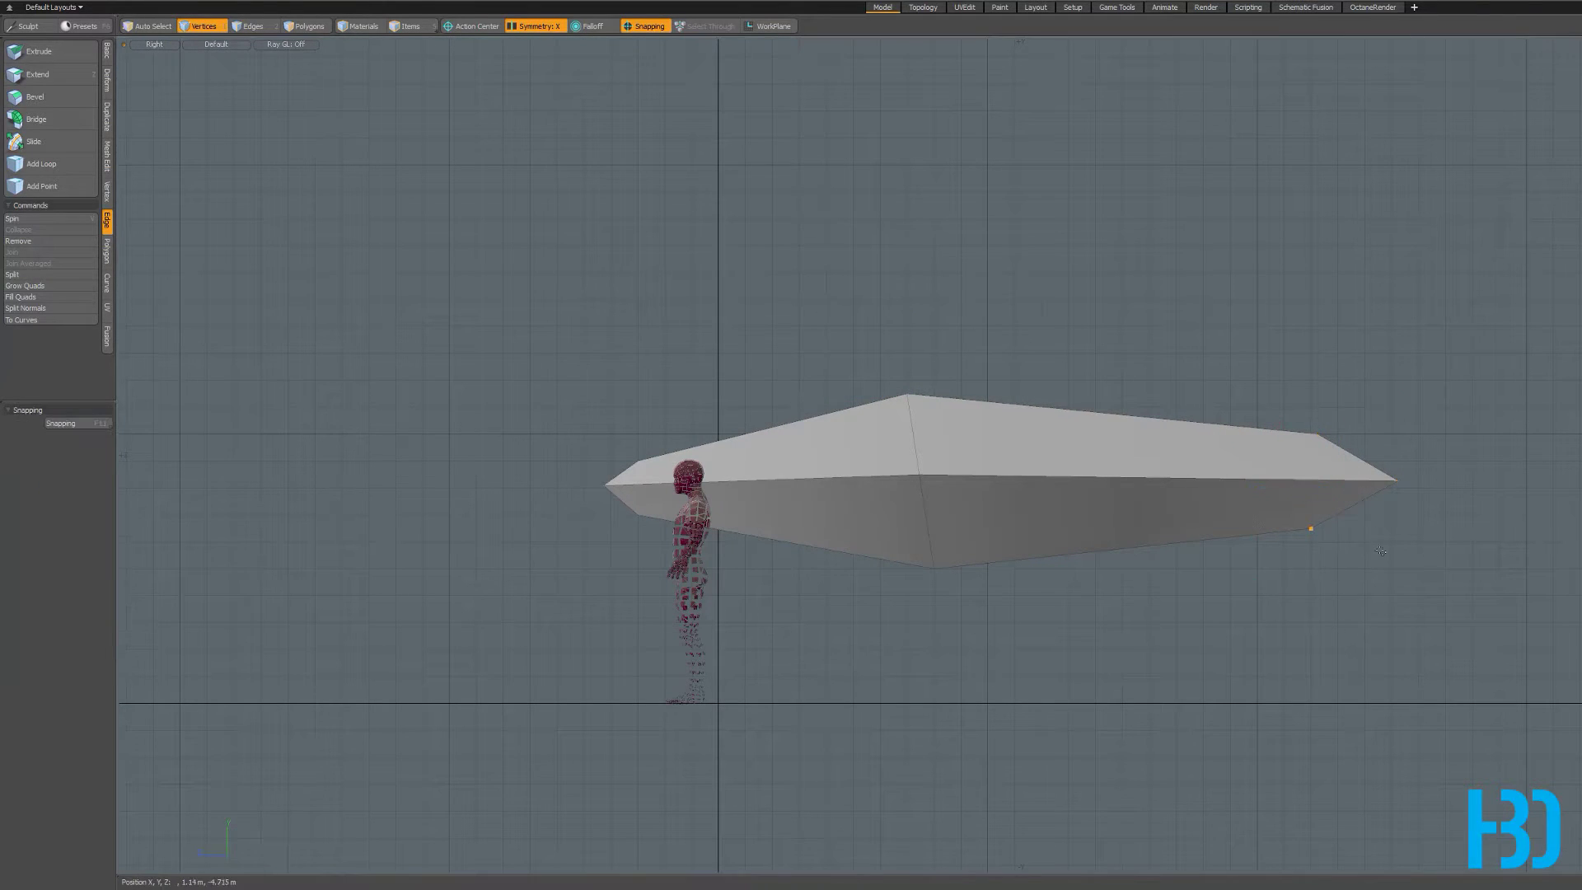
{"action": "right_click_drag", "start_coordinate": [1163, 492], "coordinate": [1336, 501]}
{"action": "key", "text": "w"}
{"action": "left_click_drag", "start_coordinate": [1364, 486], "coordinate": [1557, 482]}
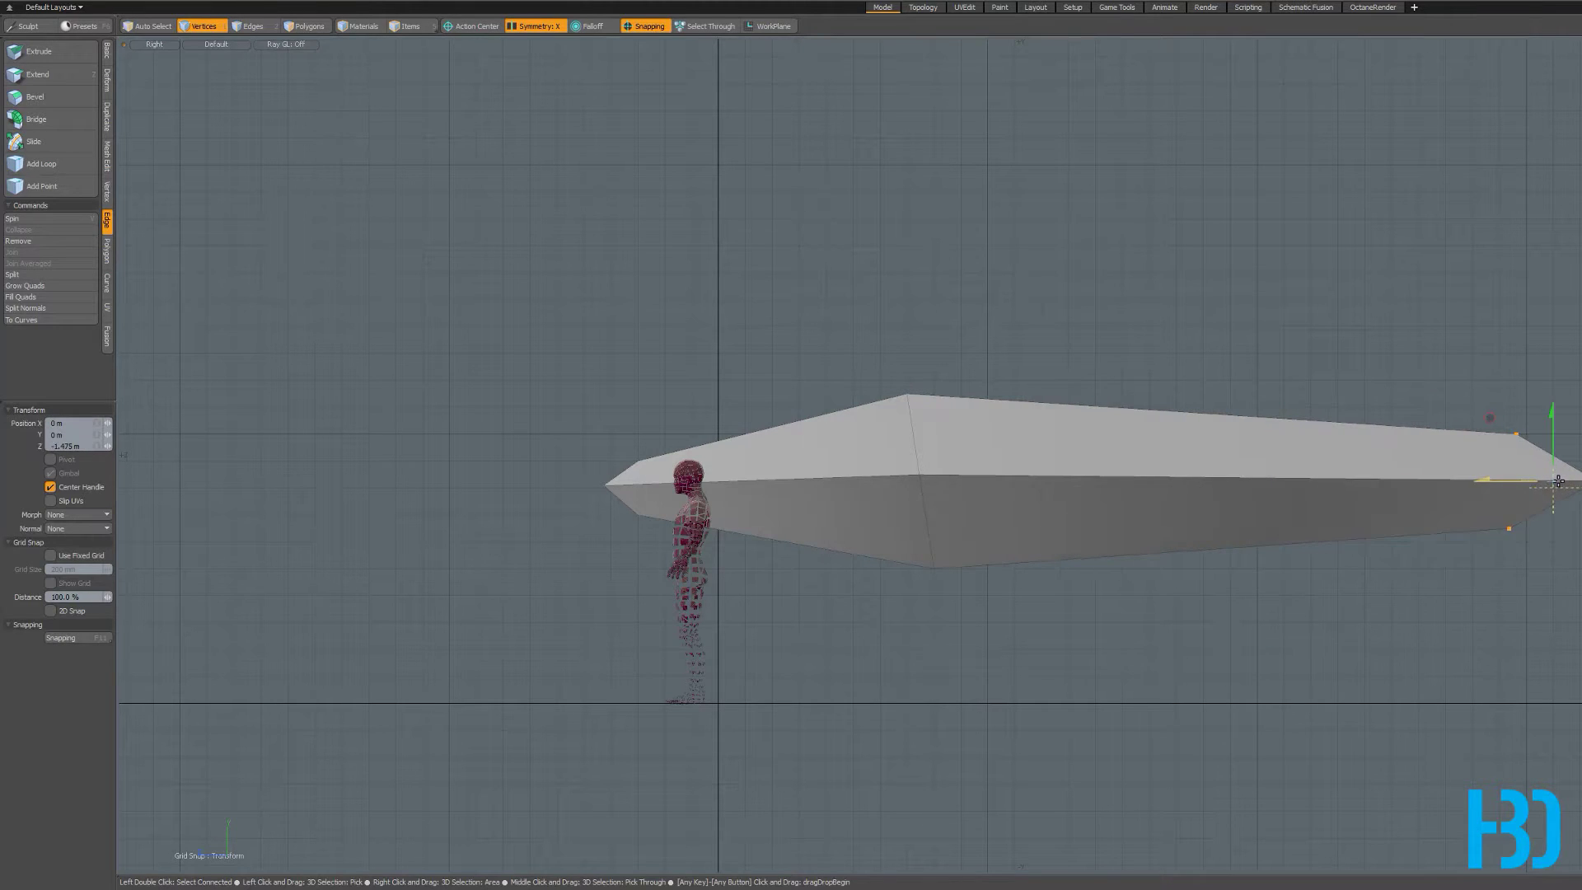
- Select the whole middle ring of vertices and move it 300 mm backward in the Right view
{"action": "key", "text": "space"}
{"action": "right_click_drag", "start_coordinate": [1131, 616], "coordinate": [1145, 527]}
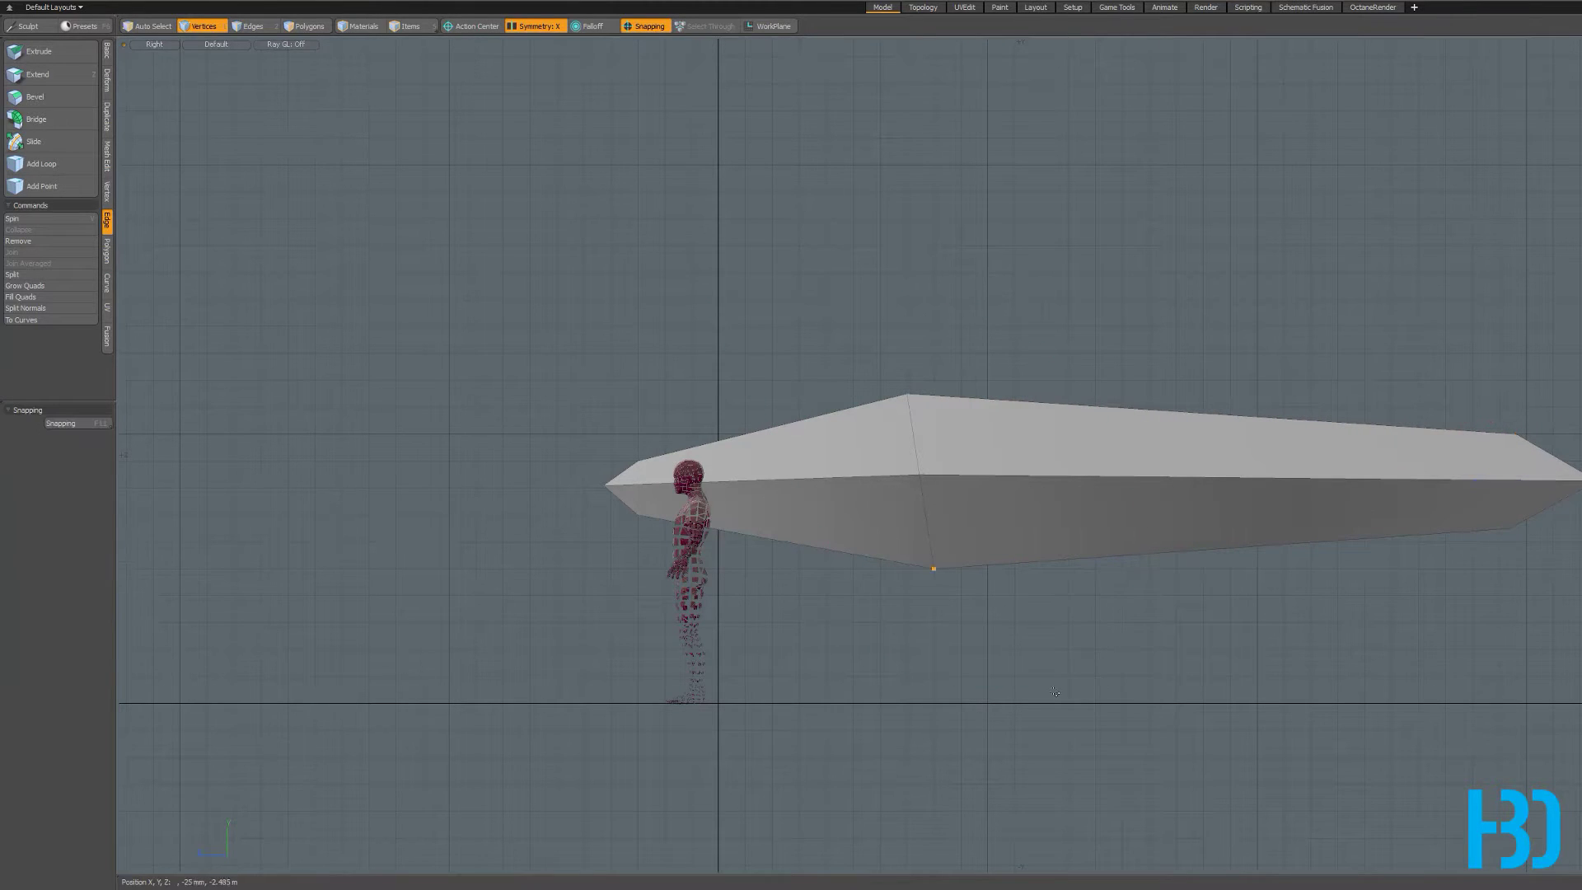
{"action": "right_click_drag", "start_coordinate": [1092, 672], "coordinate": [1089, 679]}
{"action": "key", "text": "w"}
{"action": "mouse_move", "coordinate": [924, 514]}
{"action": "left_mouse_down"}
{"action": "mouse_move", "coordinate": [1024, 514]}
{"action": "mouse_move", "coordinate": [938, 514]}
{"action": "left_mouse_up"}
{"action": "scroll", "coordinate": [981, 519], "scroll_direction": "down", "scroll_amount": 2}
- Examine the lengthened hull's proportions from the Top and Perspective views against the human reference
{"action": "key", "text": "ctrl+space"}
{"action": "left_click", "coordinate": [975, 349]}
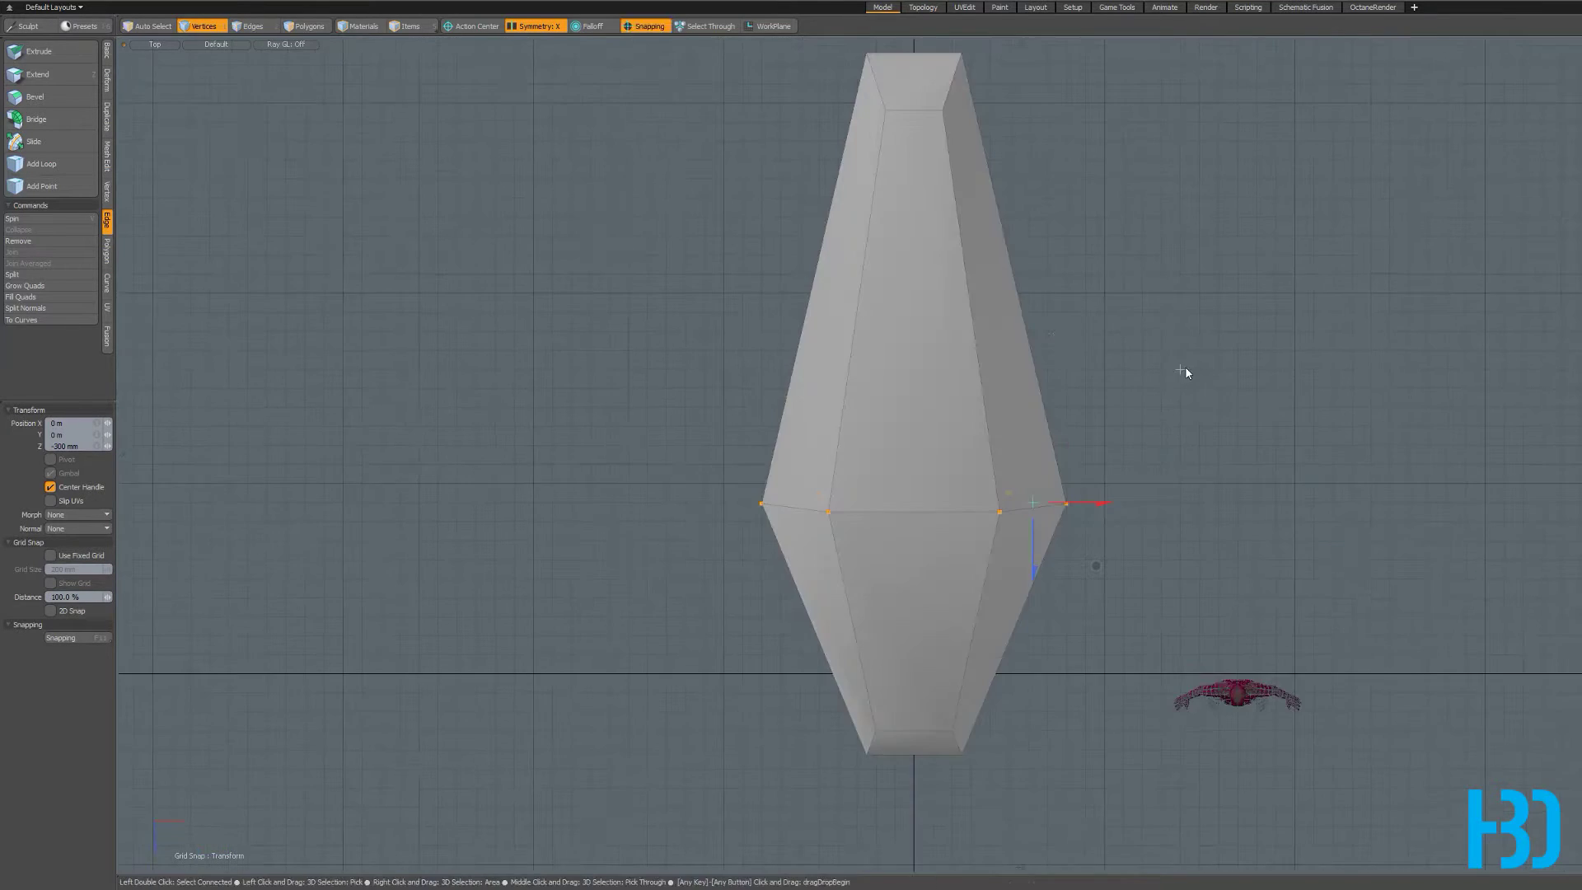
{"action": "left_click_drag", "start_coordinate": [977, 349], "coordinate": [1019, 426], "text": "alt"}
{"action": "scroll", "coordinate": [1019, 426], "scroll_direction": "down", "scroll_amount": 4}
{"action": "scroll", "coordinate": [1022, 446], "scroll_direction": "up", "scroll_amount": 2}
{"action": "left_click_drag", "start_coordinate": [1013, 363], "coordinate": [1172, 381], "text": "alt+shift"}
{"action": "scroll", "coordinate": [1207, 464], "scroll_direction": "up", "scroll_amount": 2}
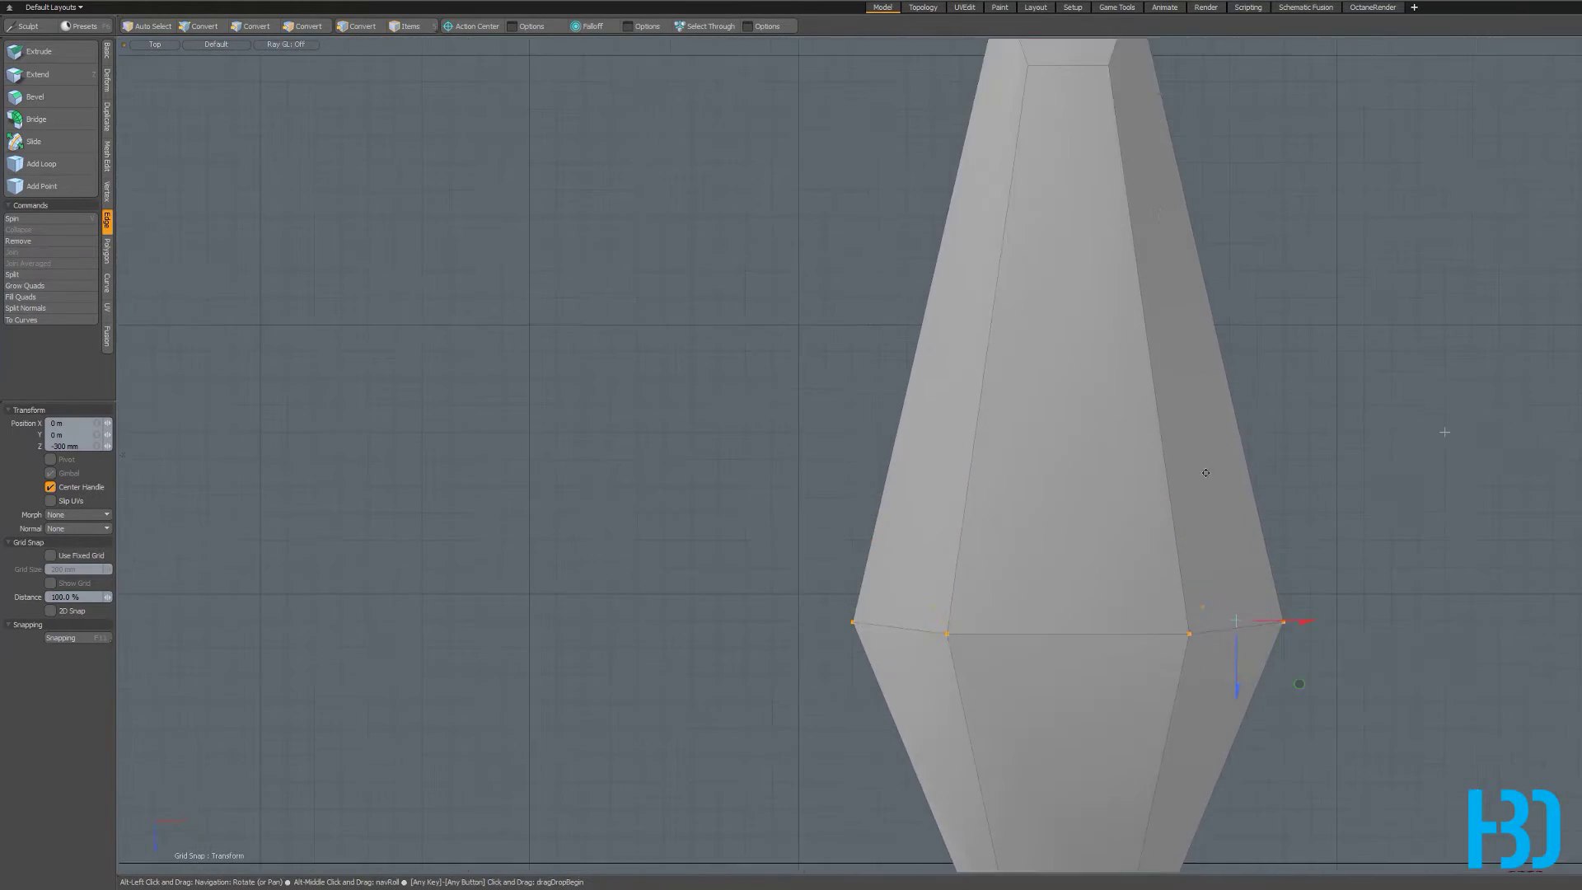
{"action": "scroll", "coordinate": [1201, 468], "scroll_direction": "down", "scroll_amount": 2}
{"action": "scroll", "coordinate": [1173, 356], "scroll_direction": "up", "scroll_amount": 1}
{"action": "key", "text": "ctrl+space"}
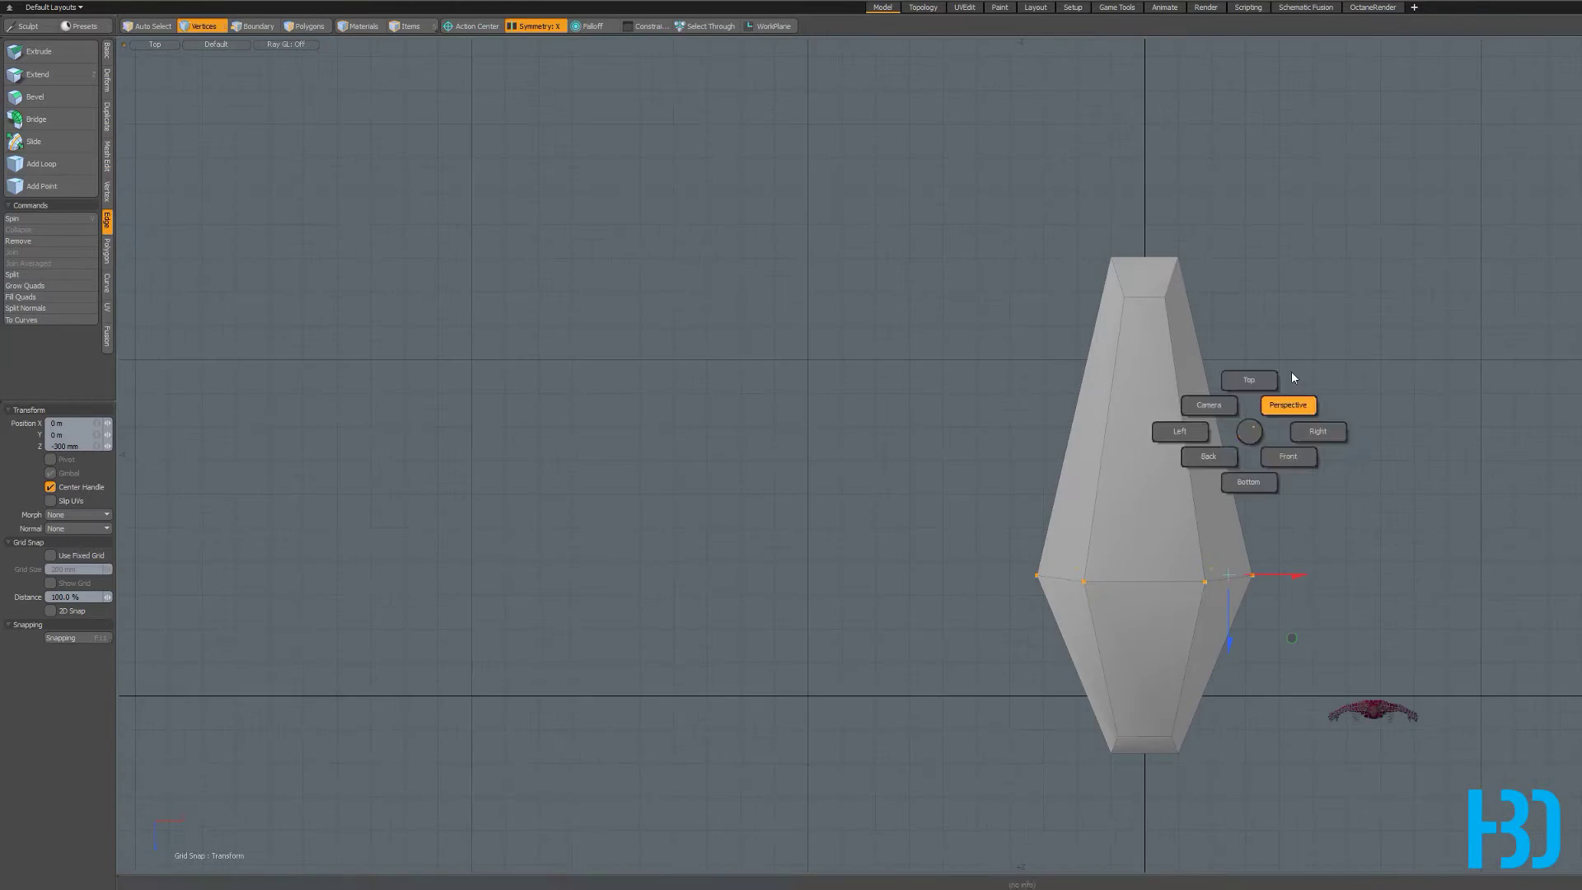
{"action": "left_click", "coordinate": [1288, 406]}
{"action": "scroll", "coordinate": [1141, 436], "scroll_direction": "up", "scroll_amount": 2}
{"action": "left_click_drag", "start_coordinate": [1141, 436], "coordinate": [1021, 399], "text": "alt"}
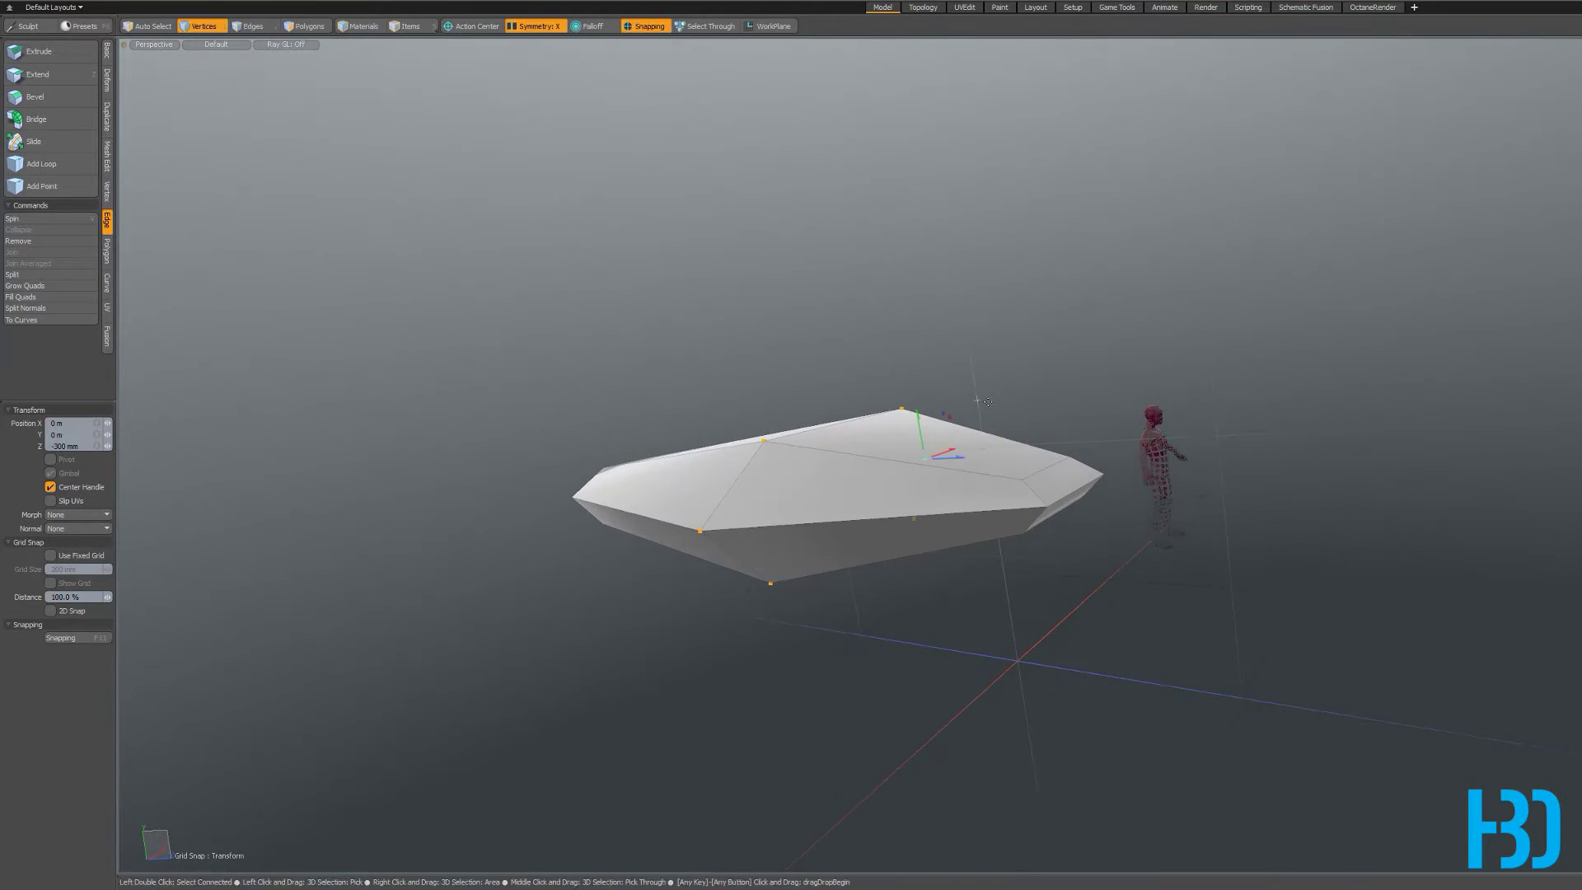
- Move the upper middle vertices up and backward in the Right view to line up above the widest side vertices
{"action": "key", "text": "ctrl+space"}
{"action": "left_click", "coordinate": [1089, 403]}
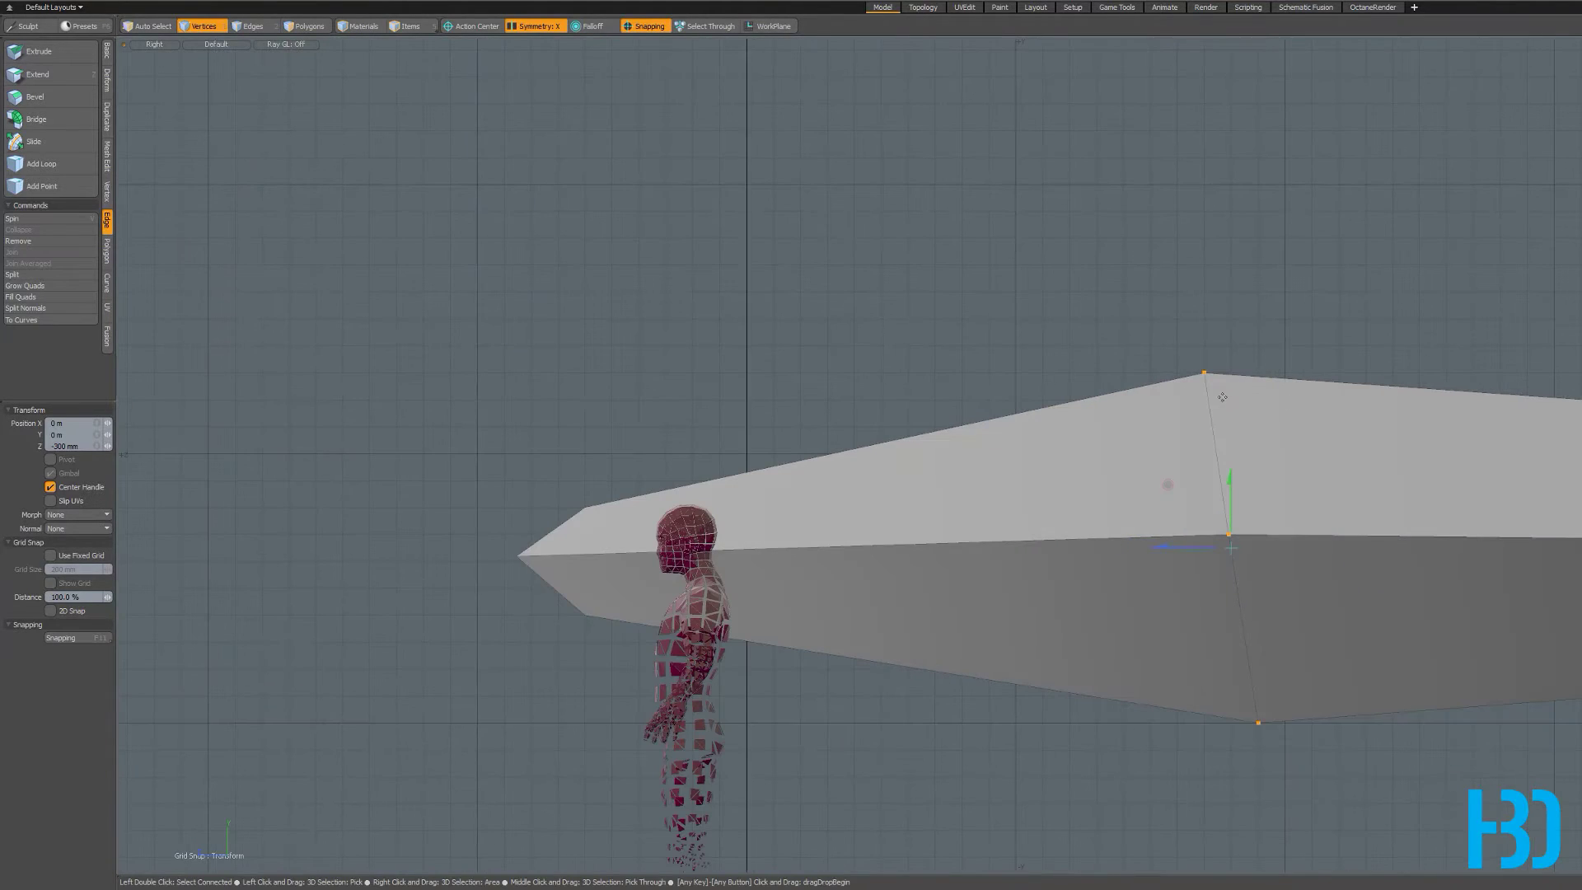
{"action": "left_click", "coordinate": [1221, 397]}
{"action": "left_click_drag", "start_coordinate": [1201, 353], "coordinate": [1226, 273]}
{"action": "scroll", "coordinate": [1278, 664], "scroll_direction": "down", "scroll_amount": 3}
{"action": "scroll", "coordinate": [1277, 664], "scroll_direction": "up", "scroll_amount": 3}
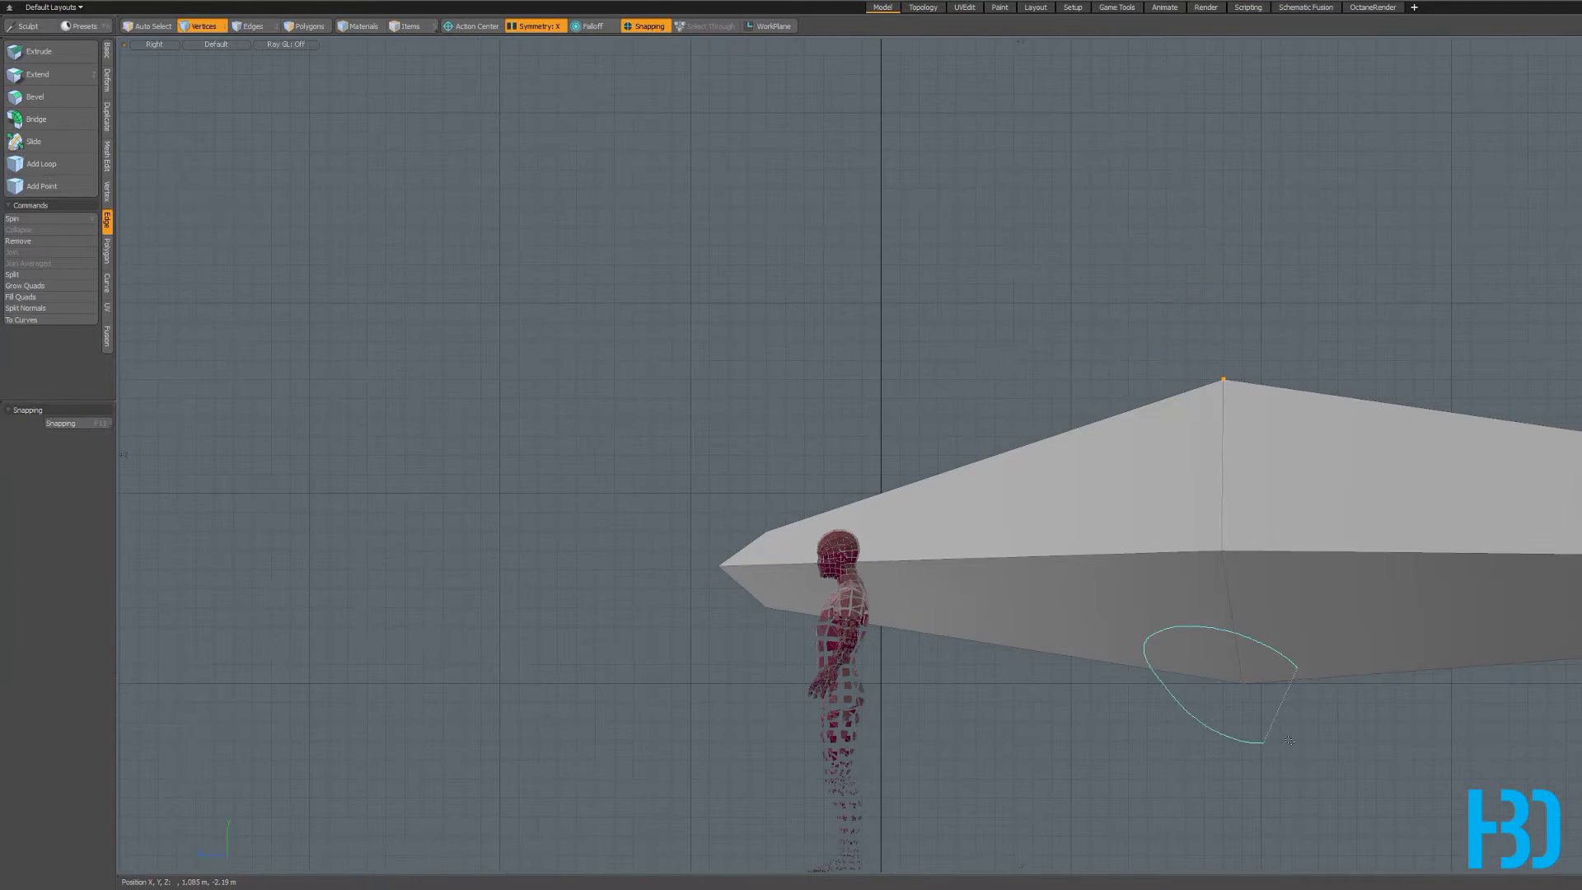
- Move the lower middle vertices 100 mm forward under the widest side vertices, and pull them down to deepen the belly
{"action": "left_click", "coordinate": [1228, 686]}
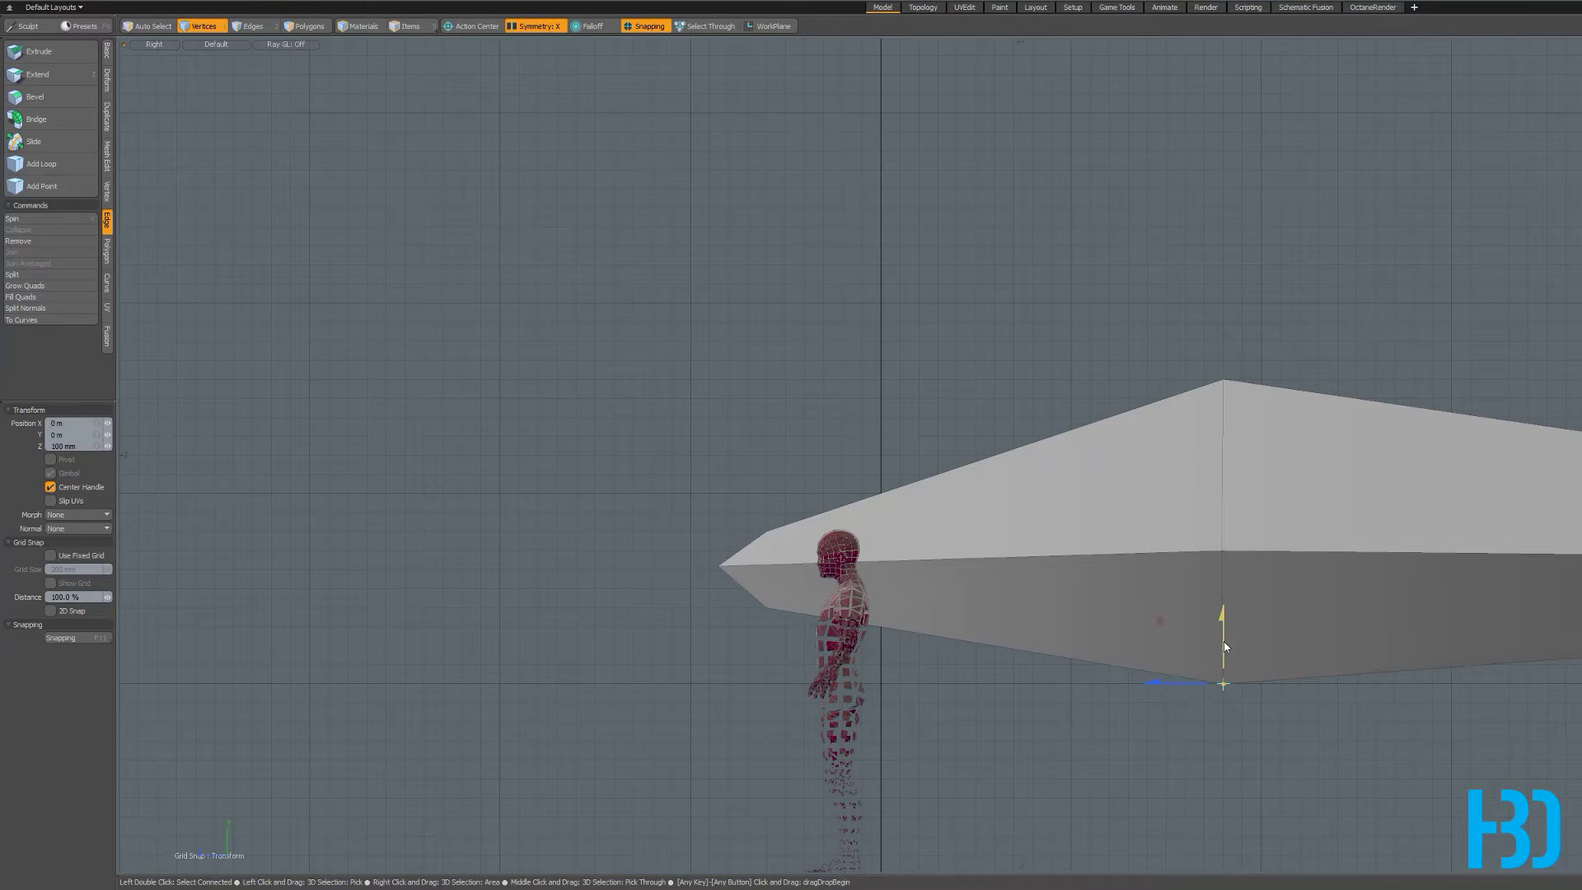
{"action": "left_click_drag", "start_coordinate": [1224, 647], "coordinate": [1217, 696]}
{"action": "scroll", "coordinate": [1201, 599], "scroll_direction": "down", "scroll_amount": 3}
{"action": "scroll", "coordinate": [1200, 566], "scroll_direction": "up", "scroll_amount": 3}
- Try a vertical move of the widest side vertices at the hull's middle
{"action": "mouse_move", "coordinate": [1286, 570]}
{"action": "right_mouse_down"}
{"action": "mouse_move", "coordinate": [1252, 631]}
{"action": "mouse_move", "coordinate": [1273, 602]}
{"action": "right_mouse_up"}
{"action": "key", "text": "w"}
{"action": "mouse_move", "coordinate": [1224, 531]}
{"action": "left_mouse_down"}
{"action": "mouse_move", "coordinate": [1225, 547]}
{"action": "mouse_move", "coordinate": [1224, 532]}
{"action": "left_mouse_up"}
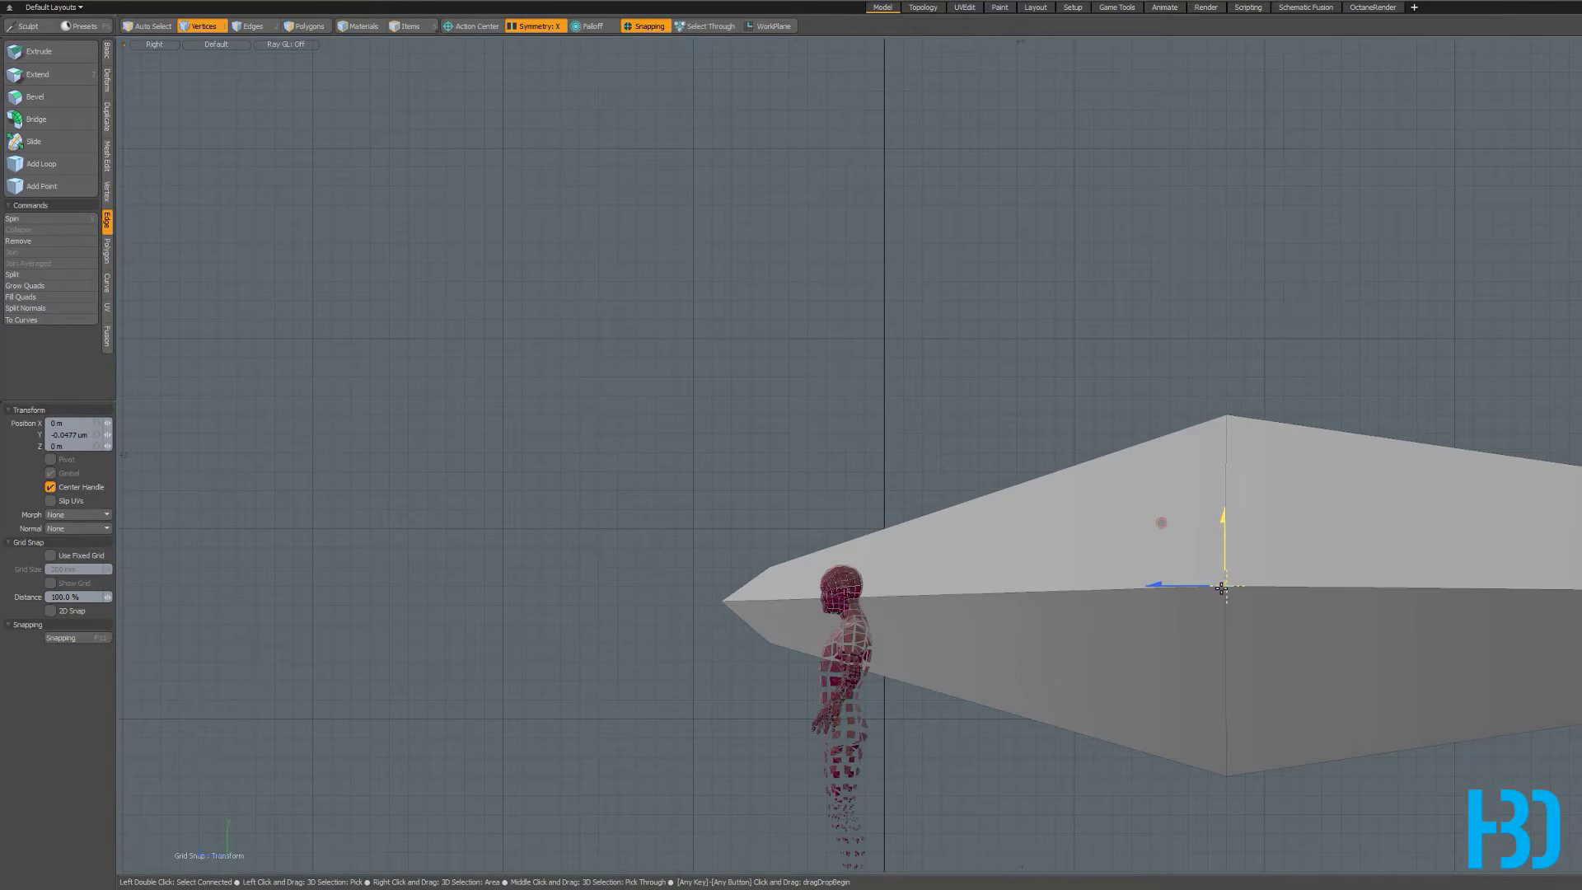
- Return to the Perspective view and switch to edge selection with the hull's side in sight
{"action": "key", "text": "ctrl+space"}
{"action": "left_click", "coordinate": [1266, 501]}
{"action": "scroll", "coordinate": [1013, 568], "scroll_direction": "down", "scroll_amount": 3}
{"action": "left_click_drag", "start_coordinate": [1061, 563], "coordinate": [950, 592], "text": "alt"}
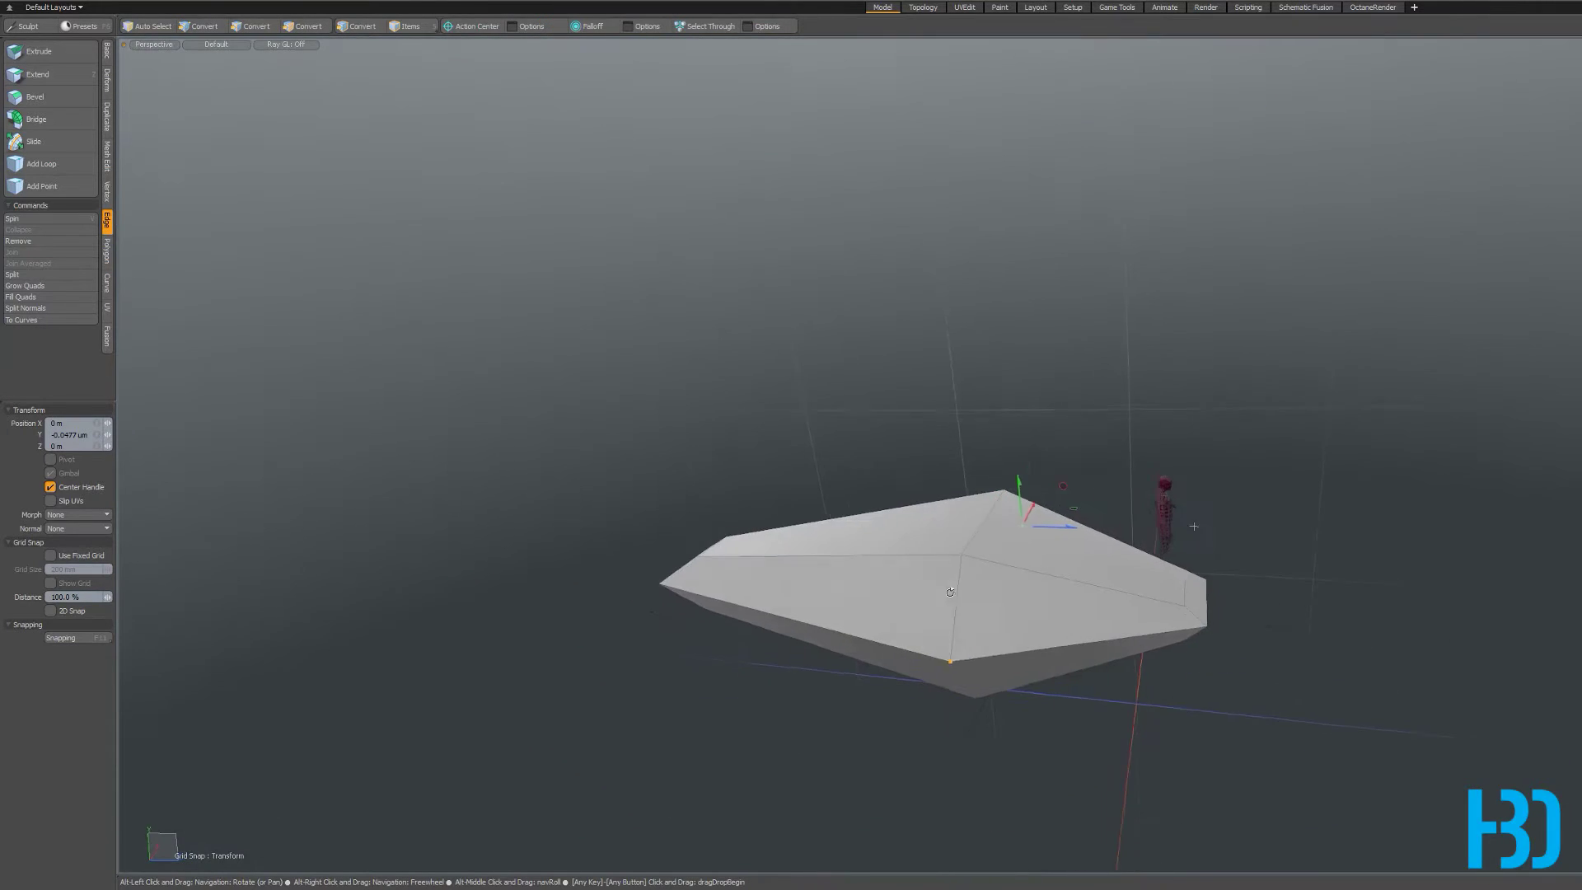
{"action": "left_click_drag", "start_coordinate": [1008, 653], "coordinate": [1018, 424], "text": "alt+shift"}
{"action": "left_click_drag", "start_coordinate": [758, 442], "coordinate": [898, 491], "text": "alt"}
{"action": "key", "text": "2"}
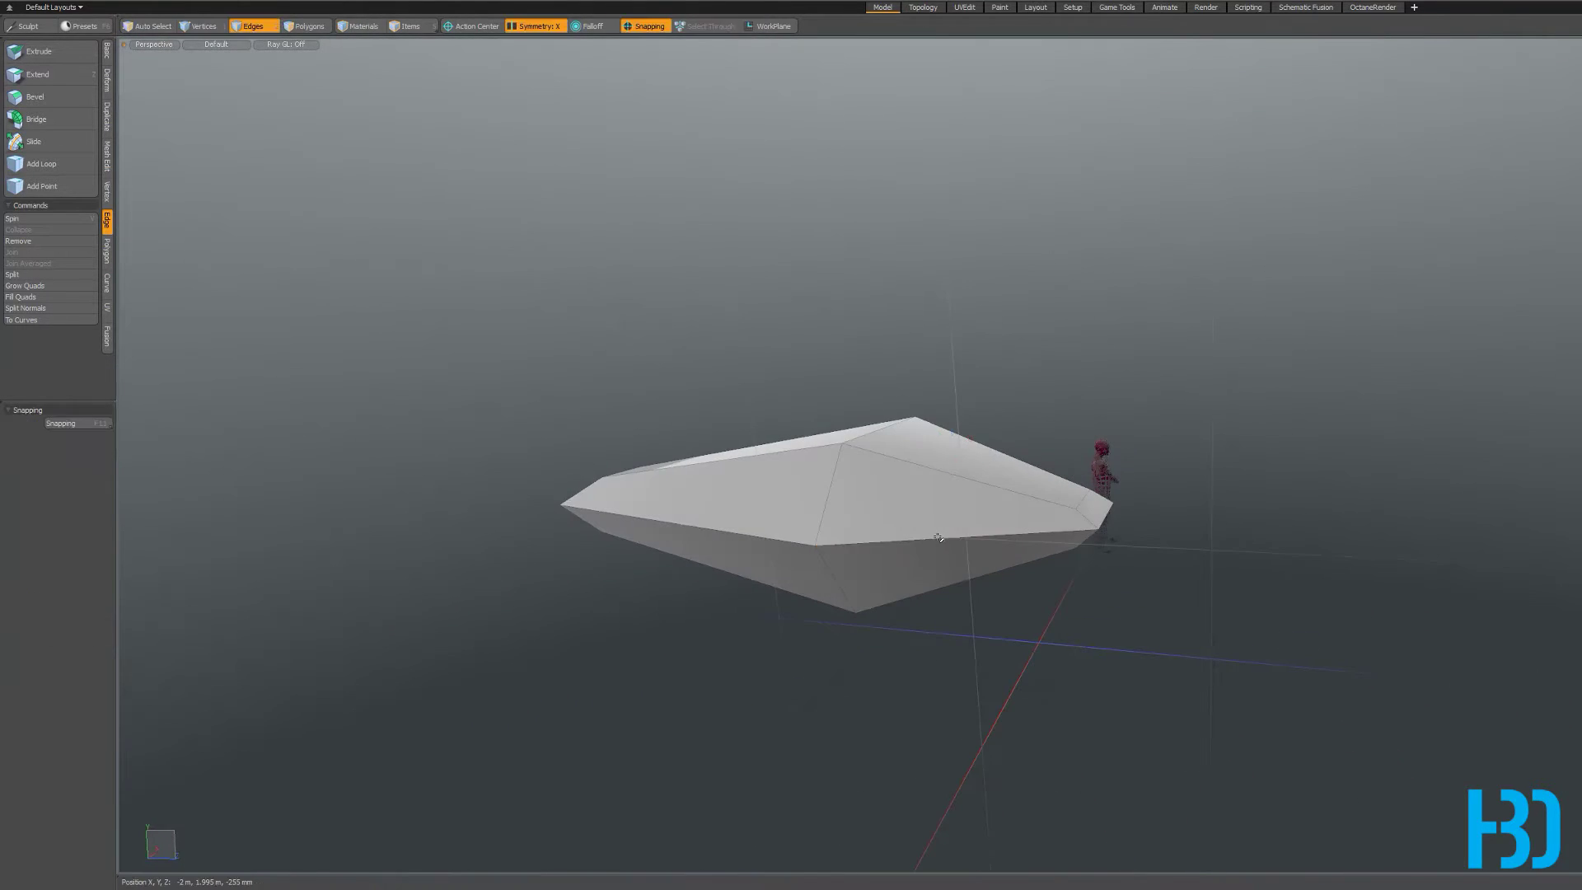
- Bevel the edge loop around the hull's widest line with a 100 mm inset and drop the tool and selection
{"action": "left_click_drag", "start_coordinate": [947, 544], "coordinate": [993, 657], "text": "alt"}
{"action": "left_click", "coordinate": [44, 110]}
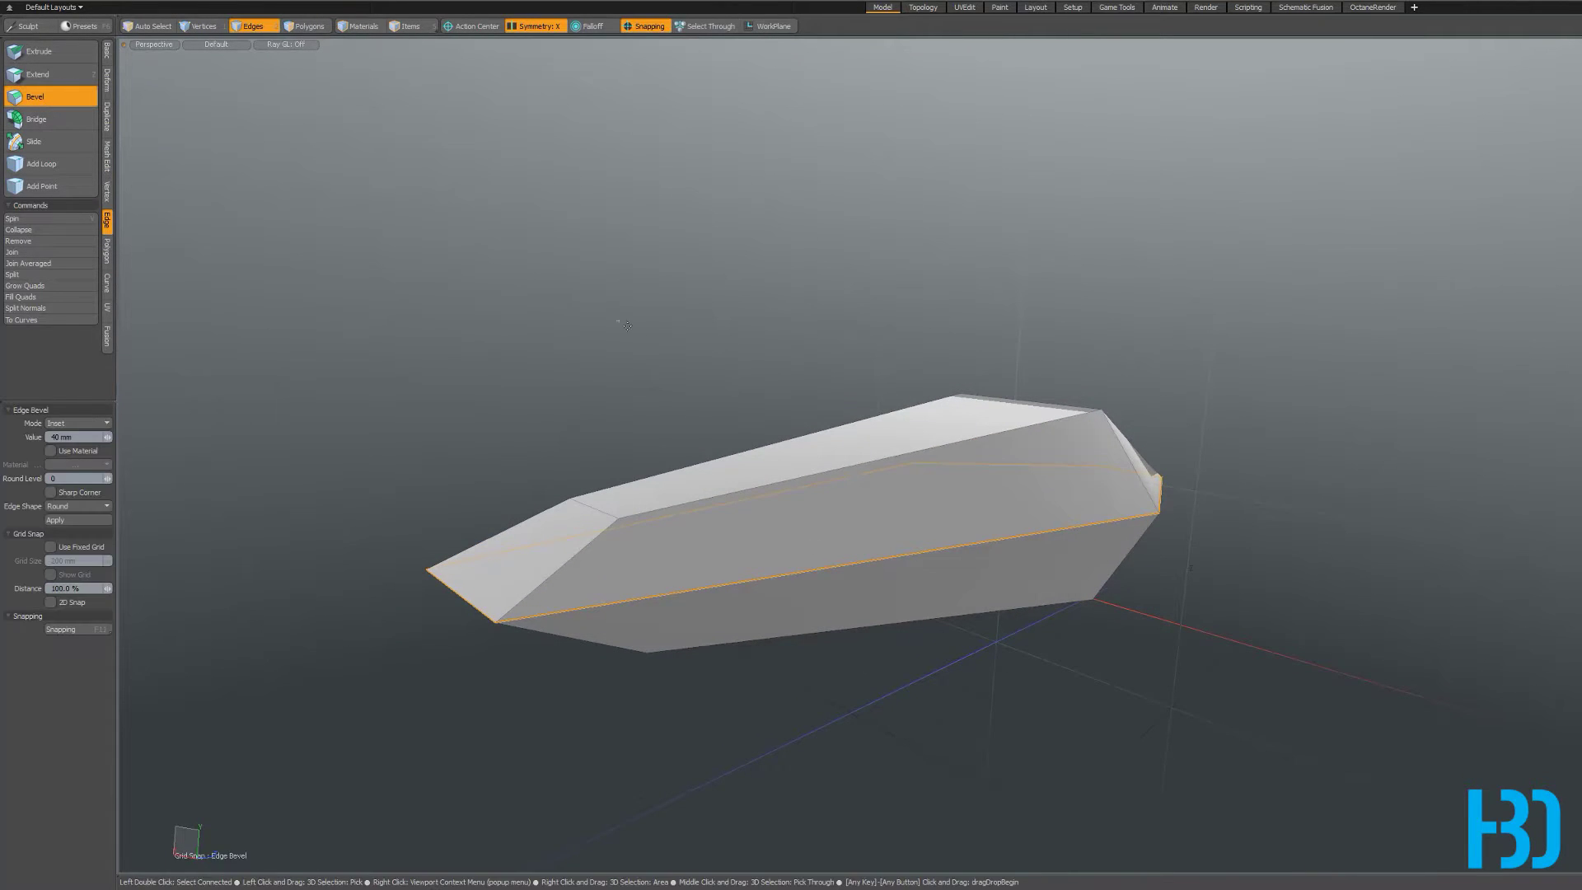
{"action": "scroll", "coordinate": [820, 383], "scroll_direction": "up", "scroll_amount": 3}
{"action": "left_click_drag", "start_coordinate": [971, 452], "coordinate": [1125, 415], "text": "alt"}
{"action": "scroll", "coordinate": [1125, 415], "scroll_direction": "down", "scroll_amount": 3}
{"action": "left_click_drag", "start_coordinate": [815, 328], "coordinate": [791, 360], "text": "alt"}
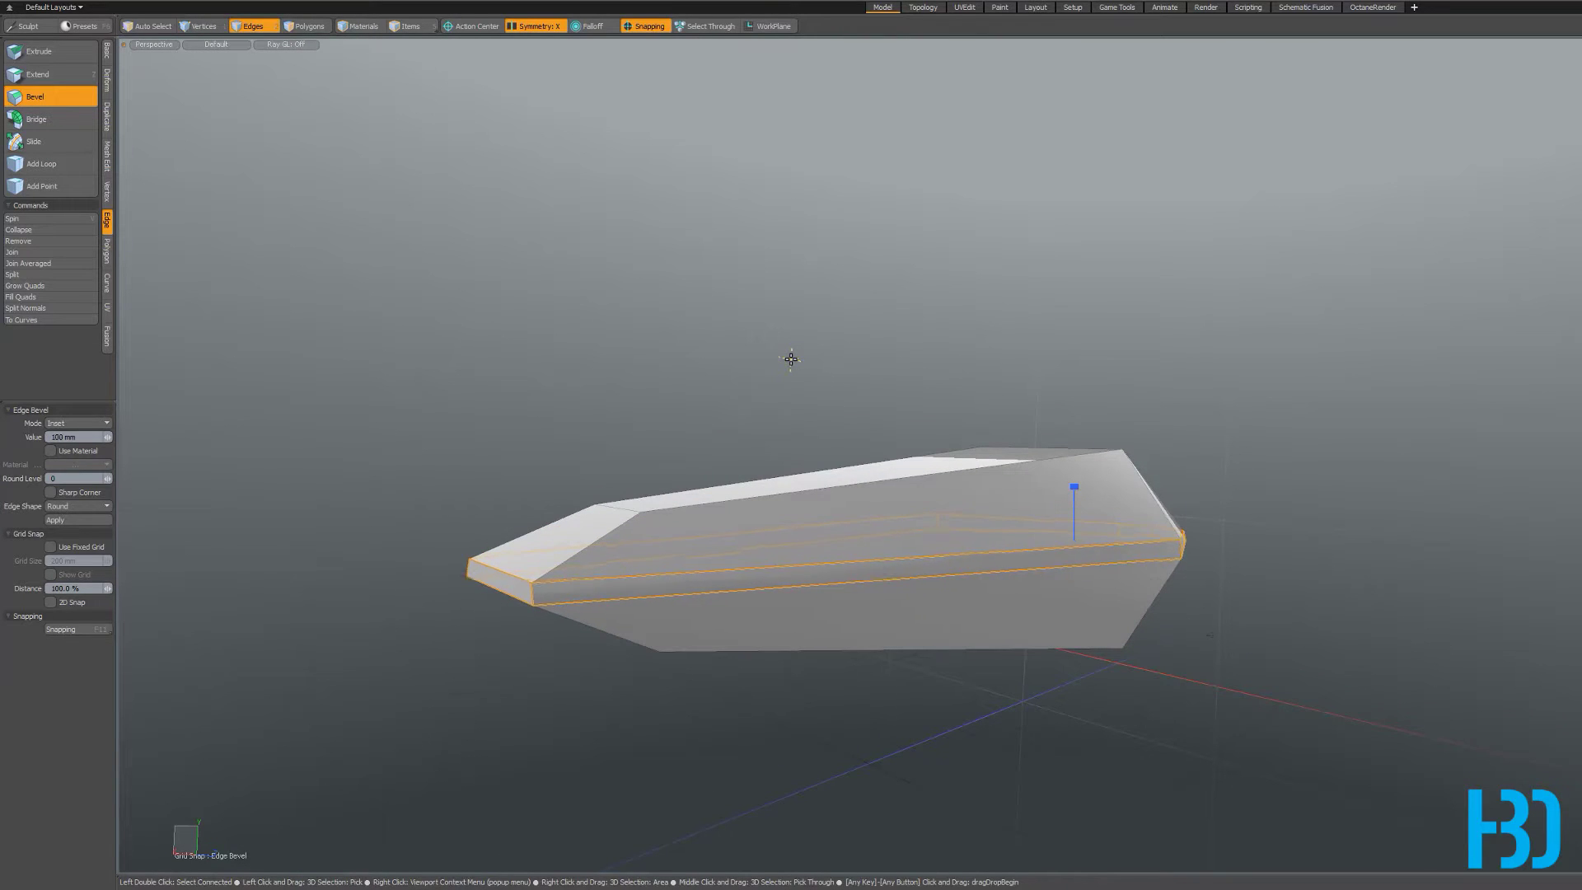
{"action": "left_click_drag", "start_coordinate": [791, 359], "coordinate": [1145, 451], "text": "alt"}
{"action": "key", "text": "space"}
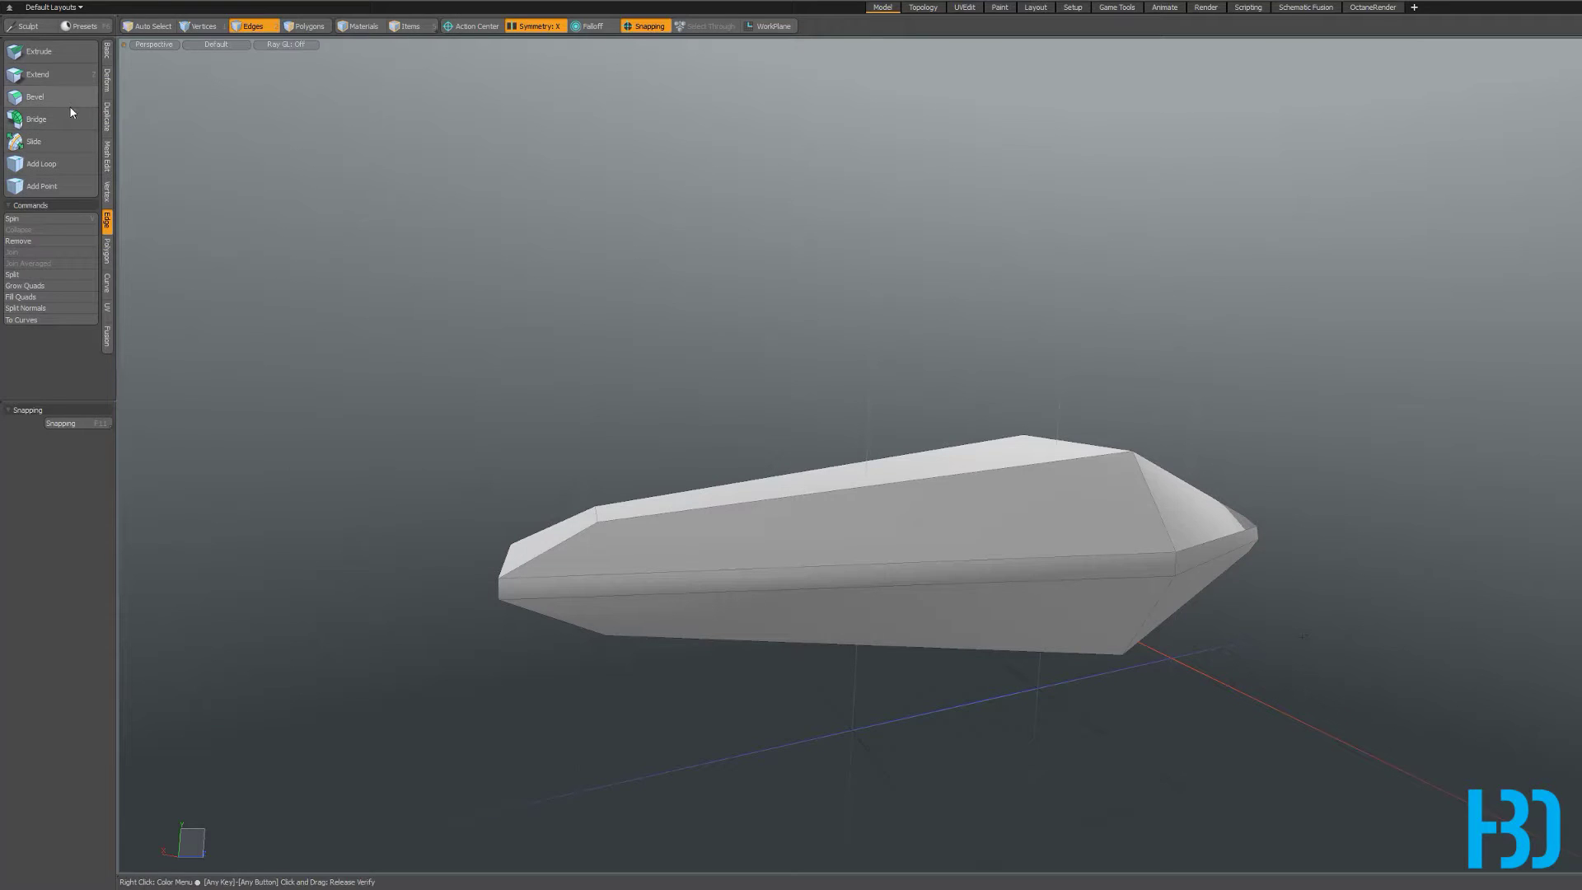
- Compare the hull's faceted shape with its smooth subdivision preview from several angles
{"action": "left_click_drag", "start_coordinate": [1096, 511], "coordinate": [1332, 408], "text": "alt"}
{"action": "key", "text": "Tab"}
{"action": "left_click_drag", "start_coordinate": [865, 518], "coordinate": [1509, 478], "text": "alt"}
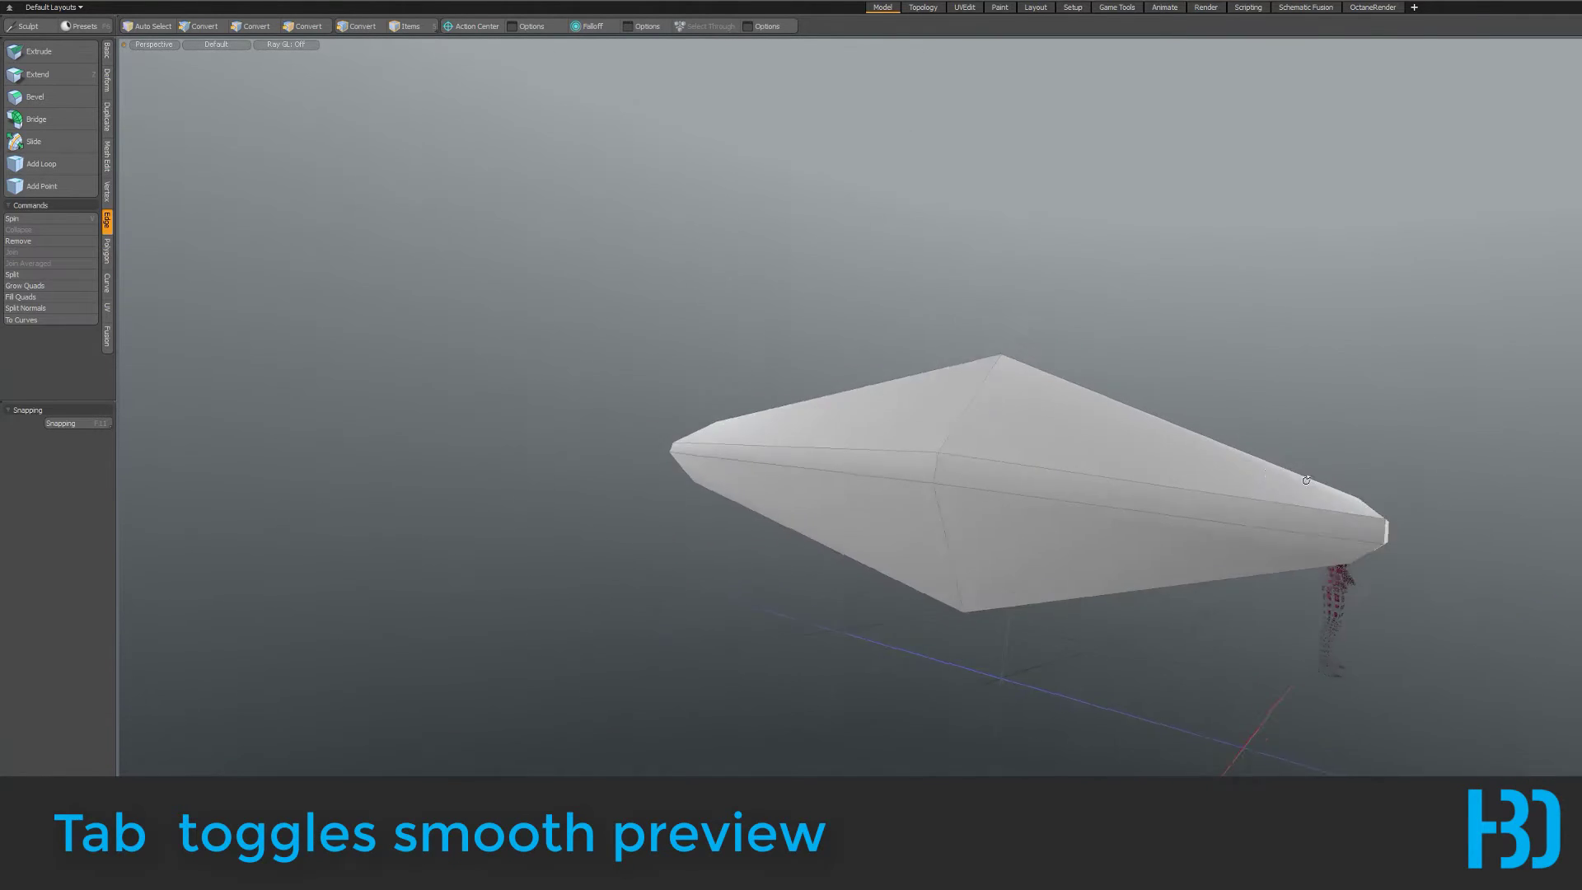
{"action": "left_click_drag", "start_coordinate": [842, 386], "coordinate": [583, 554], "text": "alt"}
{"action": "key", "text": "Tab"}
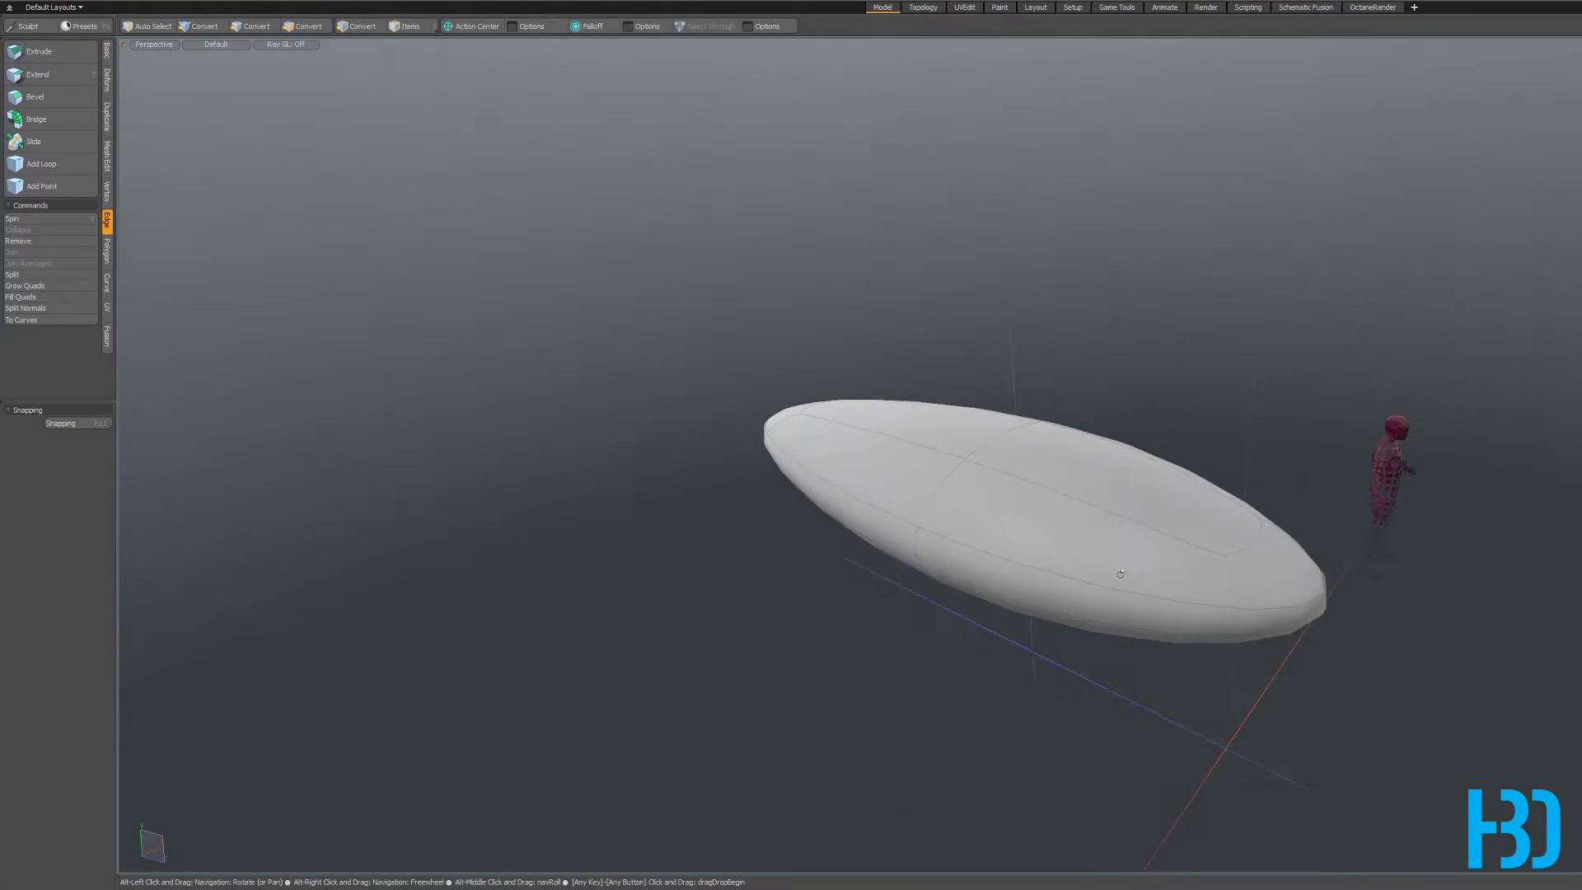
{"action": "left_click_drag", "start_coordinate": [1153, 536], "coordinate": [1218, 512], "text": "alt"}
{"action": "key", "text": "Tab"}
{"action": "key", "text": "Tab"}
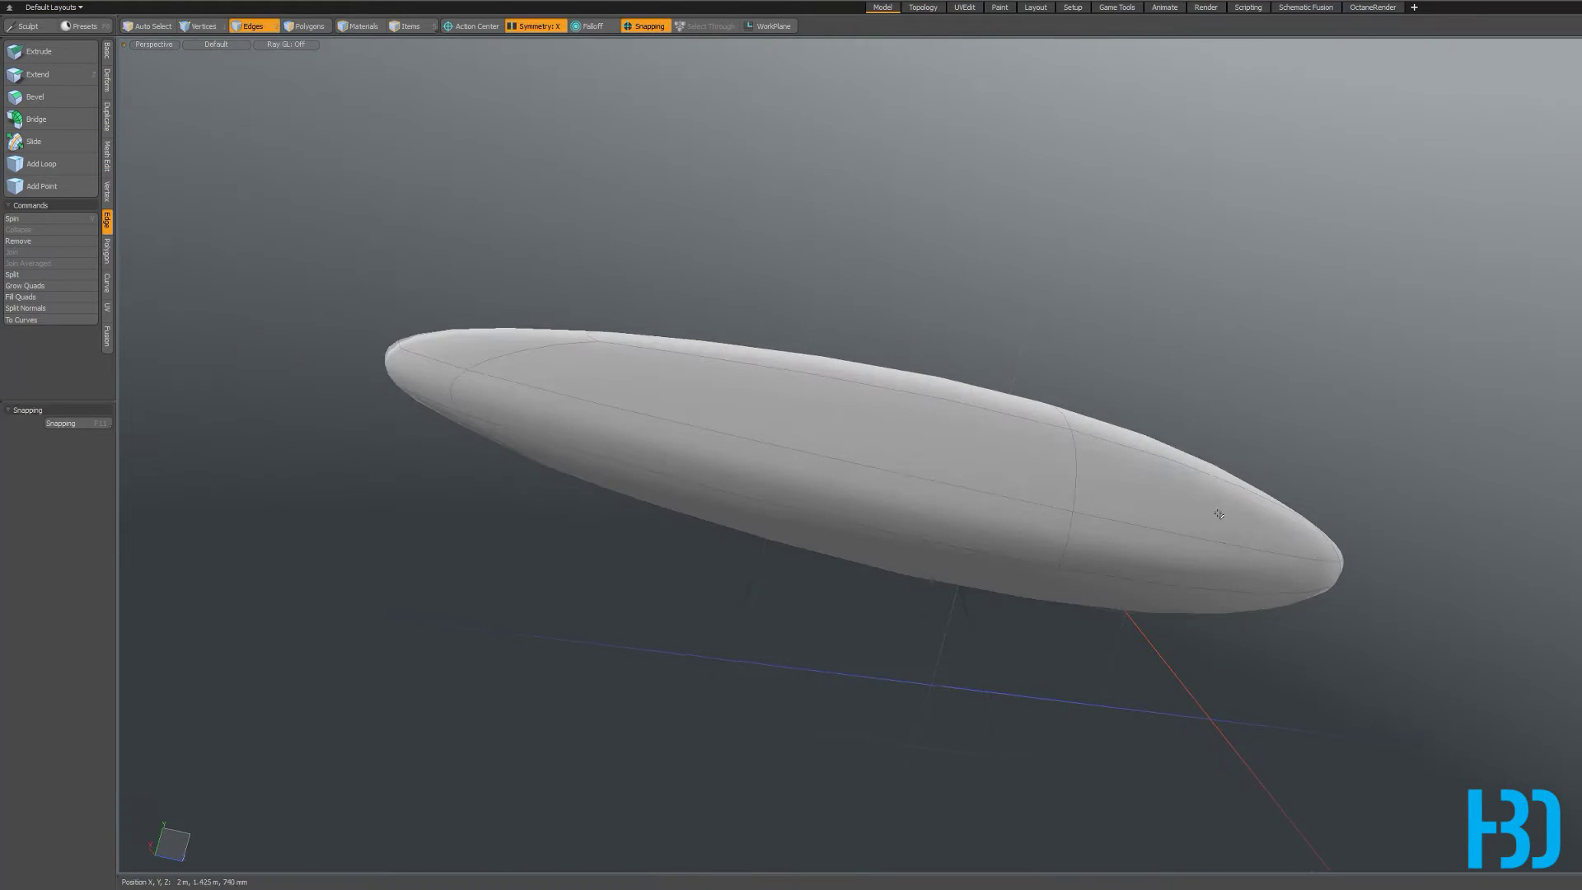
{"action": "left_click_drag", "start_coordinate": [1120, 527], "coordinate": [1080, 166], "text": "alt"}
{"action": "key", "text": "Tab"}
{"action": "key", "text": "Tab"}
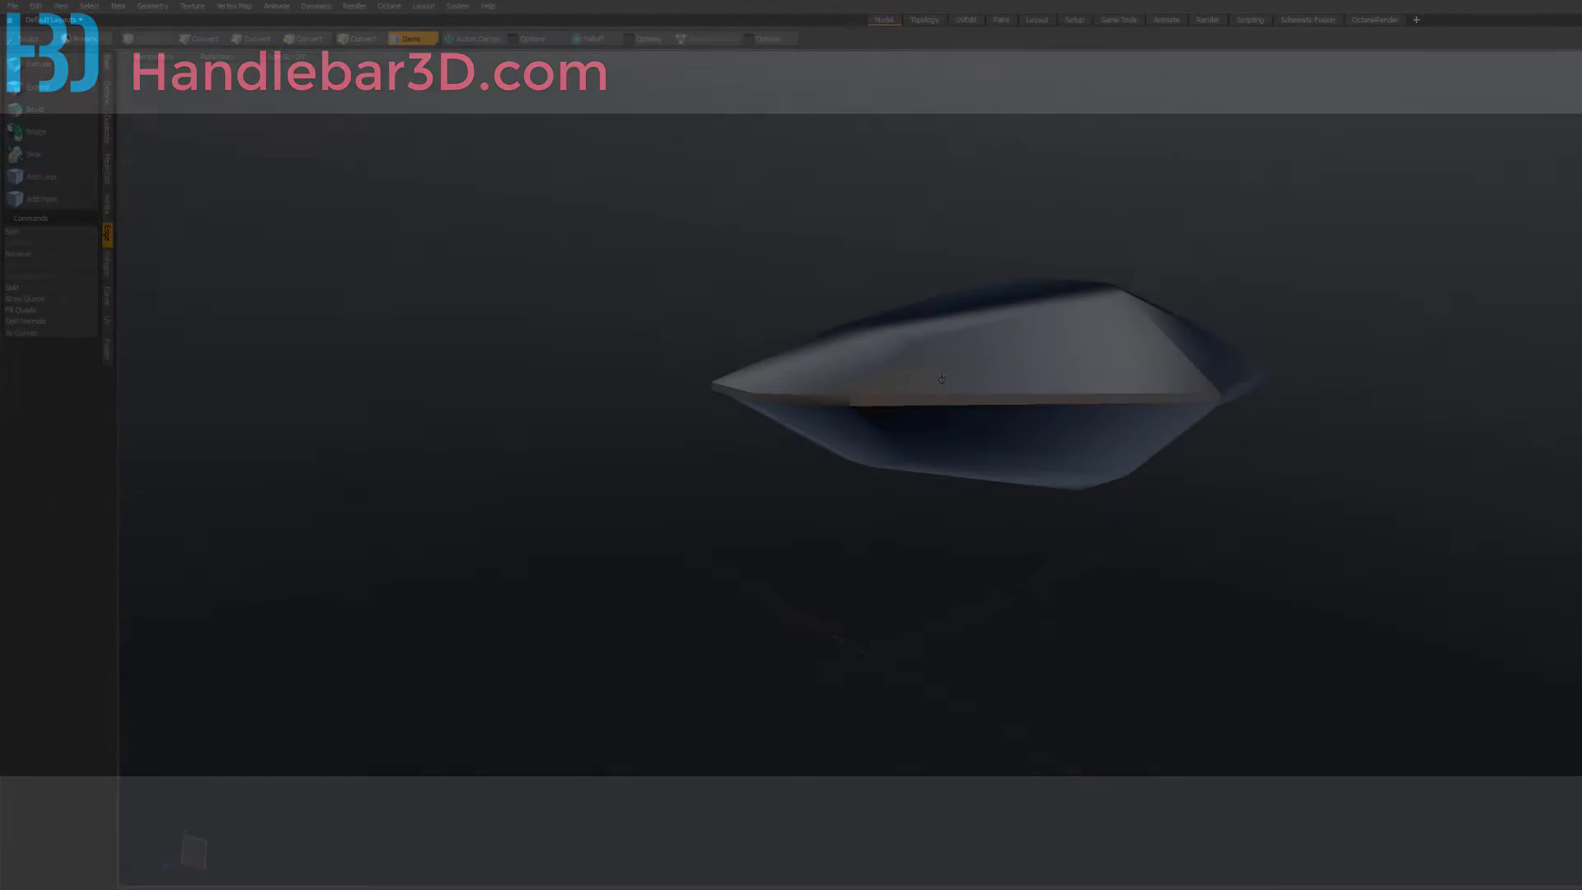
- In the Right view, move the front tip vertices up 24 mm and the widest side vertices down 32 mm to level the side band
{"action": "left_click_drag", "start_coordinate": [941, 379], "coordinate": [1147, 485], "text": "alt"}
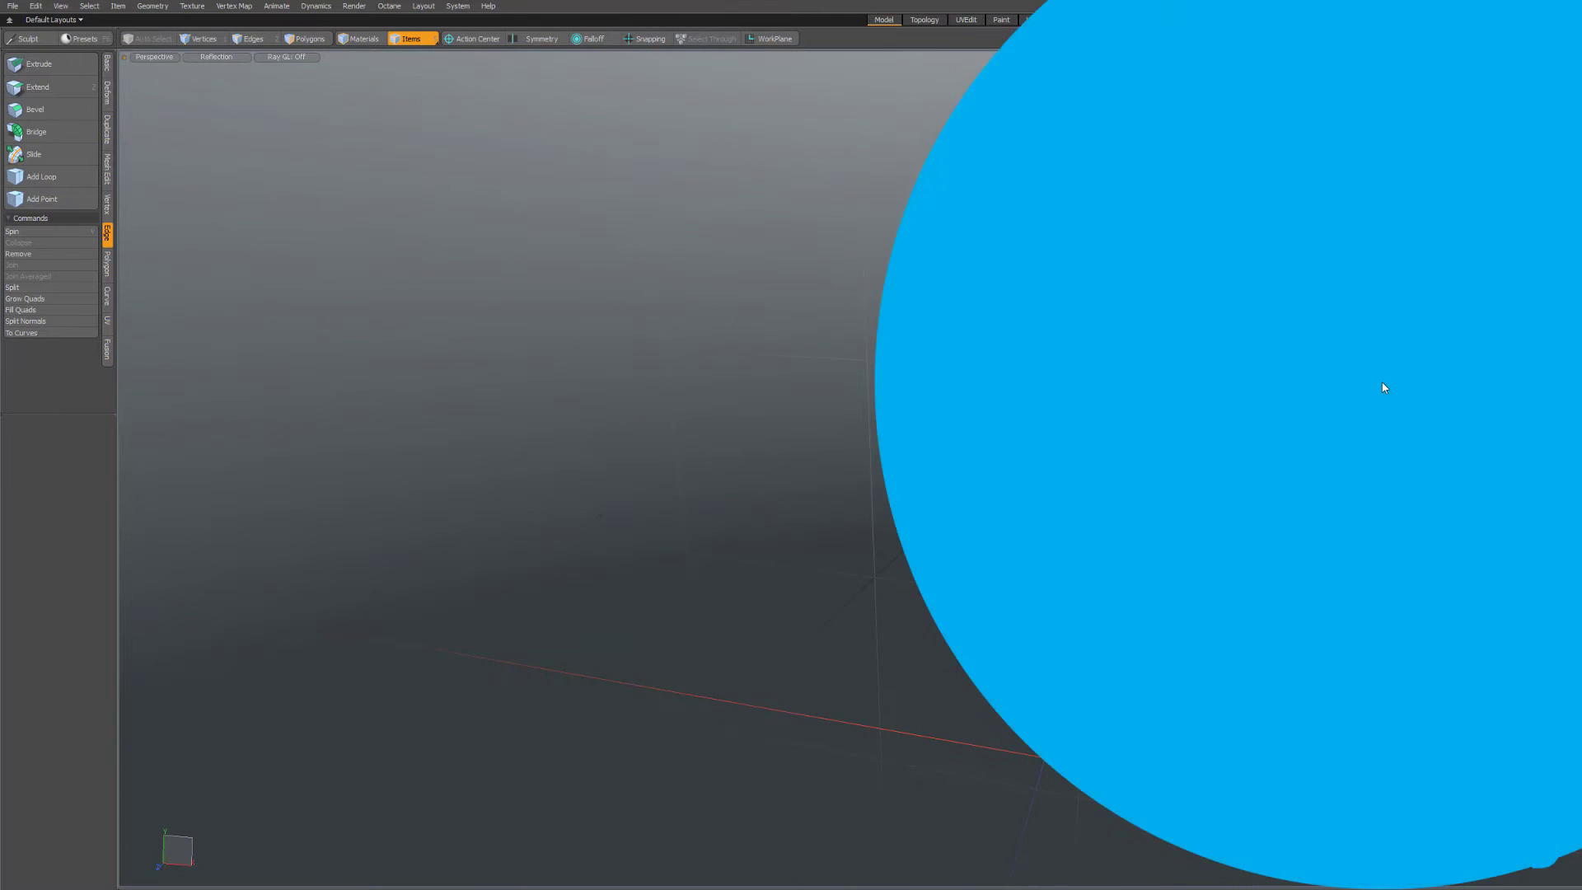
{"action": "left_click_drag", "start_coordinate": [893, 400], "coordinate": [858, 432], "text": "alt"}
{"action": "left_click_drag", "start_coordinate": [1072, 401], "coordinate": [1248, 240], "text": "alt"}
{"action": "left_click_drag", "start_coordinate": [959, 532], "coordinate": [920, 442], "text": "alt"}
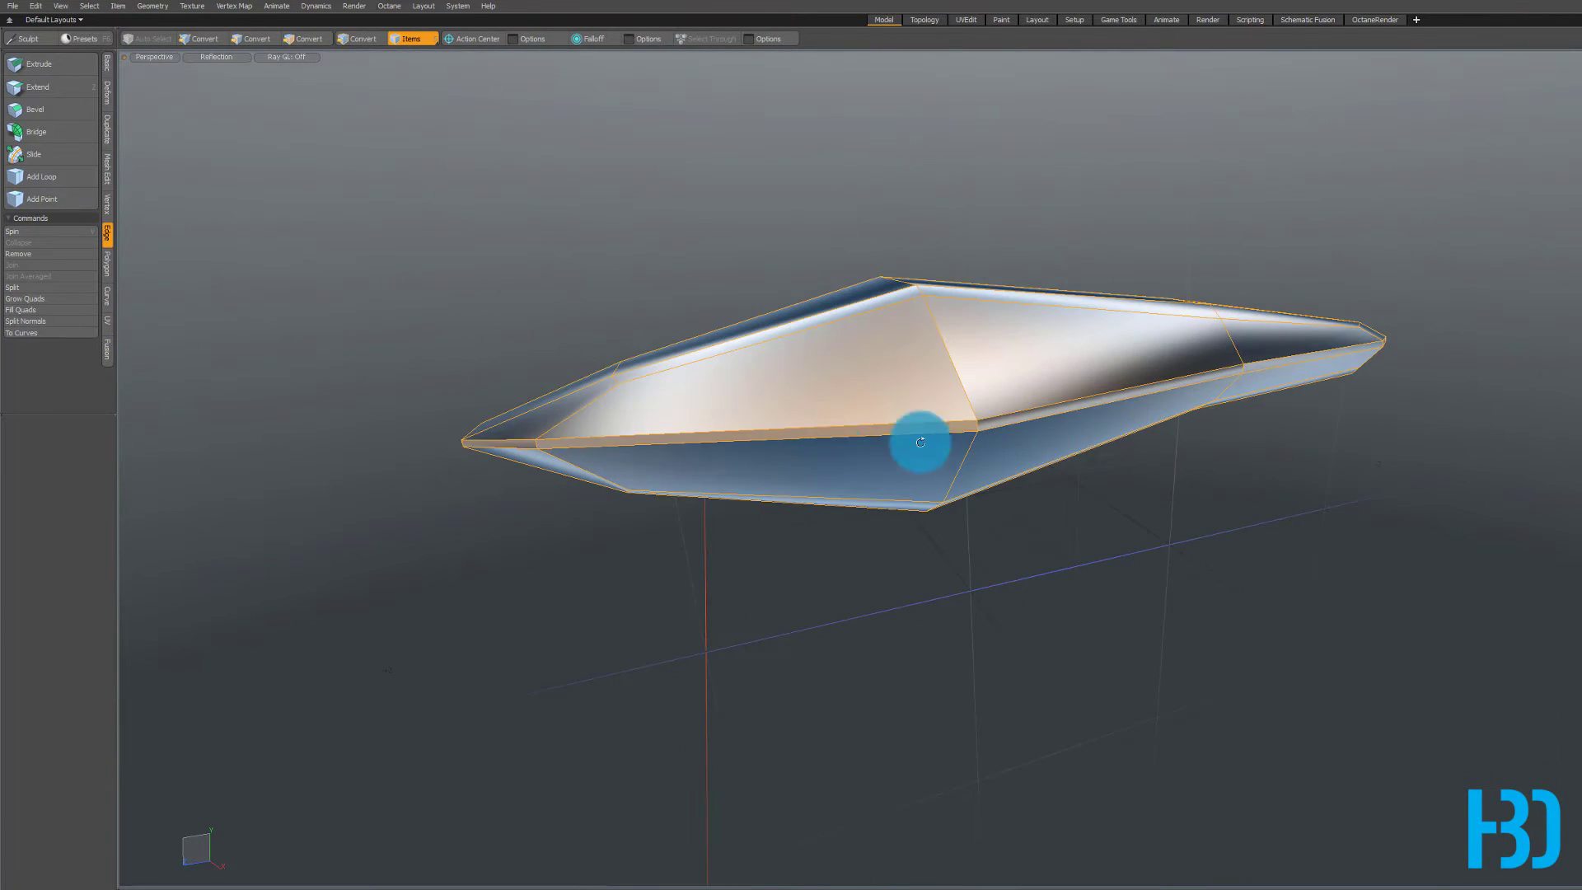
{"action": "left_click_drag", "start_coordinate": [1080, 438], "coordinate": [1035, 317], "text": "alt"}
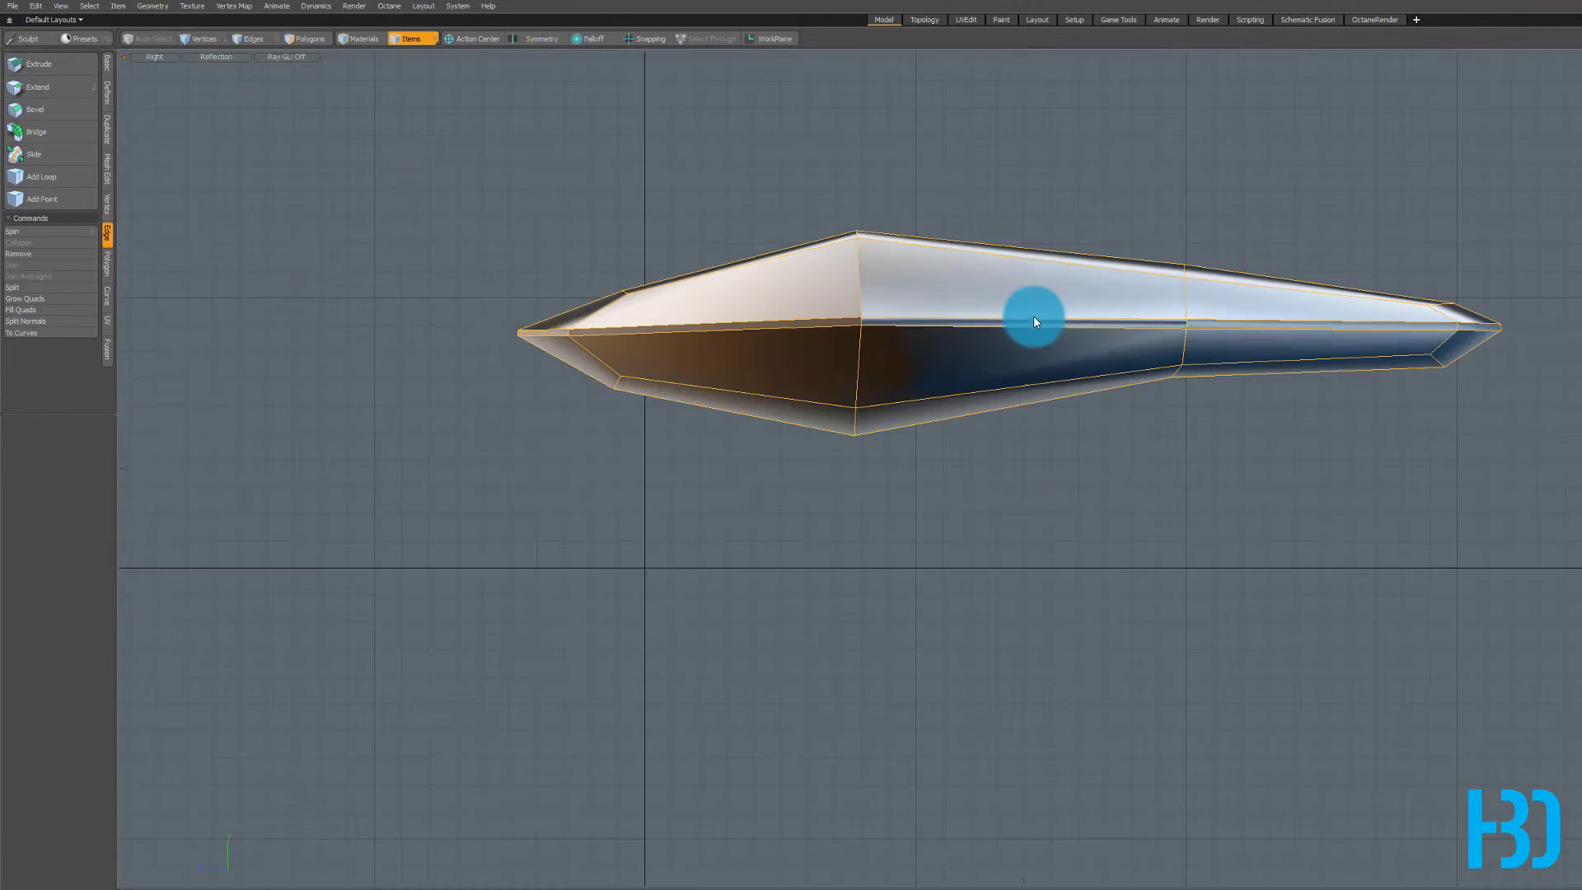
{"action": "scroll", "coordinate": [606, 344], "scroll_direction": "up", "scroll_amount": 3}
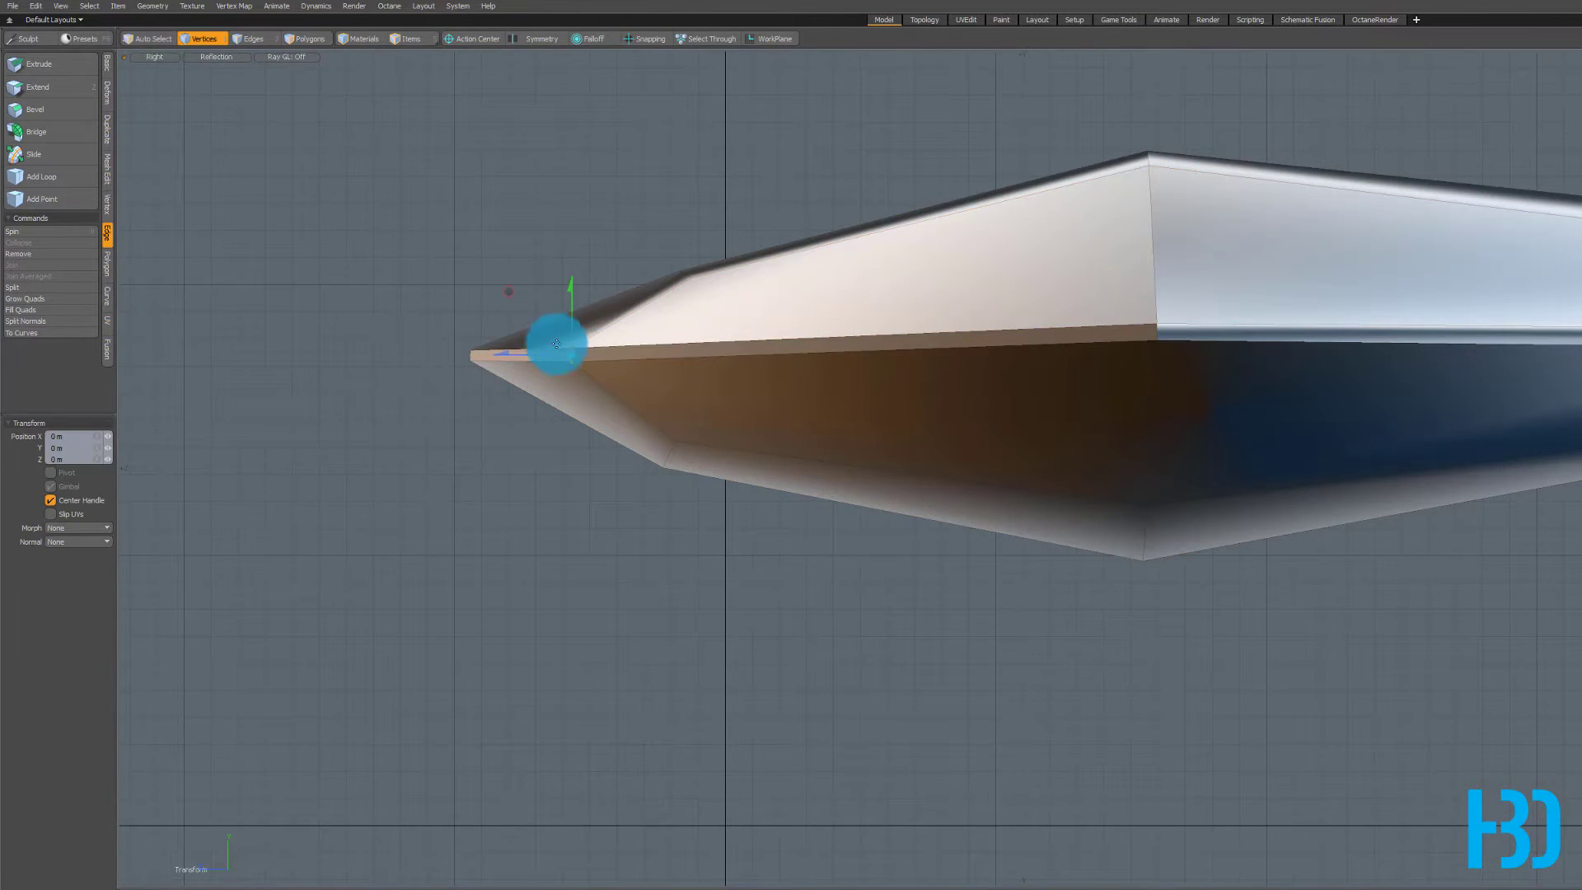
{"action": "left_click_drag", "start_coordinate": [556, 344], "coordinate": [576, 338], "text": "ctrl+alt"}
{"action": "left_click_drag", "start_coordinate": [1547, 344], "coordinate": [1016, 349], "text": "ctrl+alt"}
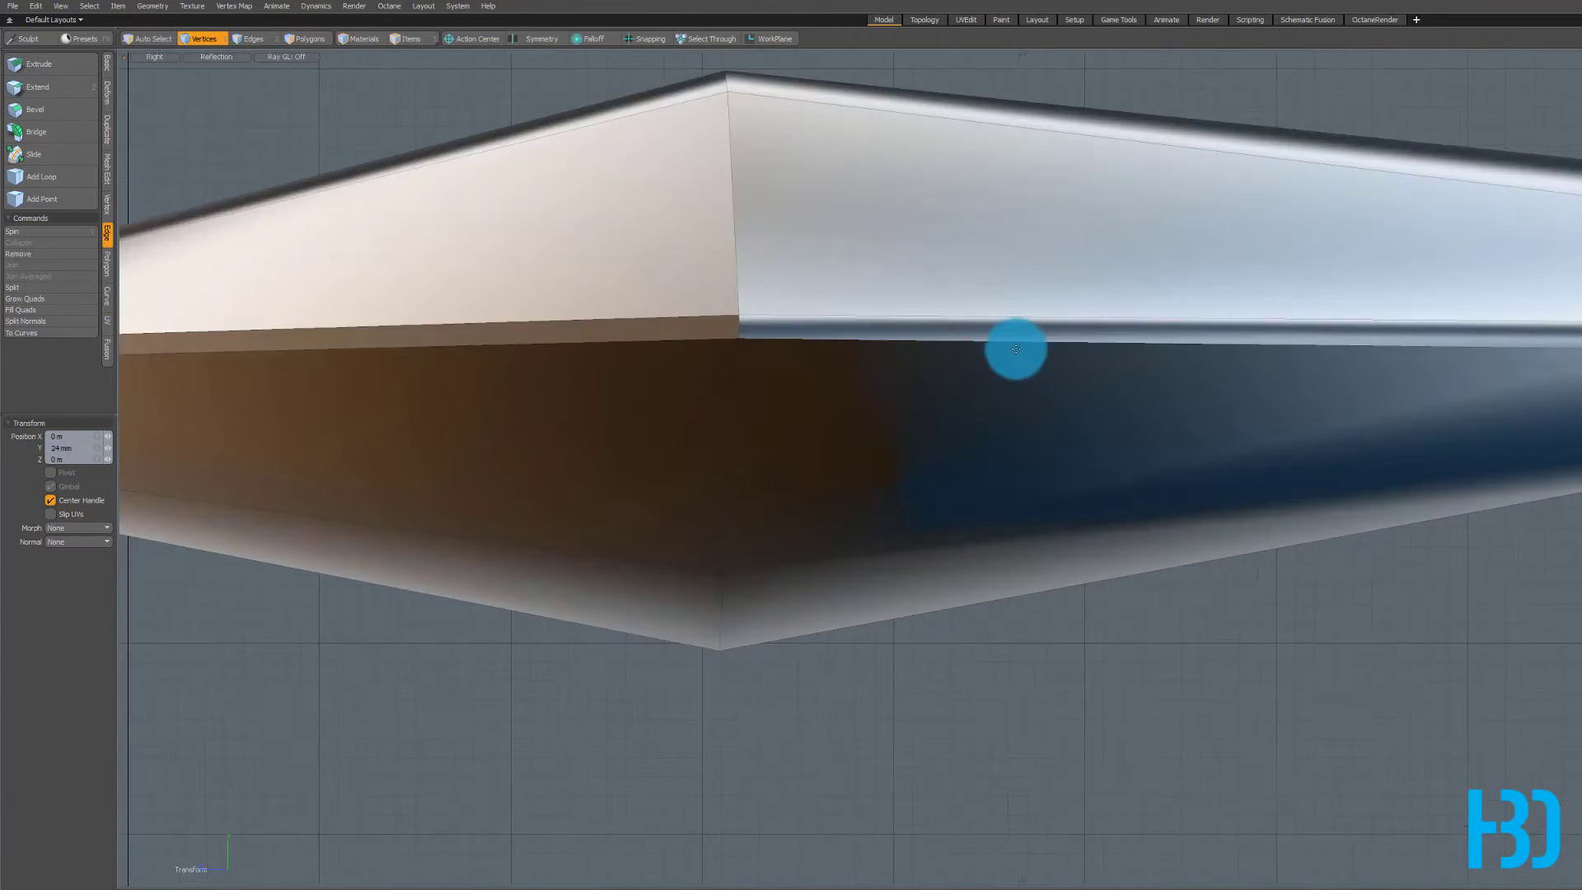
{"action": "left_click_drag", "start_coordinate": [1200, 321], "coordinate": [1019, 272], "text": "alt+shift"}
{"action": "scroll", "coordinate": [1023, 288], "scroll_direction": "down", "scroll_amount": 6}
{"action": "scroll", "coordinate": [1080, 288], "scroll_direction": "up", "scroll_amount": 2}
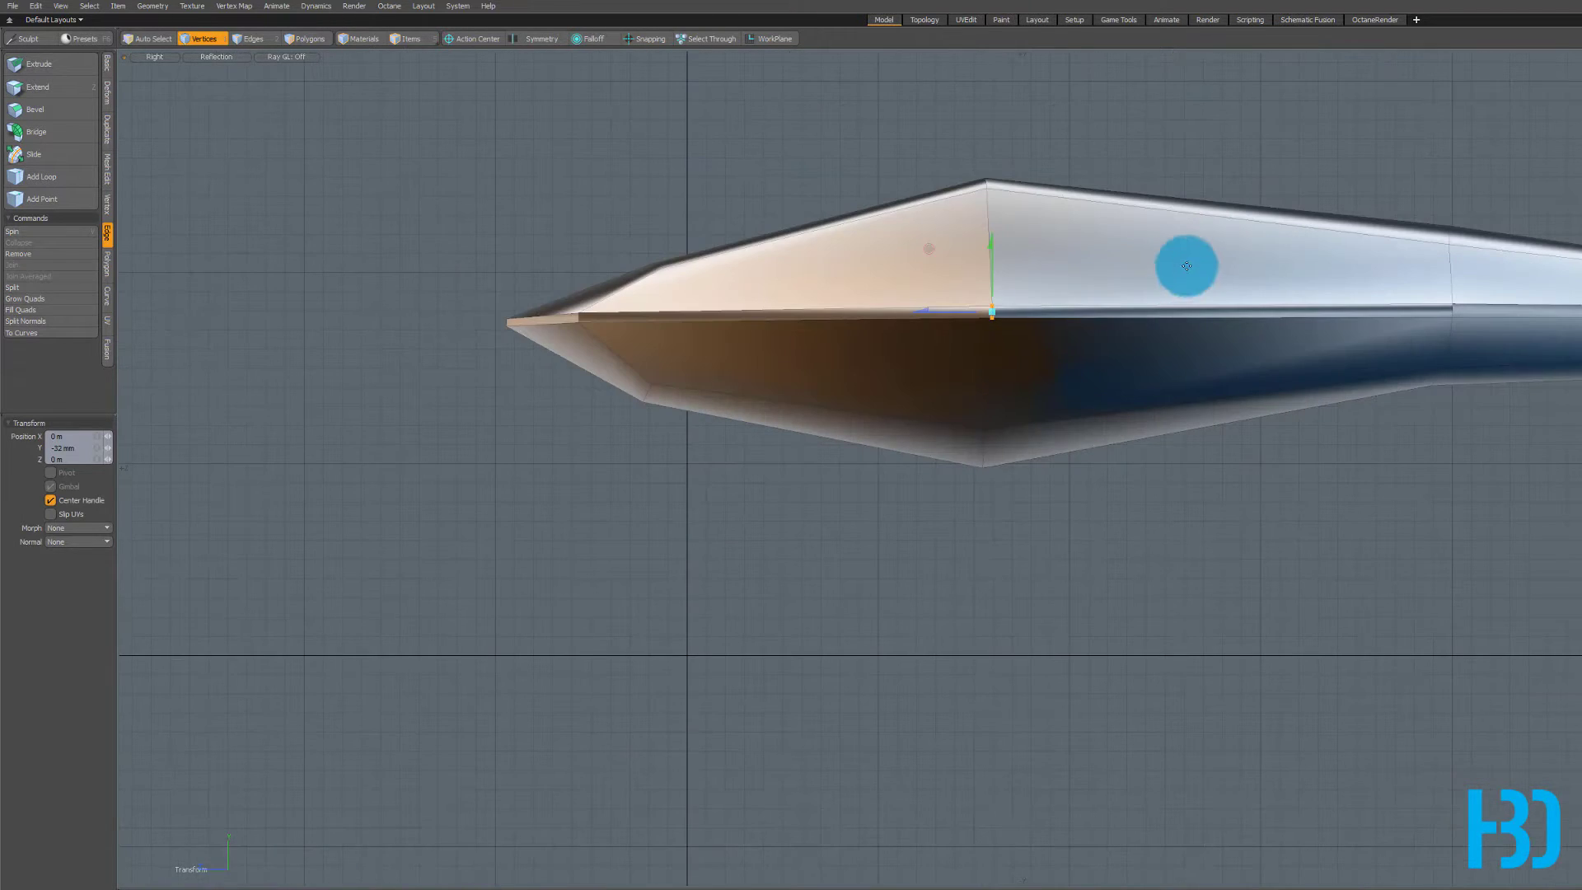
- Return to the Perspective view and examine the reflections on the faceted and smoothed hull from all around
{"action": "key", "text": "ctrl+space"}
{"action": "left_click", "coordinate": [1267, 215]}
{"action": "left_click_drag", "start_coordinate": [937, 341], "coordinate": [1160, 362], "text": "alt"}
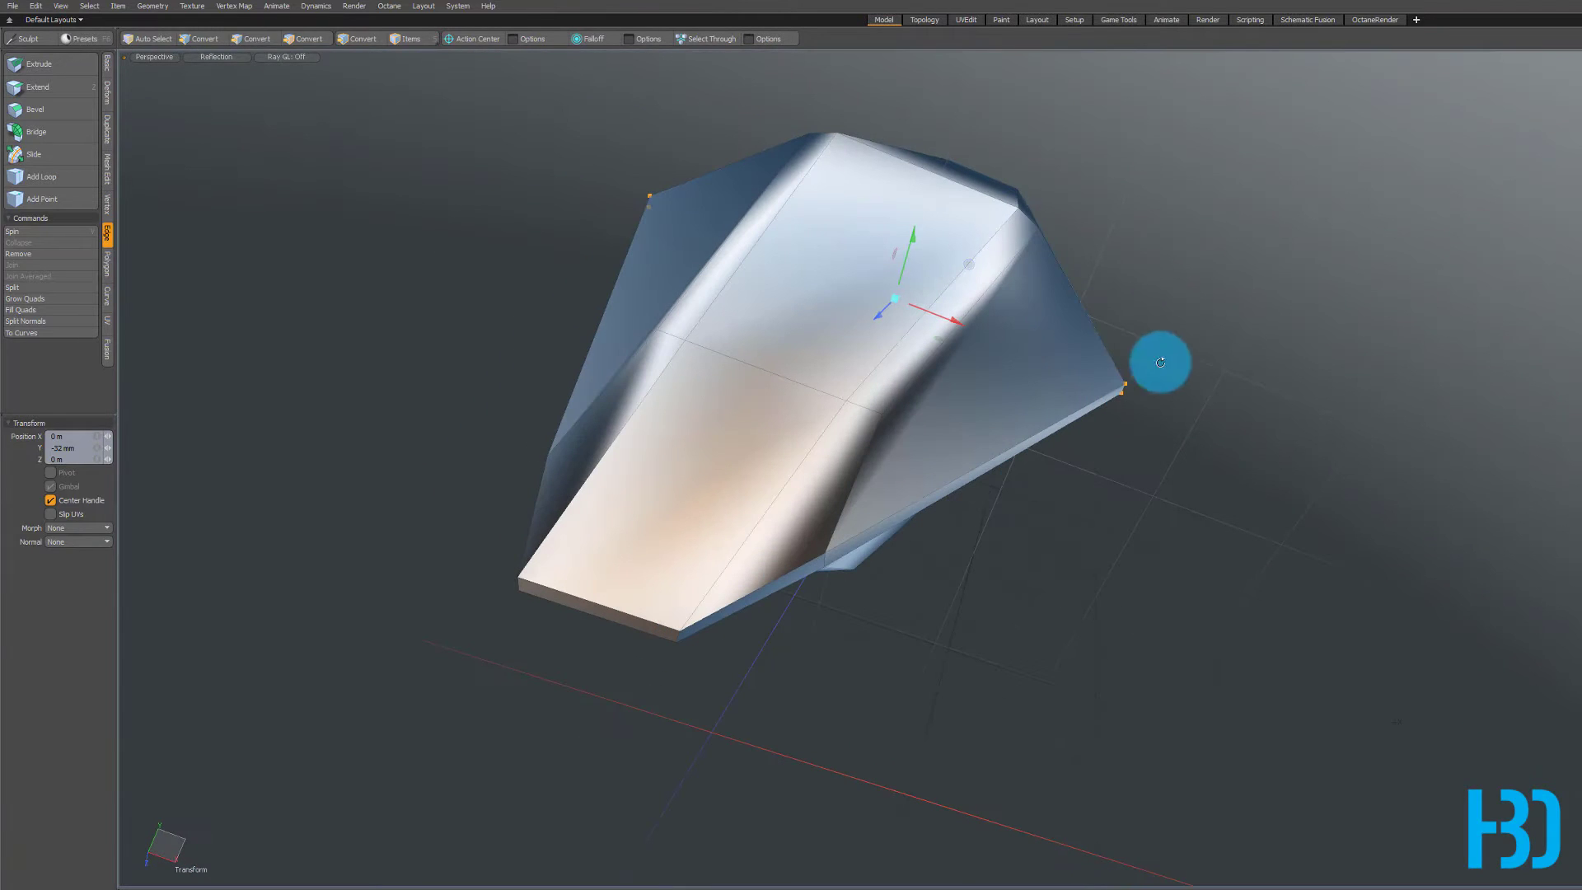
{"action": "left_click_drag", "start_coordinate": [1056, 305], "coordinate": [1433, 367], "text": "alt"}
{"action": "left_click_drag", "start_coordinate": [1306, 337], "coordinate": [1146, 280], "text": "alt"}
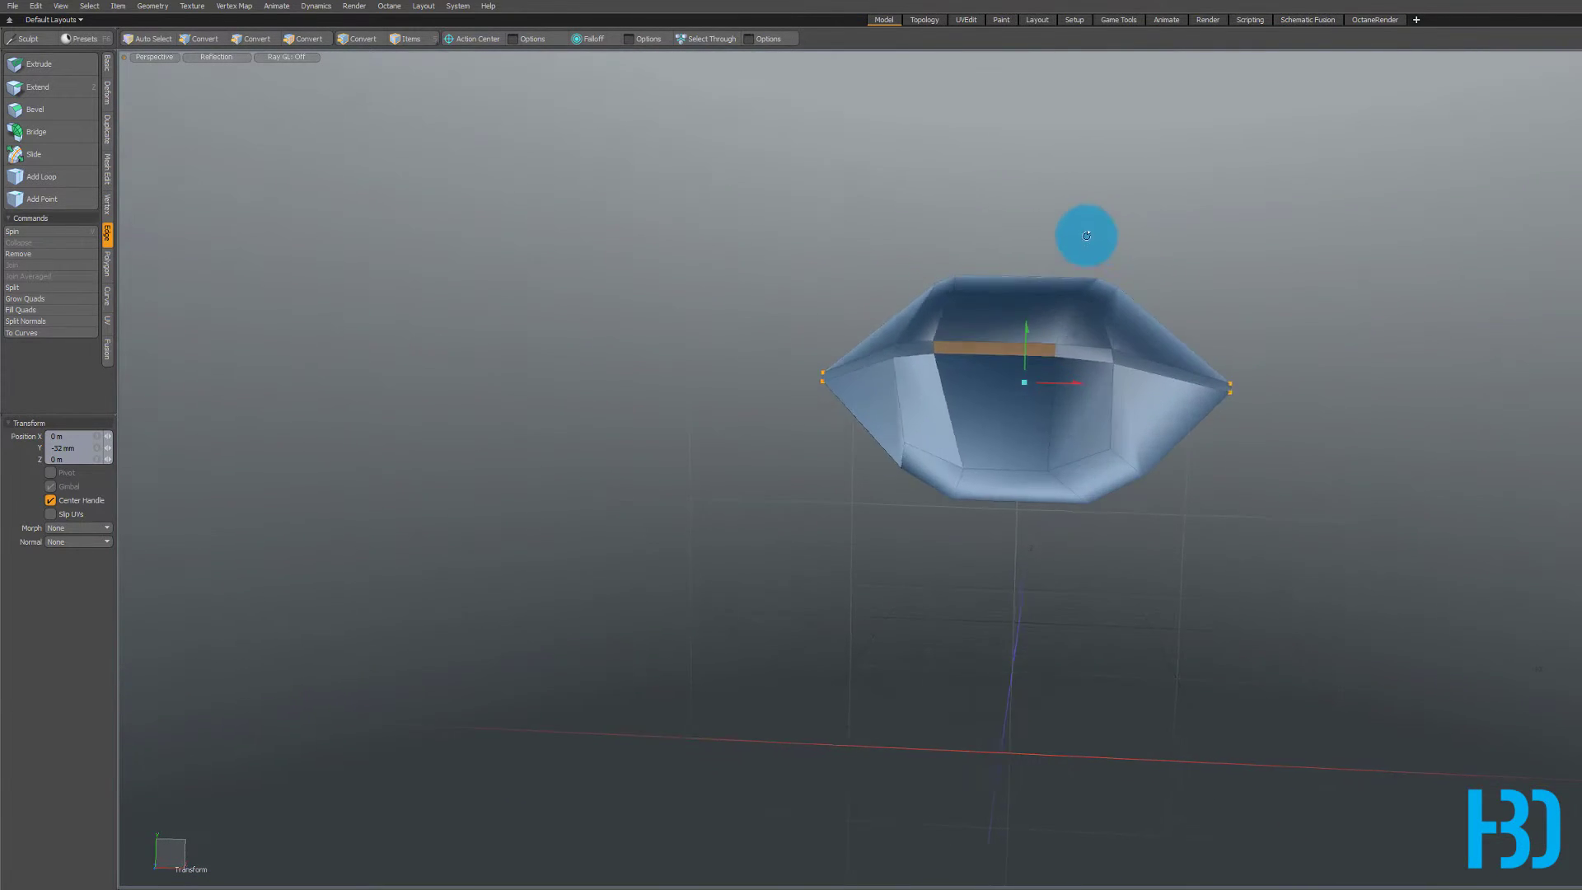
{"action": "left_click_drag", "start_coordinate": [1087, 236], "coordinate": [984, 242], "text": "alt"}
{"action": "left_click_drag", "start_coordinate": [963, 303], "coordinate": [1012, 433], "text": "alt"}
{"action": "left_click_drag", "start_coordinate": [1270, 386], "coordinate": [950, 557], "text": "alt"}
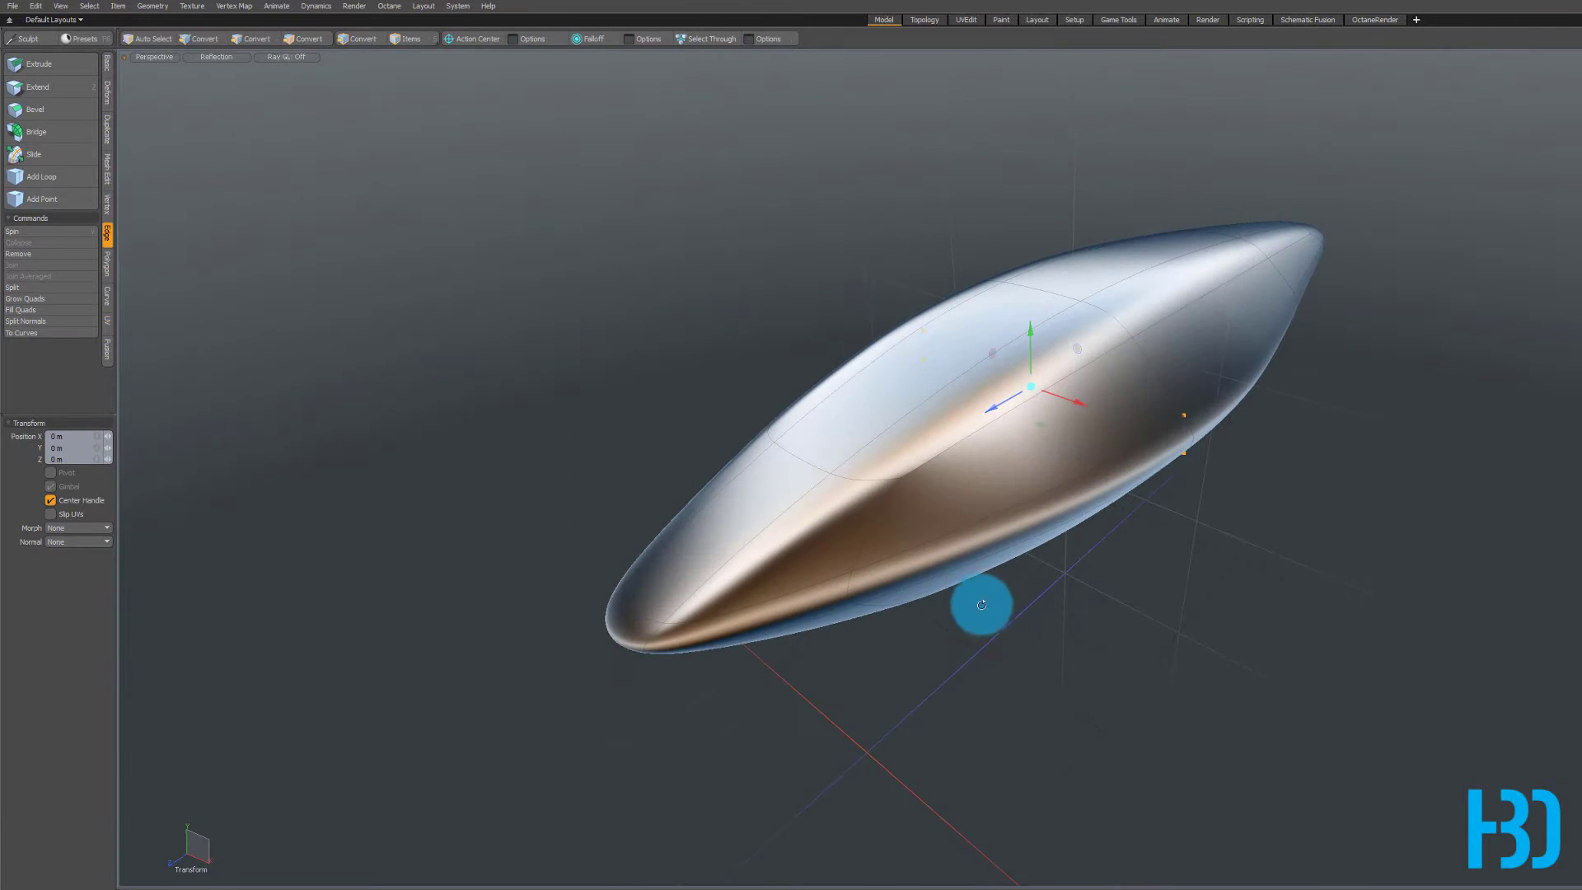
{"action": "left_click_drag", "start_coordinate": [996, 462], "coordinate": [982, 427], "text": "alt"}
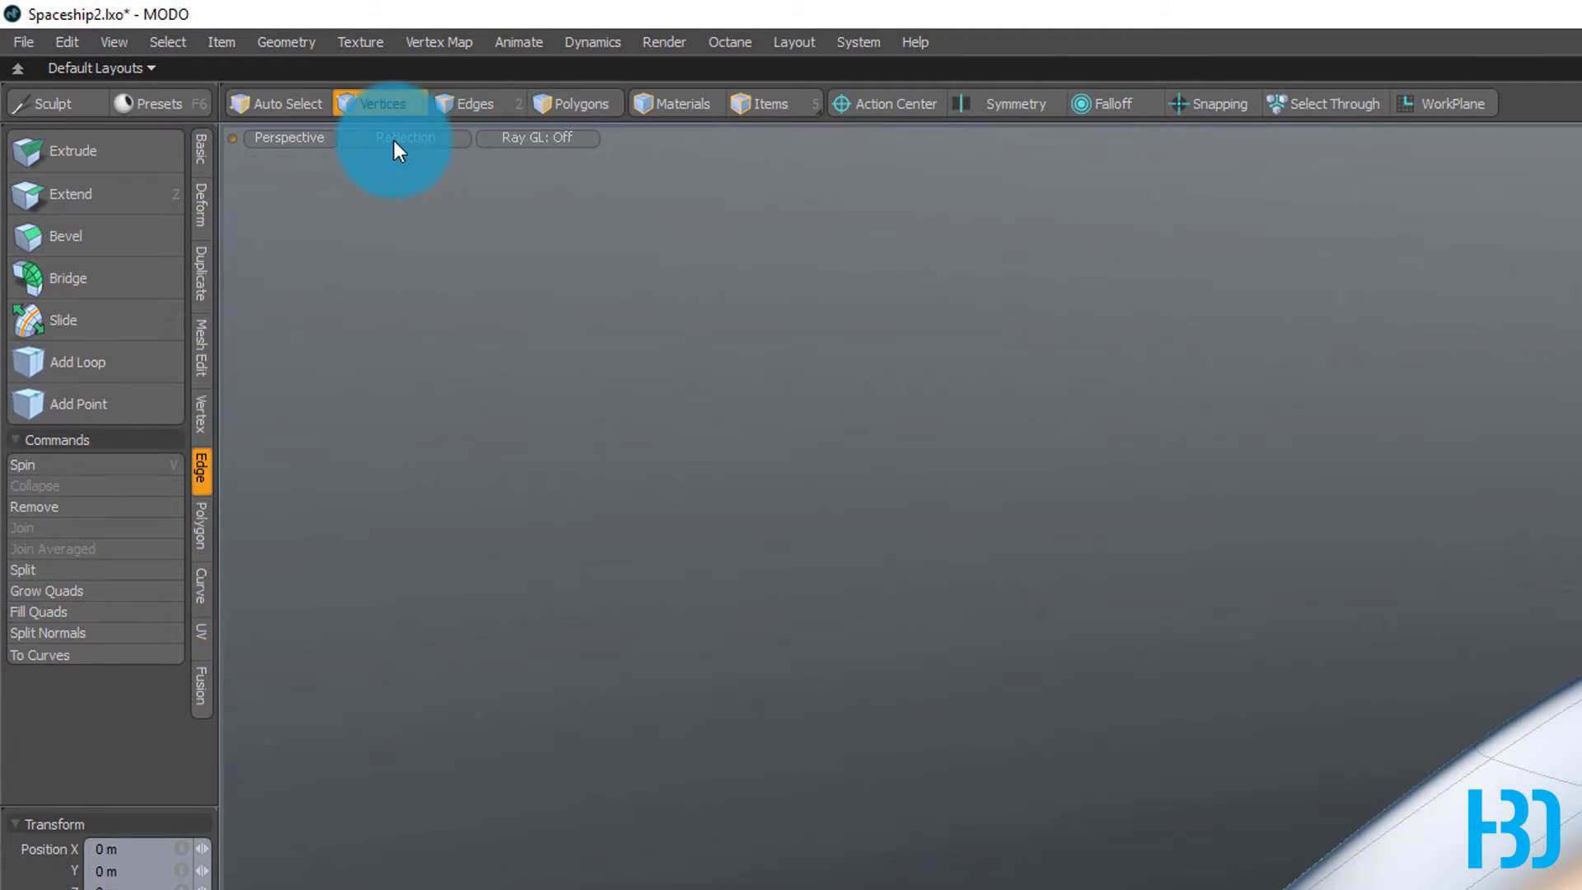
- Switch the viewport shading from Reflection to Default, inspect the smoothed hull from several sides and clear the vertex selection
{"action": "left_click", "coordinate": [394, 140]}
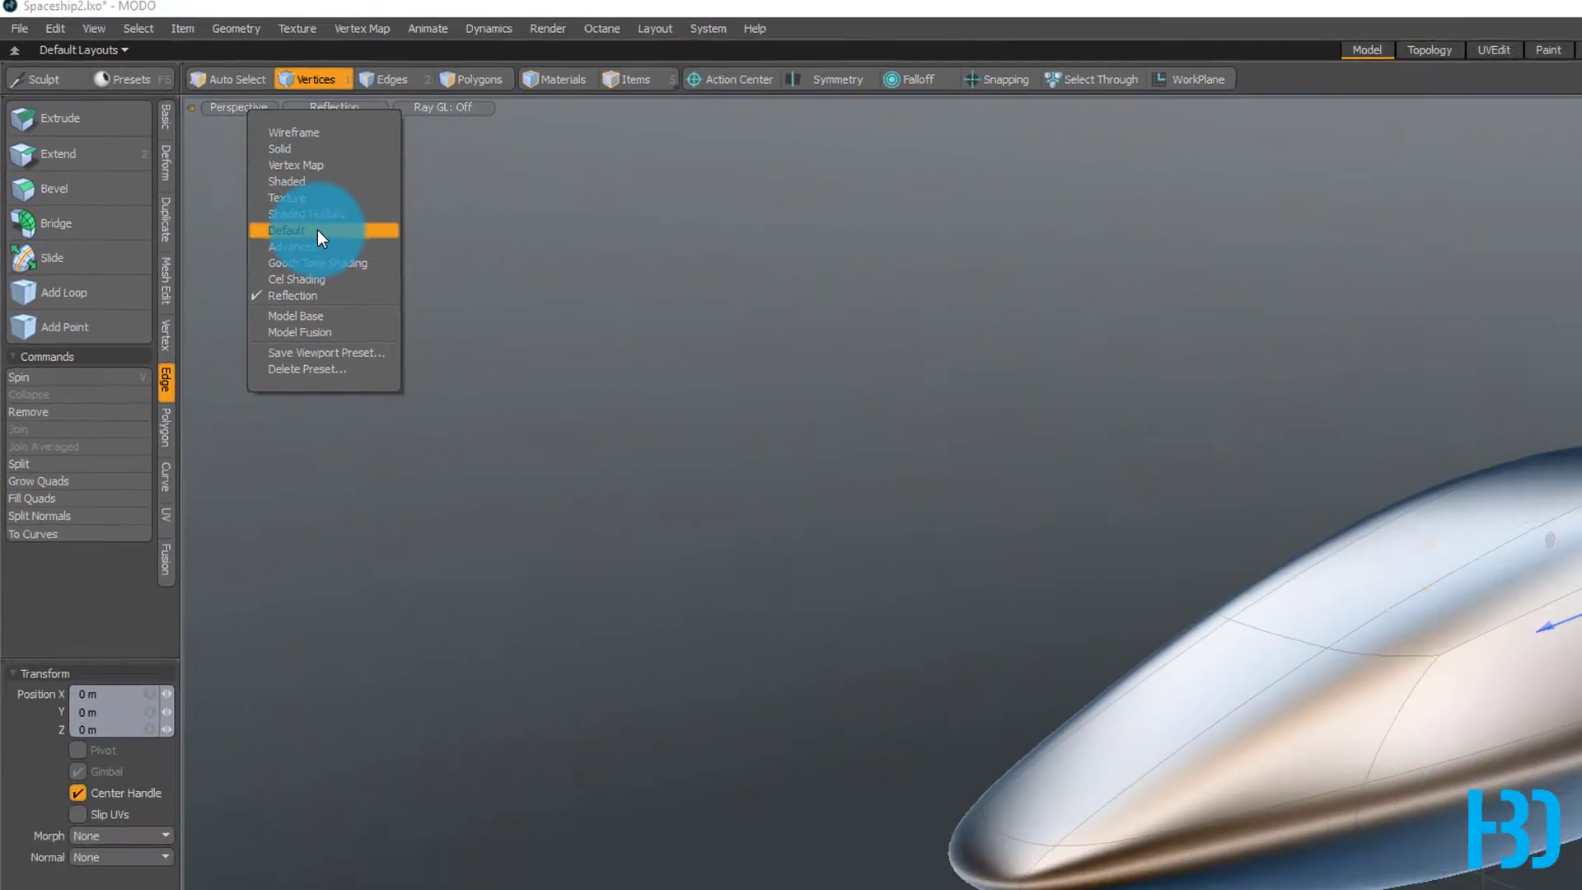
{"action": "left_click", "coordinate": [384, 285]}
{"action": "left_click_drag", "start_coordinate": [893, 441], "coordinate": [1204, 528], "text": "alt"}
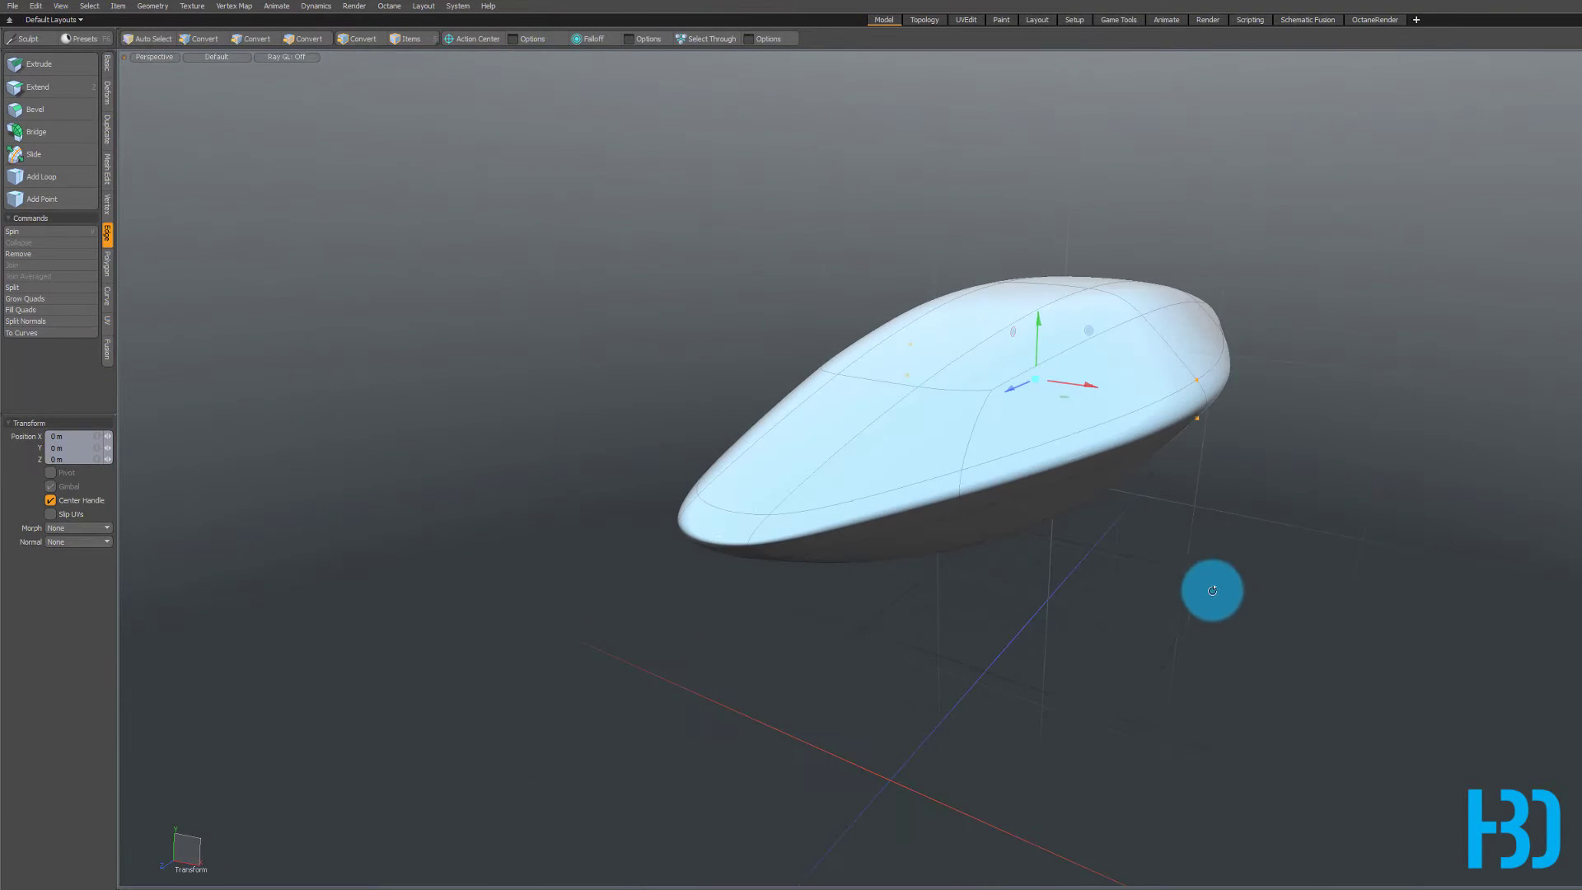
{"action": "left_click_drag", "start_coordinate": [1212, 590], "coordinate": [1306, 450], "text": "alt"}
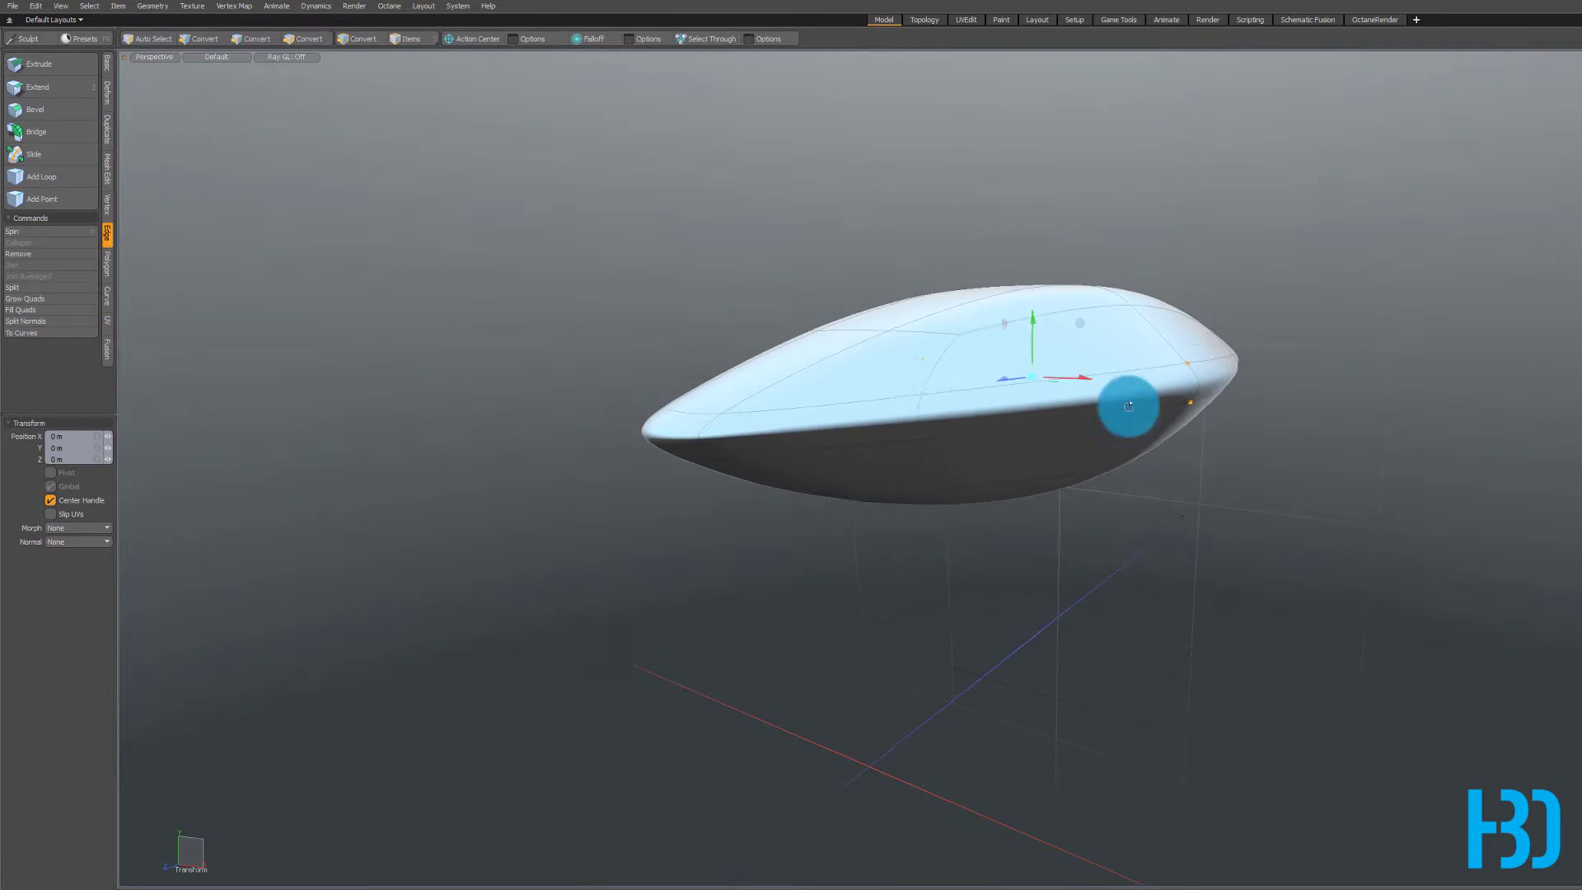
{"action": "left_click_drag", "start_coordinate": [1128, 407], "coordinate": [821, 280], "text": "alt"}
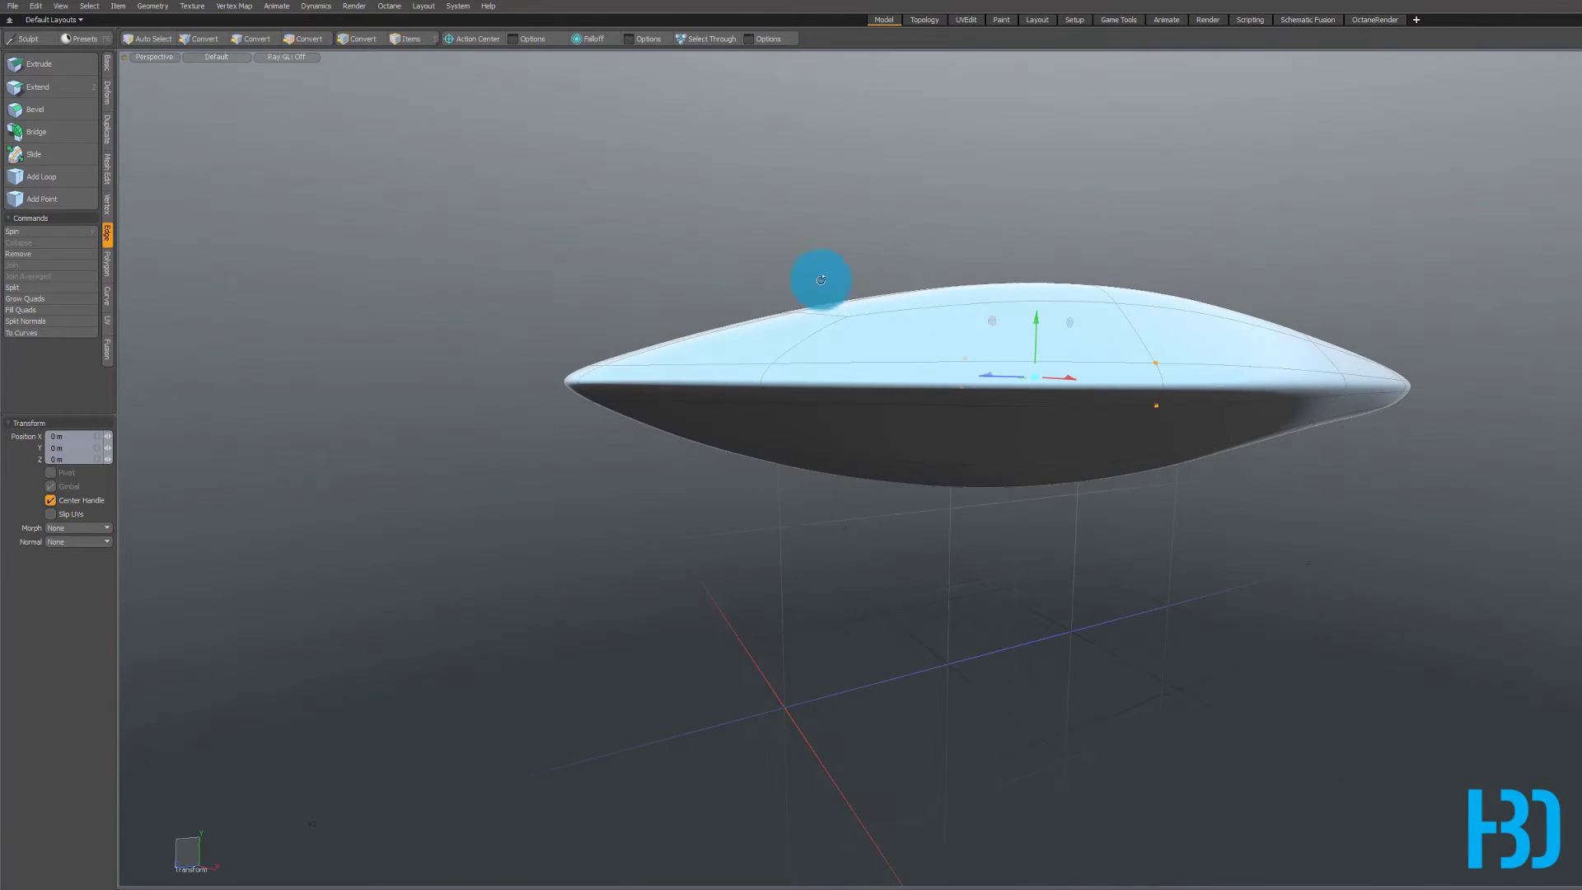
{"action": "left_click_drag", "start_coordinate": [931, 401], "coordinate": [1024, 505], "text": "alt"}
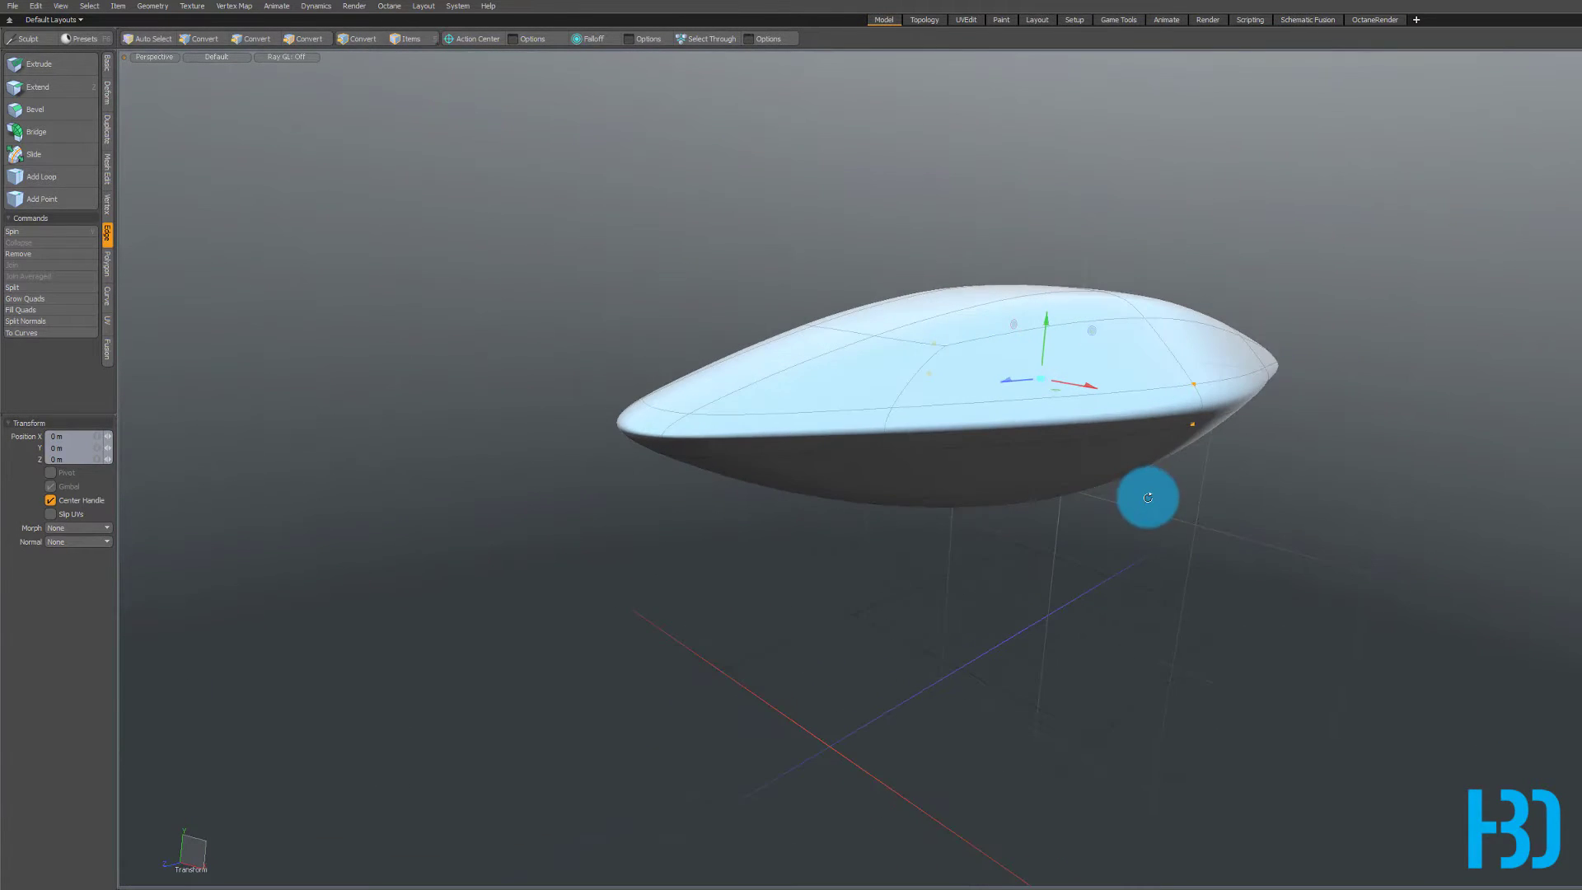
{"action": "left_click_drag", "start_coordinate": [1148, 498], "coordinate": [844, 508], "text": "alt"}
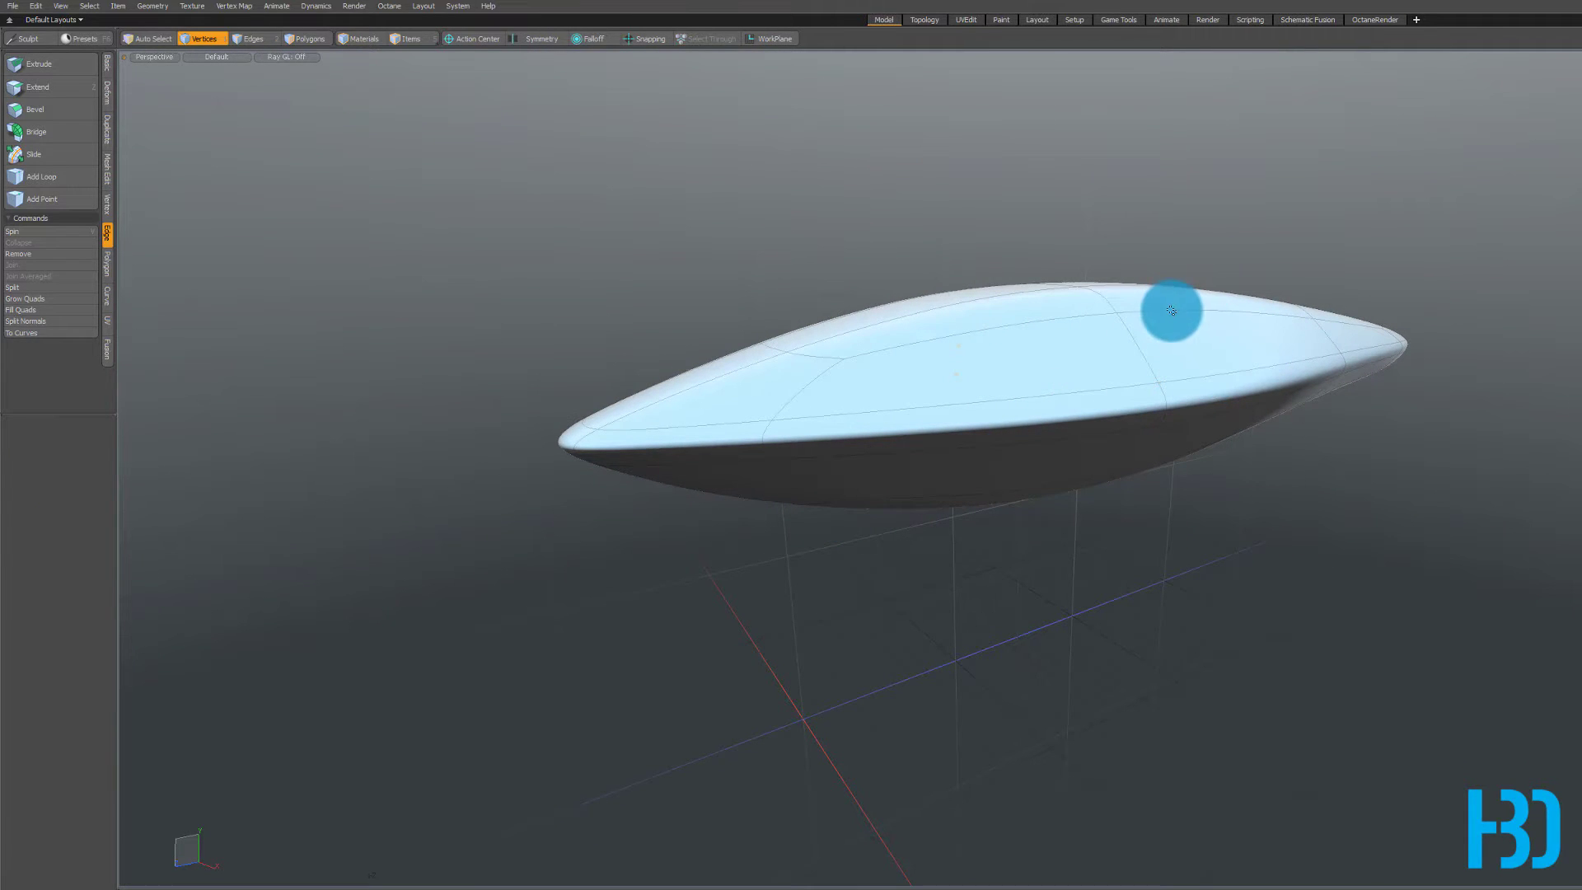
{"action": "left_click_drag", "start_coordinate": [780, 385], "coordinate": [849, 356], "text": "alt"}
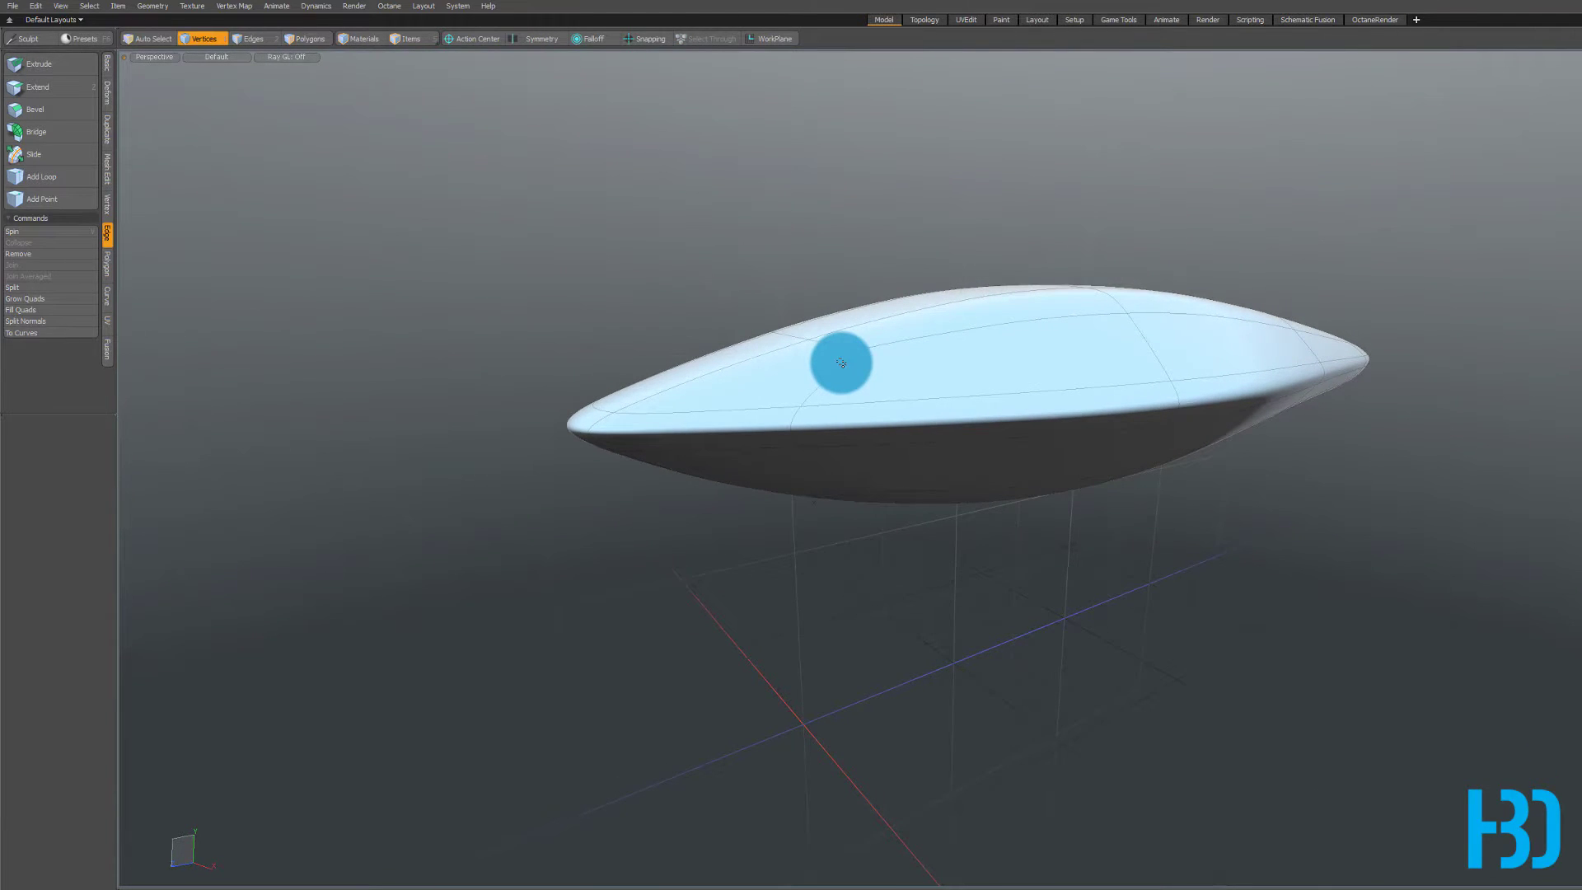
- Load the image 9b MC 032.png from the preset browser's 9b Matcap Library and open the scene's image list
{"action": "key", "text": "F6"}
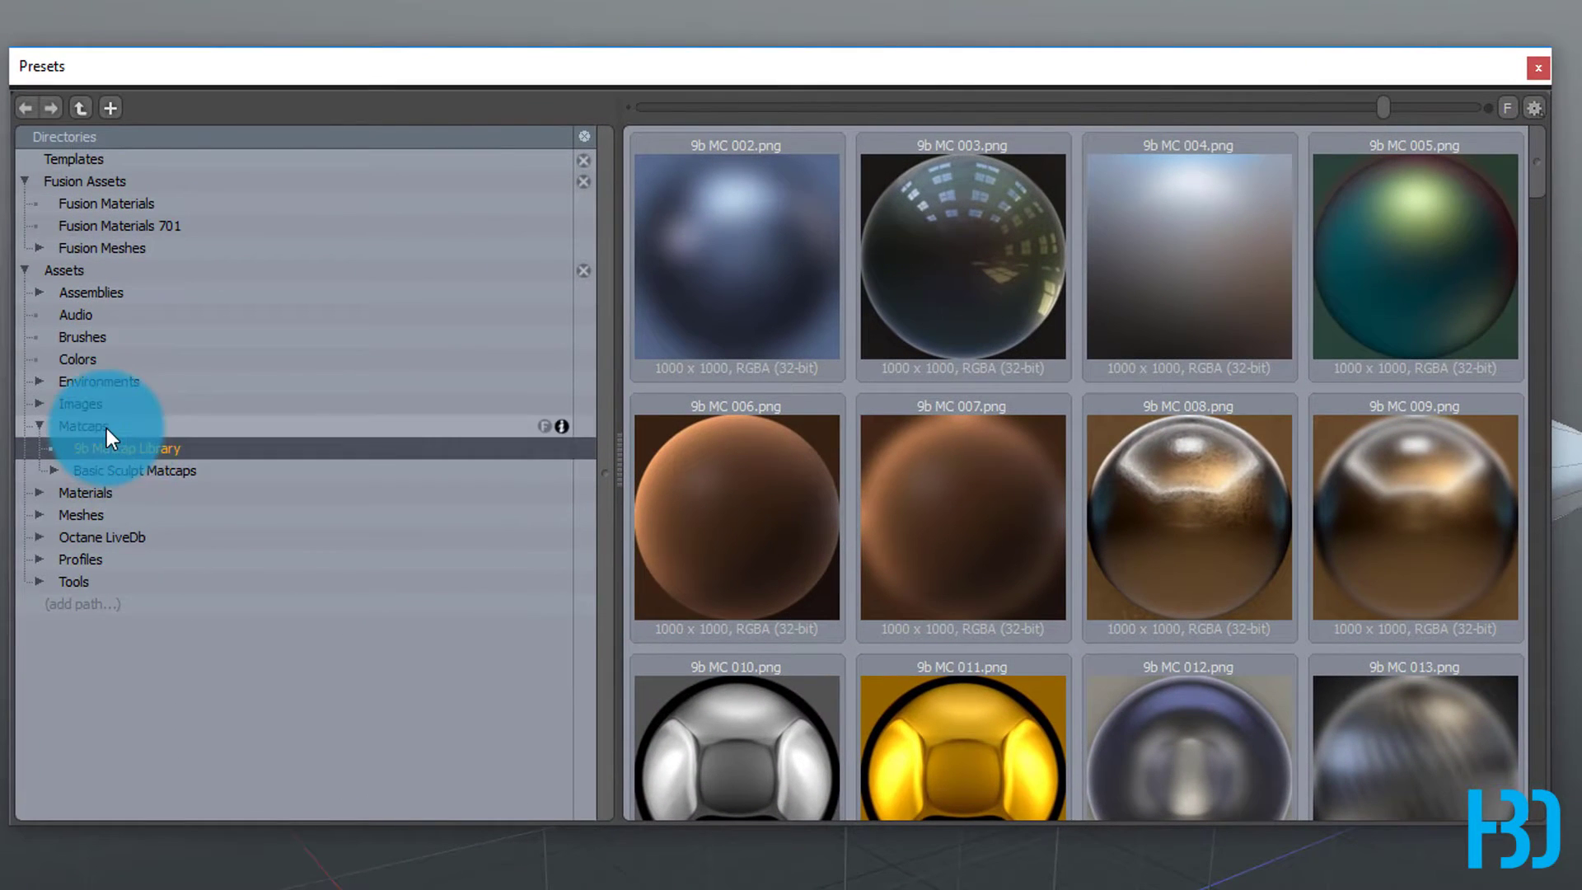
{"action": "left_click", "coordinate": [107, 428]}
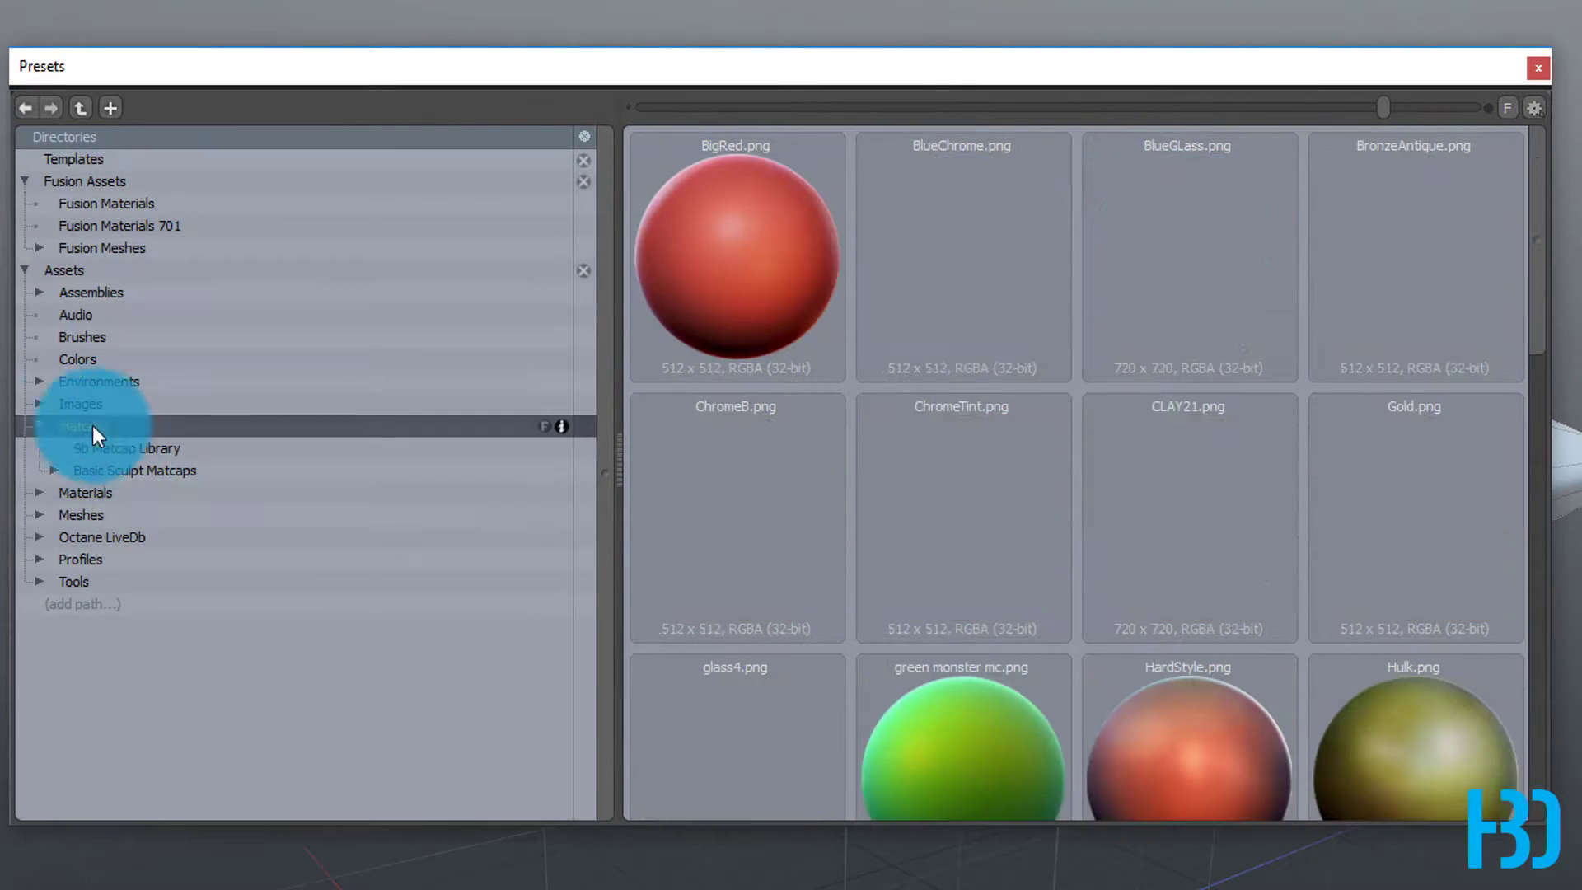
{"action": "left_click", "coordinate": [141, 451]}
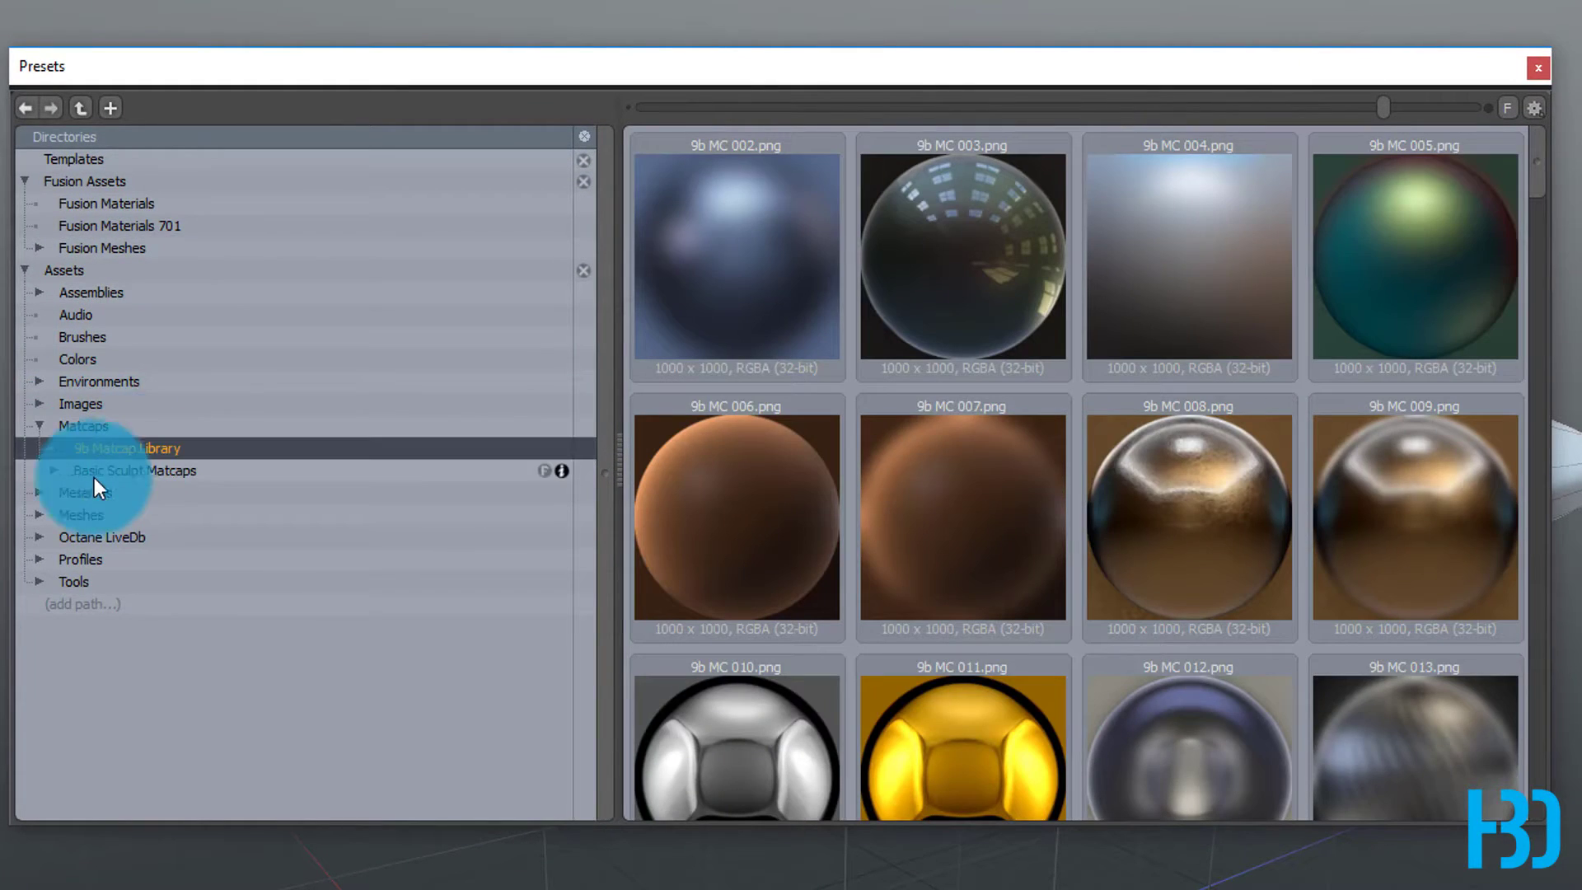
{"action": "scroll", "coordinate": [1178, 438], "scroll_direction": "down", "scroll_amount": 7}
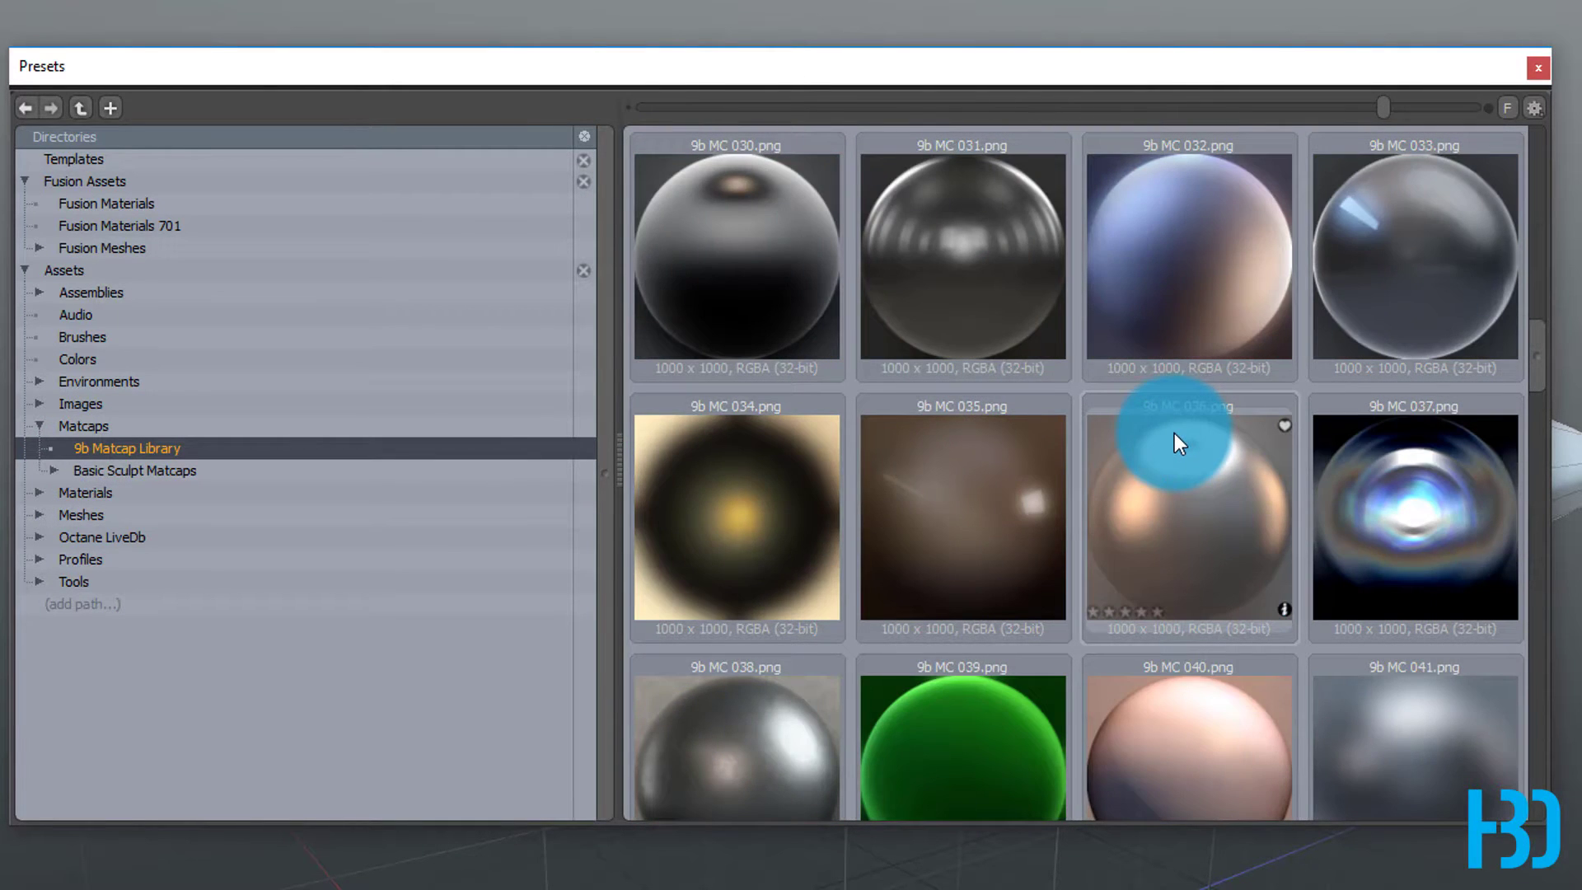
{"action": "scroll", "coordinate": [1174, 433], "scroll_direction": "up", "scroll_amount": 1}
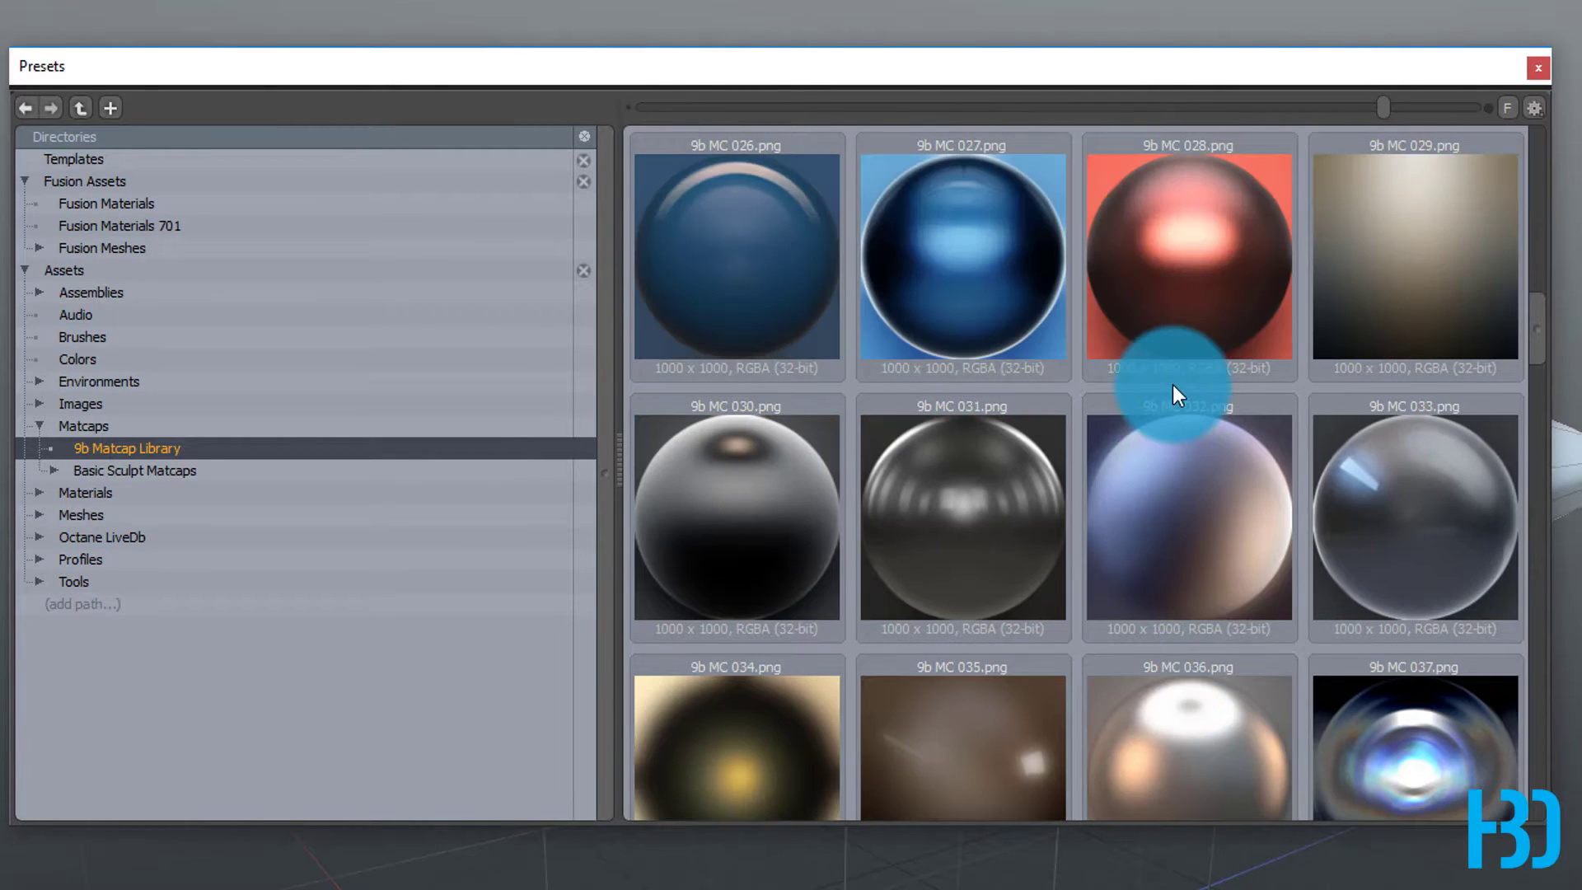
{"action": "left_click", "coordinate": [1192, 476]}
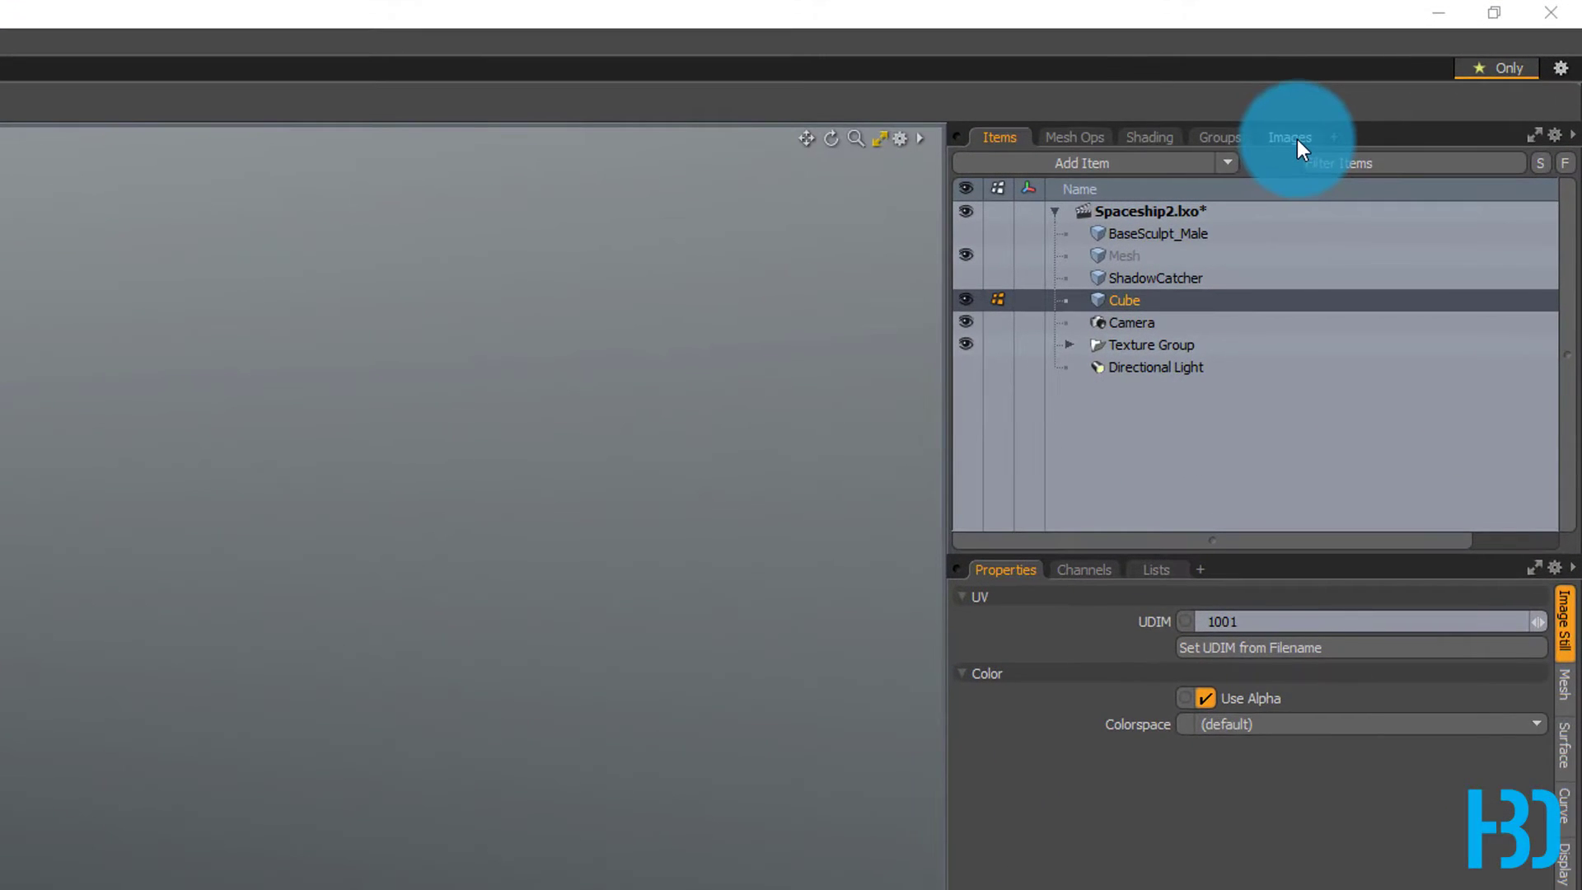
{"action": "left_click", "coordinate": [1297, 140]}
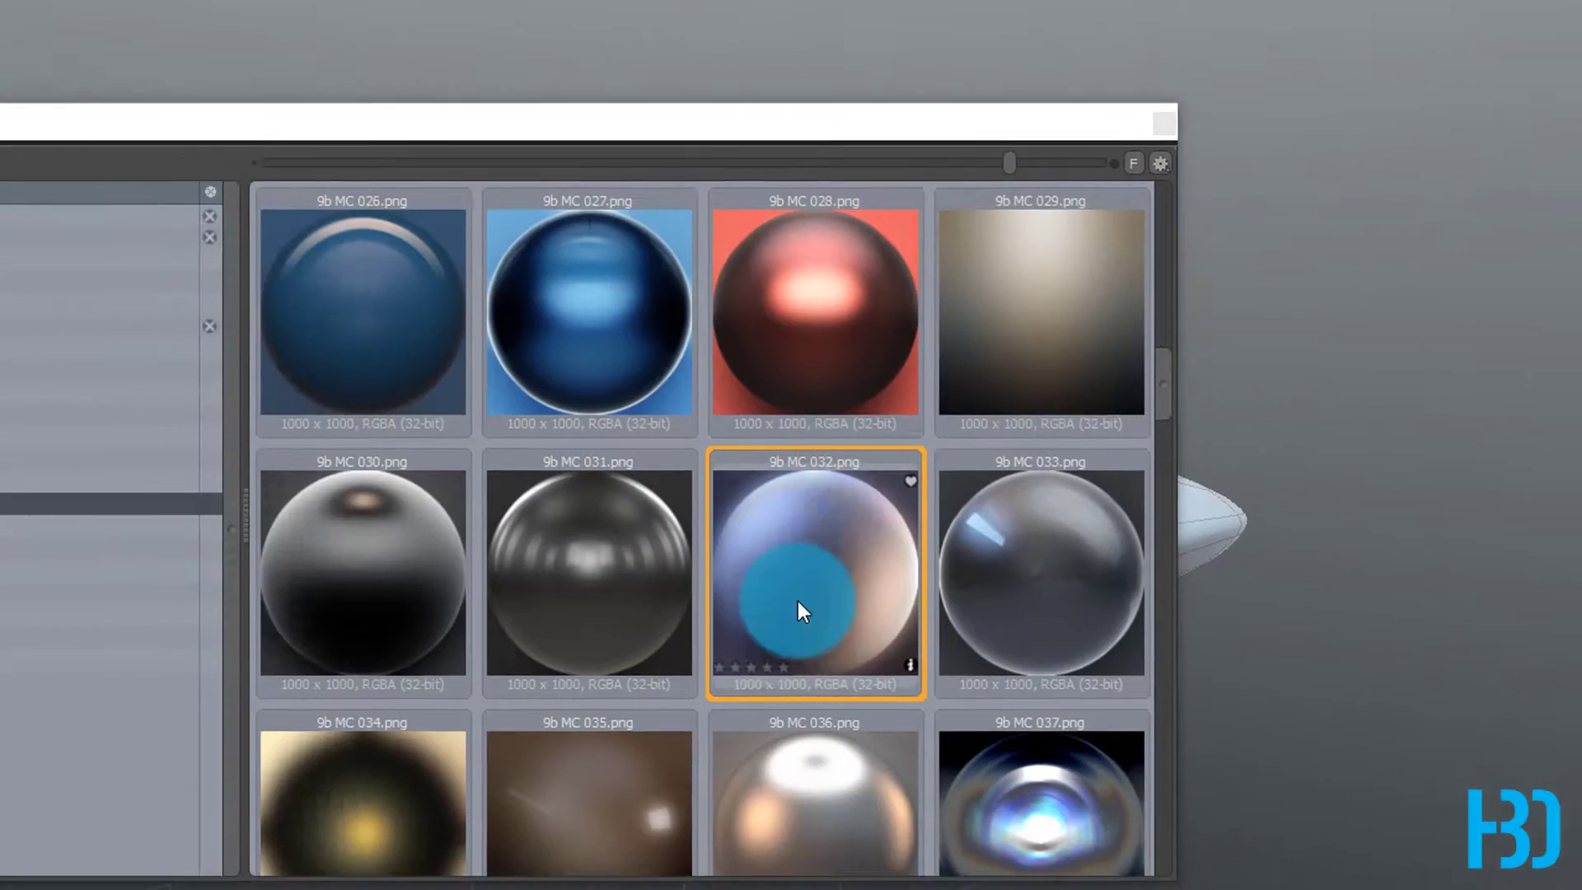
- Browse further through the 9b Matcap Library and load the image 9b MC 064.png
{"action": "scroll", "coordinate": [1021, 515], "scroll_direction": "down", "scroll_amount": 2}
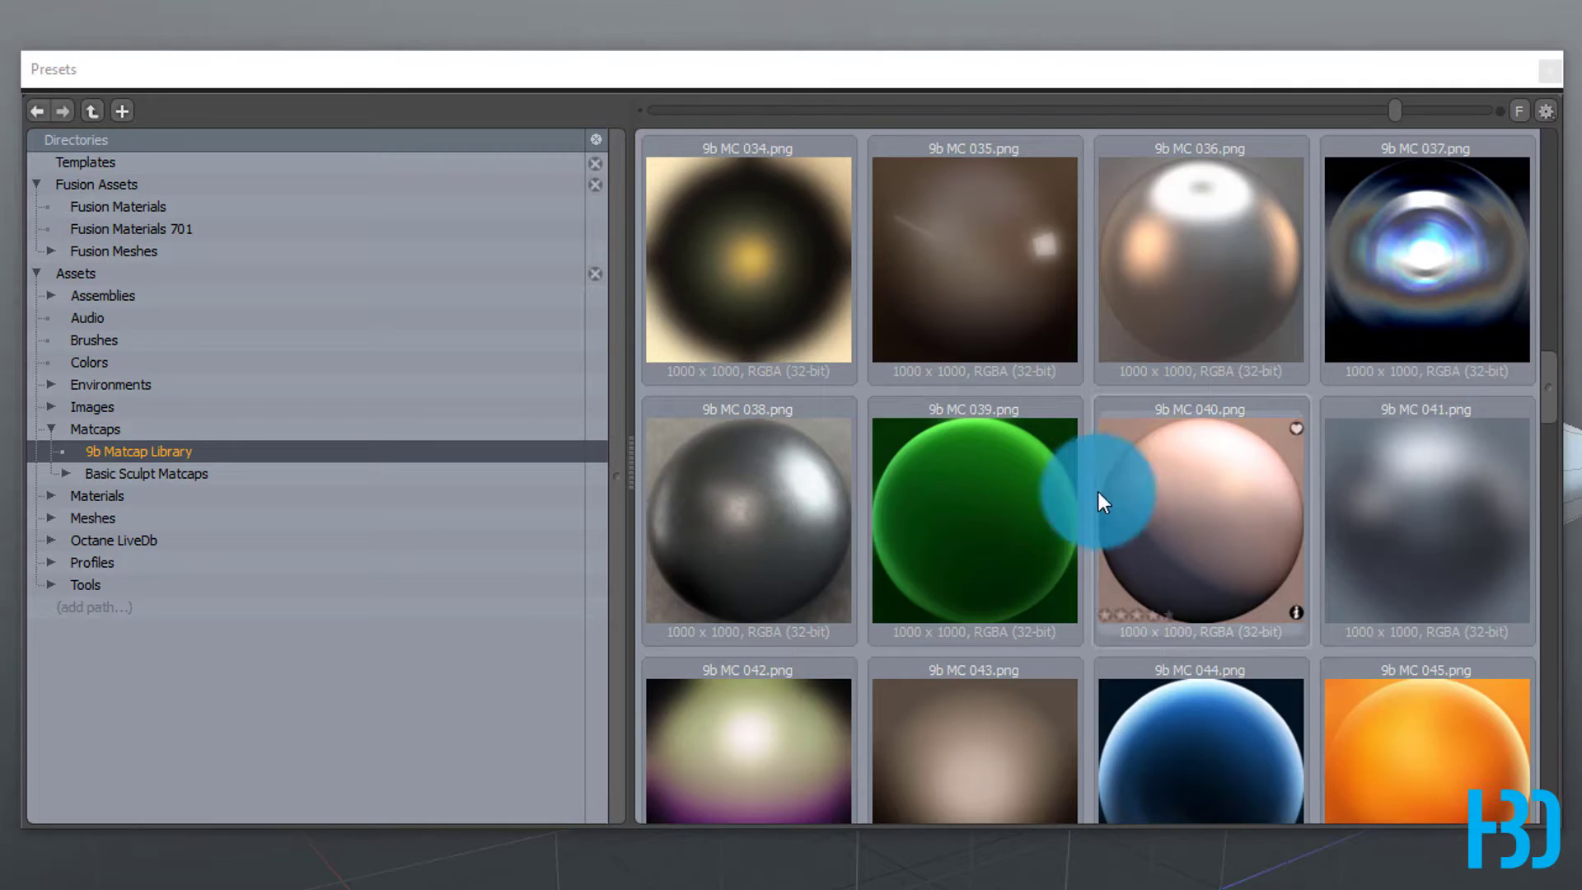
{"action": "scroll", "coordinate": [1020, 508], "scroll_direction": "down", "scroll_amount": 2}
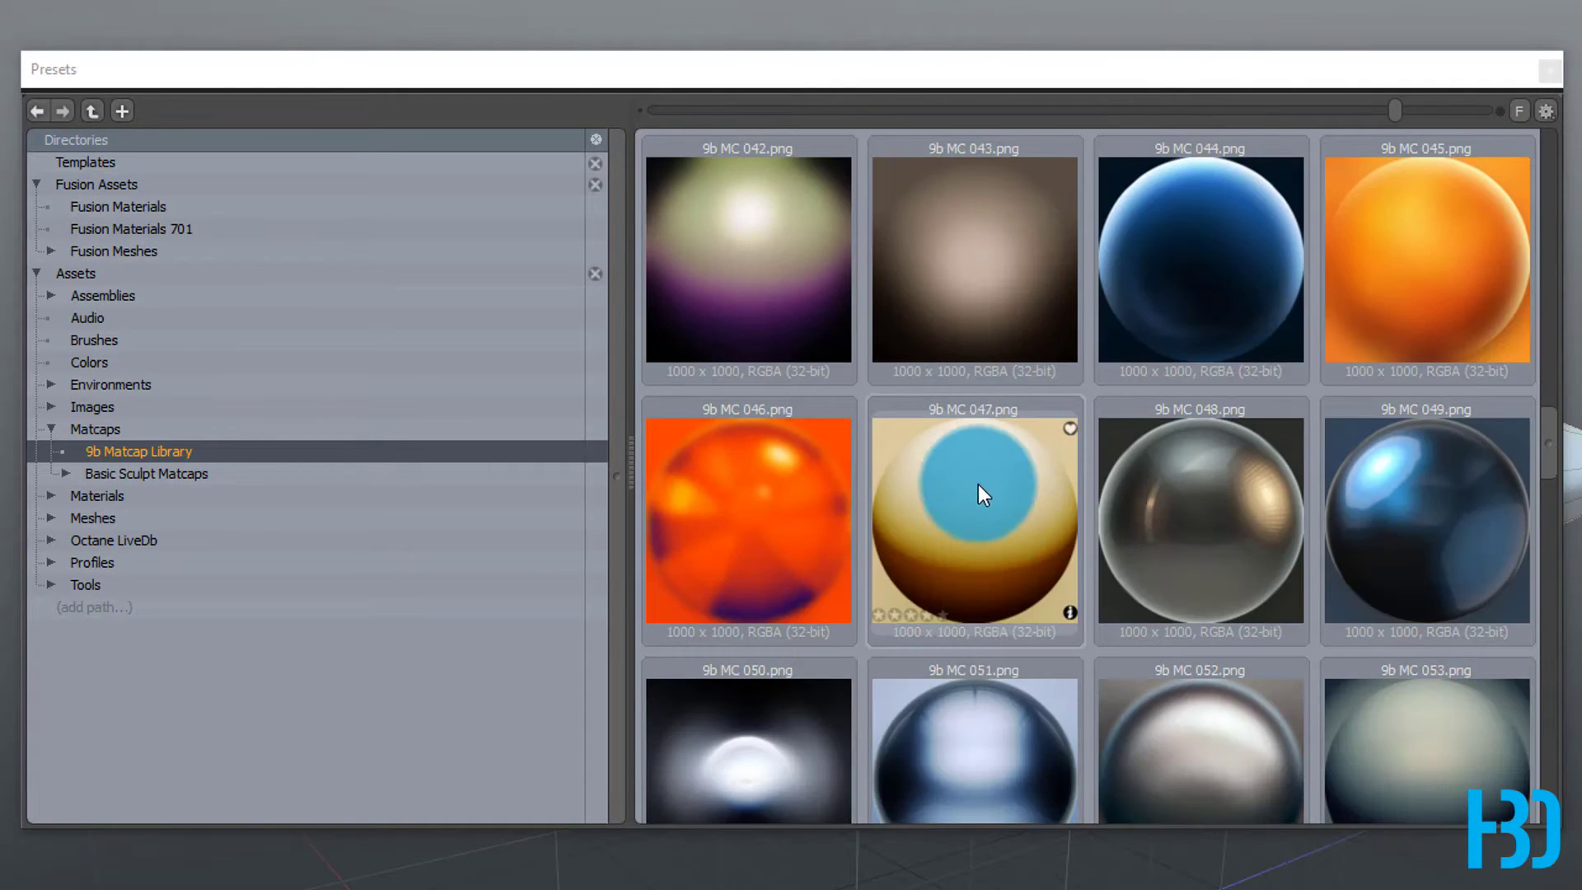
{"action": "scroll", "coordinate": [918, 487], "scroll_direction": "down", "scroll_amount": 1}
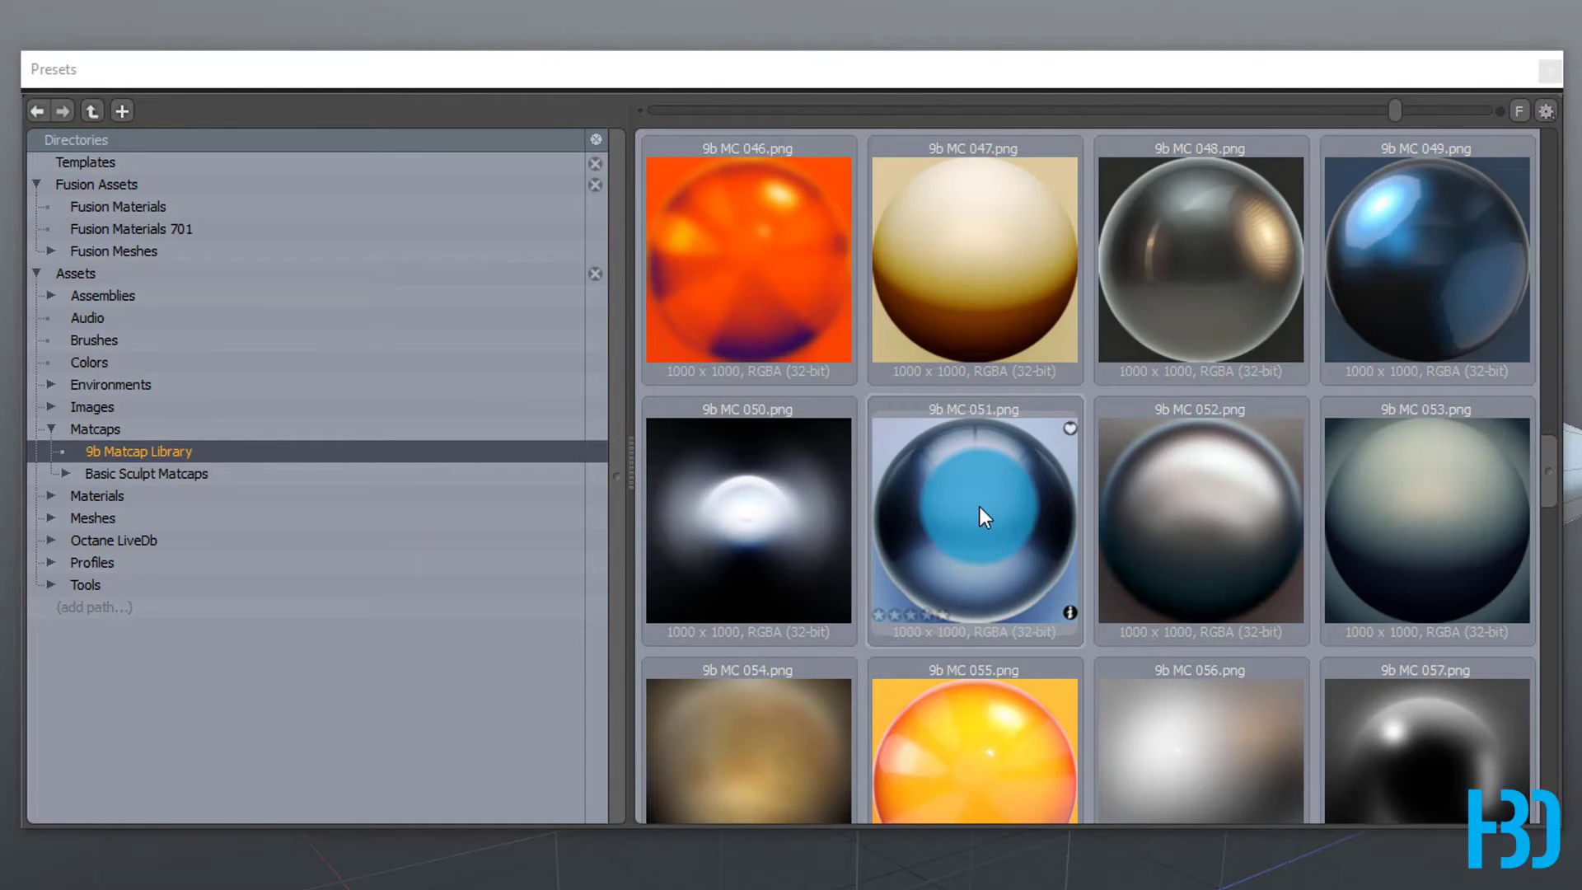
{"action": "scroll", "coordinate": [990, 522], "scroll_direction": "down", "scroll_amount": 1}
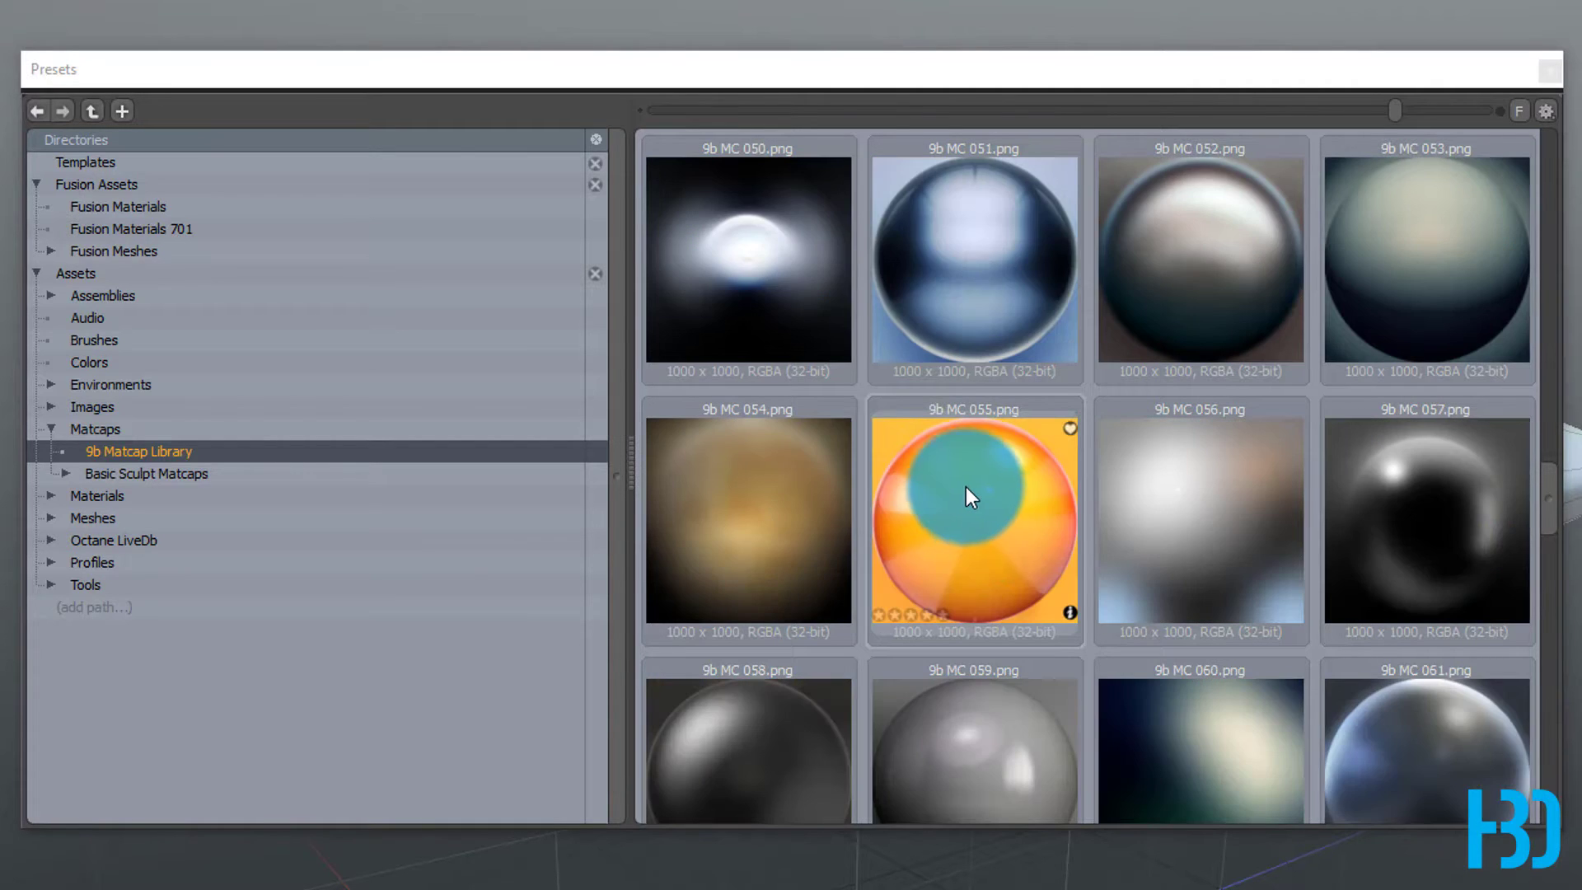
{"action": "scroll", "coordinate": [972, 486], "scroll_direction": "down", "scroll_amount": 4}
{"action": "scroll", "coordinate": [1160, 367], "scroll_direction": "up", "scroll_amount": 2}
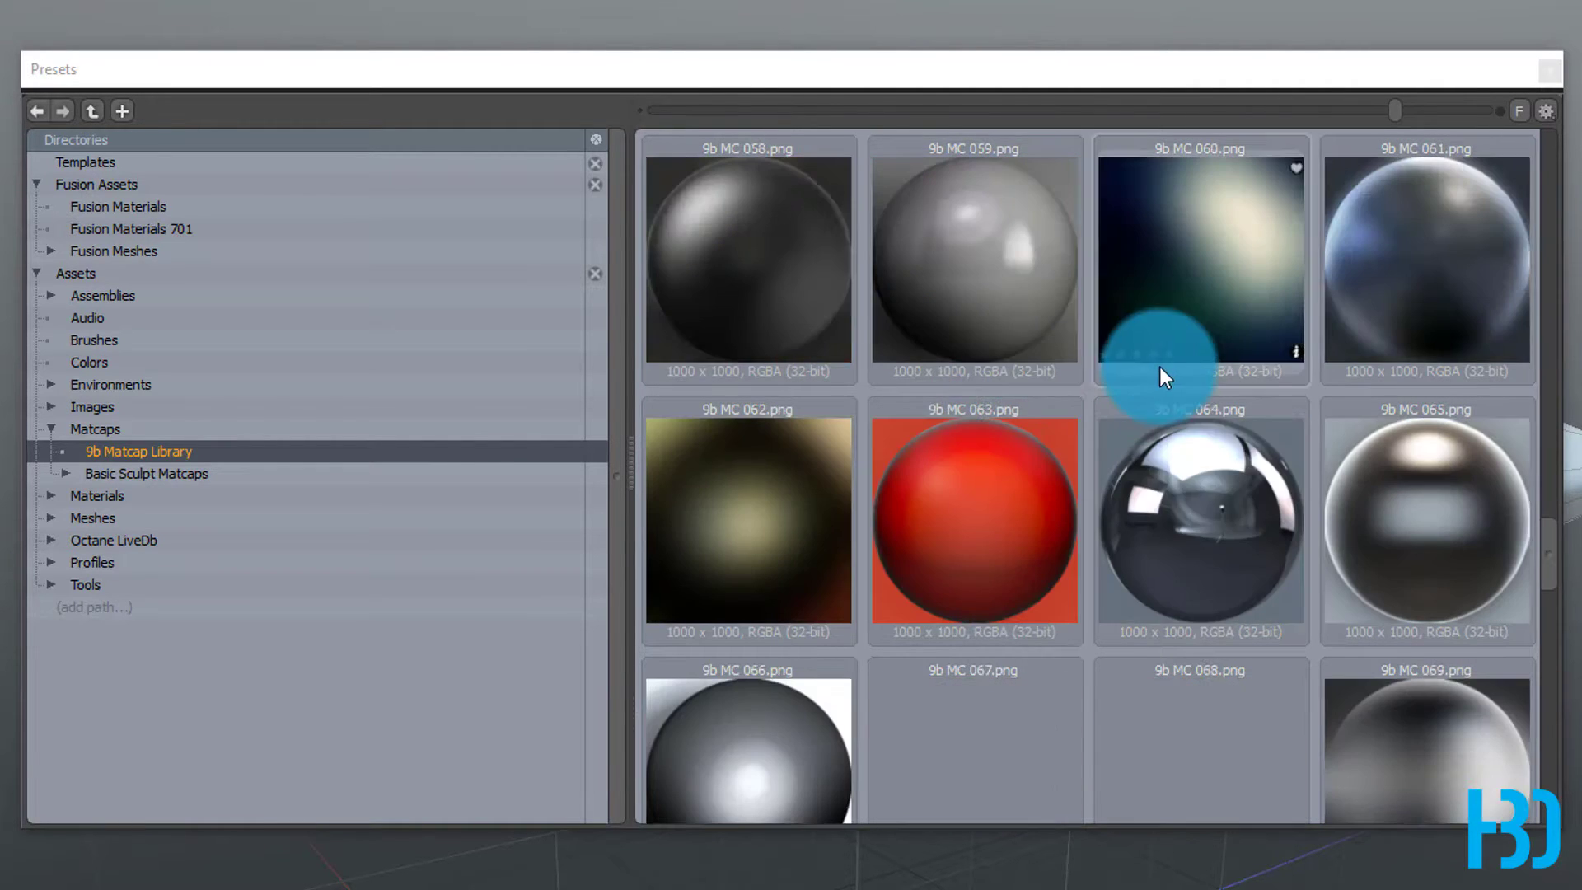
{"action": "left_click", "coordinate": [1192, 507]}
- Look through the rest of the 9b Matcap Library and the Sculpt Single Light and Skin folders of Basic Sculpt Matcaps
{"action": "scroll", "coordinate": [992, 373], "scroll_direction": "down", "scroll_amount": 3}
{"action": "scroll", "coordinate": [982, 361], "scroll_direction": "down", "scroll_amount": 4}
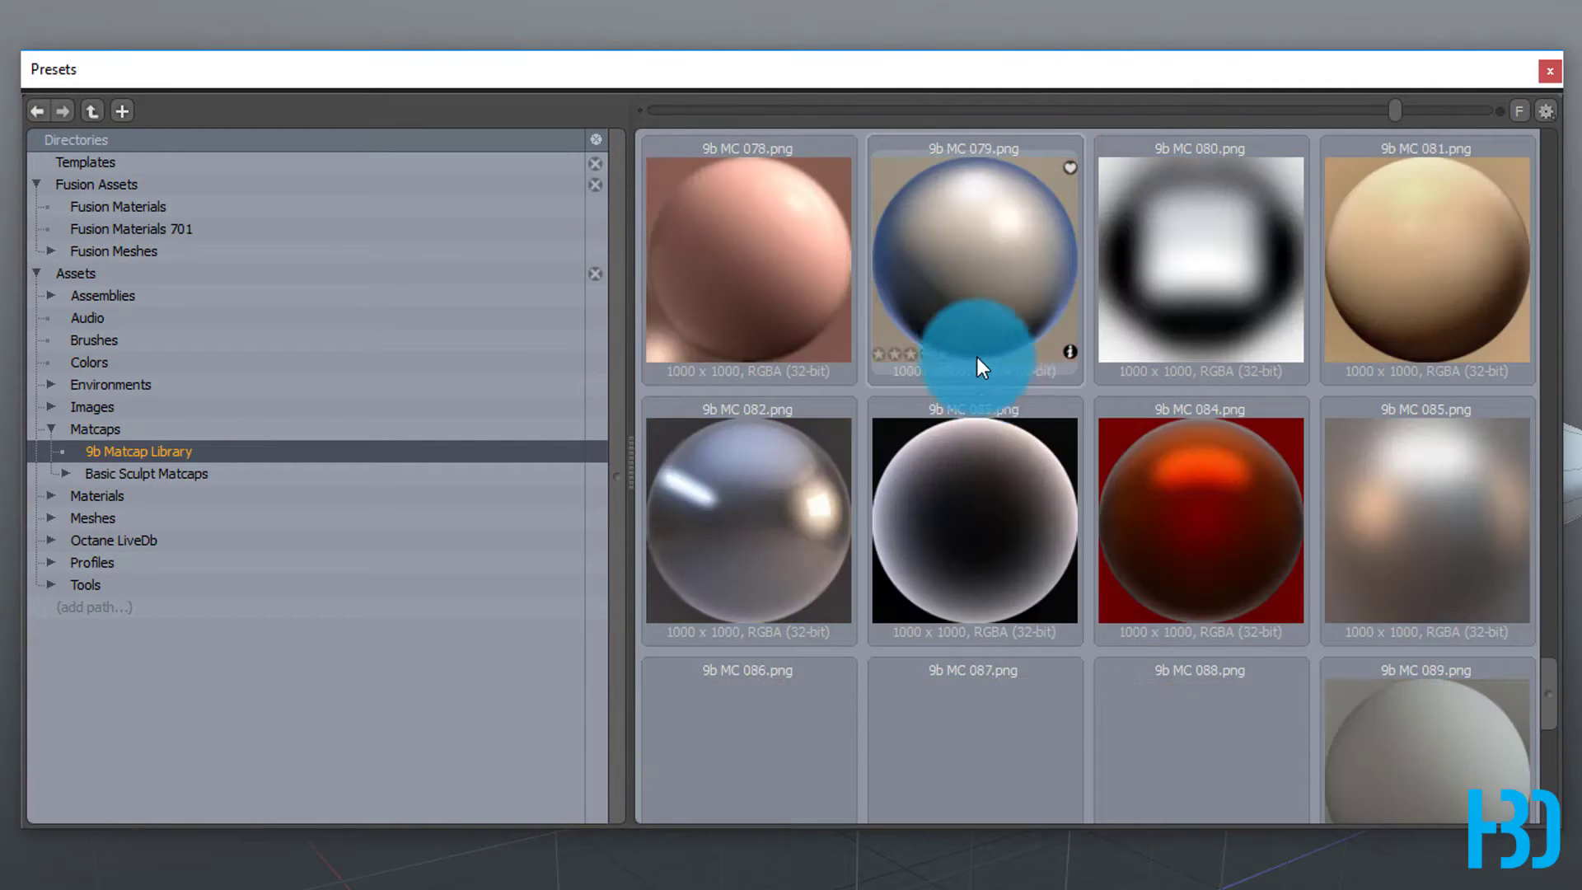
{"action": "scroll", "coordinate": [989, 292], "scroll_direction": "down", "scroll_amount": 1}
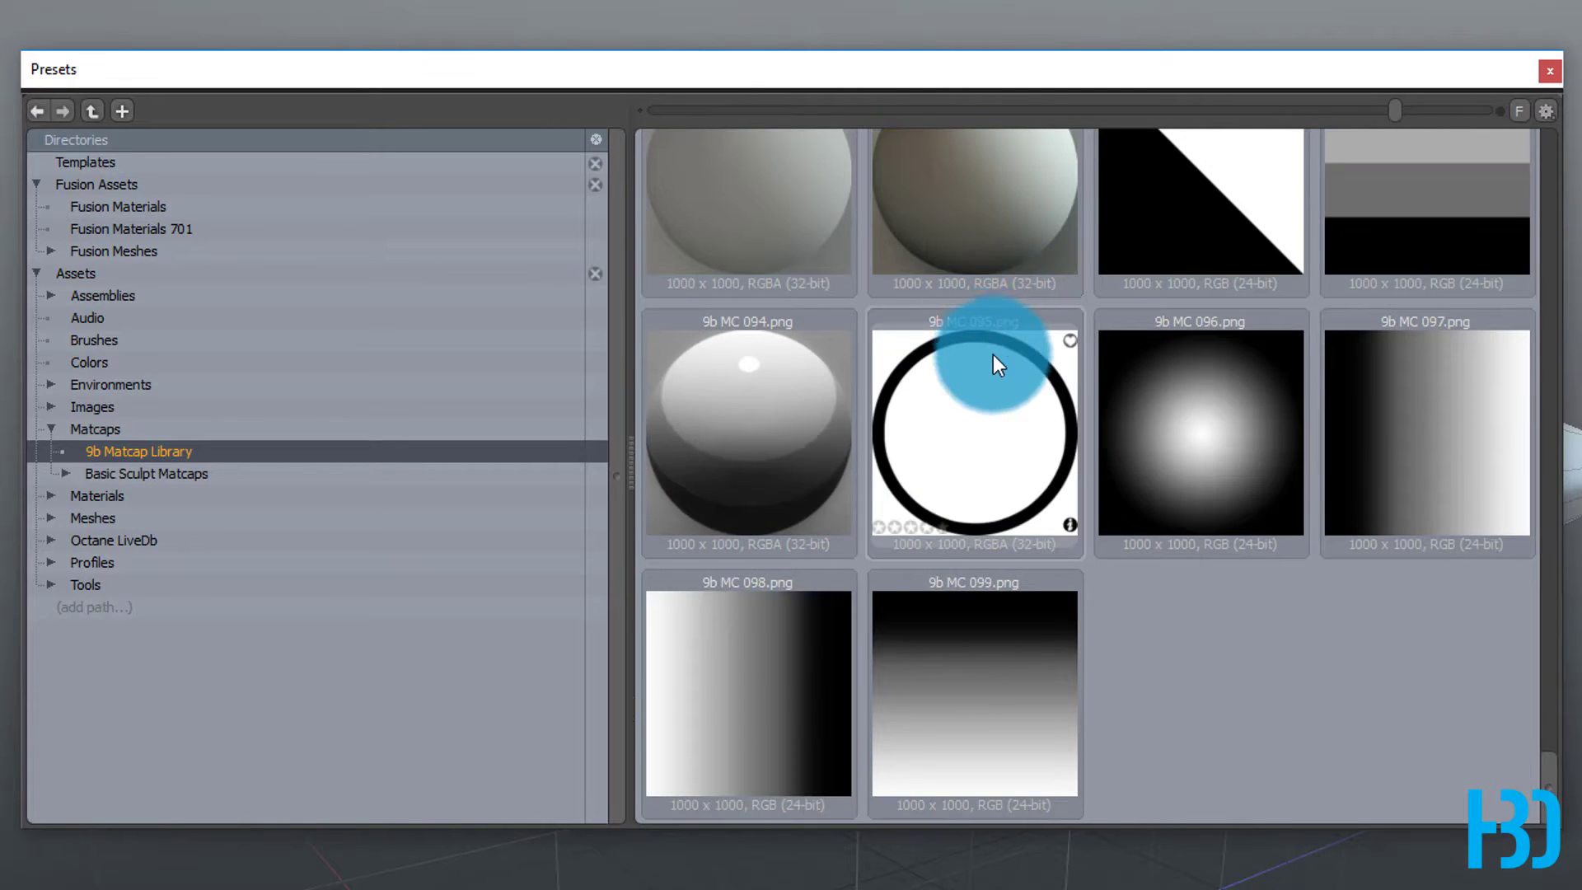
{"action": "scroll", "coordinate": [997, 371], "scroll_direction": "up", "scroll_amount": 5}
{"action": "left_click", "coordinate": [123, 430]}
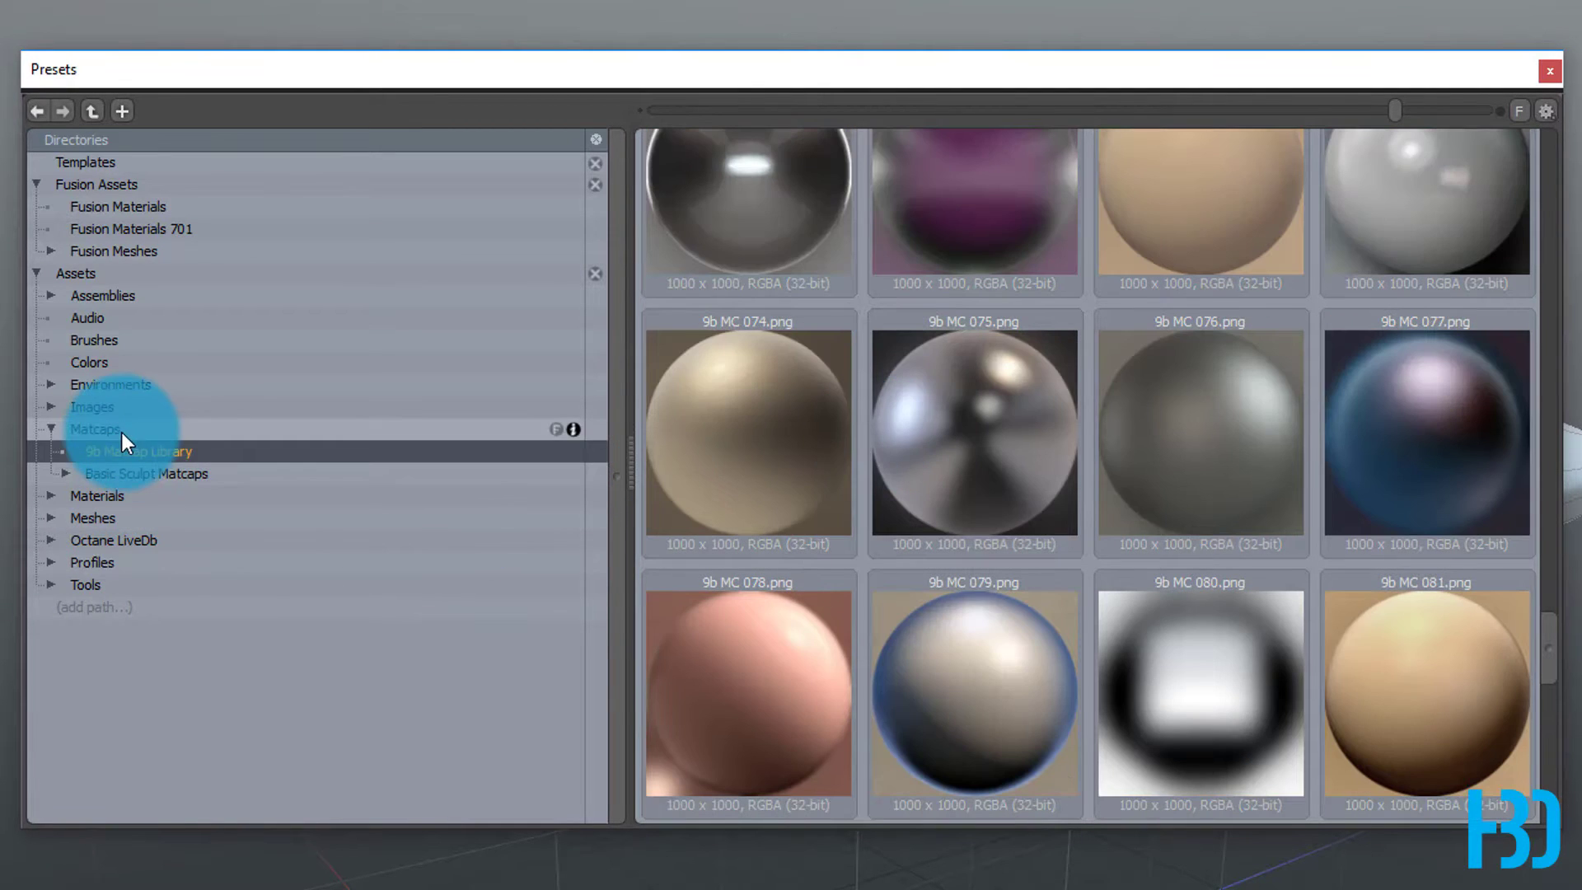
{"action": "left_click", "coordinate": [130, 453]}
{"action": "left_click", "coordinate": [66, 475]}
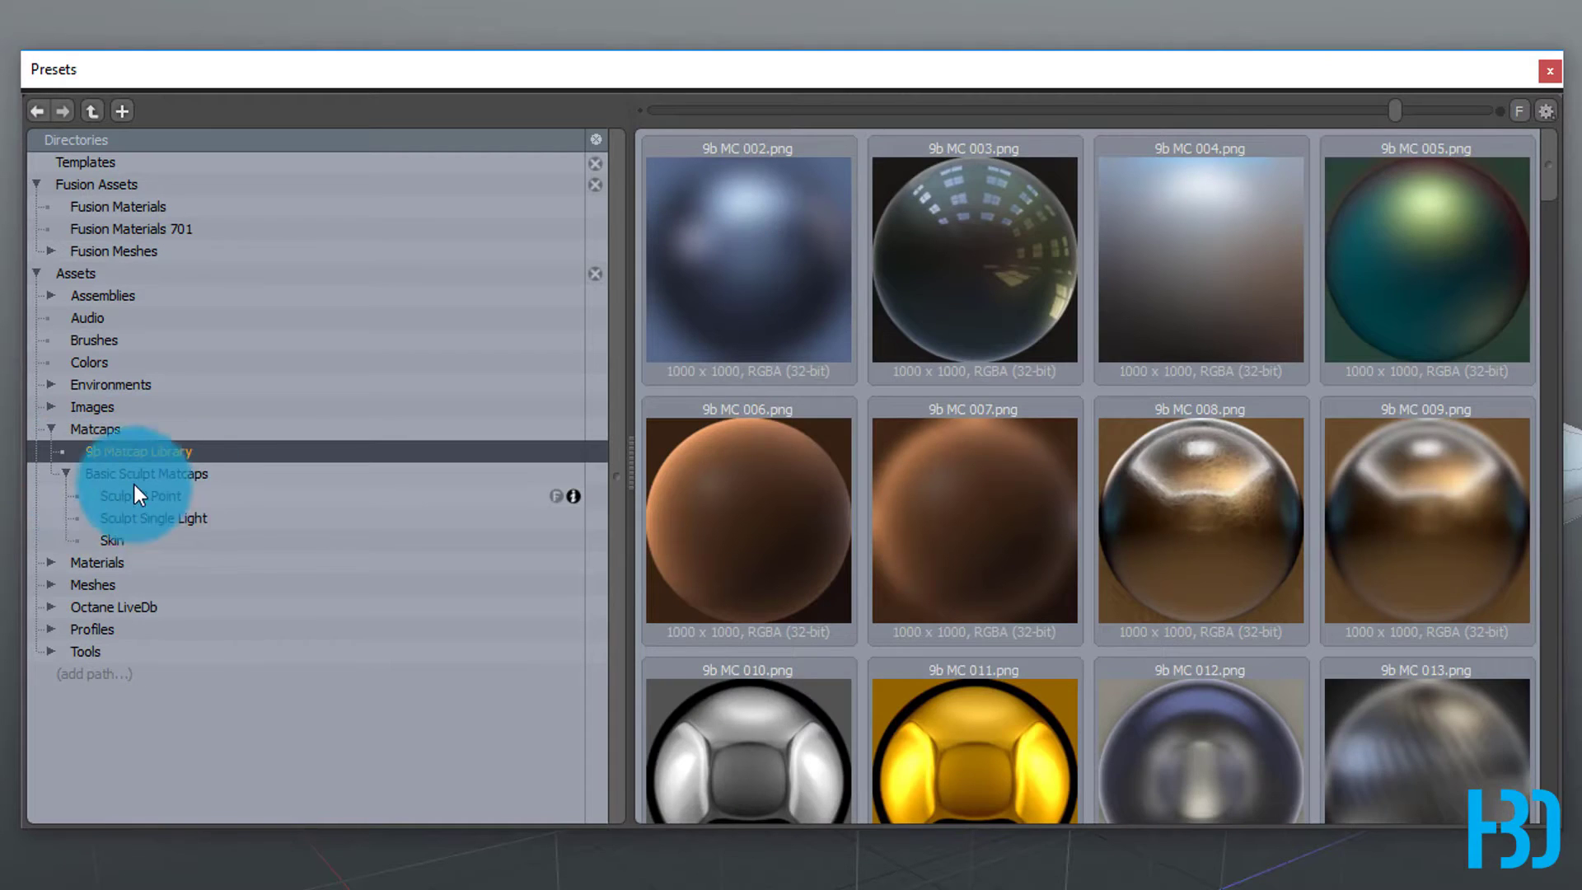
{"action": "left_click", "coordinate": [135, 516]}
{"action": "left_click", "coordinate": [113, 540]}
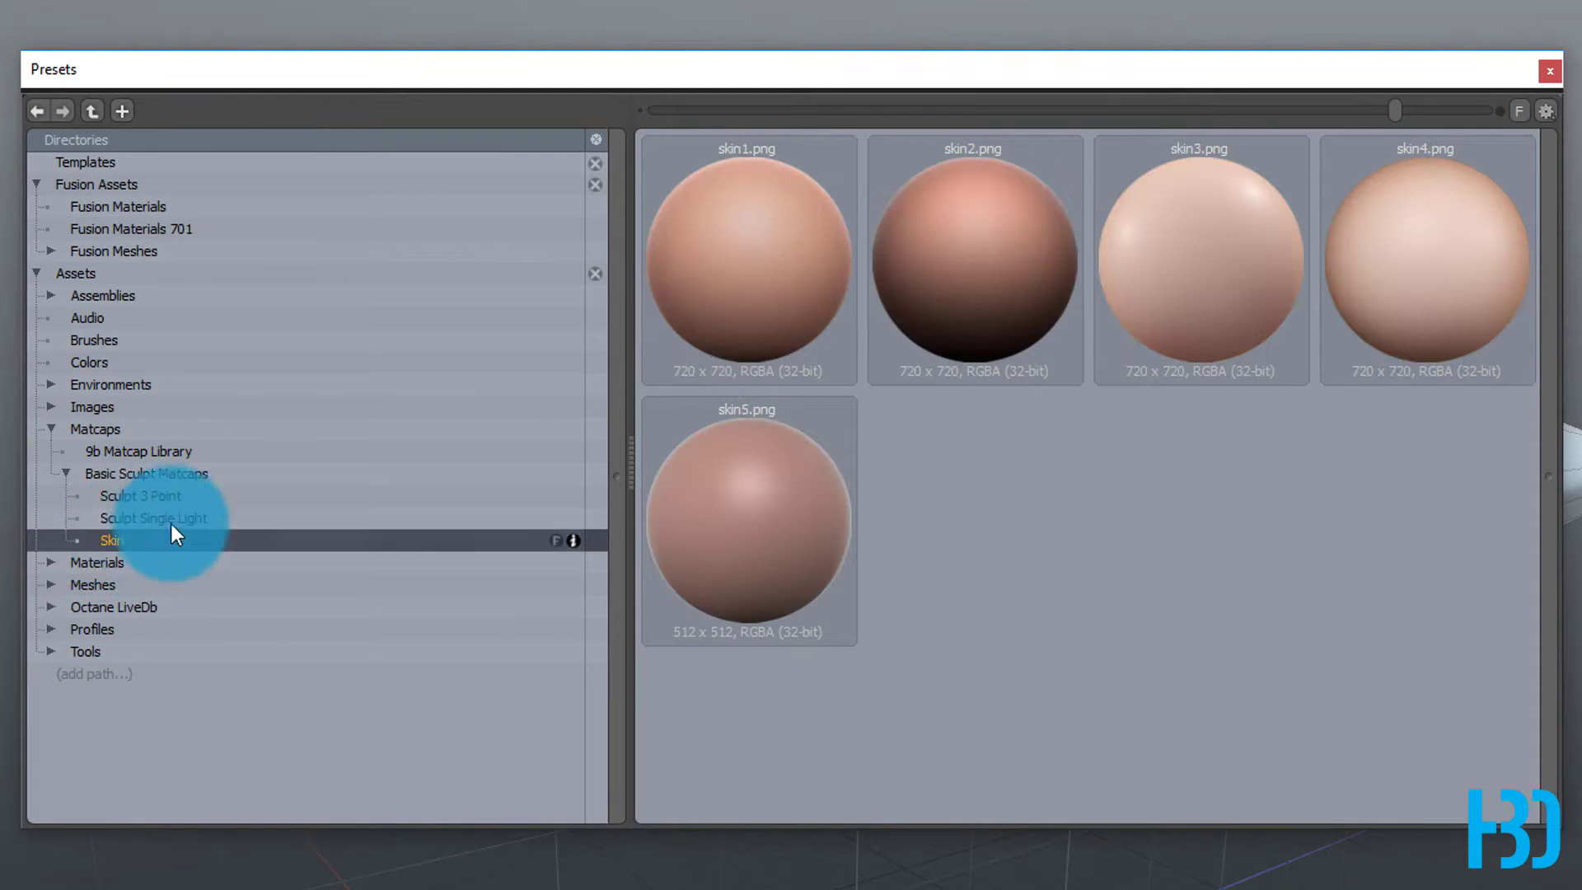
- Return to the 9b Matcap Library and review its matcap previews through the whole collection
{"action": "scroll", "coordinate": [1071, 445], "scroll_direction": "down", "scroll_amount": 5}
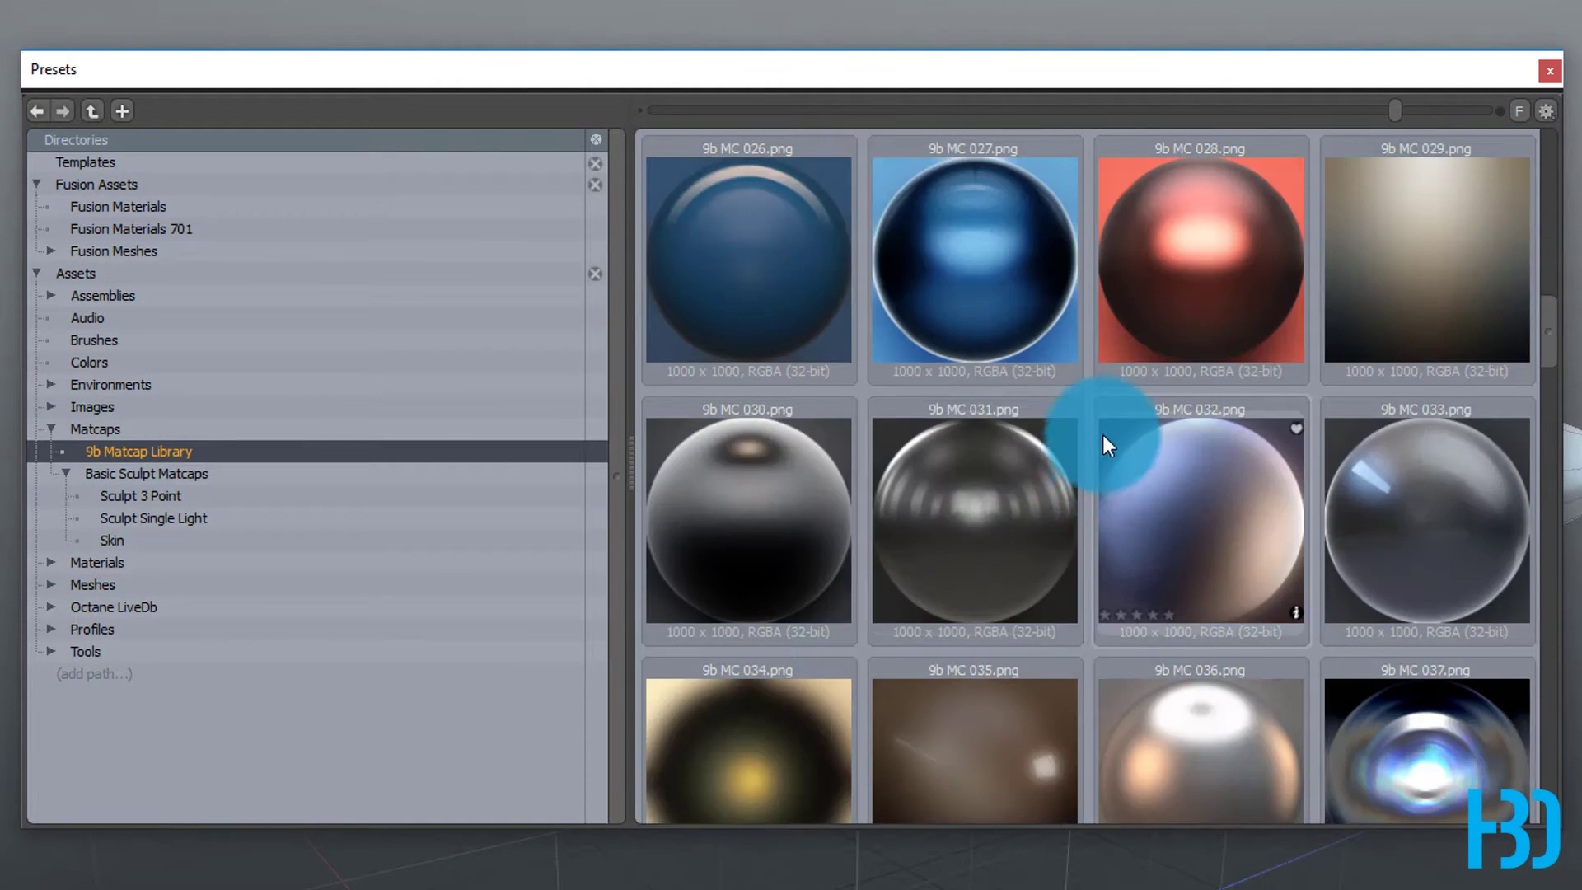
{"action": "scroll", "coordinate": [1096, 412], "scroll_direction": "down", "scroll_amount": 12}
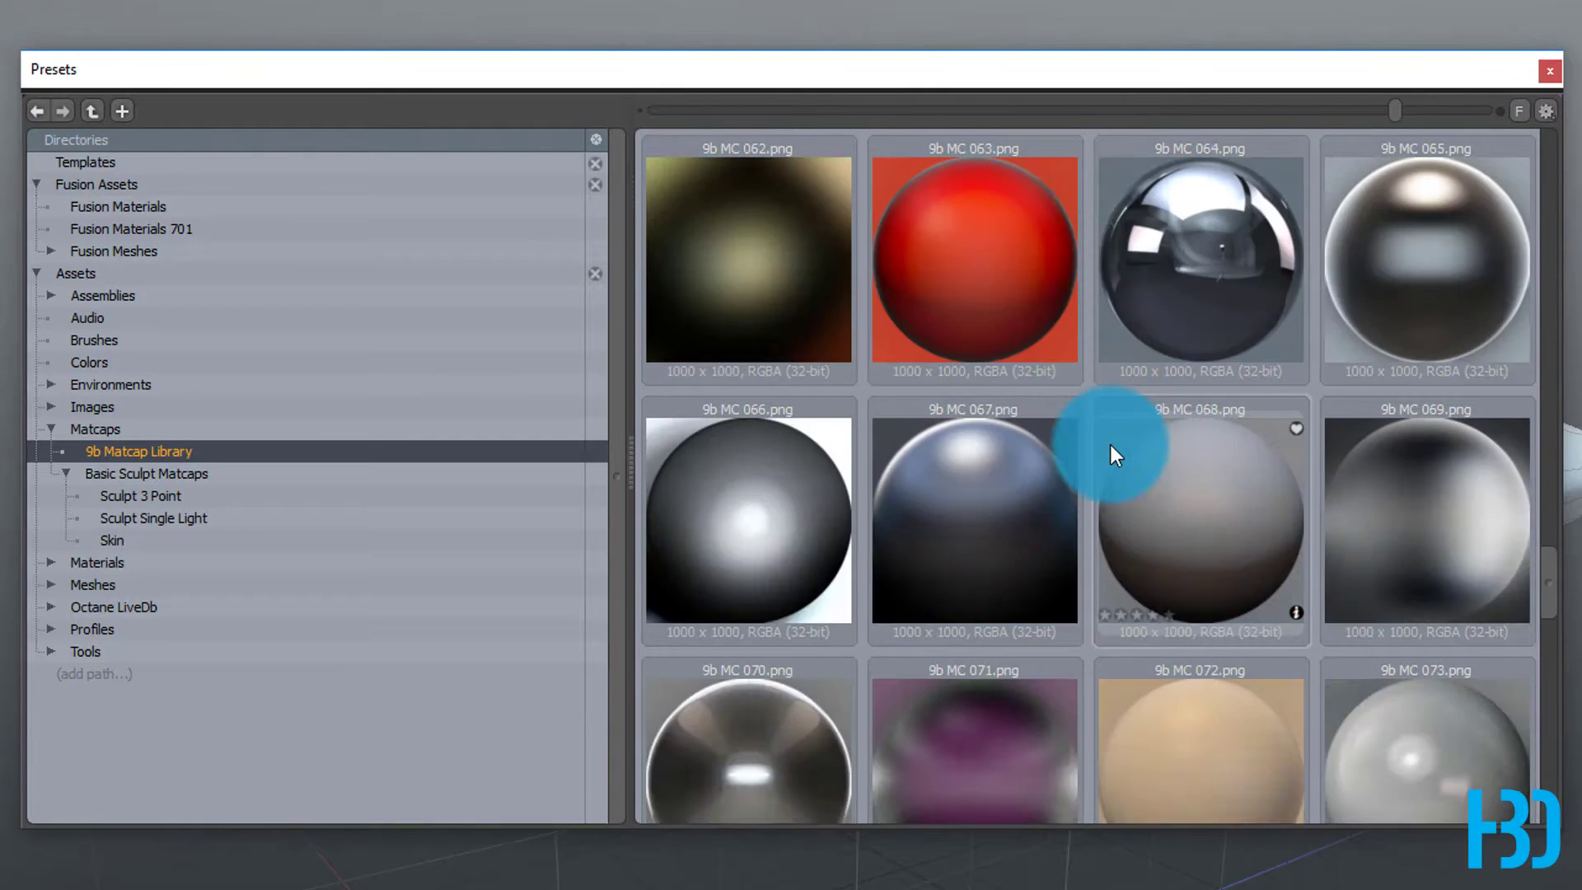
{"action": "scroll", "coordinate": [981, 414], "scroll_direction": "down", "scroll_amount": 5}
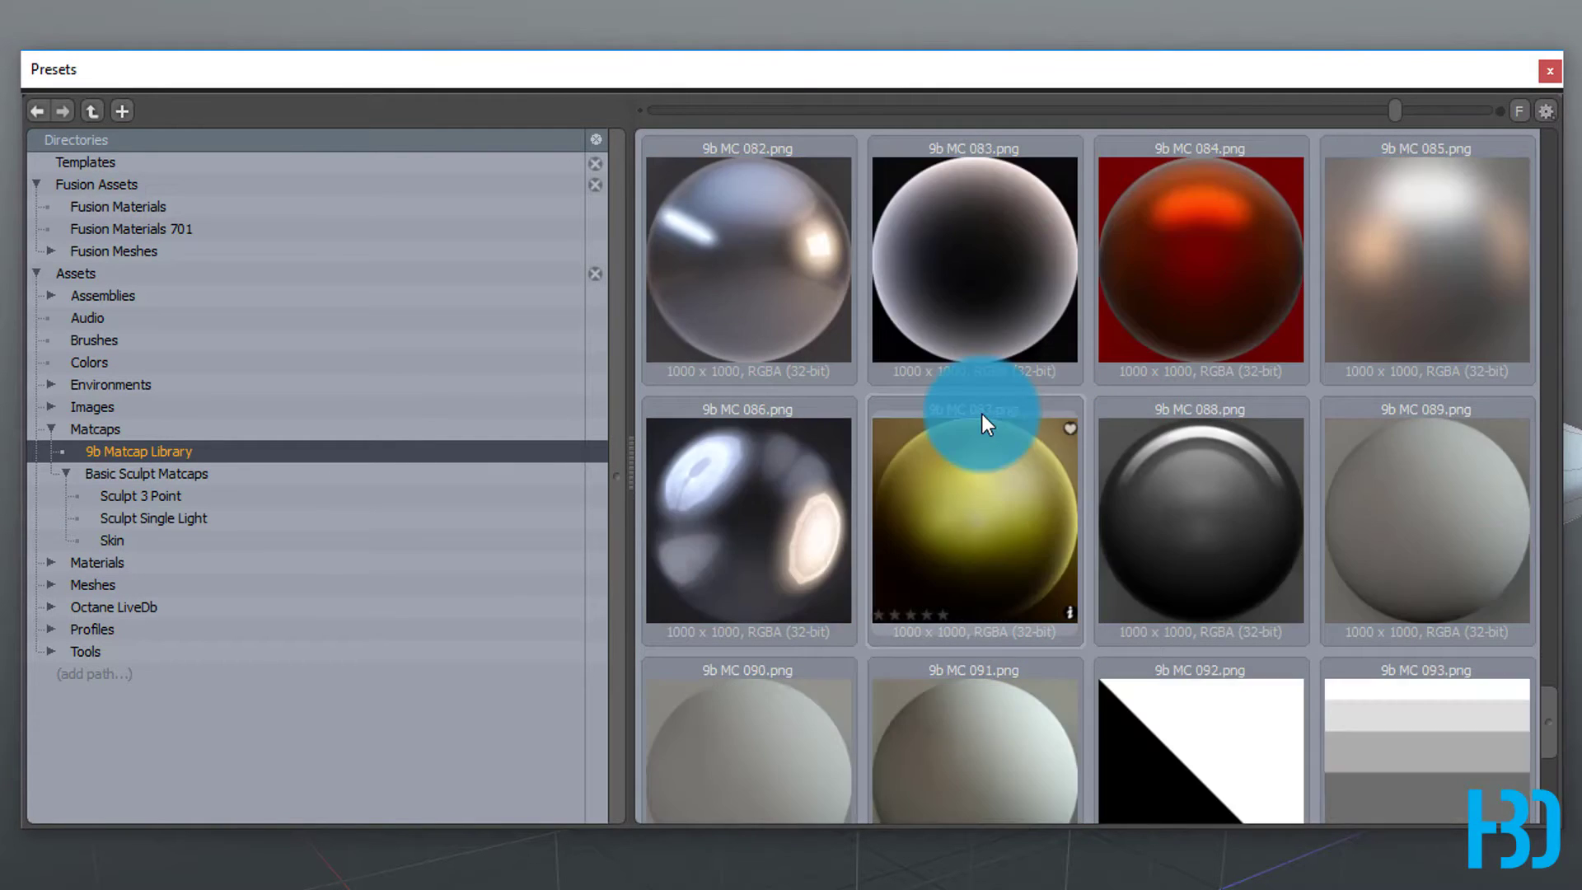
{"action": "scroll", "coordinate": [985, 423], "scroll_direction": "up", "scroll_amount": 7}
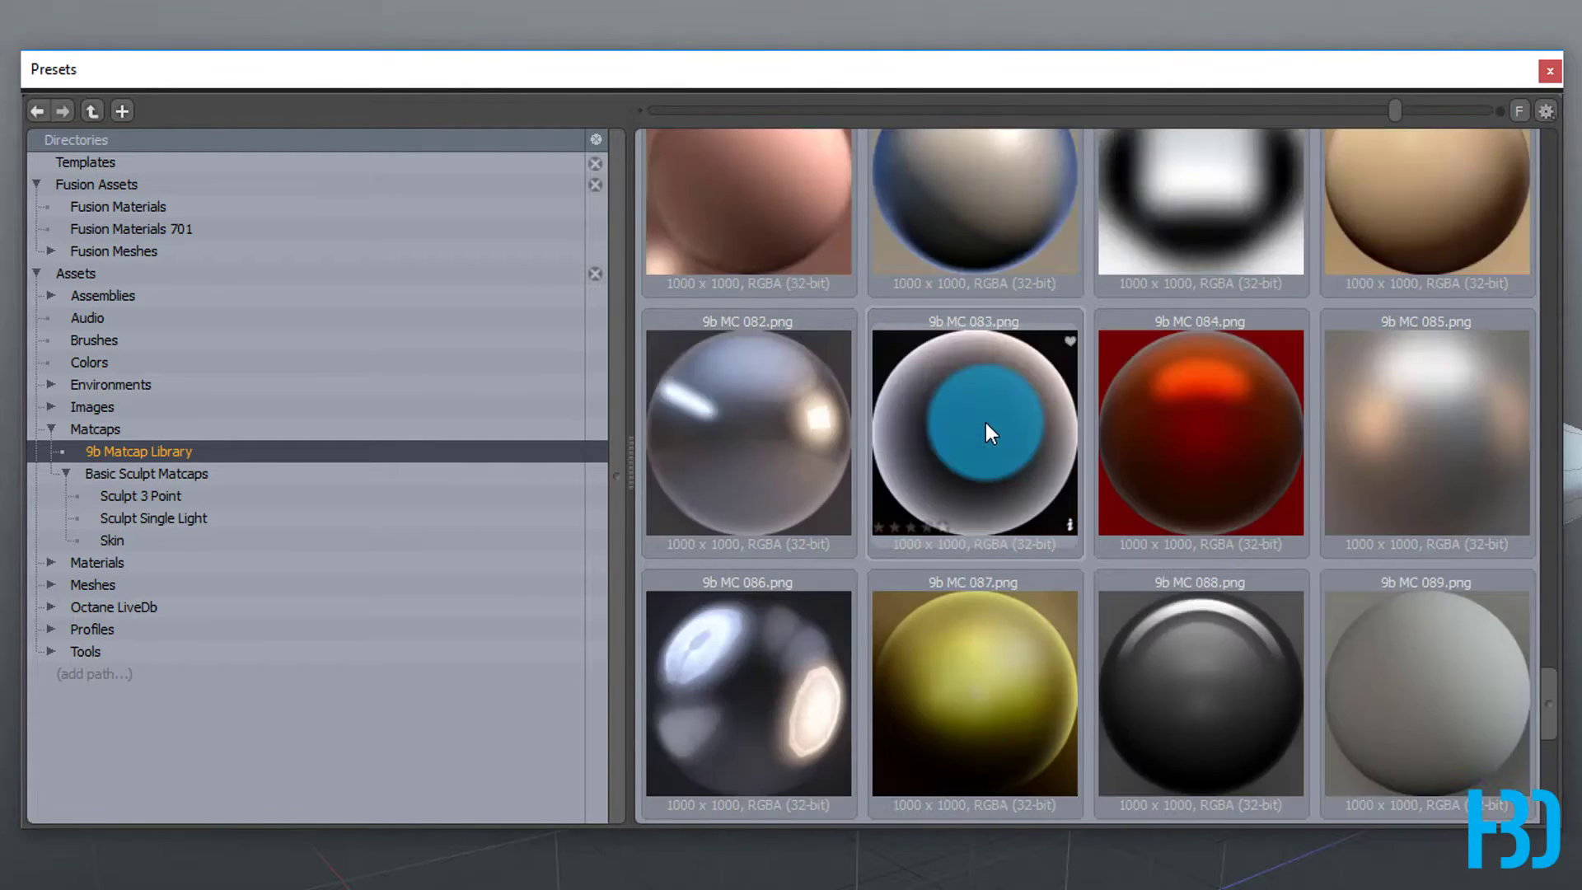
{"action": "scroll", "coordinate": [987, 425], "scroll_direction": "up", "scroll_amount": 5}
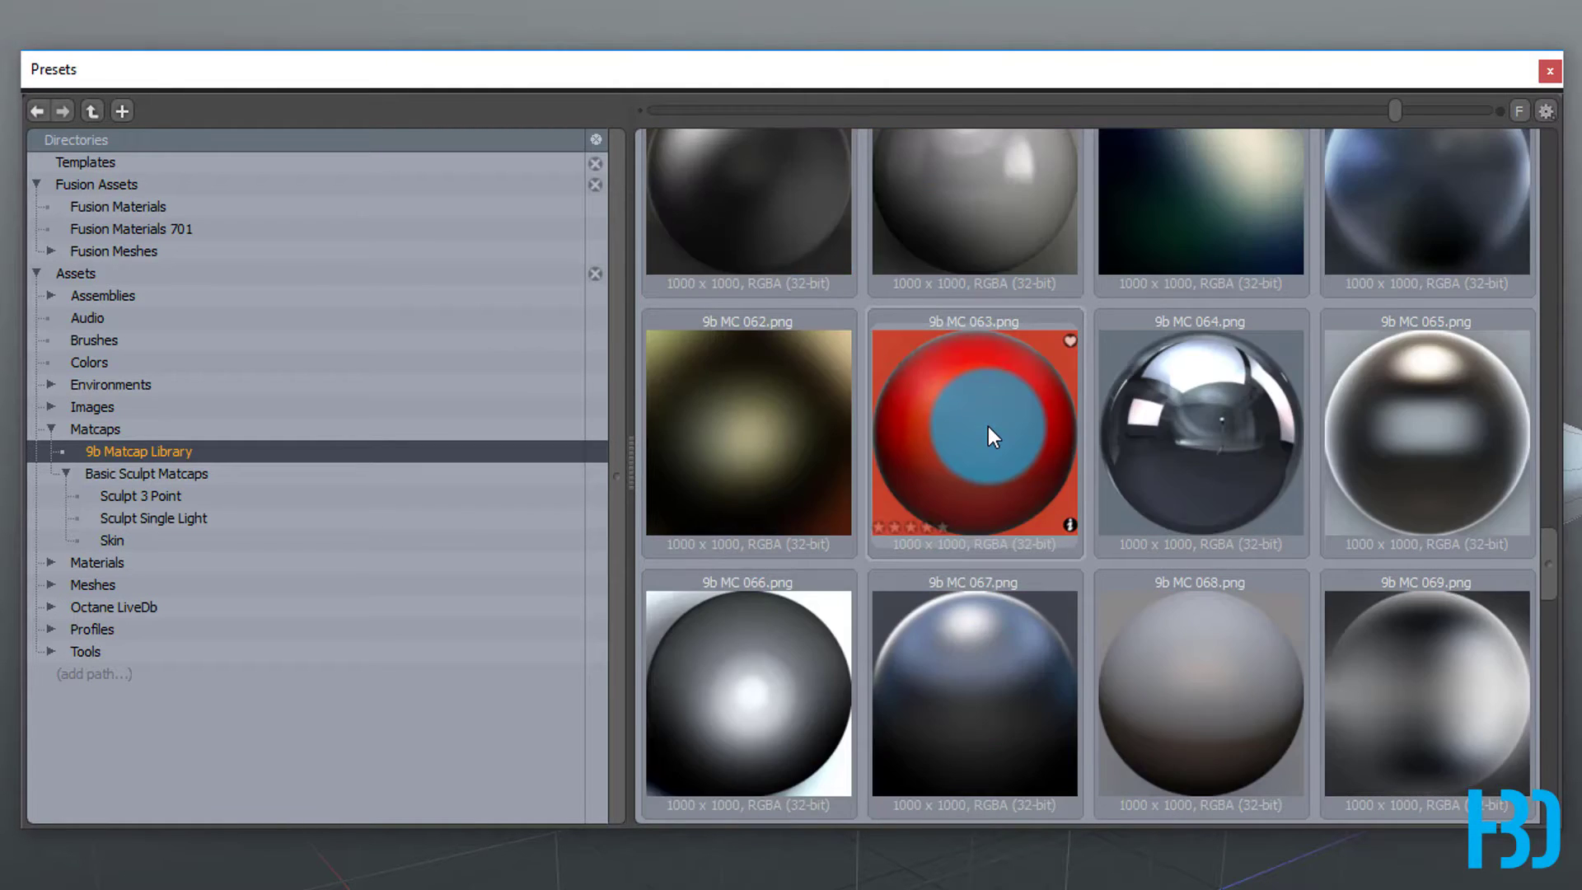
{"action": "scroll", "coordinate": [988, 427], "scroll_direction": "up", "scroll_amount": 4}
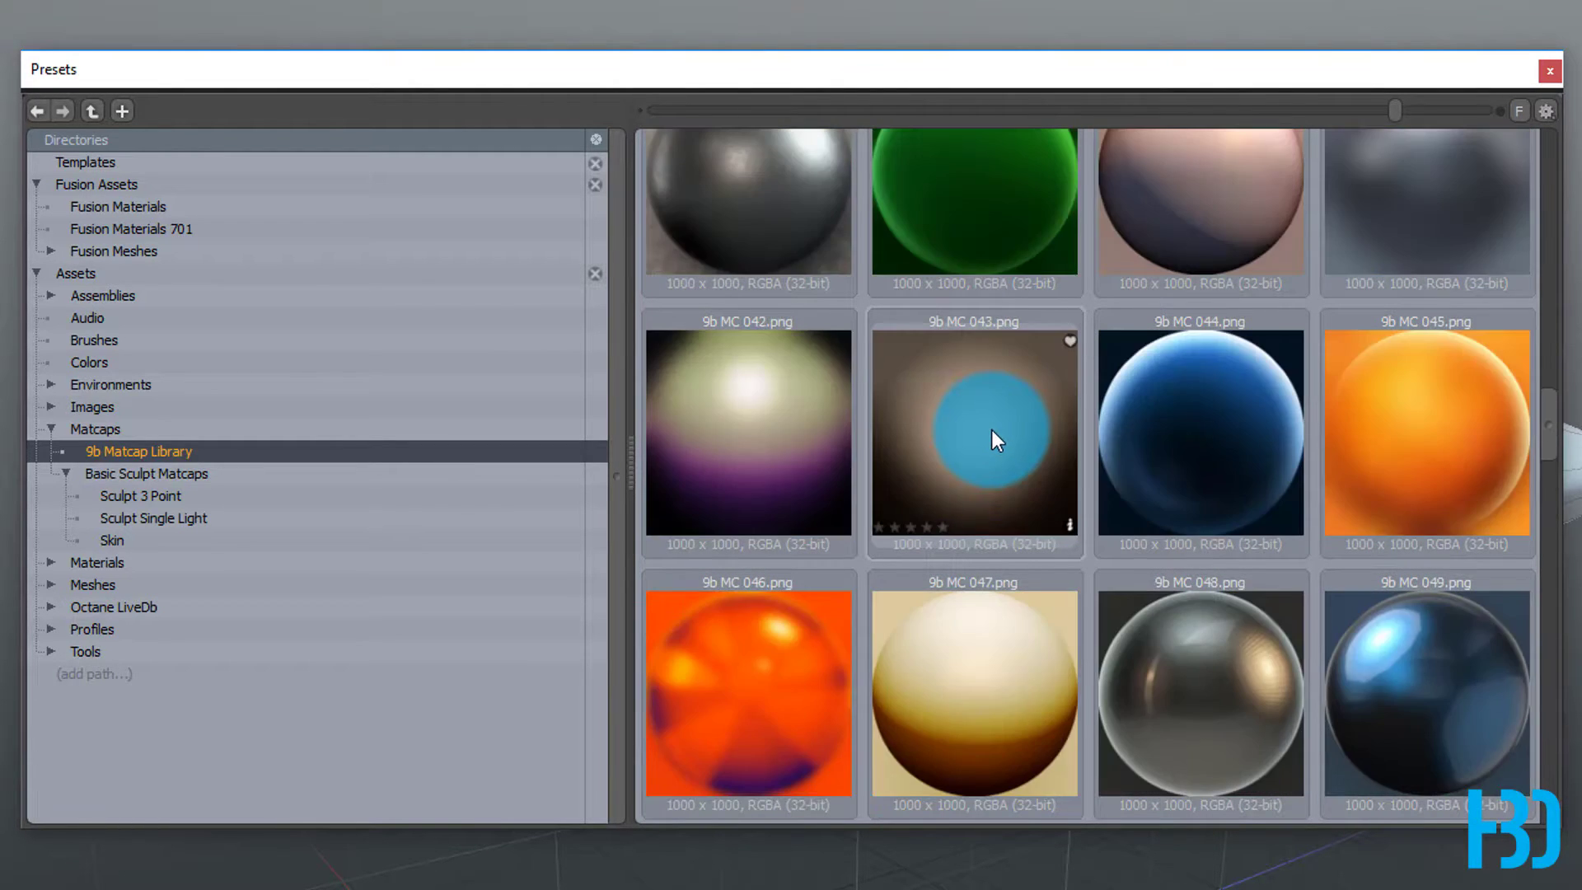
{"action": "scroll", "coordinate": [994, 437], "scroll_direction": "up", "scroll_amount": 5}
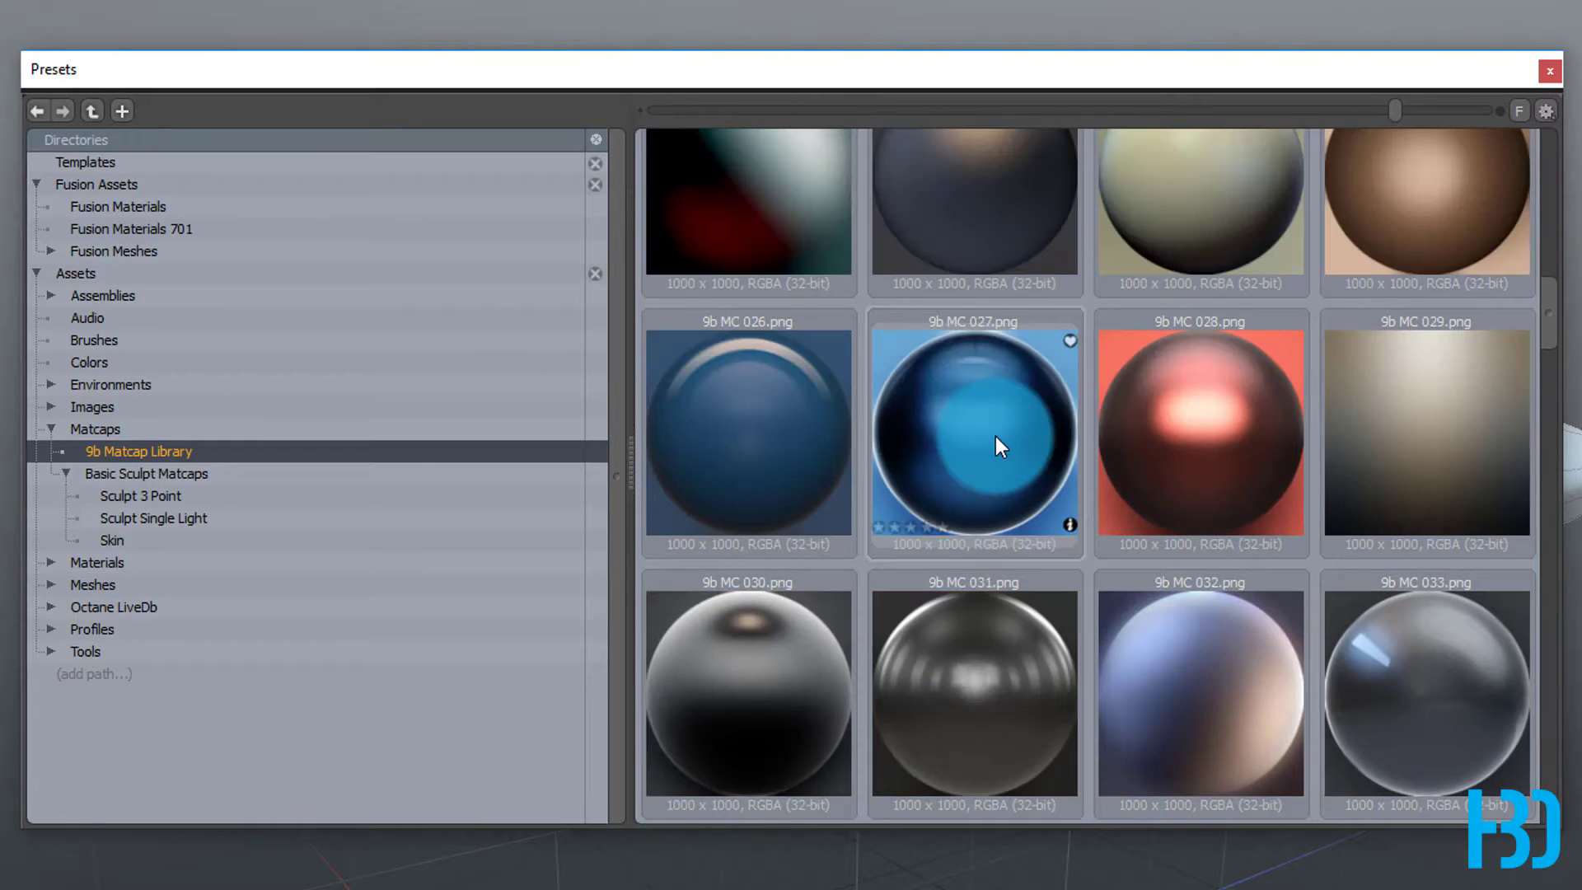
{"action": "scroll", "coordinate": [996, 436], "scroll_direction": "up", "scroll_amount": 2}
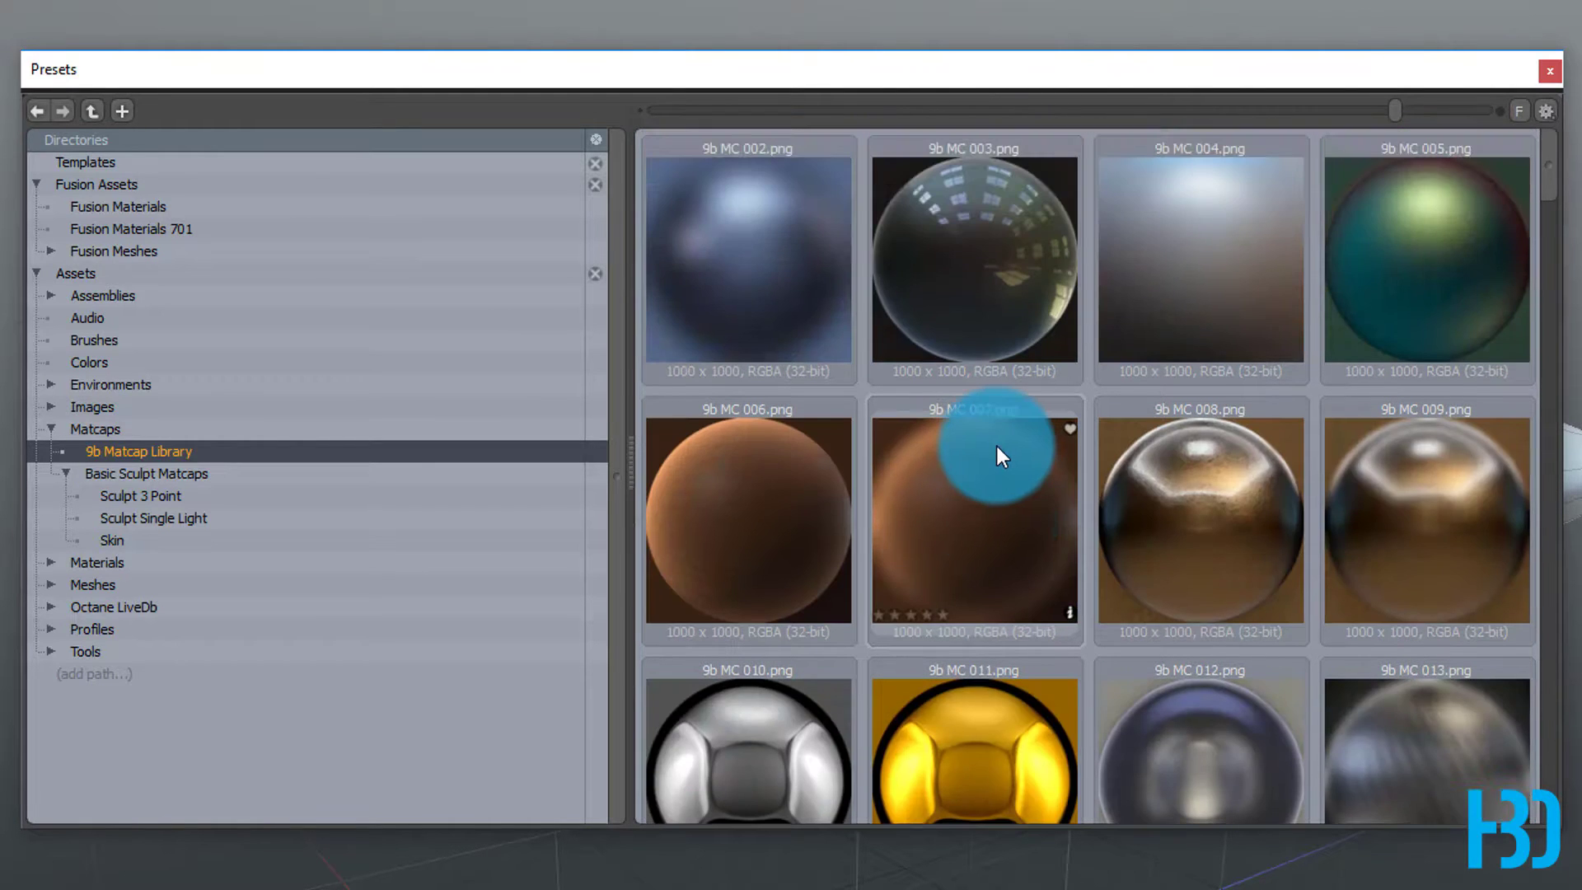
- Load pink bubble mc.png from the main Matcaps folder and close the preset browser
{"action": "left_click", "coordinate": [153, 432]}
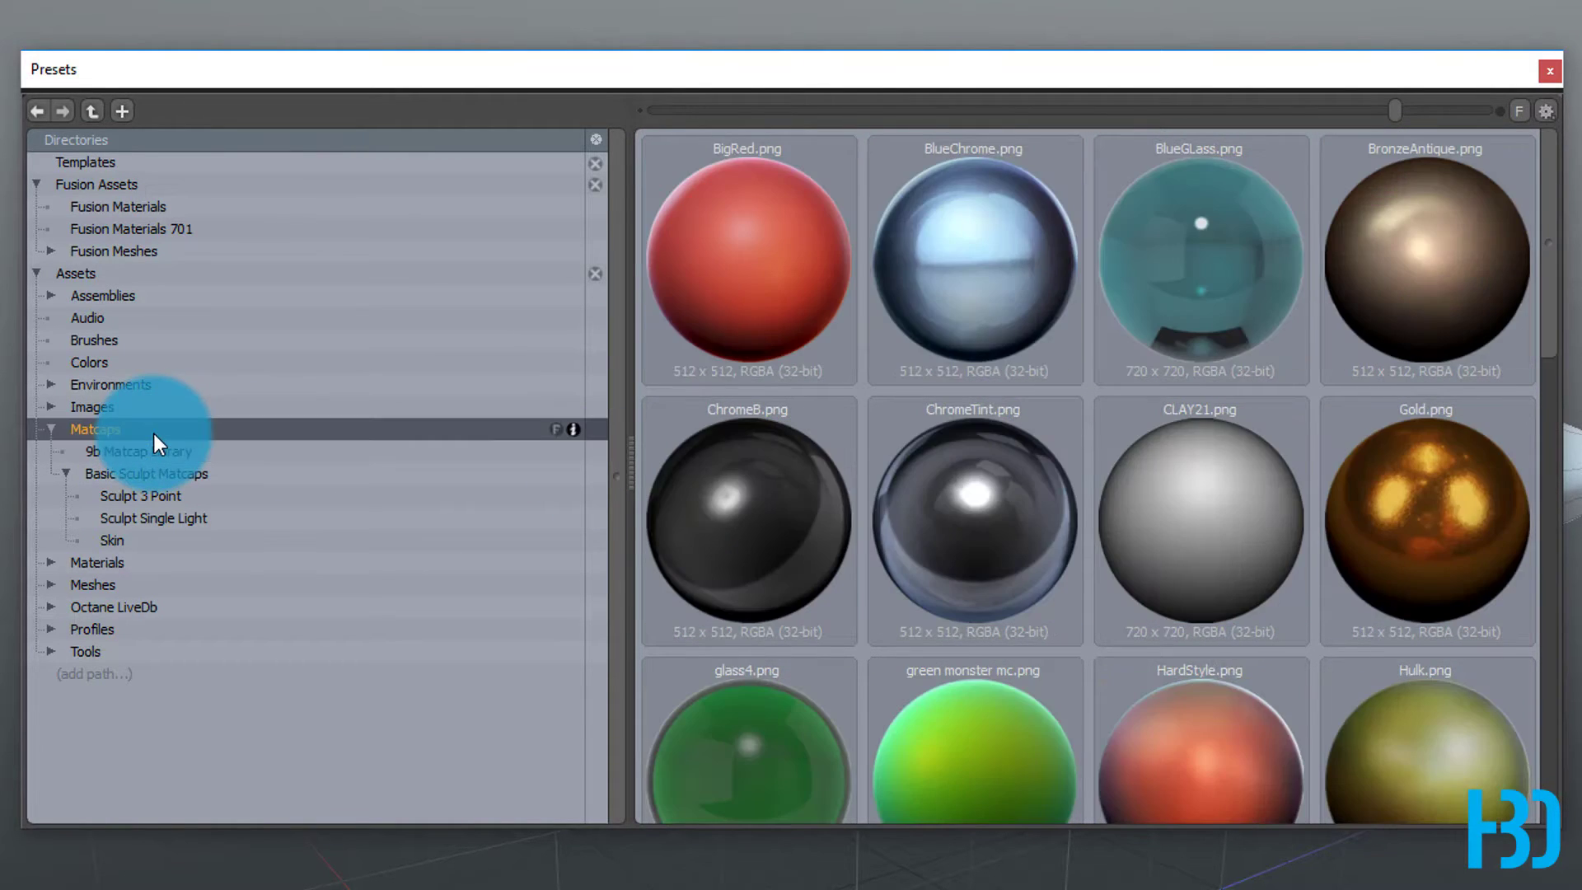
{"action": "scroll", "coordinate": [1189, 395], "scroll_direction": "down", "scroll_amount": 3}
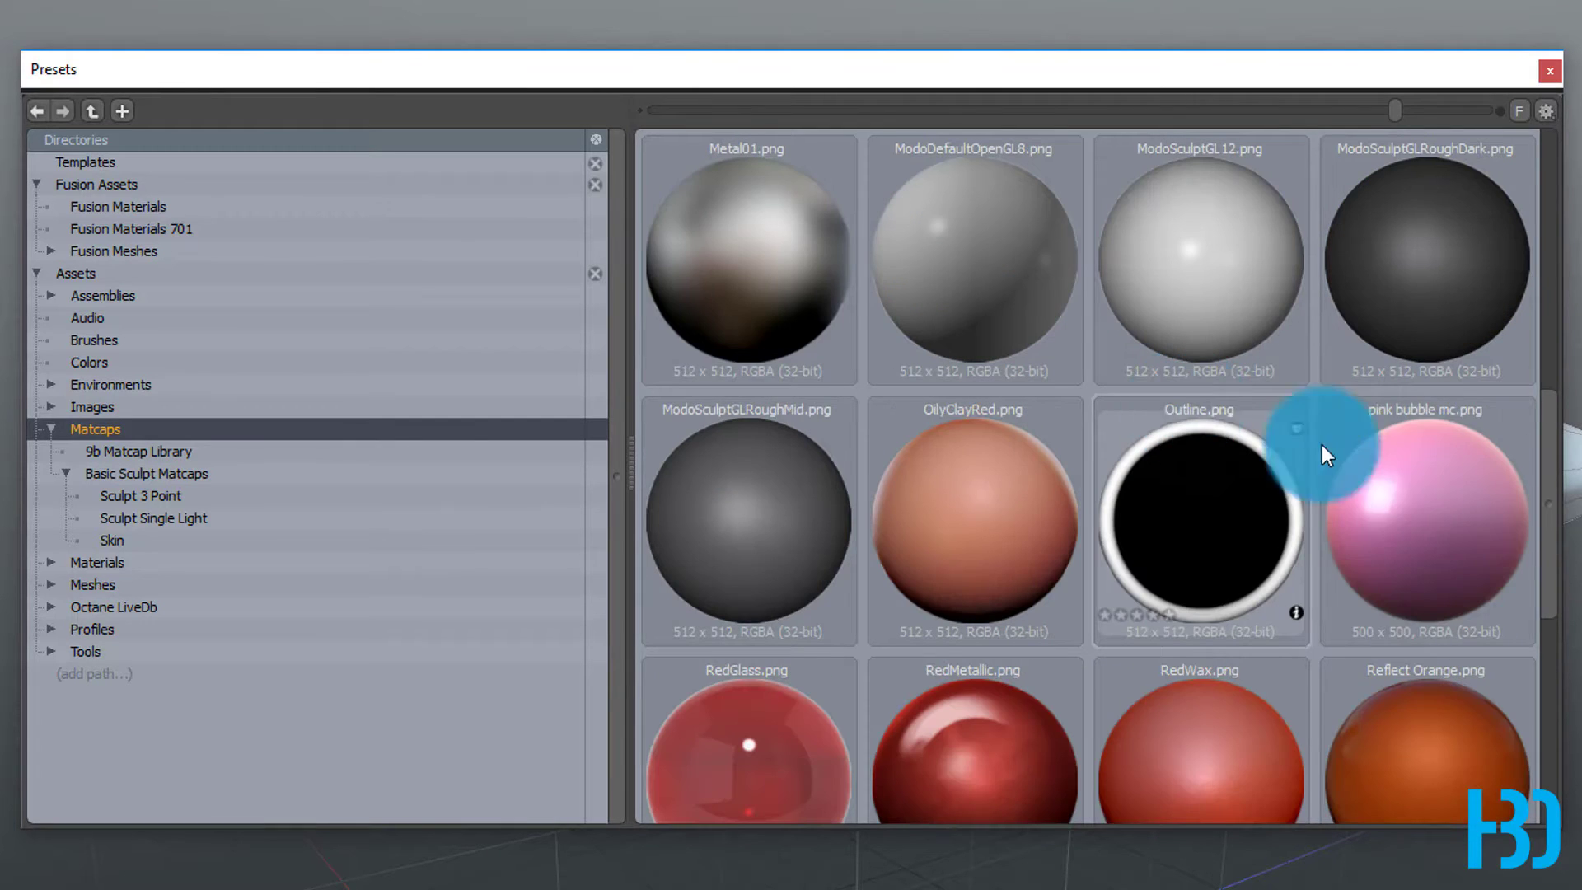
{"action": "left_click", "coordinate": [1409, 492]}
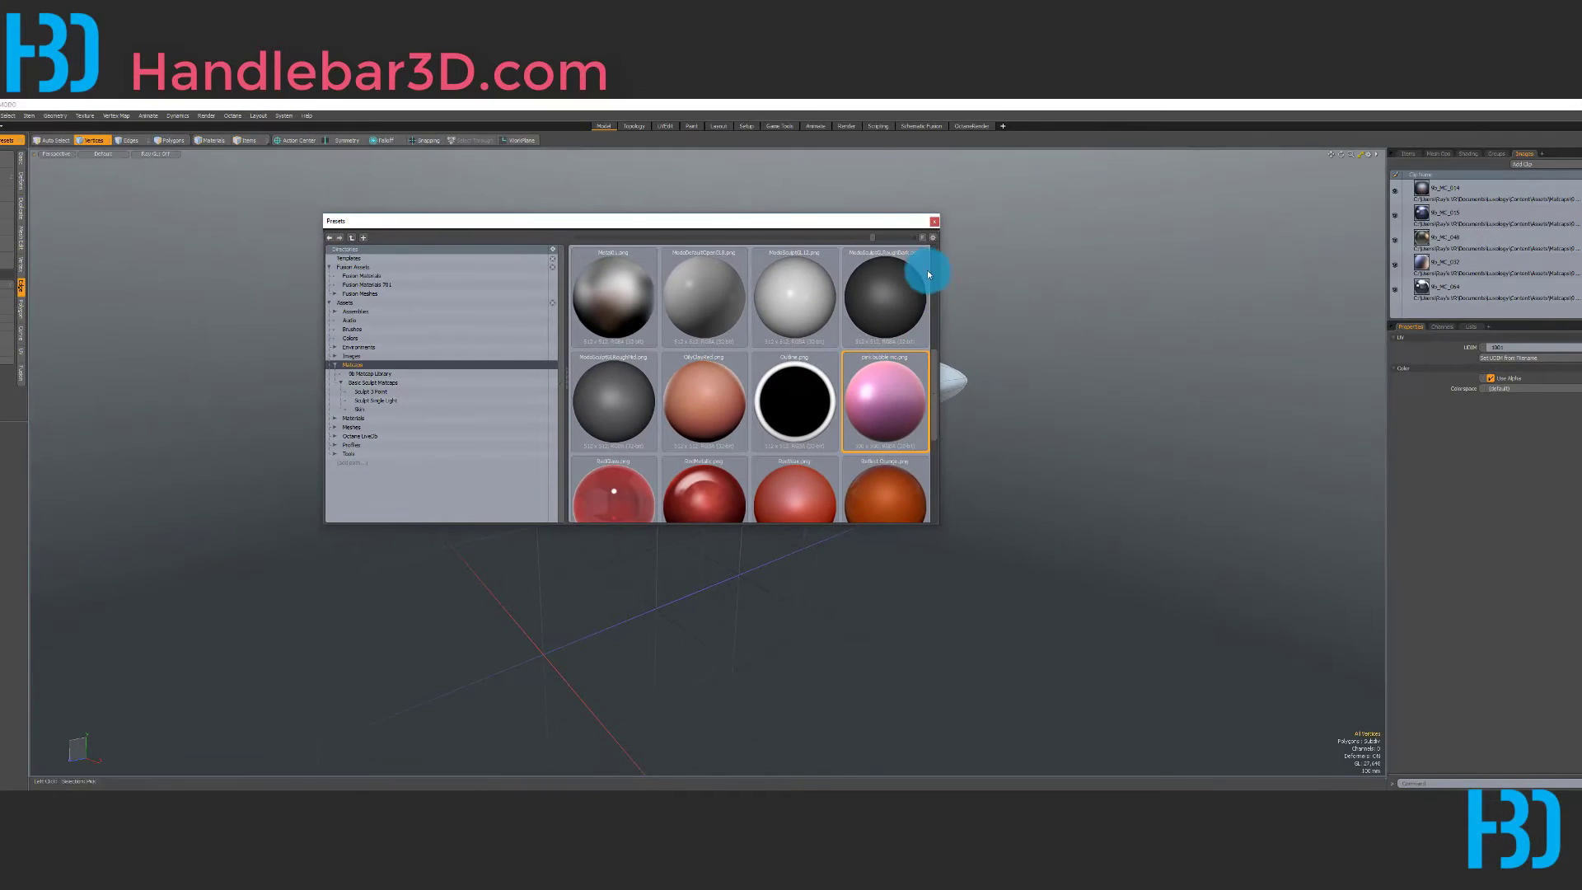
{"action": "left_click", "coordinate": [936, 220]}
- Switch to item selection mode and expand the Spaceships material group in the Shader Tree
{"action": "left_click_drag", "start_coordinate": [491, 427], "coordinate": [847, 406], "text": "alt"}
{"action": "left_click_drag", "start_coordinate": [680, 466], "coordinate": [767, 416], "text": "alt"}
{"action": "key", "text": "5"}
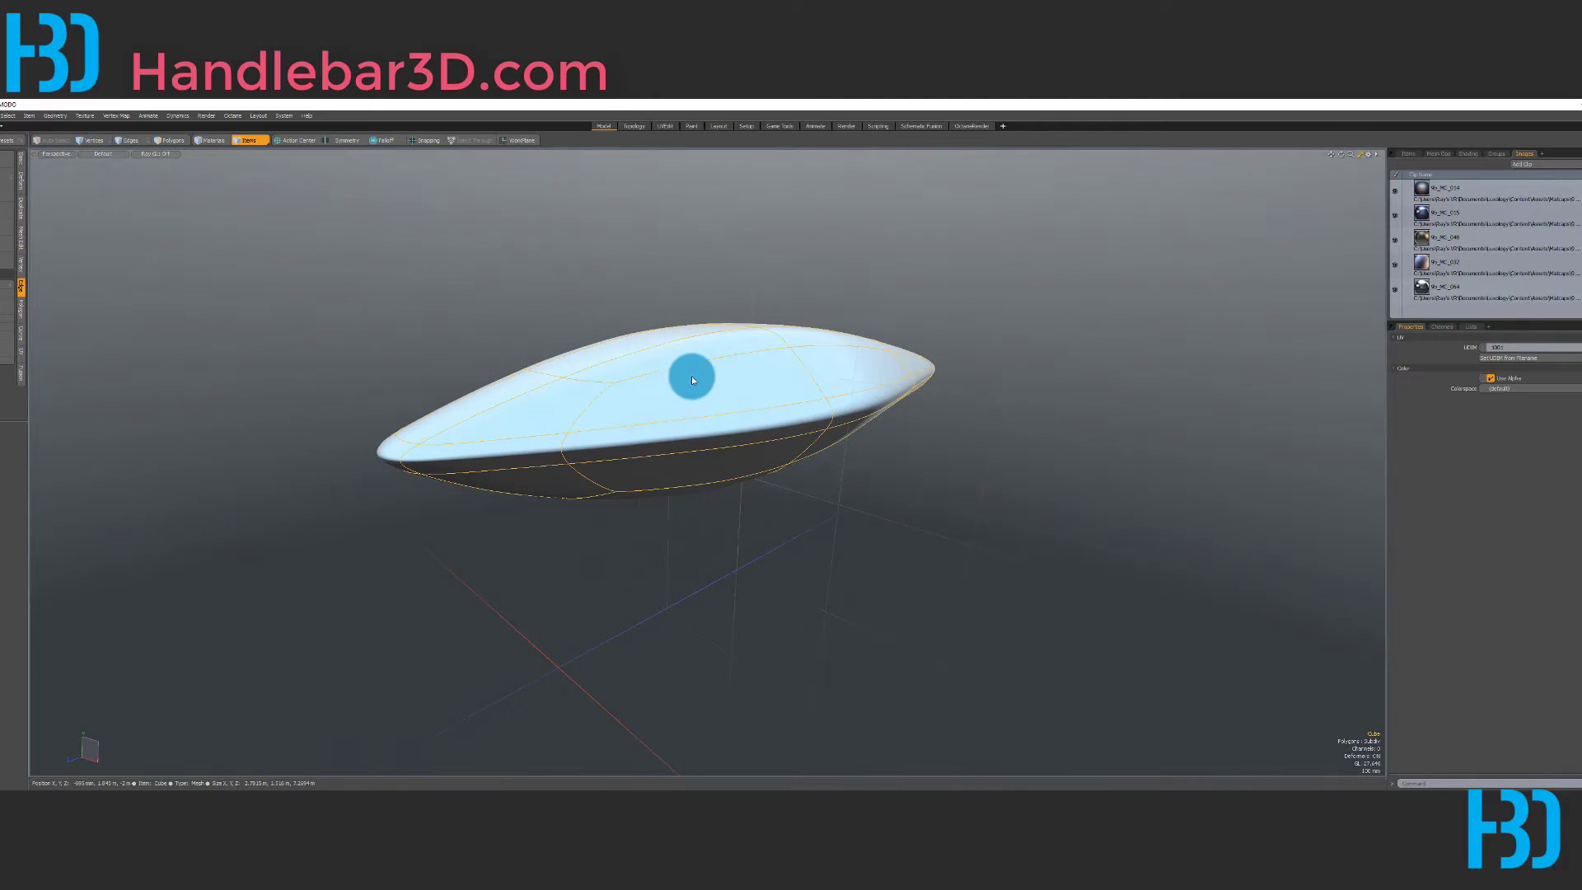
{"action": "left_click_drag", "start_coordinate": [706, 470], "coordinate": [820, 414], "text": "alt"}
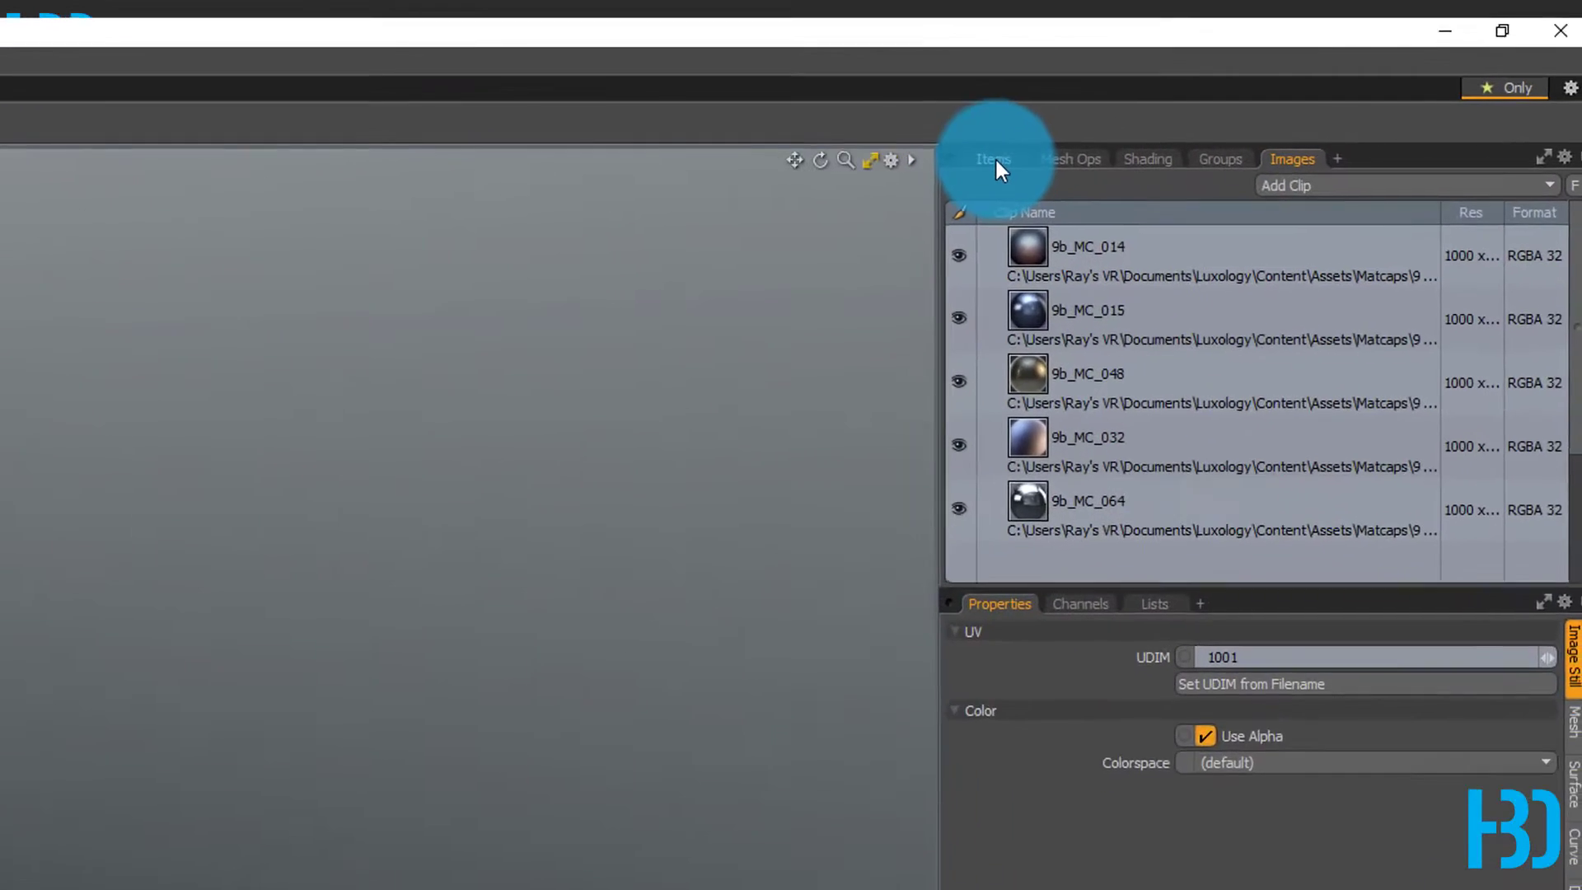
{"action": "left_click", "coordinate": [1408, 153]}
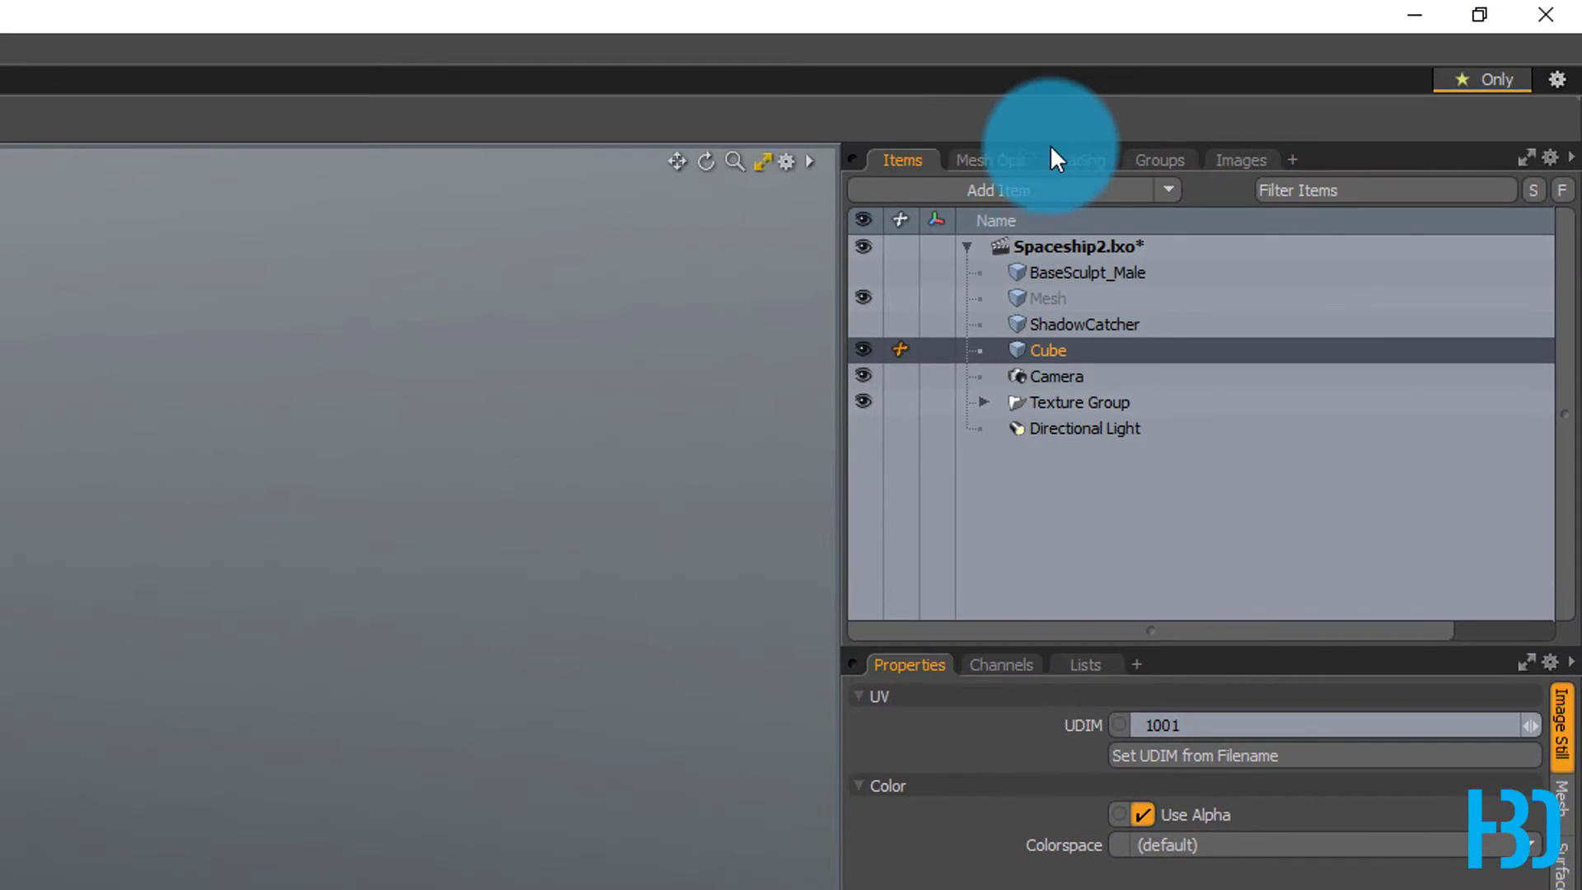
{"action": "left_click", "coordinate": [1080, 158]}
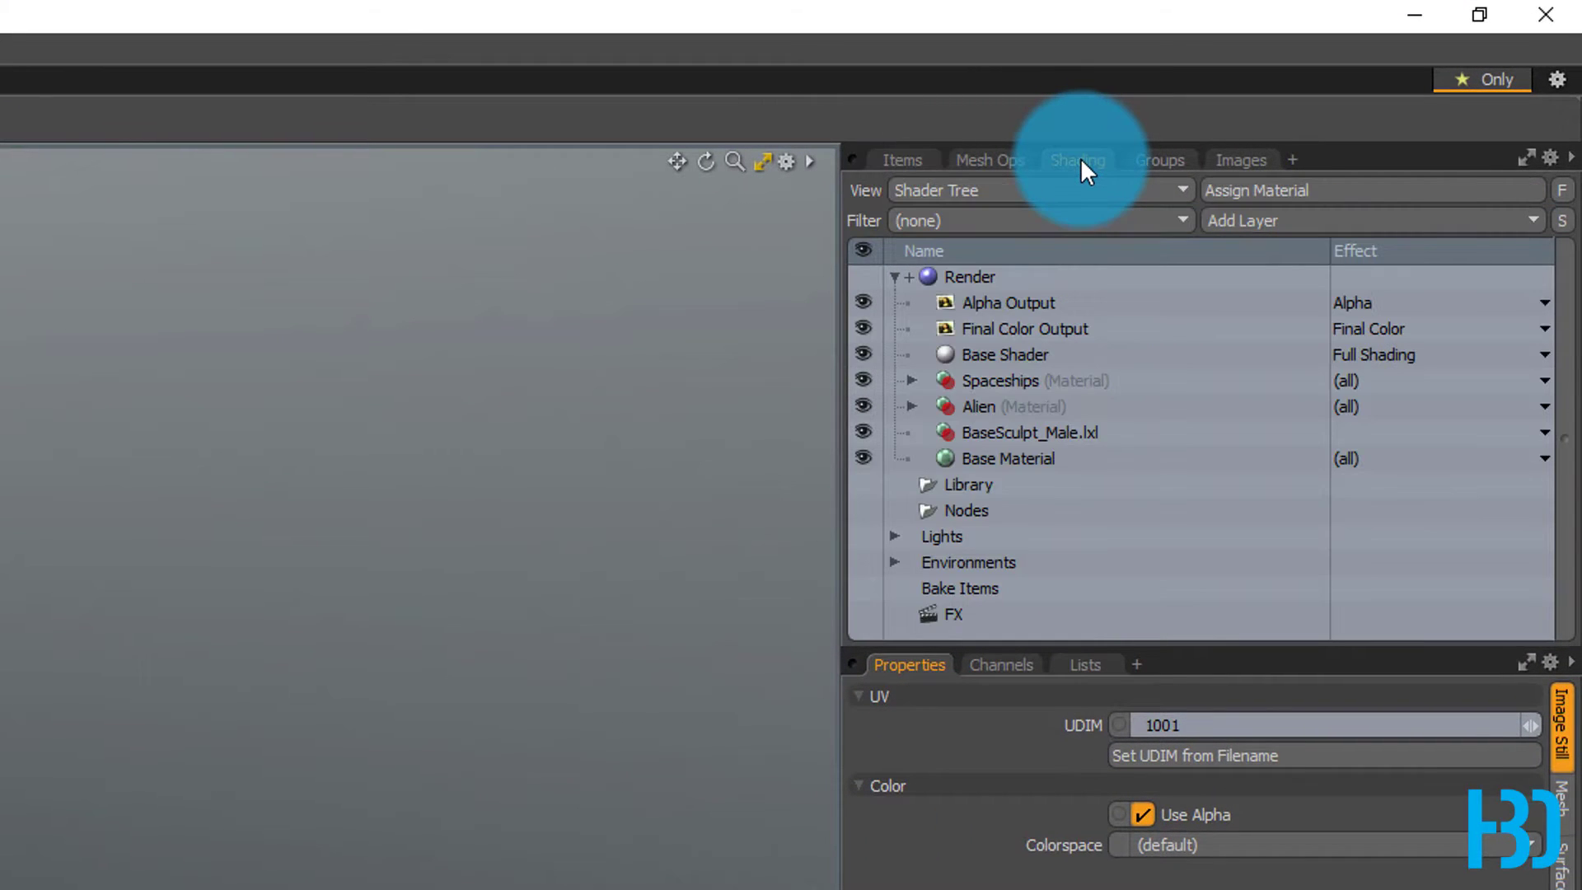
{"action": "left_click", "coordinate": [1009, 380]}
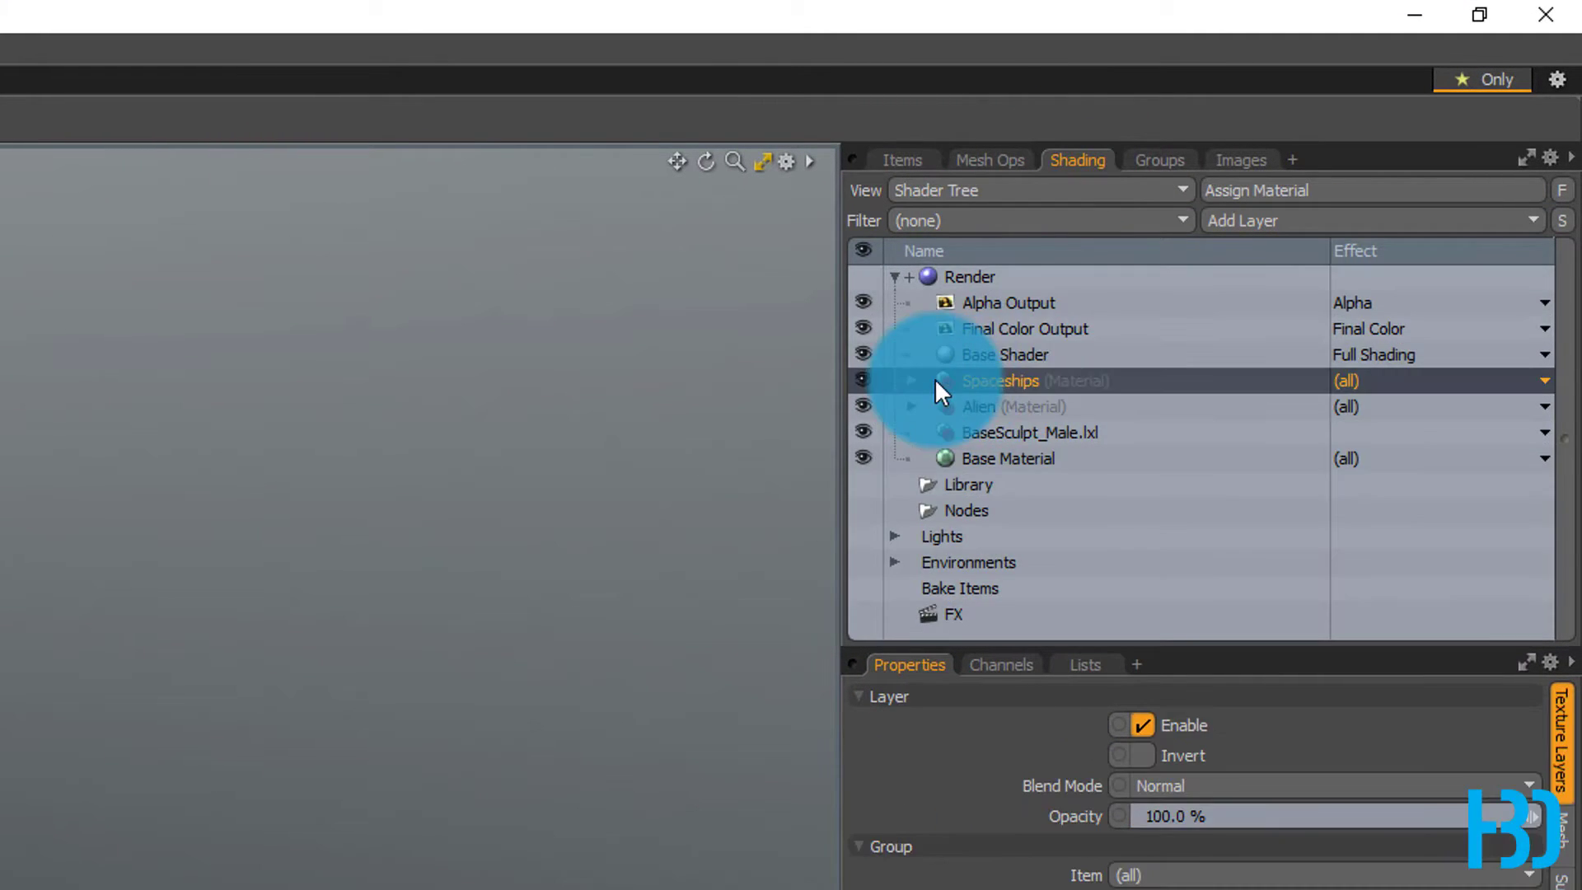
{"action": "left_click", "coordinate": [912, 380]}
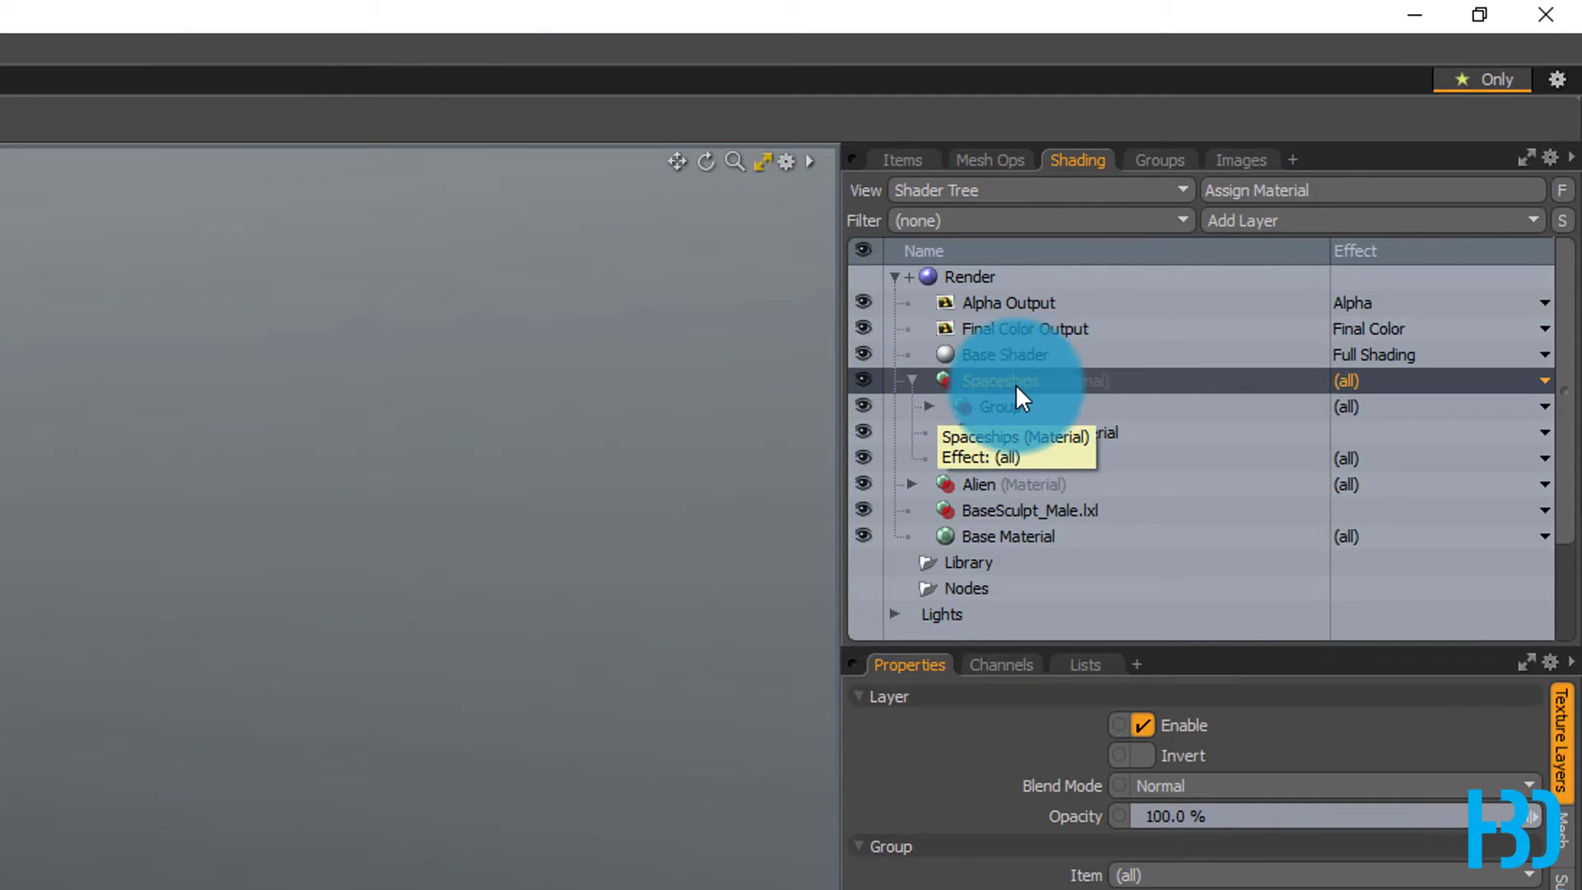
- Confirm Spaceships as the material group's own name and decline reassigning the materials
{"action": "double_click", "coordinate": [1086, 381]}
{"action": "key", "text": "Return"}
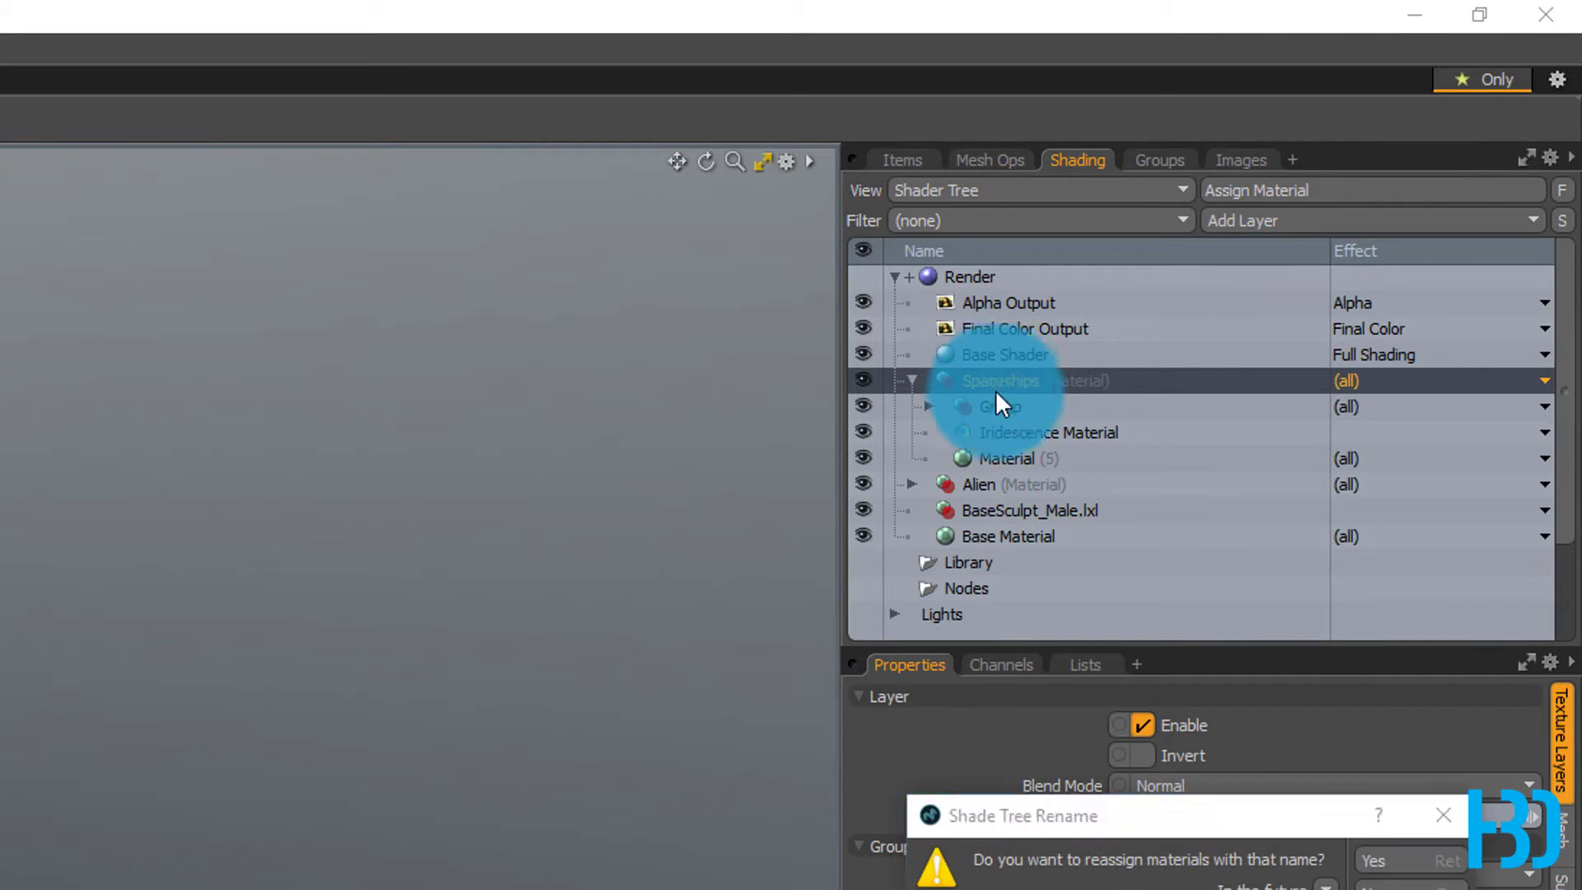
{"action": "left_click", "coordinate": [1375, 883]}
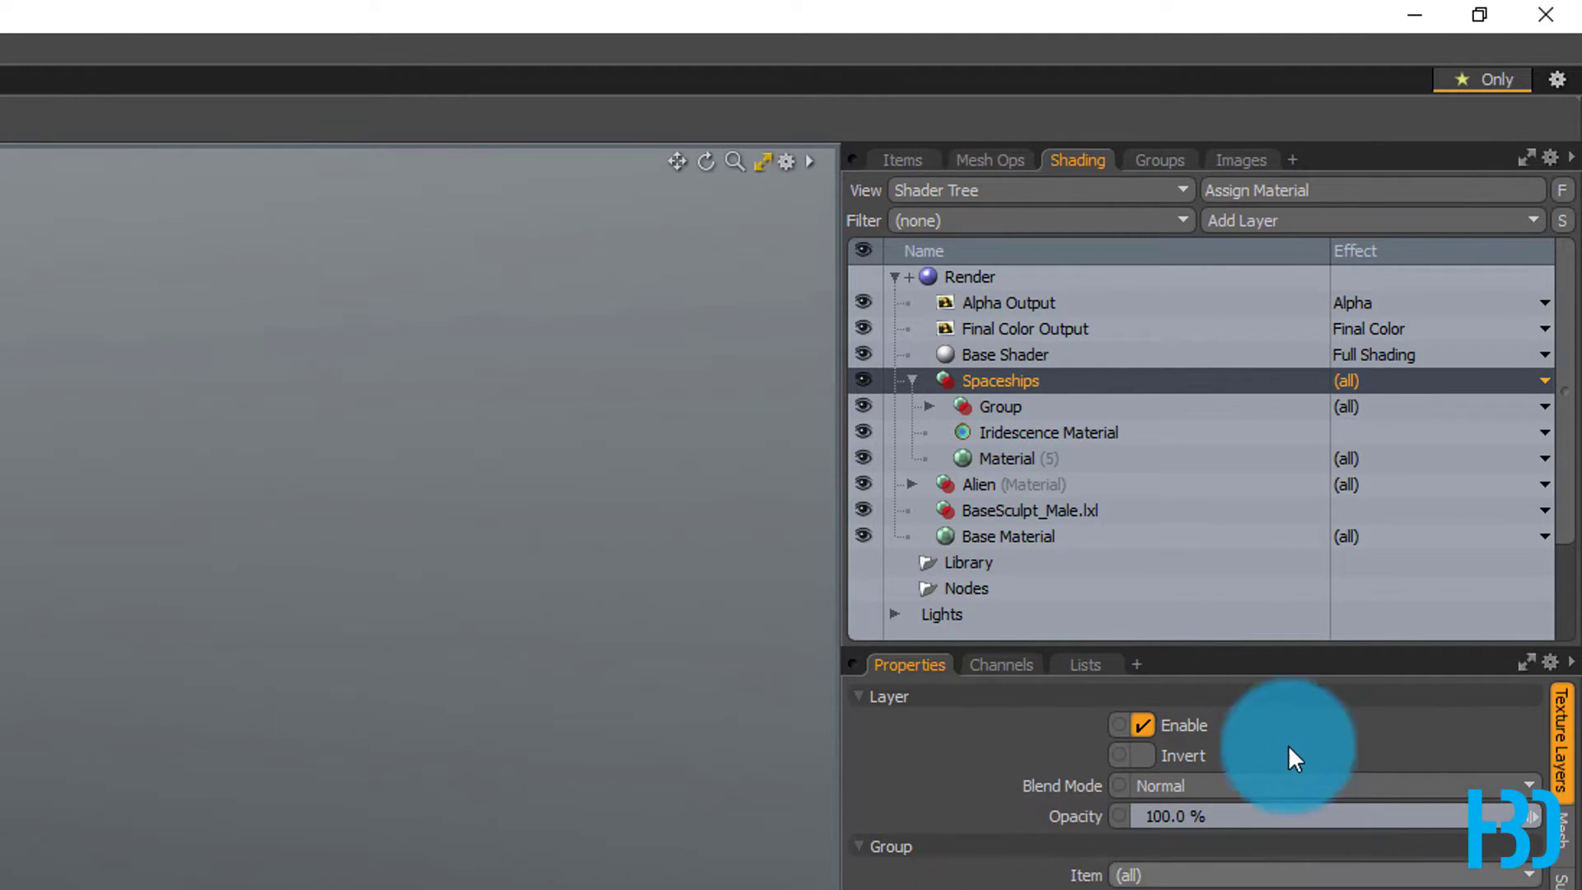
- Add a Matcap Shader layer to the Spaceships group using the pink_bubble_mc image and view the shaded hull
{"action": "left_click", "coordinate": [992, 358]}
{"action": "left_click", "coordinate": [991, 379]}
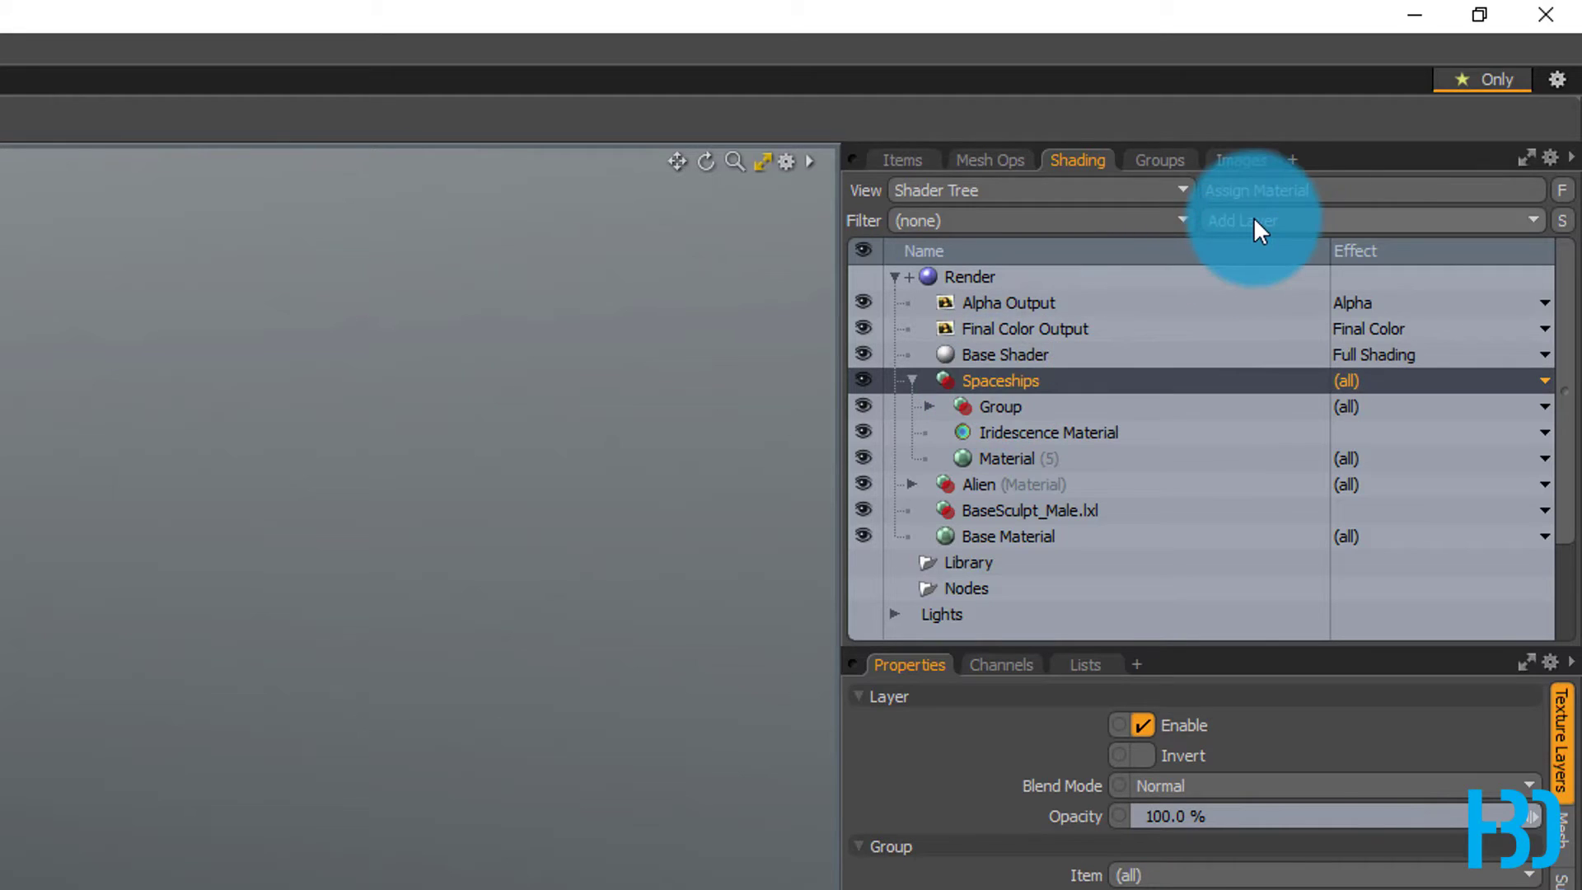
{"action": "left_click", "coordinate": [1396, 219]}
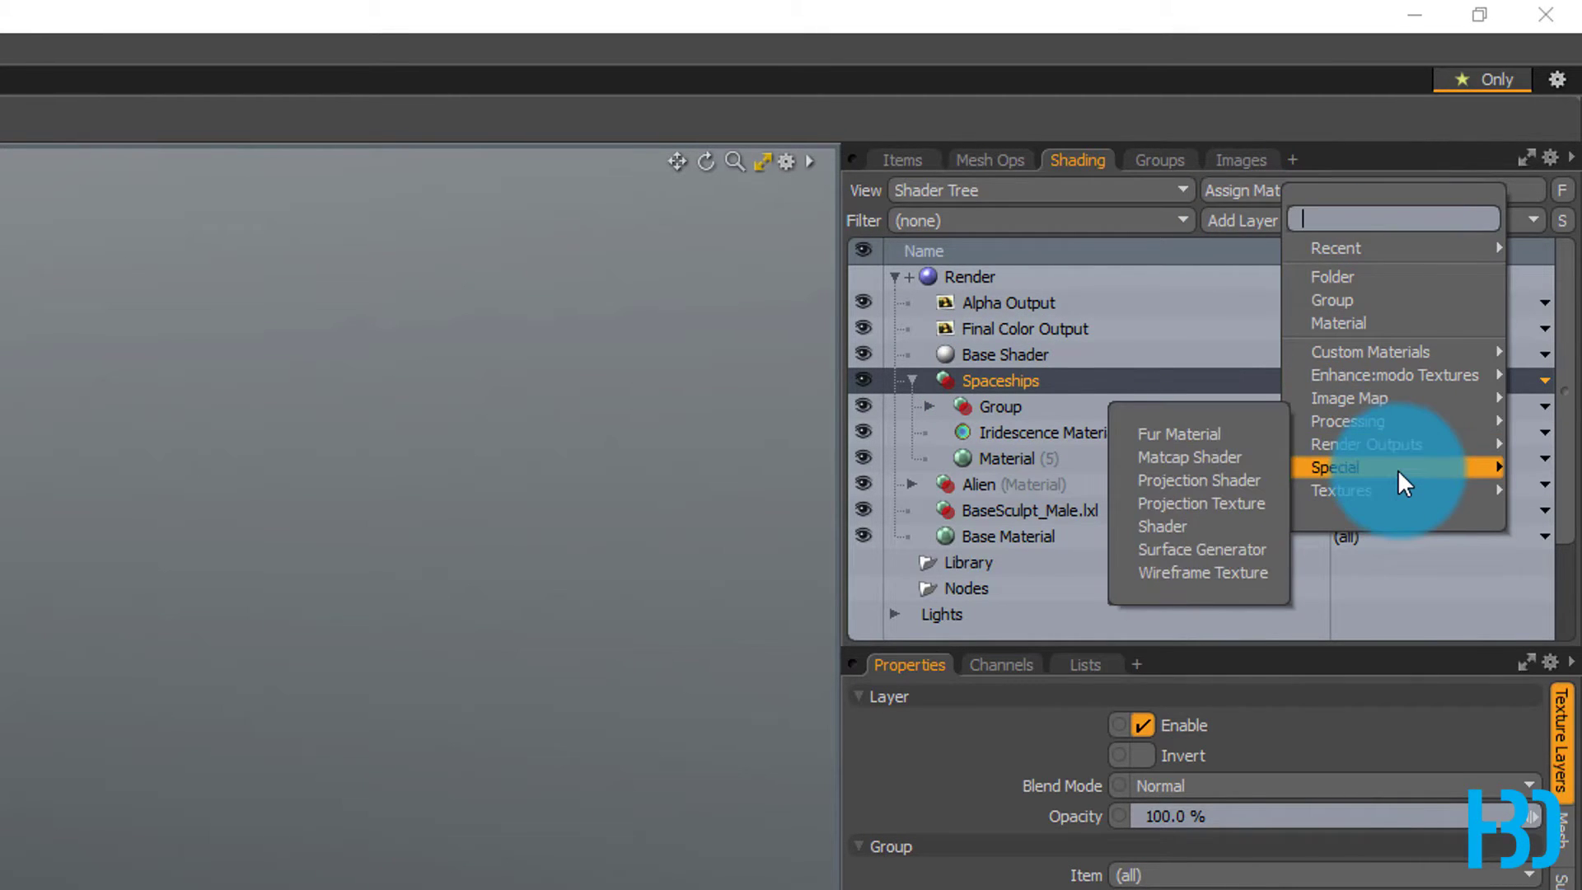
{"action": "mouse_move", "coordinate": [1392, 490]}
{"action": "mouse_move", "coordinate": [1351, 466]}
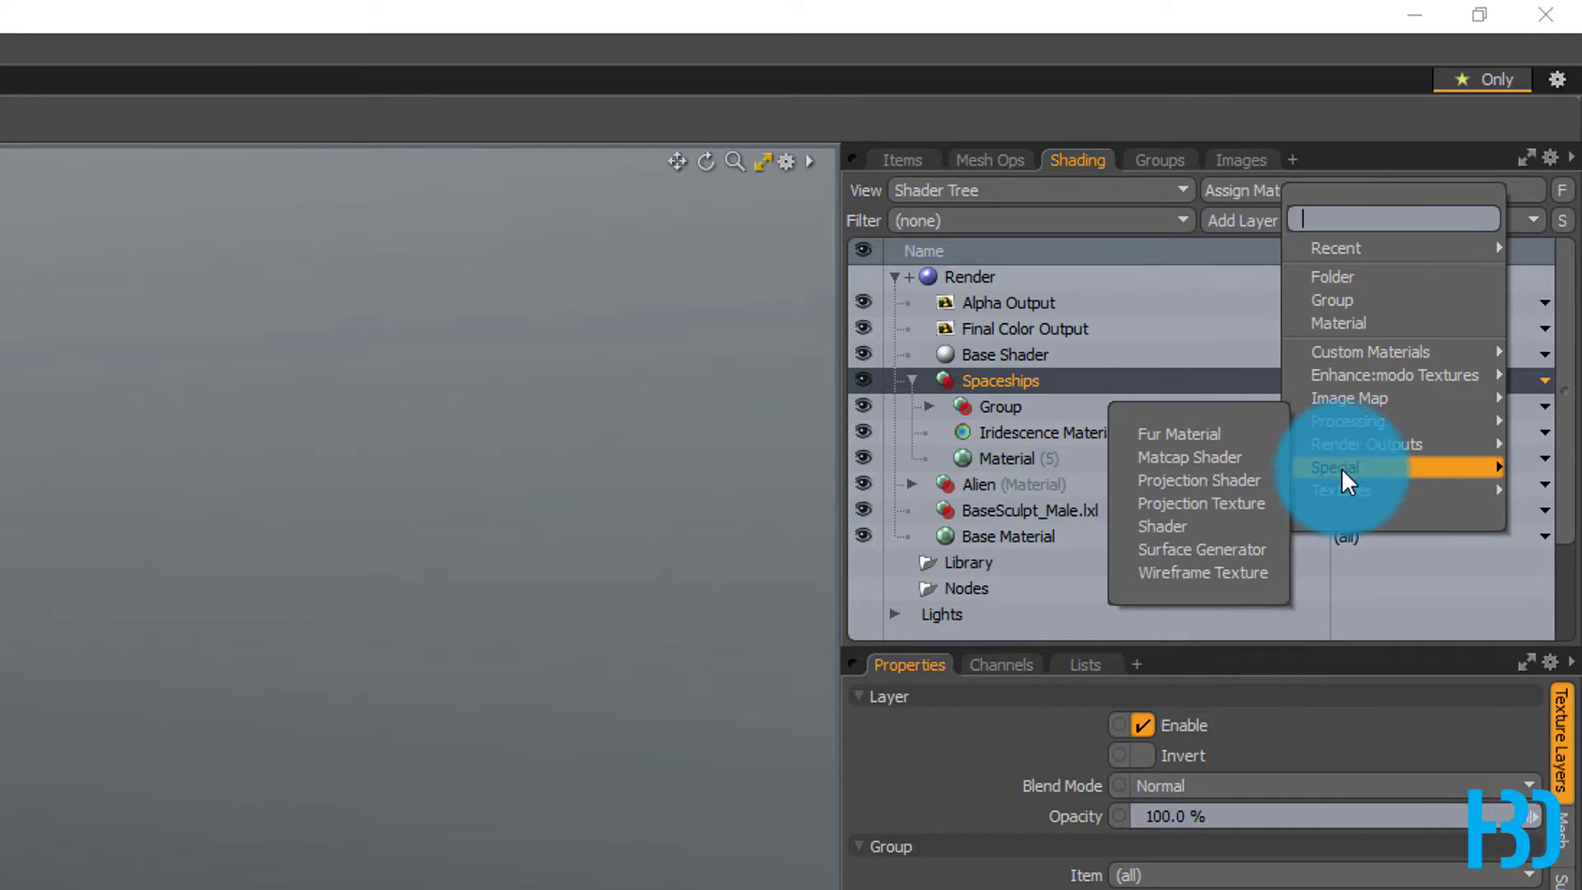
{"action": "left_click", "coordinate": [1226, 458]}
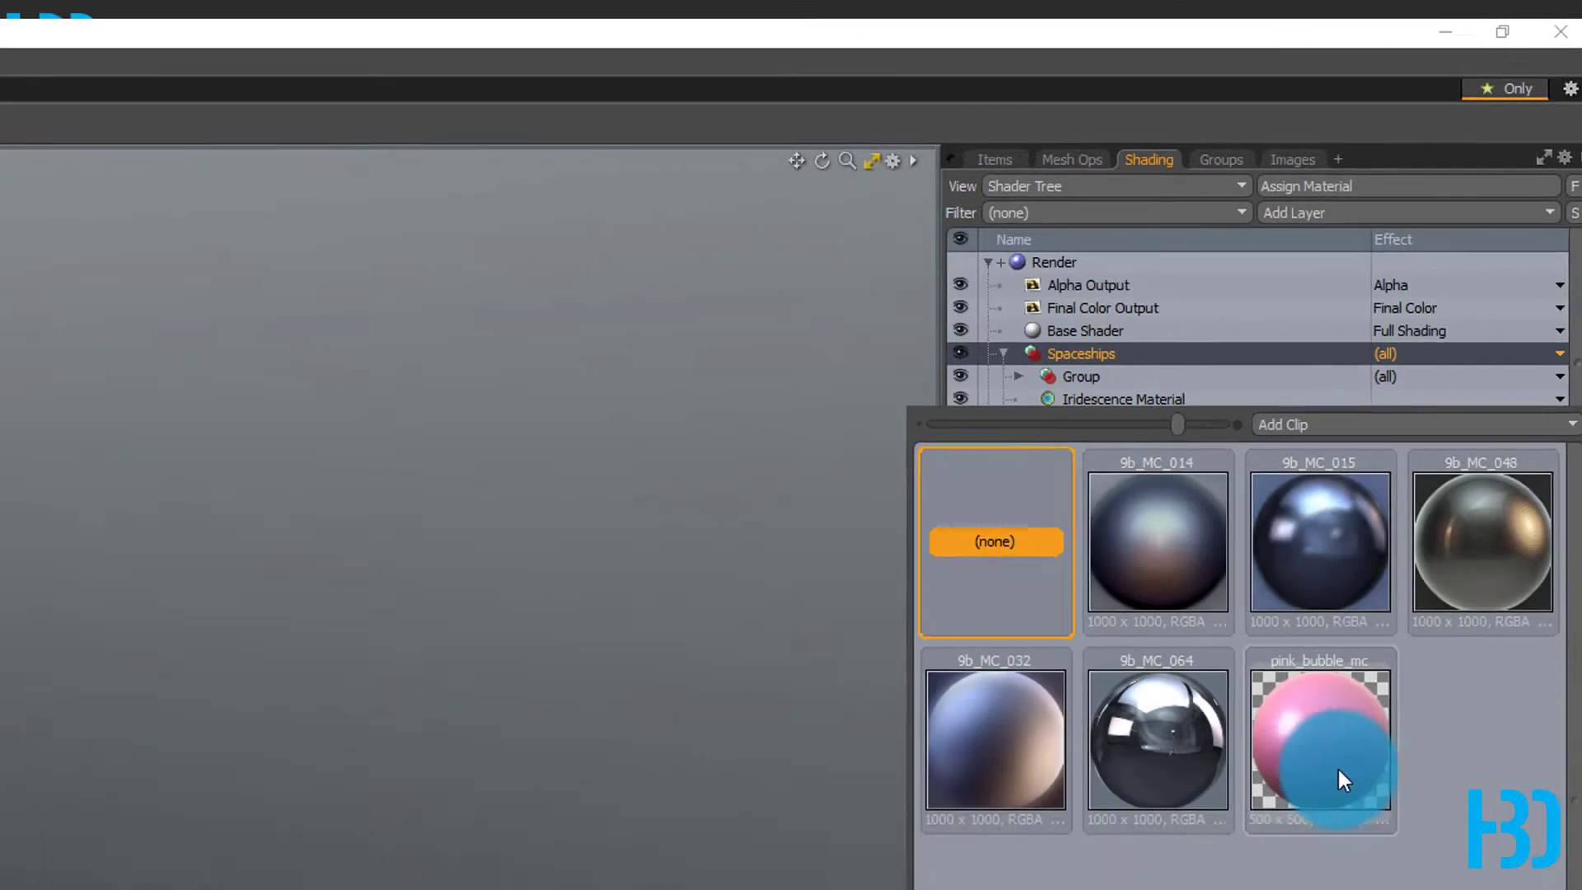
{"action": "left_click", "coordinate": [1291, 848]}
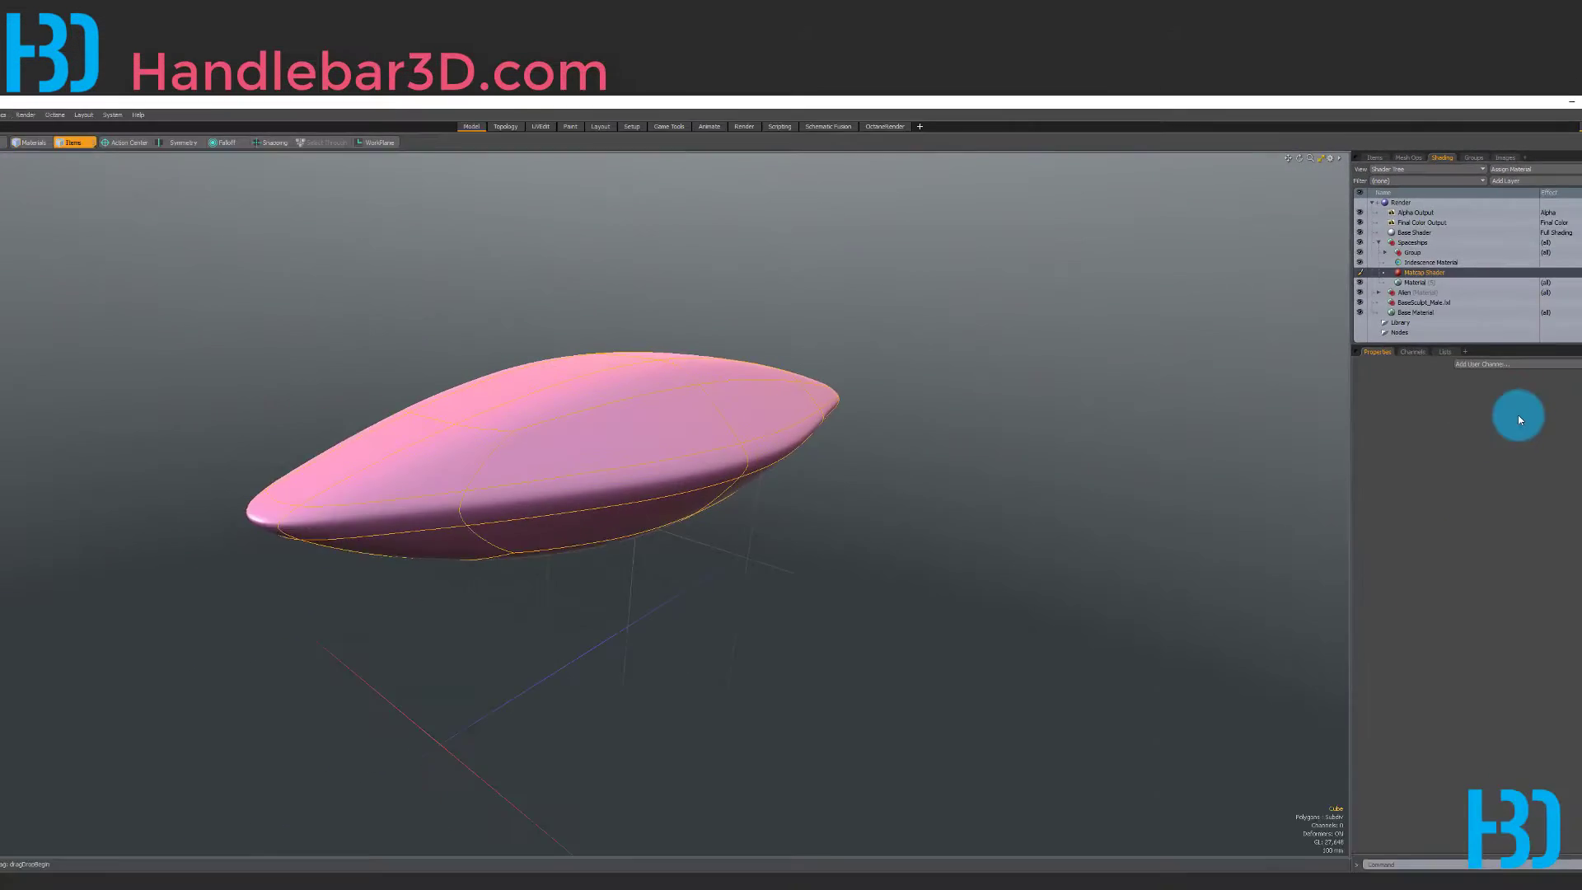
{"action": "left_click_drag", "start_coordinate": [536, 432], "coordinate": [981, 534], "text": "alt"}
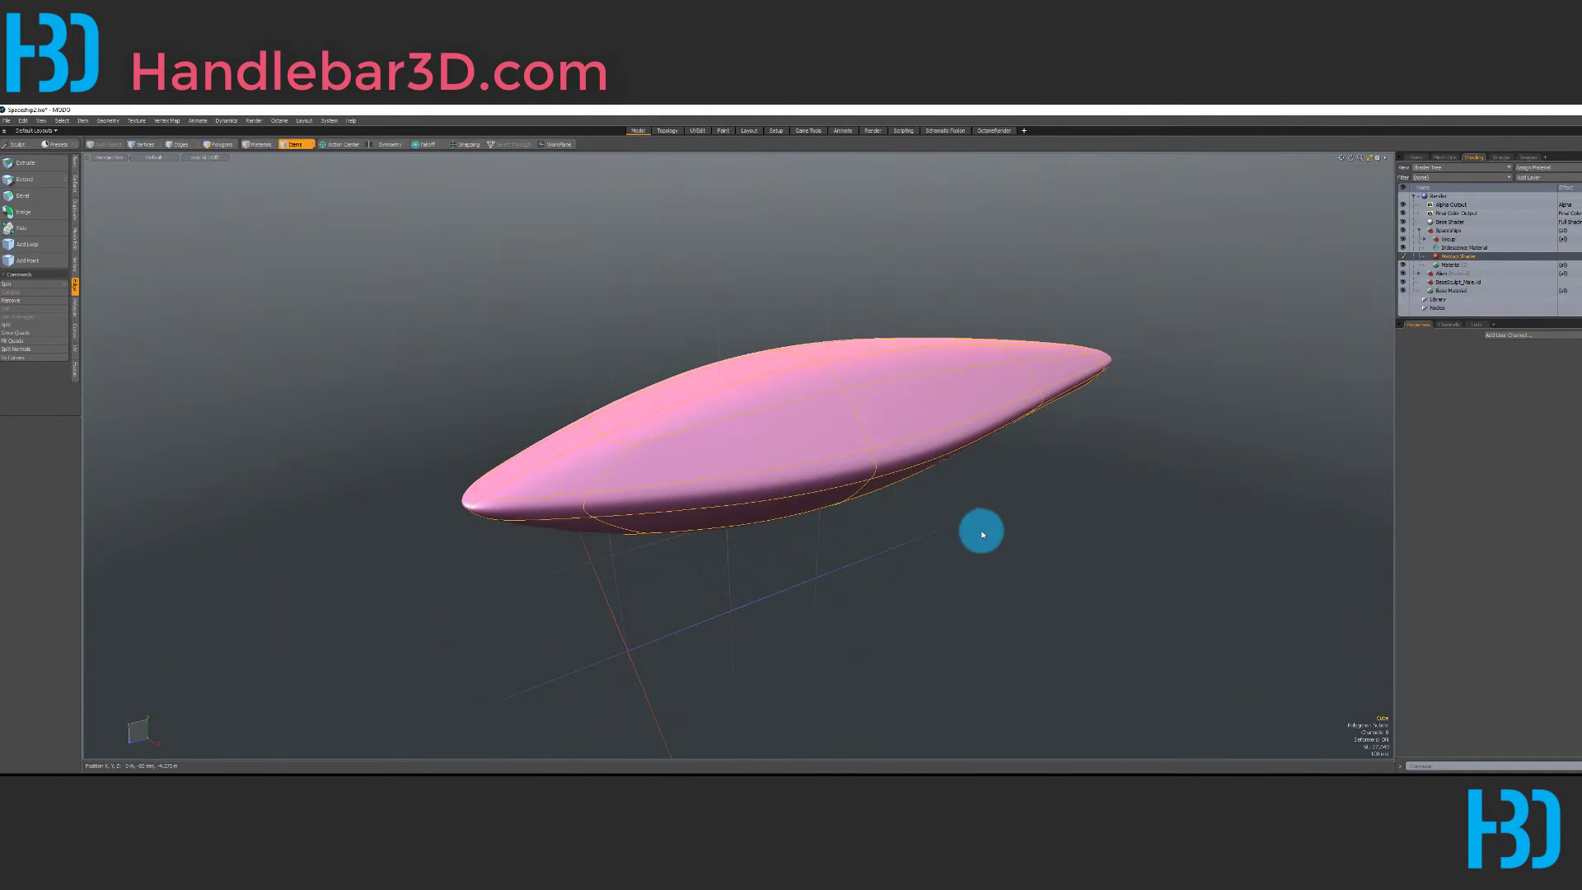
- Open the Matcap Shader's texture layer properties, set its image to 9b_MC_015 and view the hull
{"action": "left_click_drag", "start_coordinate": [671, 585], "coordinate": [624, 360], "text": "alt"}
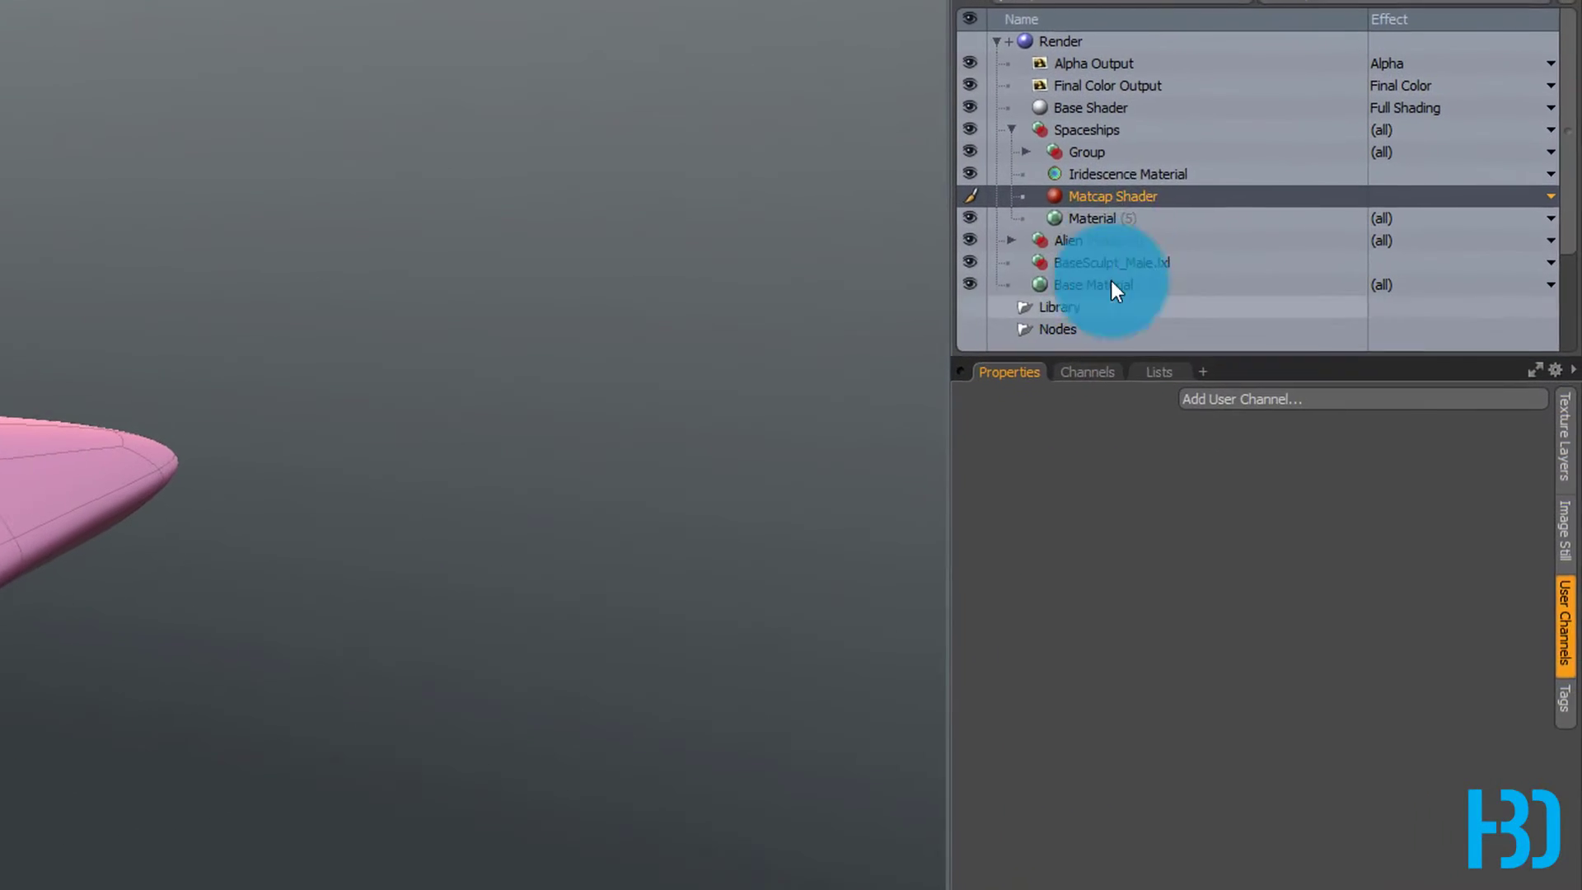
{"action": "double_click", "coordinate": [1120, 196]}
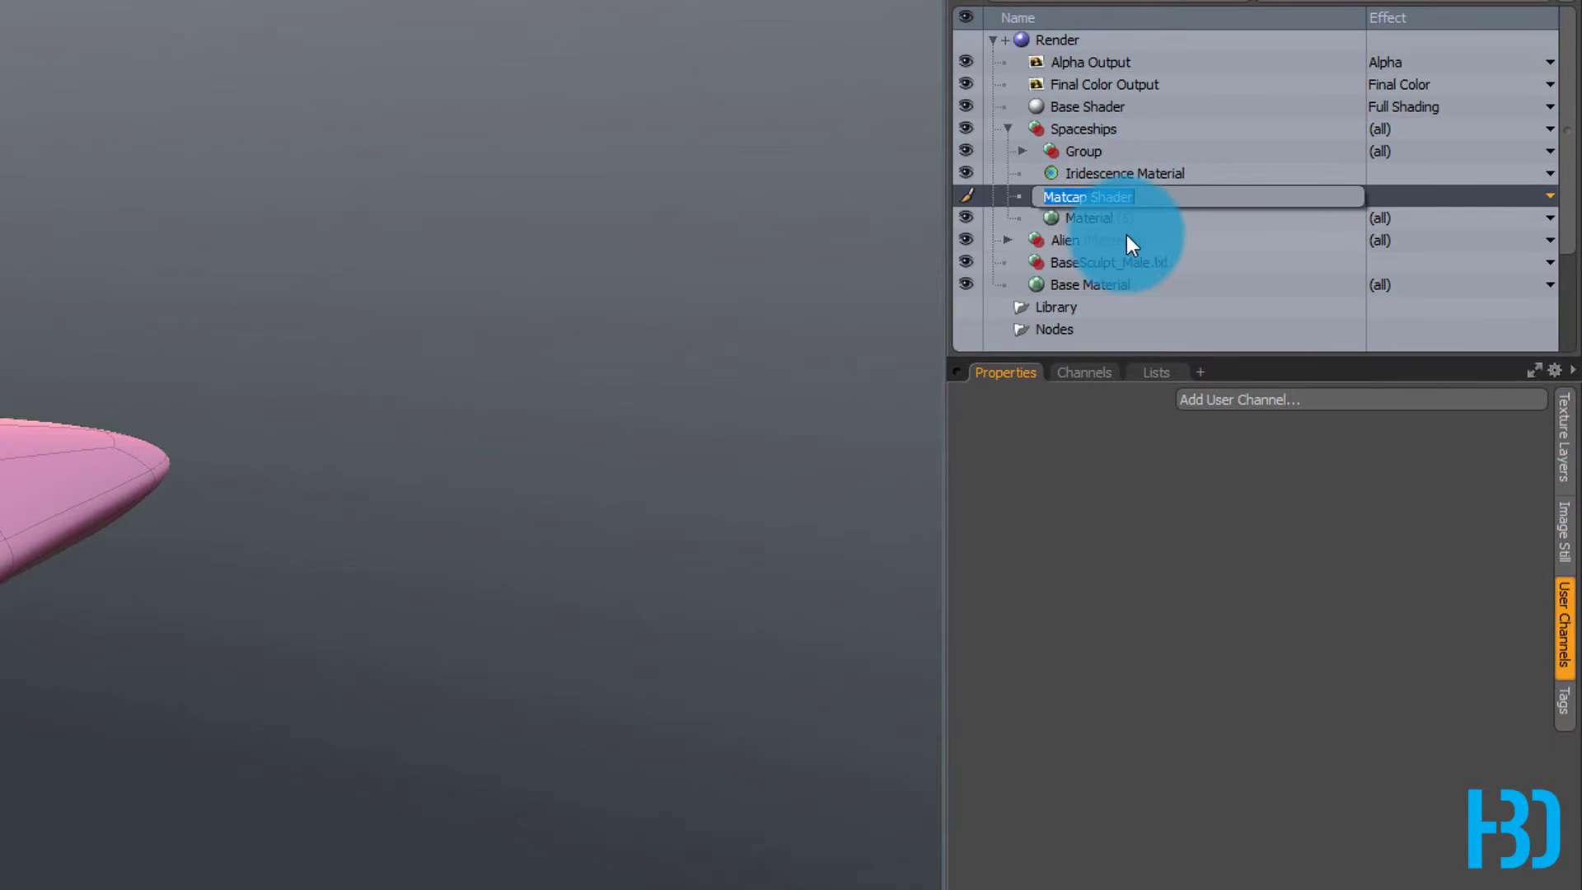
{"action": "left_click", "coordinate": [1565, 456]}
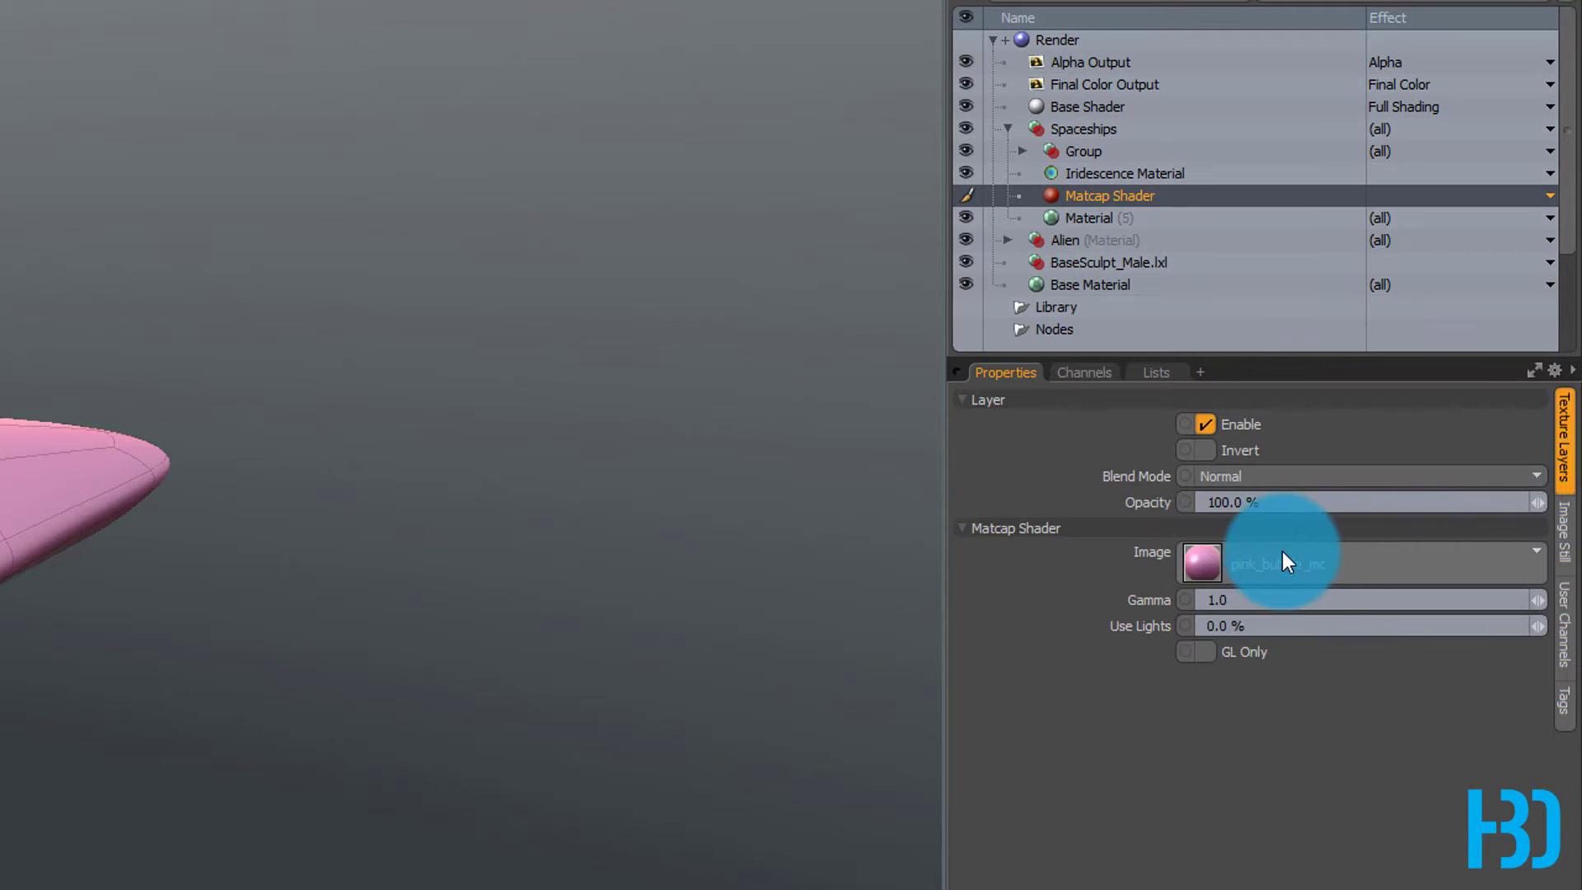
{"action": "left_click", "coordinate": [1343, 553]}
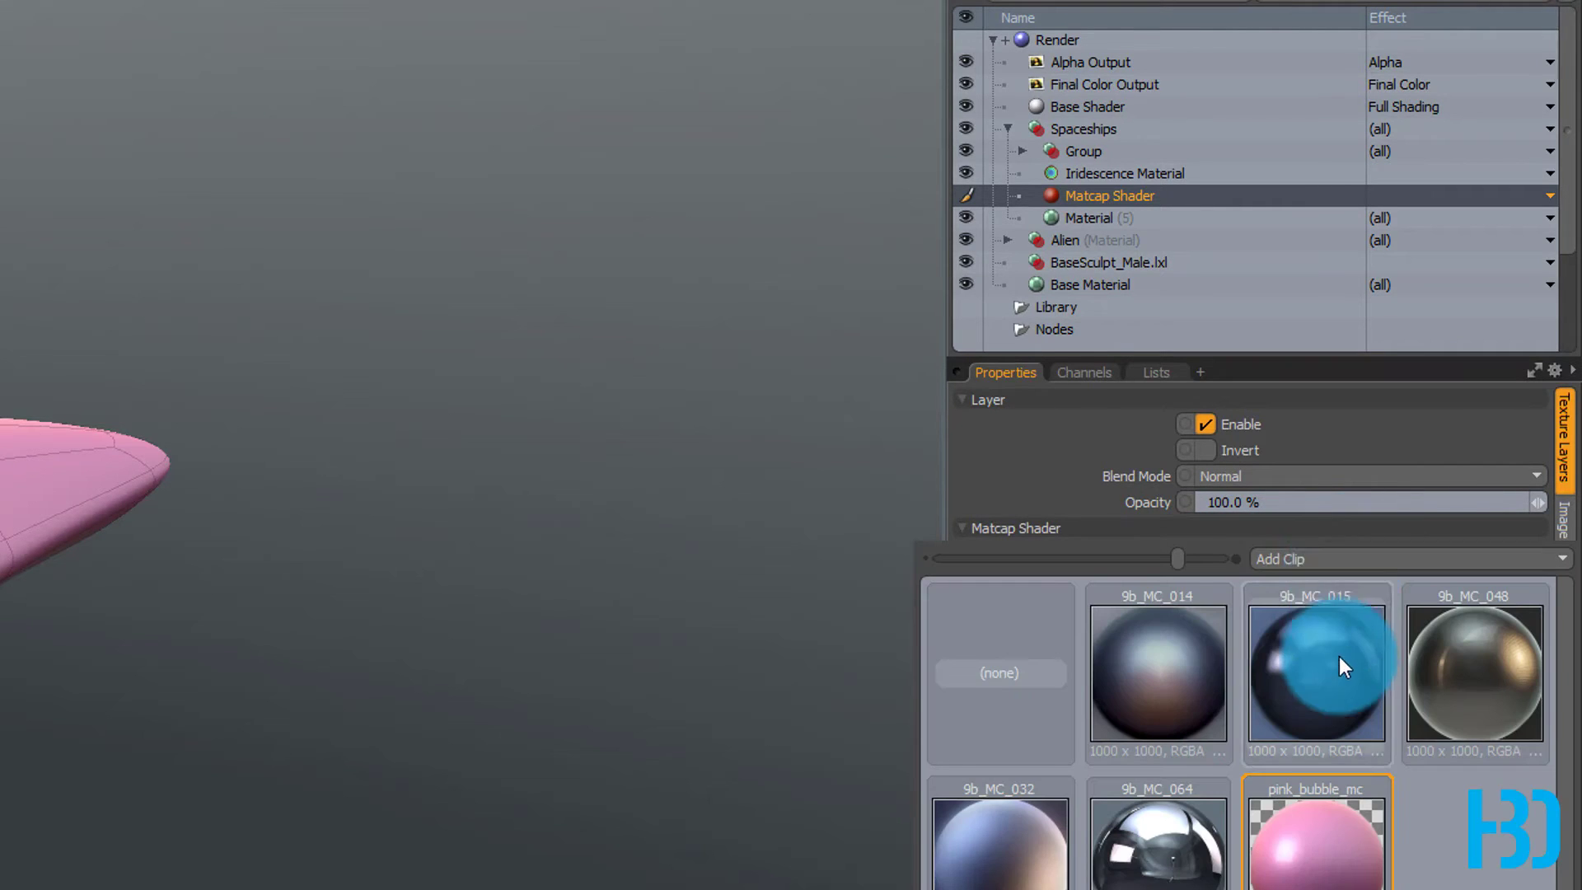
{"action": "left_click", "coordinate": [1335, 659]}
{"action": "left_click_drag", "start_coordinate": [798, 476], "coordinate": [976, 427], "text": "alt"}
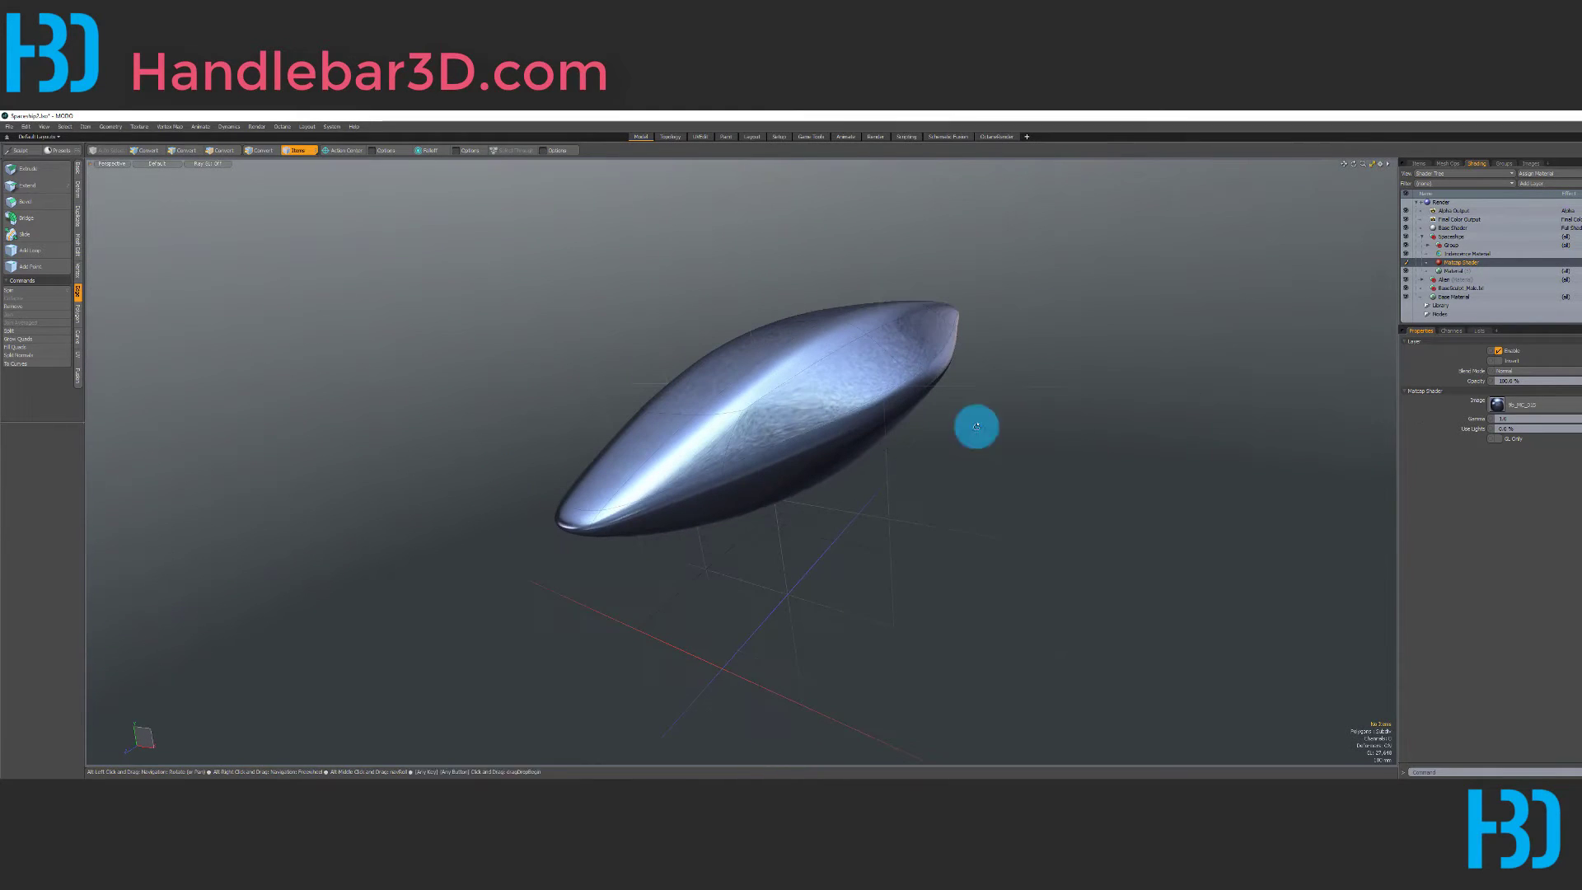
- Try the 9b_MC_064 image on the Matcap Shader and check the reflections across the hull
{"action": "left_click", "coordinate": [1530, 404]}
{"action": "left_click", "coordinate": [1538, 483]}
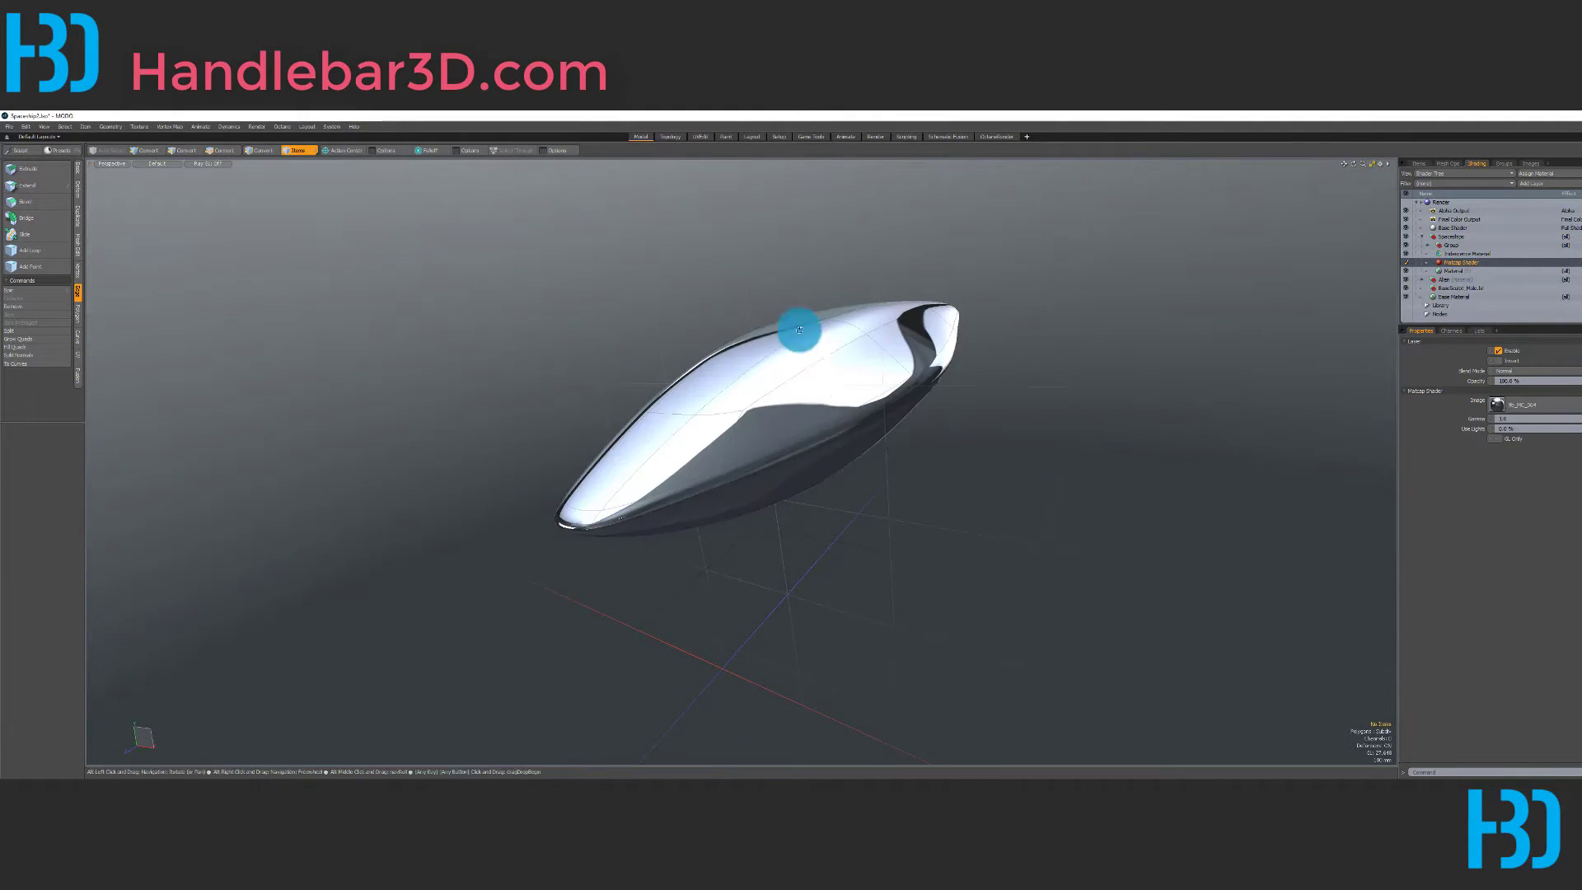
{"action": "left_click_drag", "start_coordinate": [799, 330], "coordinate": [1157, 390], "text": "alt"}
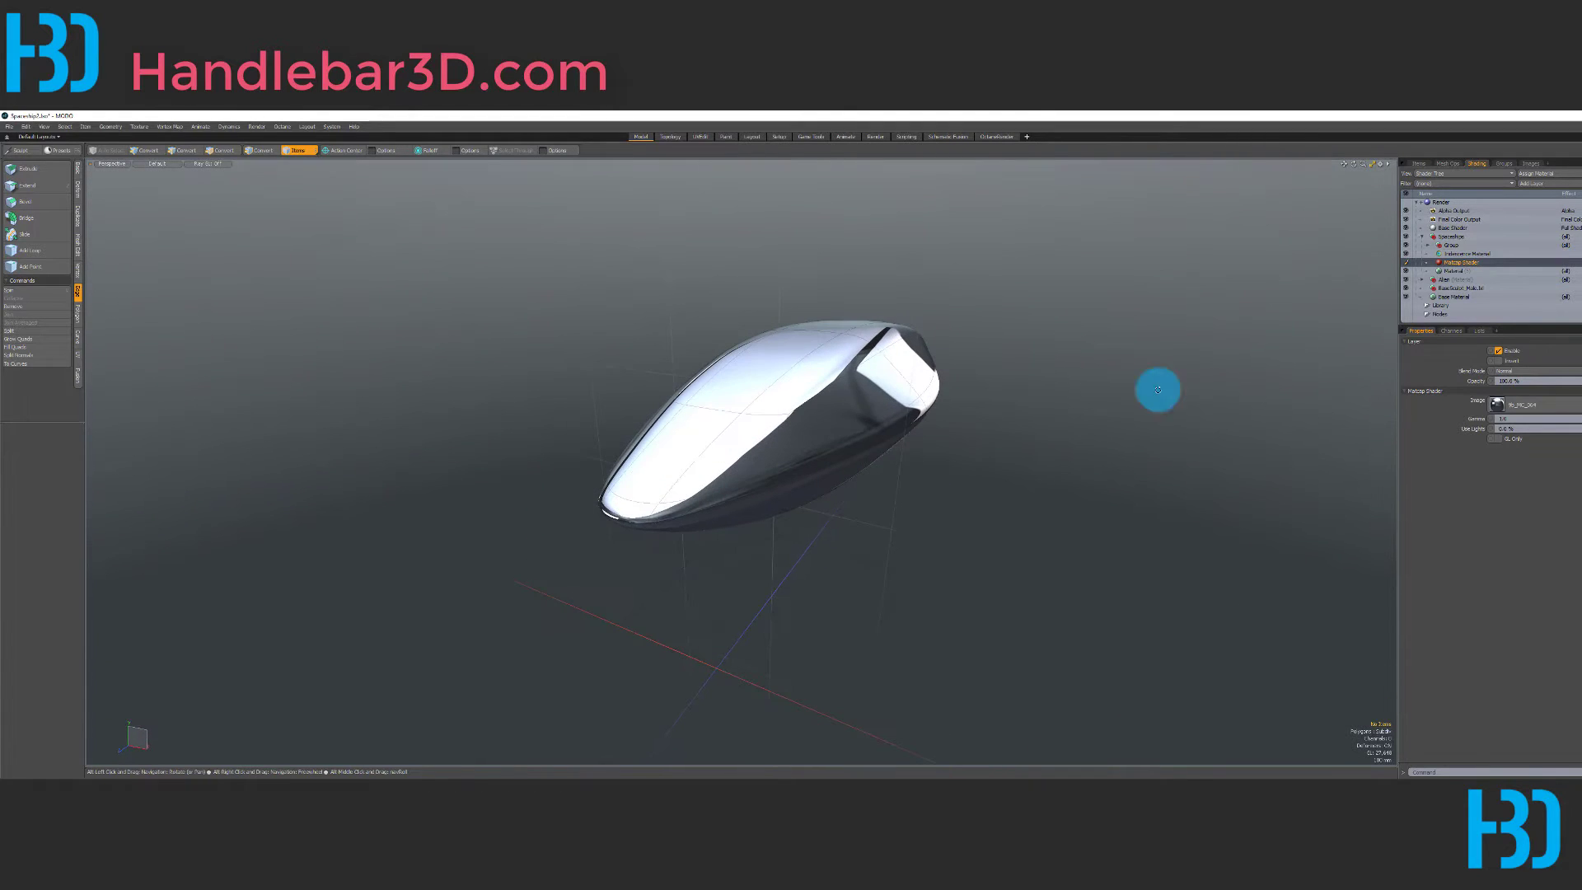
- Set the Matcap Shader image to 9b_MC_048 and view the hull from the side
{"action": "left_click", "coordinate": [1533, 405]}
{"action": "left_click", "coordinate": [1566, 446]}
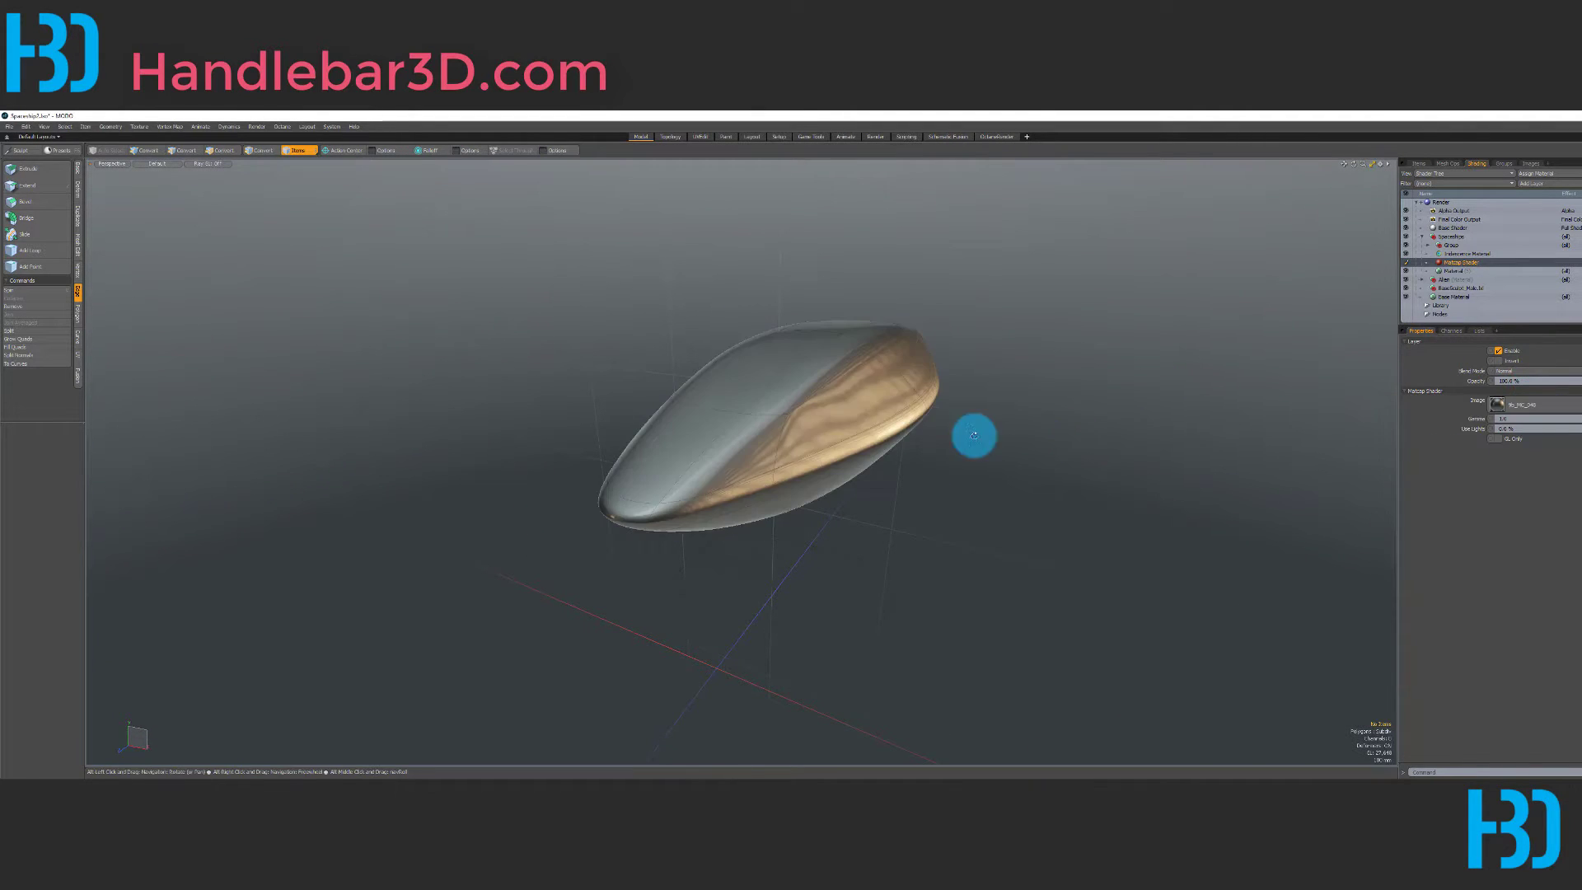
{"action": "left_click_drag", "start_coordinate": [975, 436], "coordinate": [475, 378], "text": "alt"}
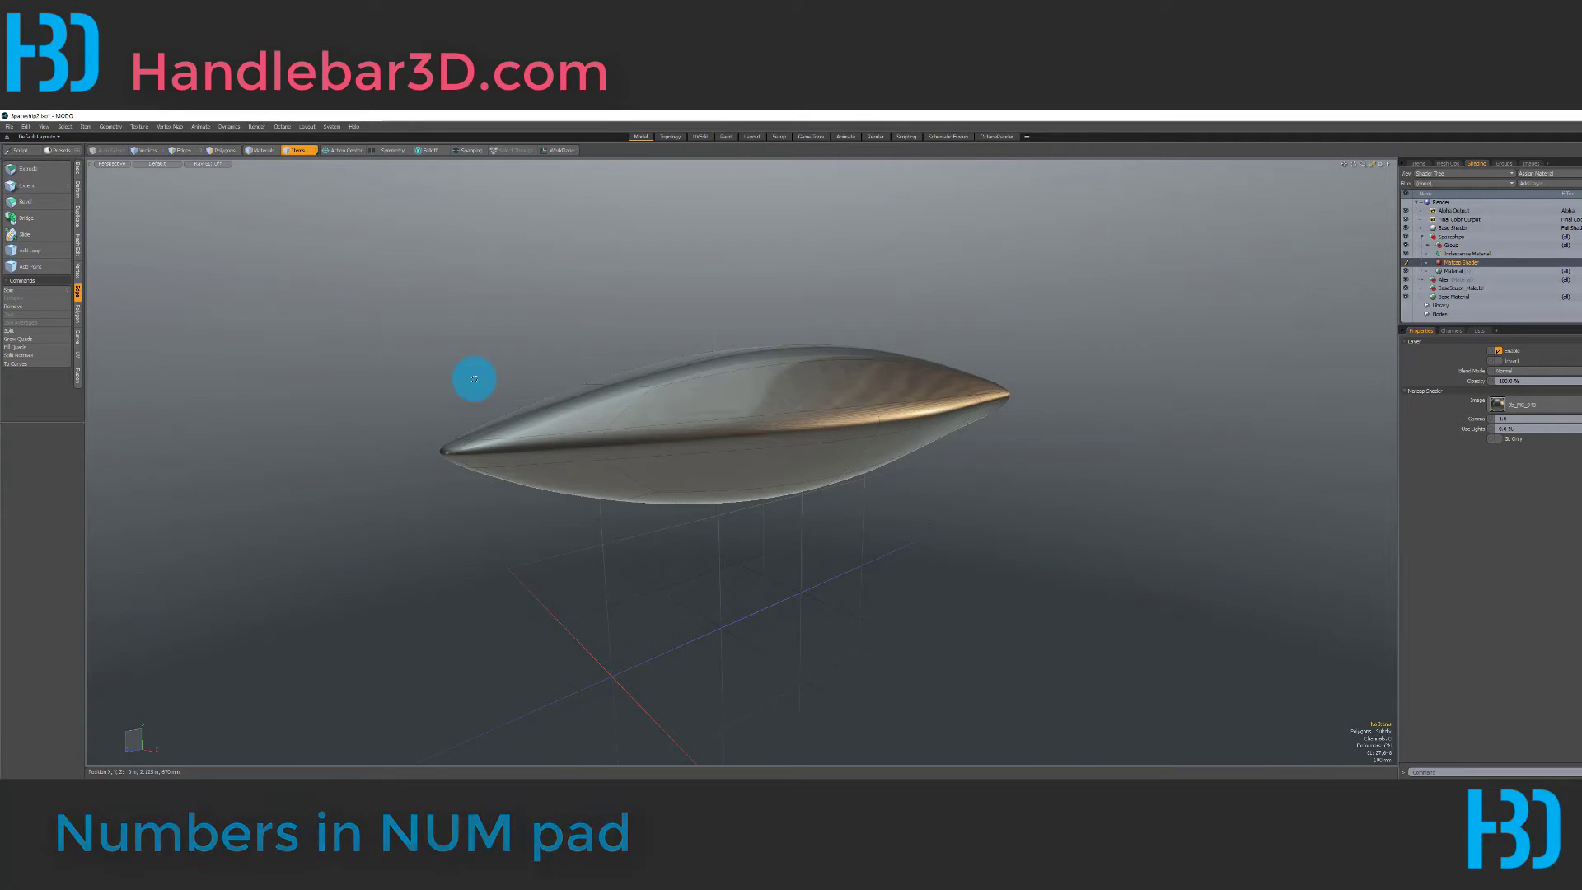
- Compare the hull in the Reflection and Vertex Map viewport shading styles, and restore the Default style
{"action": "key", "text": "KP_3"}
{"action": "key", "text": "KP_7"}
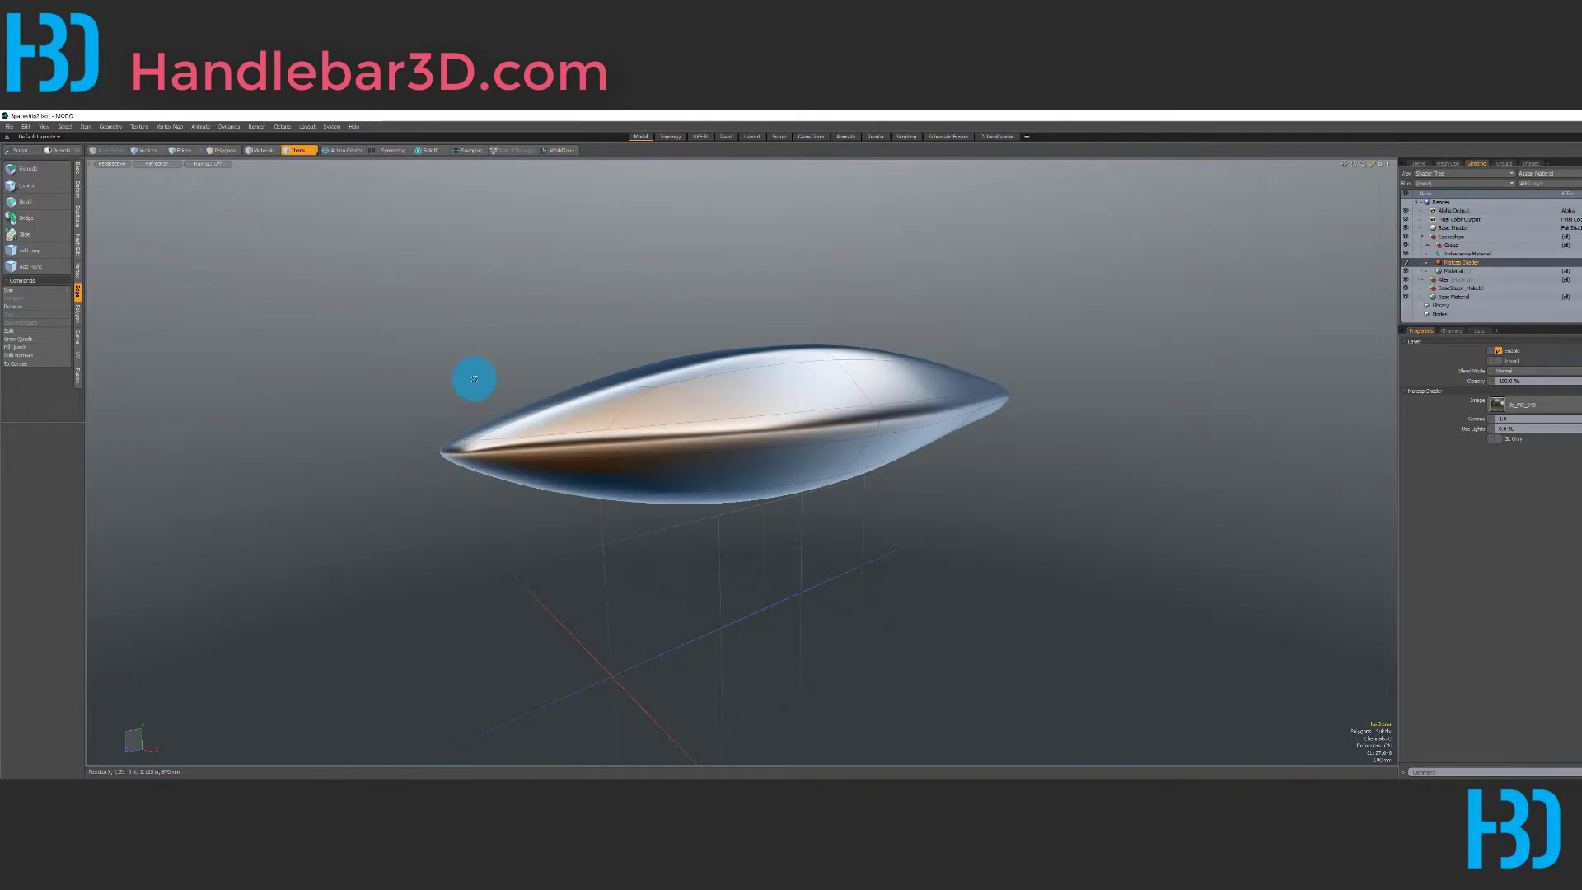
{"action": "key", "text": "KP_8"}
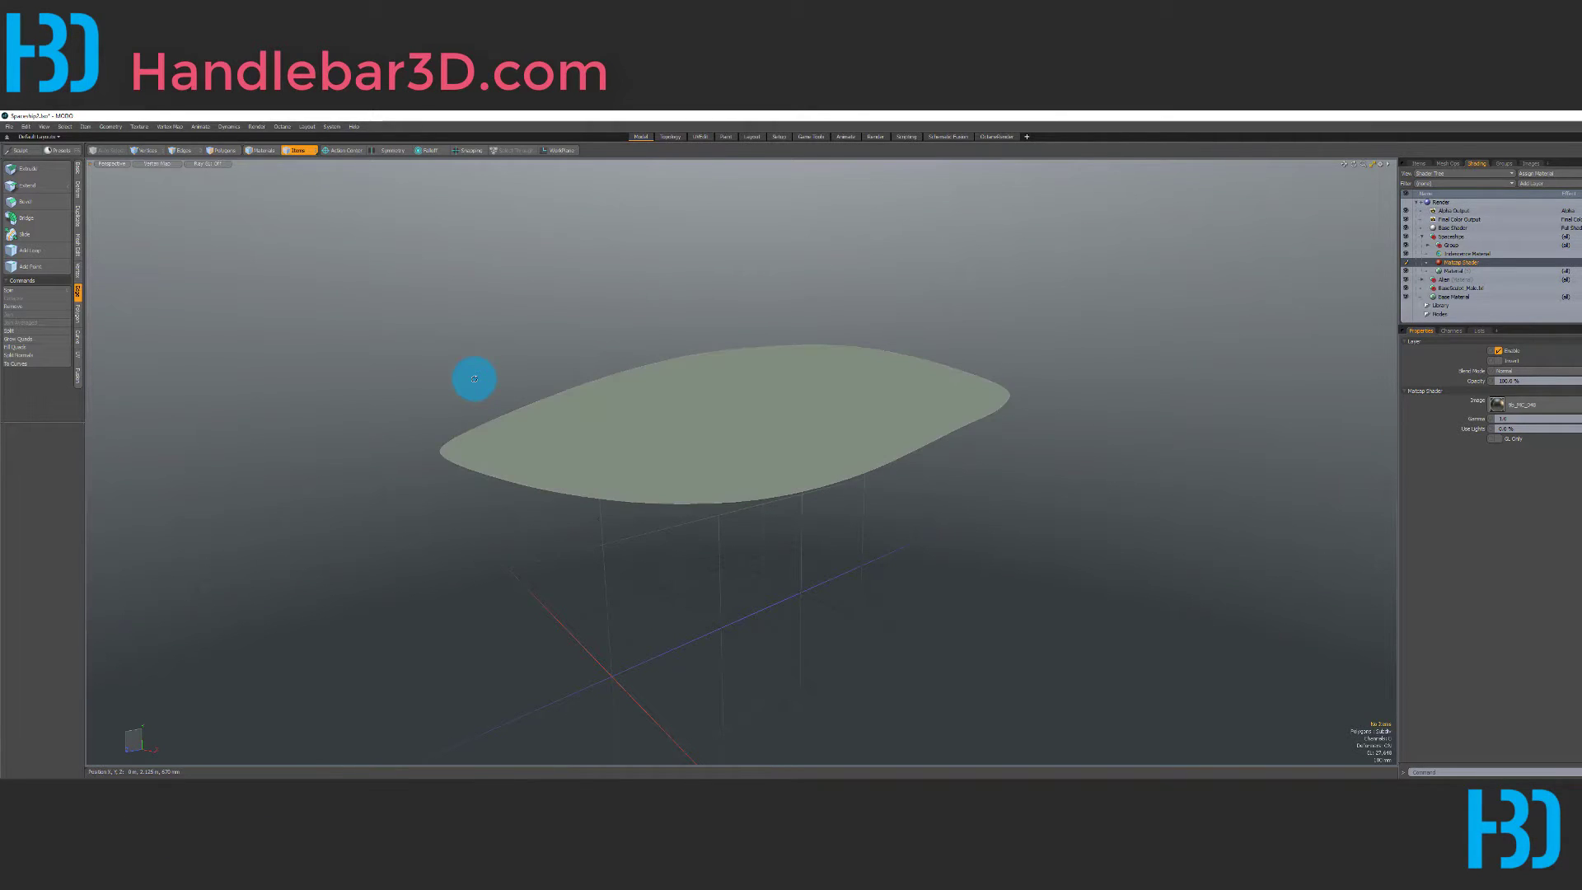
{"action": "left_click_drag", "start_coordinate": [483, 380], "coordinate": [669, 464], "text": "alt"}
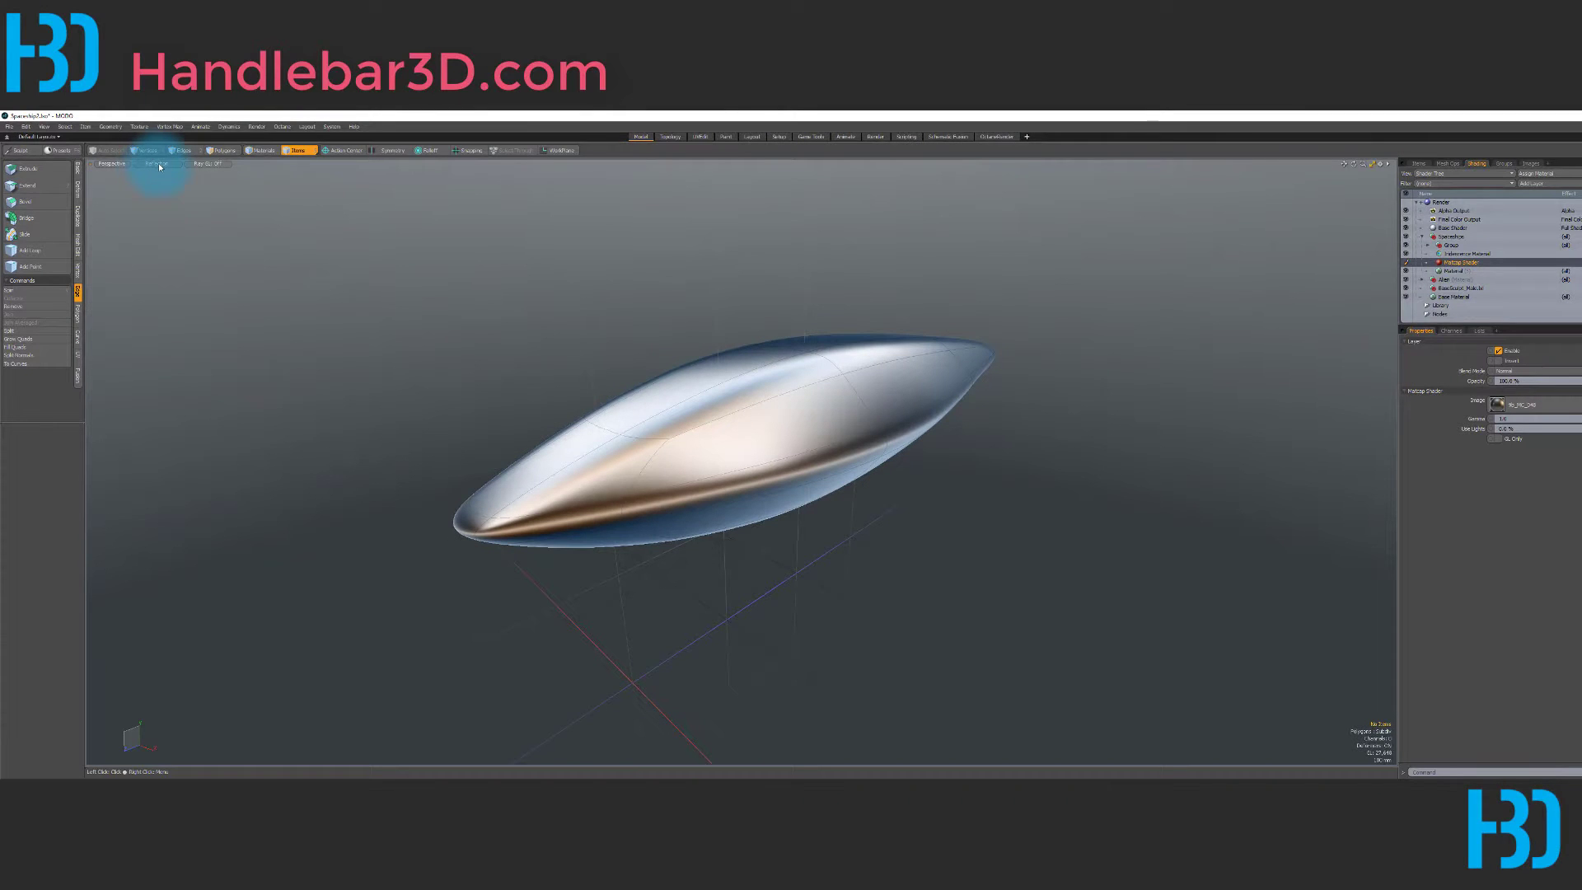
{"action": "left_click_drag", "start_coordinate": [665, 382], "coordinate": [701, 450], "text": "alt"}
{"action": "left_click_drag", "start_coordinate": [631, 390], "coordinate": [953, 328], "text": "alt"}
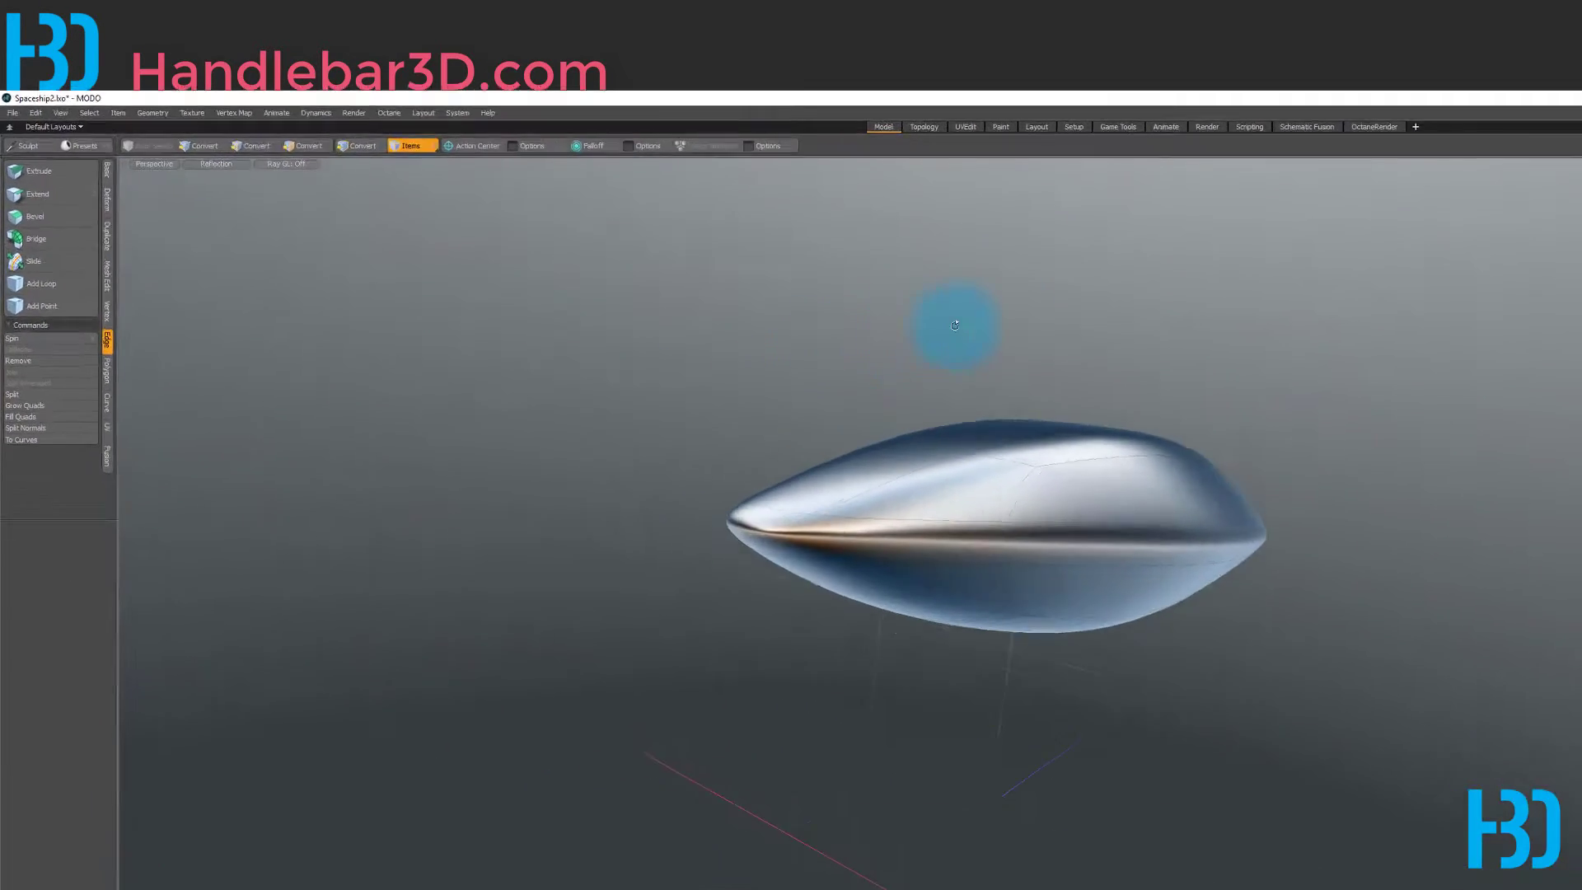
{"action": "left_click", "coordinate": [162, 163]}
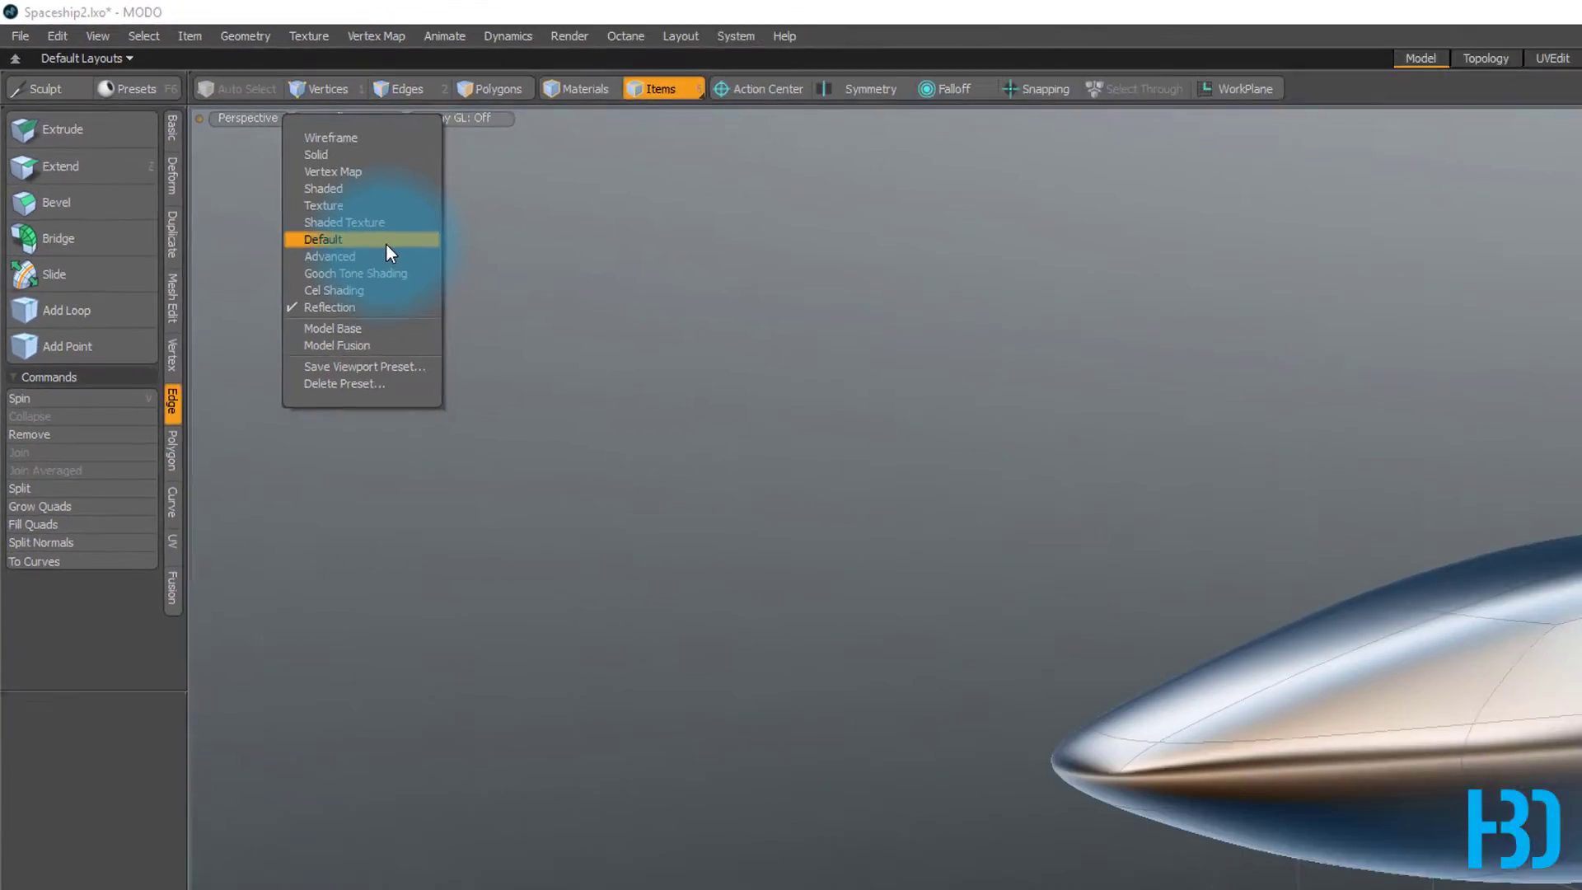
{"action": "left_click", "coordinate": [543, 336]}
- Turn off the hull's subdivision smoothing and display the low-poly cage in the Right view
{"action": "left_click_drag", "start_coordinate": [966, 256], "coordinate": [978, 321], "text": "alt"}
{"action": "key", "text": "Tab"}
{"action": "key", "text": "ctrl+space"}
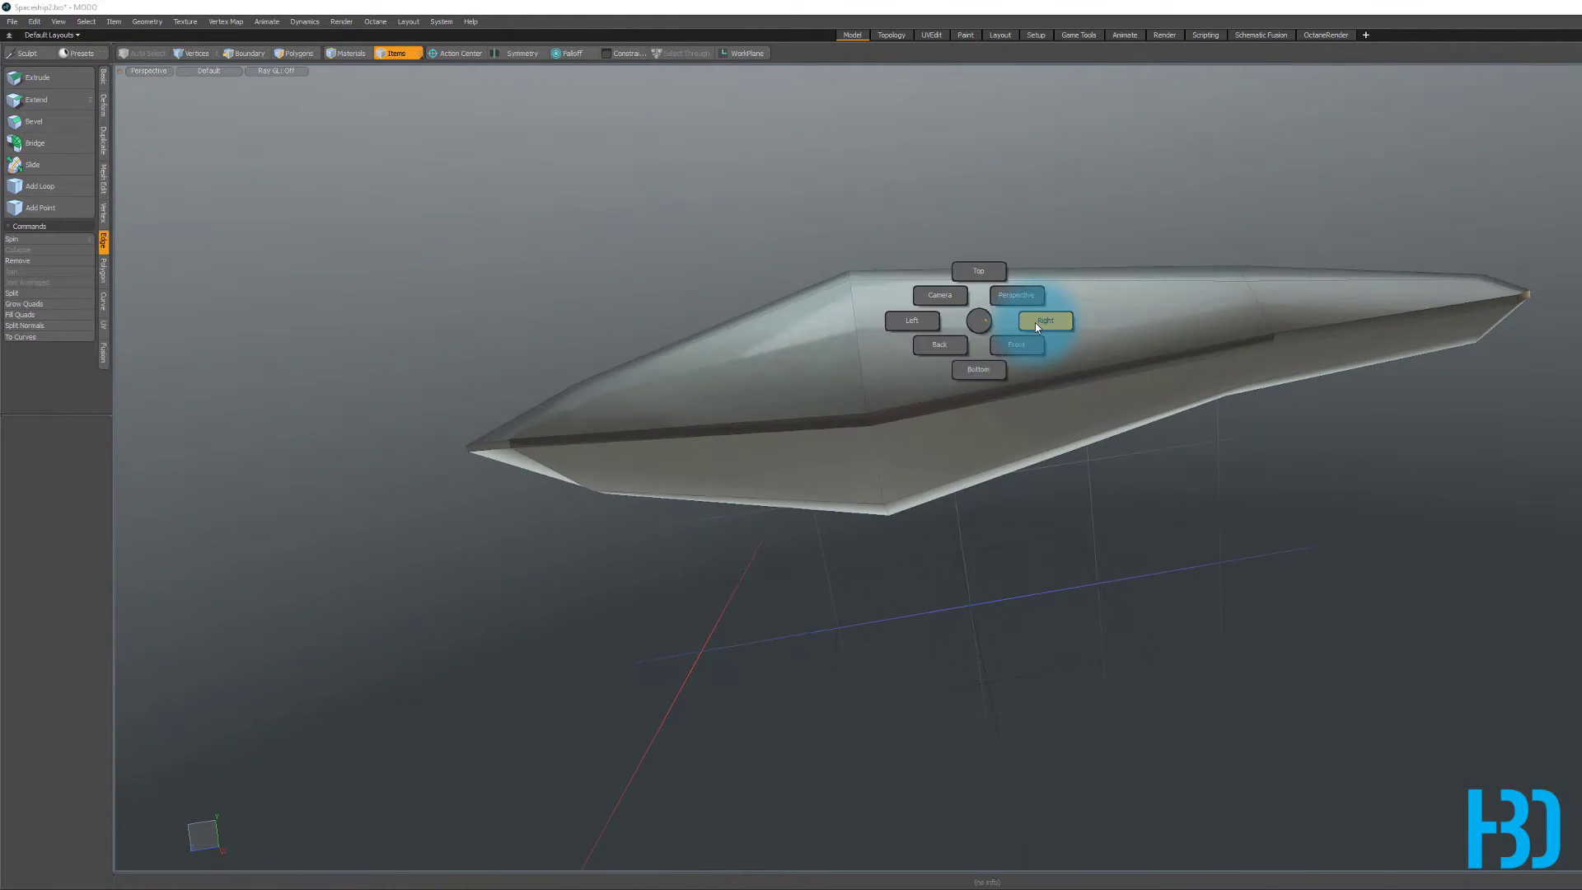
{"action": "left_click", "coordinate": [1044, 322]}
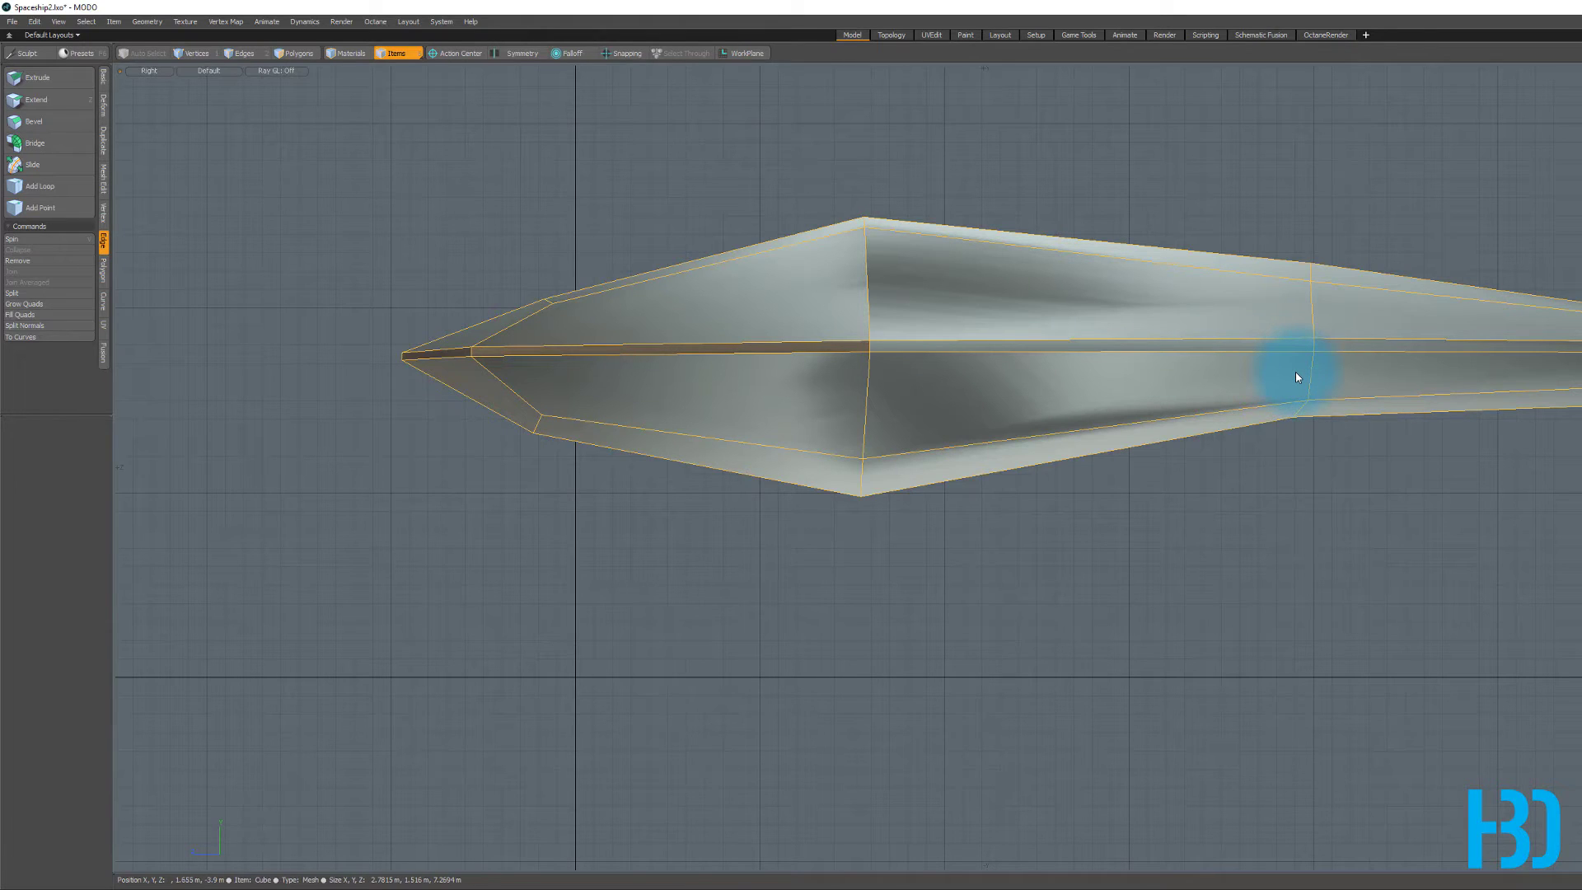
- Switch to edge selection mode and examine the unsmoothed hull's edges and facets from several angles in the Perspective view
{"action": "key", "text": "2"}
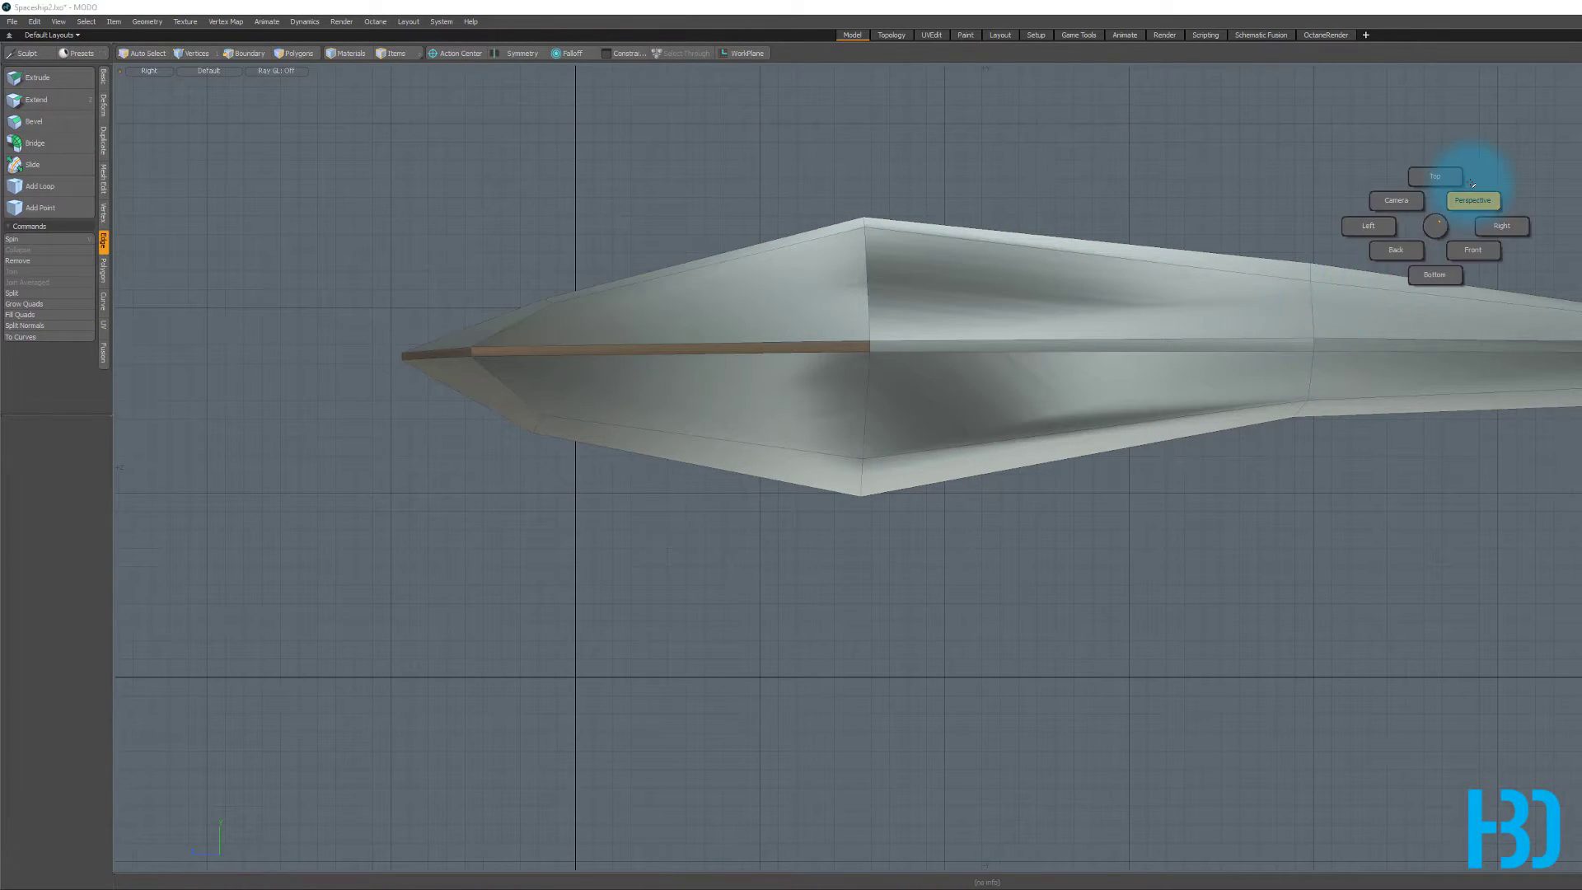
{"action": "left_click", "coordinate": [1473, 184]}
{"action": "left_click_drag", "start_coordinate": [1073, 223], "coordinate": [1045, 649], "text": "alt"}
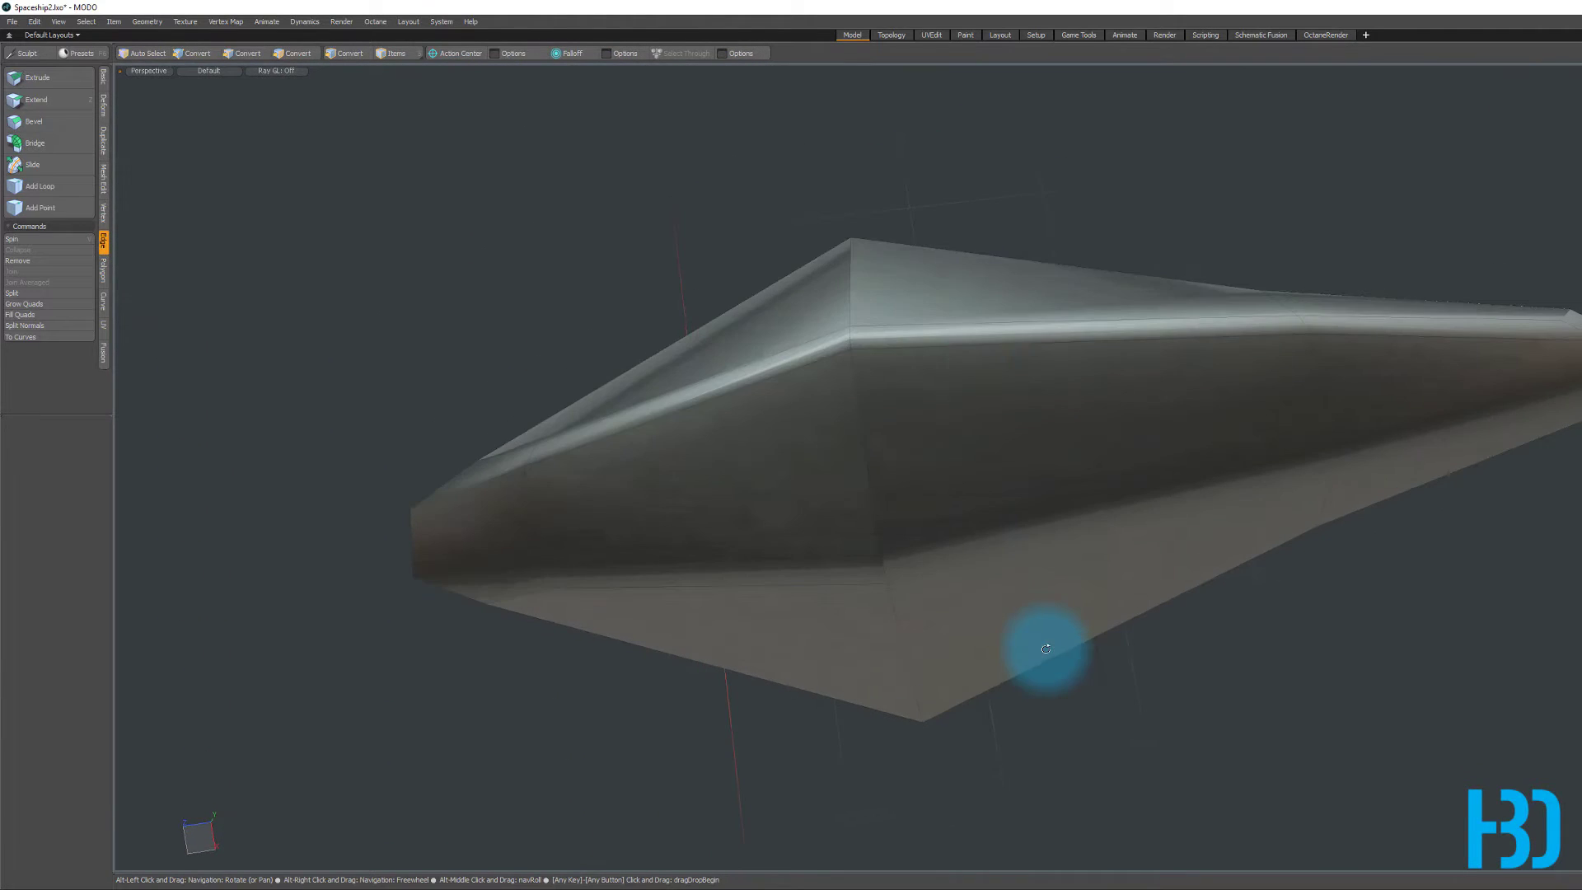
{"action": "left_click_drag", "start_coordinate": [901, 387], "coordinate": [1152, 453], "text": "alt"}
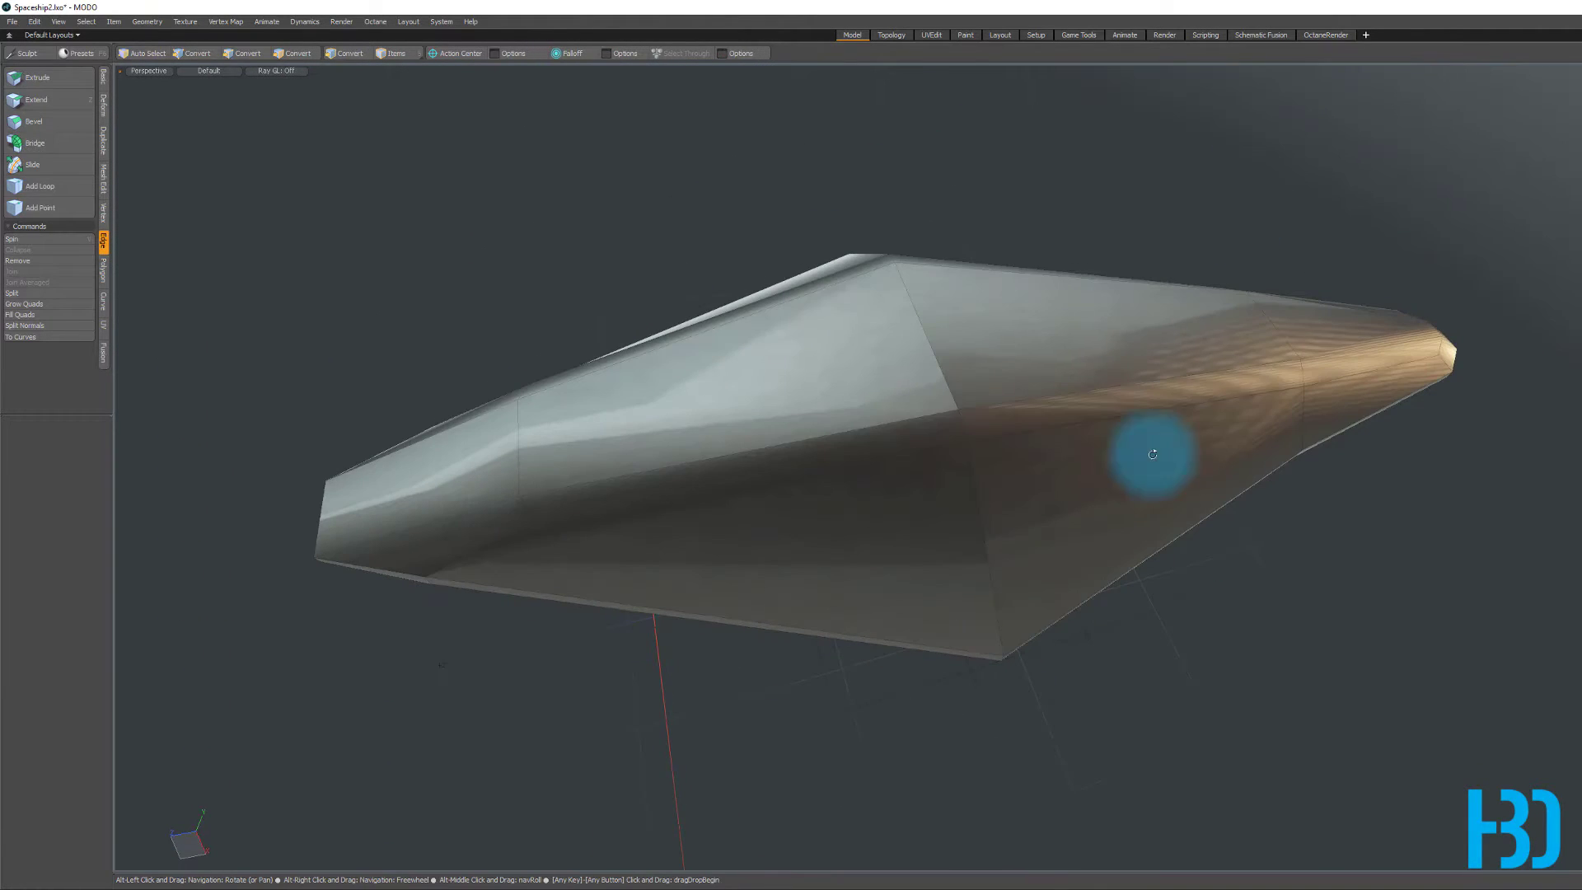
{"action": "left_click_drag", "start_coordinate": [1278, 618], "coordinate": [1136, 473], "text": "alt"}
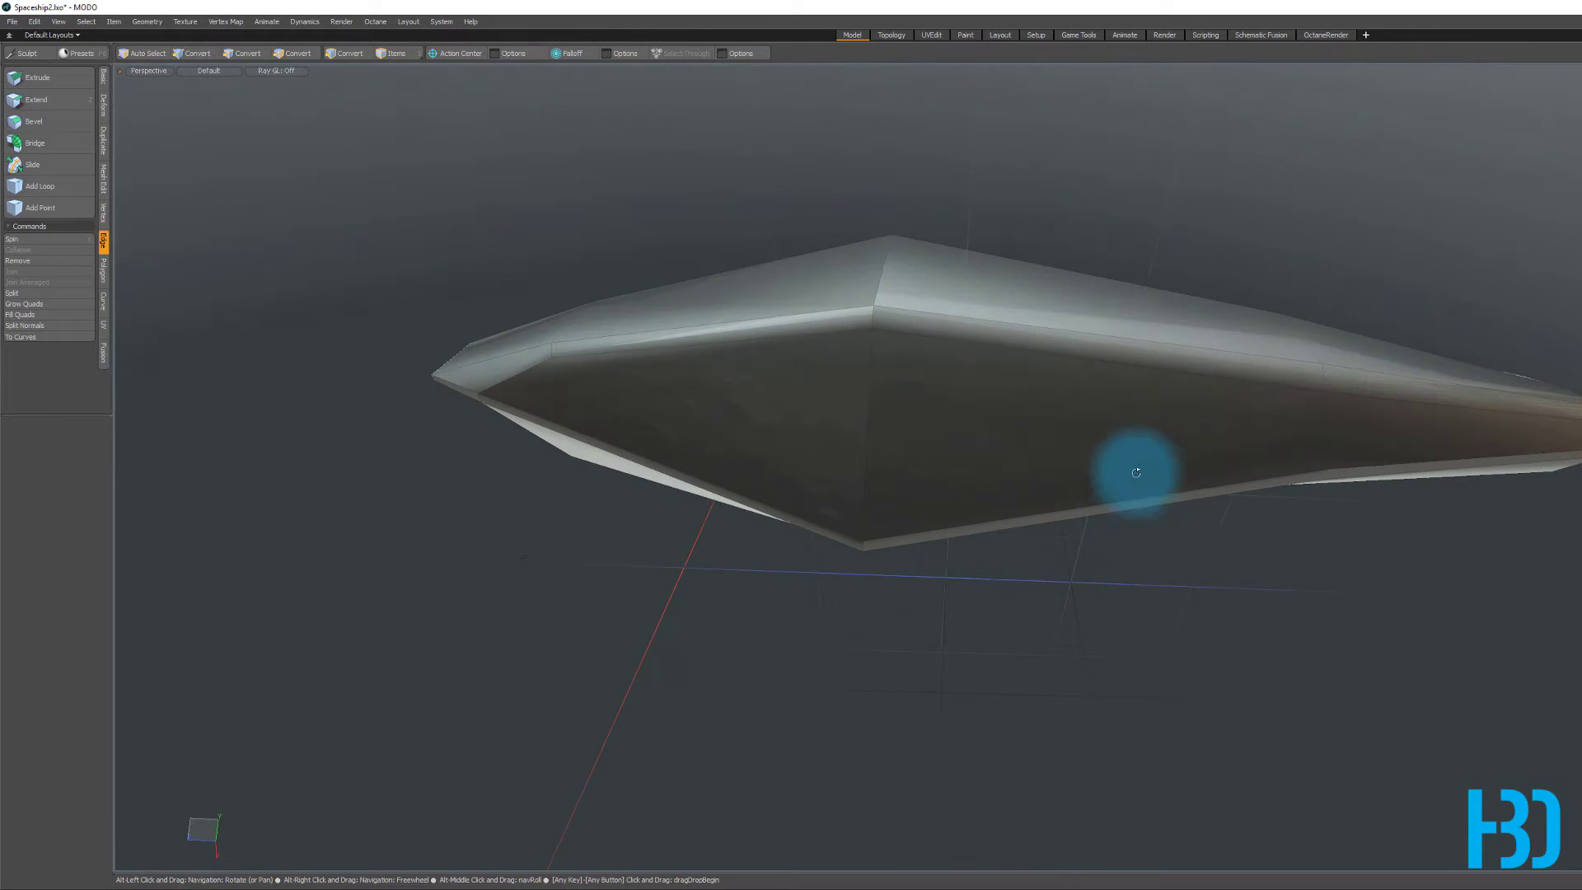
{"action": "left_click_drag", "start_coordinate": [1159, 262], "coordinate": [842, 471], "text": "alt"}
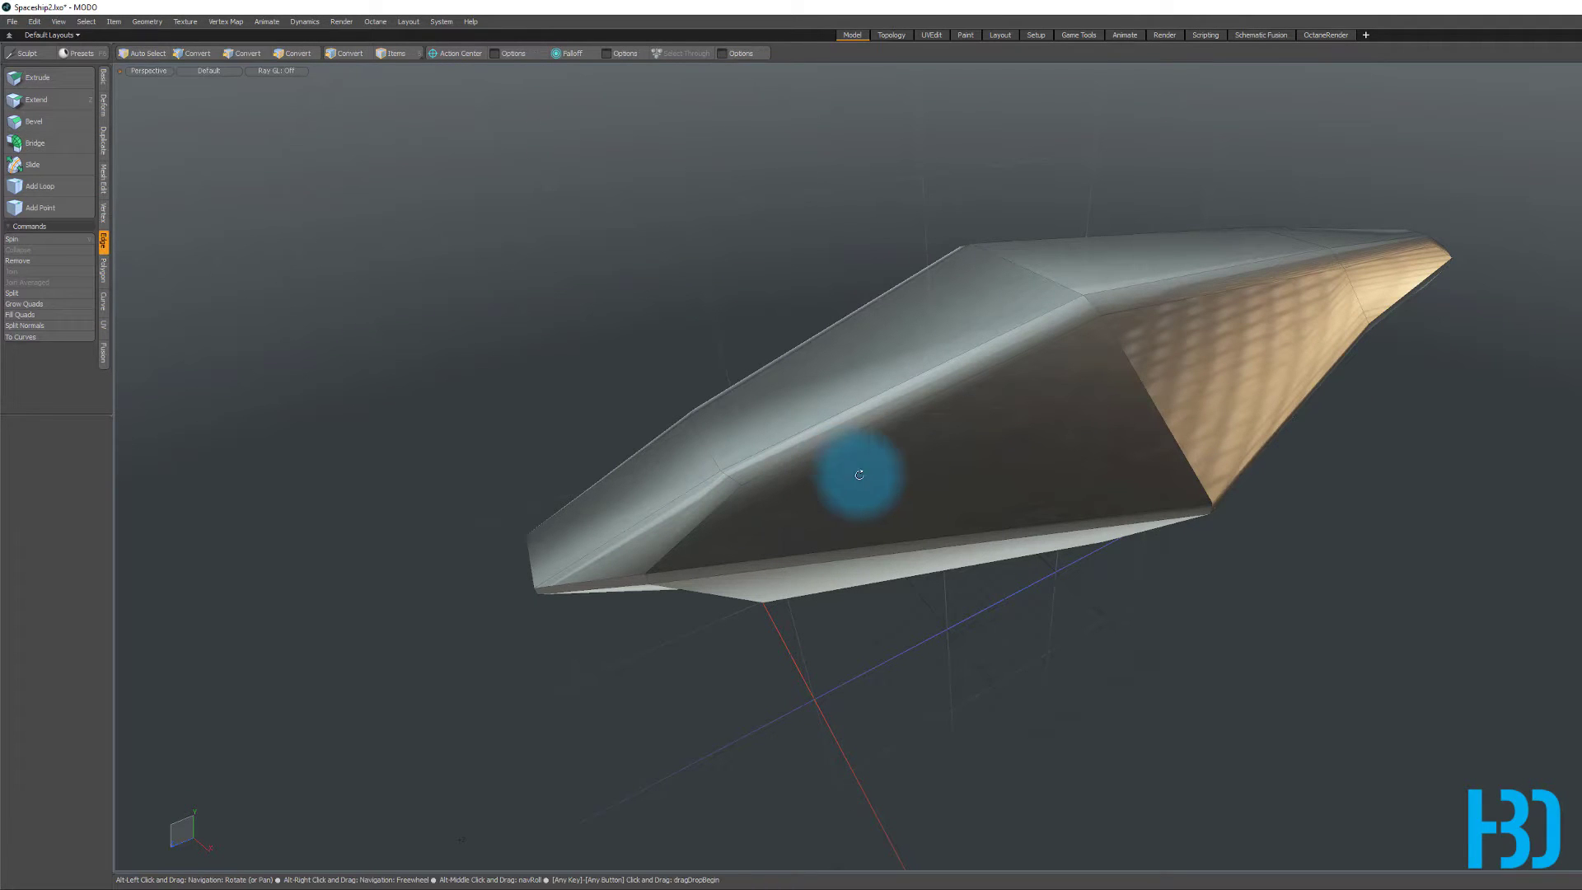
{"action": "left_click_drag", "start_coordinate": [859, 474], "coordinate": [1155, 610], "text": "alt"}
{"action": "left_click_drag", "start_coordinate": [1305, 485], "coordinate": [1000, 538], "text": "alt"}
{"action": "left_click_drag", "start_coordinate": [676, 504], "coordinate": [1035, 600], "text": "alt"}
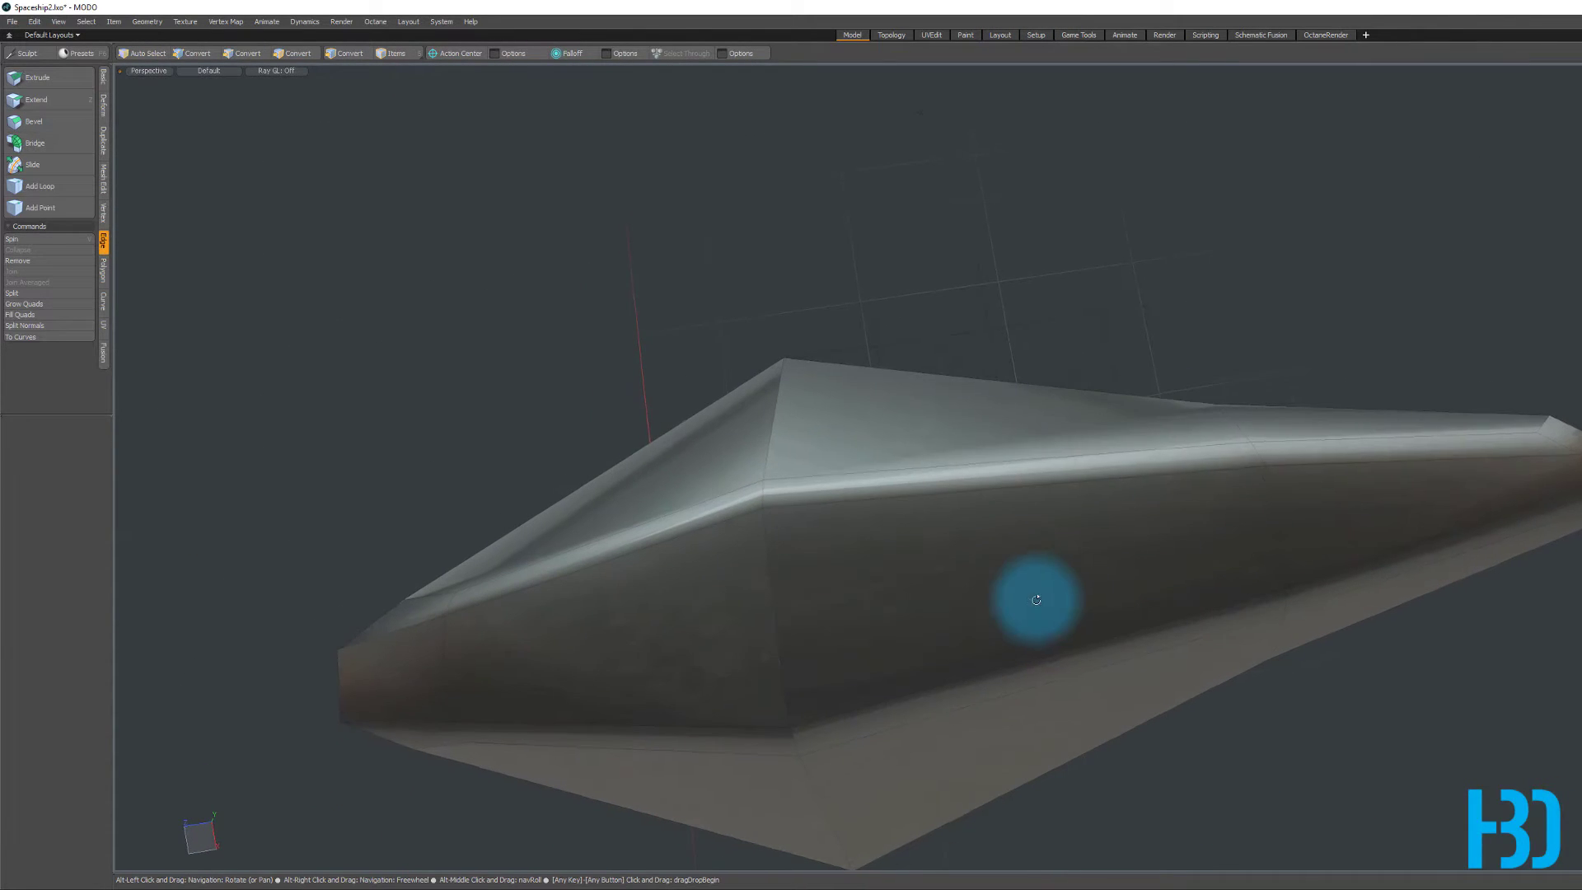
{"action": "left_click_drag", "start_coordinate": [1283, 555], "coordinate": [917, 447], "text": "alt"}
{"action": "left_click_drag", "start_coordinate": [1208, 449], "coordinate": [1058, 198], "text": "alt"}
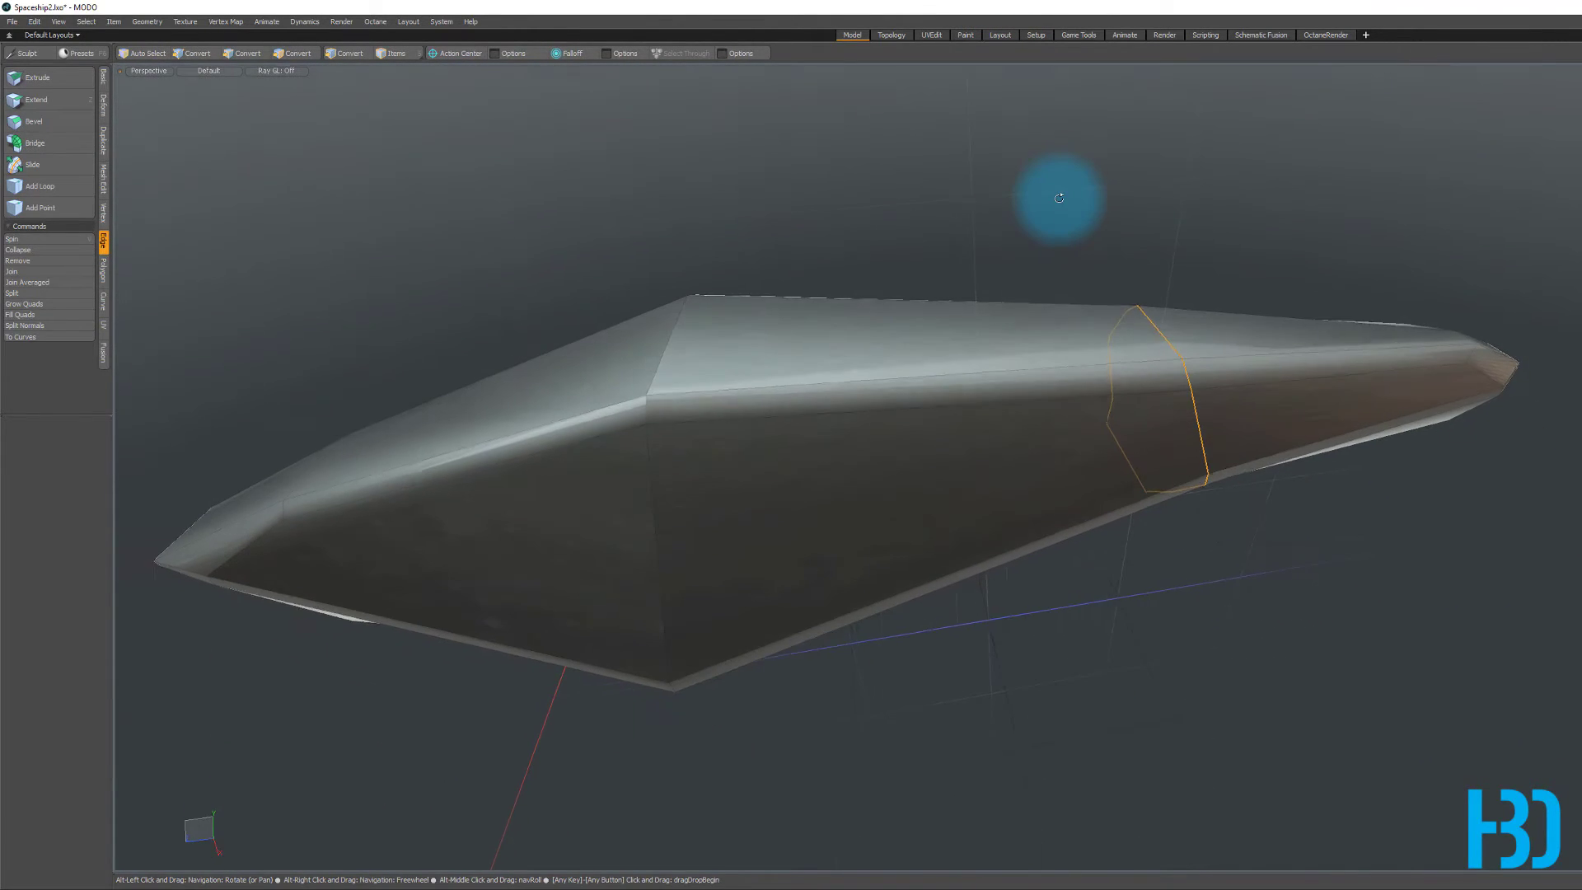
{"action": "left_click_drag", "start_coordinate": [949, 402], "coordinate": [512, 388], "text": "alt"}
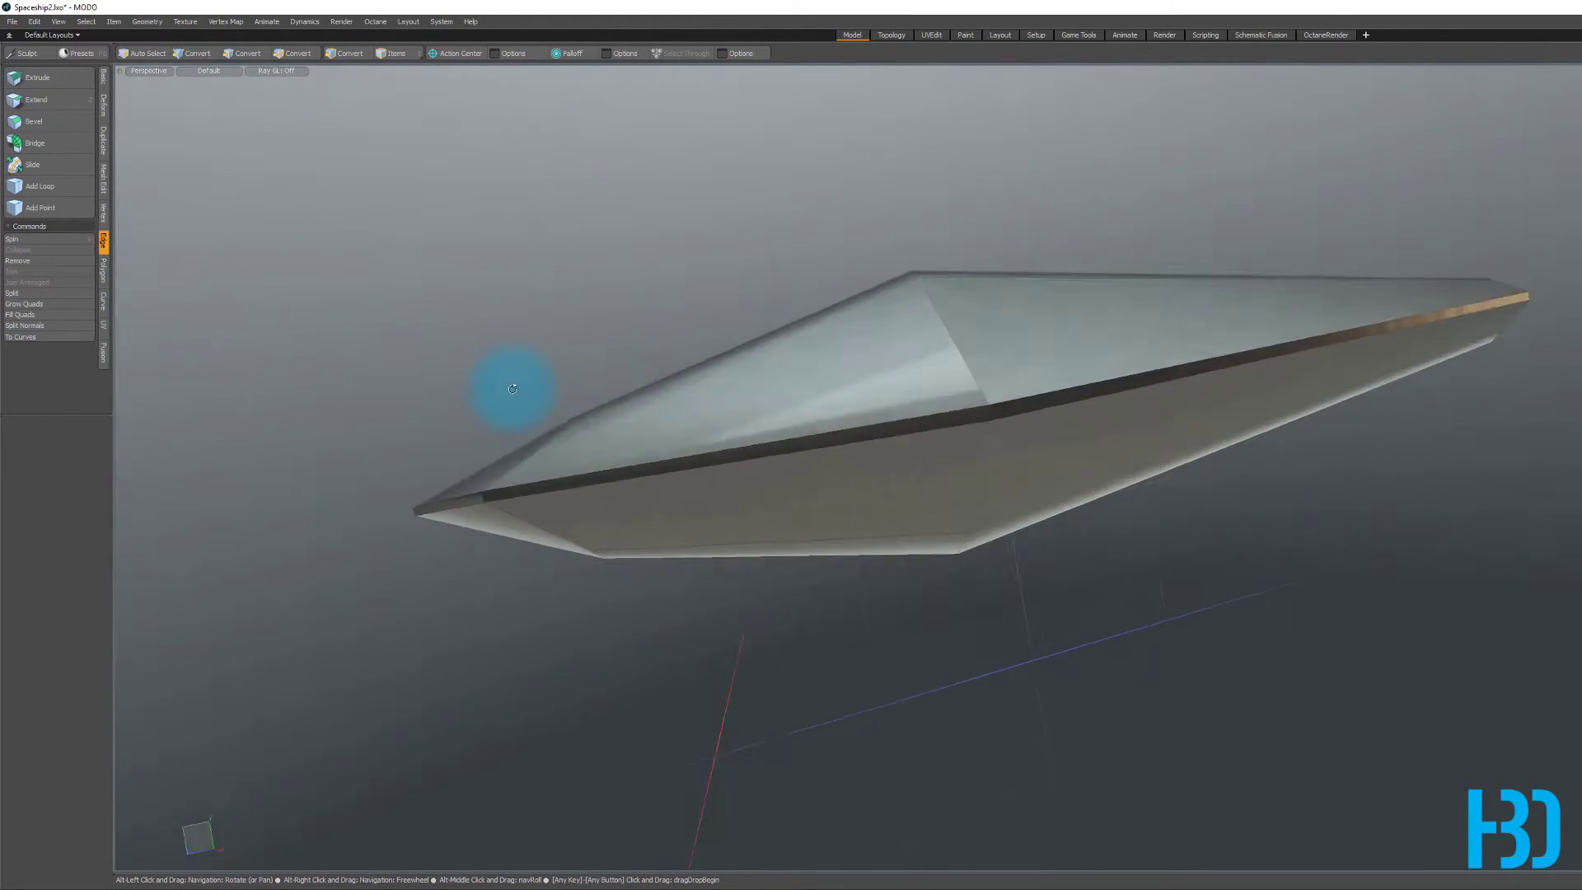
{"action": "left_click_drag", "start_coordinate": [906, 314], "coordinate": [1114, 395], "text": "alt"}
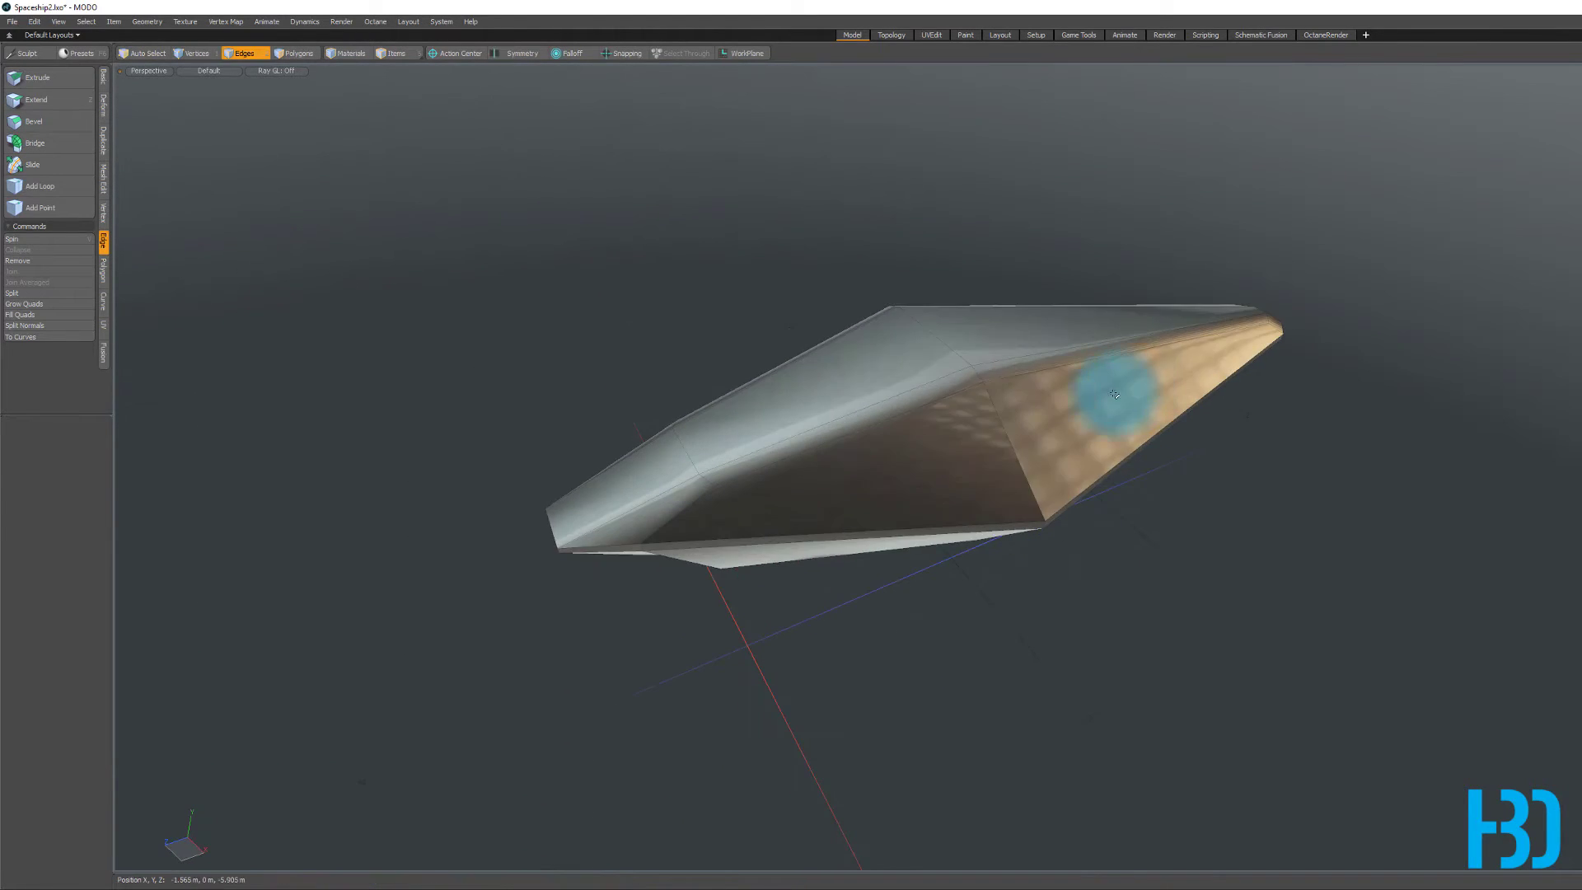
- Turn subdivision smoothing back on and examine the matcap shading along the hull's sides and tips
{"action": "left_click_drag", "start_coordinate": [879, 591], "coordinate": [1006, 705], "text": "alt"}
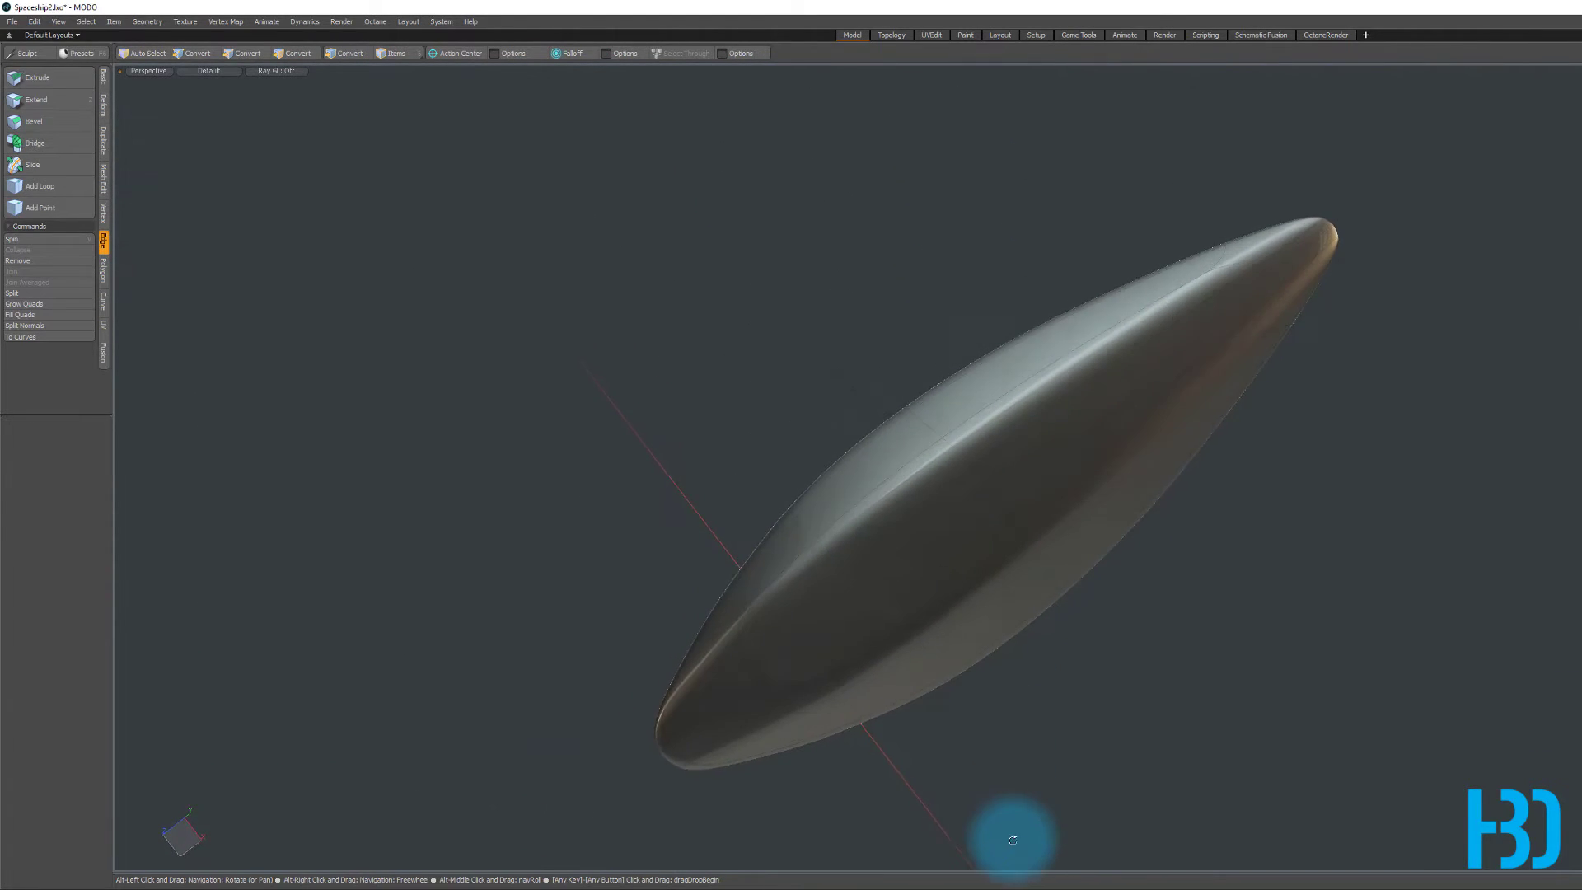
{"action": "left_click_drag", "start_coordinate": [1012, 840], "coordinate": [973, 368], "text": "alt"}
{"action": "left_click_drag", "start_coordinate": [1061, 436], "coordinate": [1096, 432], "text": "alt"}
{"action": "scroll", "coordinate": [1093, 446], "scroll_direction": "up", "scroll_amount": 2}
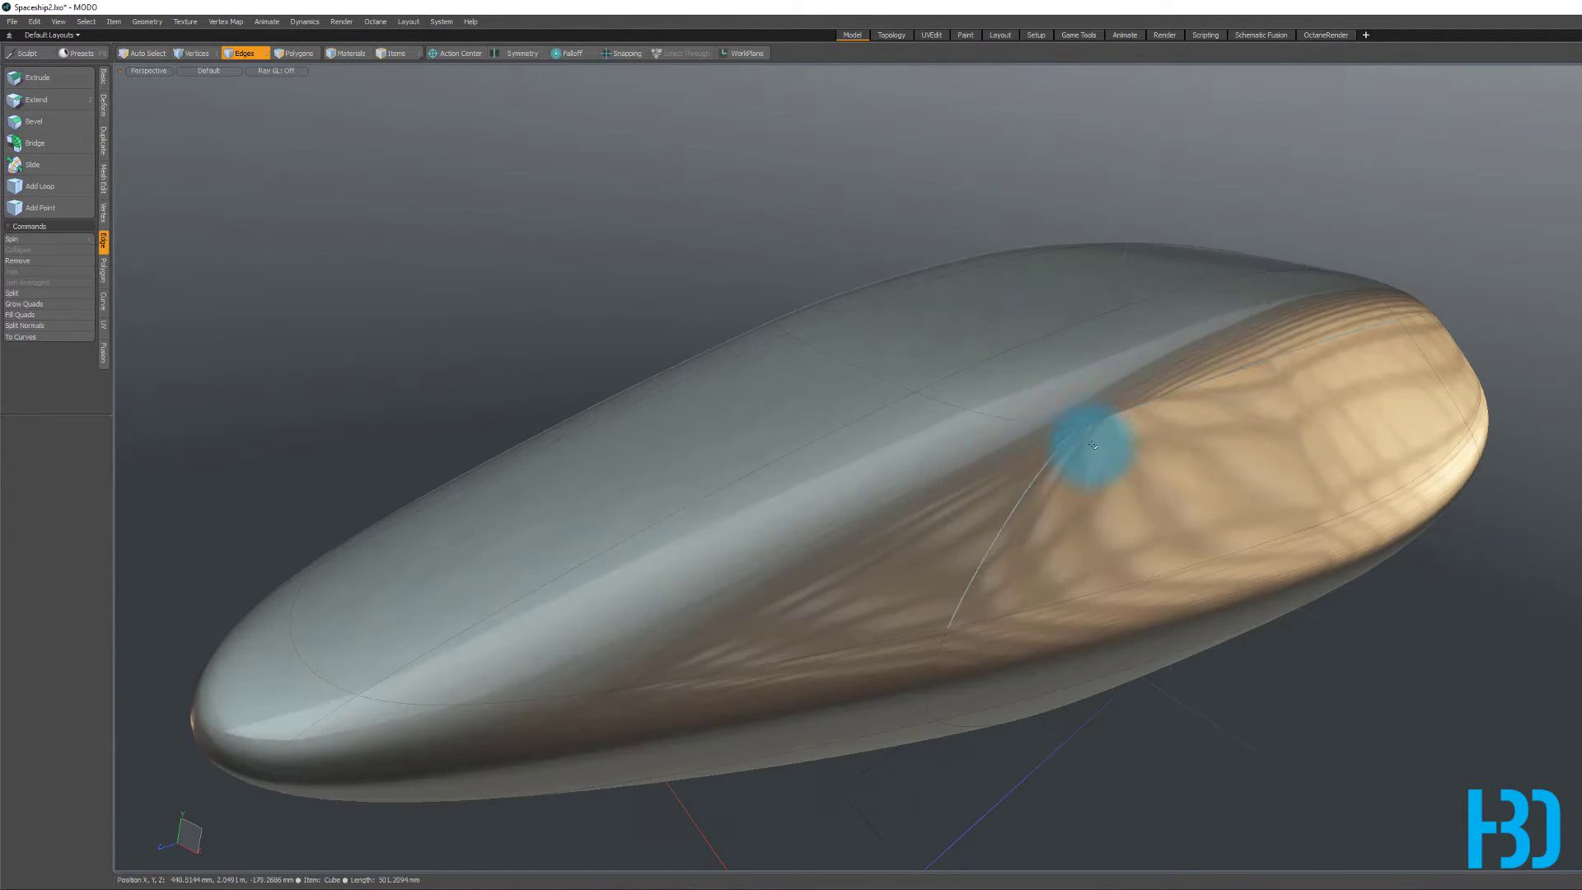
{"action": "left_click_drag", "start_coordinate": [1287, 302], "coordinate": [897, 170], "text": "alt"}
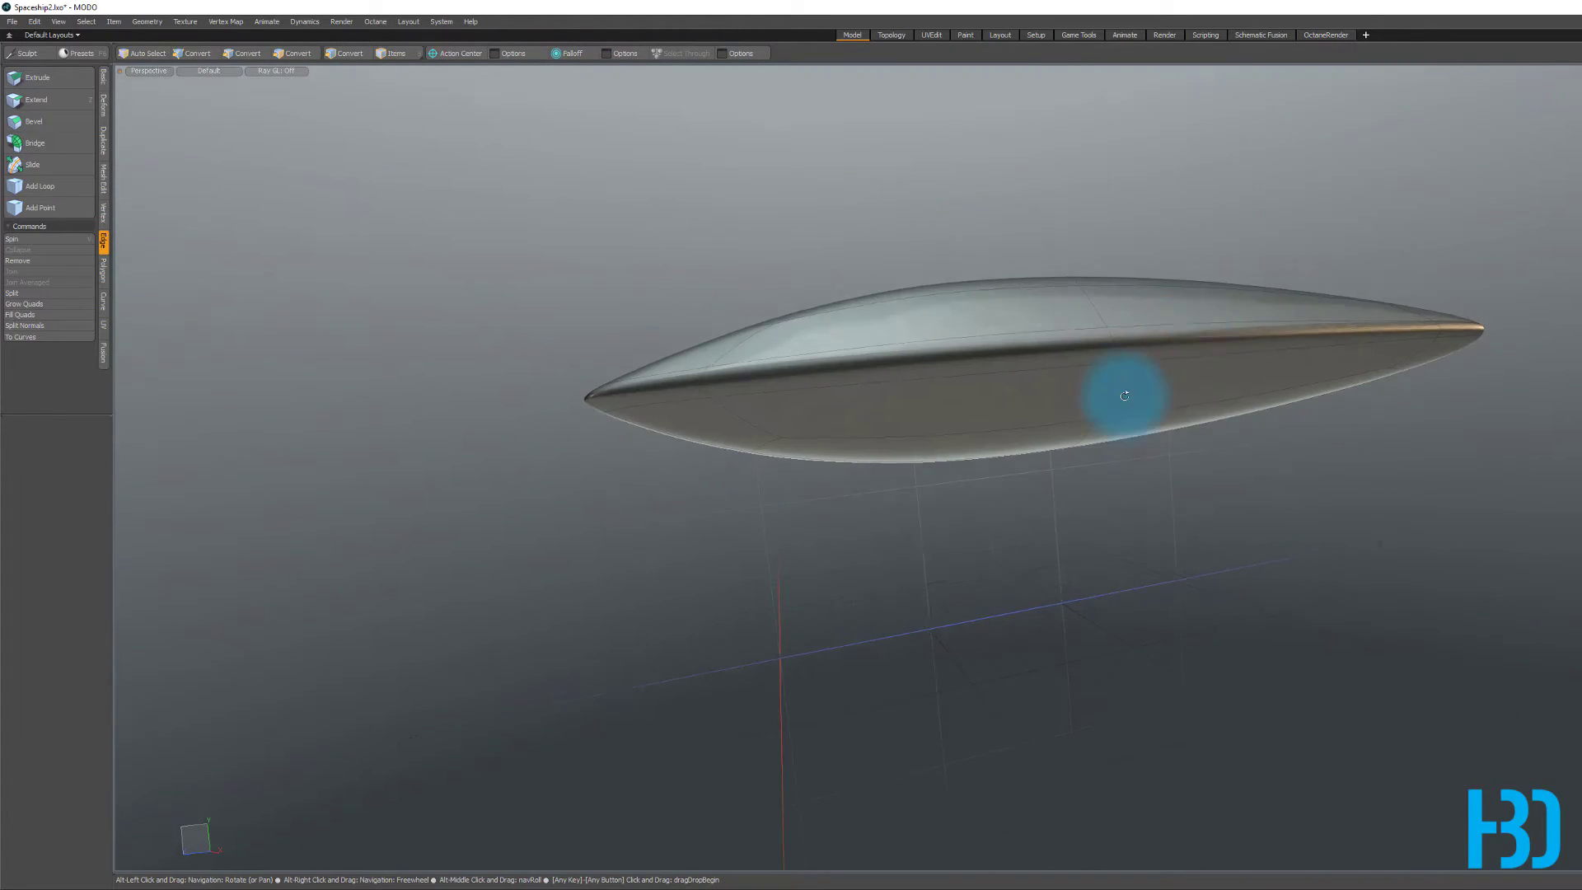
{"action": "left_click_drag", "start_coordinate": [1123, 396], "coordinate": [1022, 438], "text": "alt"}
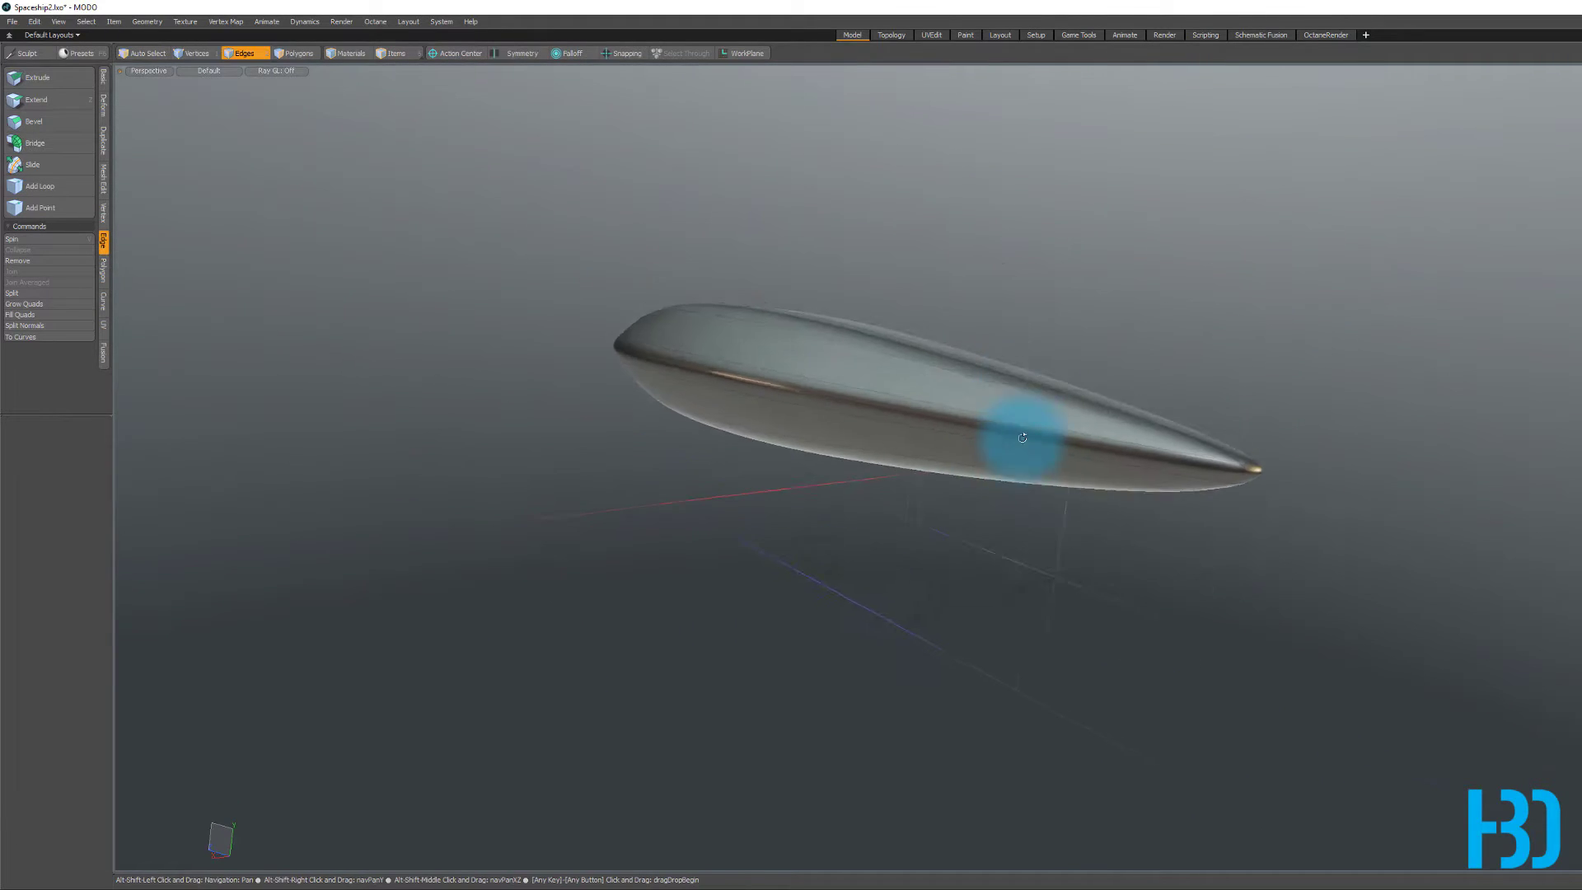
- Display the low-poly hull in the Top view and ready one widest side vertex for moving
{"action": "left_click_drag", "start_coordinate": [734, 398], "coordinate": [1028, 608], "text": "alt"}
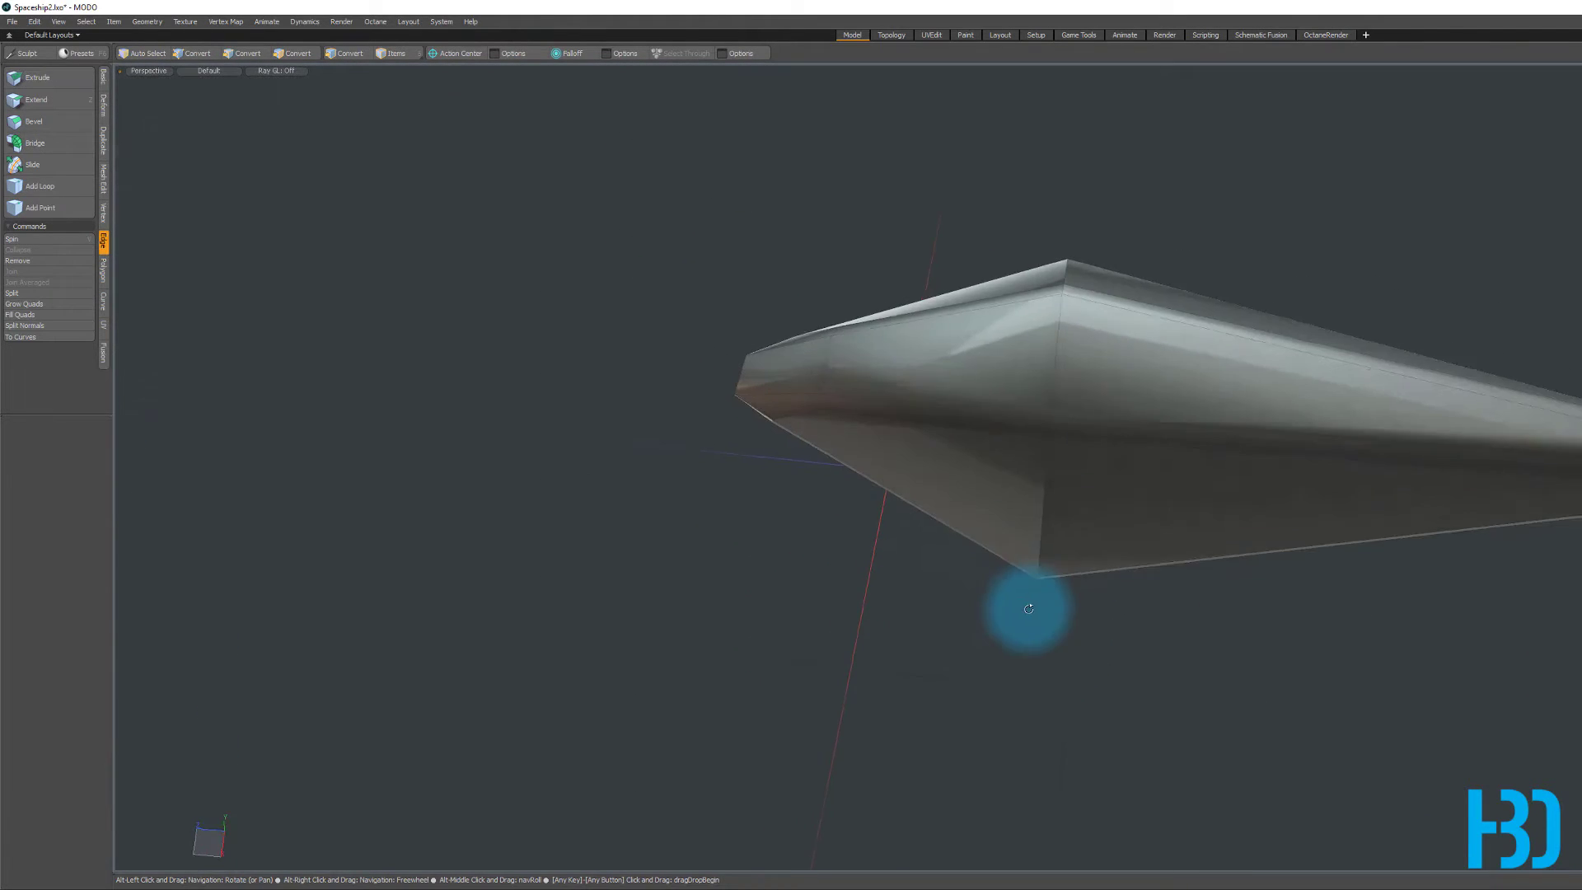
{"action": "left_click_drag", "start_coordinate": [969, 376], "coordinate": [994, 472], "text": "alt"}
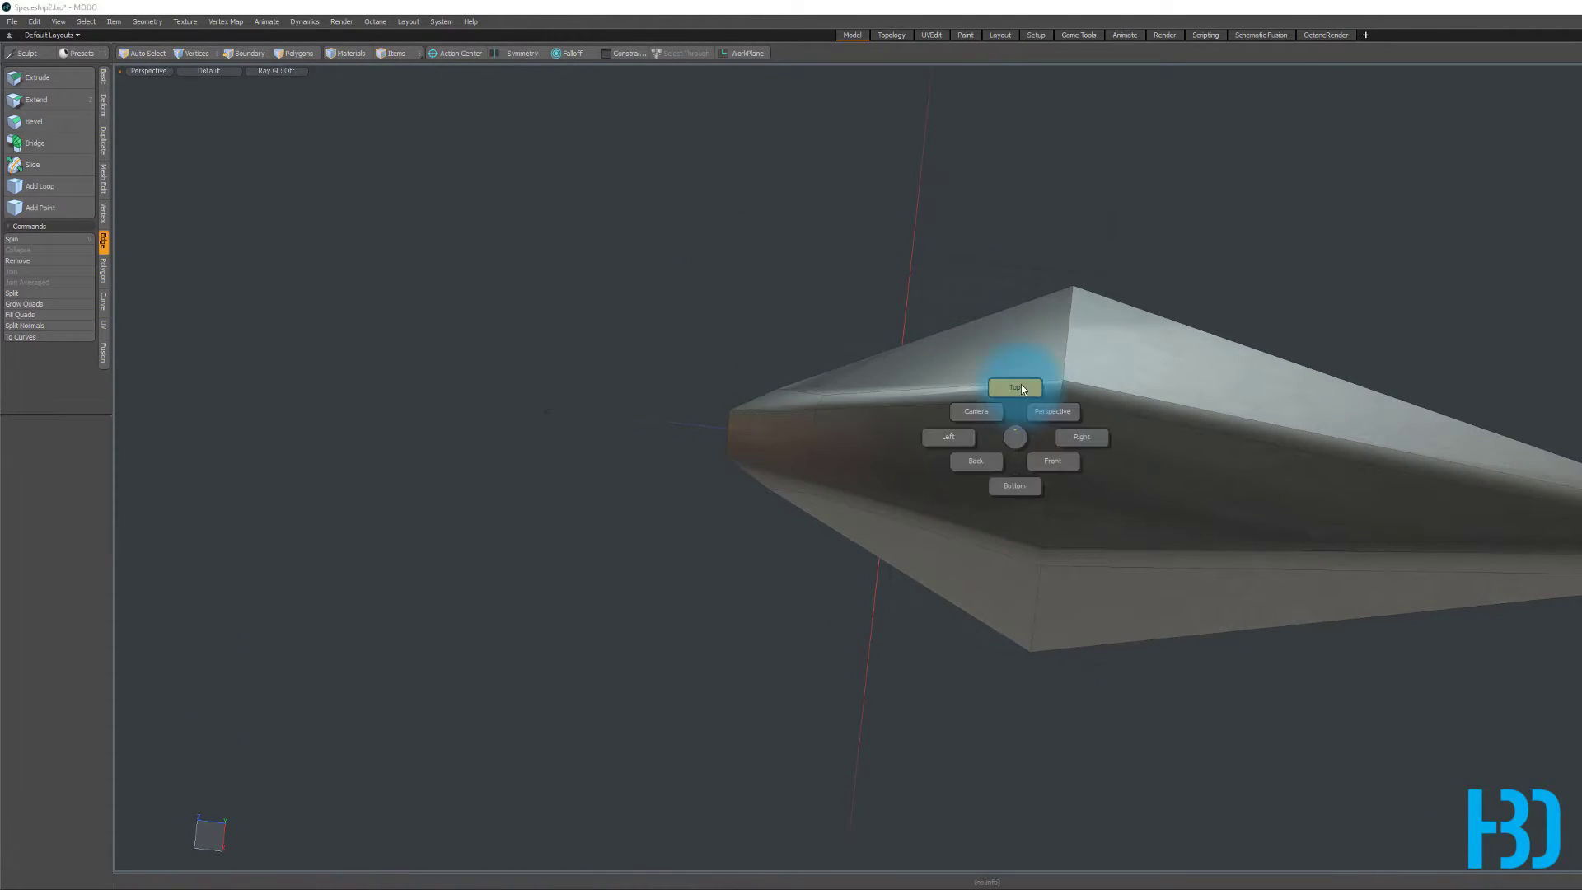
{"action": "left_click", "coordinate": [1017, 387]}
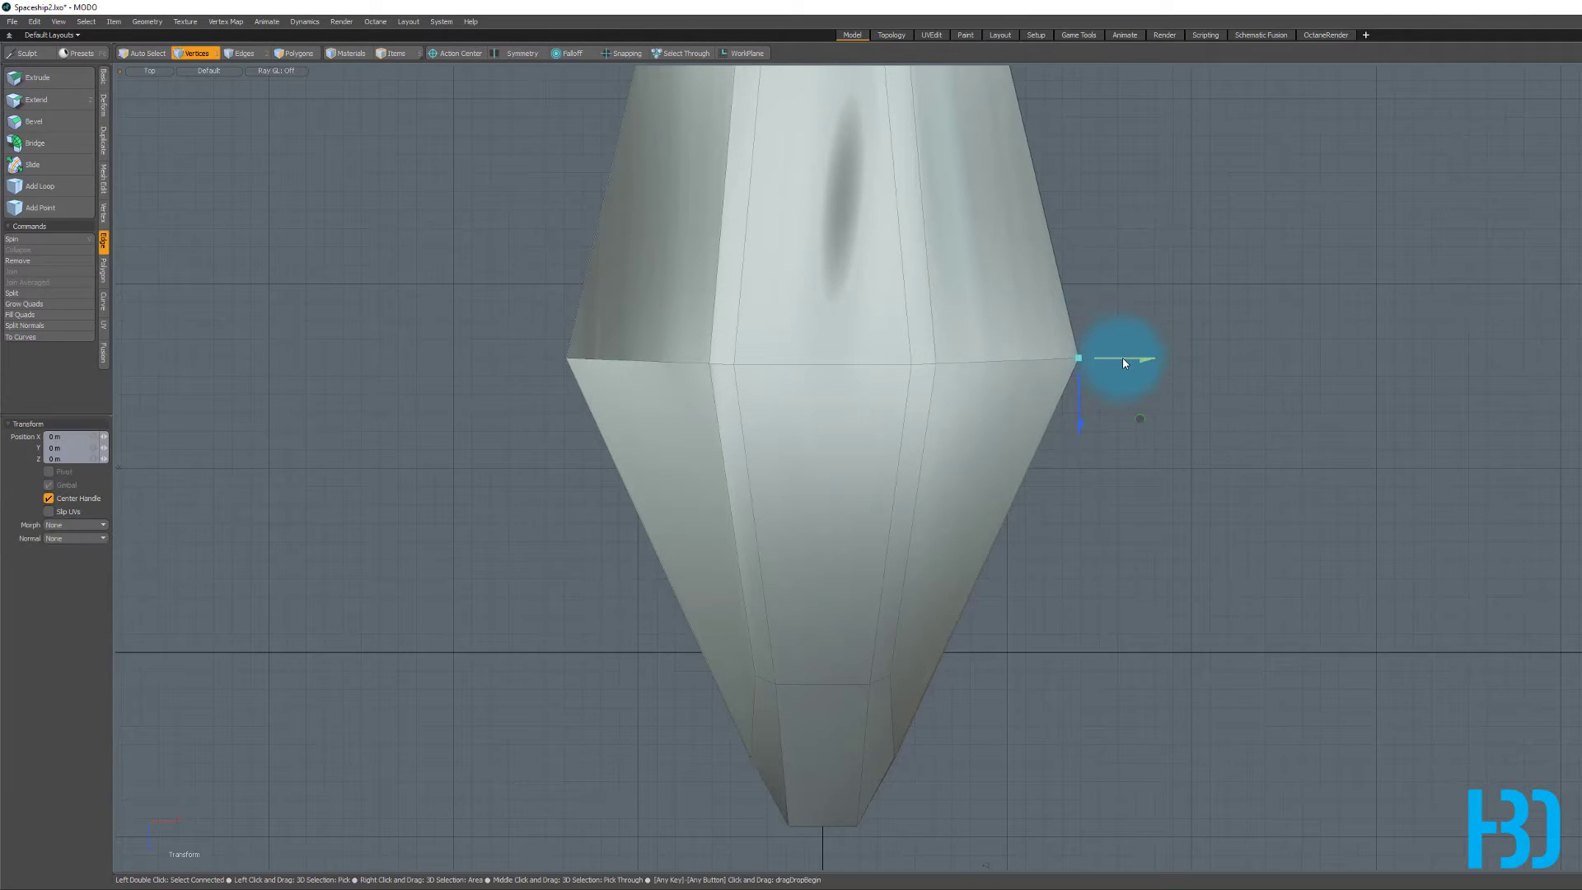
{"action": "scroll", "coordinate": [1120, 359], "scroll_direction": "down", "scroll_amount": 3}
{"action": "scroll", "coordinate": [1117, 362], "scroll_direction": "up", "scroll_amount": 2}
{"action": "scroll", "coordinate": [1122, 363], "scroll_direction": "down", "scroll_amount": 3}
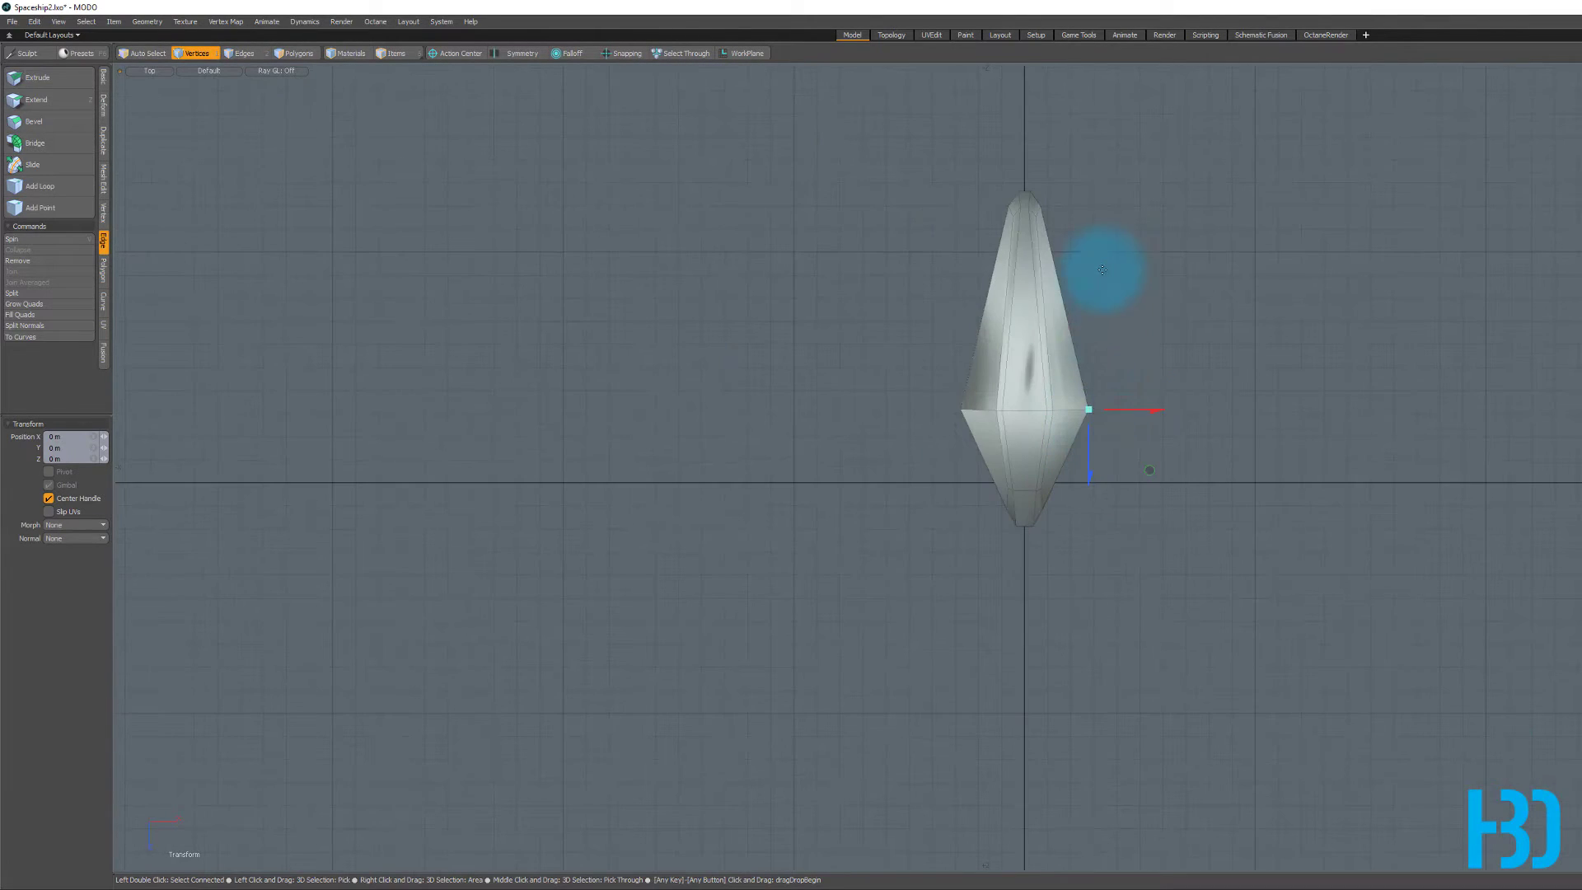
{"action": "scroll", "coordinate": [1104, 378], "scroll_direction": "up", "scroll_amount": 2}
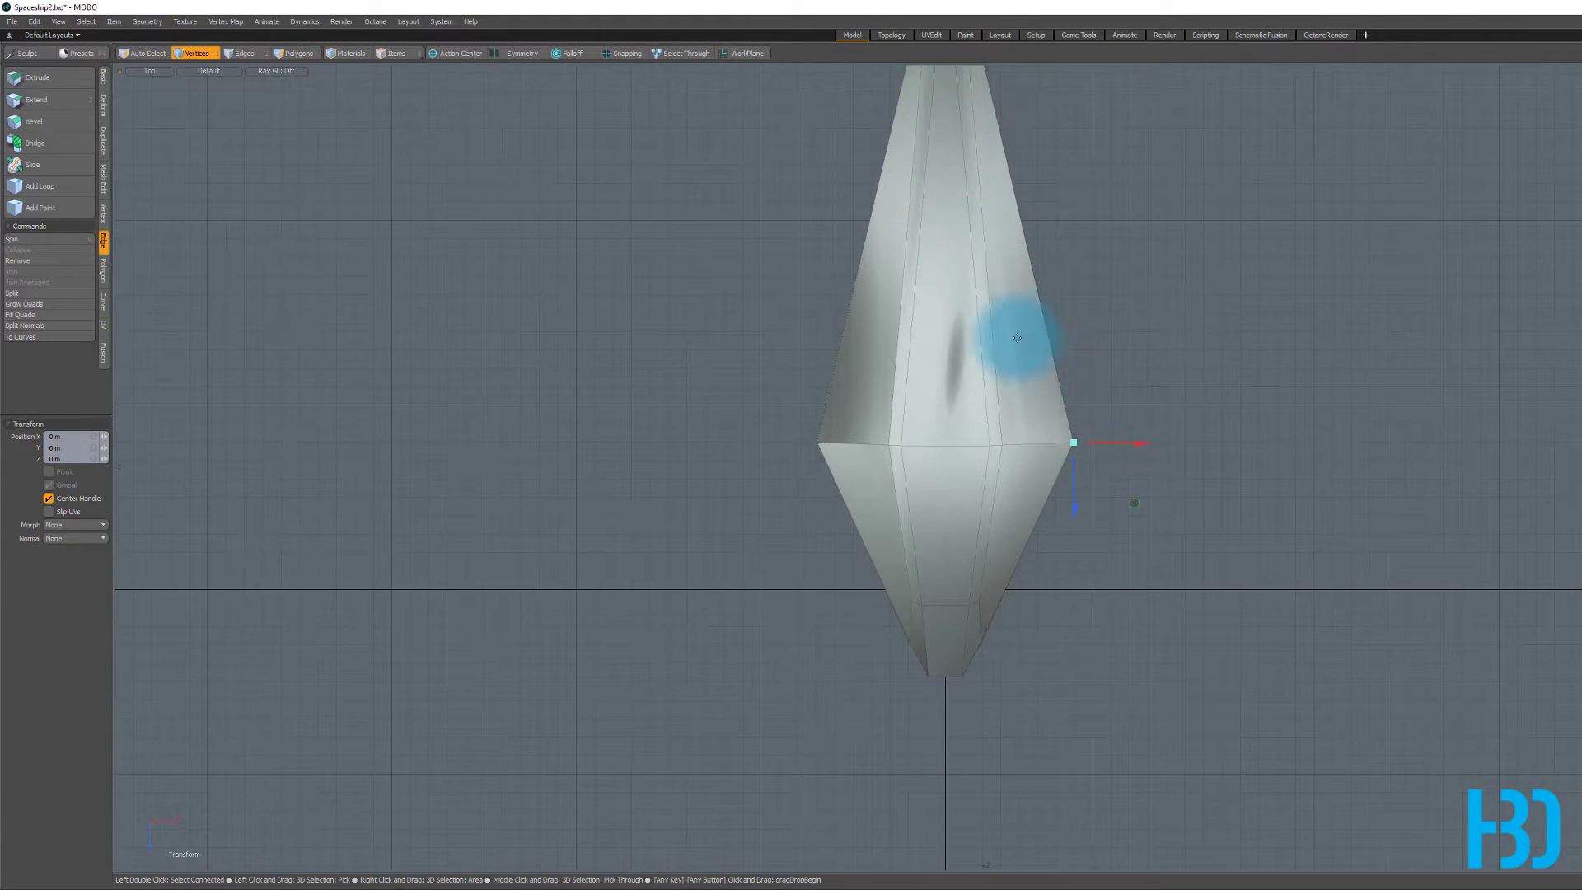
{"action": "scroll", "coordinate": [1079, 446], "scroll_direction": "up", "scroll_amount": 2}
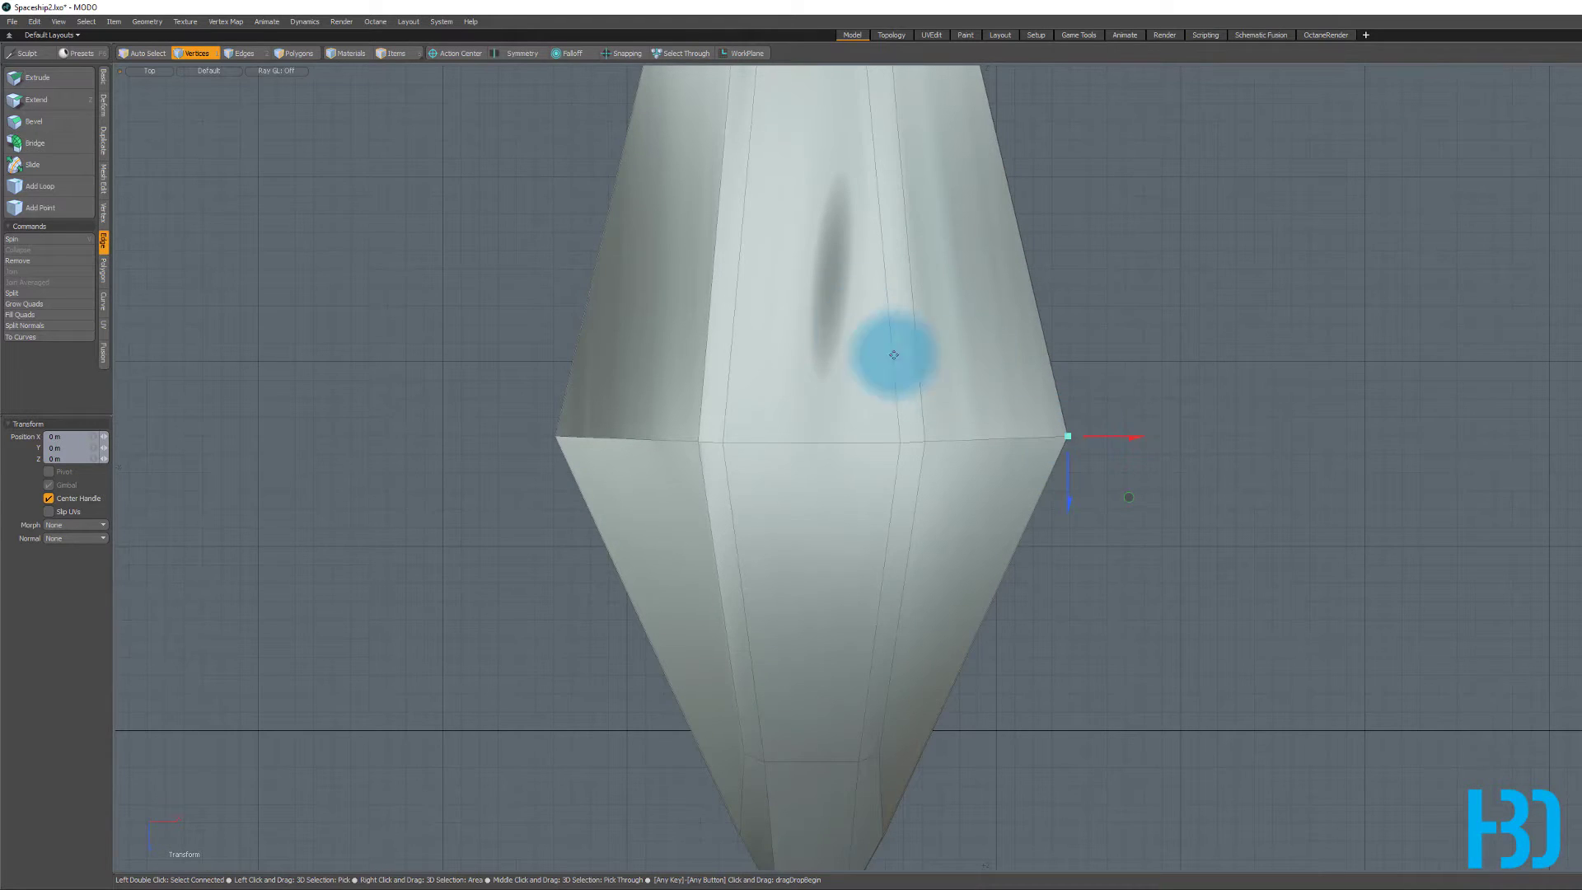
{"action": "scroll", "coordinate": [993, 395], "scroll_direction": "down", "scroll_amount": 2}
- Compare the subdivided hull outline with its low-poly cage from above
{"action": "key", "text": "Tab"}
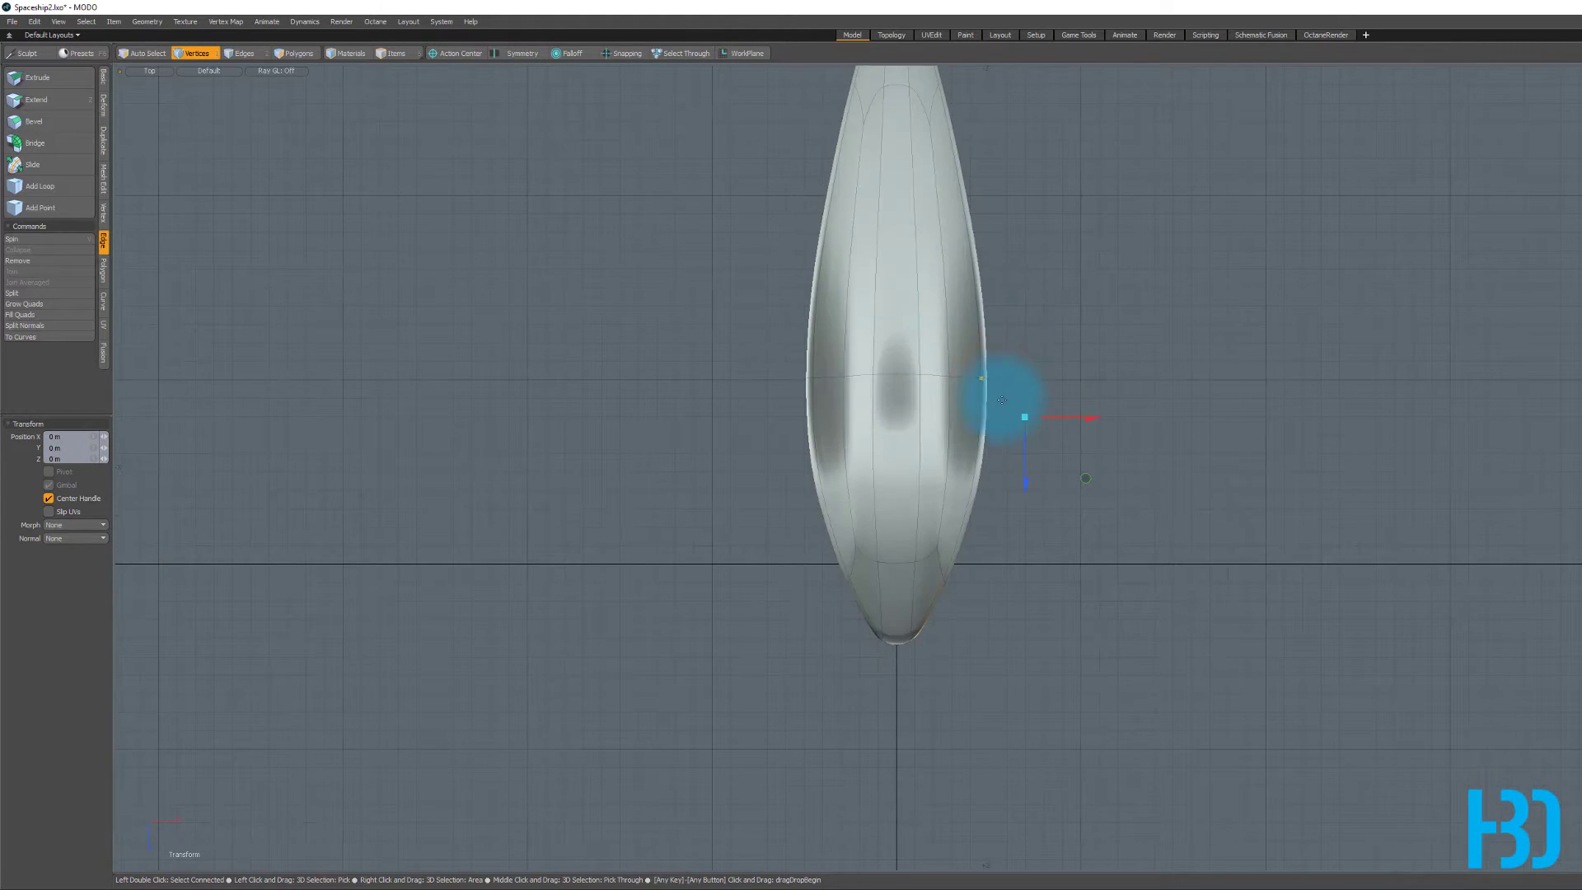
{"action": "scroll", "coordinate": [981, 505], "scroll_direction": "down", "scroll_amount": 2}
{"action": "scroll", "coordinate": [964, 381], "scroll_direction": "up", "scroll_amount": 4}
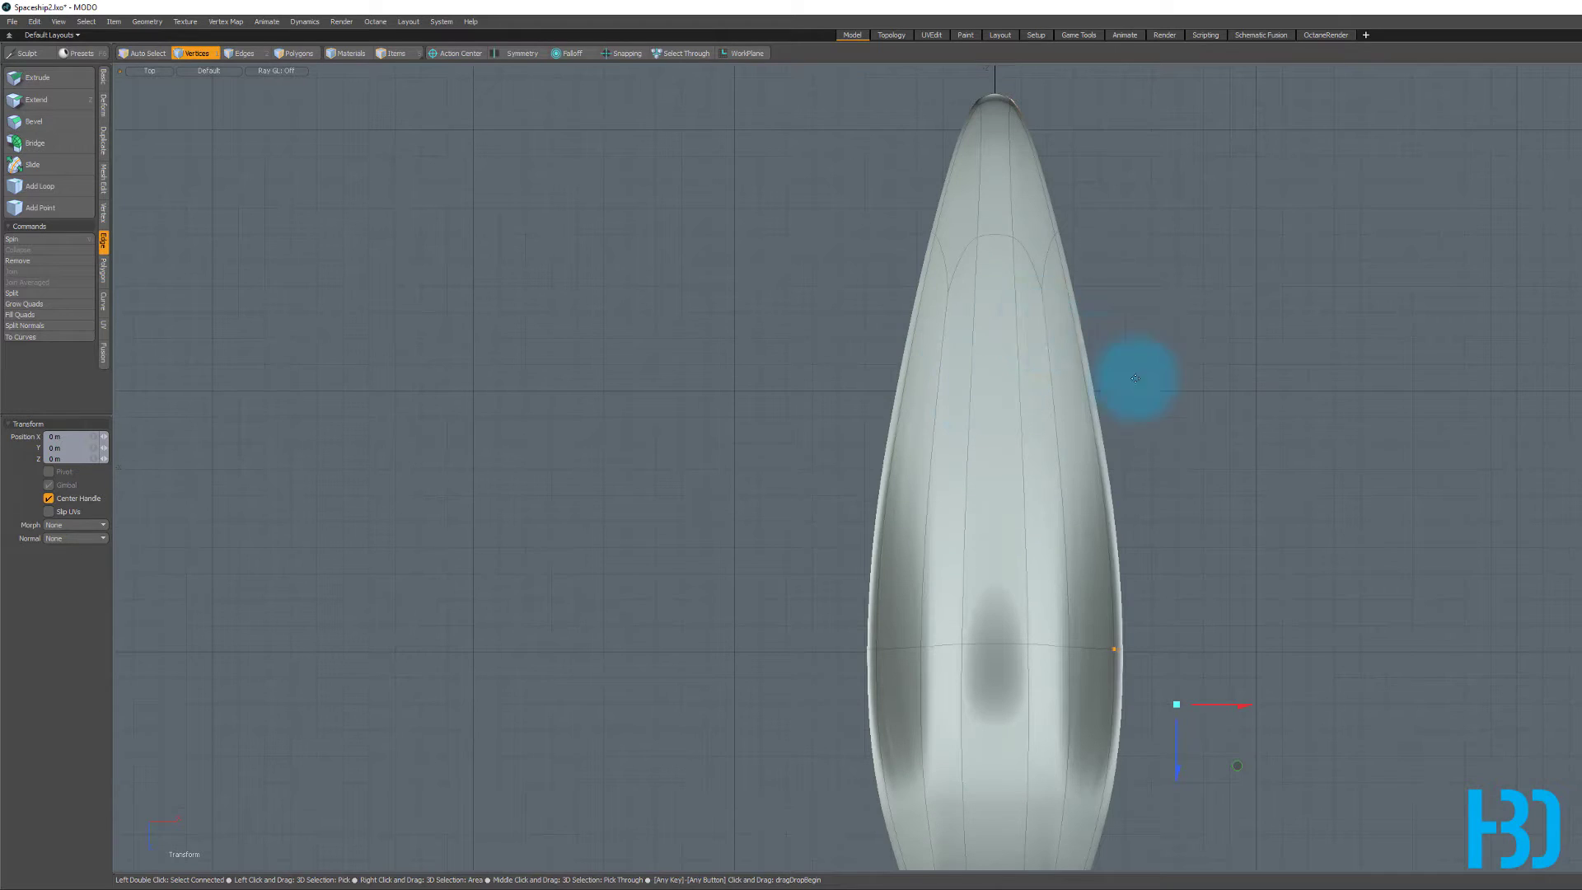
{"action": "key", "text": "Tab"}
{"action": "scroll", "coordinate": [1104, 354], "scroll_direction": "down", "scroll_amount": 2}
{"action": "scroll", "coordinate": [1095, 412], "scroll_direction": "up", "scroll_amount": 3}
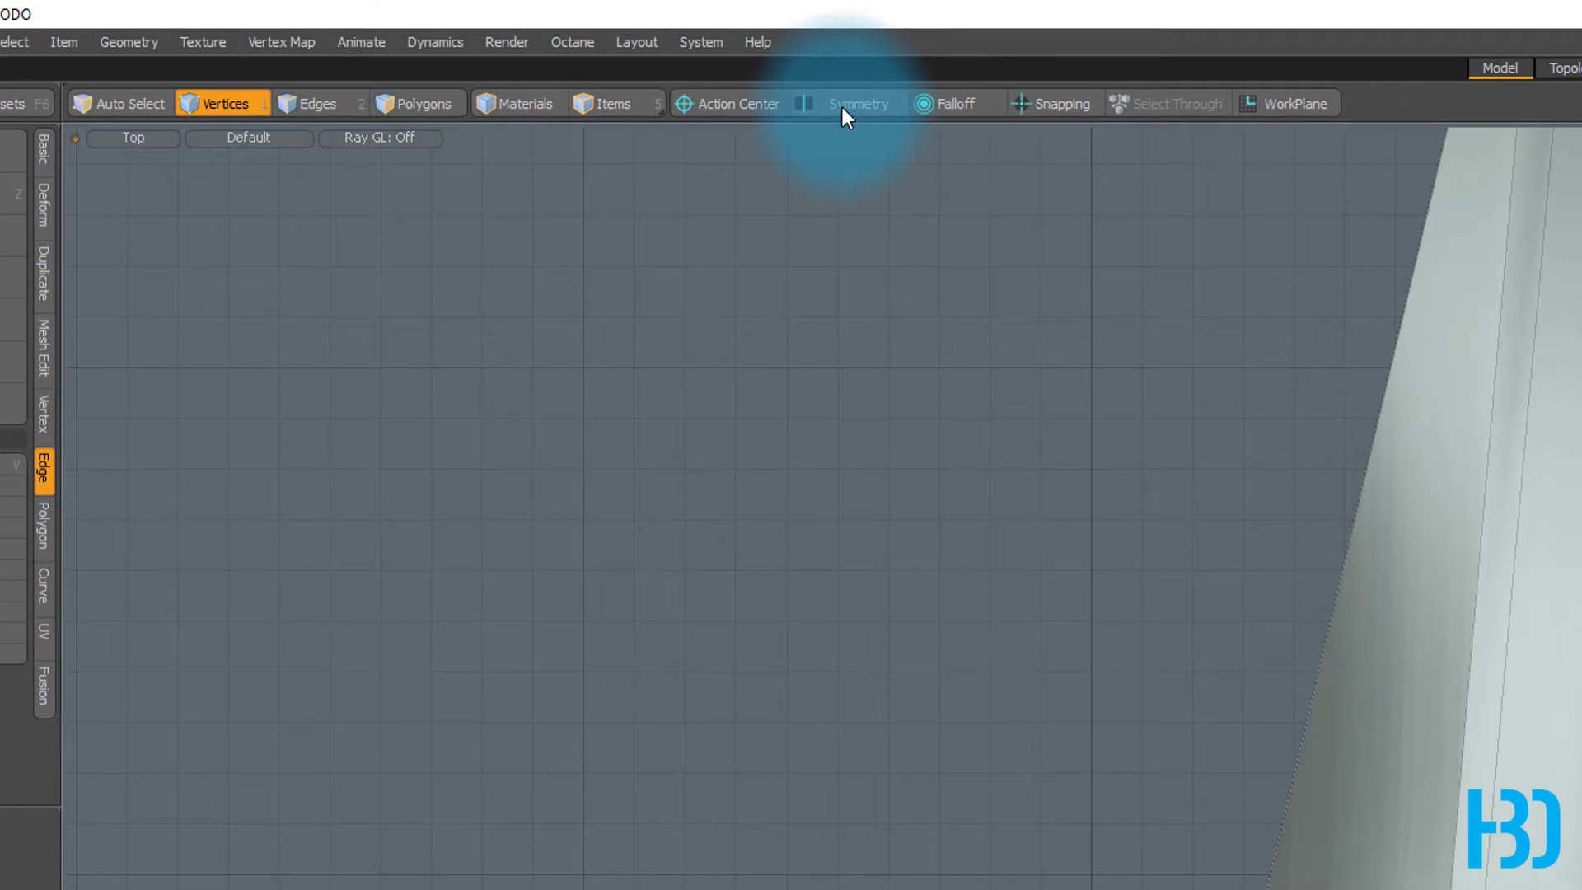
- Turn on X symmetry and pull the hull's widest side vertices outward about 841 mm in X and -1.29 m in Z
{"action": "left_click", "coordinate": [842, 107]}
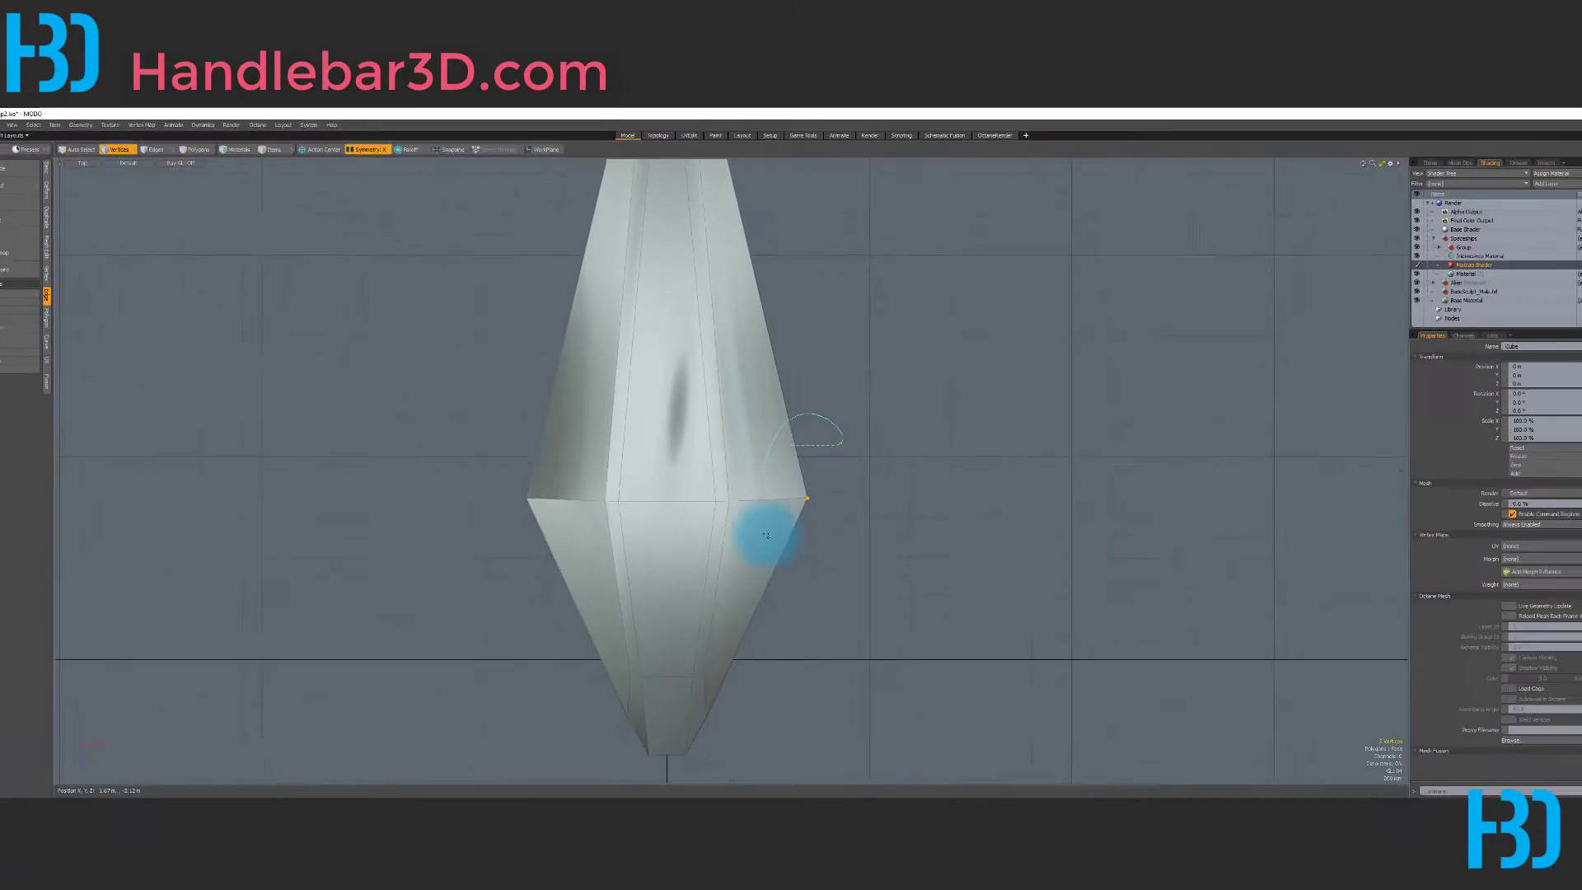
{"action": "left_click_drag", "start_coordinate": [809, 487], "coordinate": [974, 488]}
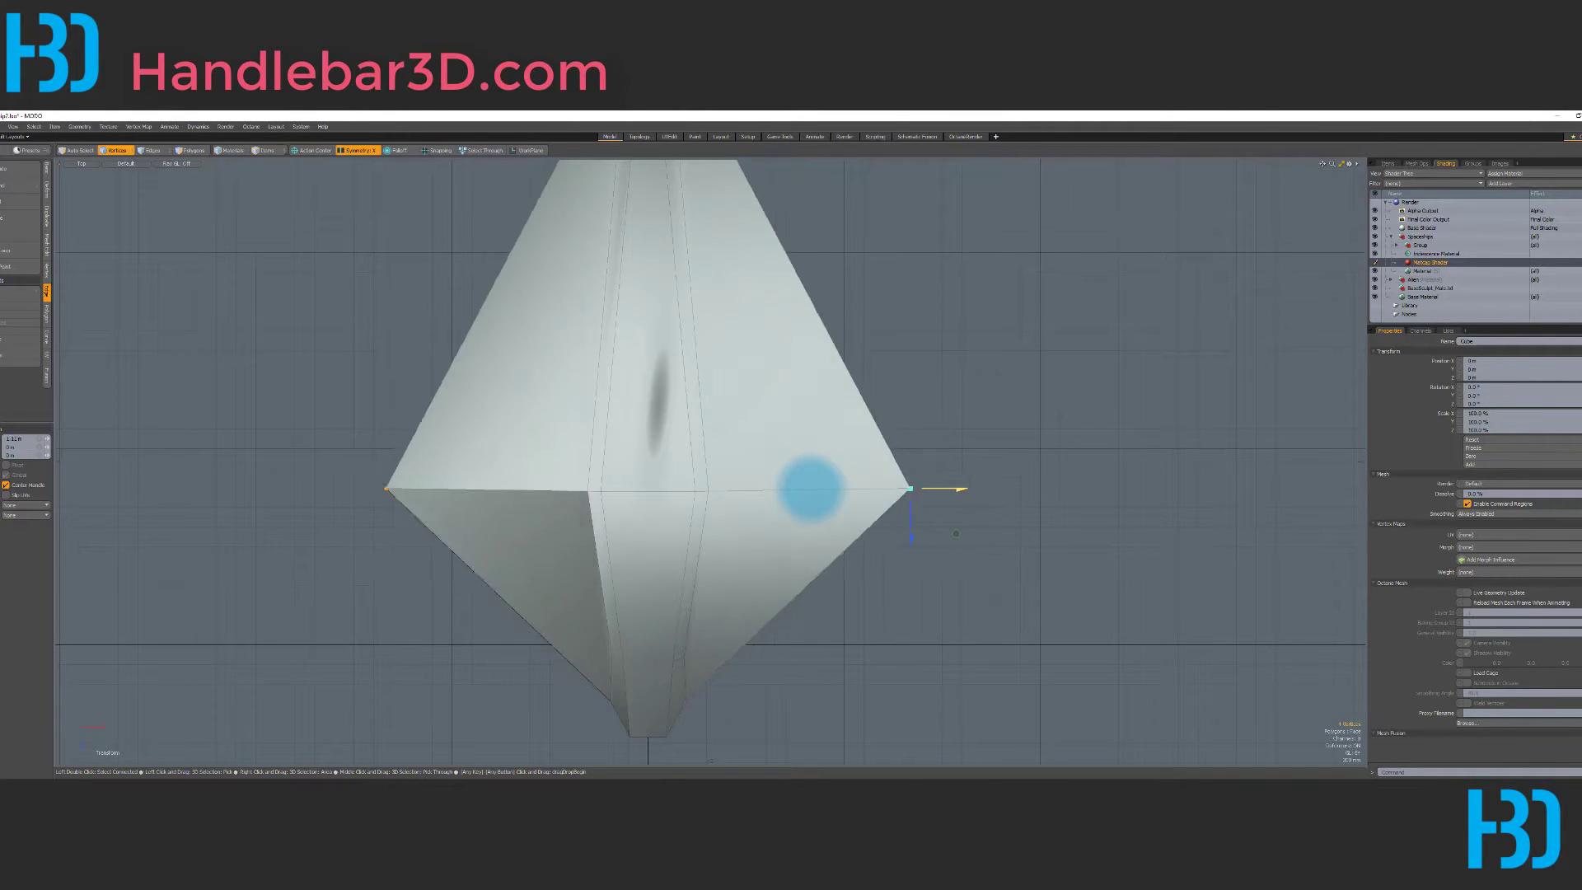
{"action": "left_click_drag", "start_coordinate": [809, 488], "coordinate": [809, 488]}
{"action": "left_click_drag", "start_coordinate": [997, 460], "coordinate": [630, 351], "text": "alt"}
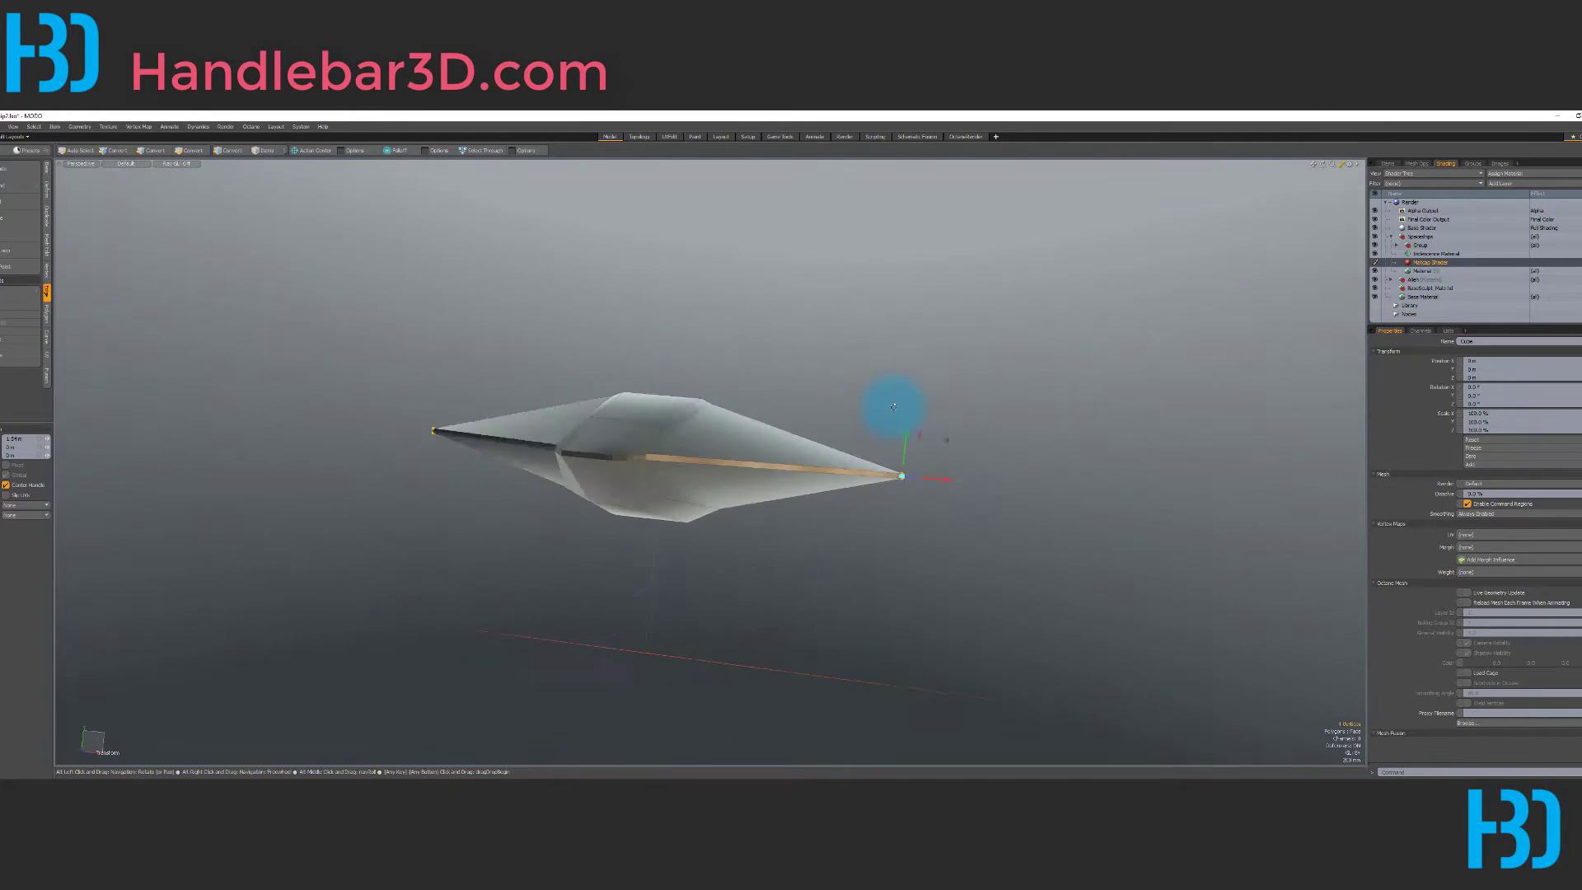
{"action": "left_click_drag", "start_coordinate": [893, 407], "coordinate": [671, 671], "text": "alt"}
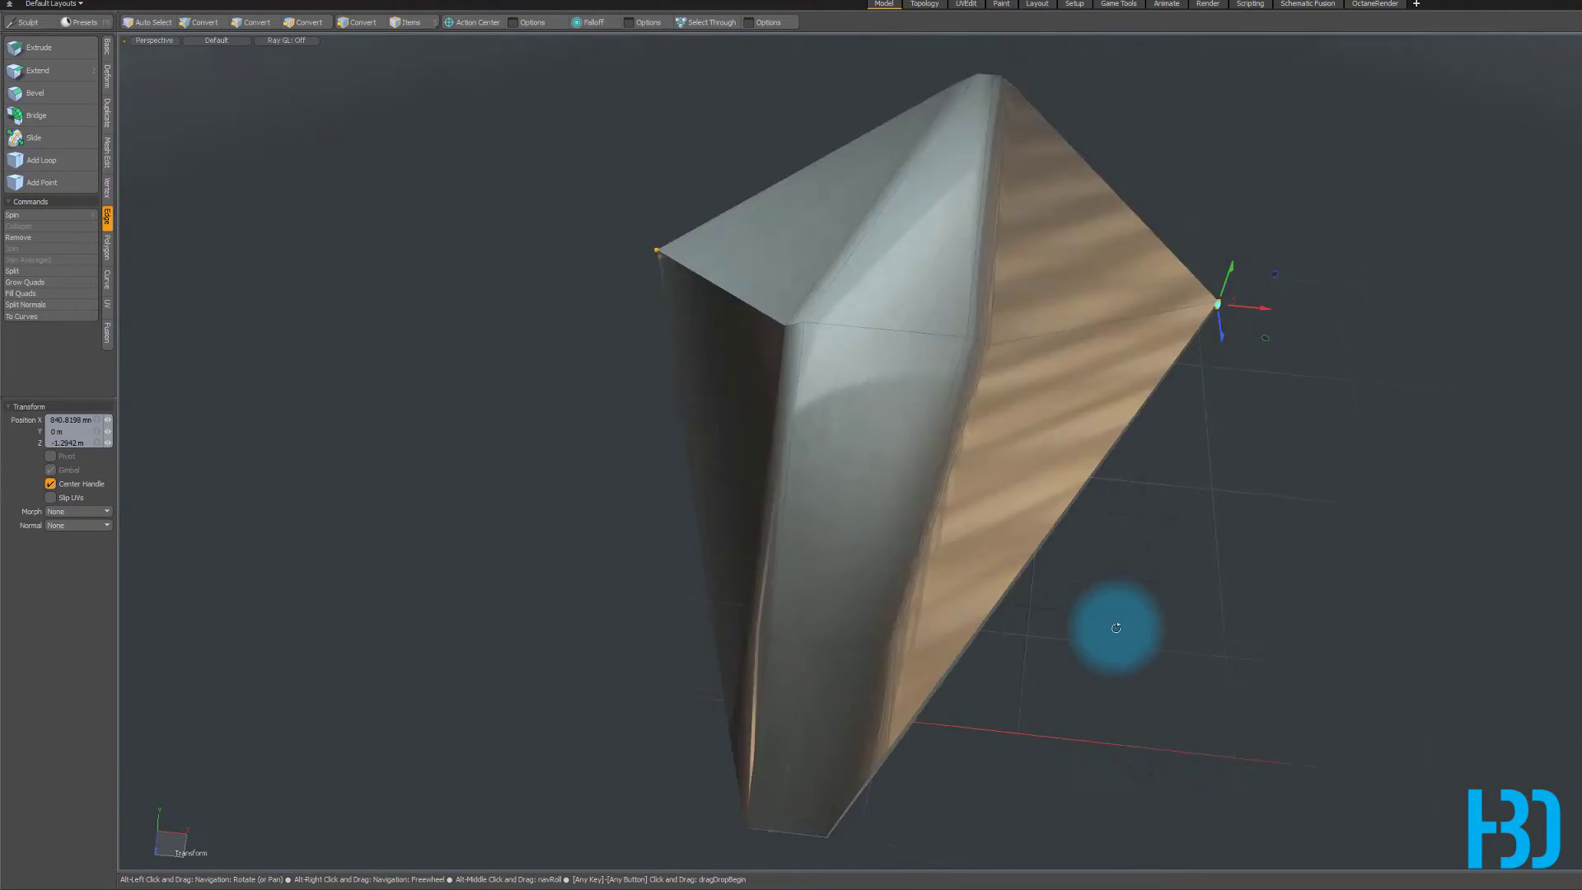
{"action": "left_click_drag", "start_coordinate": [1115, 625], "coordinate": [876, 388], "text": "alt"}
- Move the tip's side vertices 165 mm in X and compare the smoothed hull with its cage in perspective
{"action": "key", "text": "w"}
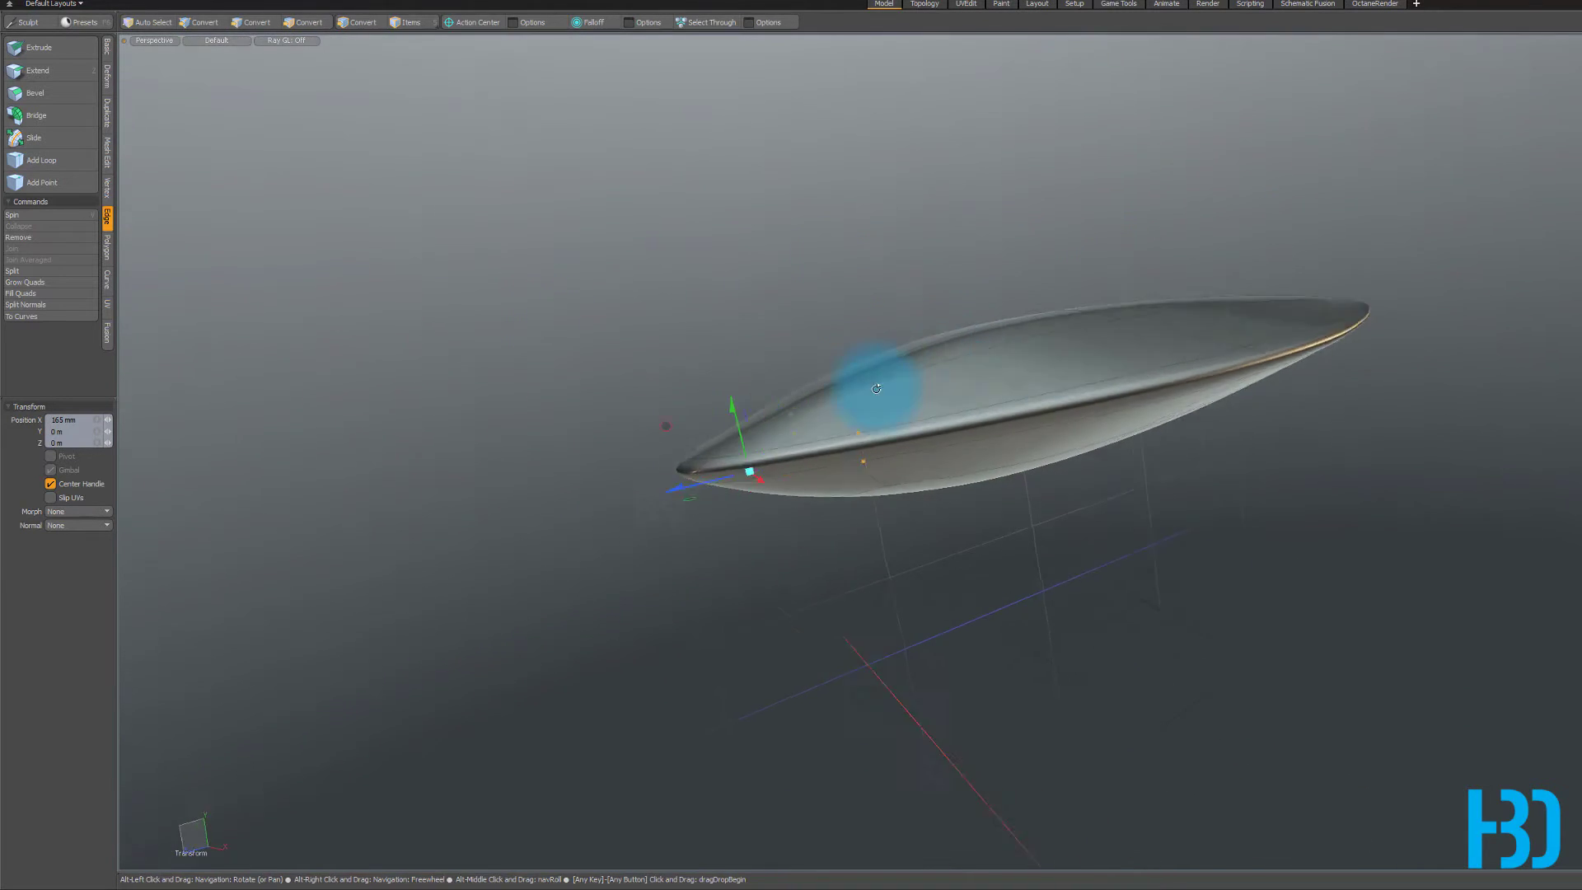
{"action": "left_click_drag", "start_coordinate": [1045, 324], "coordinate": [832, 572], "text": "alt"}
{"action": "left_click_drag", "start_coordinate": [1005, 590], "coordinate": [1164, 498], "text": "alt"}
{"action": "key", "text": "Tab"}
{"action": "key", "text": "Tab"}
{"action": "key", "text": "Tab"}
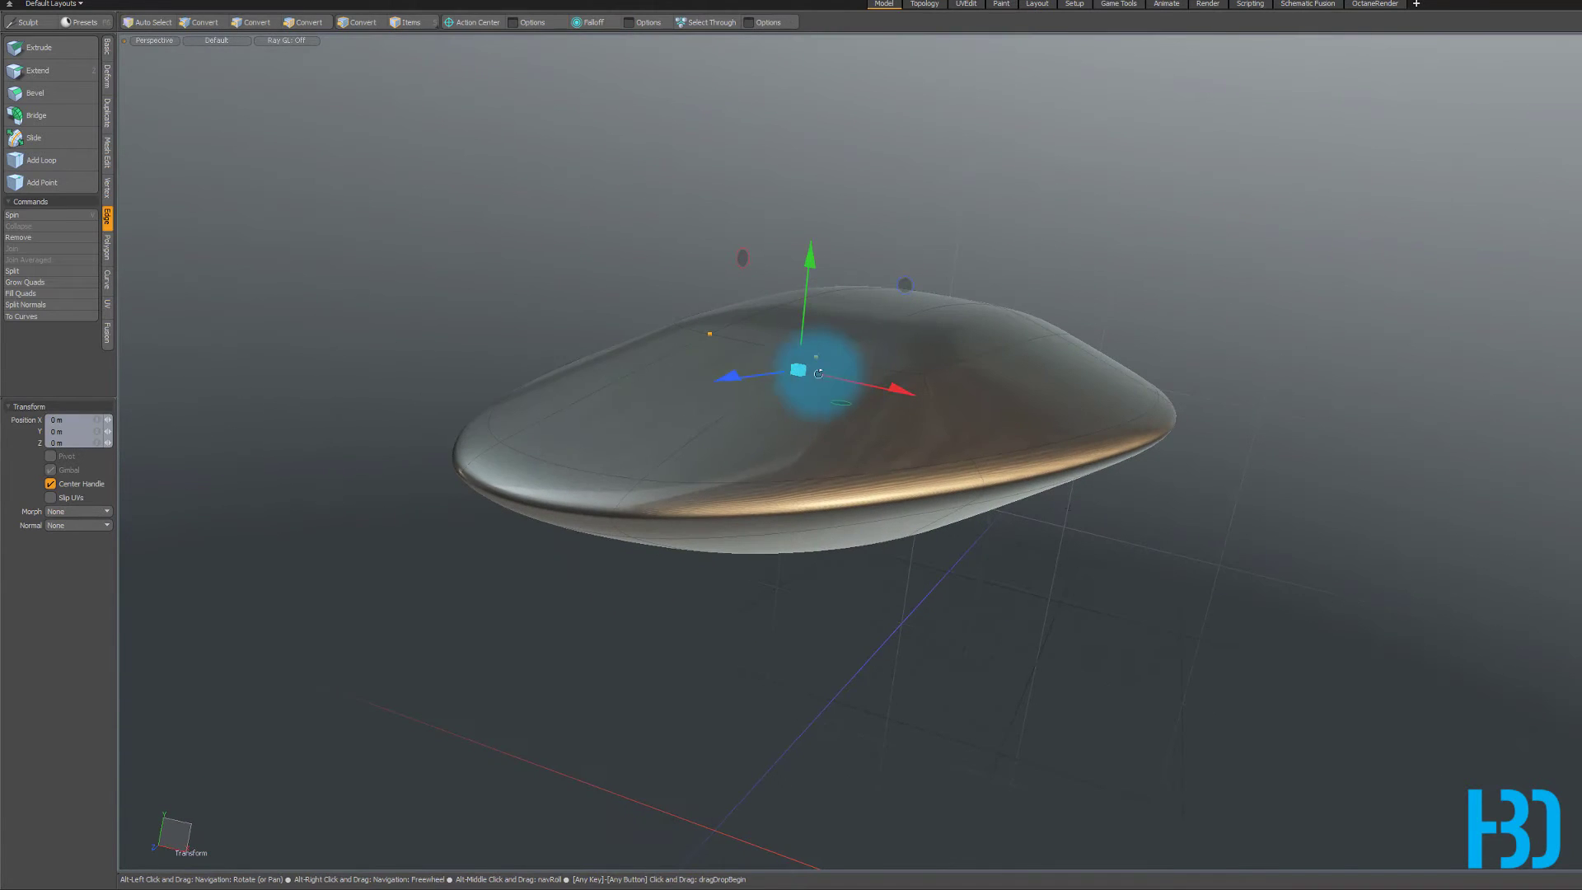
{"action": "left_click_drag", "start_coordinate": [794, 505], "coordinate": [944, 521], "text": "alt"}
{"action": "key", "text": "space"}
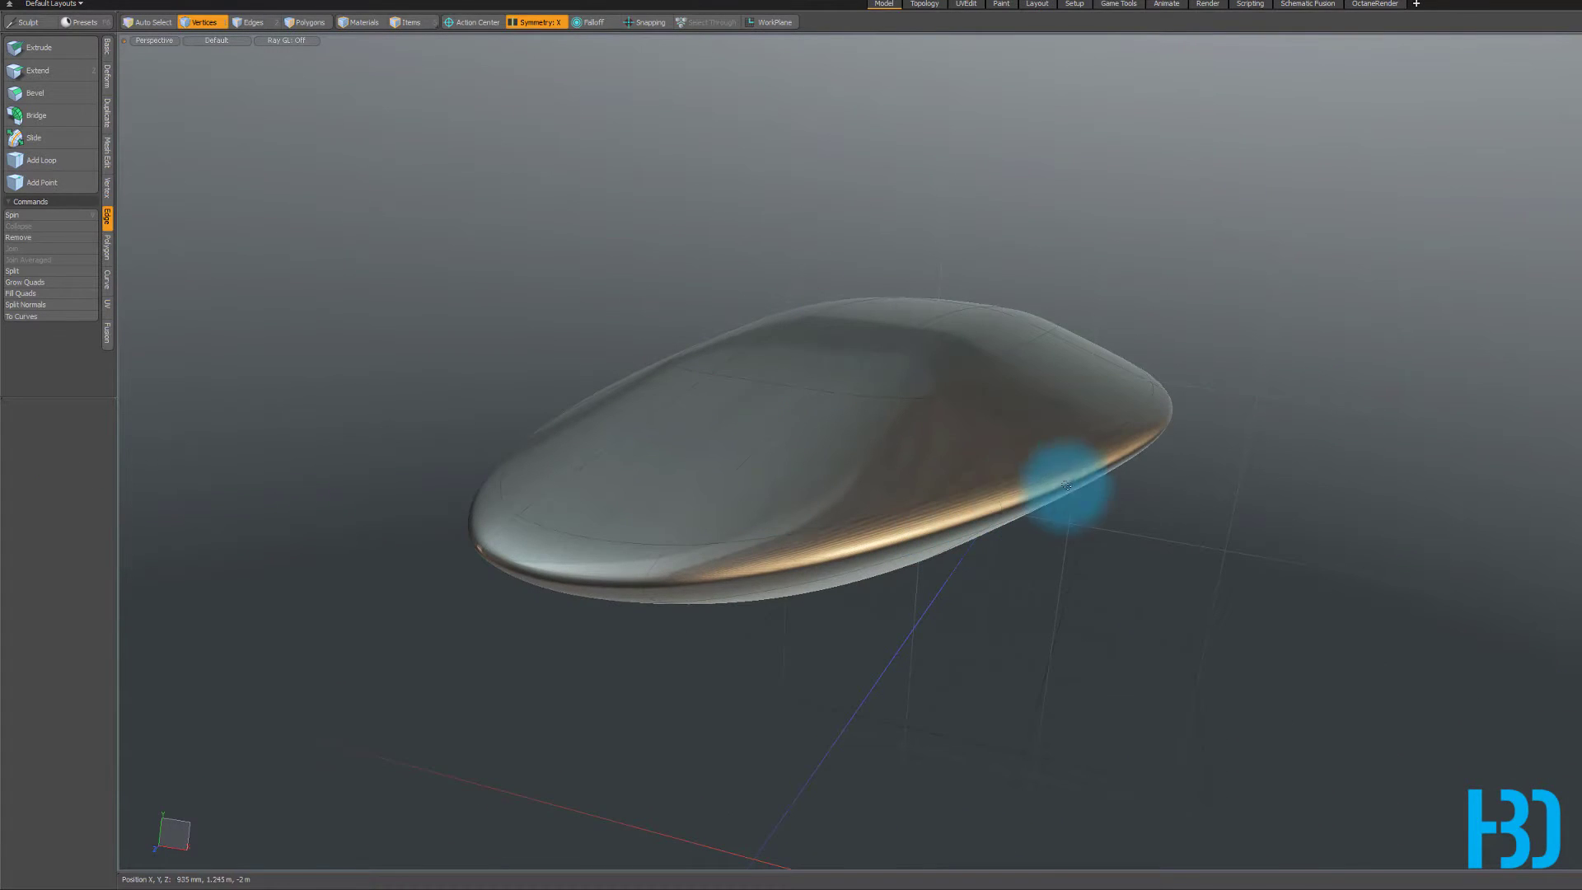
- Show the low-poly cage from above and move the short tip's side vertices -245 mm in X and 170 mm in Z
{"action": "left_click_drag", "start_coordinate": [1072, 377], "coordinate": [1060, 310], "text": "alt"}
{"action": "left_click_drag", "start_coordinate": [920, 595], "coordinate": [943, 506], "text": "alt"}
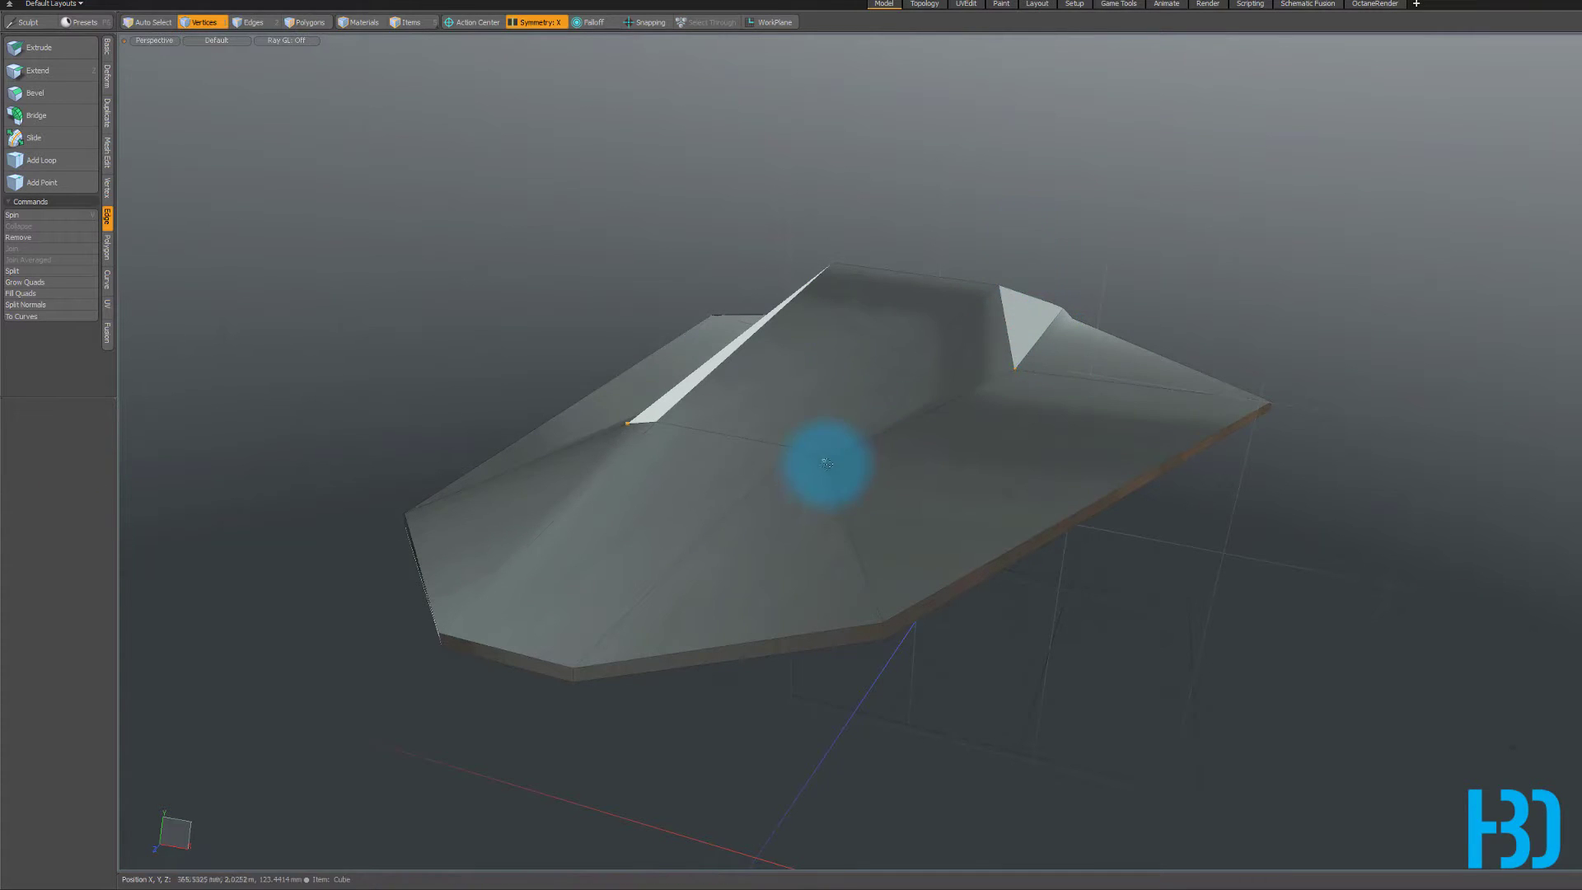
{"action": "key", "text": "ctrl+space"}
{"action": "left_click", "coordinate": [845, 363]}
{"action": "left_click_drag", "start_coordinate": [977, 672], "coordinate": [928, 559], "text": "alt+shift"}
{"action": "key", "text": "w"}
{"action": "left_click_drag", "start_coordinate": [925, 614], "coordinate": [960, 615]}
{"action": "left_click_drag", "start_coordinate": [988, 678], "coordinate": [1023, 652]}
{"action": "key", "text": "q"}
{"action": "key", "text": "KP_1"}
{"action": "key", "text": "w"}
{"action": "left_click_drag", "start_coordinate": [1019, 571], "coordinate": [972, 603]}
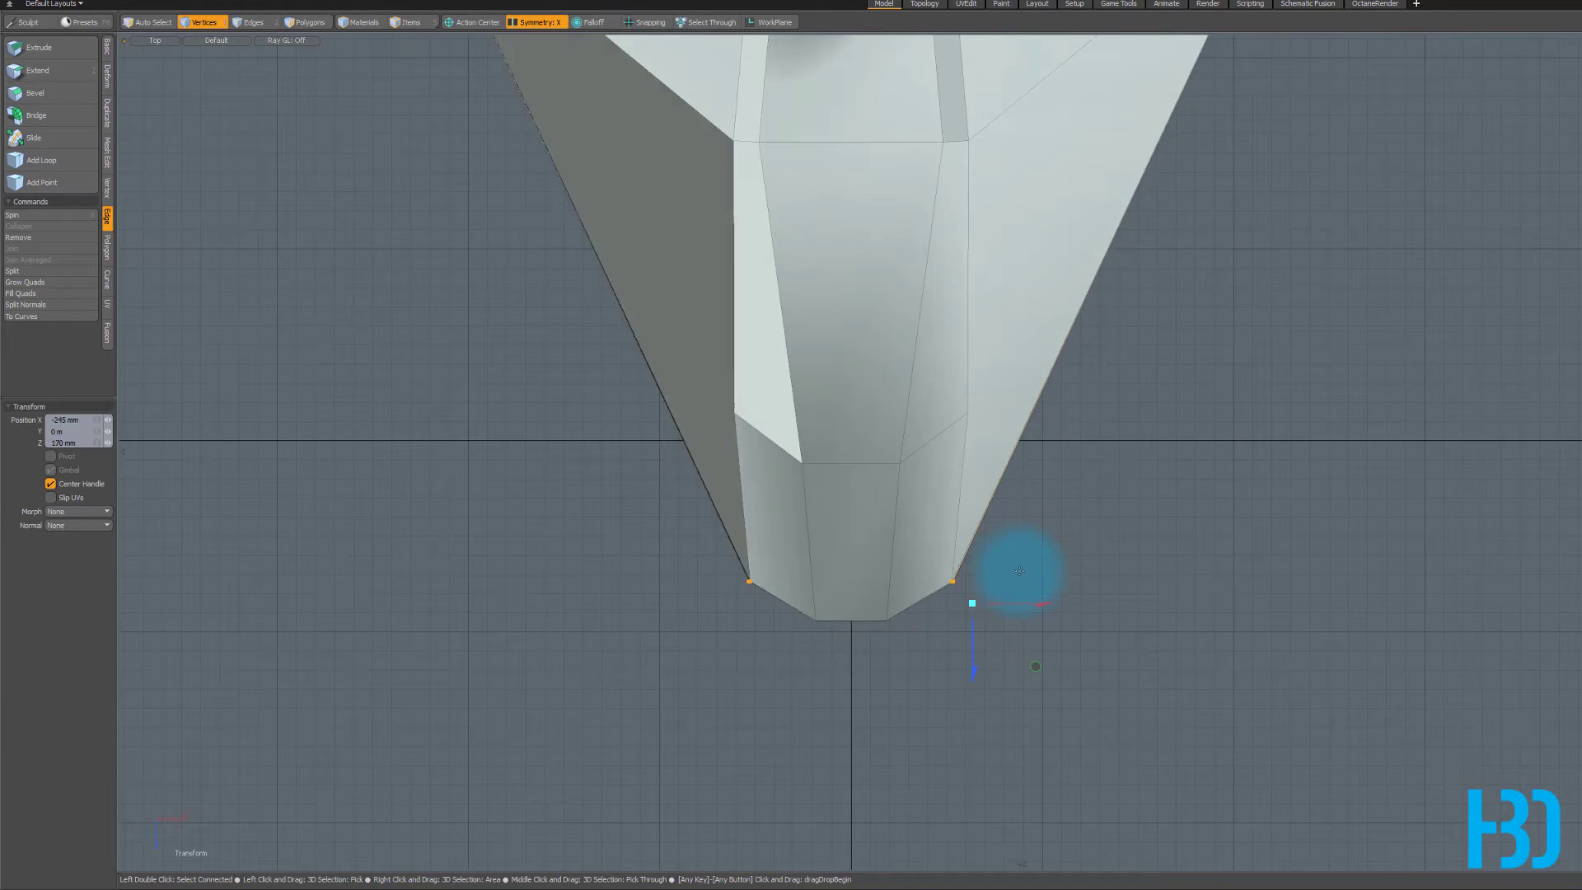
- Move the raised ridge's outer vertices at the middle cross-section 170 mm outward in X
{"action": "scroll", "coordinate": [1013, 554], "scroll_direction": "down", "scroll_amount": 3}
{"action": "scroll", "coordinate": [1034, 430], "scroll_direction": "up", "scroll_amount": 3}
{"action": "key", "text": "q"}
{"action": "left_click", "coordinate": [938, 263]}
{"action": "key", "text": "w"}
{"action": "left_click_drag", "start_coordinate": [938, 266], "coordinate": [970, 265]}
{"action": "scroll", "coordinate": [960, 302], "scroll_direction": "down", "scroll_amount": 4}
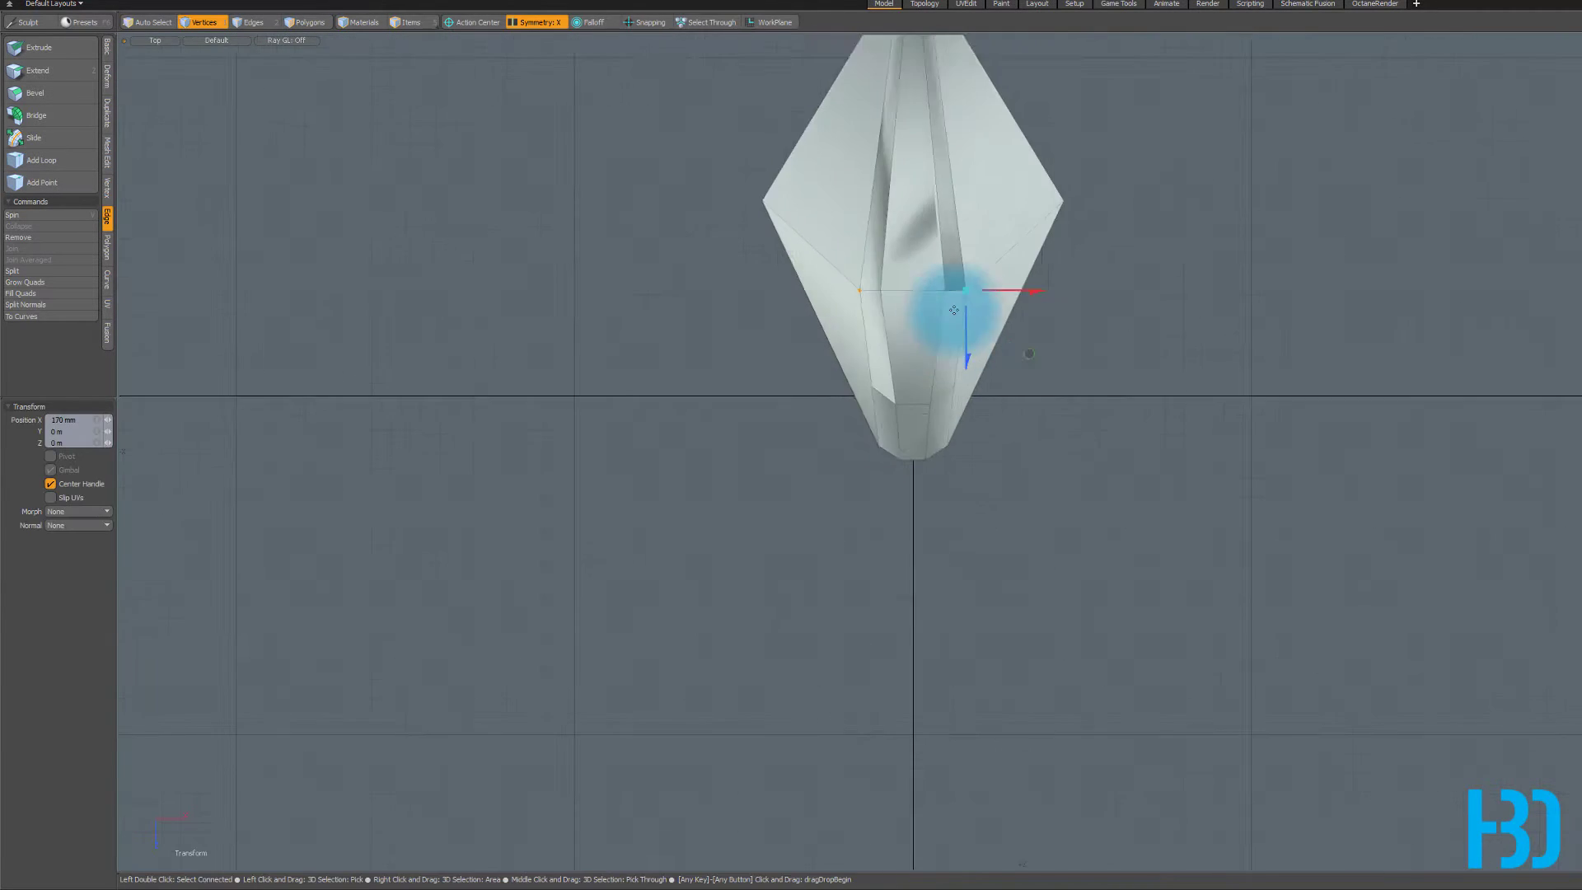
- Examine the long tip's edges from above and the hull's overall shape in perspective
{"action": "scroll", "coordinate": [935, 430], "scroll_direction": "up", "scroll_amount": 5}
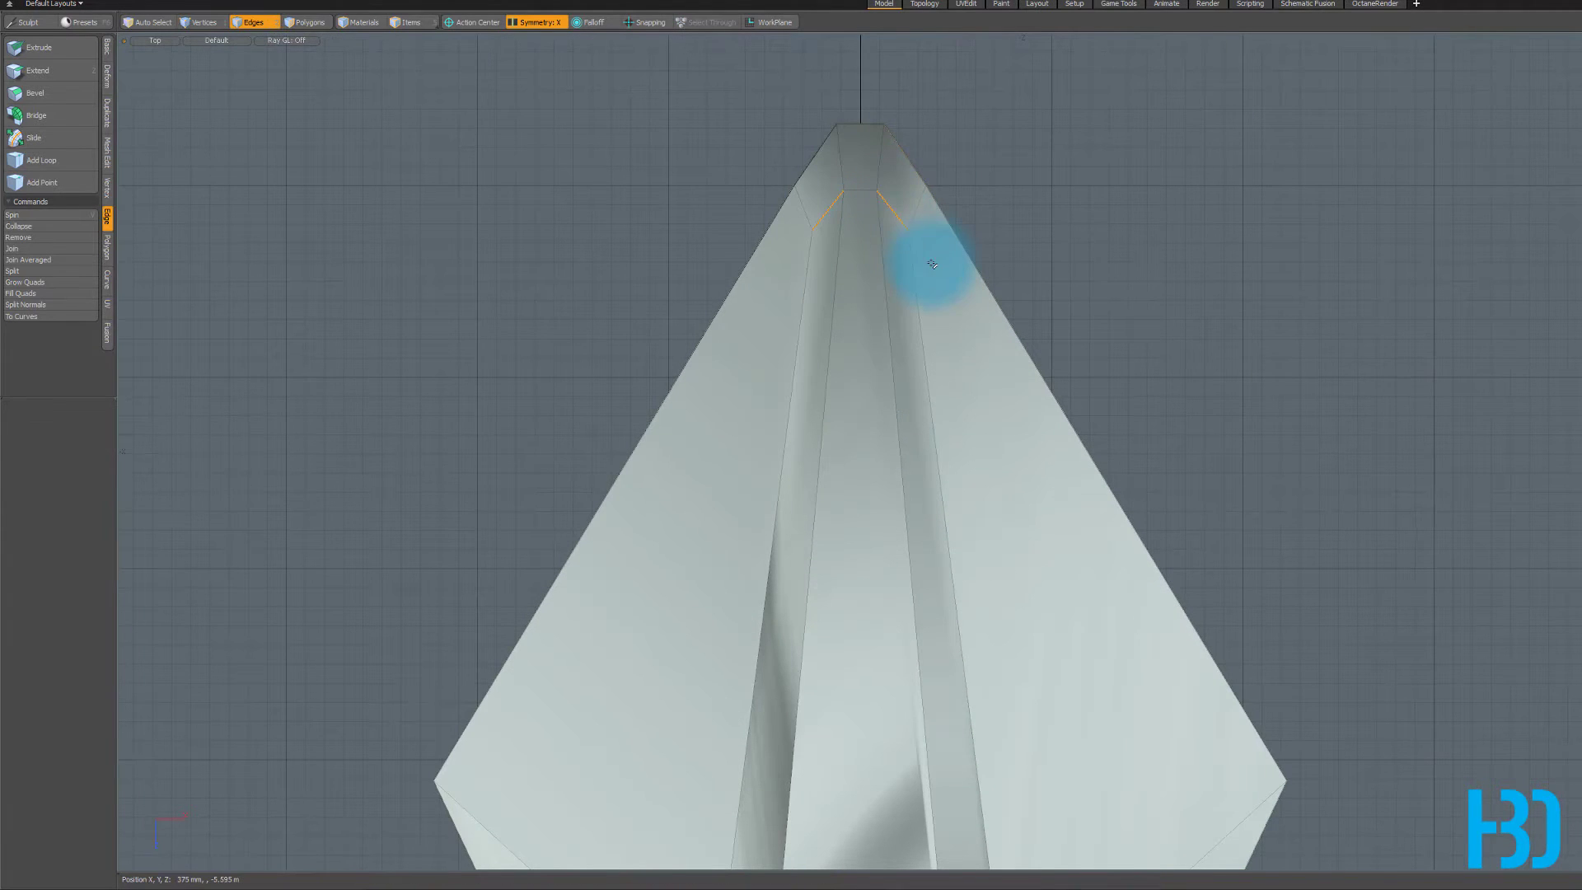
{"action": "left_click_drag", "start_coordinate": [926, 202], "coordinate": [758, 289], "text": "alt"}
{"action": "left_click_drag", "start_coordinate": [758, 289], "coordinate": [702, 420], "text": "alt+shift"}
{"action": "key", "text": "Tab"}
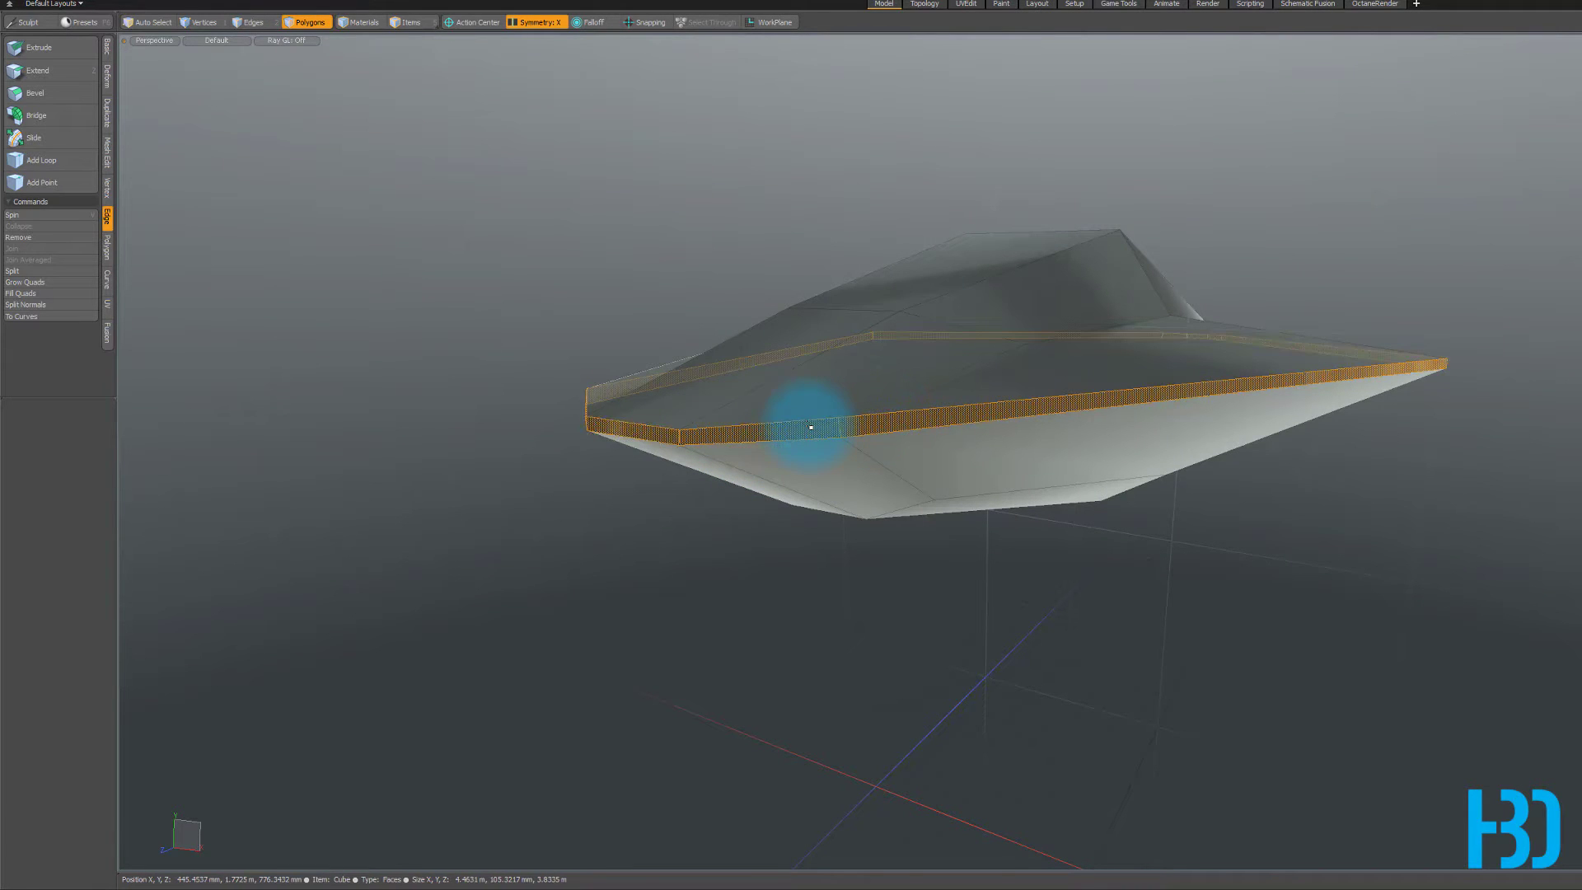
- Isolate the selected rim polygon band in the Right view by hiding all unselected polygons
{"action": "key", "text": "KP_3"}
{"action": "scroll", "coordinate": [700, 338], "scroll_direction": "down", "scroll_amount": 3}
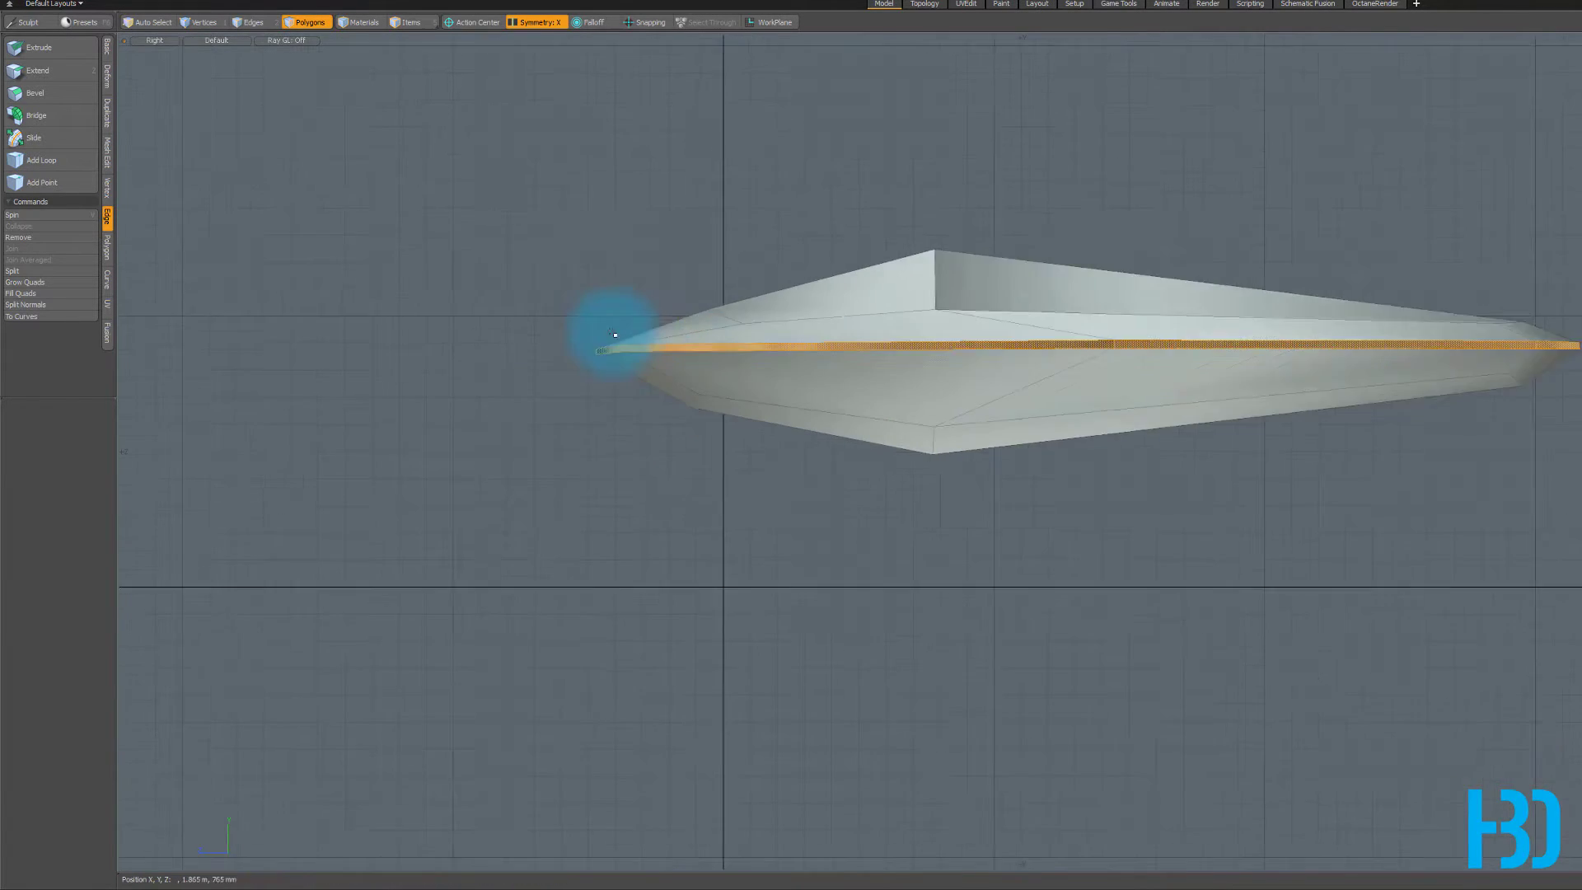
{"action": "left_click_drag", "start_coordinate": [690, 325], "coordinate": [539, 358], "text": "alt+shift"}
{"action": "scroll", "coordinate": [488, 345], "scroll_direction": "up", "scroll_amount": 2}
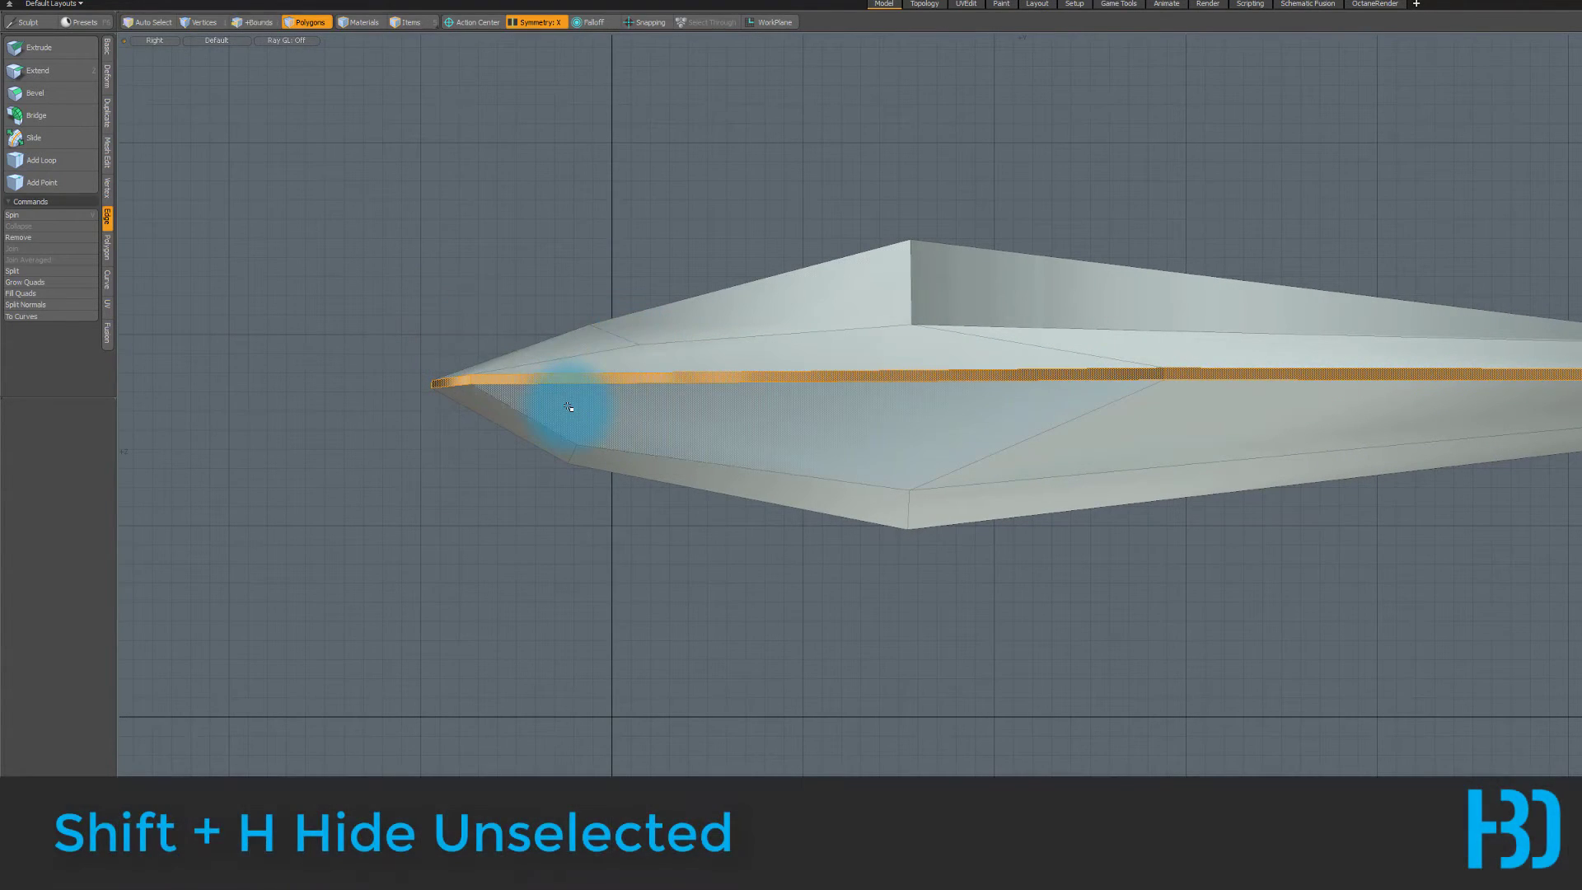
{"action": "key", "text": "shift+h"}
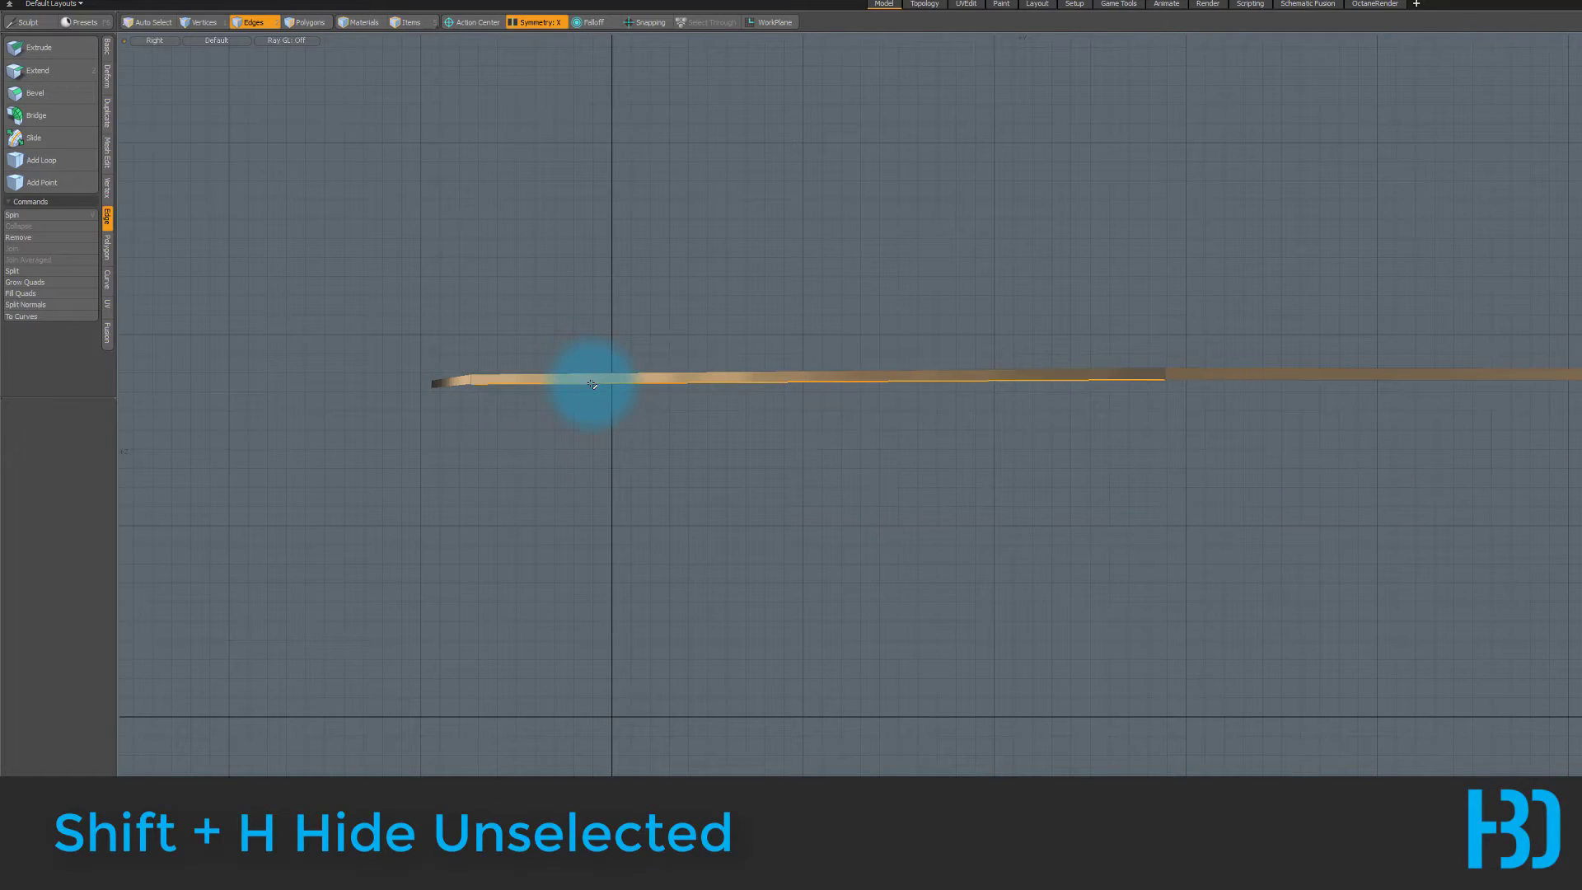
- Flatten the rim band's lower and upper edge loops by scaling each one fully down in Y
{"action": "double_click", "coordinate": [591, 384]}
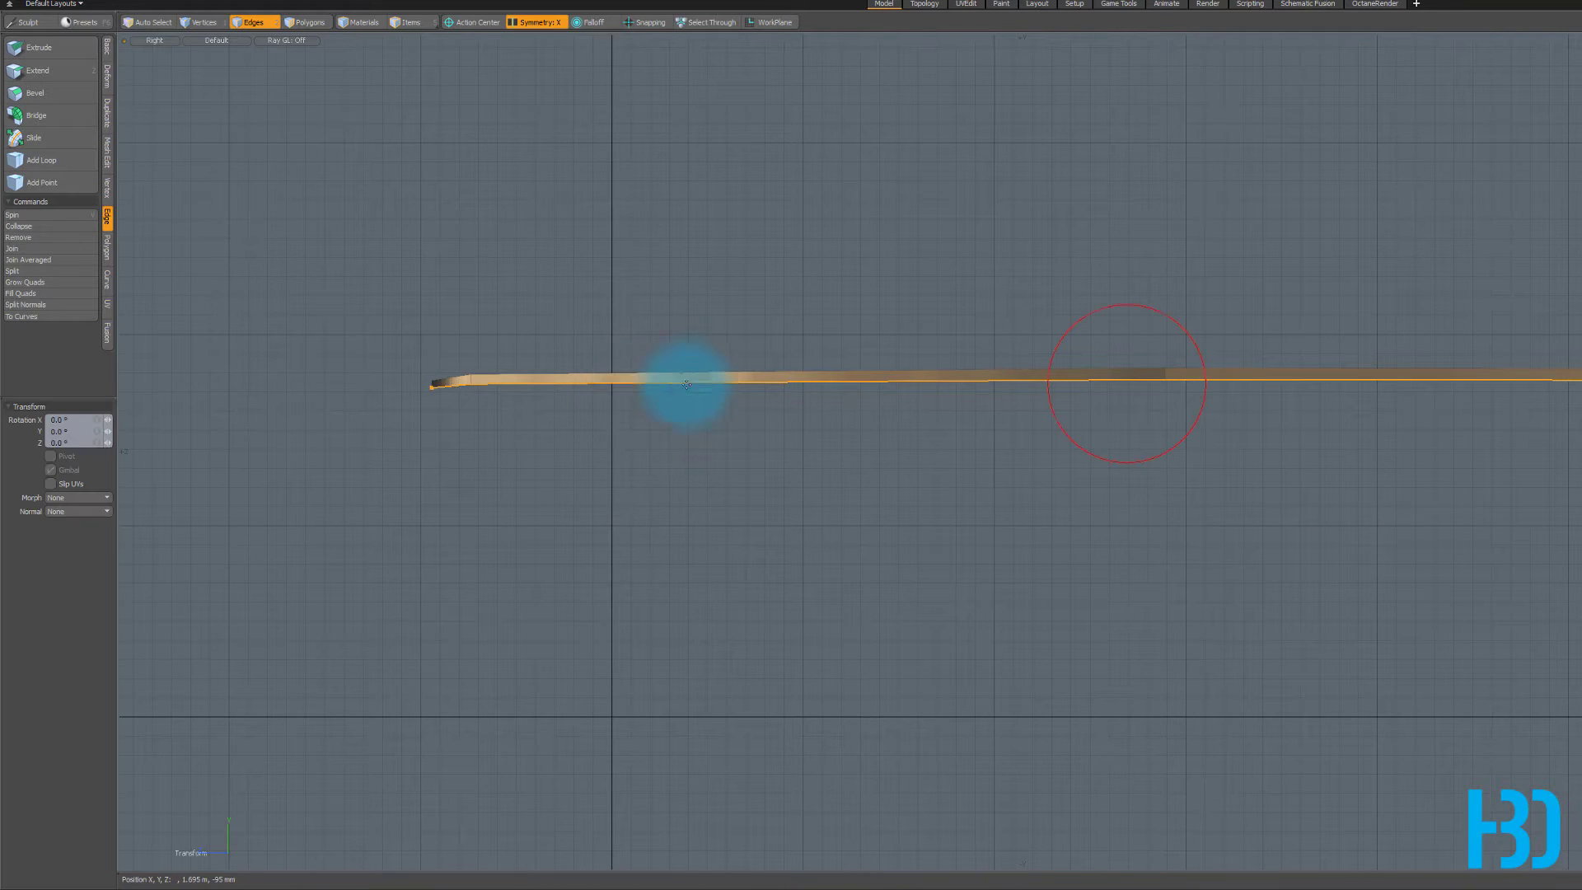
{"action": "key", "text": "r"}
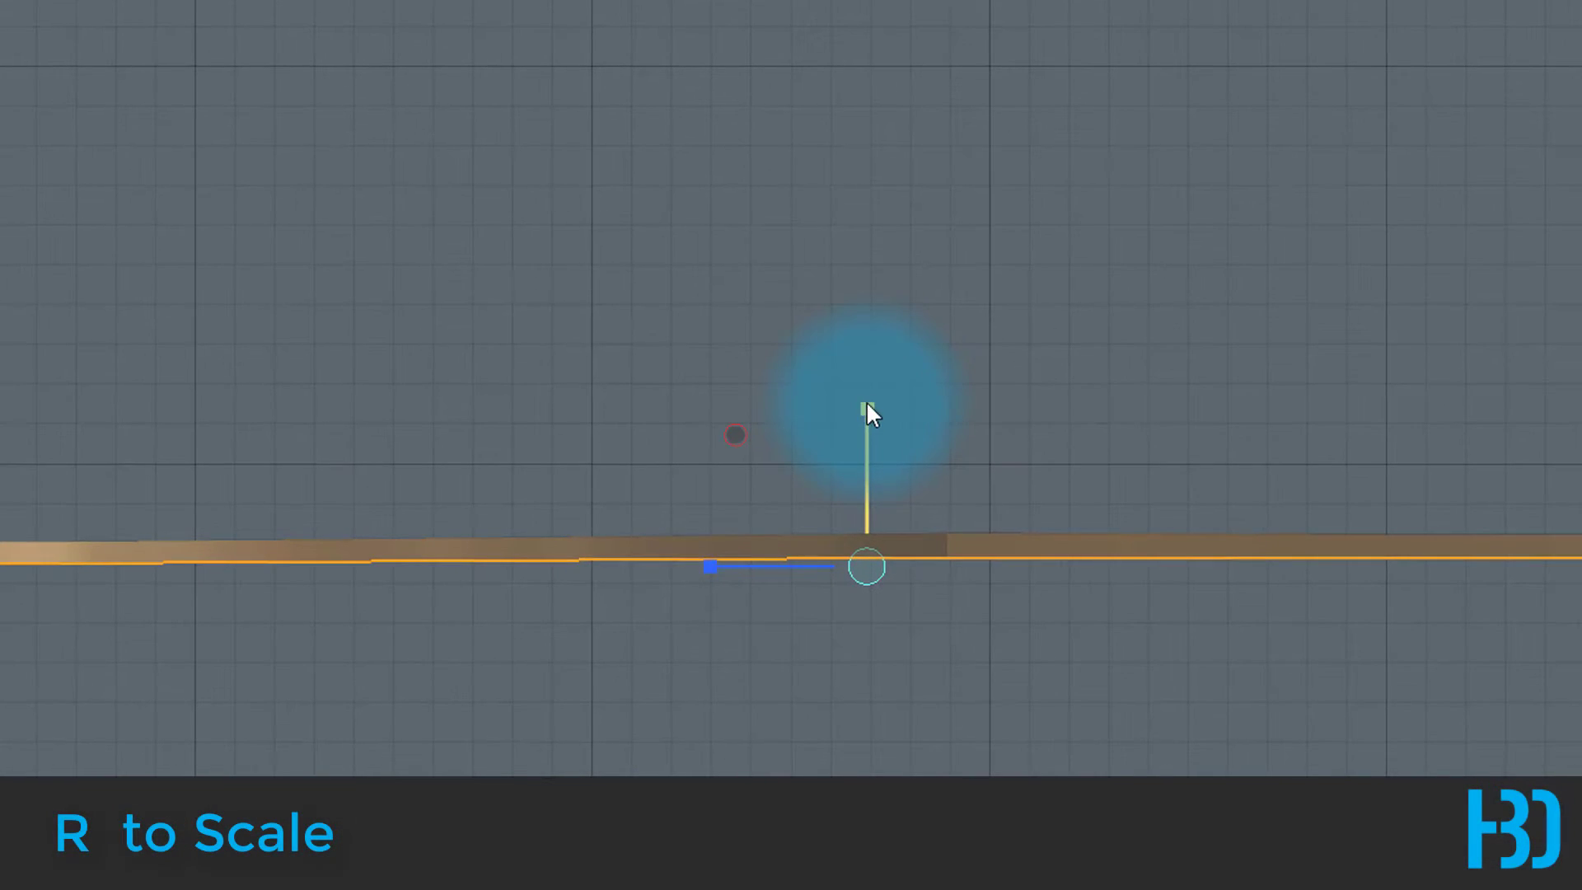
{"action": "left_click_drag", "start_coordinate": [866, 402], "coordinate": [867, 566]}
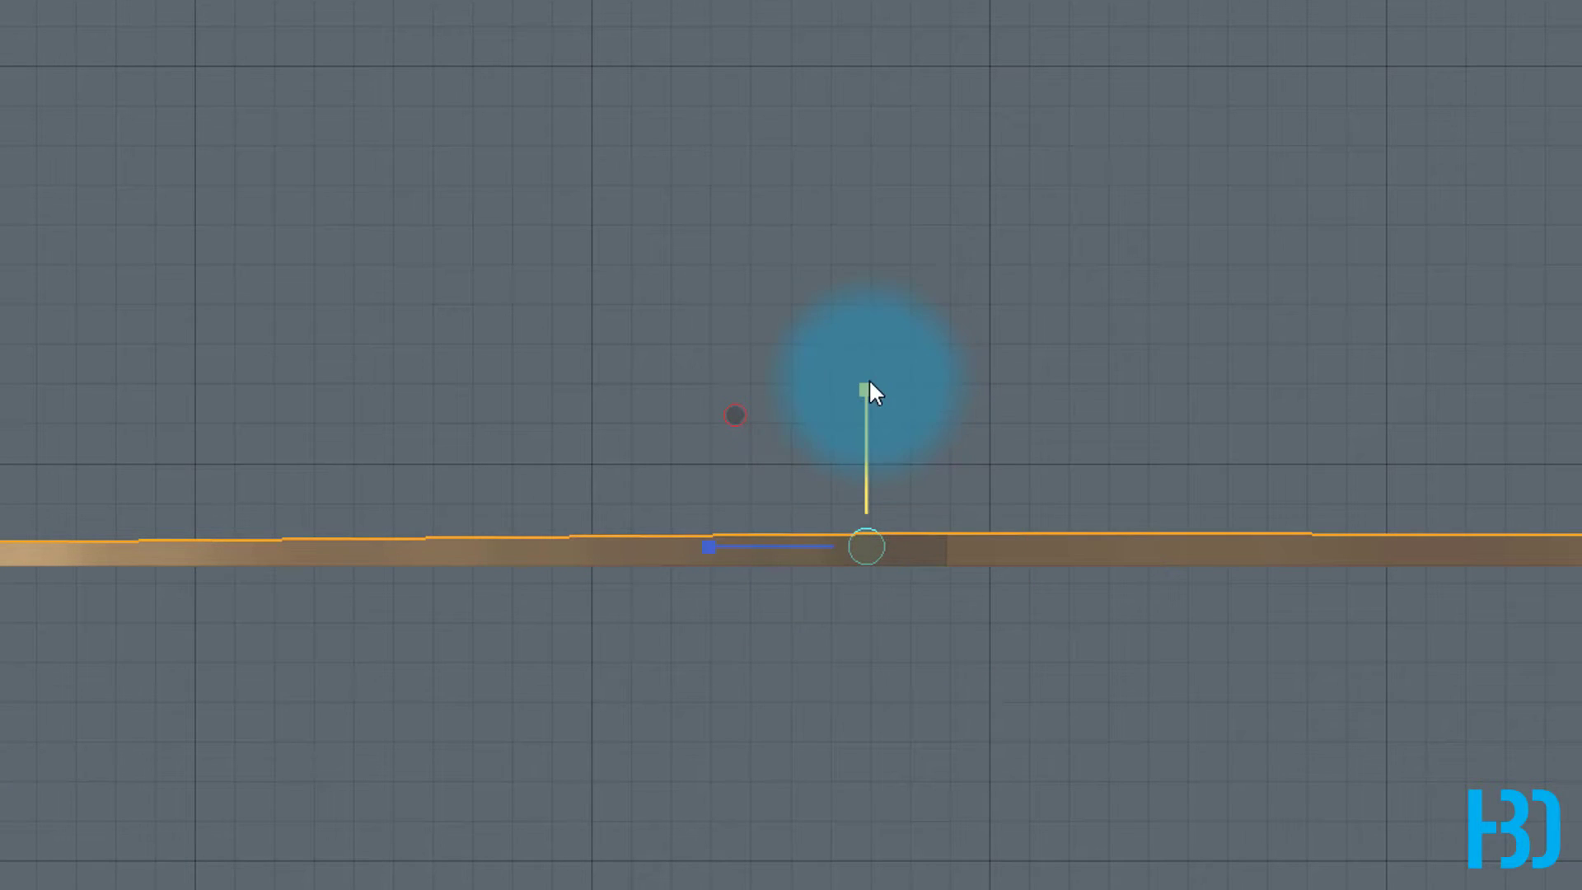
{"action": "left_click_drag", "start_coordinate": [868, 378], "coordinate": [866, 544]}
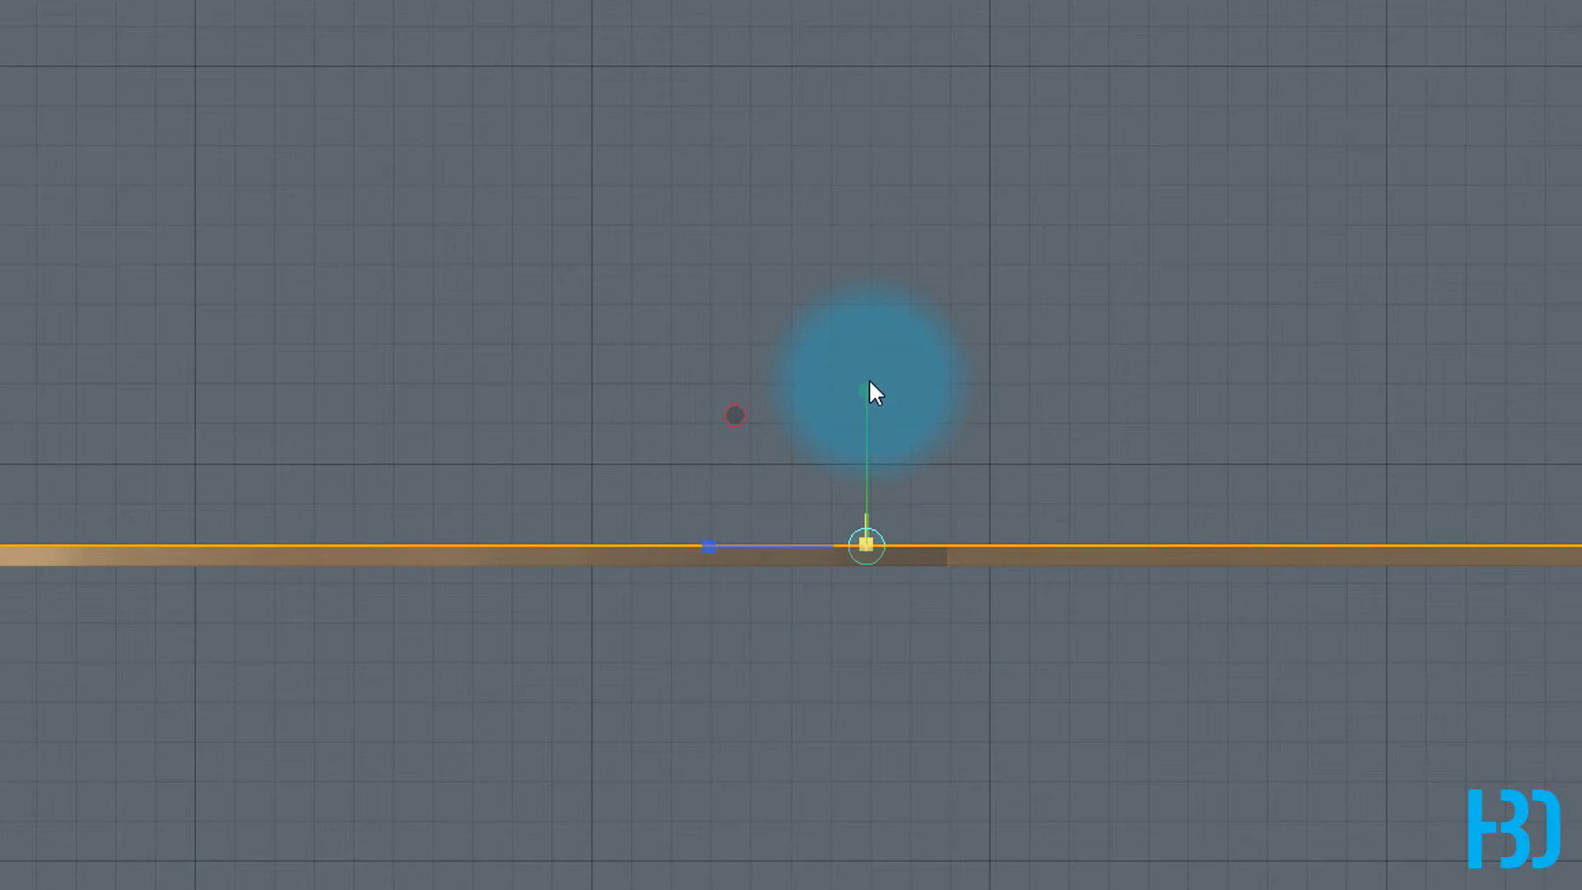
- Unhide the rest of the hull and examine its rim in perspective with and without smoothing
{"action": "scroll", "coordinate": [663, 585], "scroll_direction": "down", "scroll_amount": 3}
{"action": "scroll", "coordinate": [655, 577], "scroll_direction": "up", "scroll_amount": 4}
{"action": "key", "text": "space"}
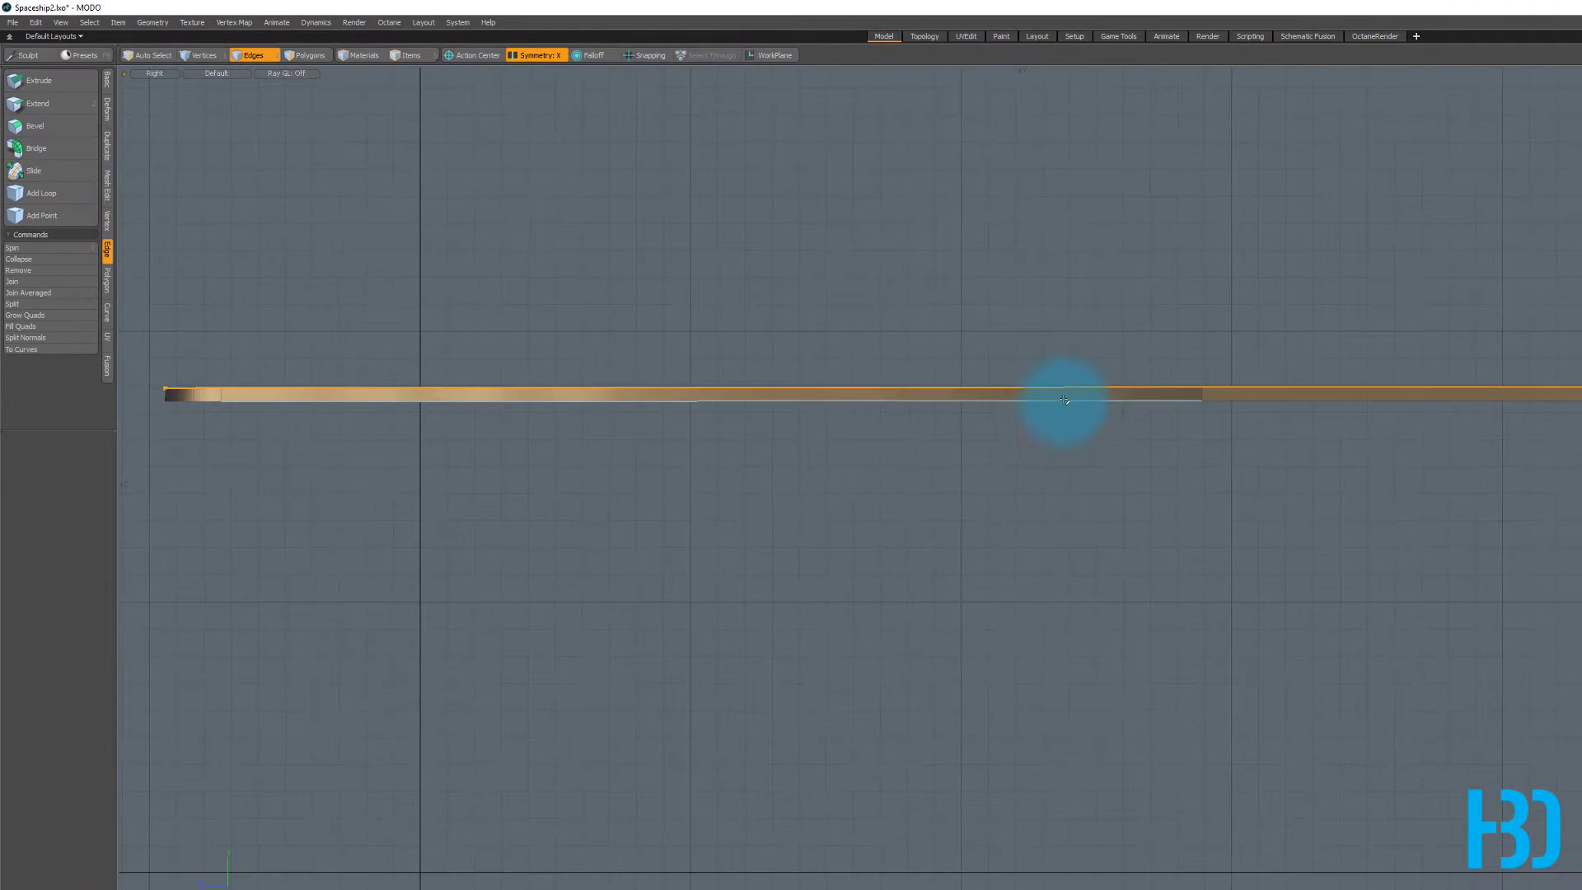
{"action": "key", "text": "u"}
{"action": "key", "text": "KP_Decimal"}
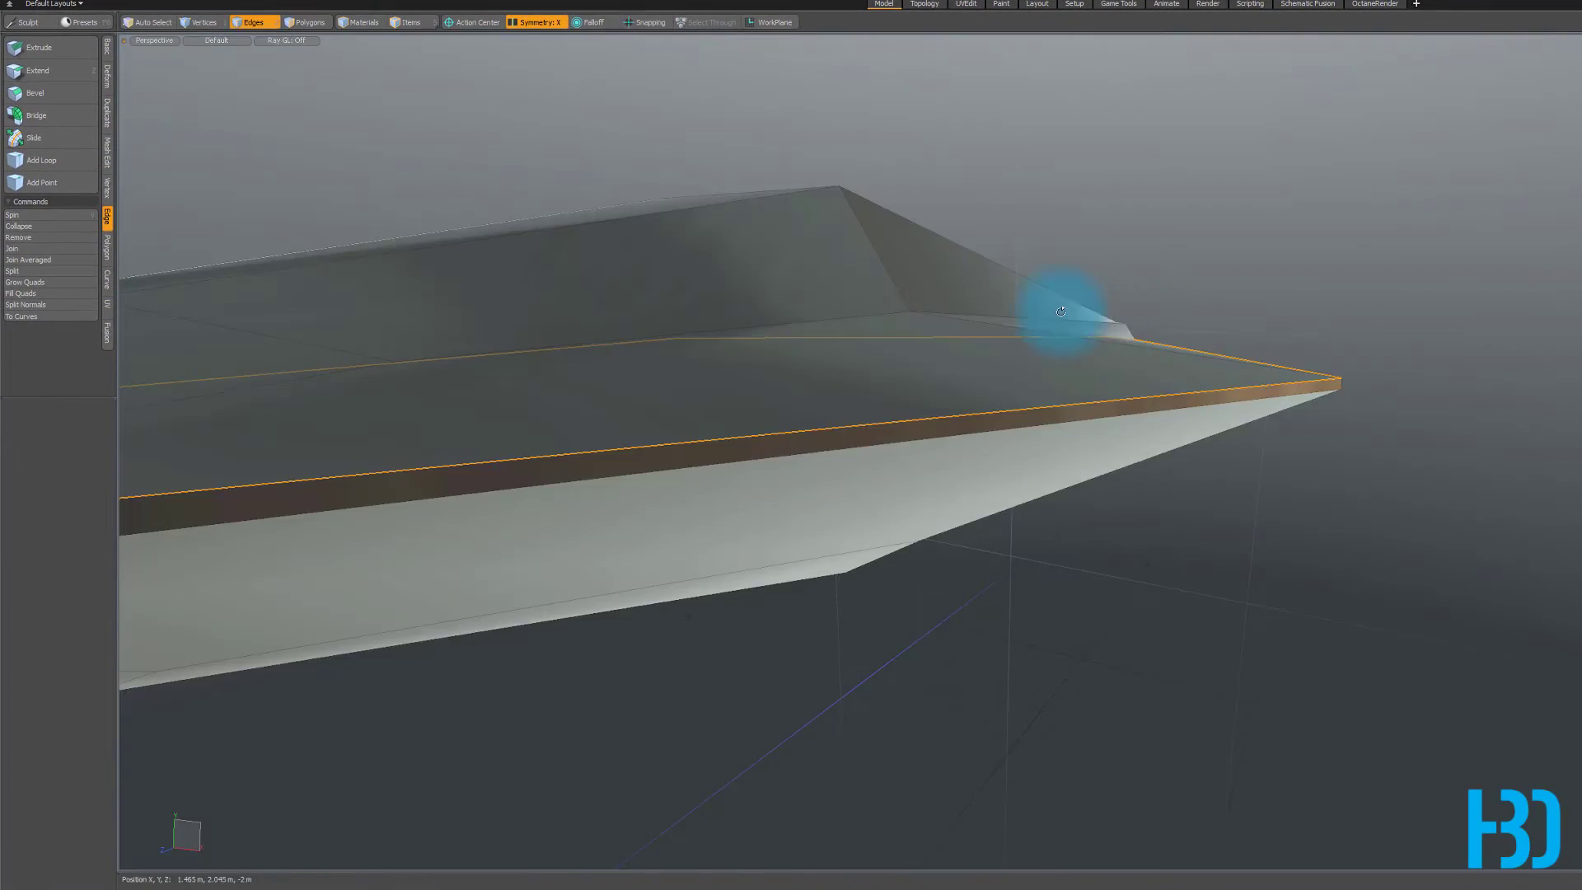
{"action": "left_click_drag", "start_coordinate": [1060, 311], "coordinate": [963, 362], "text": "alt"}
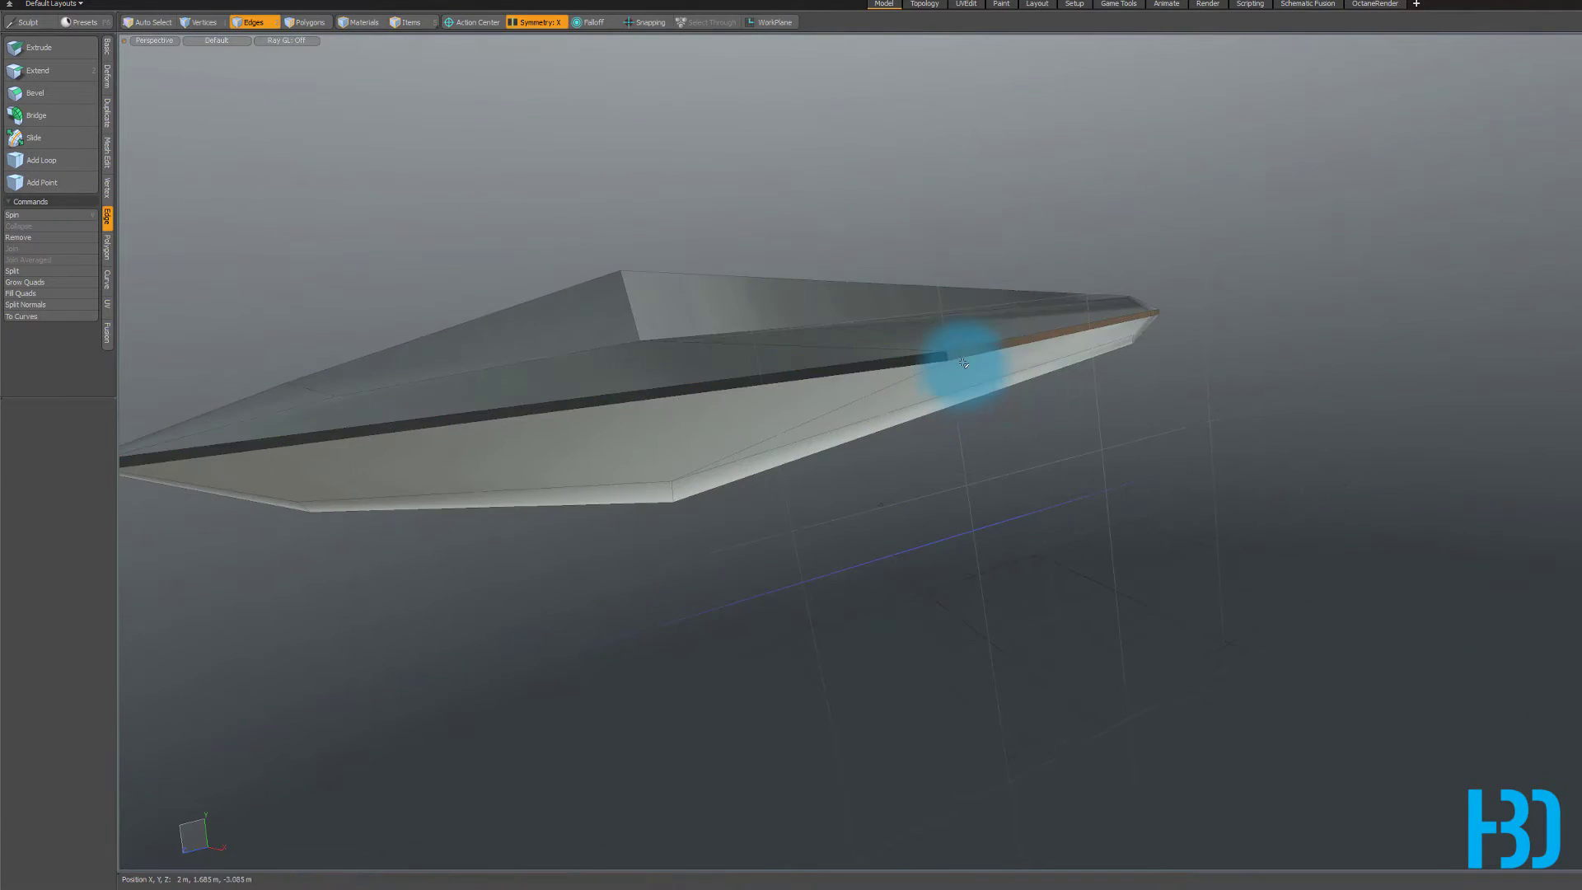
{"action": "key", "text": "Tab"}
{"action": "left_click_drag", "start_coordinate": [770, 357], "coordinate": [925, 349], "text": "alt"}
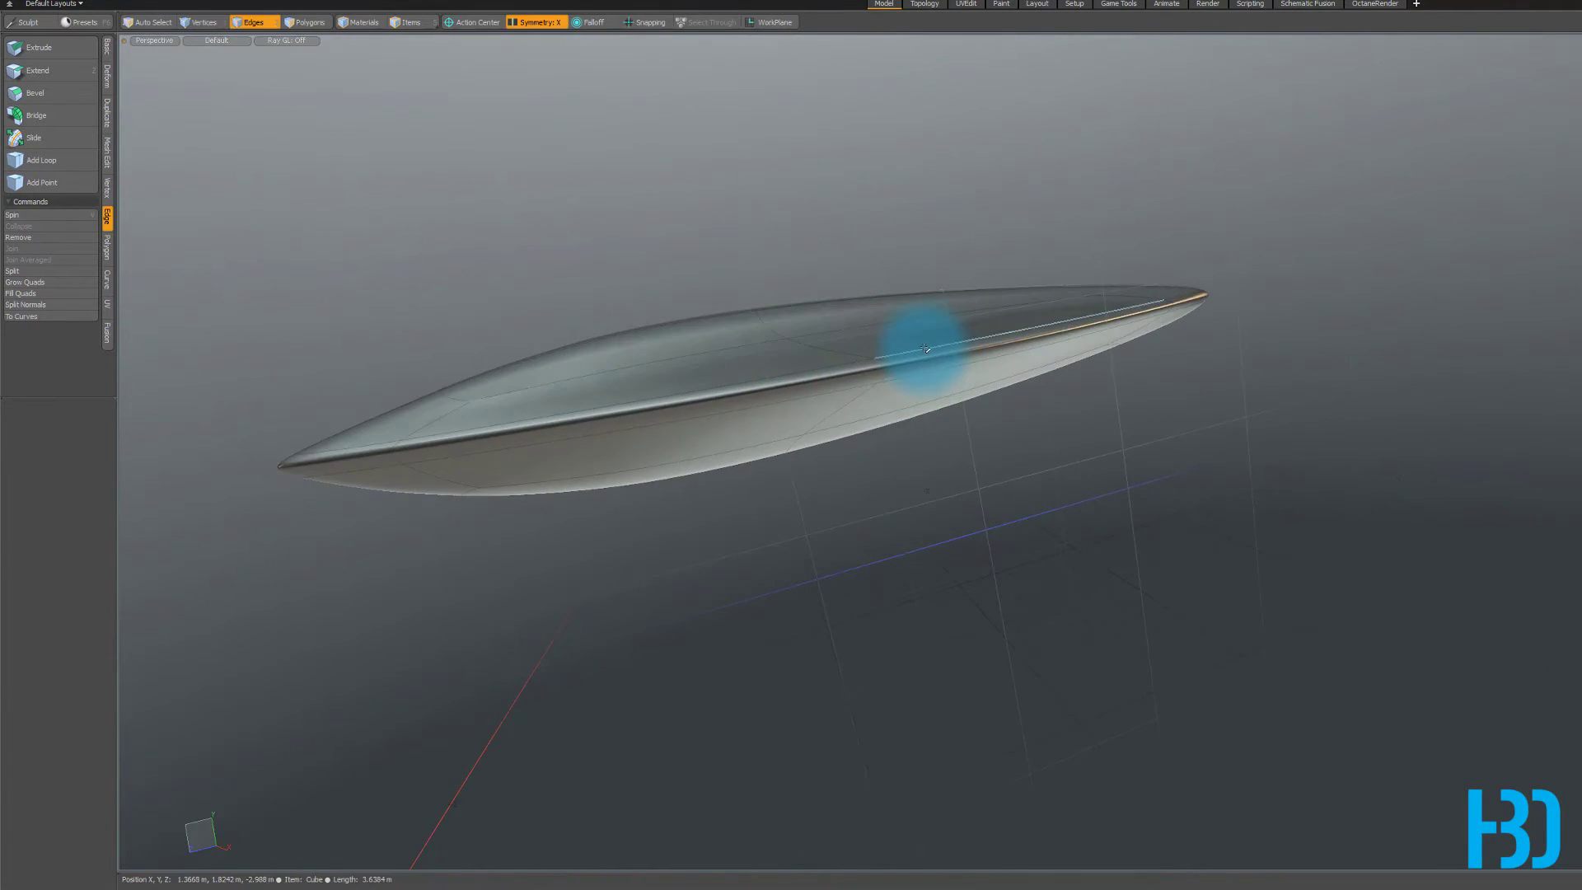
- Show the cage in the Right view and move the upper ridge's peak edges 70 mm in Y and 5 mm in Z
{"action": "key", "text": "KP_3"}
{"action": "scroll", "coordinate": [1021, 339], "scroll_direction": "down", "scroll_amount": 2}
{"action": "key", "text": "Tab"}
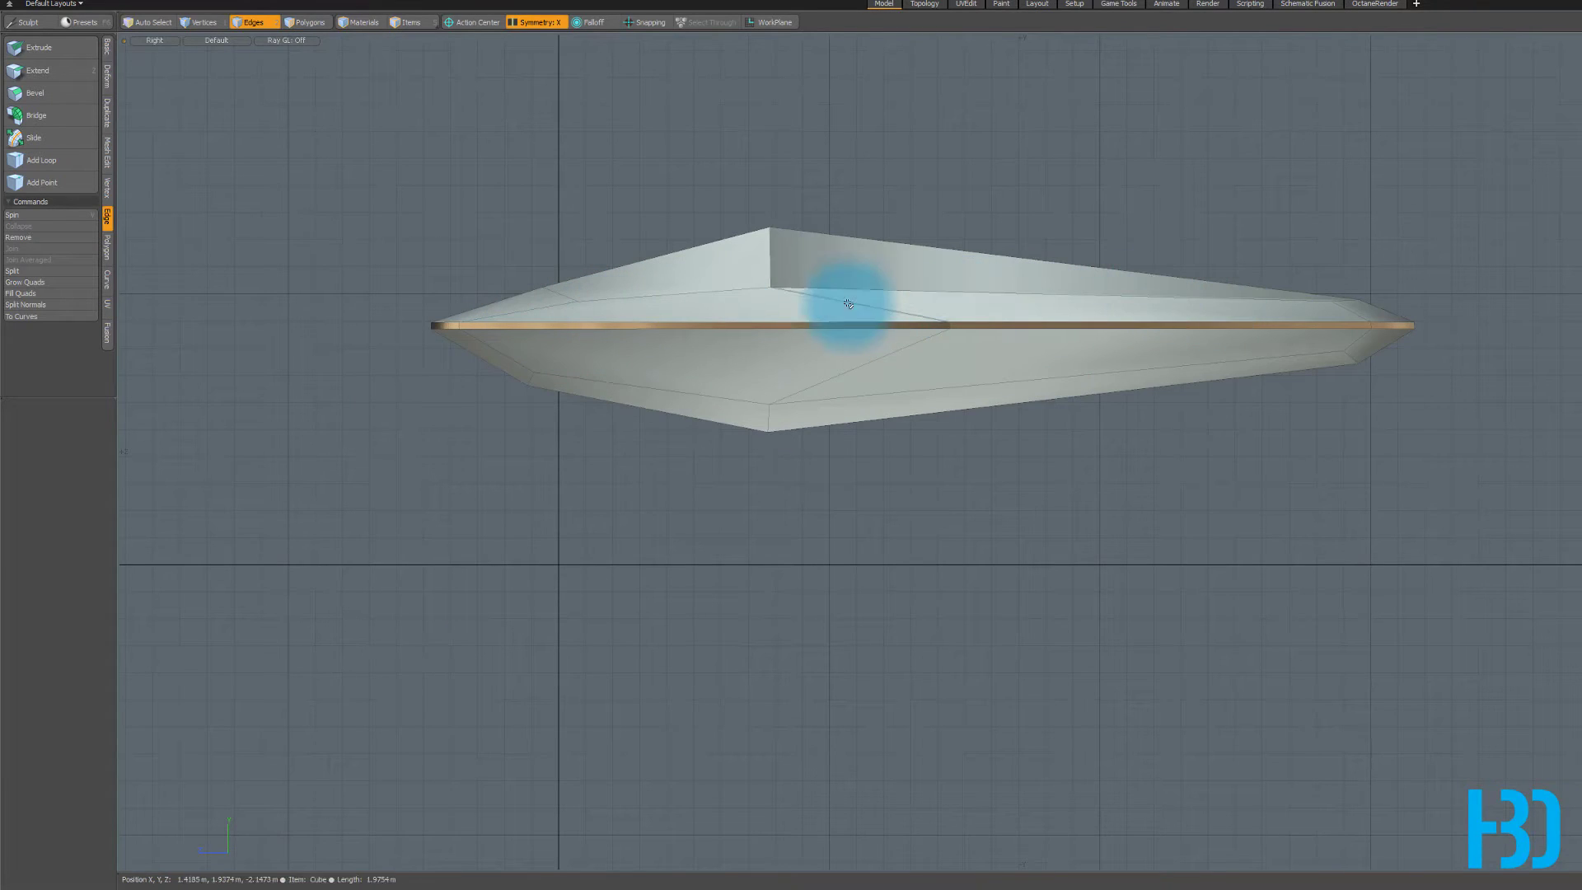
{"action": "left_click_drag", "start_coordinate": [742, 287], "coordinate": [851, 307], "text": "alt+shift"}
{"action": "scroll", "coordinate": [893, 287], "scroll_direction": "up", "scroll_amount": 2}
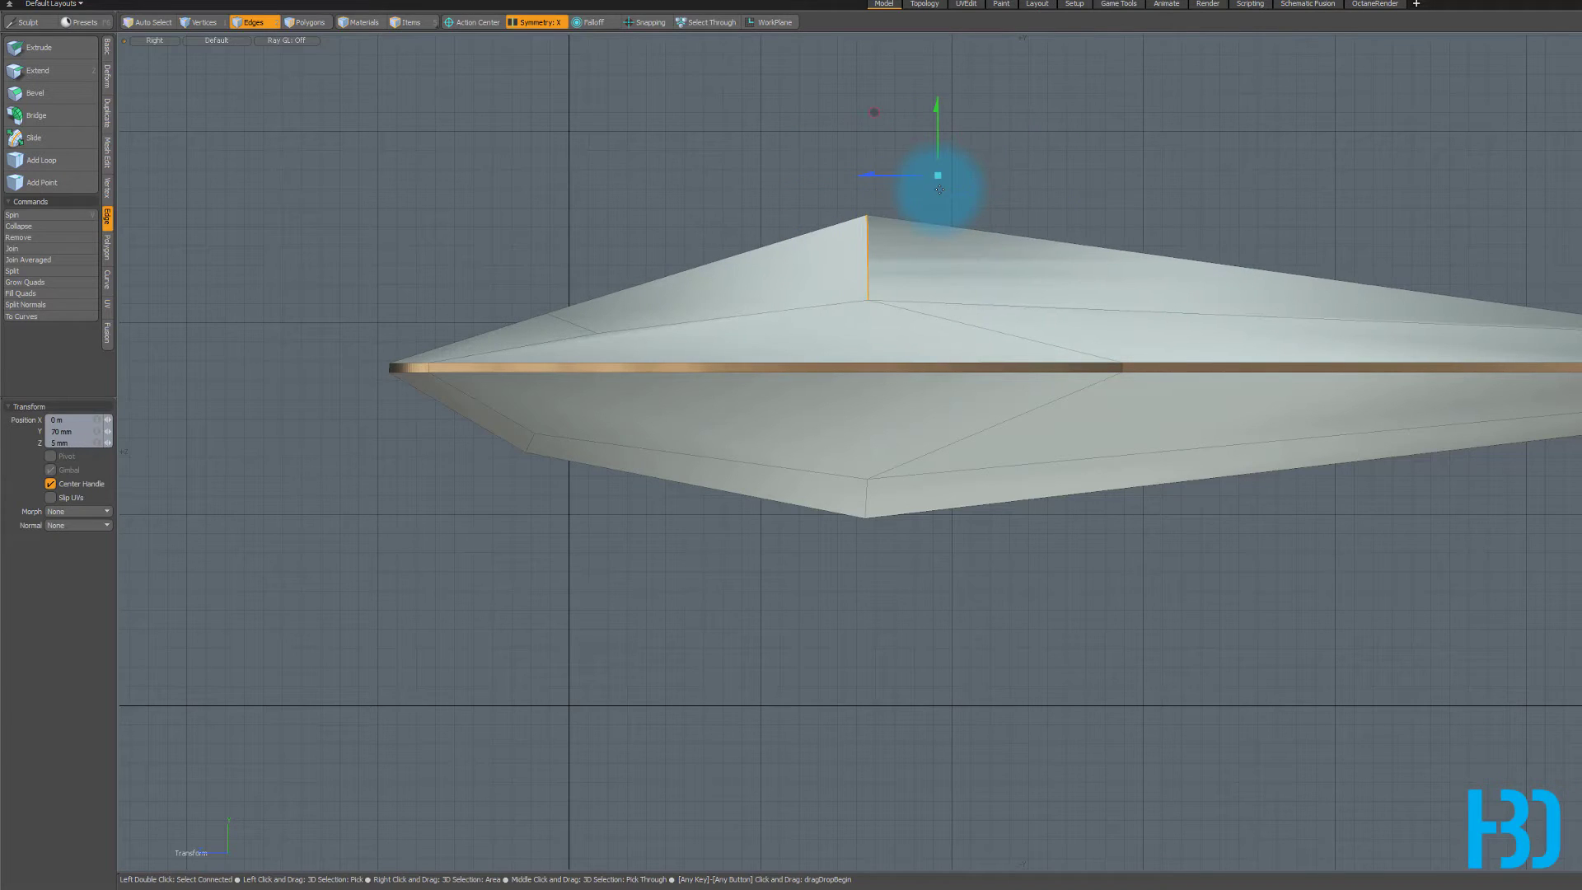
- In the Top view, move the mirrored wingtip vertices along Z until they line up with the ridge's peak cross edge
{"action": "key", "text": "KP_Decimal"}
{"action": "left_click_drag", "start_coordinate": [1099, 396], "coordinate": [1172, 502], "text": "alt"}
{"action": "key", "text": "KP_1"}
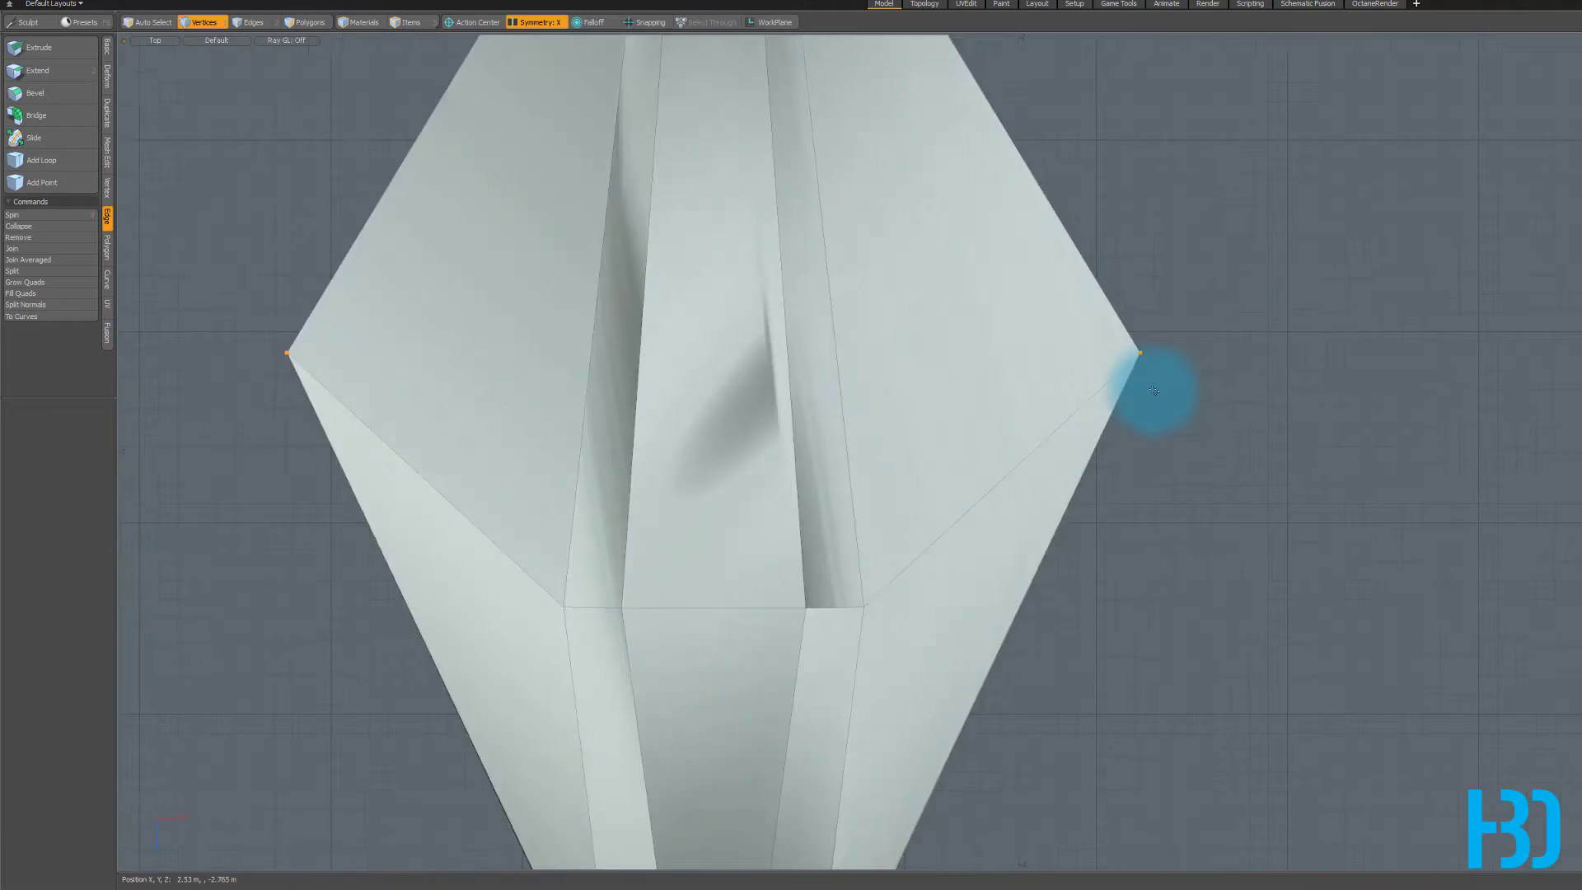
{"action": "scroll", "coordinate": [1145, 396], "scroll_direction": "down", "scroll_amount": 4}
{"action": "left_click", "coordinate": [1138, 384]}
{"action": "key", "text": "w"}
{"action": "left_click_drag", "start_coordinate": [1143, 383], "coordinate": [1191, 388]}
{"action": "key", "text": "space"}
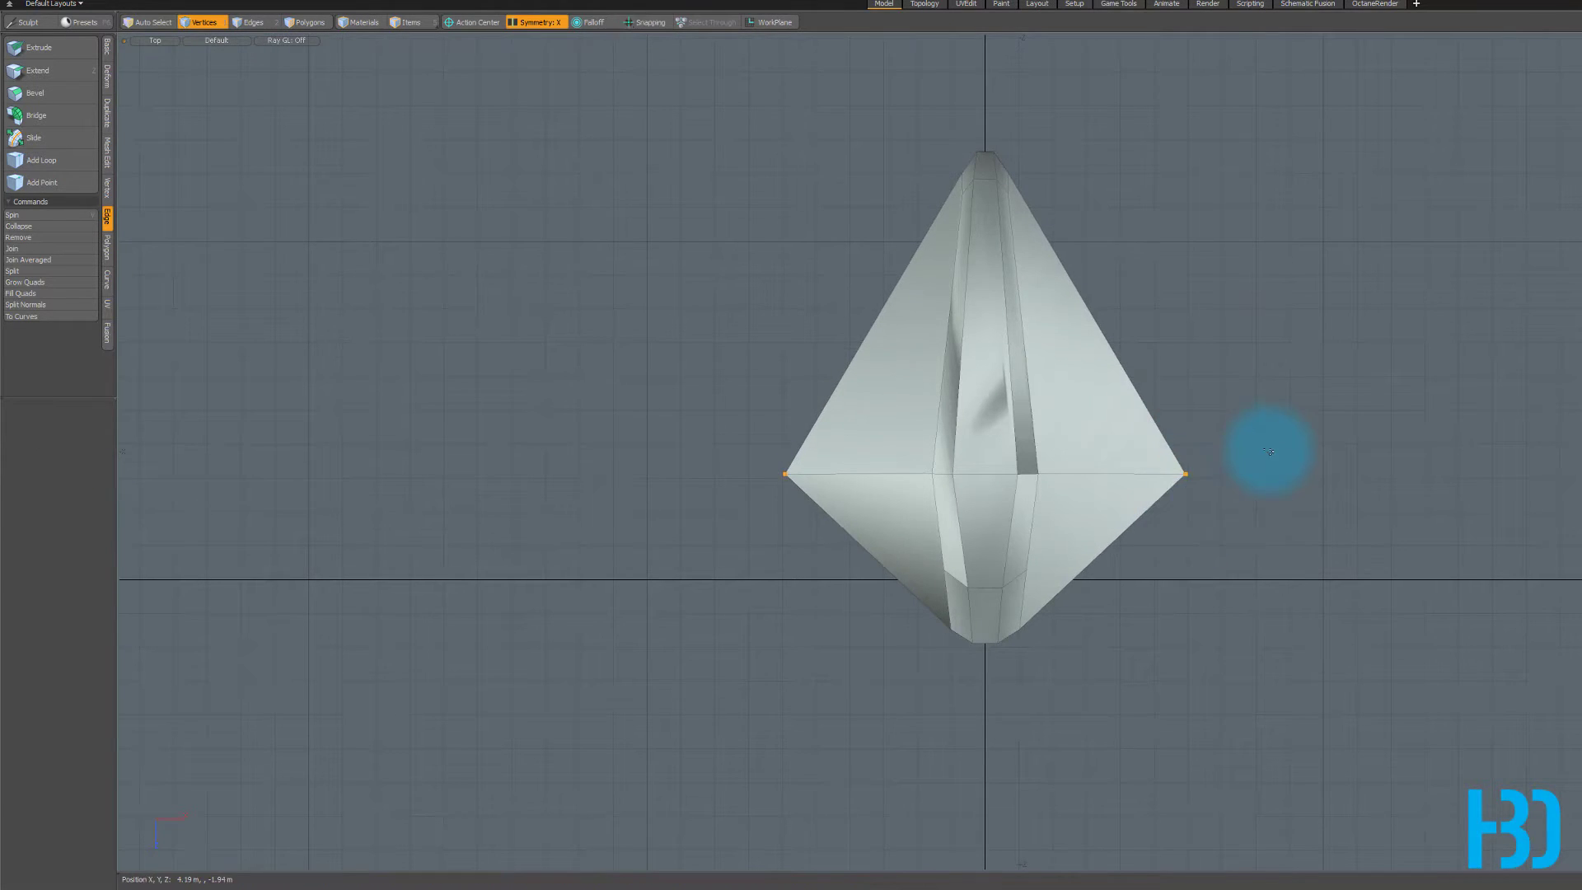
{"action": "left_click_drag", "start_coordinate": [1263, 448], "coordinate": [1252, 632], "text": "alt"}
- In the Right view, move the lower cage vertices near the hull's short end 130 mm in Y and -60 mm in Z
{"action": "key", "text": "KP_3"}
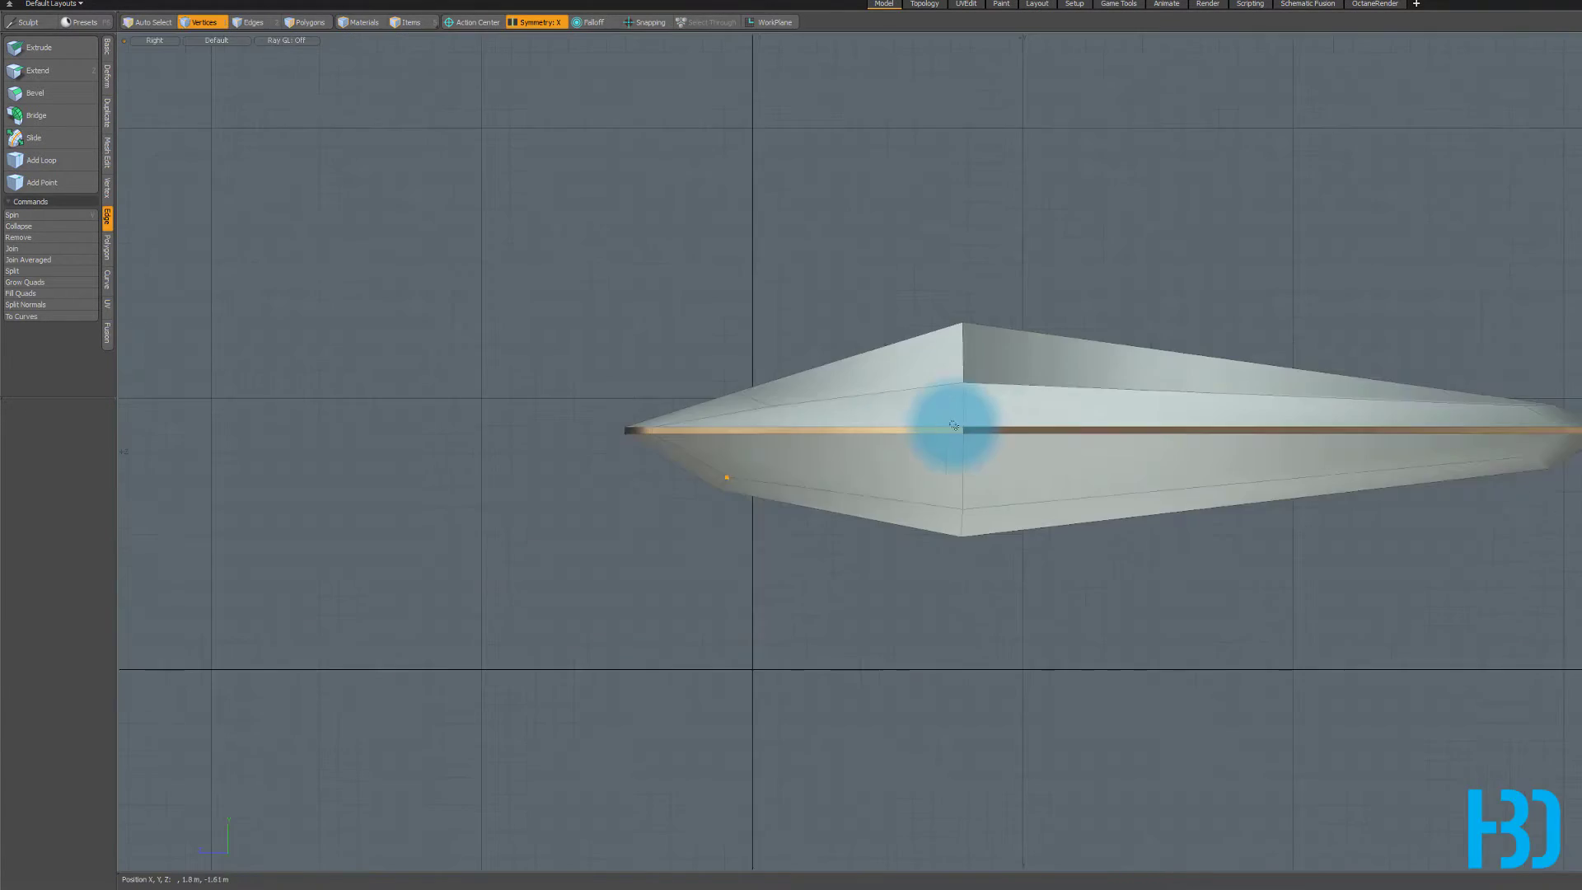
{"action": "scroll", "coordinate": [787, 502], "scroll_direction": "up", "scroll_amount": 5}
{"action": "key", "text": "w"}
{"action": "left_click_drag", "start_coordinate": [625, 419], "coordinate": [629, 374]}
{"action": "scroll", "coordinate": [623, 400], "scroll_direction": "down", "scroll_amount": 2}
{"action": "left_click_drag", "start_coordinate": [645, 495], "coordinate": [636, 512]}
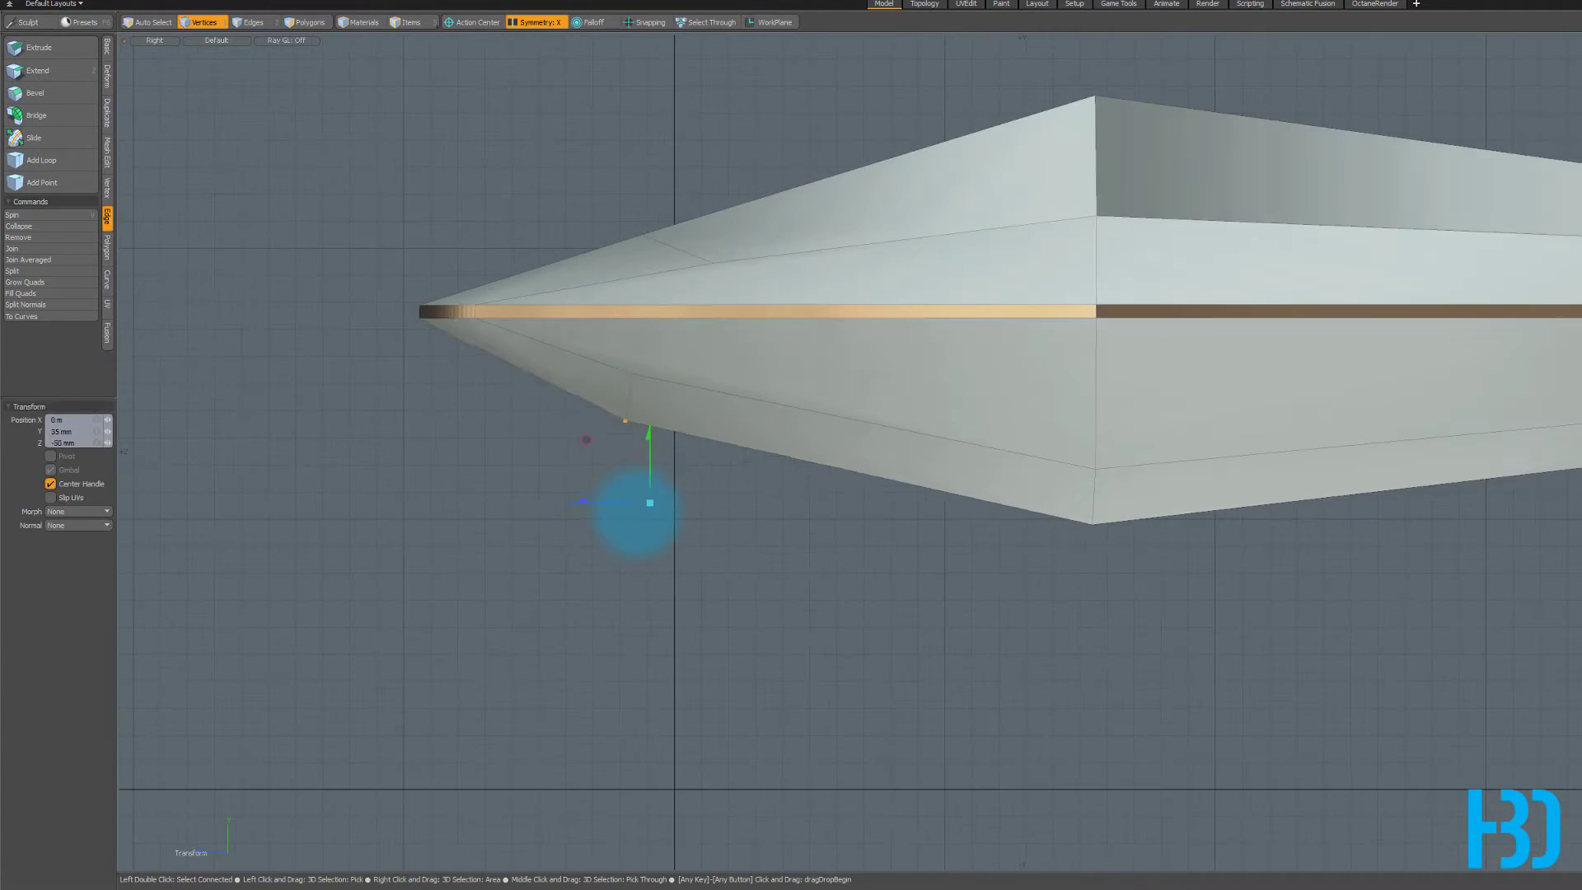
{"action": "scroll", "coordinate": [660, 513], "scroll_direction": "down", "scroll_amount": 3}
{"action": "key", "text": "KP_Decimal"}
{"action": "left_click_drag", "start_coordinate": [883, 477], "coordinate": [986, 406], "text": "alt"}
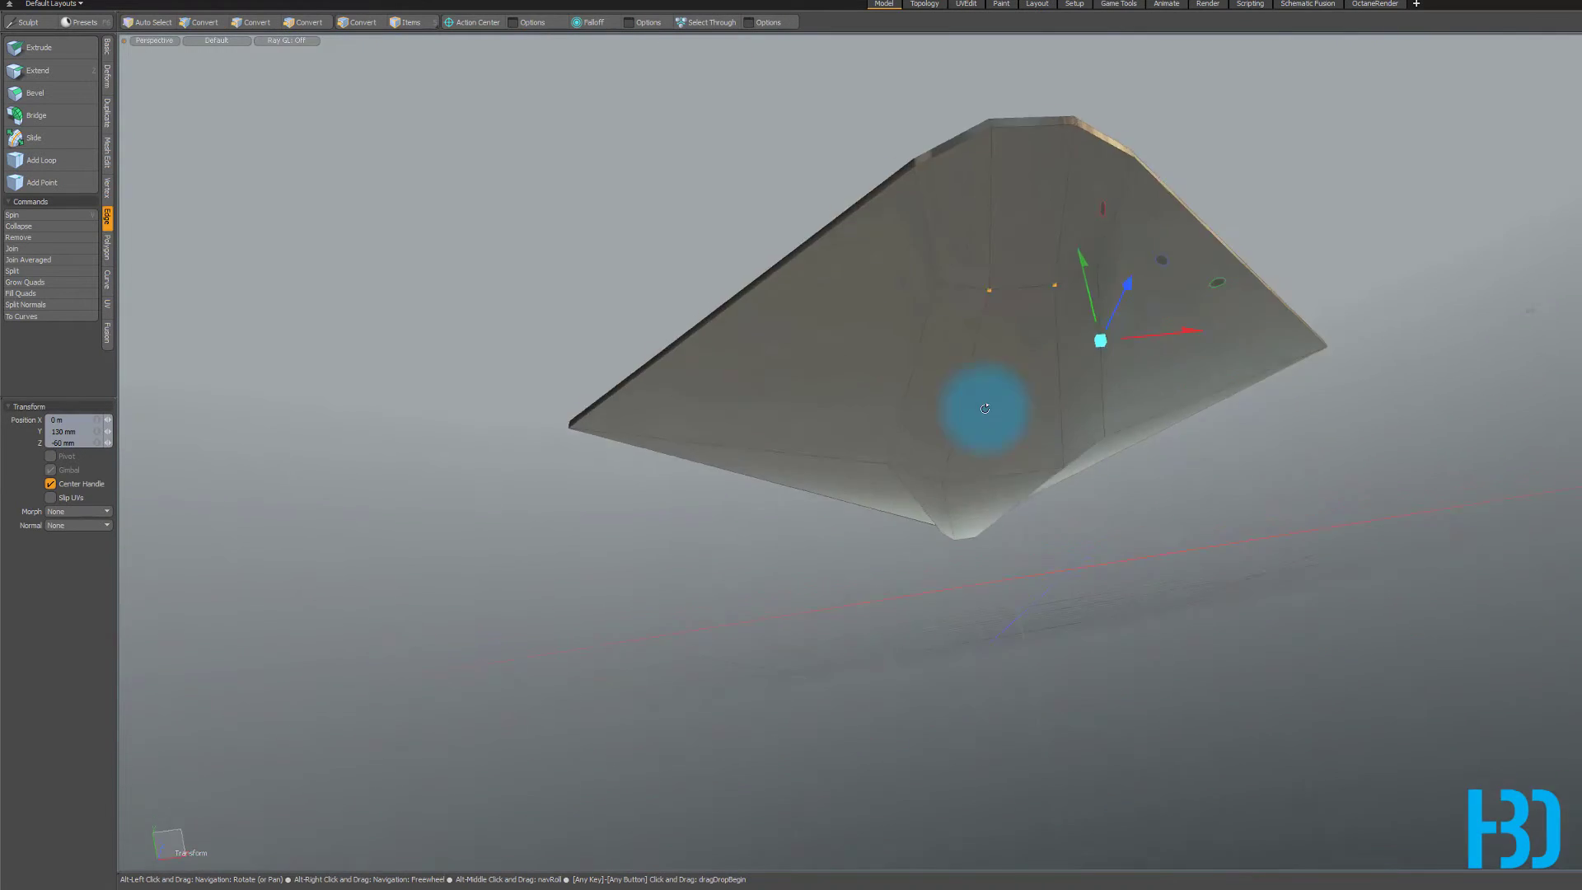
- Move a mirrored pair of low underside vertices 65 mm in Y
{"action": "scroll", "coordinate": [1062, 412], "scroll_direction": "up", "scroll_amount": 5}
{"action": "key", "text": "q"}
{"action": "left_click_drag", "start_coordinate": [1193, 439], "coordinate": [740, 413]}
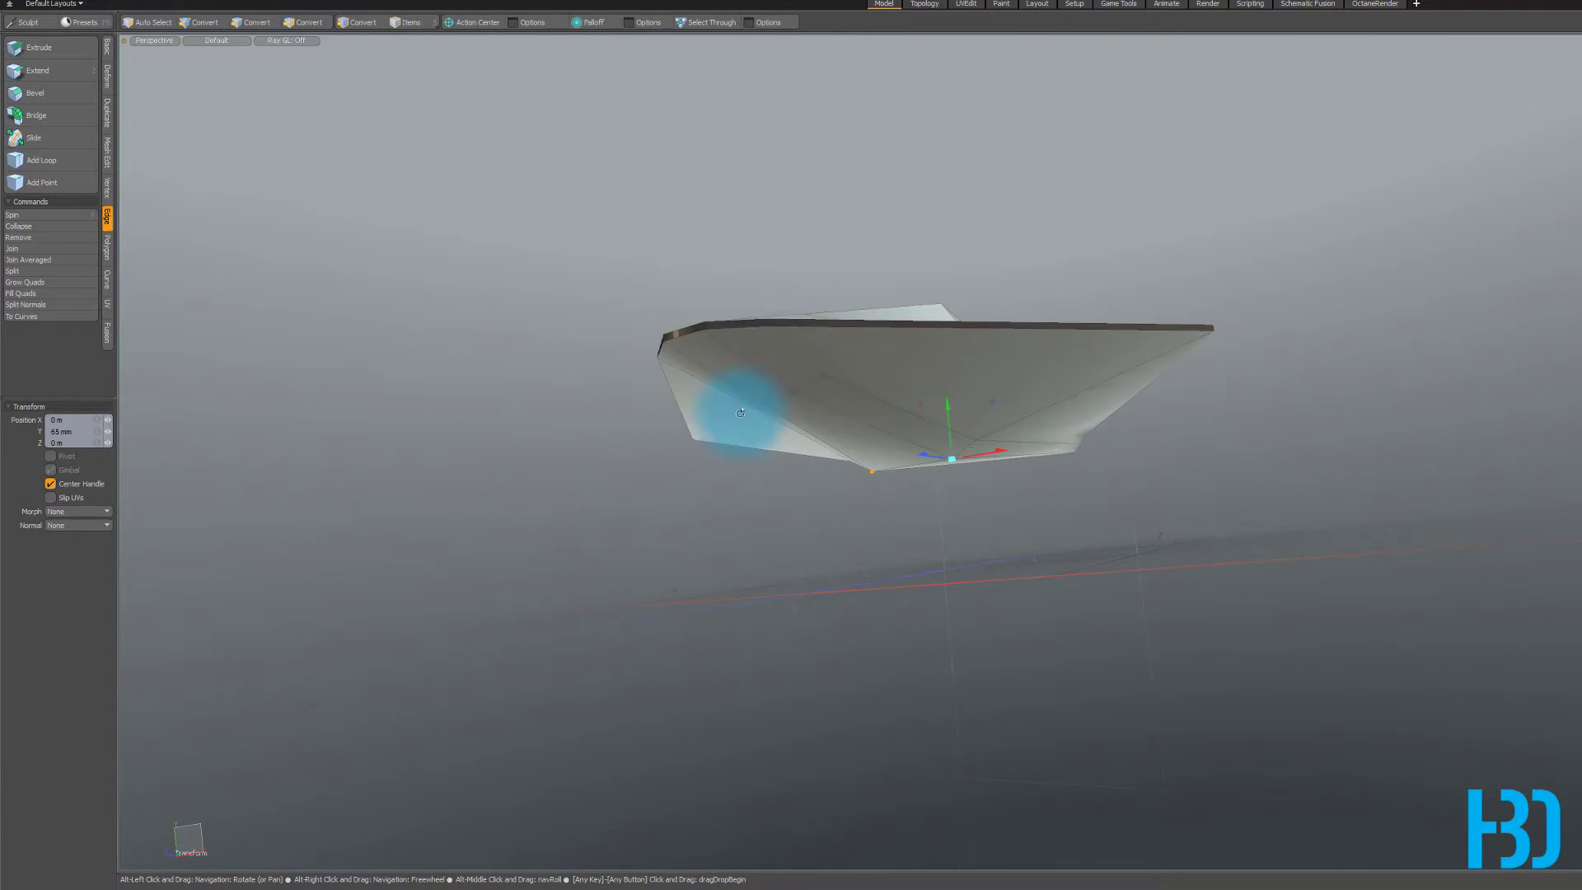
{"action": "left_click_drag", "start_coordinate": [1092, 457], "coordinate": [1177, 449], "text": "alt"}
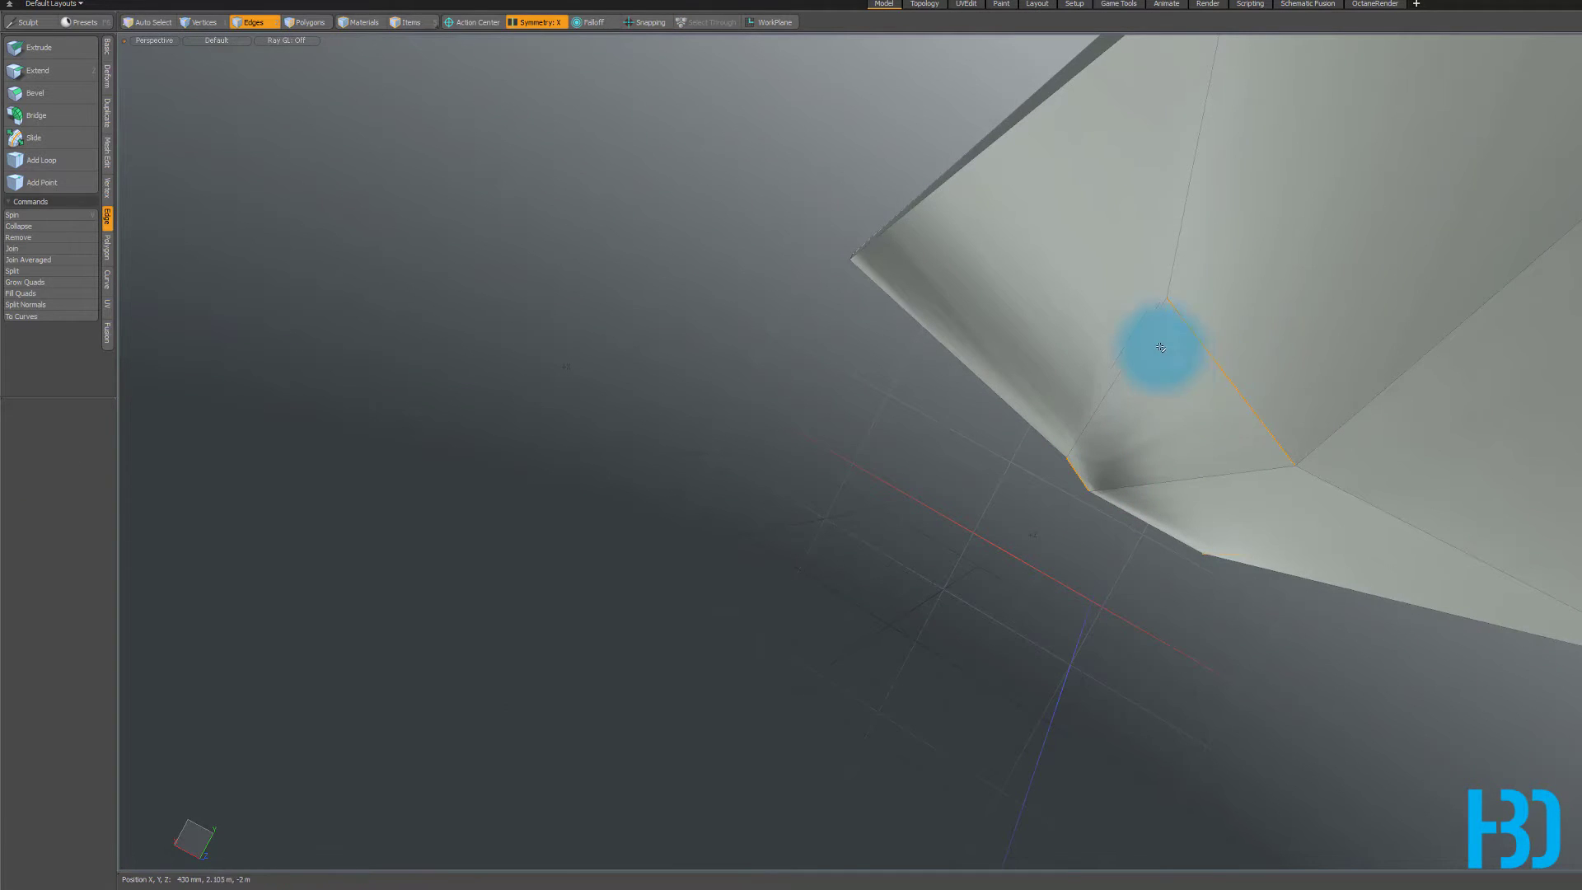
- Spread the mirrored underside vertices near the hull's short end 160 mm outward in X
{"action": "mouse_move", "coordinate": [1160, 347]}
{"action": "left_mouse_down", "text": "alt"}
{"action": "mouse_move", "coordinate": [840, 445]}
{"action": "mouse_move", "coordinate": [1459, 512]}
{"action": "mouse_move", "coordinate": [925, 282]}
{"action": "mouse_move", "coordinate": [1290, 481]}
{"action": "mouse_move", "coordinate": [1134, 367]}
{"action": "mouse_move", "coordinate": [854, 318]}
{"action": "mouse_move", "coordinate": [1059, 307]}
{"action": "mouse_move", "coordinate": [1024, 307]}
{"action": "mouse_move", "coordinate": [1194, 329]}
{"action": "mouse_move", "coordinate": [1076, 165]}
{"action": "mouse_move", "coordinate": [1060, 282]}
{"action": "mouse_move", "coordinate": [1151, 326]}
{"action": "mouse_move", "coordinate": [1136, 352]}
{"action": "left_mouse_up", "text": "alt"}
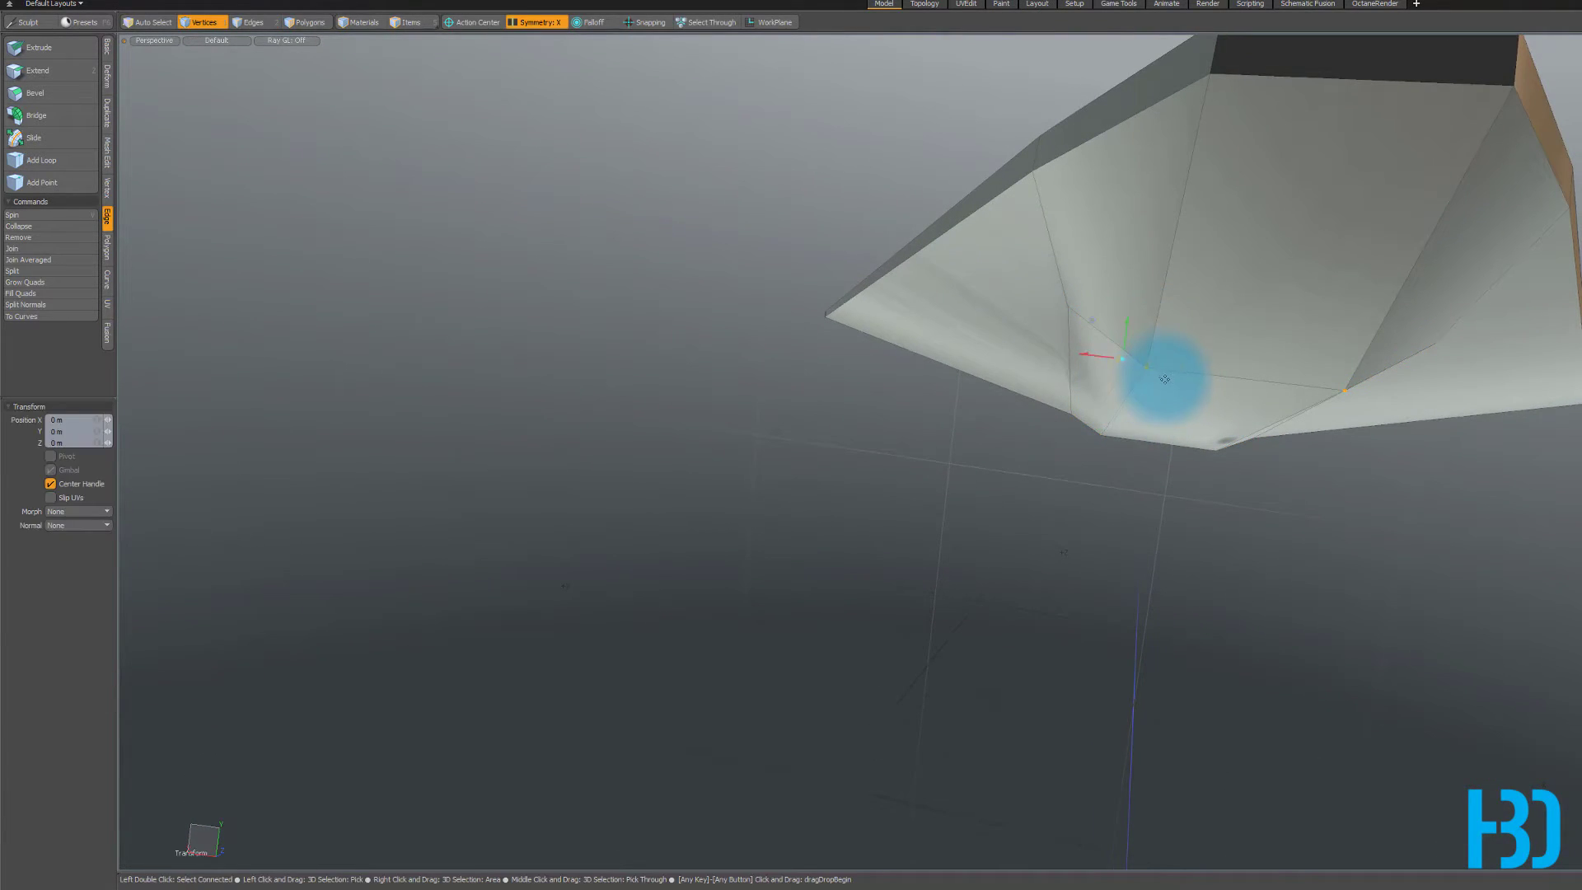
{"action": "key", "text": "q"}
{"action": "left_click_drag", "start_coordinate": [1111, 369], "coordinate": [1101, 369]}
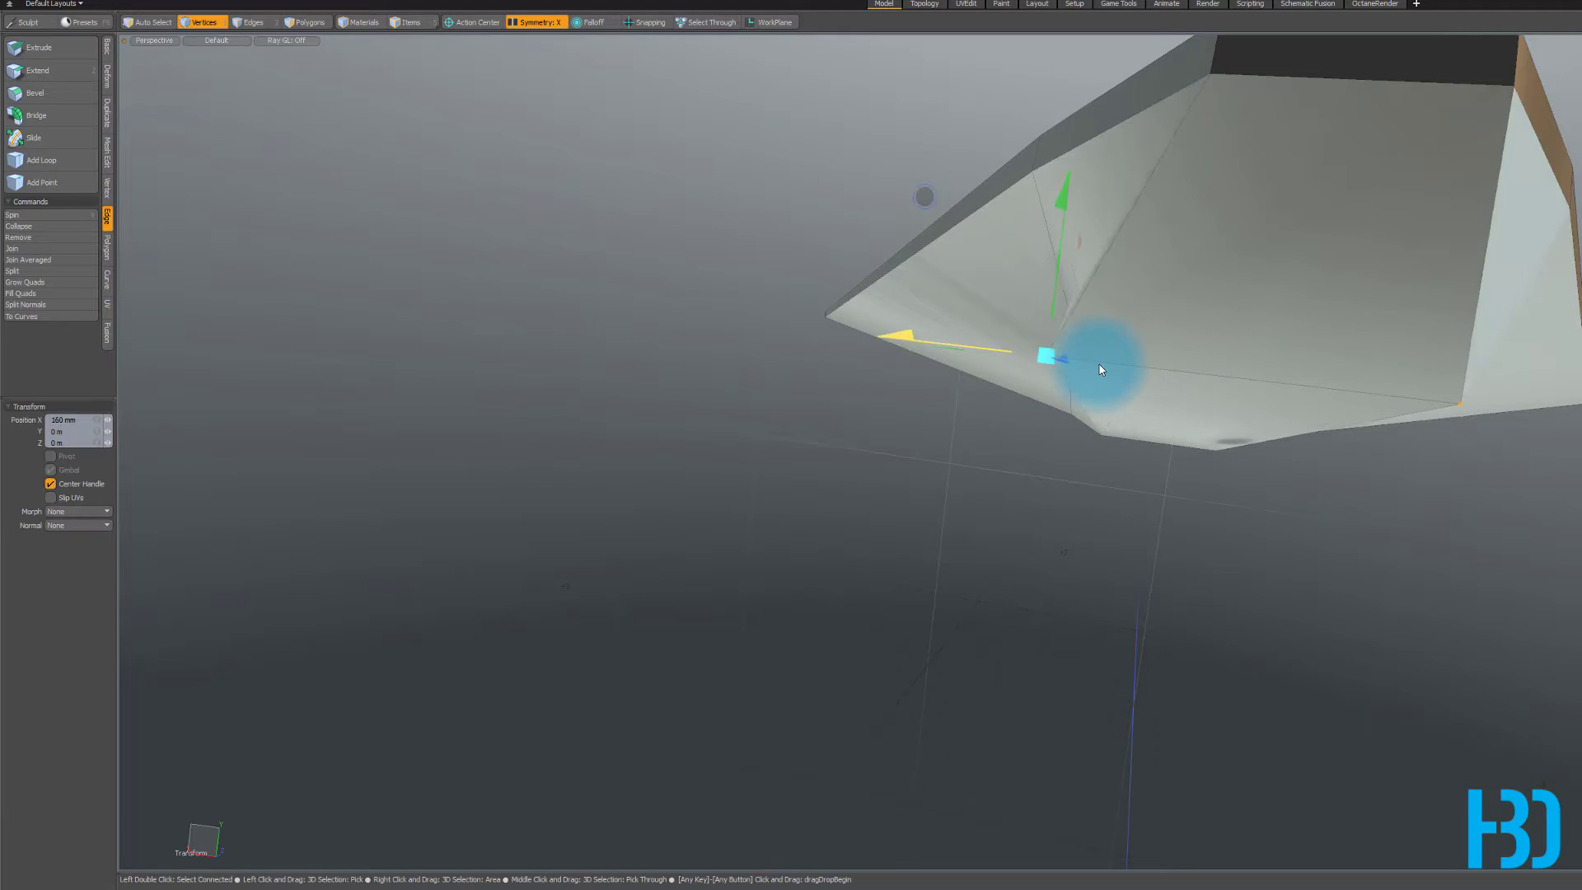
- Examine the reshaped underside and side profile in perspective with and without subdivision smoothing
{"action": "left_click_drag", "start_coordinate": [983, 349], "coordinate": [906, 99], "text": "alt"}
{"action": "key", "text": "Tab"}
{"action": "left_click_drag", "start_coordinate": [1061, 265], "coordinate": [1040, 83], "text": "alt"}
{"action": "left_click_drag", "start_coordinate": [910, 168], "coordinate": [946, 608], "text": "alt"}
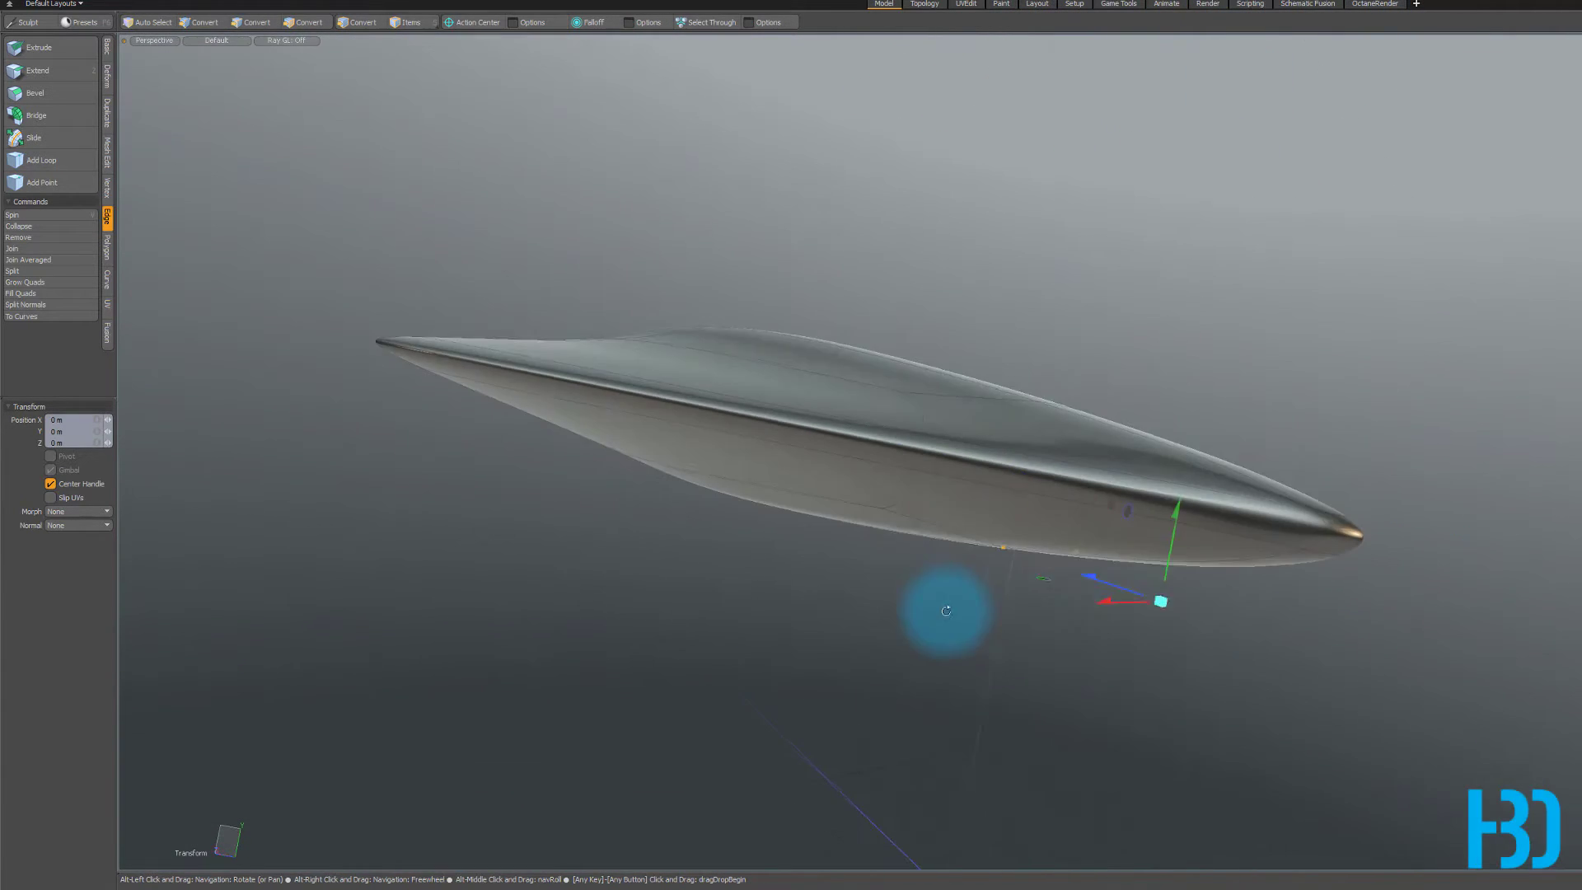
{"action": "key", "text": "Tab"}
{"action": "key", "text": "Tab"}
{"action": "key", "text": "Tab"}
{"action": "key", "text": "Tab"}
{"action": "key", "text": "Tab"}
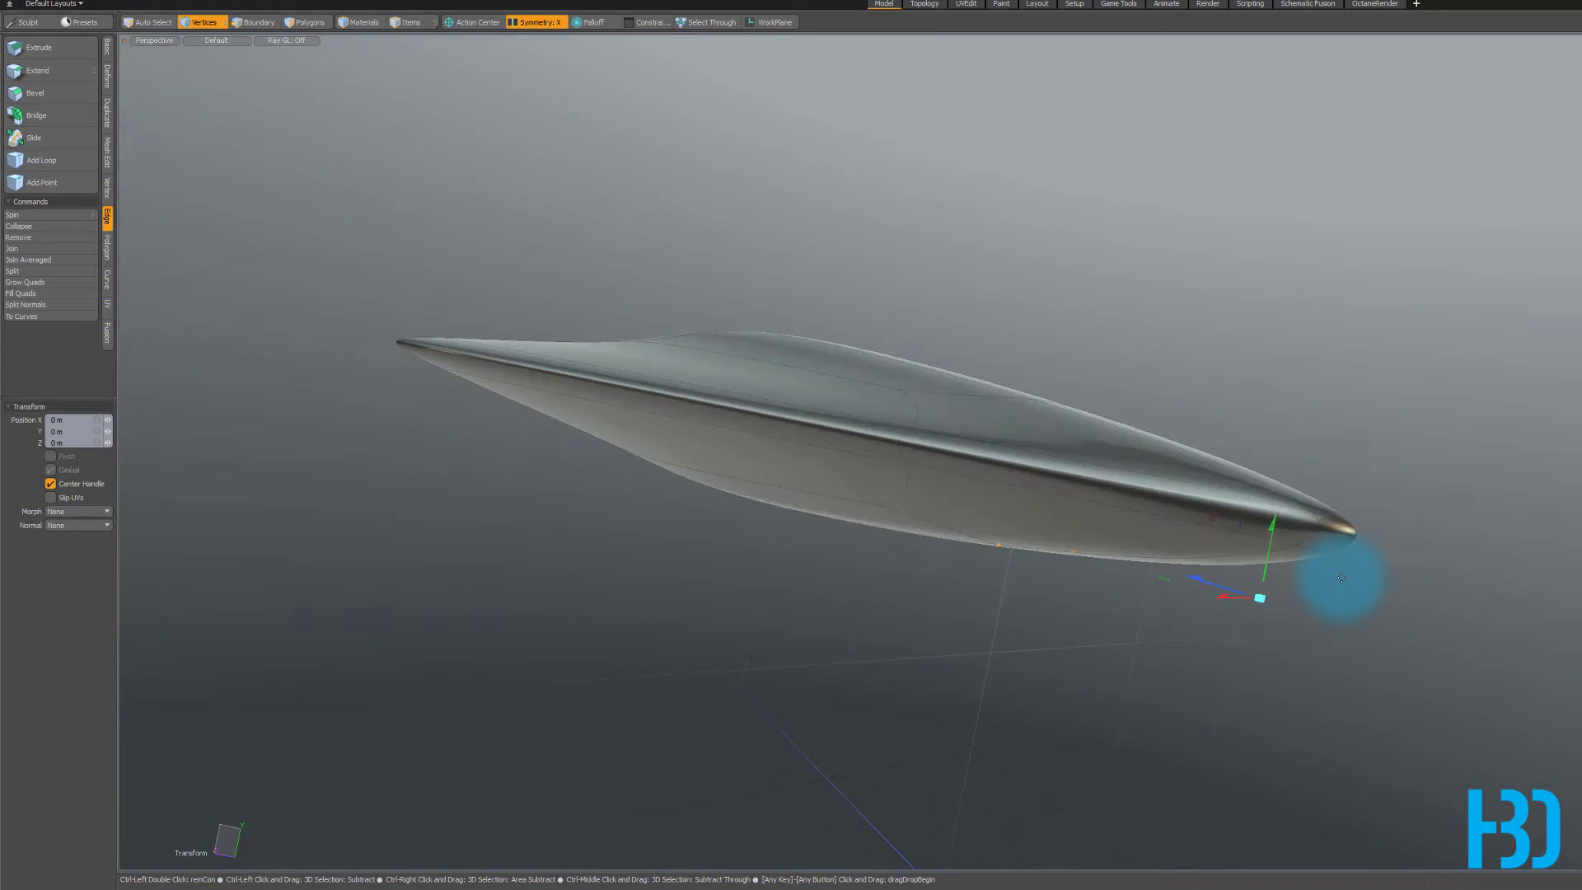
- Move the outer pair of underside vertices near the short end 50 mm in Y
{"action": "left_click_drag", "start_coordinate": [1384, 581], "coordinate": [1288, 347], "text": "alt"}
{"action": "key", "text": "w"}
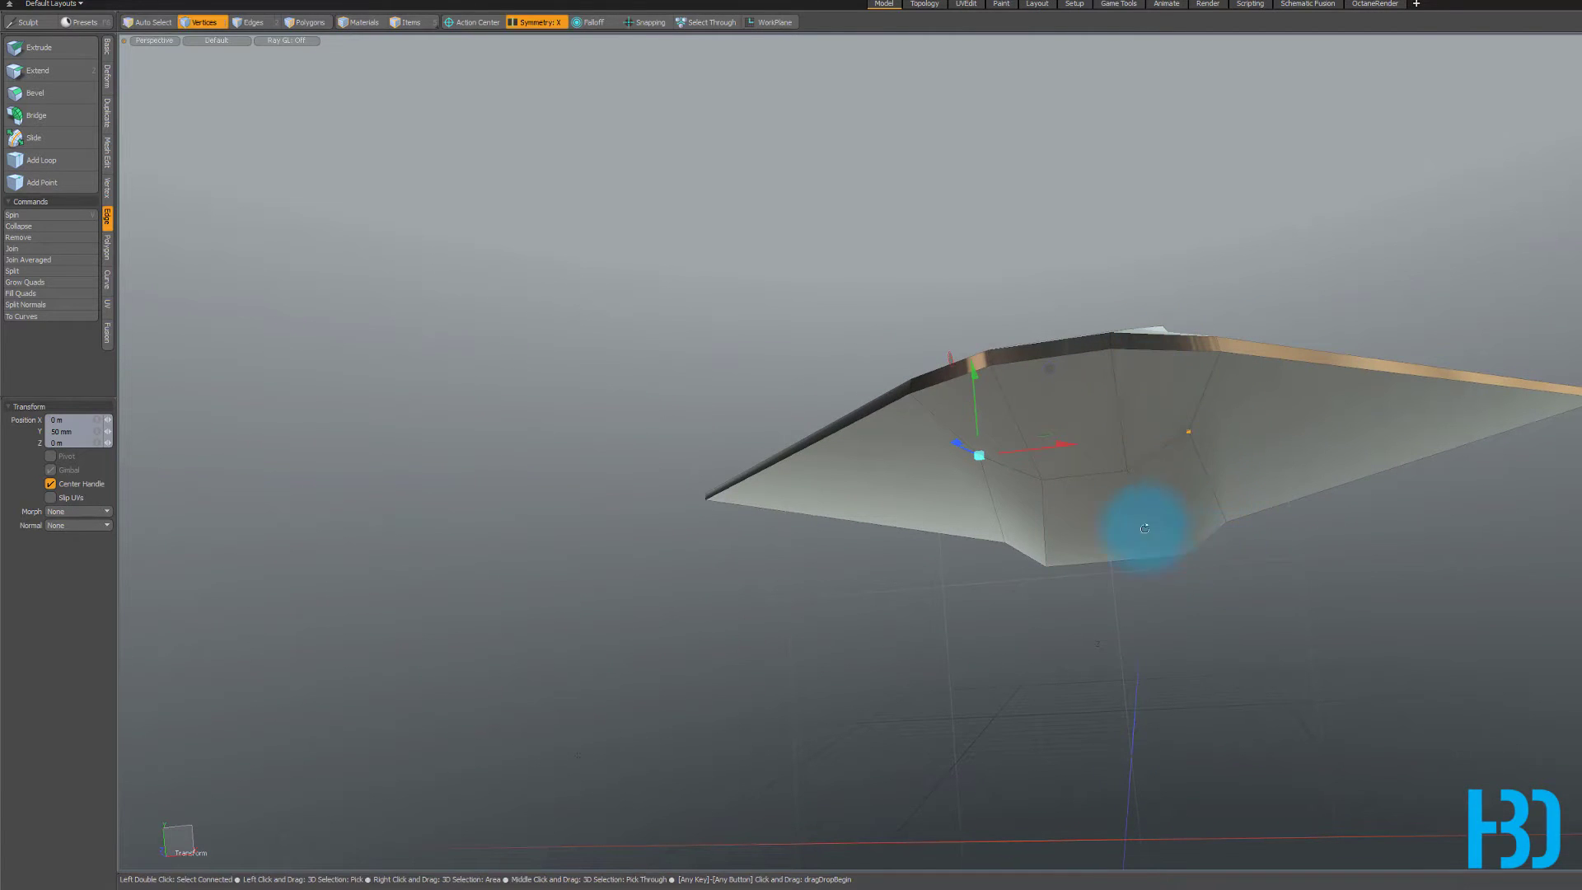
{"action": "left_click_drag", "start_coordinate": [1144, 528], "coordinate": [879, 476], "text": "alt"}
- Compare the cage and the smoothed hull from below, from the side and from above
{"action": "key", "text": "Tab"}
{"action": "key", "text": "Tab"}
{"action": "key", "text": "Tab"}
{"action": "key", "text": "Tab"}
{"action": "left_click_drag", "start_coordinate": [1113, 404], "coordinate": [939, 414], "text": "alt"}
{"action": "left_click_drag", "start_coordinate": [1084, 378], "coordinate": [1123, 681], "text": "alt"}
{"action": "key", "text": "Tab"}
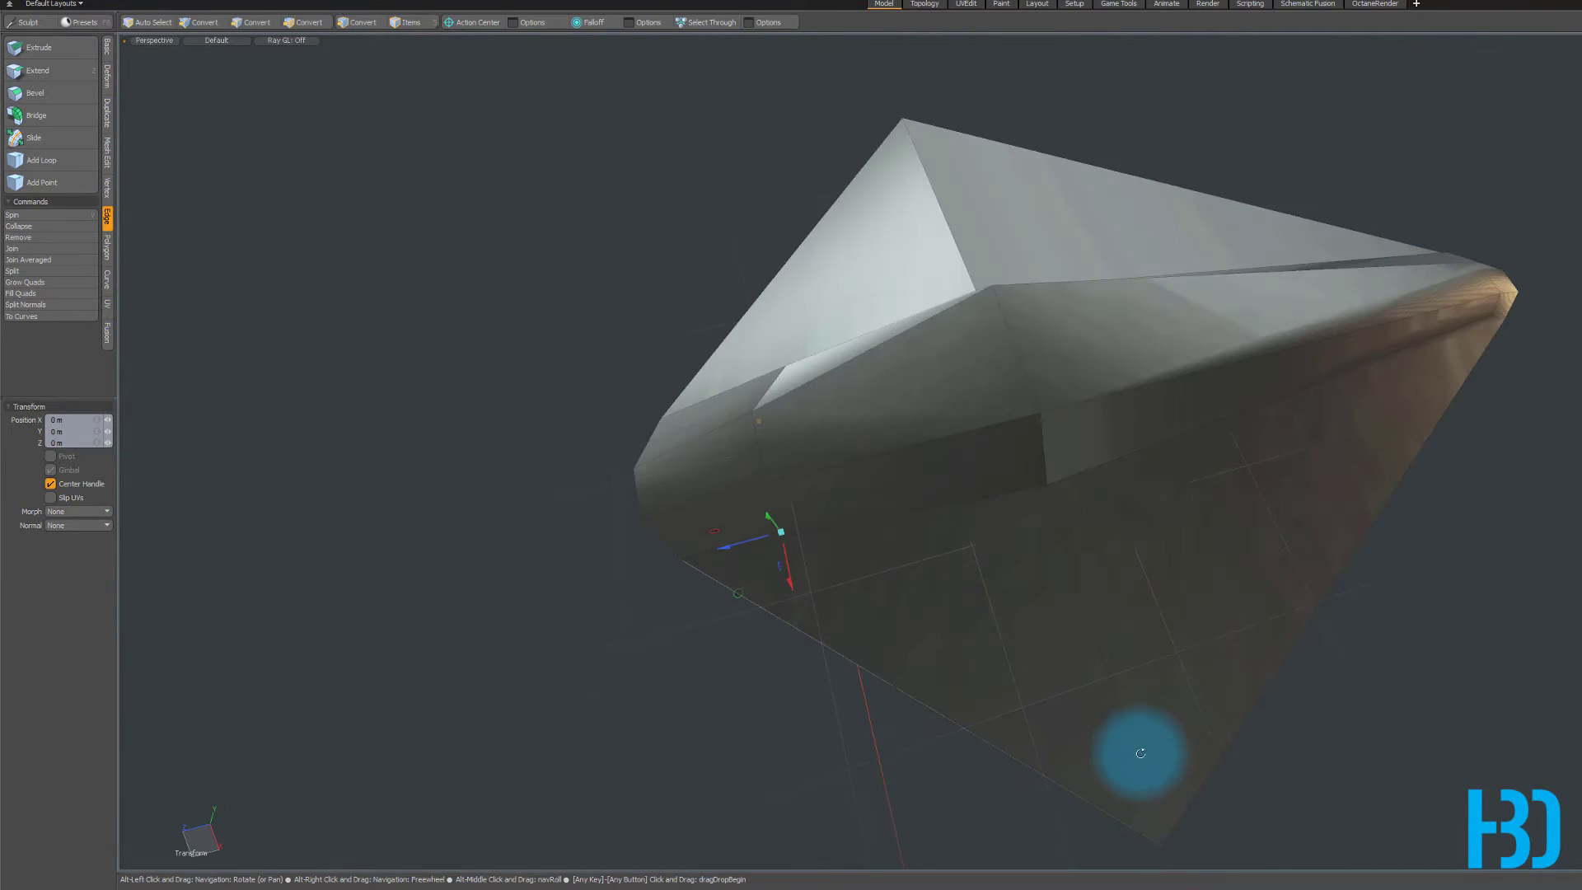
{"action": "left_click_drag", "start_coordinate": [1141, 753], "coordinate": [1073, 488], "text": "alt"}
{"action": "key", "text": "Tab"}
{"action": "left_click_drag", "start_coordinate": [1176, 702], "coordinate": [1201, 730], "text": "alt"}
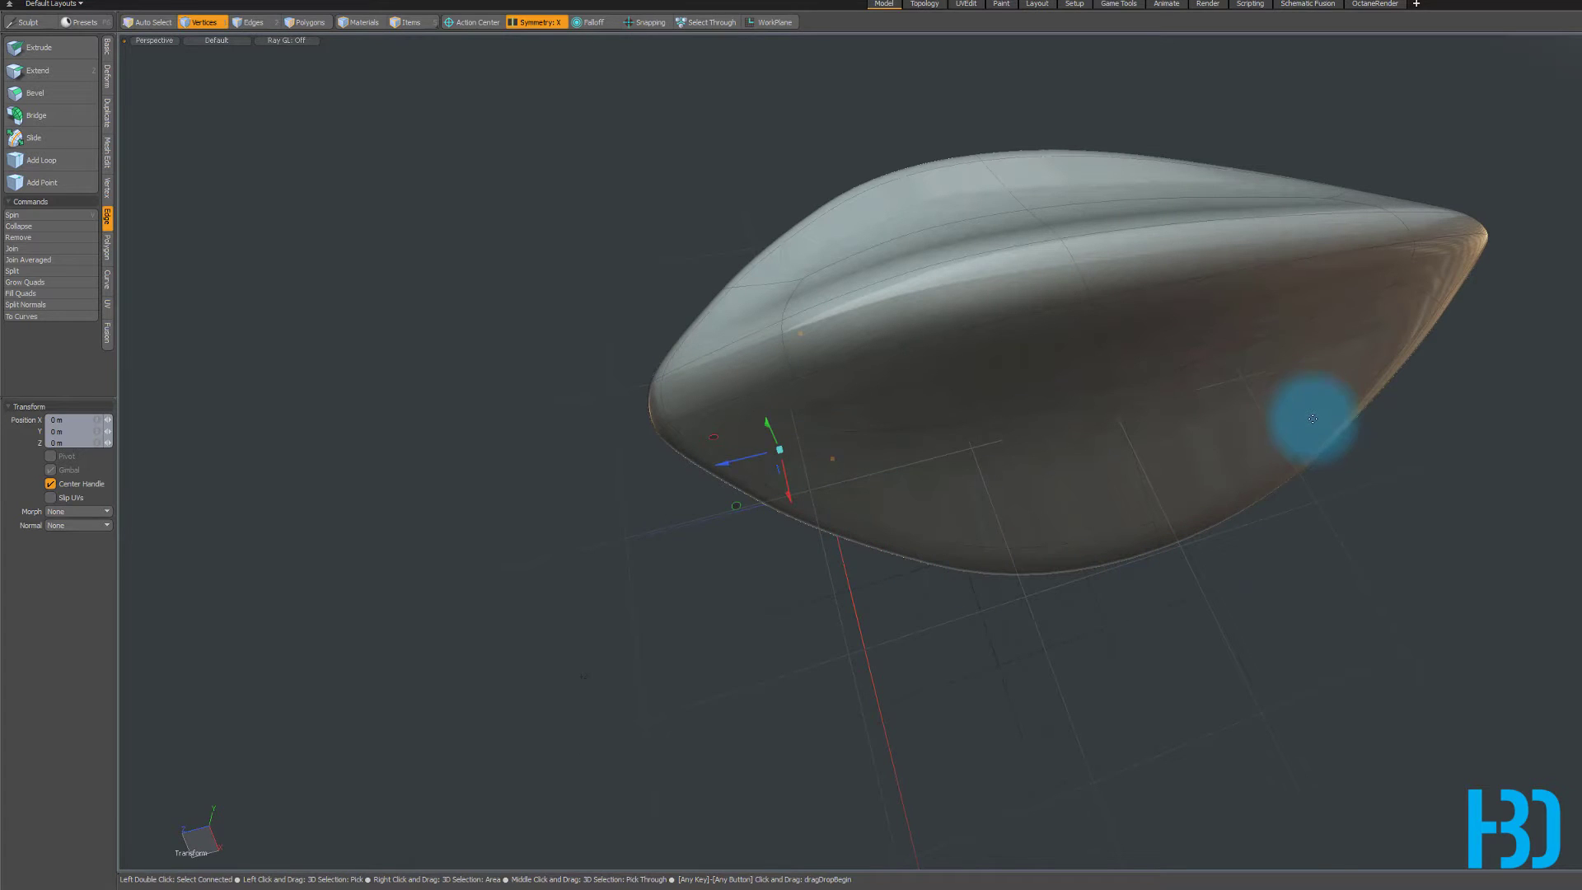
{"action": "left_click_drag", "start_coordinate": [1312, 418], "coordinate": [1052, 453], "text": "alt"}
{"action": "key", "text": "Tab"}
{"action": "left_click_drag", "start_coordinate": [1035, 522], "coordinate": [991, 536], "text": "alt"}
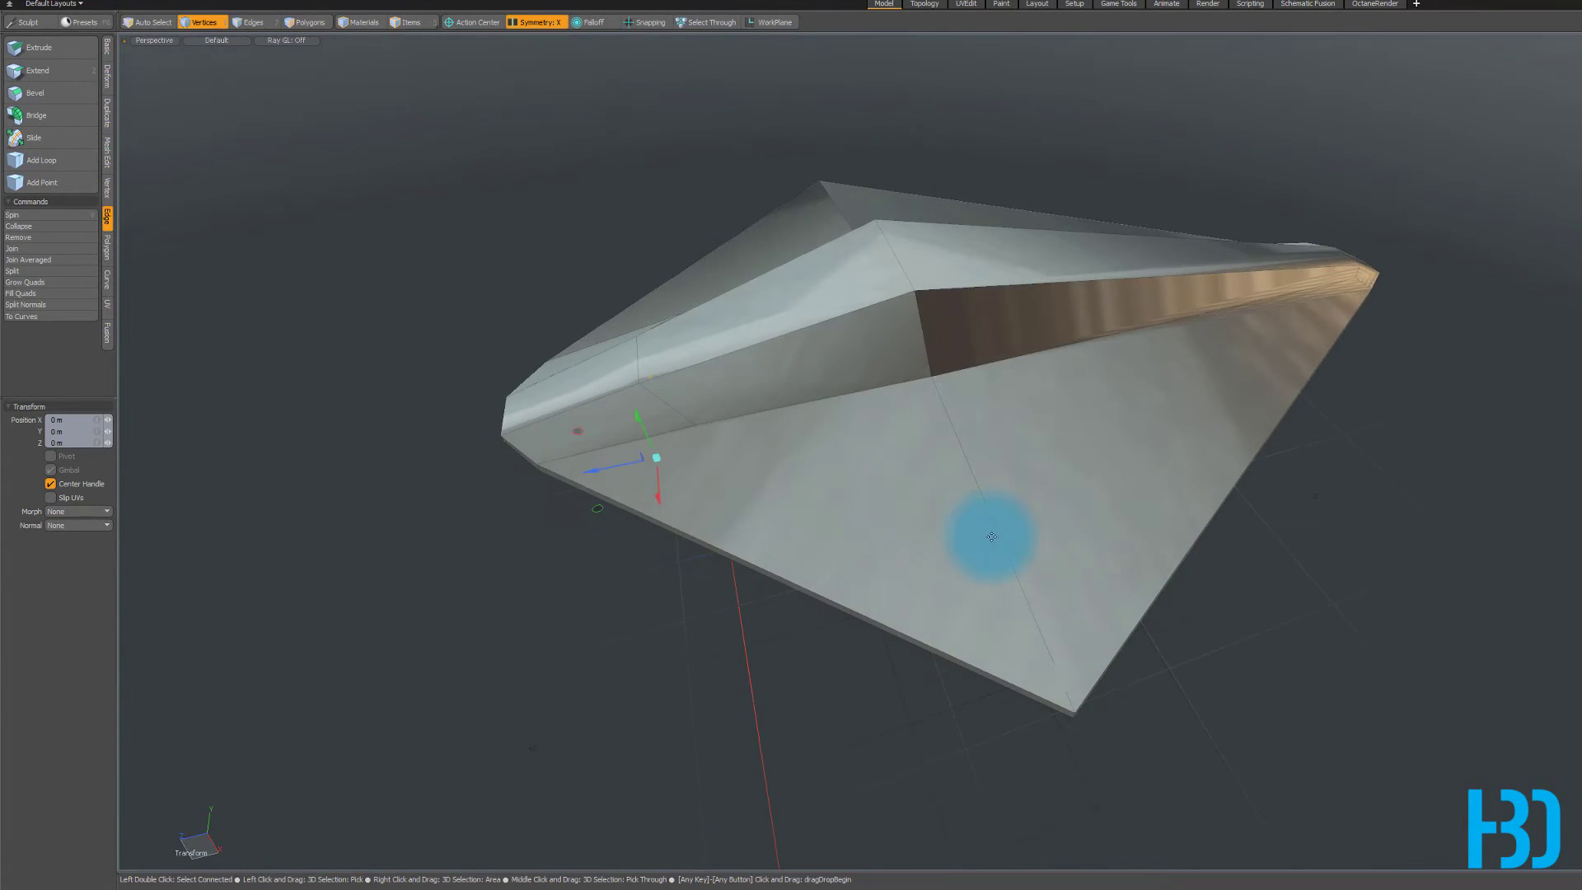
- Bevel the edge loop crossing the hull through the wingtips and ridge peak into a wide band
{"action": "left_click_drag", "start_coordinate": [922, 715], "coordinate": [679, 364], "text": "alt"}
{"action": "left_click_drag", "start_coordinate": [1024, 569], "coordinate": [918, 278], "text": "alt"}
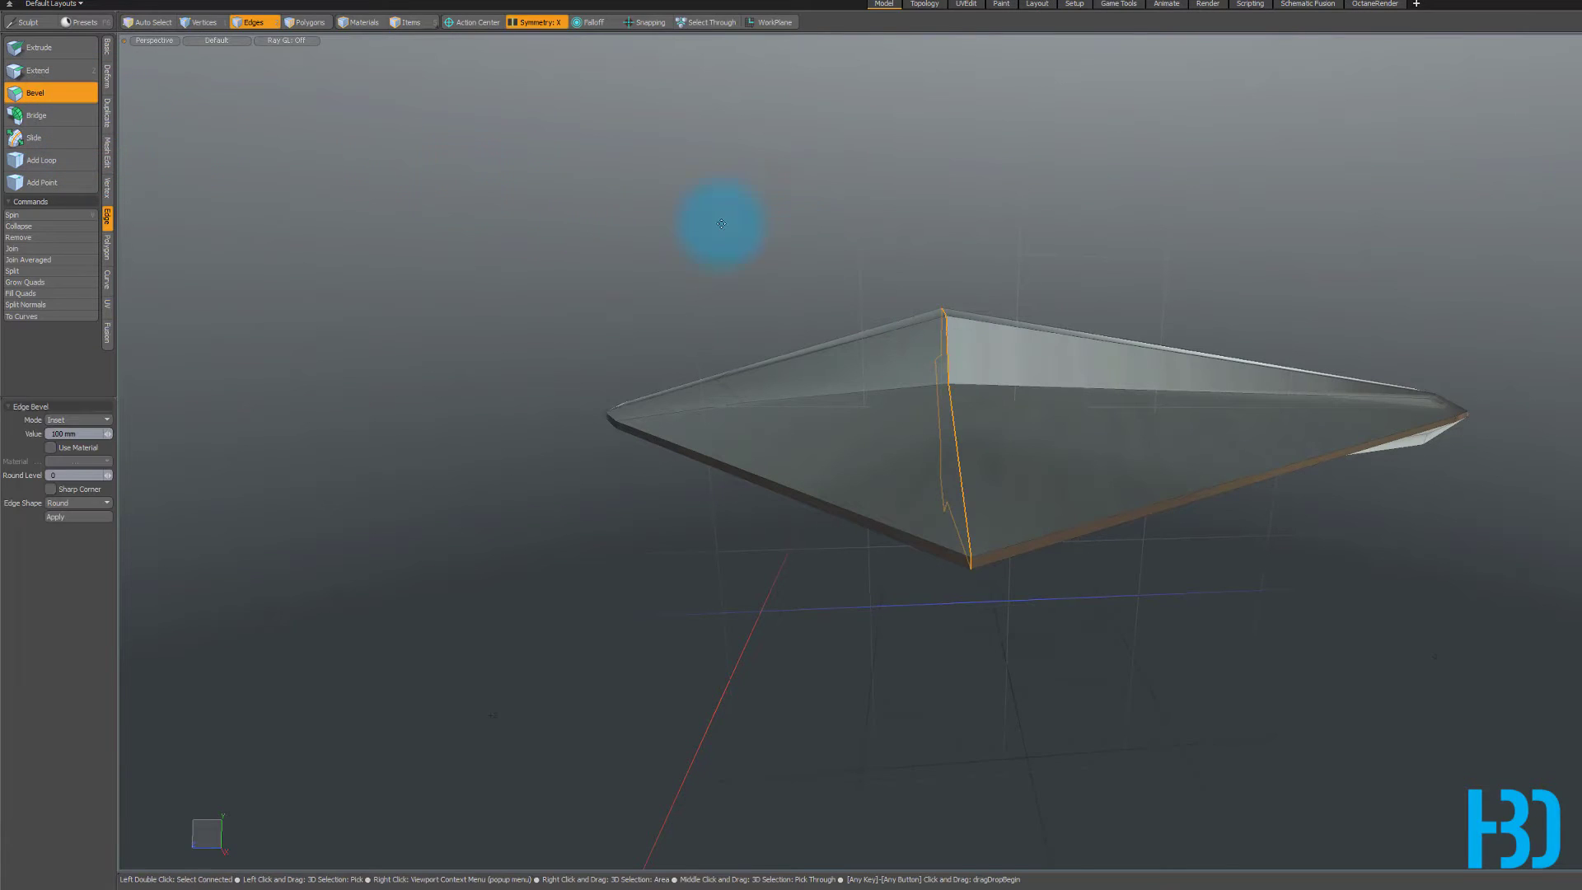
{"action": "left_click_drag", "start_coordinate": [894, 247], "coordinate": [904, 247]}
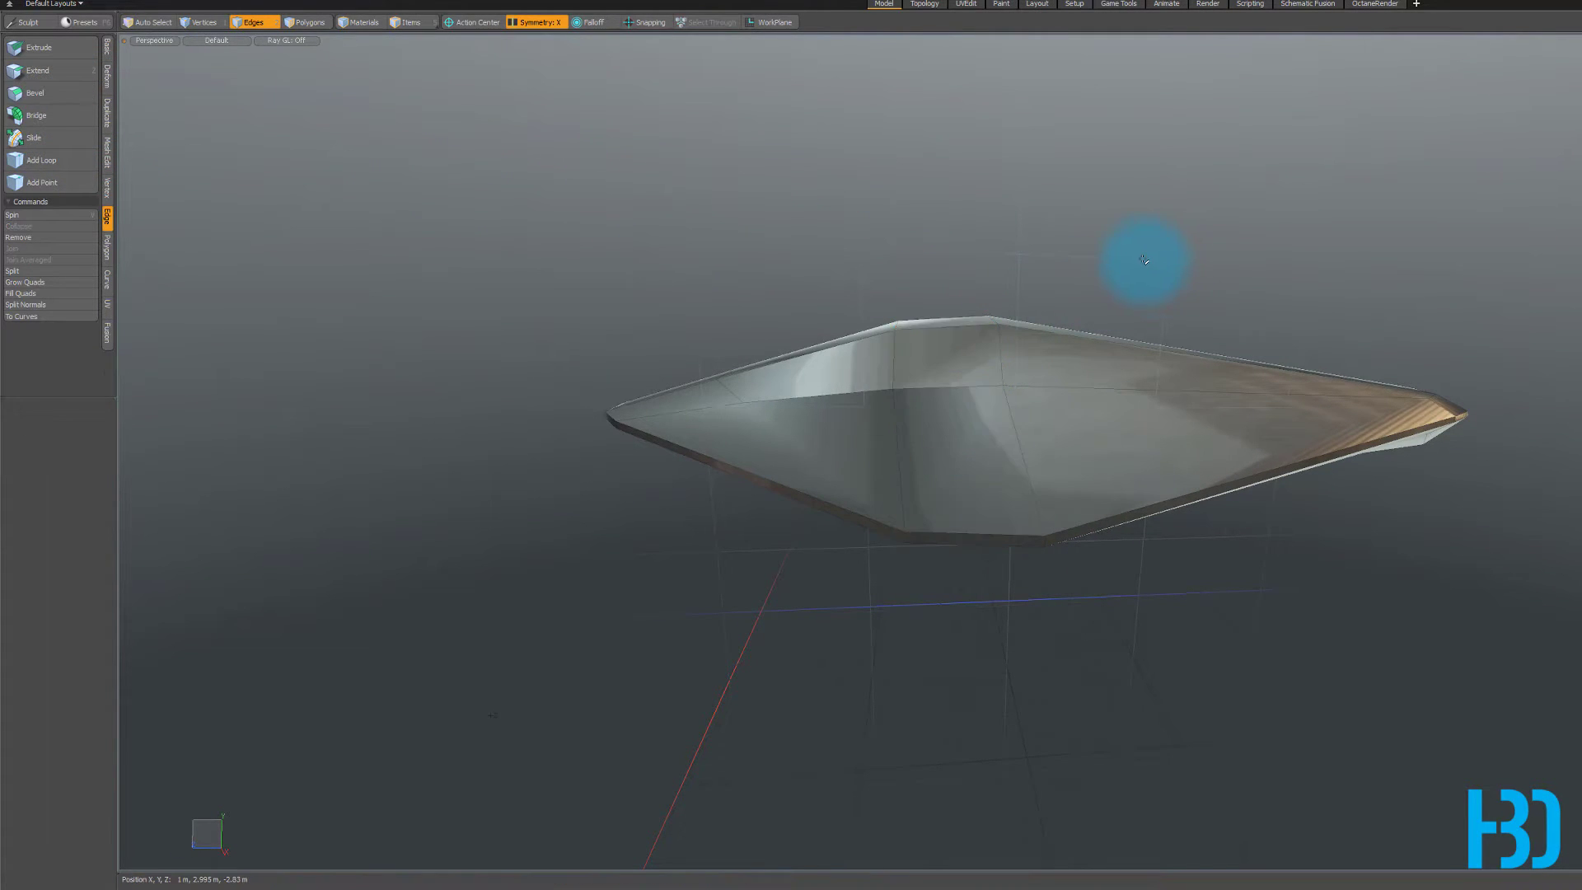
- Examine the widened hull and its rim in the Top and perspective views, both smoothed and as a cage
{"action": "key", "text": "Tab"}
{"action": "key", "text": "ctrl+space"}
{"action": "scroll", "coordinate": [1100, 281], "scroll_direction": "down", "scroll_amount": 2}
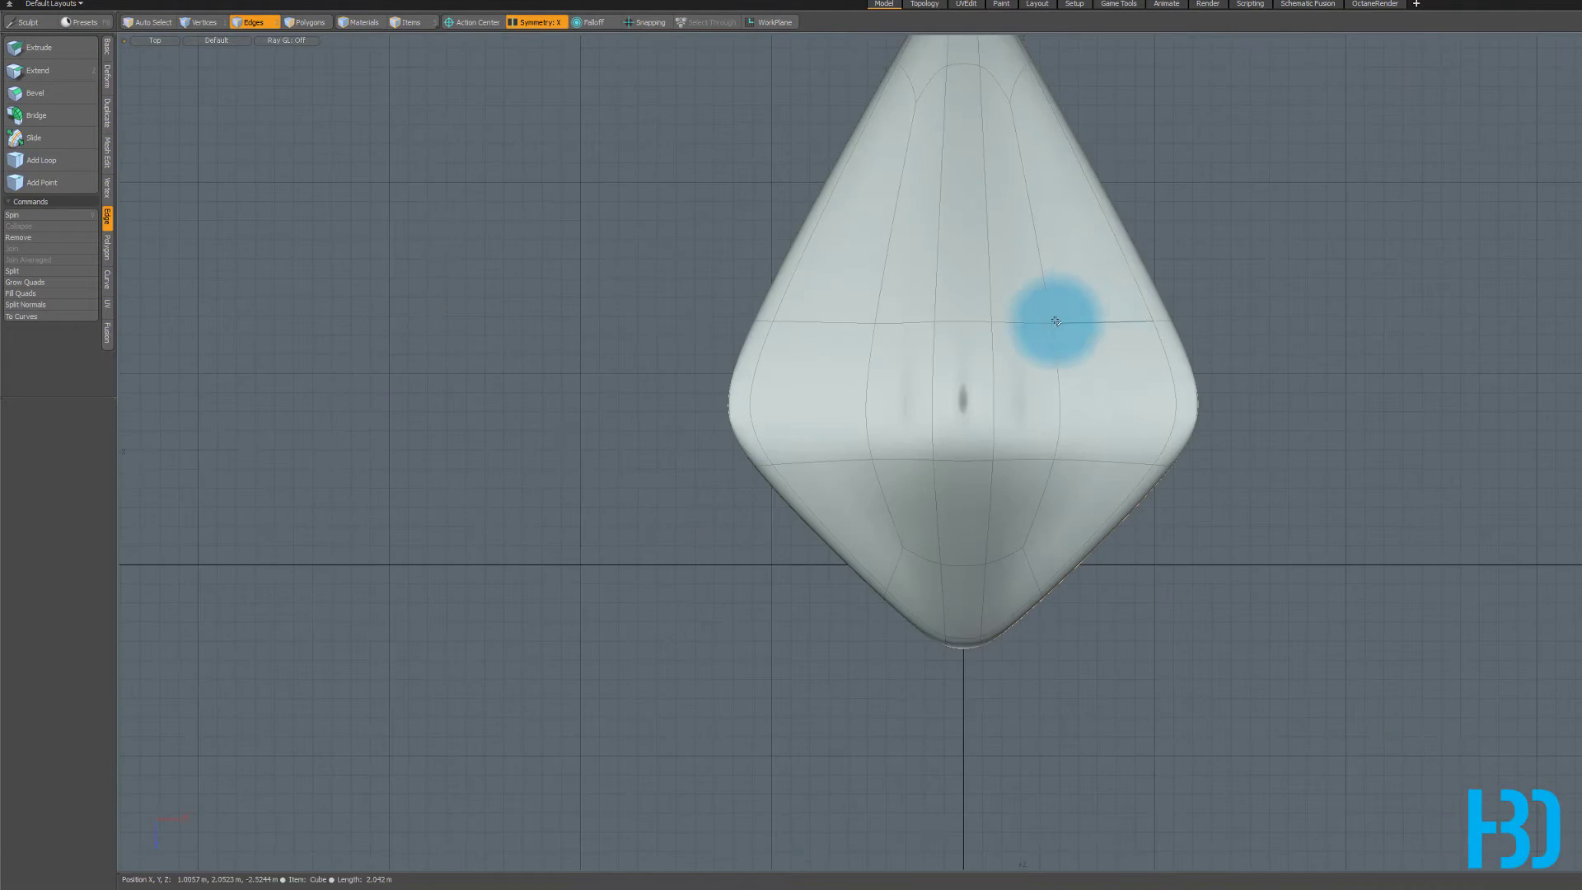
{"action": "scroll", "coordinate": [1055, 321], "scroll_direction": "up", "scroll_amount": 1}
{"action": "key", "text": "ctrl+space"}
{"action": "left_click_drag", "start_coordinate": [700, 362], "coordinate": [860, 287], "text": "alt"}
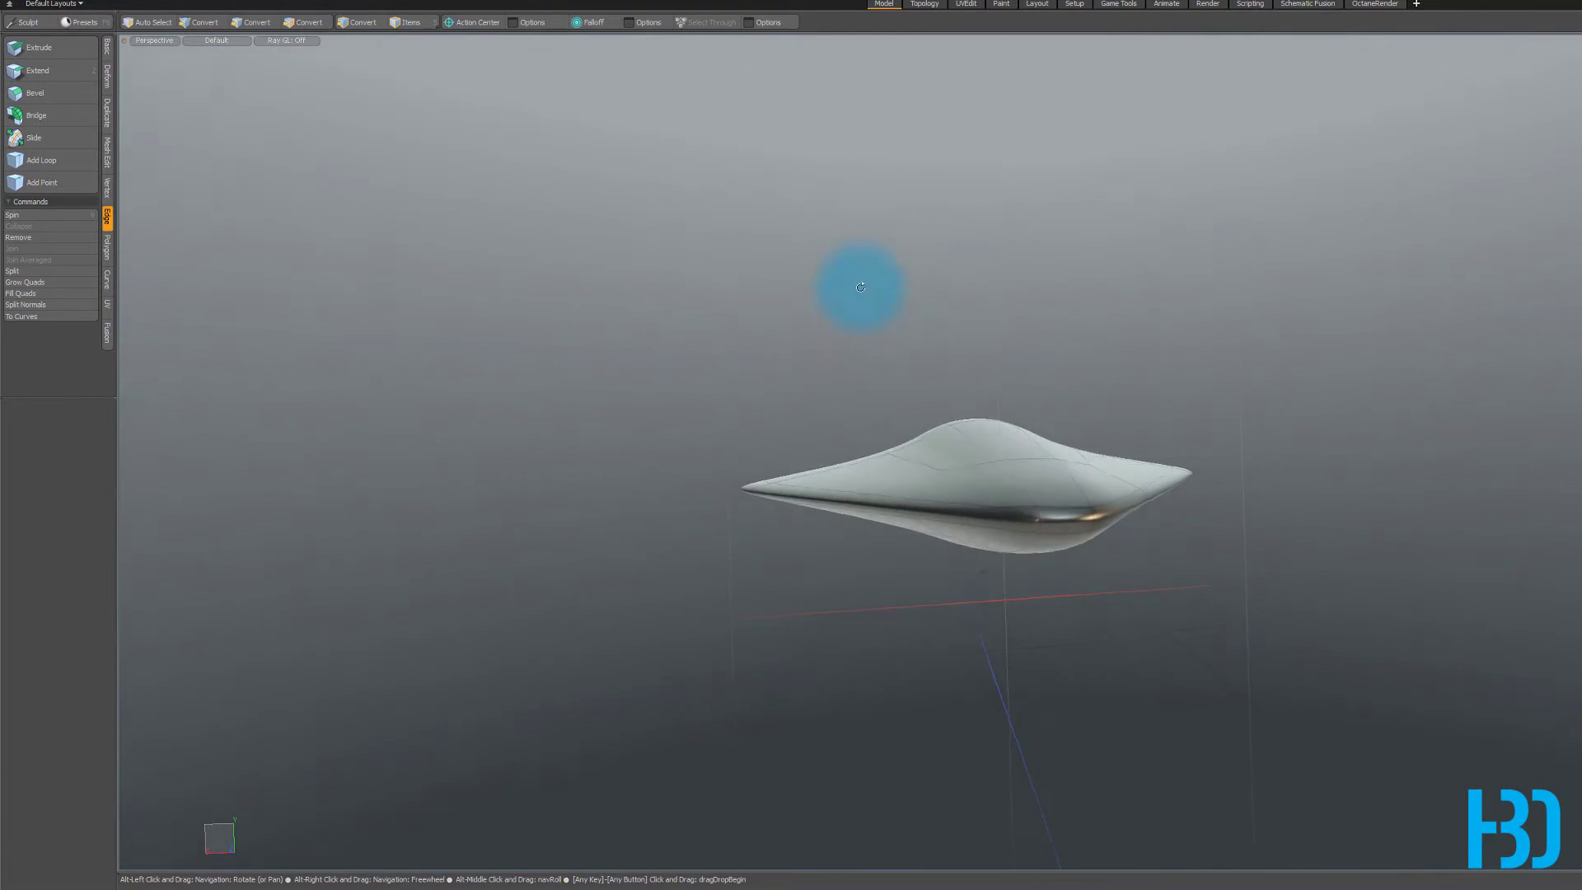
{"action": "left_click_drag", "start_coordinate": [1214, 402], "coordinate": [1328, 521], "text": "alt"}
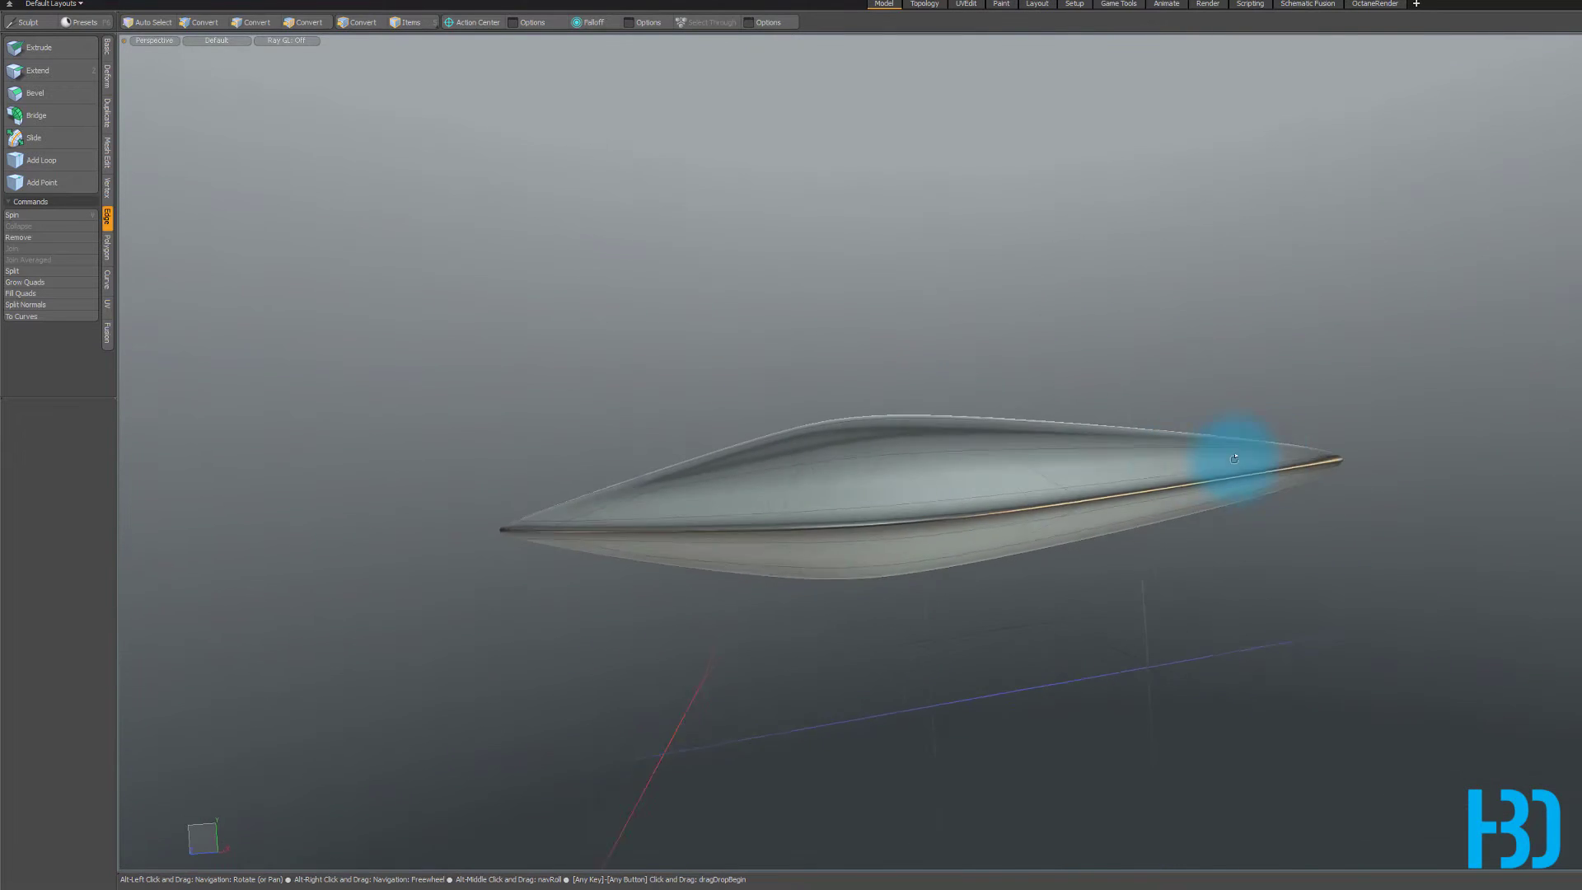
{"action": "left_click_drag", "start_coordinate": [910, 525], "coordinate": [1434, 562], "text": "alt"}
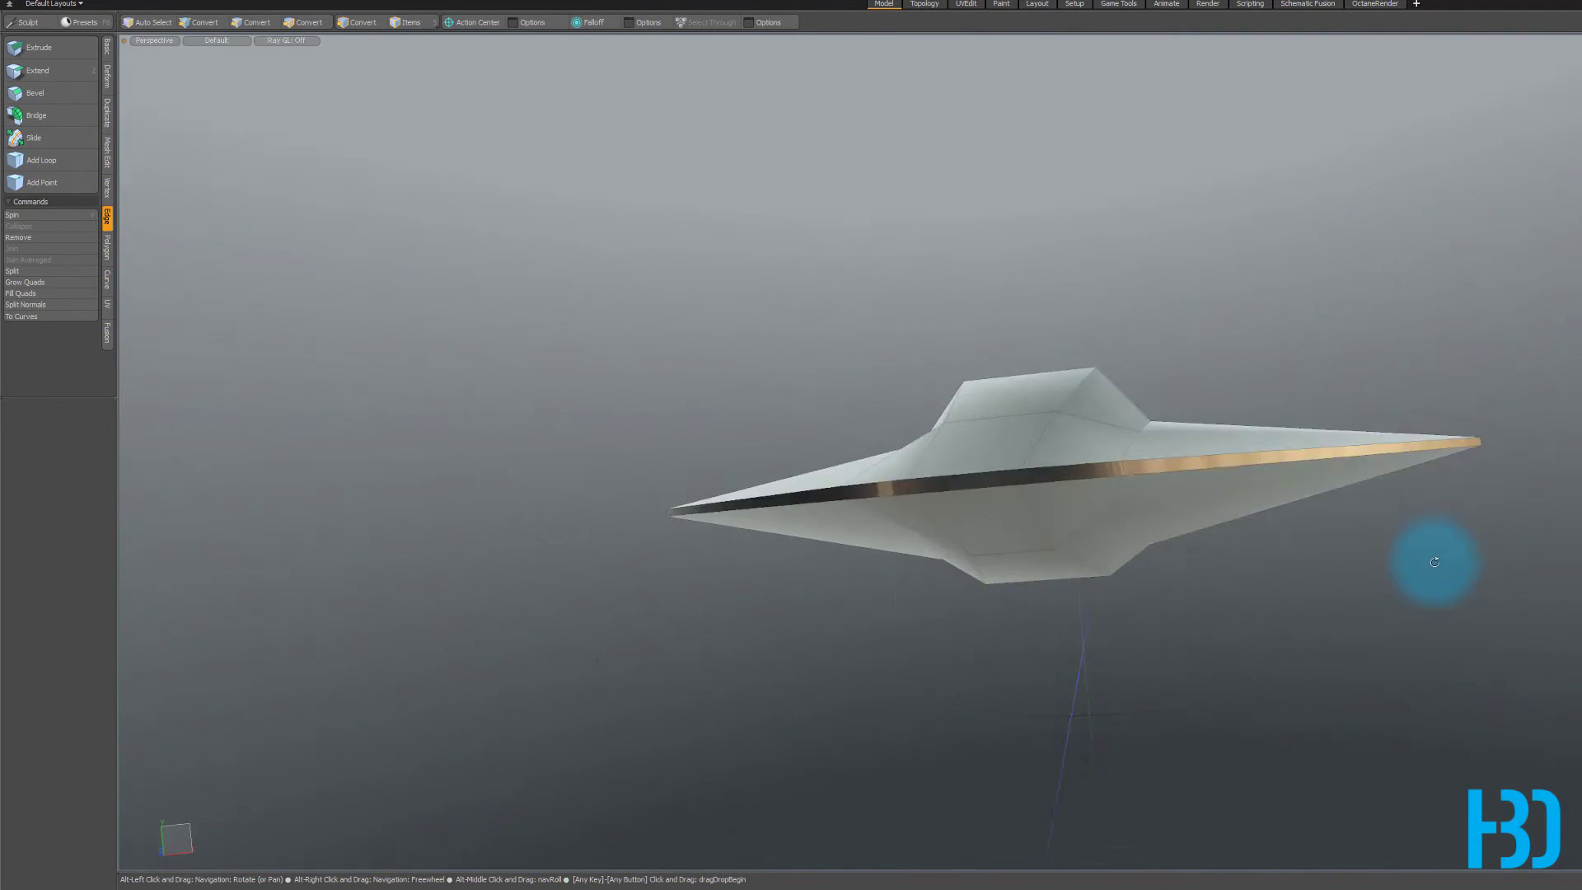
{"action": "left_click_drag", "start_coordinate": [1544, 613], "coordinate": [958, 506], "text": "alt"}
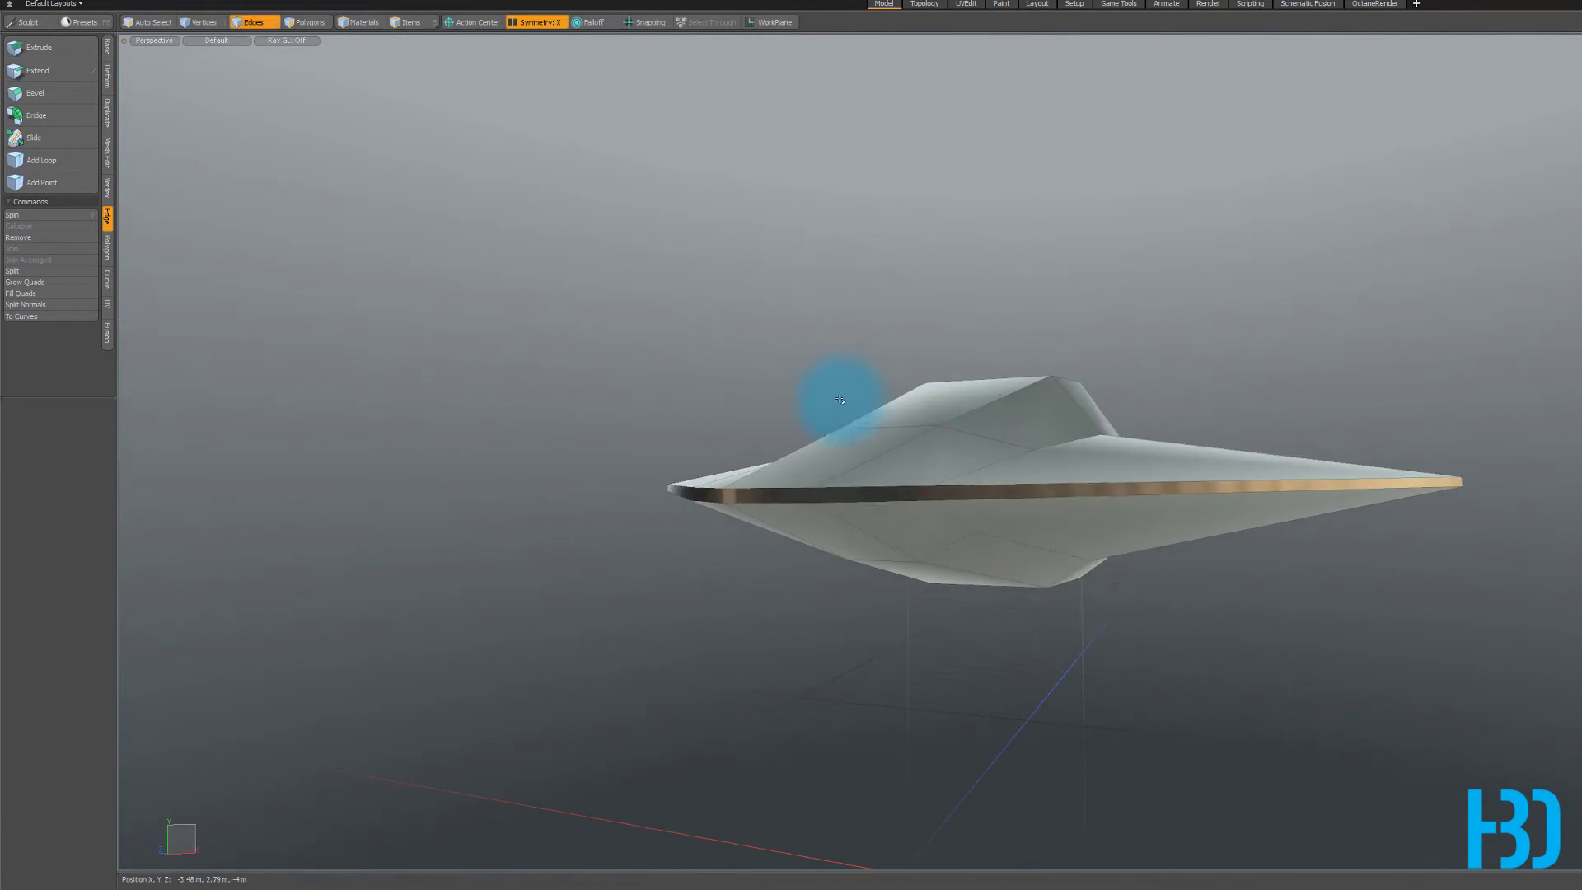
{"action": "left_click_drag", "start_coordinate": [679, 561], "coordinate": [937, 552], "text": "alt"}
{"action": "key", "text": "Tab"}
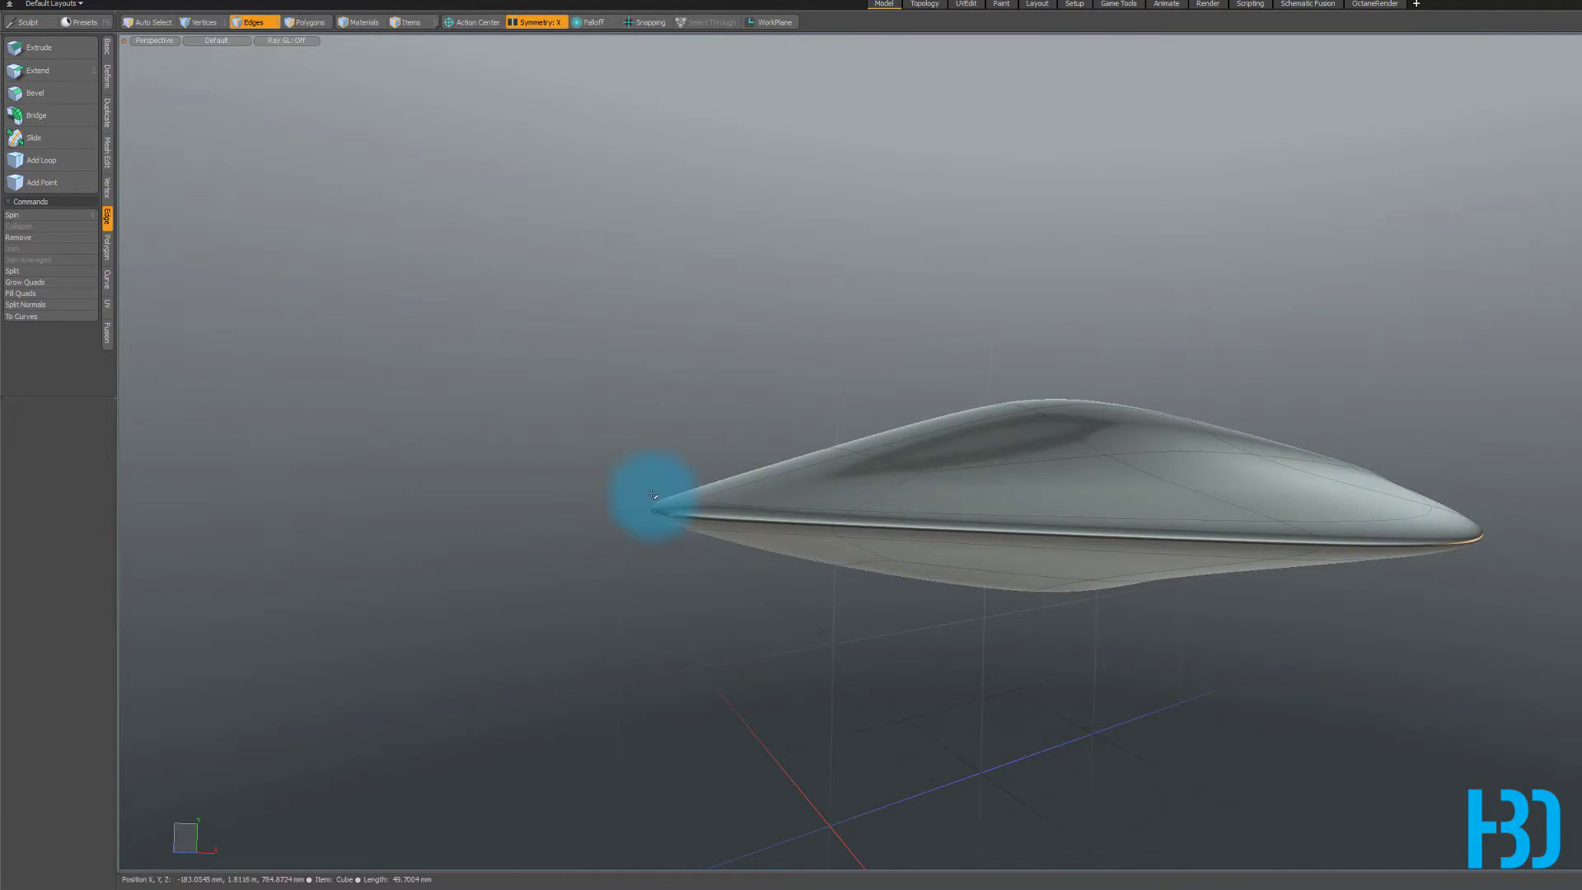
{"action": "scroll", "coordinate": [699, 554], "scroll_direction": "up", "scroll_amount": 8}
{"action": "left_click_drag", "start_coordinate": [753, 579], "coordinate": [719, 426], "text": "alt"}
{"action": "scroll", "coordinate": [720, 545], "scroll_direction": "down", "scroll_amount": 8}
{"action": "key", "text": "Tab"}
- Add an edge loop around the rim band at a distance of 10 mm from its lower edge
{"action": "scroll", "coordinate": [695, 551], "scroll_direction": "up", "scroll_amount": 2}
{"action": "key", "text": "Tab"}
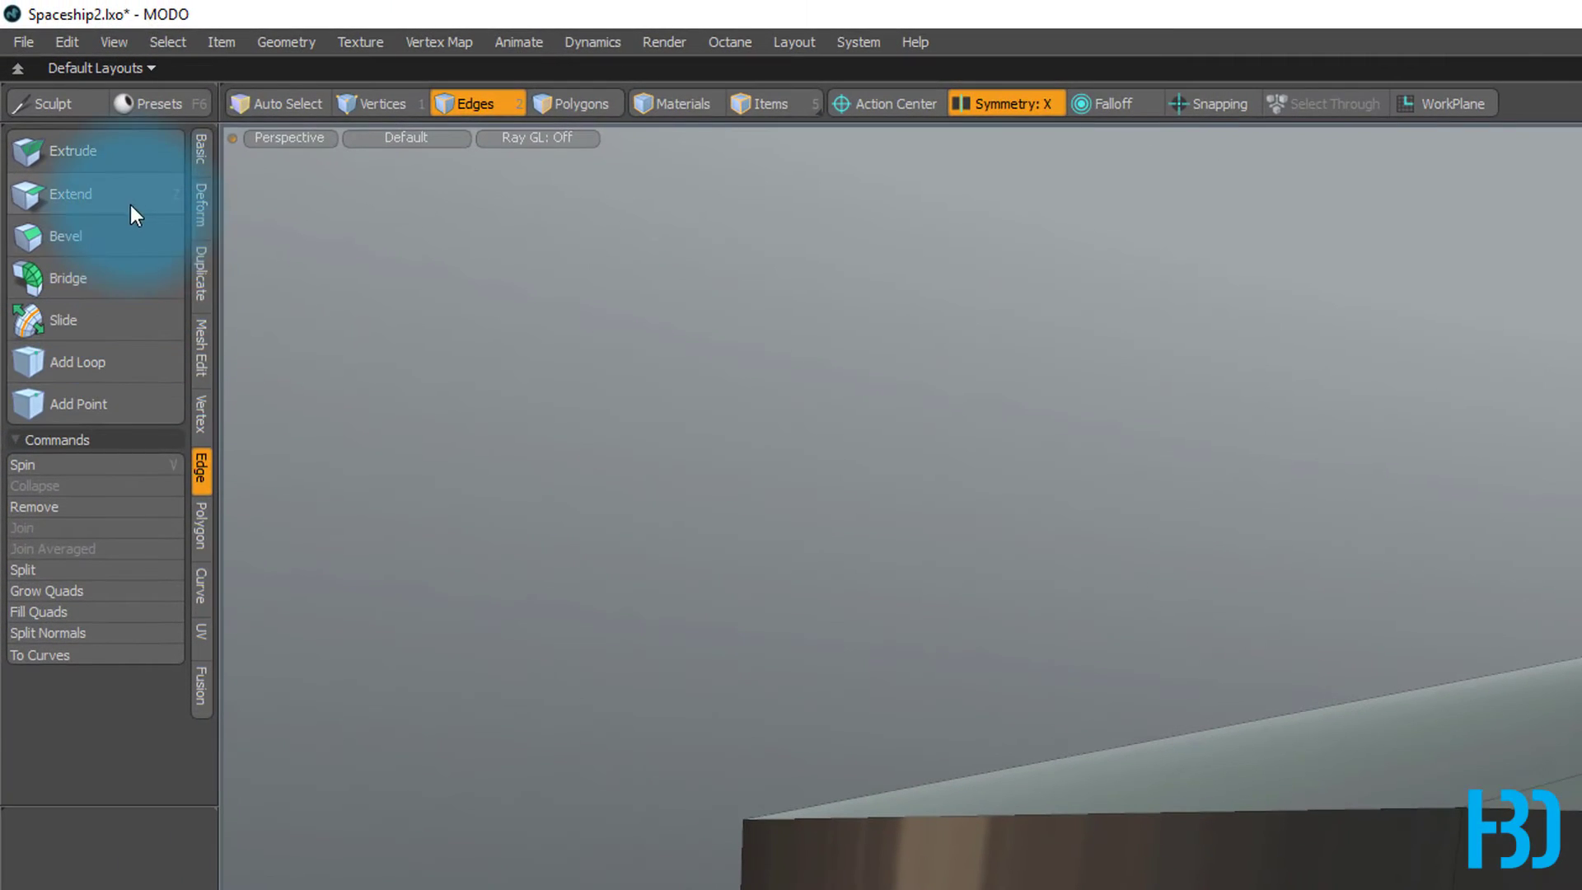
{"action": "left_click_drag", "start_coordinate": [1070, 823], "coordinate": [1070, 794]}
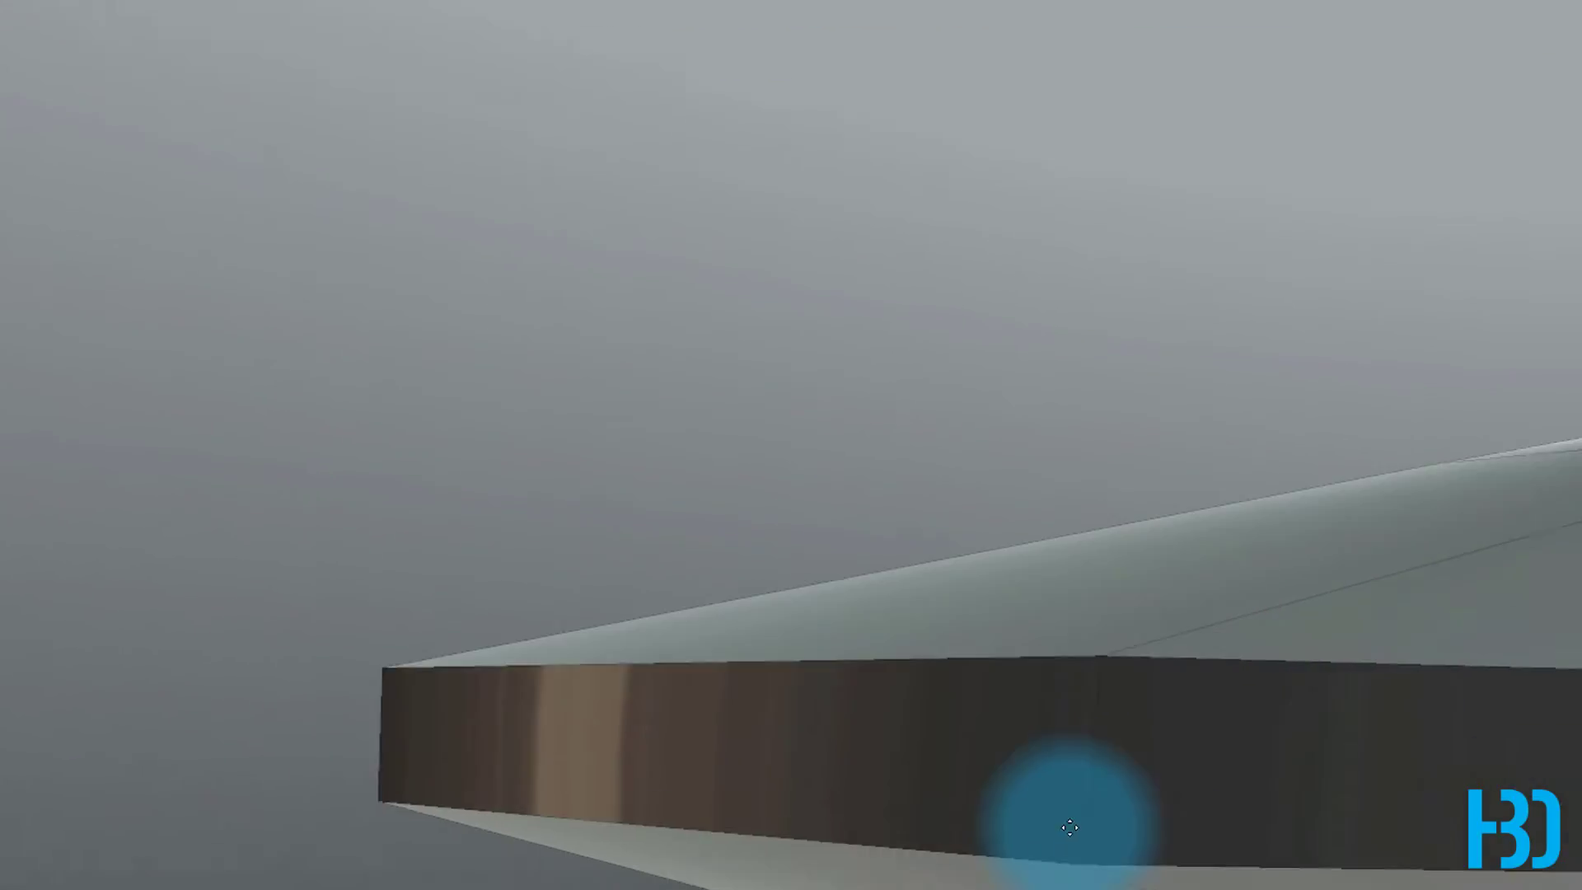
{"action": "left_click_drag", "start_coordinate": [480, 582], "coordinate": [481, 603]}
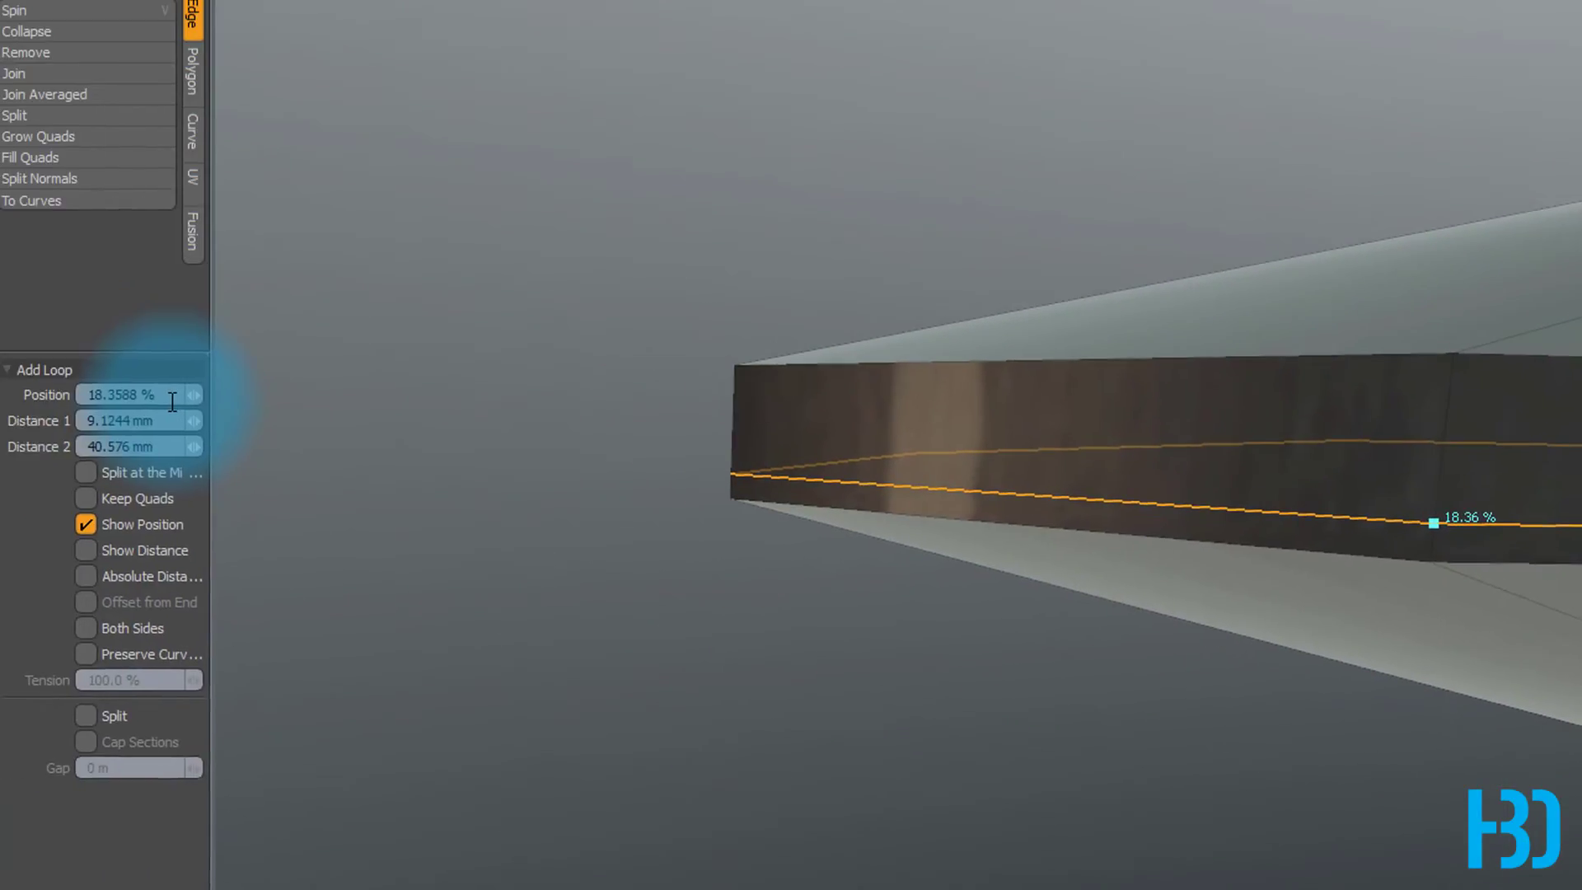
{"action": "left_click", "coordinate": [164, 395]}
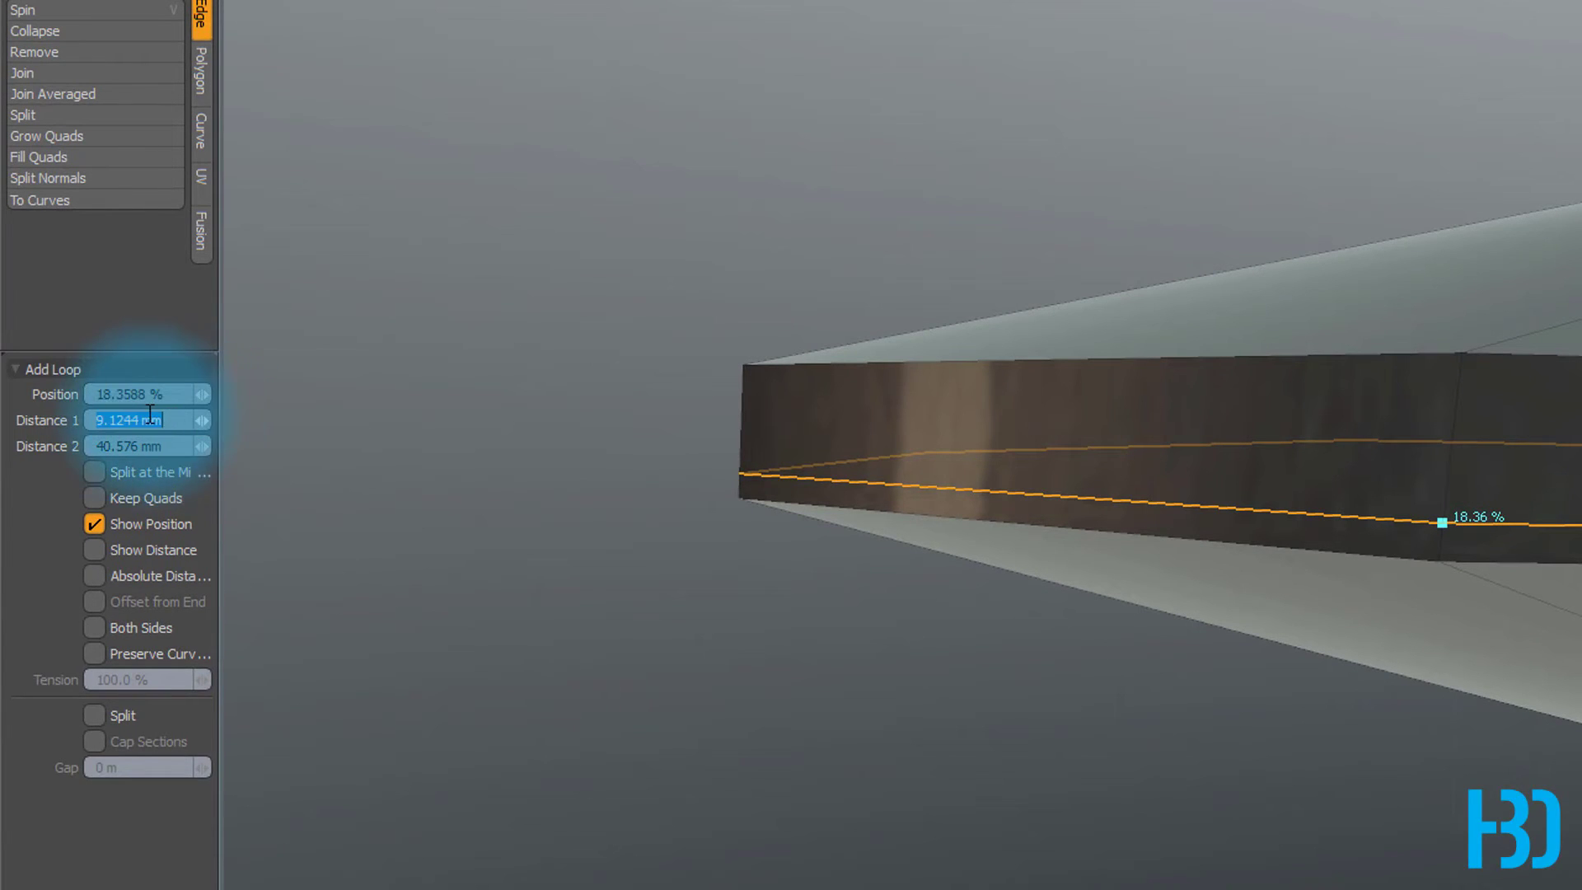
{"action": "left_click_drag", "start_coordinate": [129, 422], "coordinate": [32, 448]}
{"action": "left_click_drag", "start_coordinate": [145, 421], "coordinate": [4, 455]}
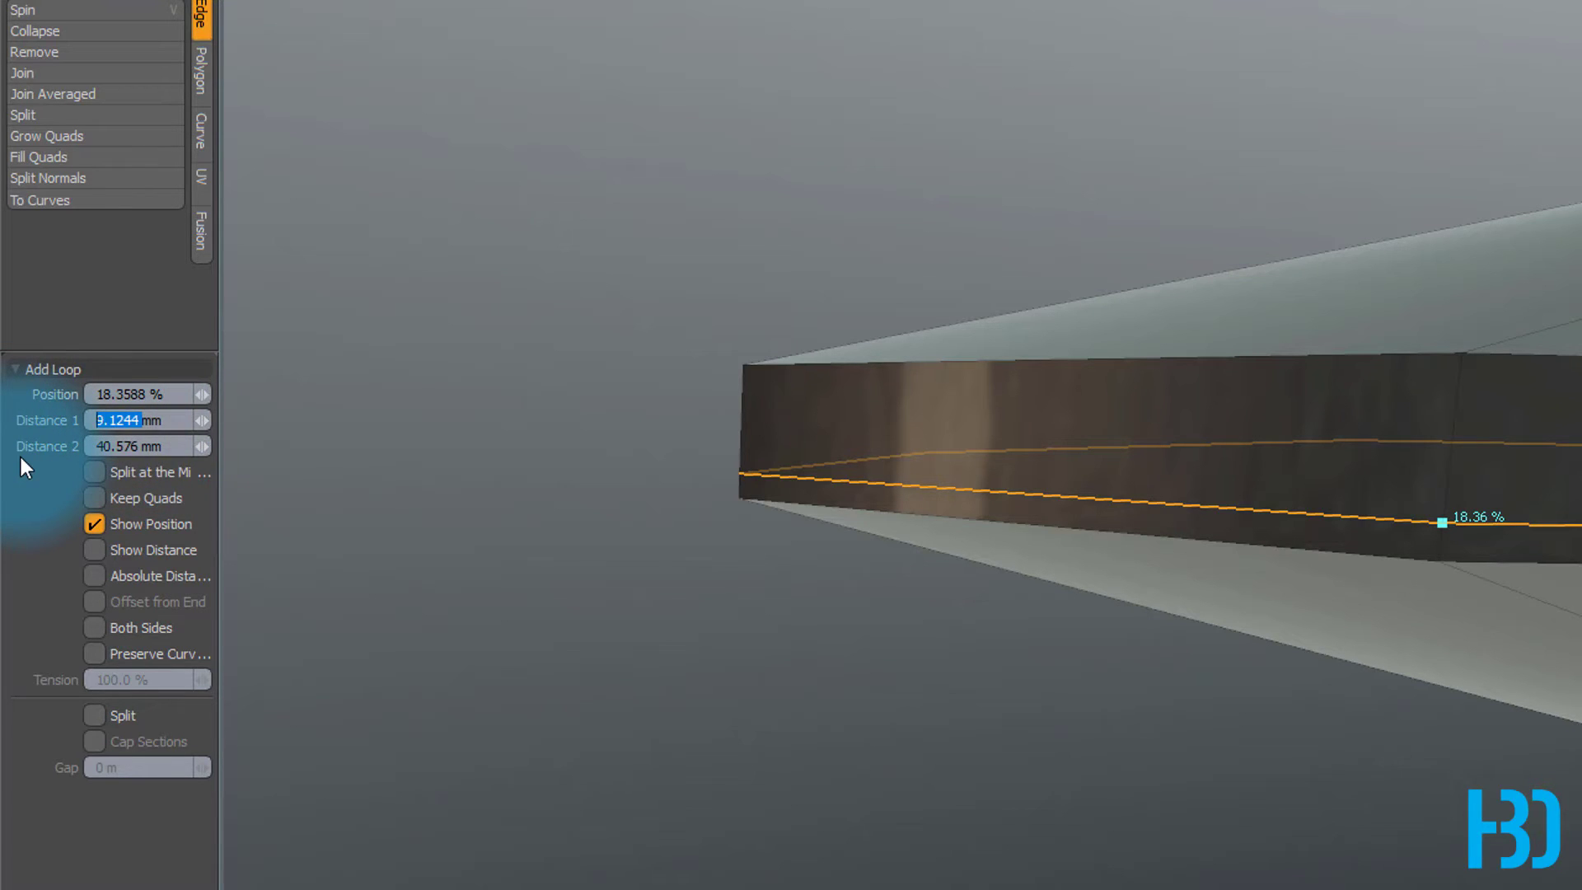
{"action": "type", "text": "10mm"}
{"action": "key", "text": "Delete"}
{"action": "key", "text": "Delete"}
{"action": "key", "text": "Return"}
{"action": "key", "text": "space"}
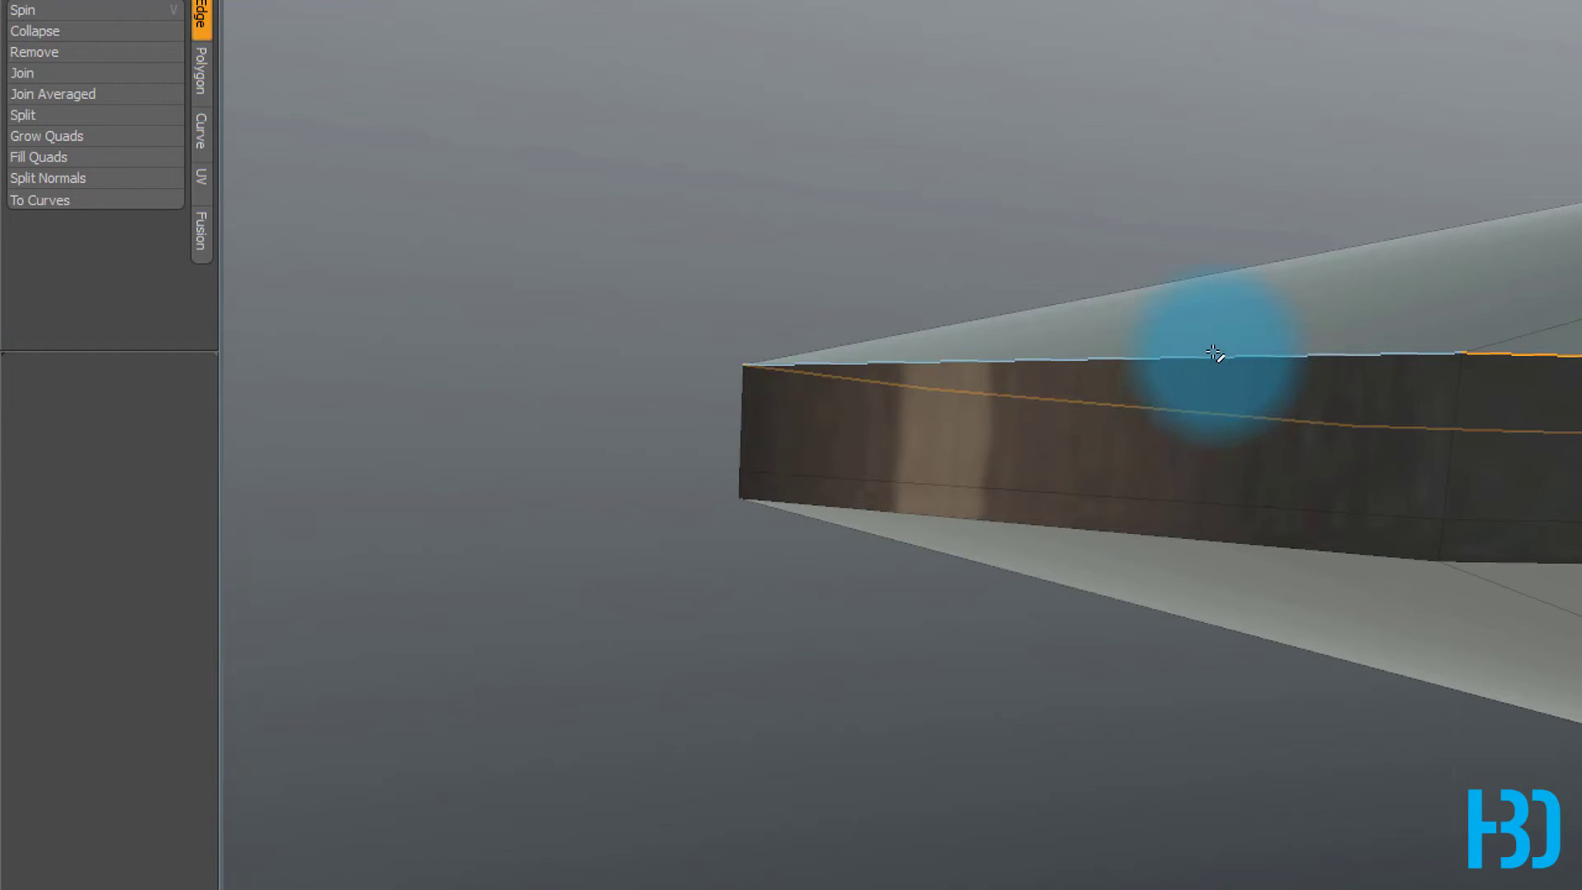
- Add a second edge loop around the rim band at a distance of 10 mm from its upper edge
{"action": "key", "text": "alt+c"}
{"action": "left_click", "coordinate": [1457, 383]}
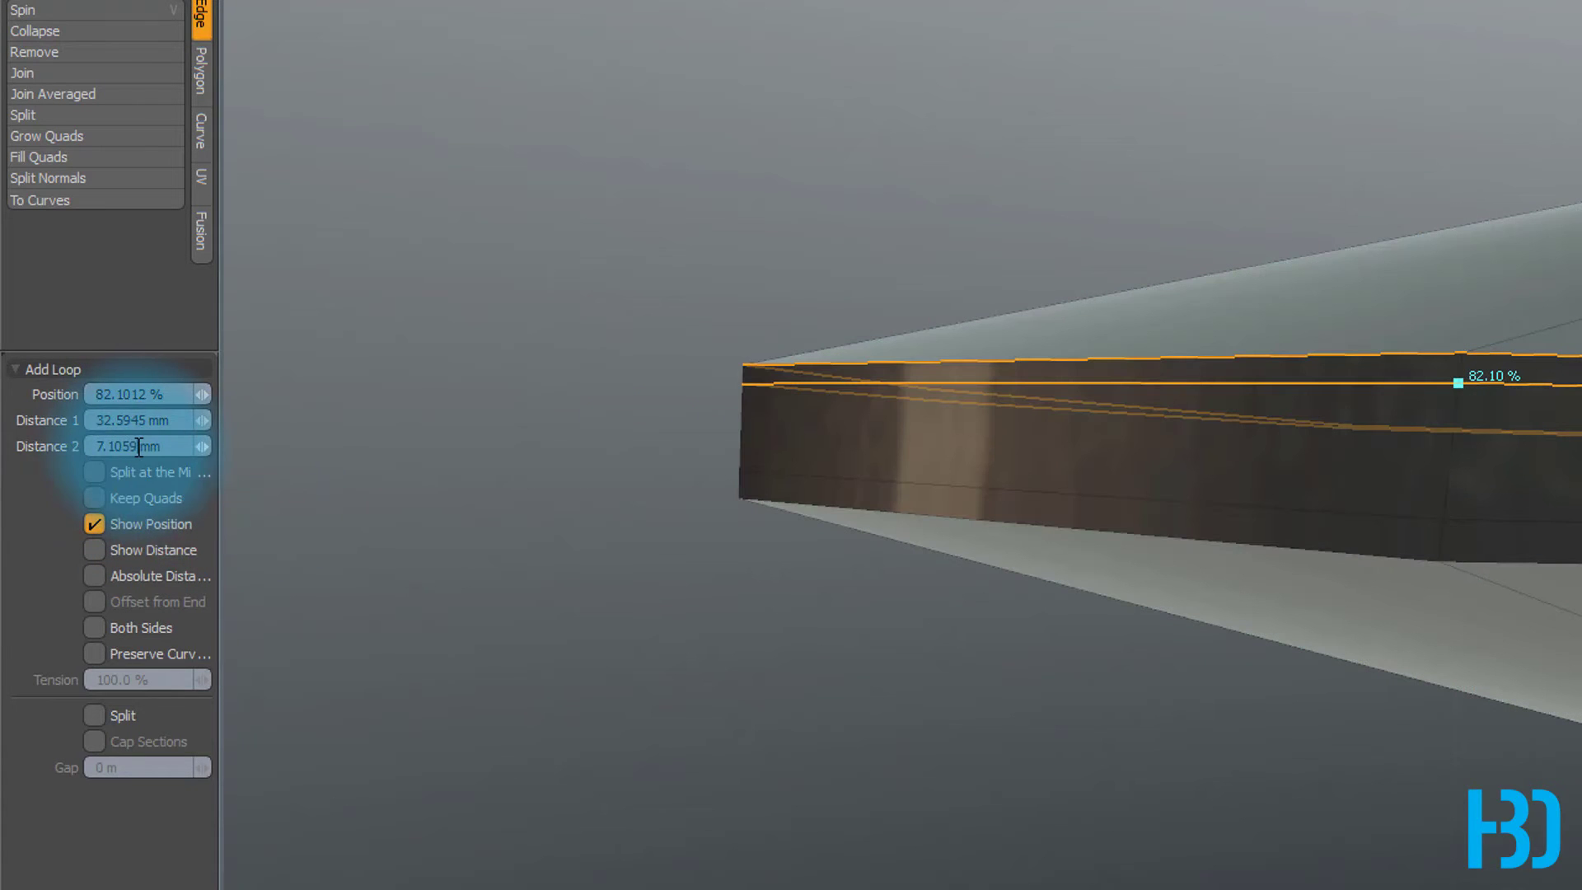
{"action": "type", "text": "10mm"}
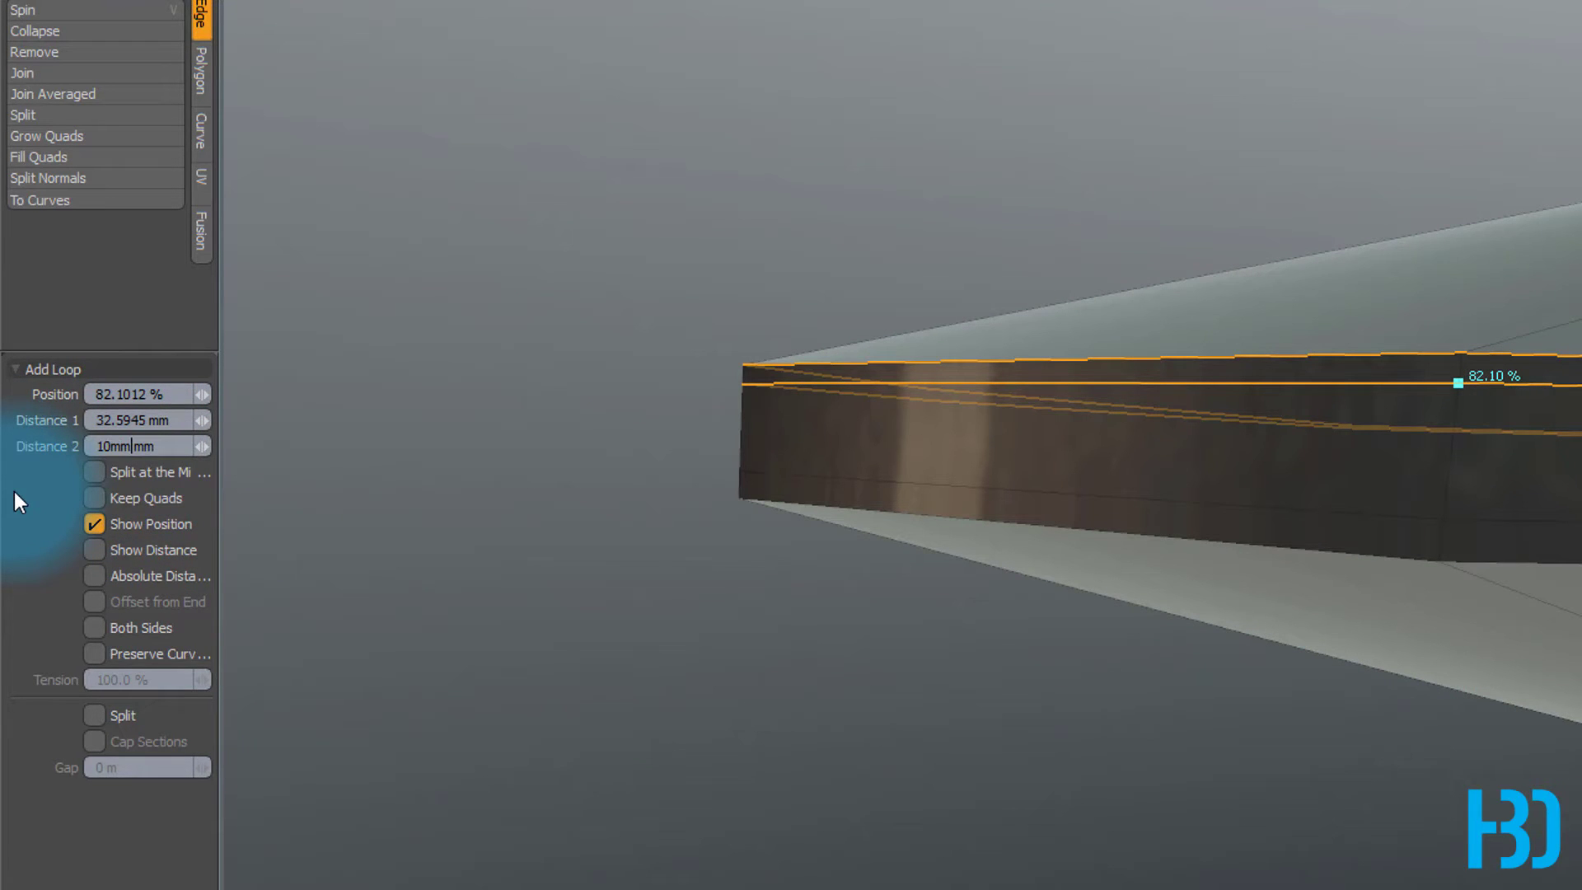
{"action": "key", "text": "BackSpace"}
{"action": "key", "text": "BackSpace"}
{"action": "key", "text": "BackSpace"}
{"action": "type", "text": "0"}
{"action": "key", "text": "Return"}
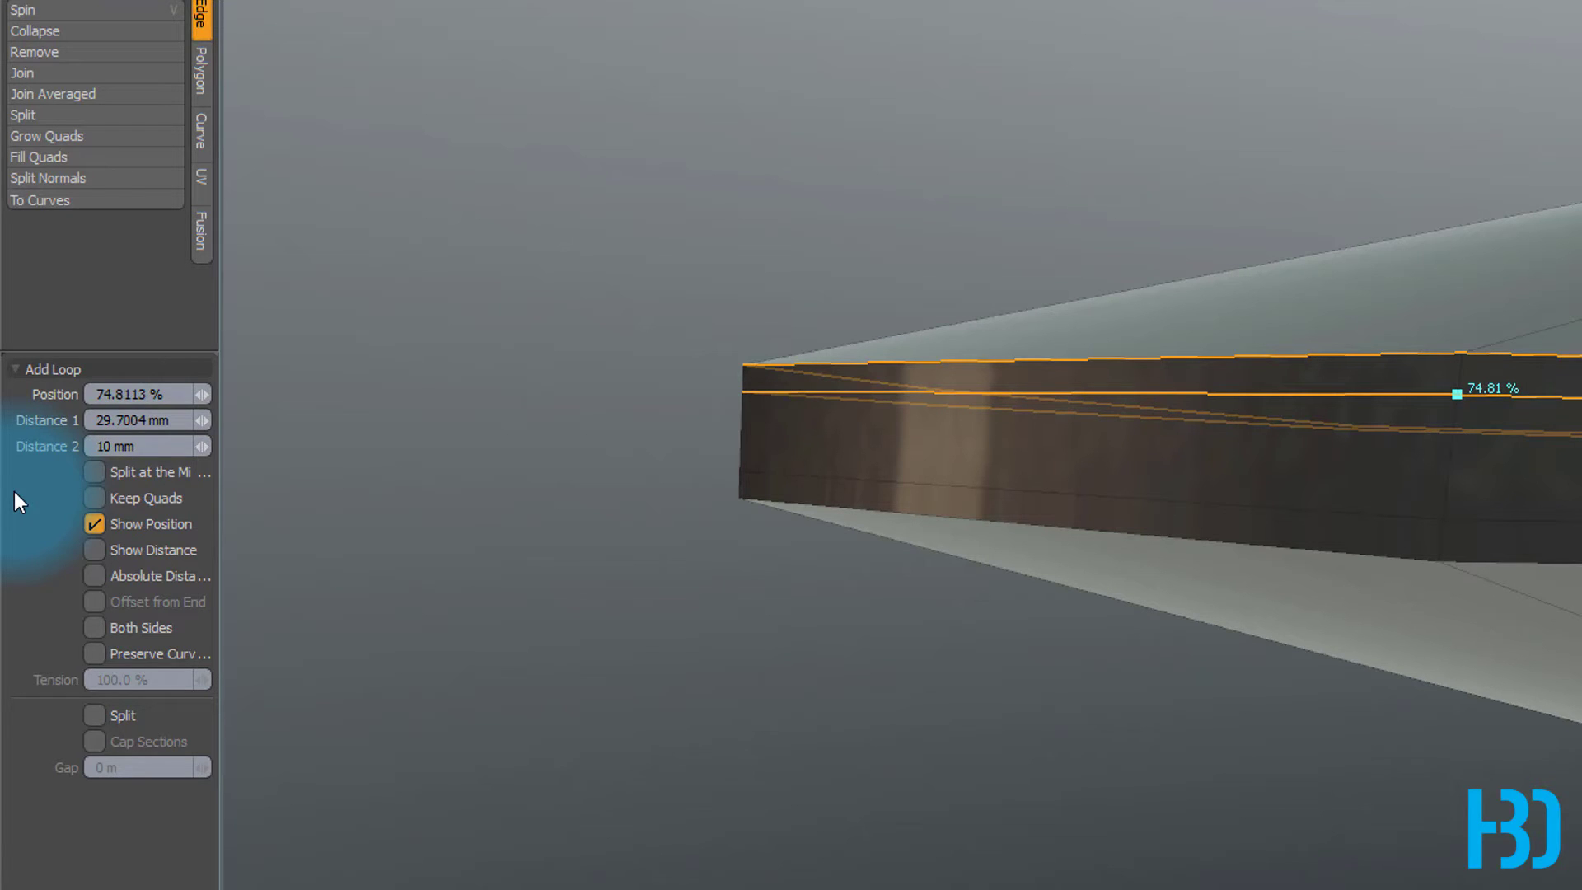
{"action": "key", "text": "space"}
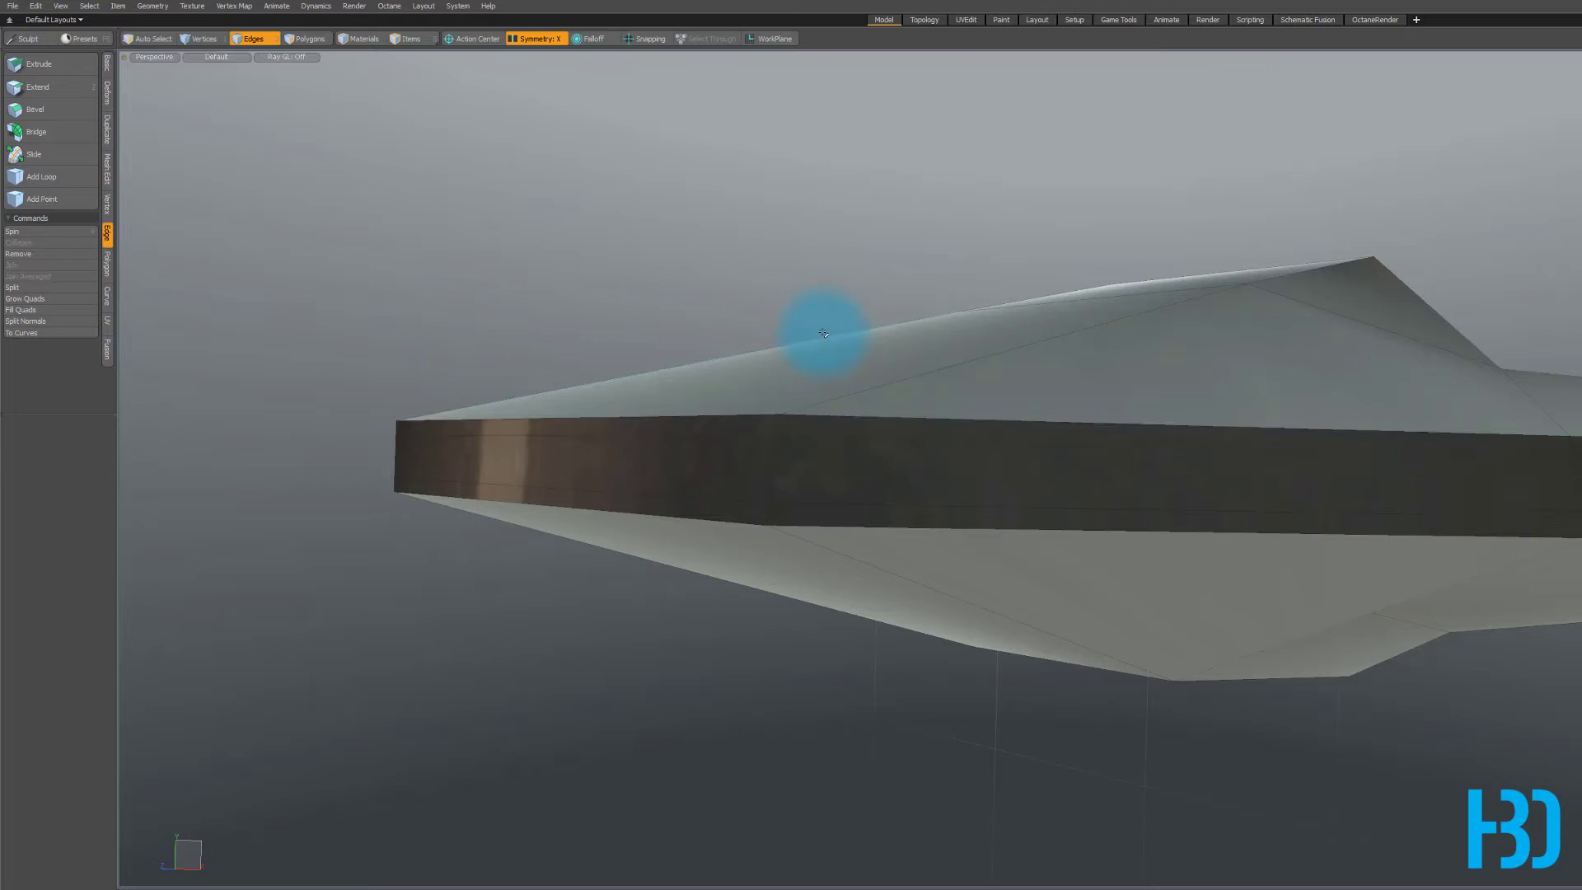
- In the Top view, move the front wingtip vertex outward and shift the rear one by -145 mm in X and 250 mm in Z
{"action": "key", "text": "Tab"}
{"action": "scroll", "coordinate": [826, 321], "scroll_direction": "down", "scroll_amount": 3}
{"action": "left_click_drag", "start_coordinate": [752, 291], "coordinate": [1088, 573], "text": "alt"}
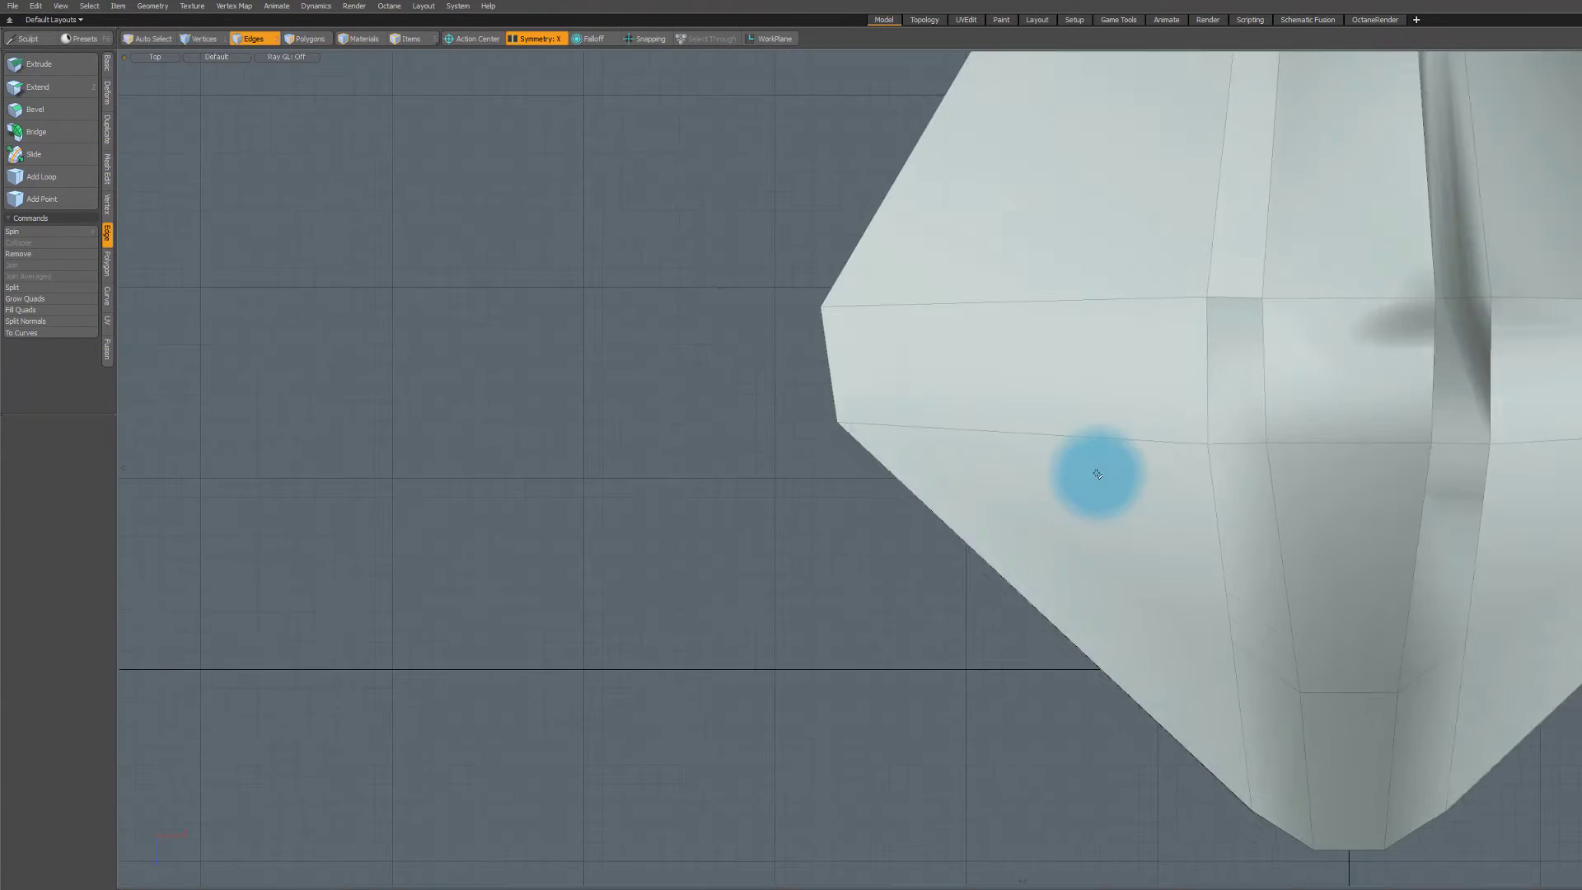
{"action": "left_click_drag", "start_coordinate": [1098, 469], "coordinate": [1001, 562], "text": "ctrl+alt"}
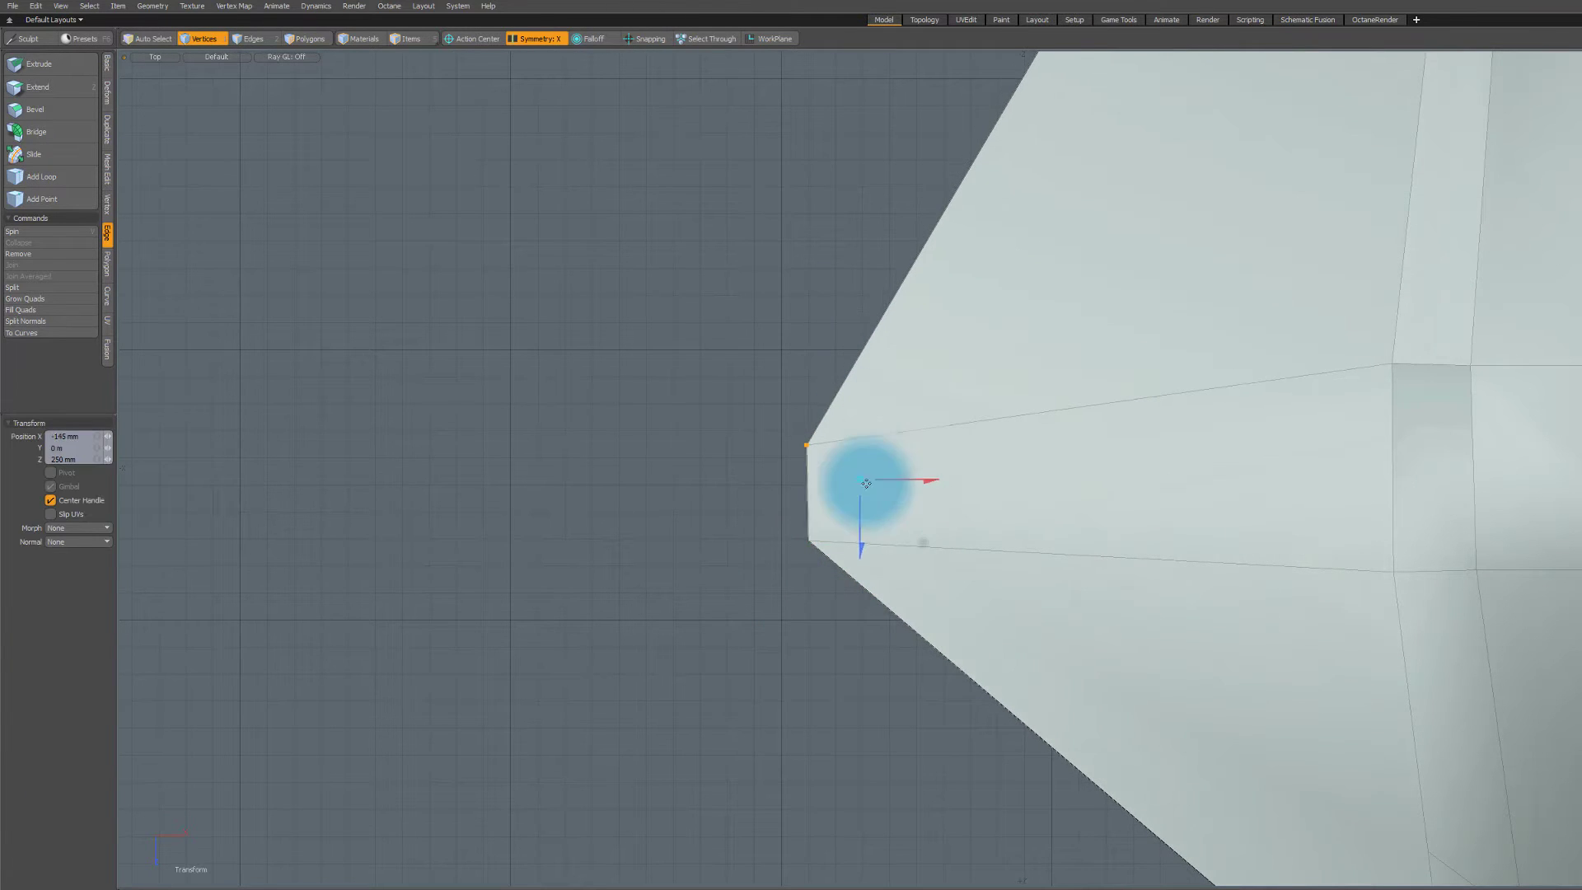
{"action": "left_click_drag", "start_coordinate": [869, 626], "coordinate": [726, 214], "text": "ctrl+alt"}
- Examine the hull's reshaped wingtips, rim and central ridge in perspective, both smoothed and as a cage
{"action": "key", "text": "Tab"}
{"action": "key", "text": "Tab"}
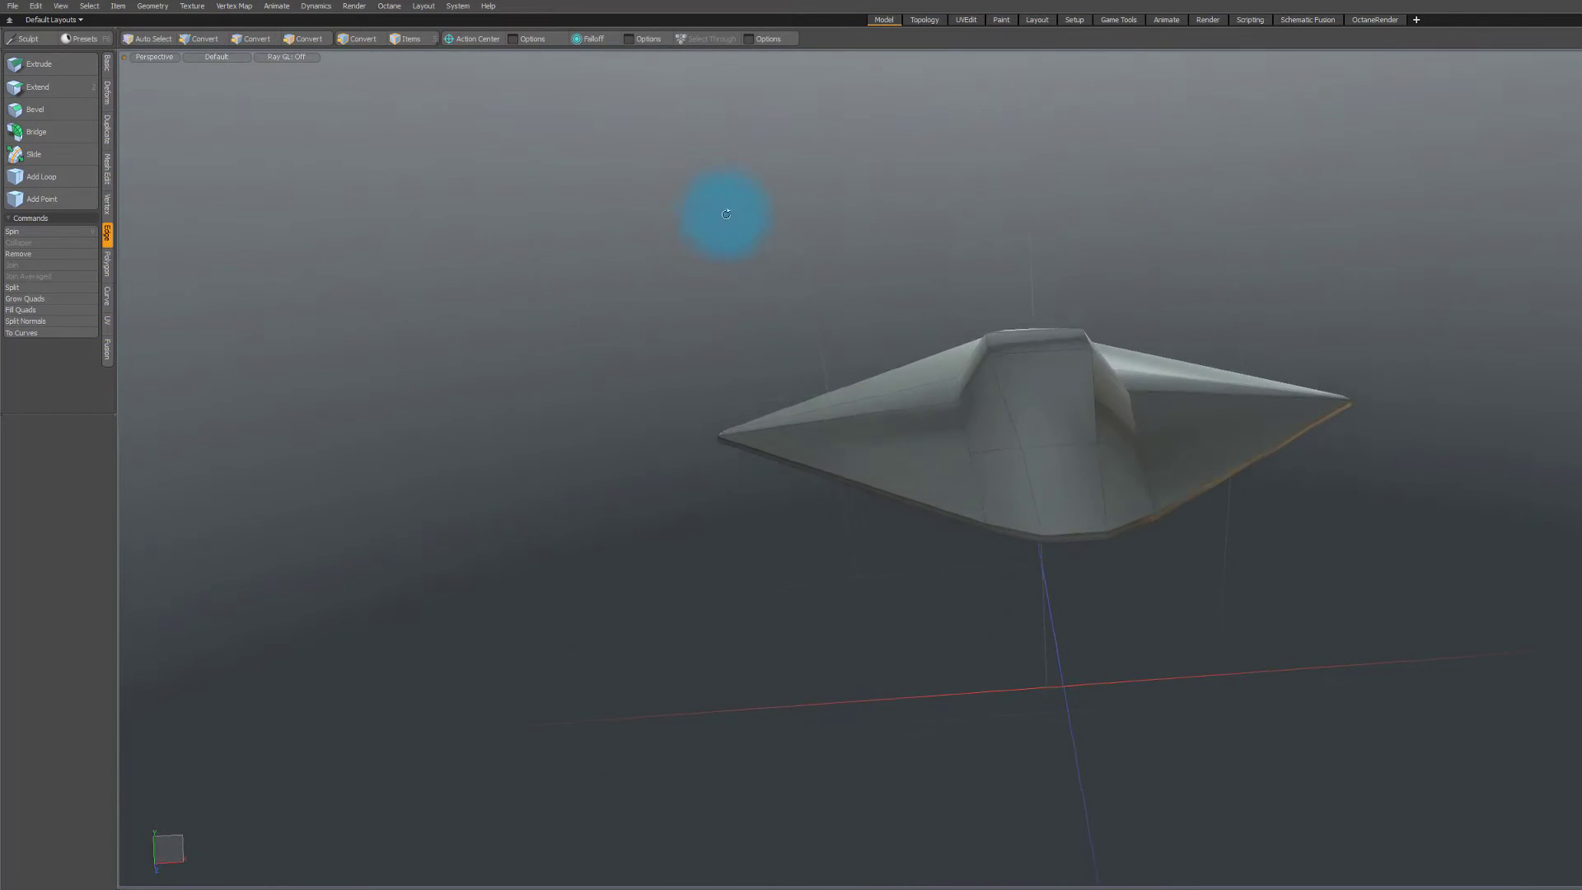
{"action": "left_click_drag", "start_coordinate": [873, 120], "coordinate": [849, 394], "text": "alt"}
{"action": "middle_click_drag", "start_coordinate": [827, 224], "coordinate": [845, 126]}
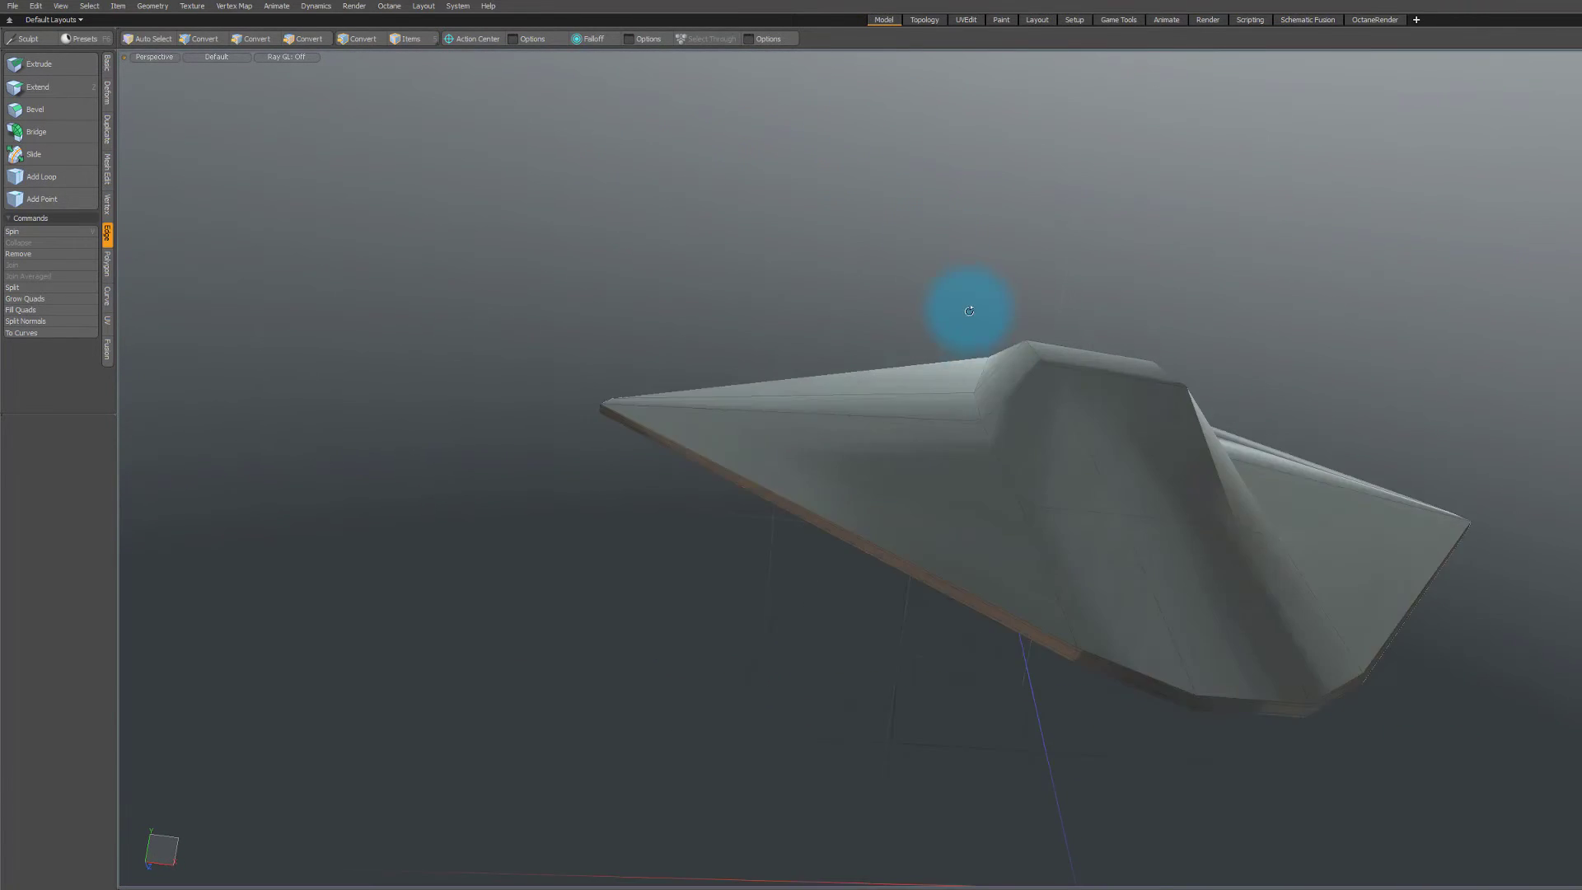
{"action": "middle_click_drag", "start_coordinate": [969, 311], "coordinate": [1067, 299]}
{"action": "middle_click_drag", "start_coordinate": [1138, 258], "coordinate": [1068, 367]}
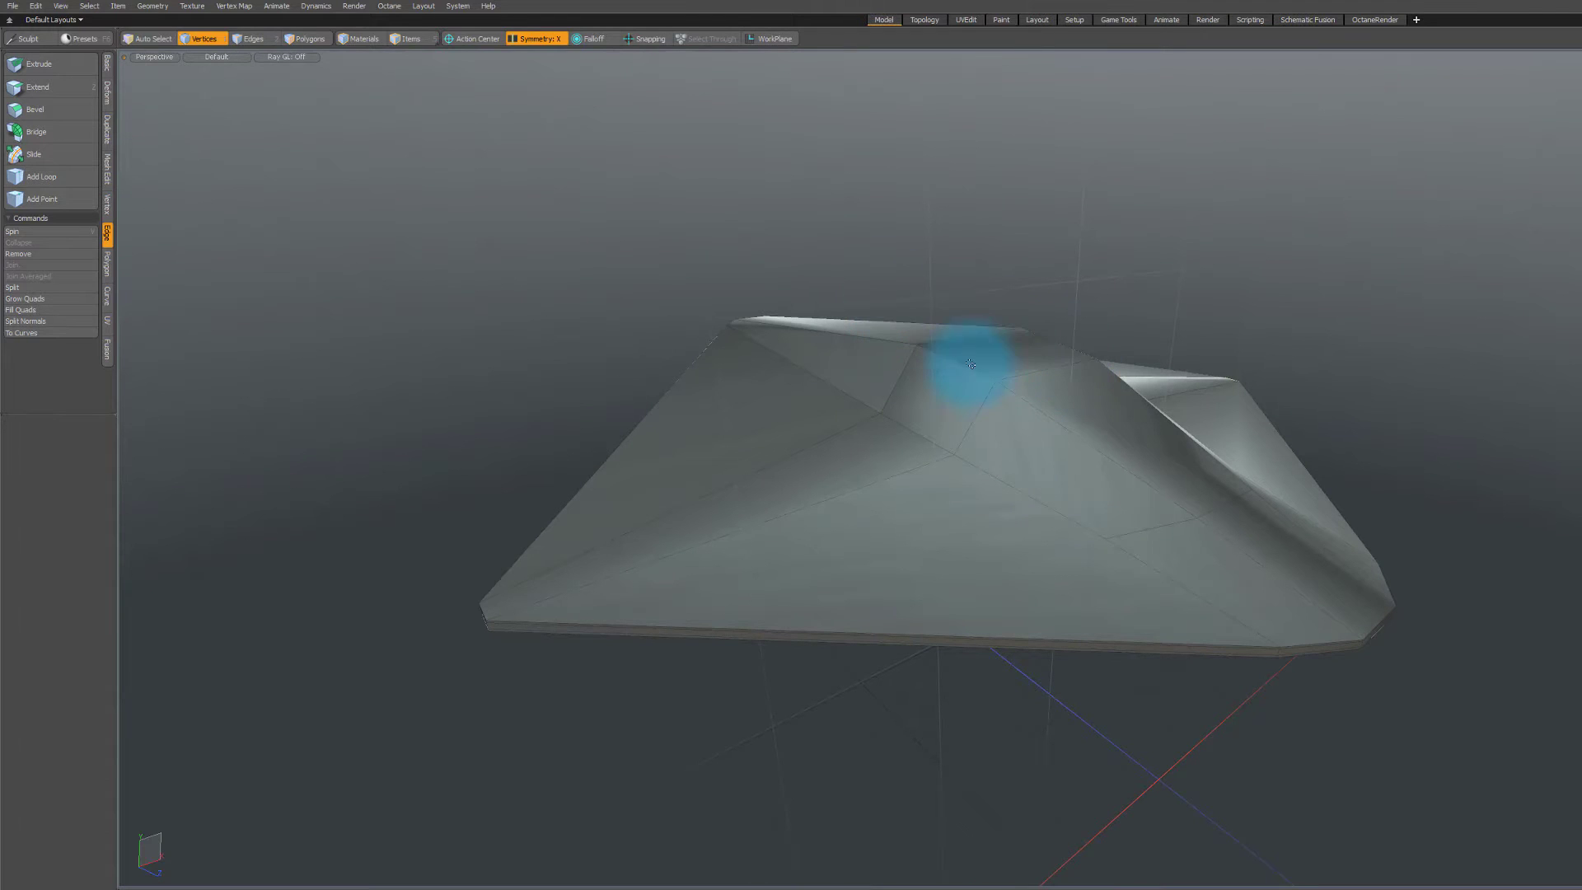
{"action": "middle_click_drag", "start_coordinate": [1187, 486], "coordinate": [951, 485]}
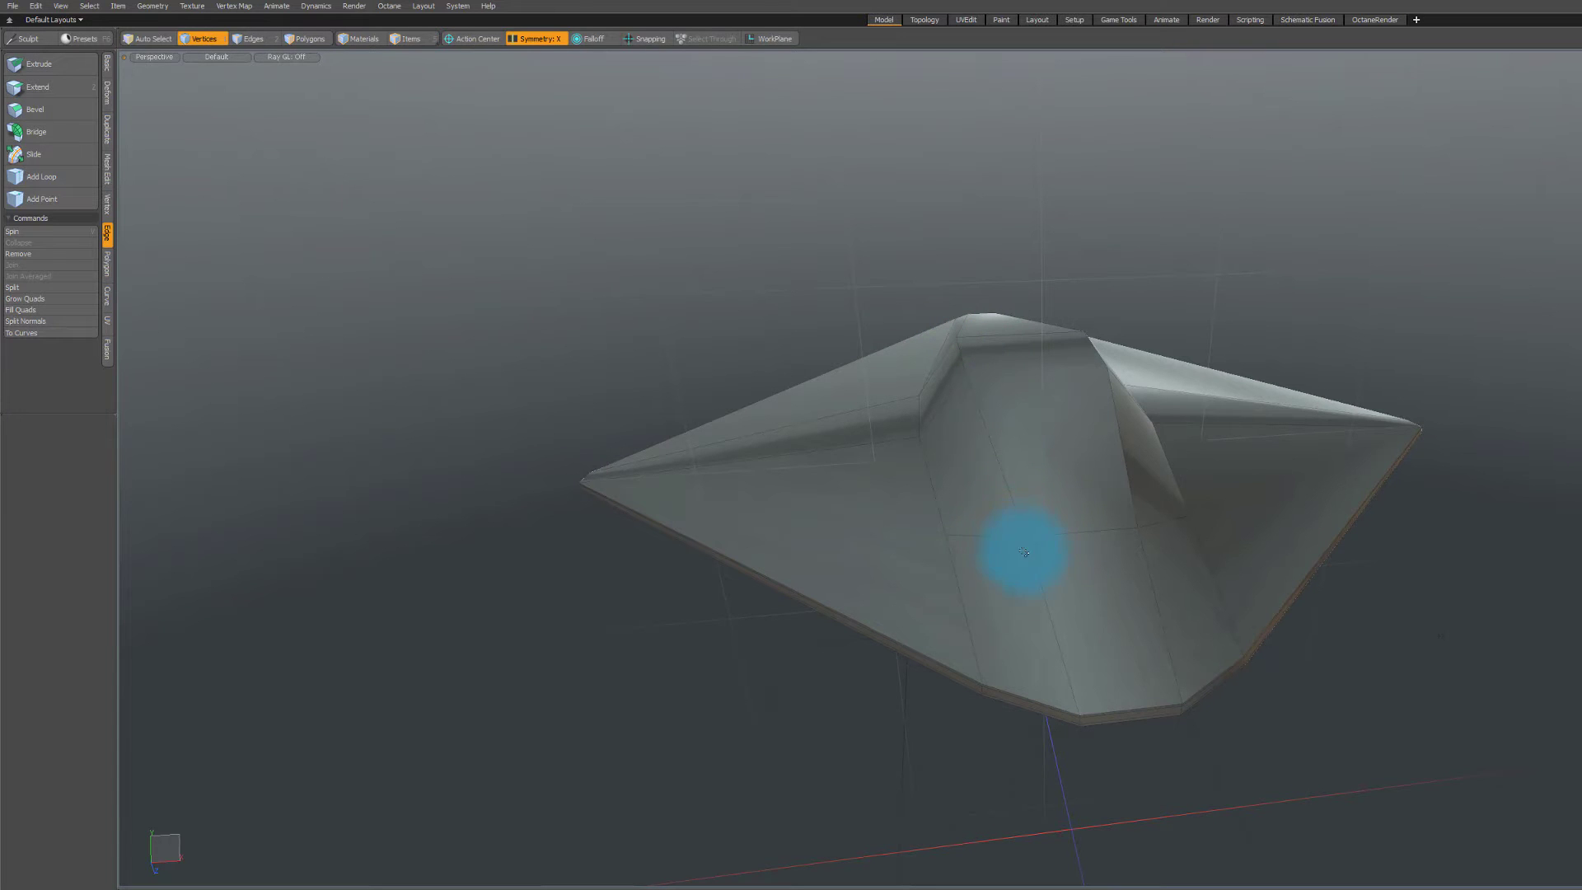
{"action": "middle_click_drag", "start_coordinate": [1023, 551], "coordinate": [1001, 421]}
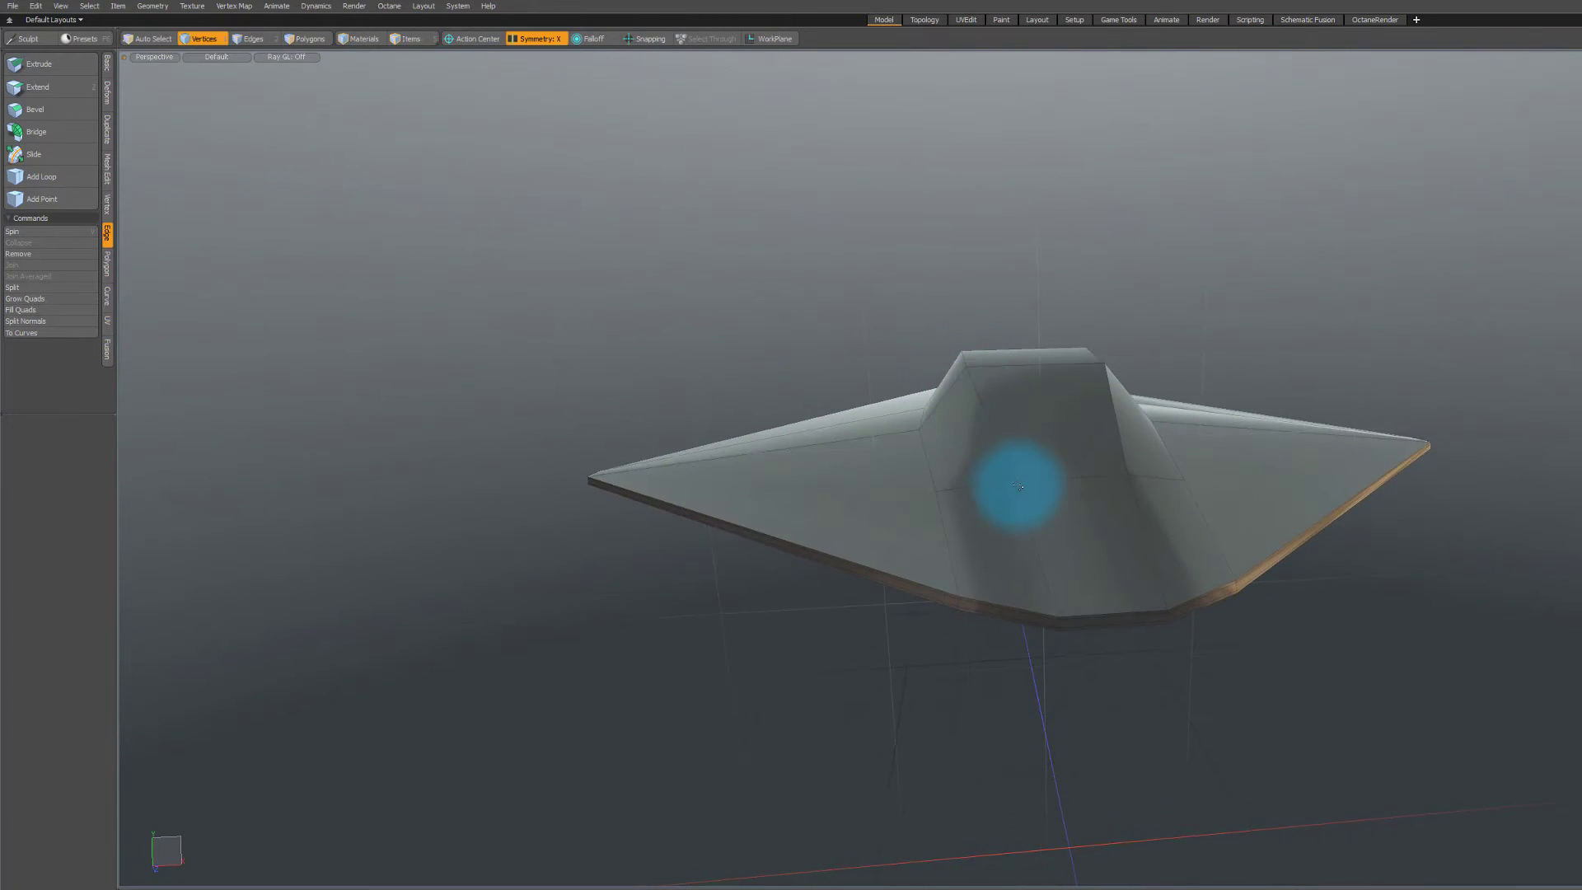
{"action": "middle_click_drag", "start_coordinate": [1014, 475], "coordinate": [1007, 468]}
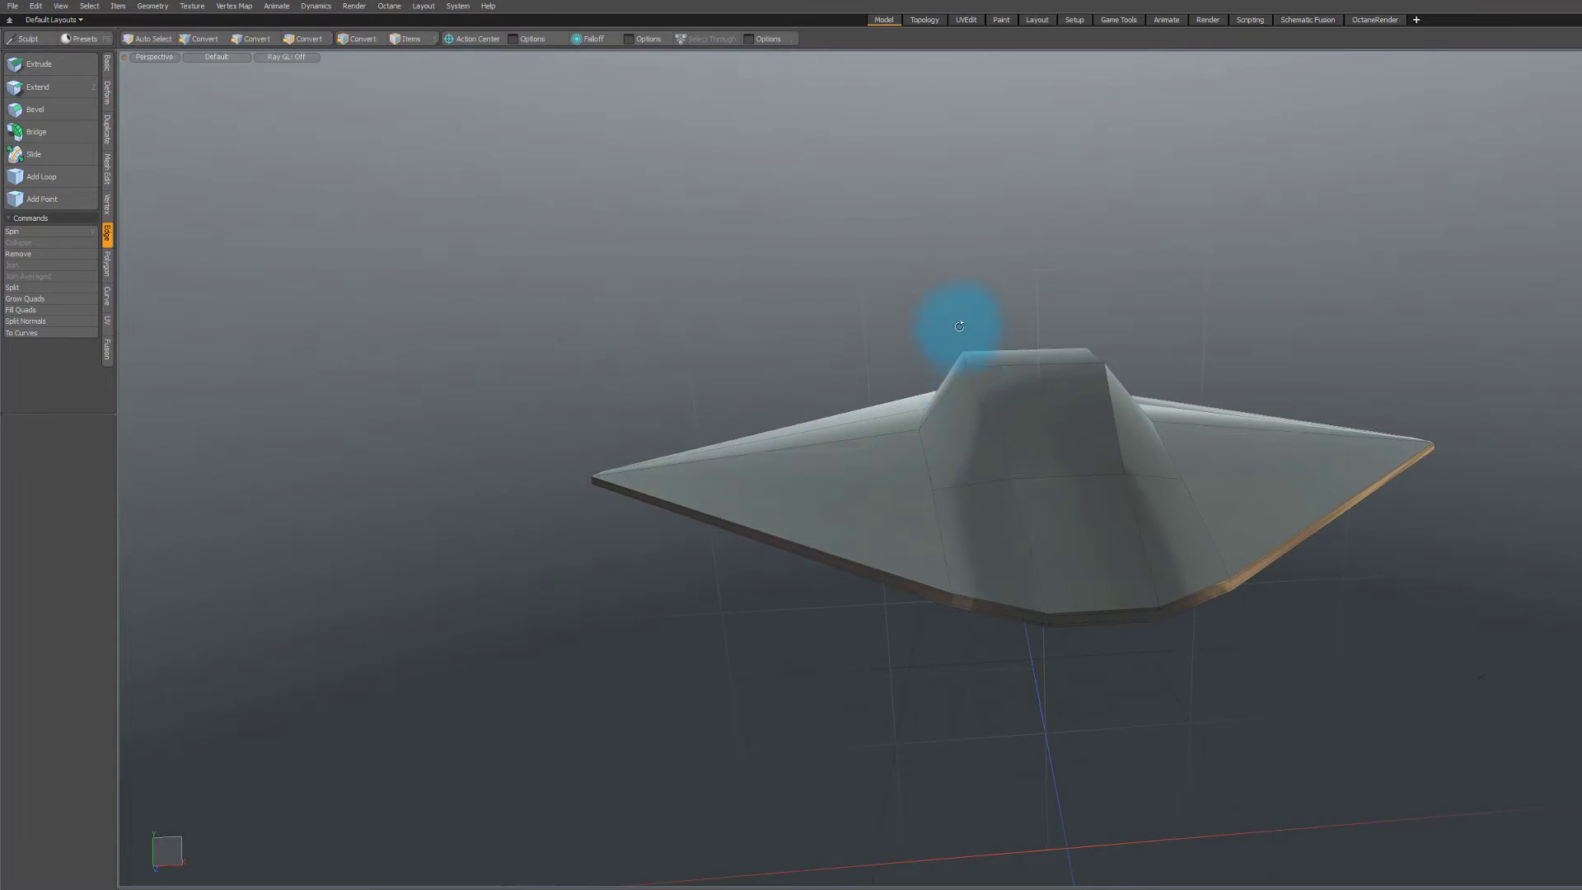
{"action": "middle_click_drag", "start_coordinate": [959, 327], "coordinate": [1002, 345]}
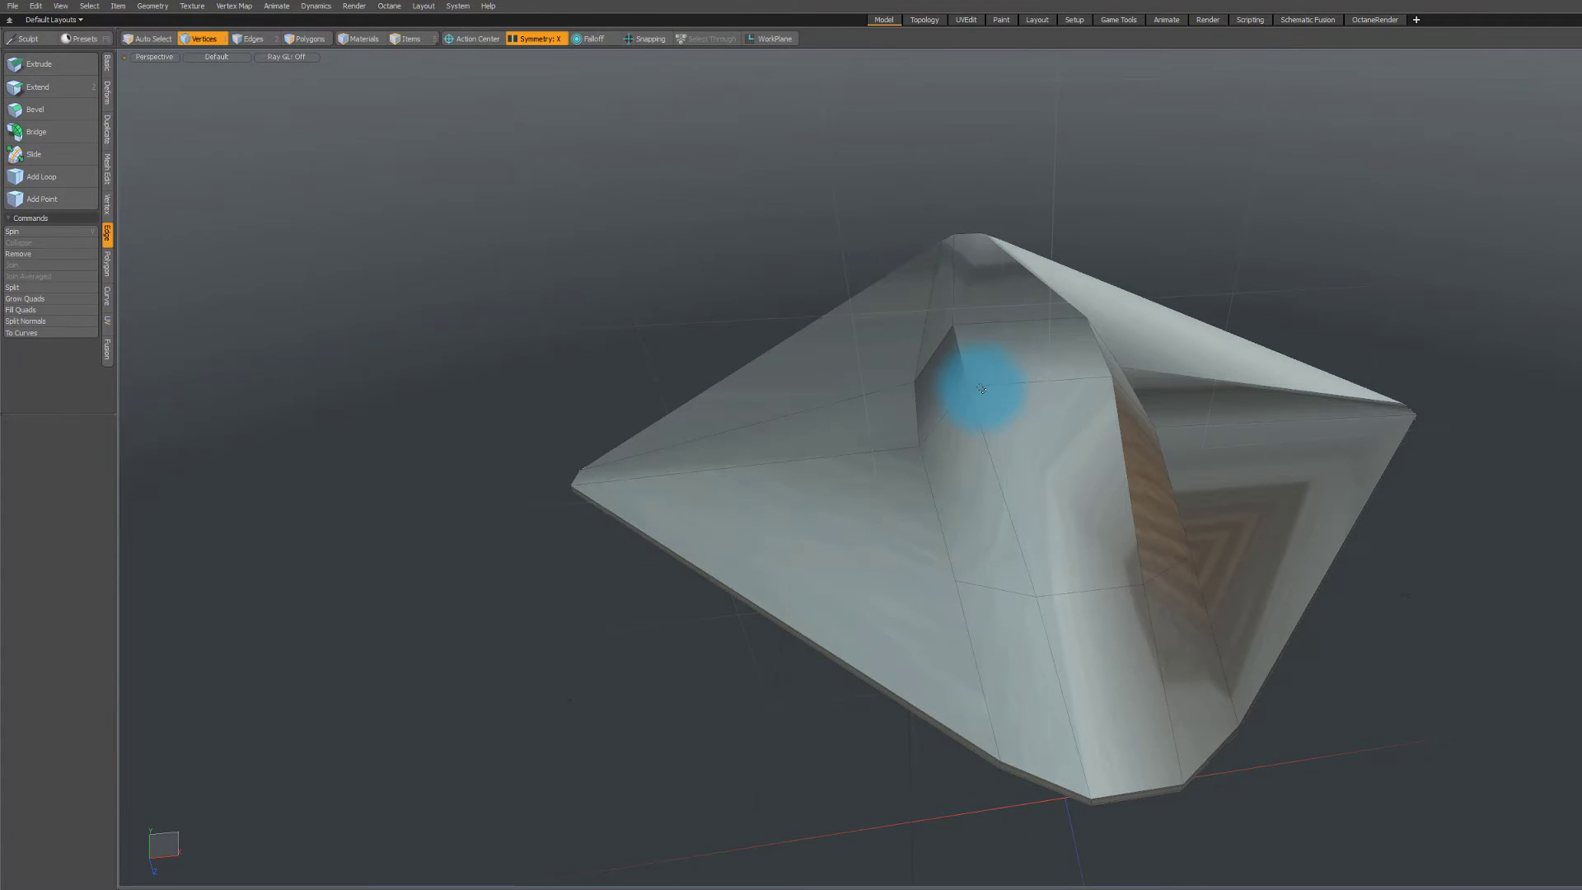
- Examine the hull from above and from the side, comparing the subdivided form with the cage
{"action": "left_click_drag", "start_coordinate": [1070, 626], "coordinate": [1046, 739], "text": "alt"}
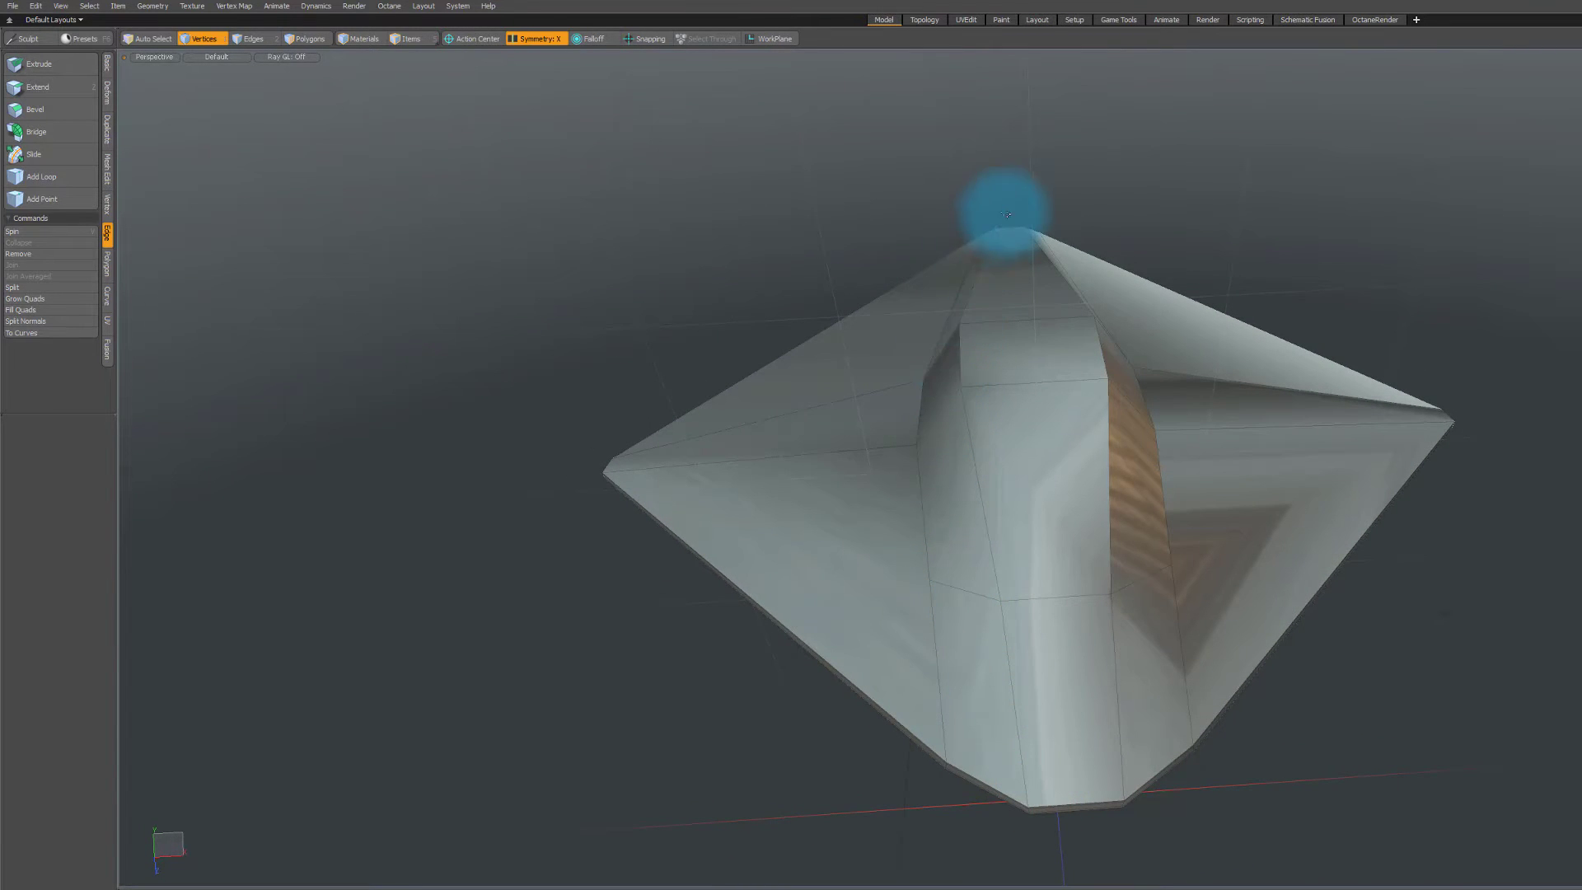
{"action": "left_click_drag", "start_coordinate": [1019, 718], "coordinate": [1008, 691], "text": "alt"}
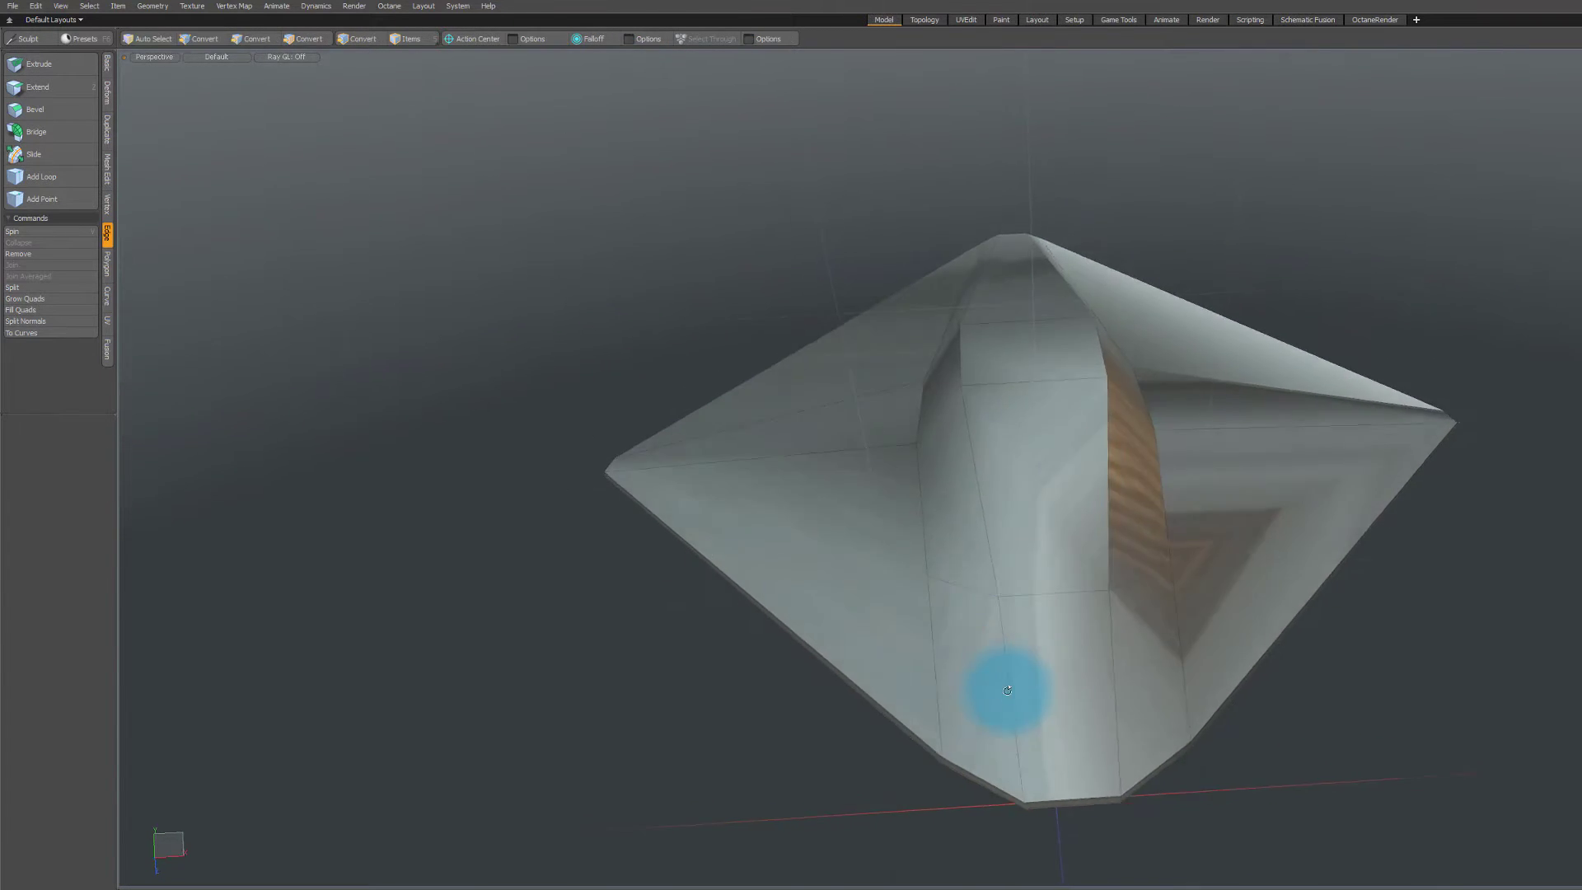
{"action": "left_click_drag", "start_coordinate": [911, 542], "coordinate": [1118, 289], "text": "alt"}
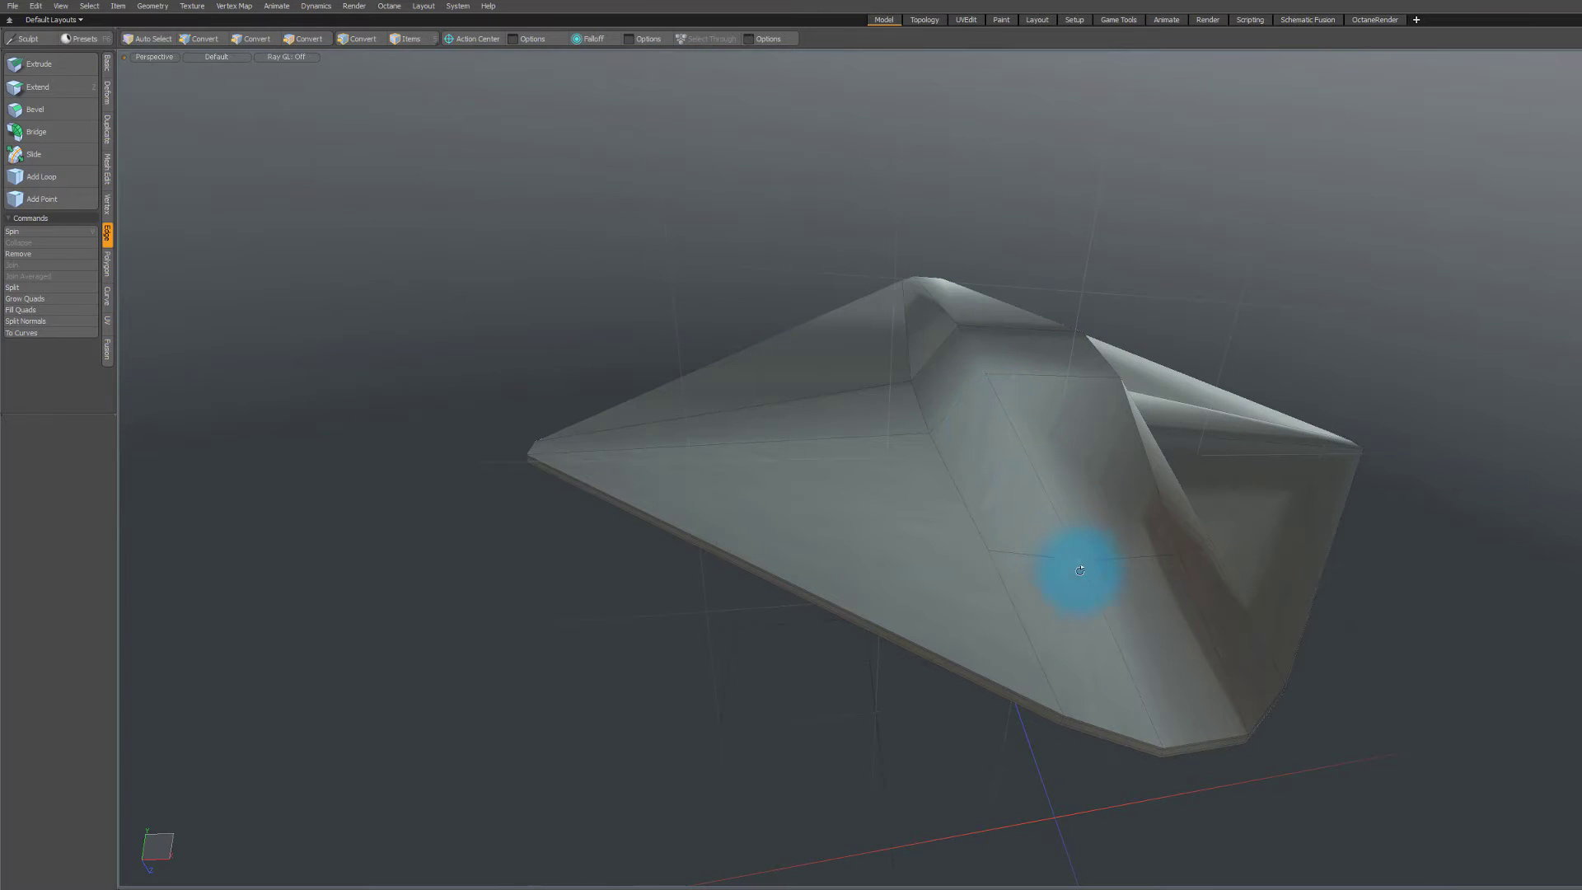
{"action": "left_click_drag", "start_coordinate": [956, 290], "coordinate": [872, 233], "text": "alt"}
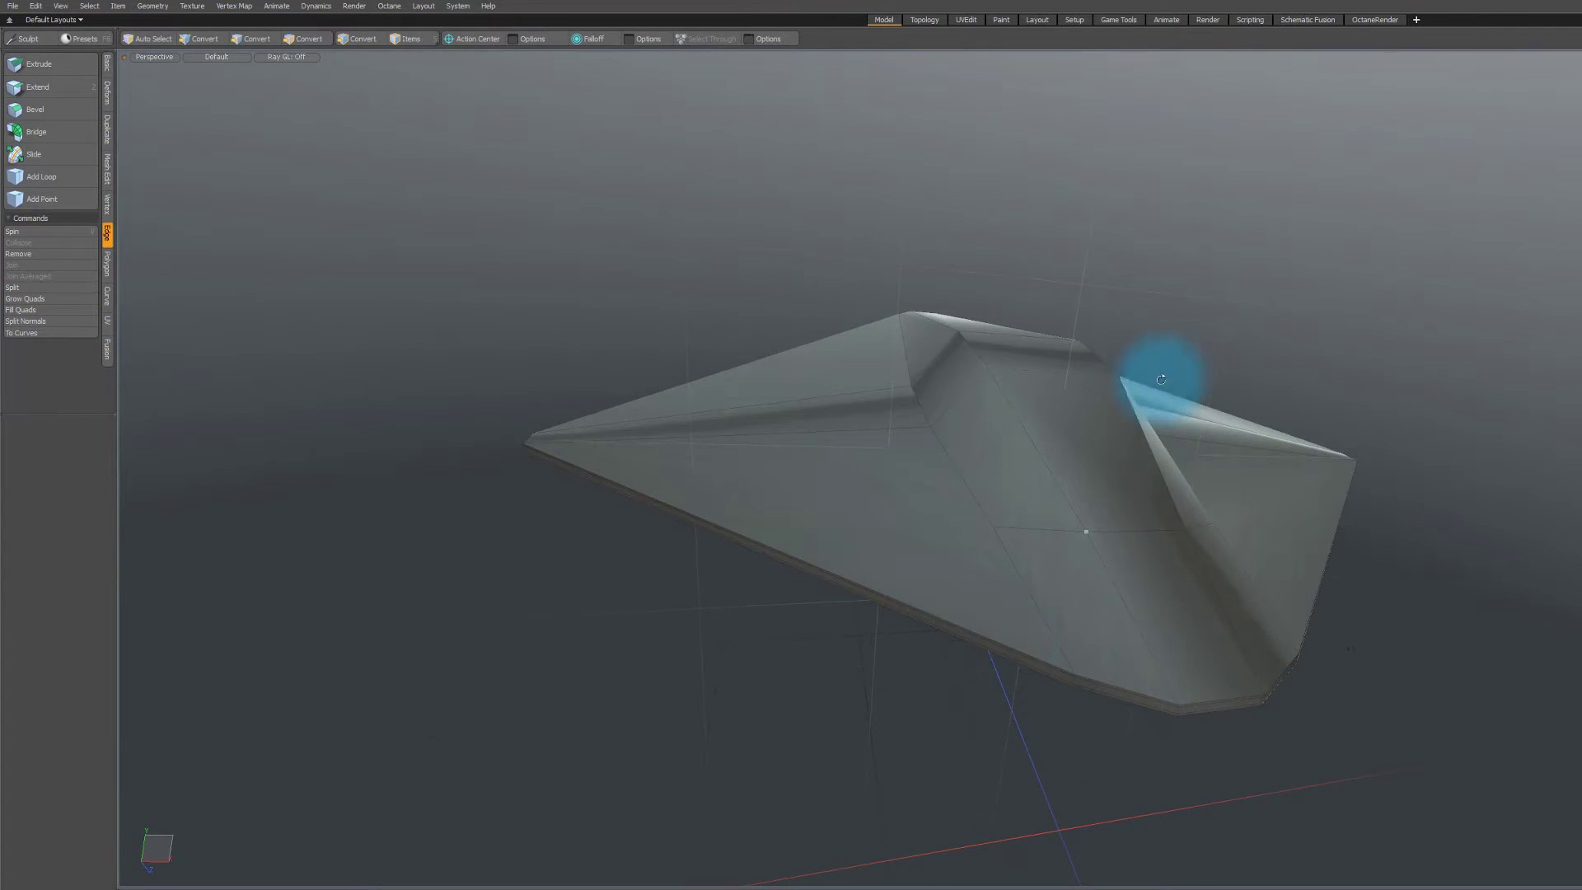
{"action": "left_click_drag", "start_coordinate": [1161, 380], "coordinate": [419, 98], "text": "alt"}
{"action": "key", "text": "Tab"}
{"action": "key", "text": "Tab"}
{"action": "left_click_drag", "start_coordinate": [617, 162], "coordinate": [558, 117], "text": "alt"}
{"action": "left_click_drag", "start_coordinate": [669, 146], "coordinate": [933, 471], "text": "alt"}
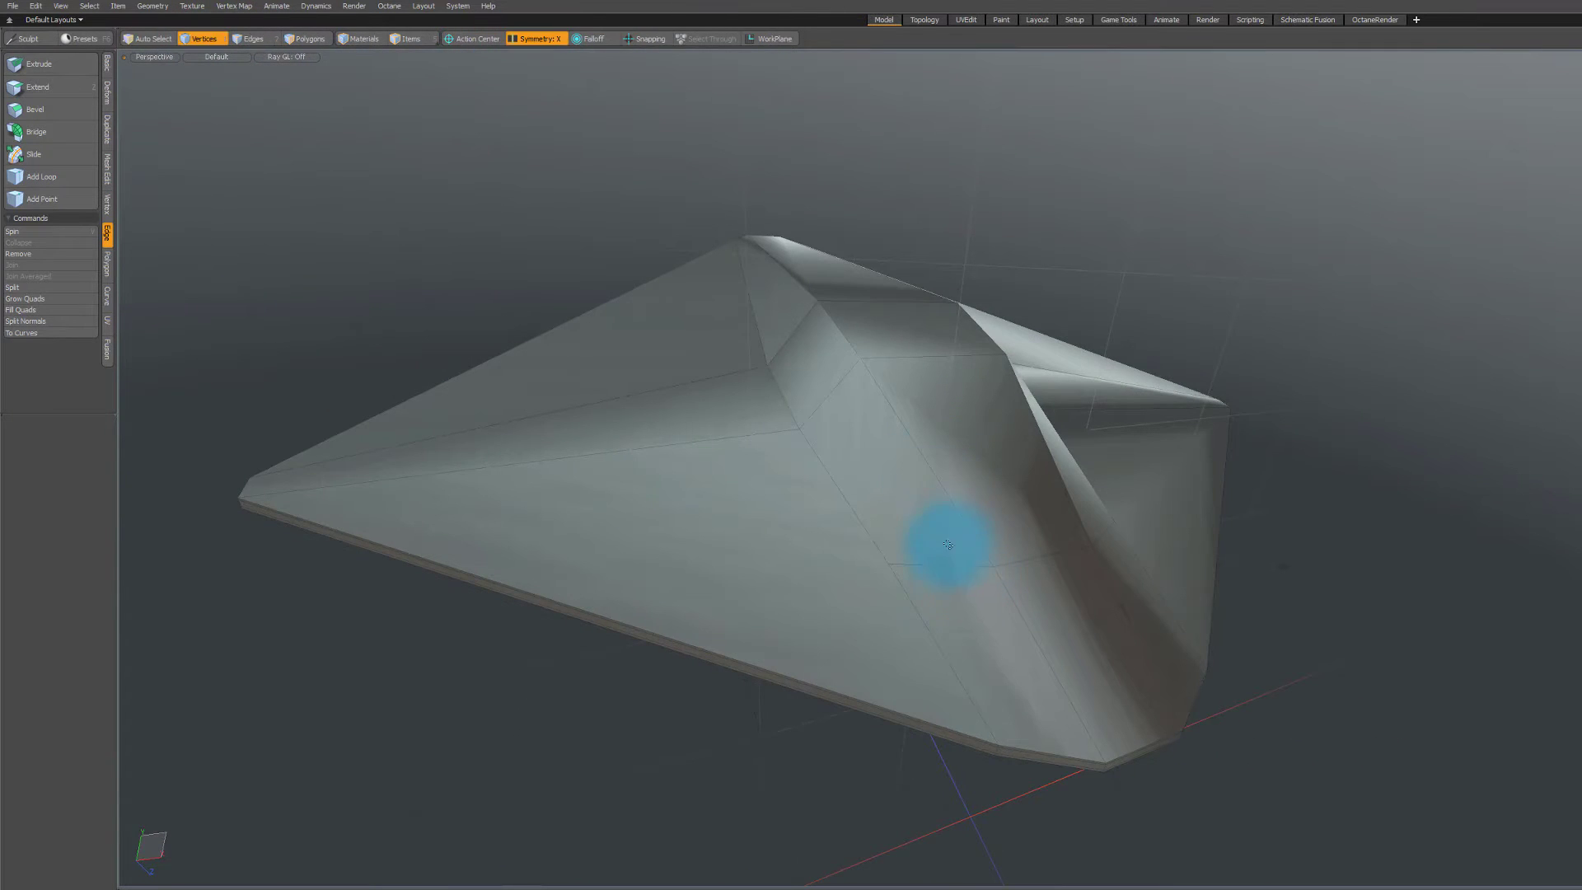
- Select the sloping side polygon of the central ridge with its mirrored counterpart and inspect how they are angled
{"action": "key", "text": "3"}
{"action": "left_click", "coordinate": [968, 614]}
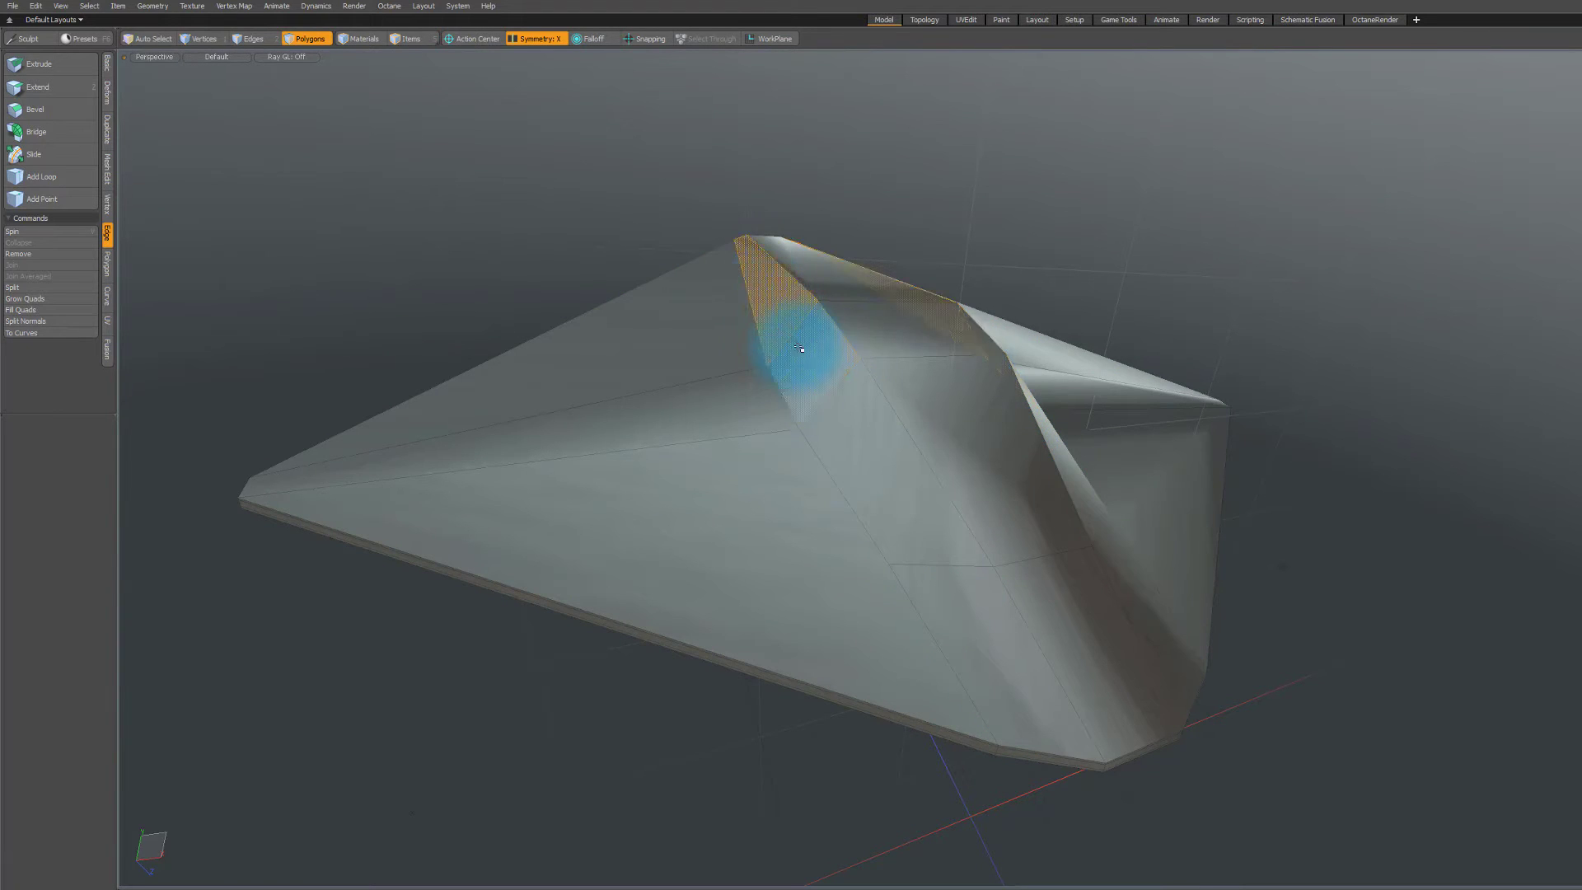
{"action": "left_click", "coordinate": [970, 618]}
{"action": "left_click", "coordinate": [876, 458]}
{"action": "left_click", "coordinate": [820, 388]}
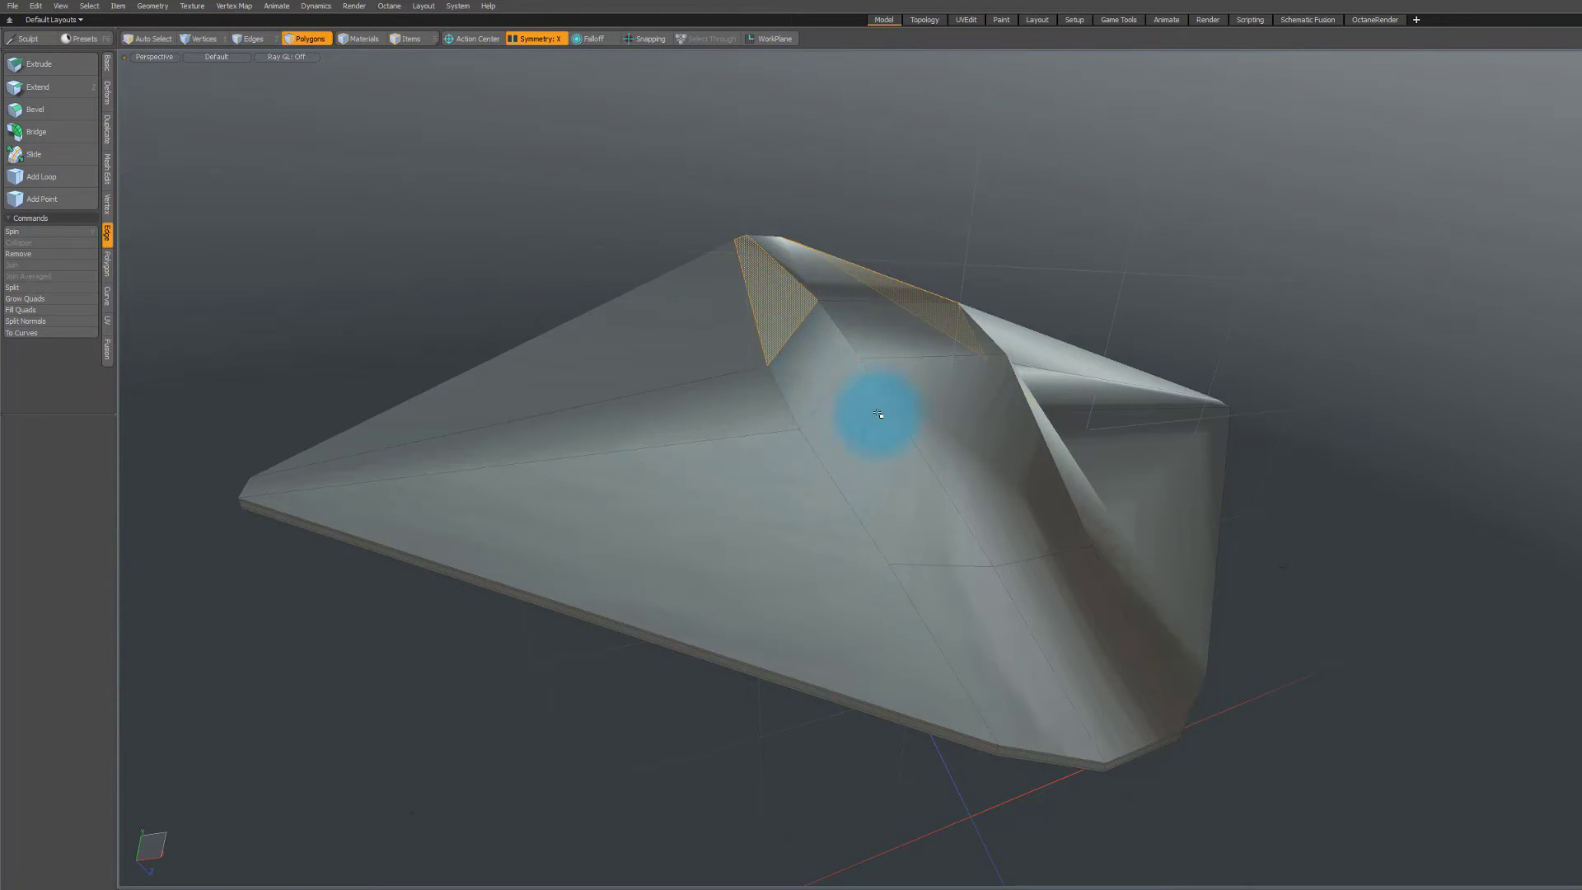
{"action": "left_click_drag", "start_coordinate": [744, 303], "coordinate": [877, 493], "text": "alt"}
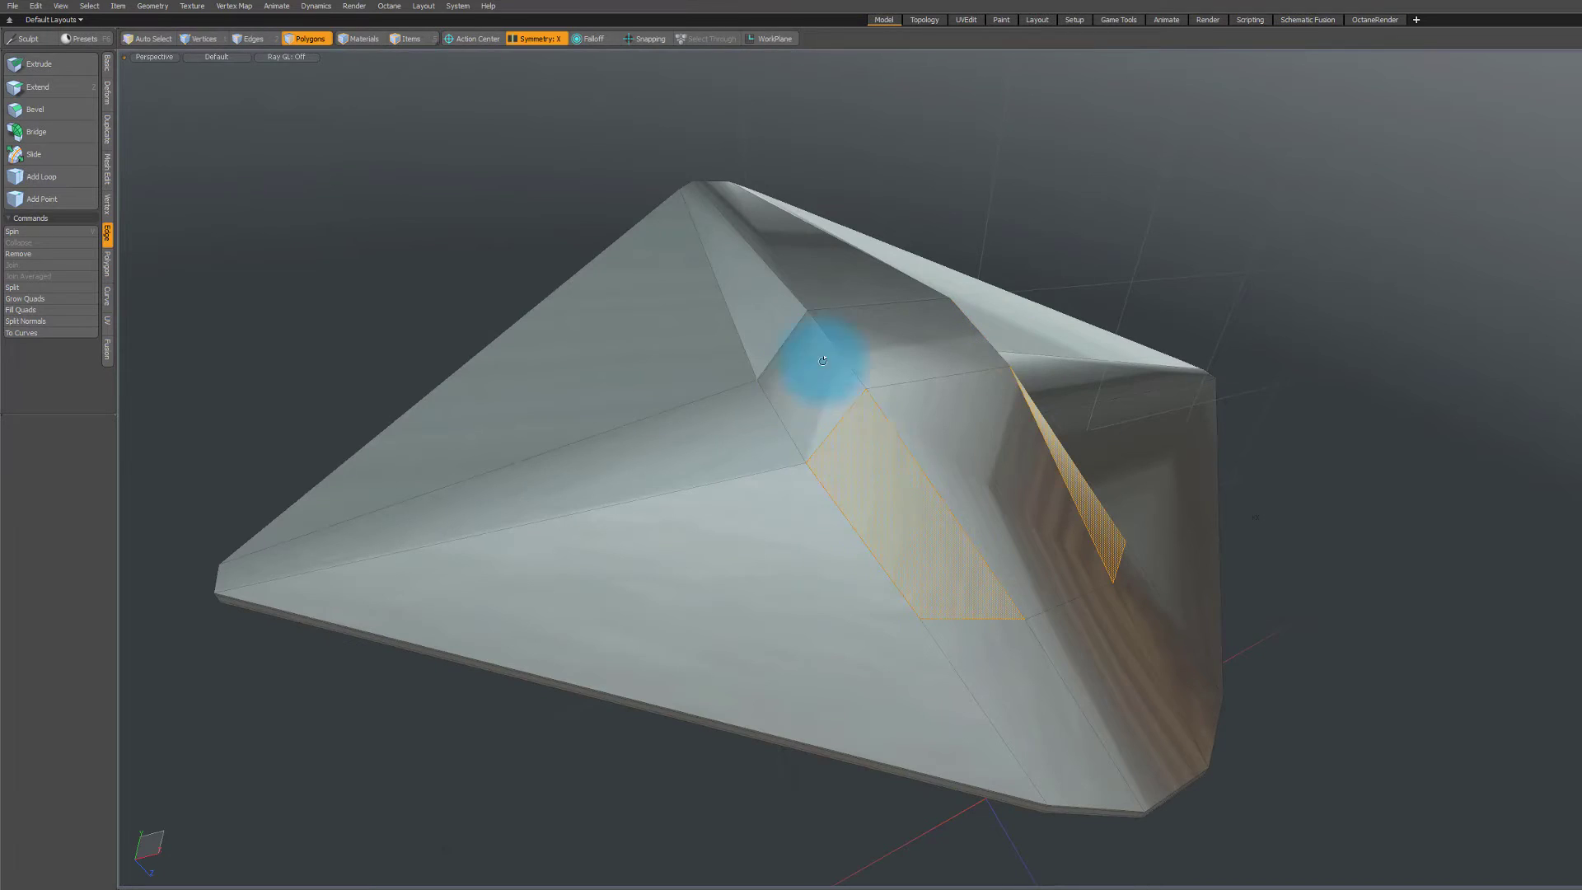
{"action": "left_click_drag", "start_coordinate": [822, 361], "coordinate": [979, 242], "text": "alt"}
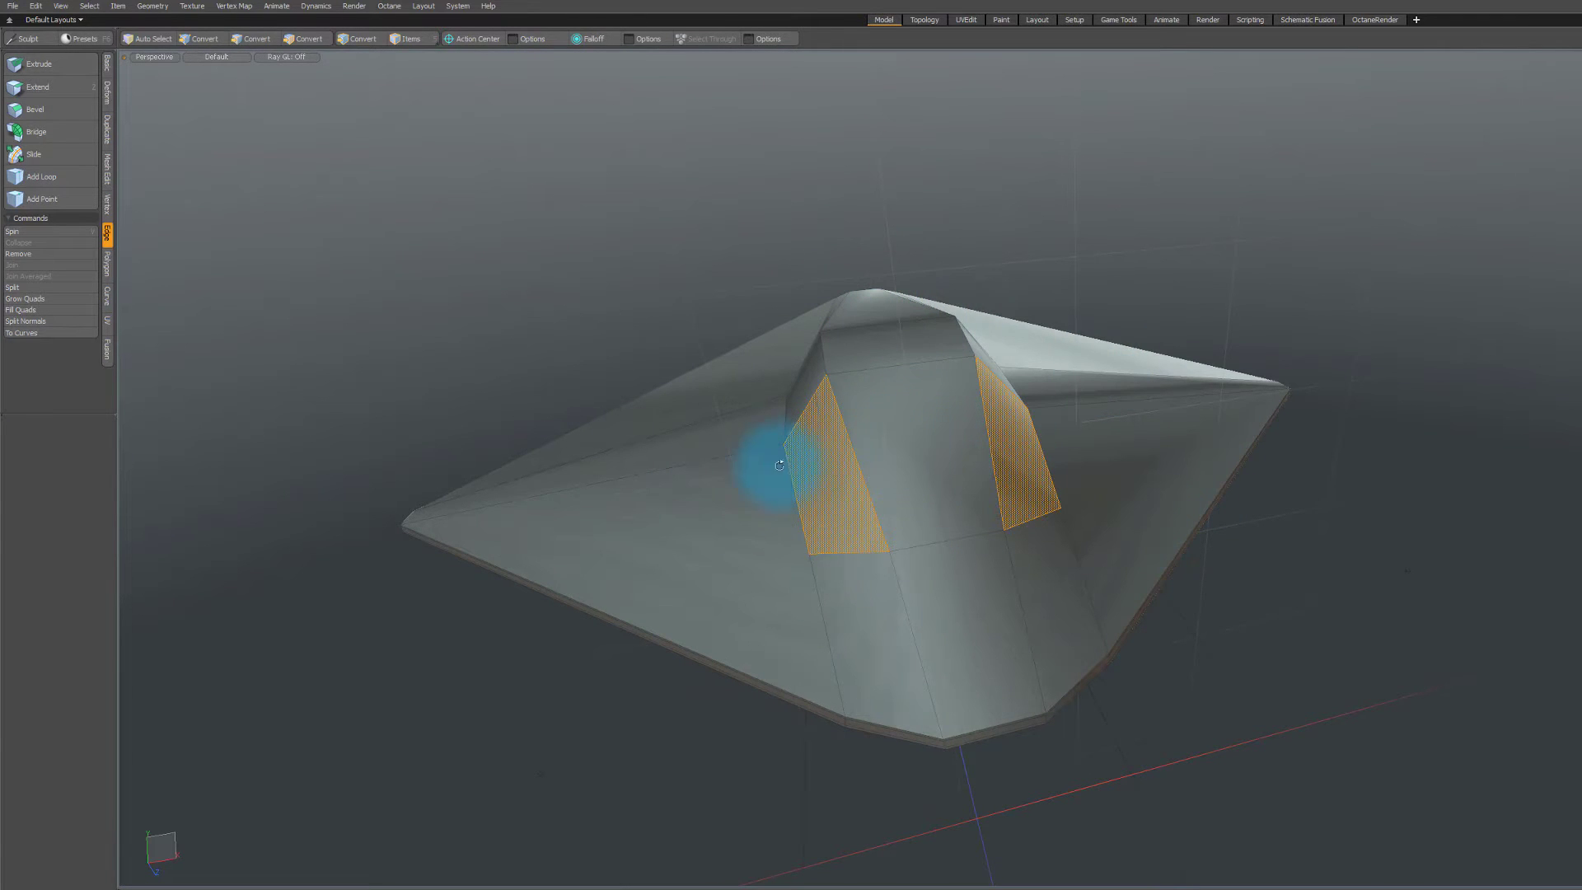
{"action": "left_click_drag", "start_coordinate": [1243, 541], "coordinate": [1081, 576], "text": "alt"}
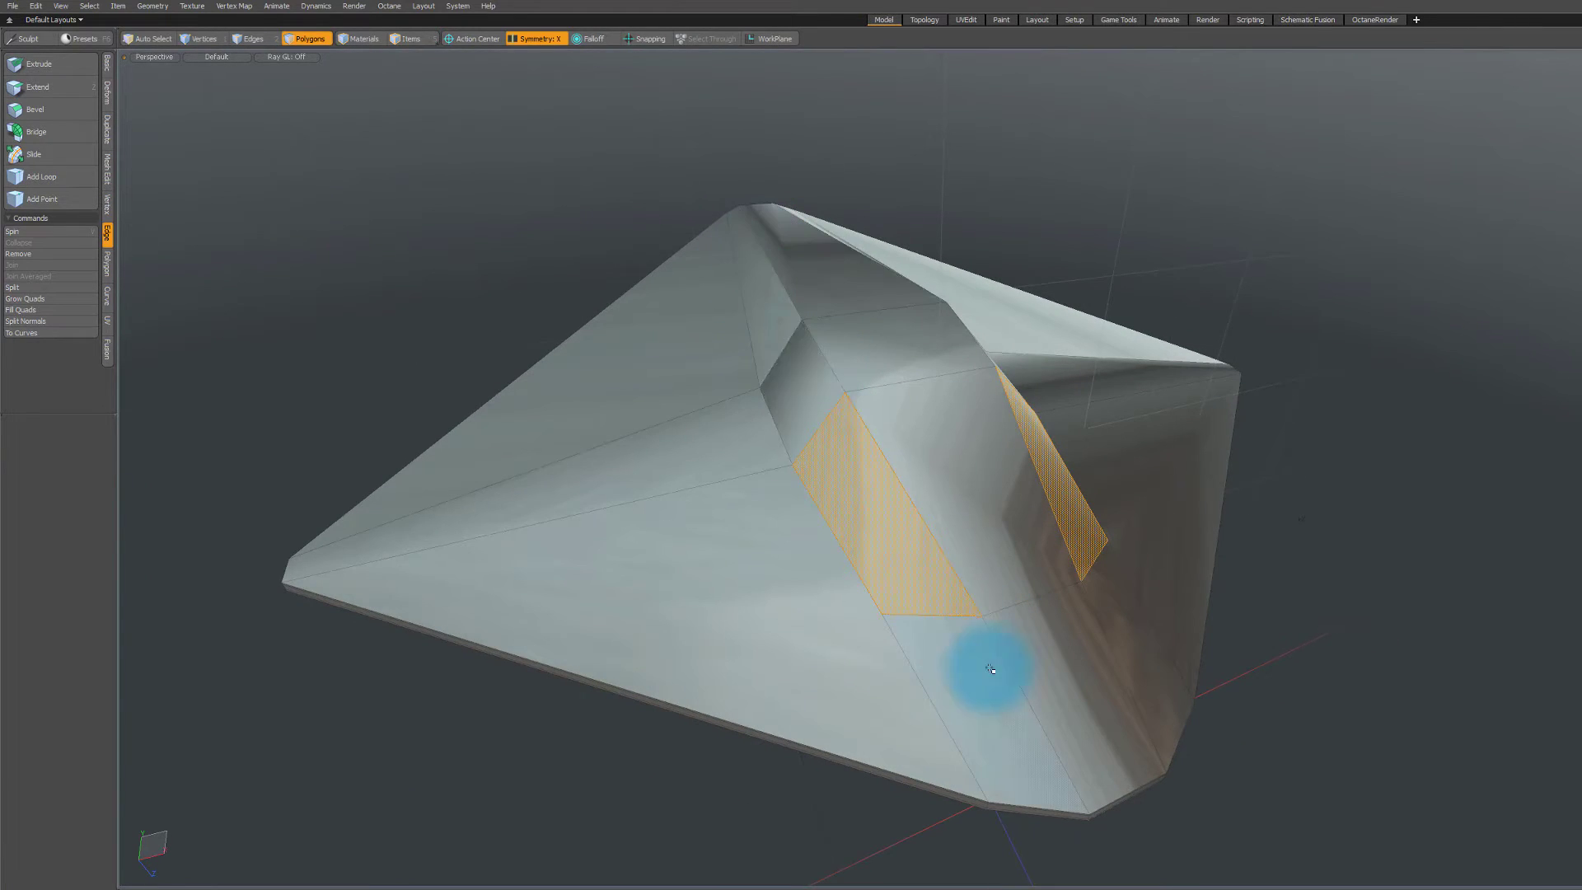
{"action": "left_click_drag", "start_coordinate": [842, 472], "coordinate": [833, 531], "text": "alt"}
{"action": "left_click_drag", "start_coordinate": [457, 61], "coordinate": [797, 540], "text": "alt"}
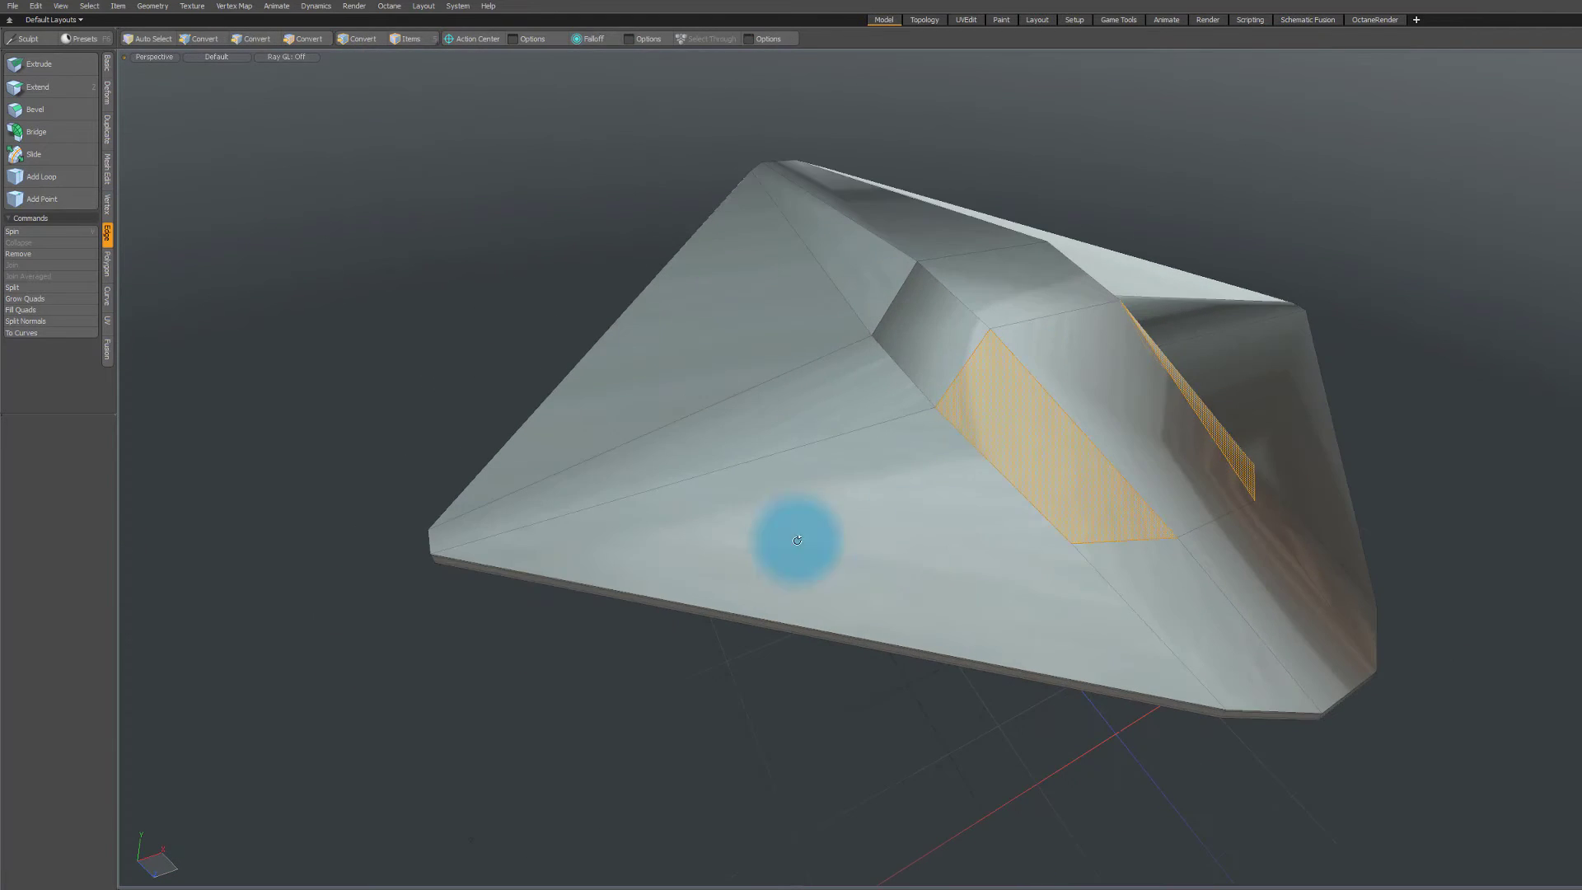
{"action": "left_click_drag", "start_coordinate": [1160, 400], "coordinate": [1013, 382], "text": "alt"}
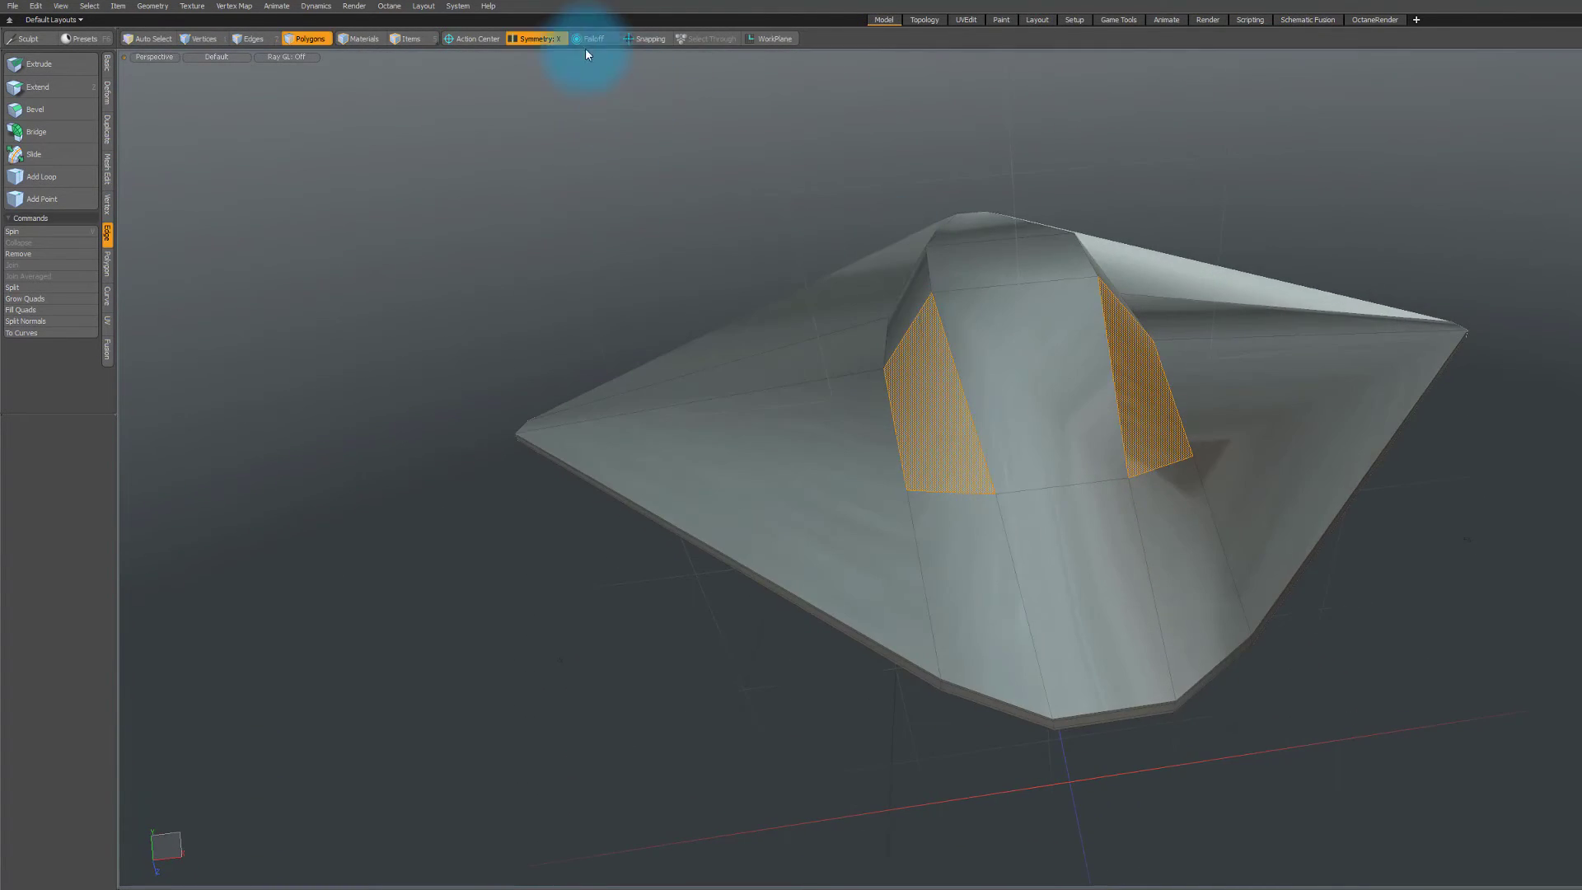
- Examine the slanted faces along the central ridge from the front, above and the side
{"action": "left_click_drag", "start_coordinate": [730, 116], "coordinate": [1227, 199], "text": "alt"}
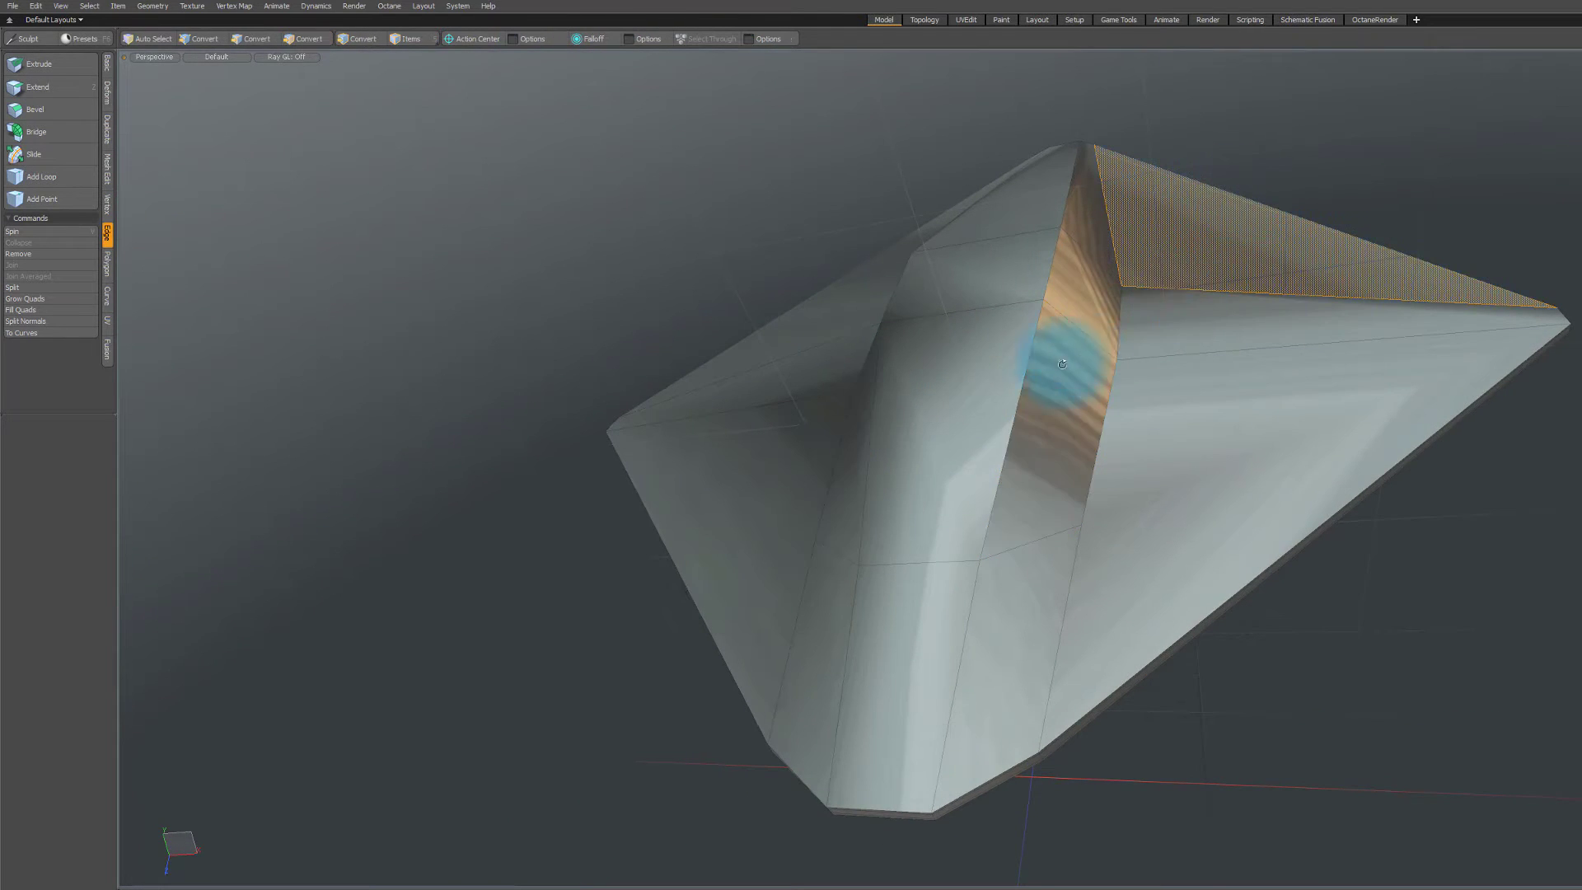
{"action": "left_click_drag", "start_coordinate": [1062, 363], "coordinate": [1348, 433], "text": "alt"}
{"action": "left_click_drag", "start_coordinate": [1343, 503], "coordinate": [1043, 234], "text": "alt"}
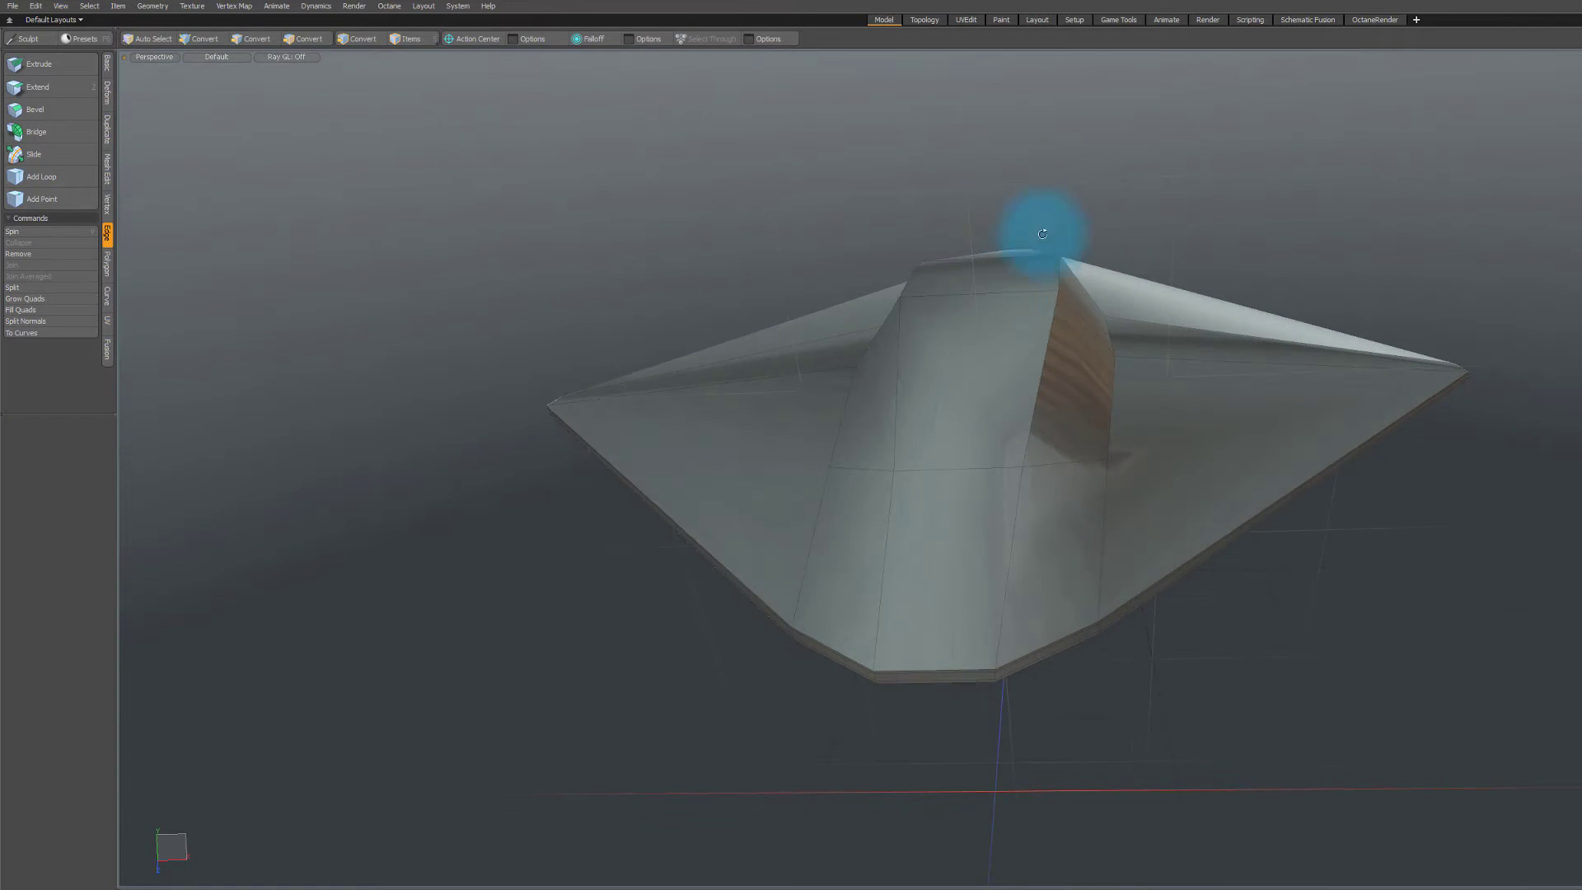
{"action": "left_click_drag", "start_coordinate": [1045, 340], "coordinate": [1000, 189], "text": "alt"}
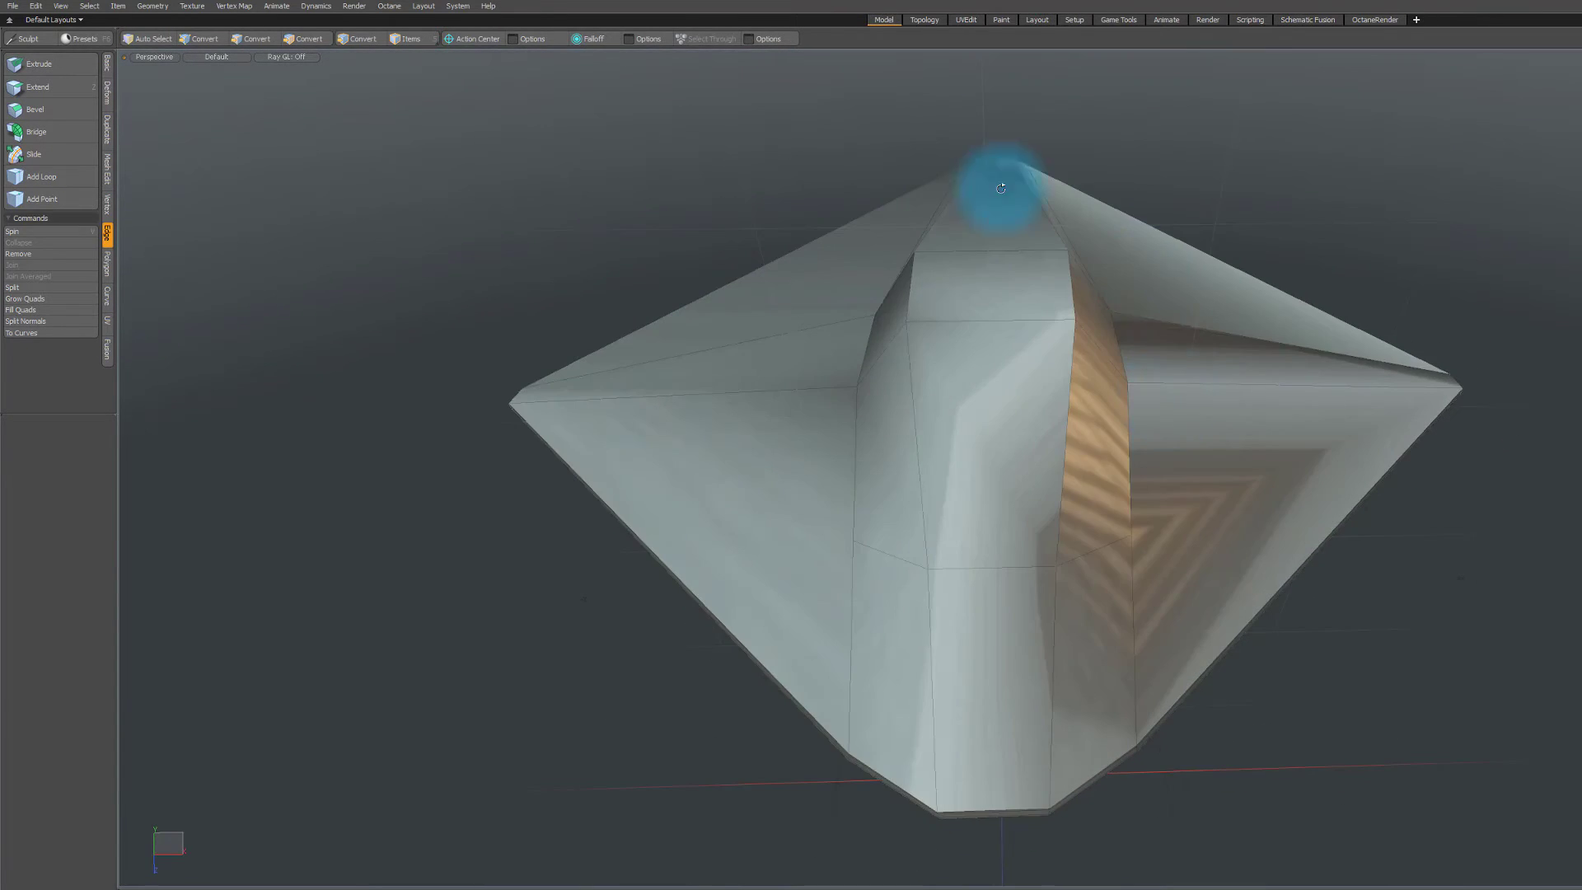
{"action": "left_click_drag", "start_coordinate": [1016, 511], "coordinate": [910, 216], "text": "alt"}
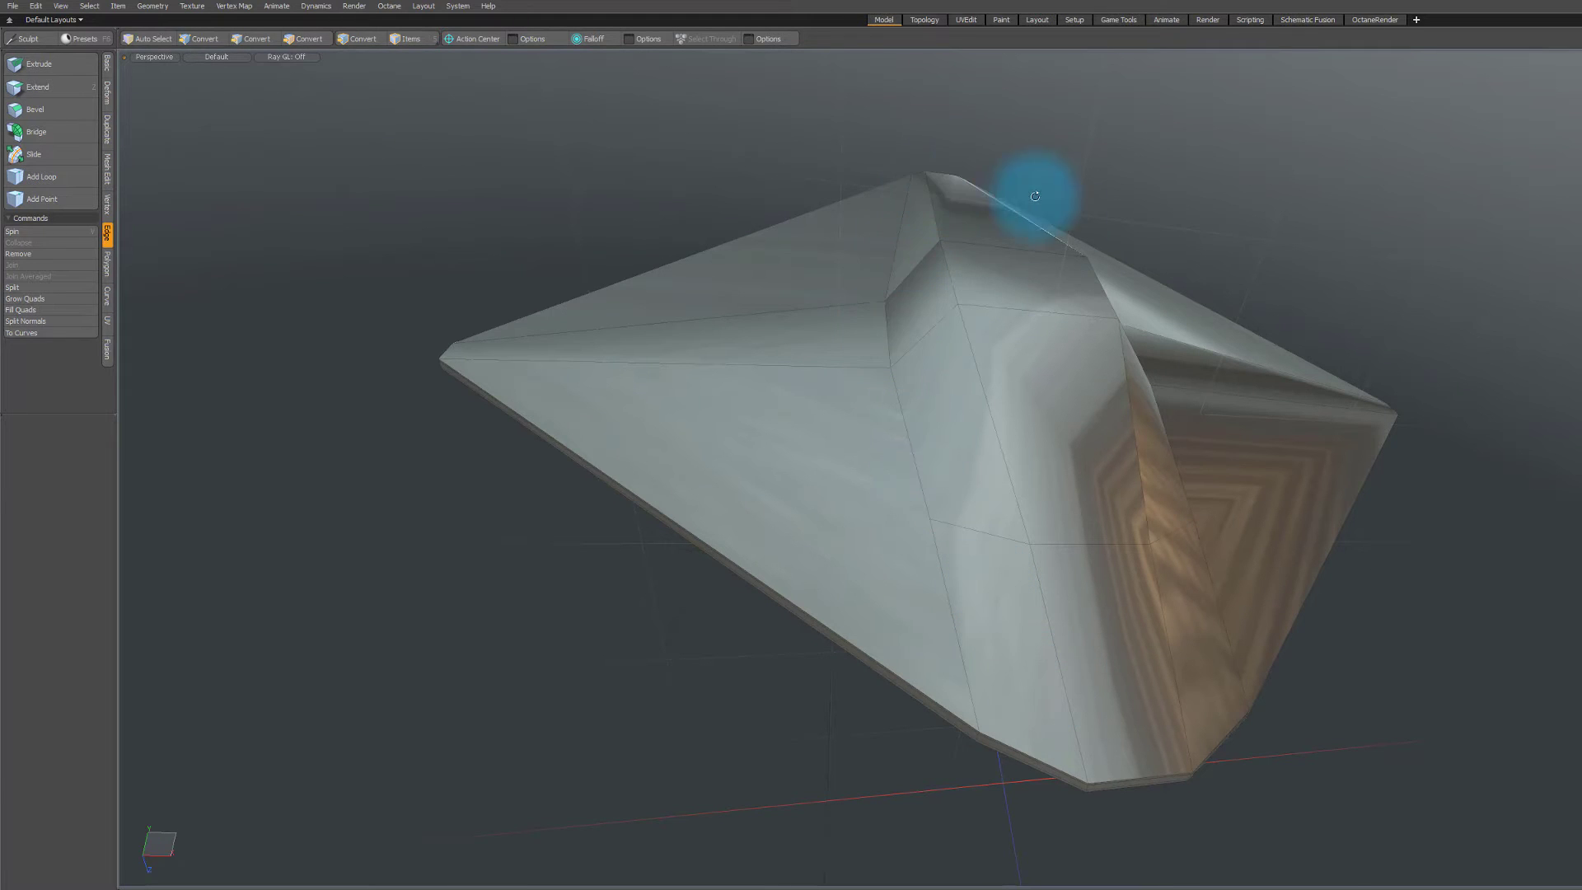
{"action": "left_click_drag", "start_coordinate": [1035, 196], "coordinate": [836, 282], "text": "alt"}
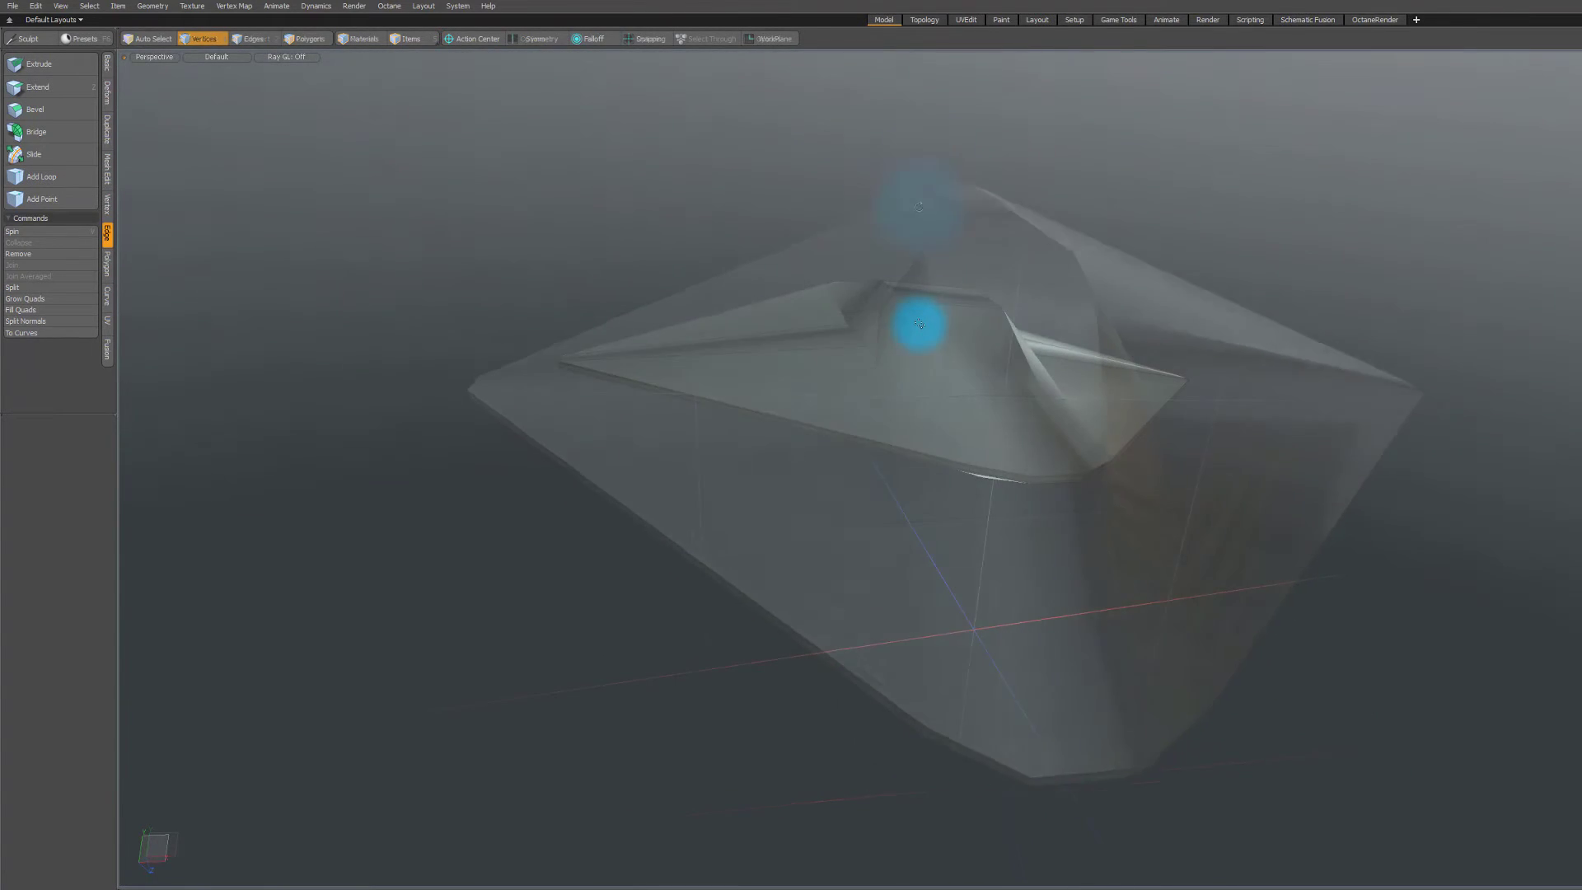
{"action": "left_click_drag", "start_coordinate": [784, 314], "coordinate": [932, 493], "text": "alt"}
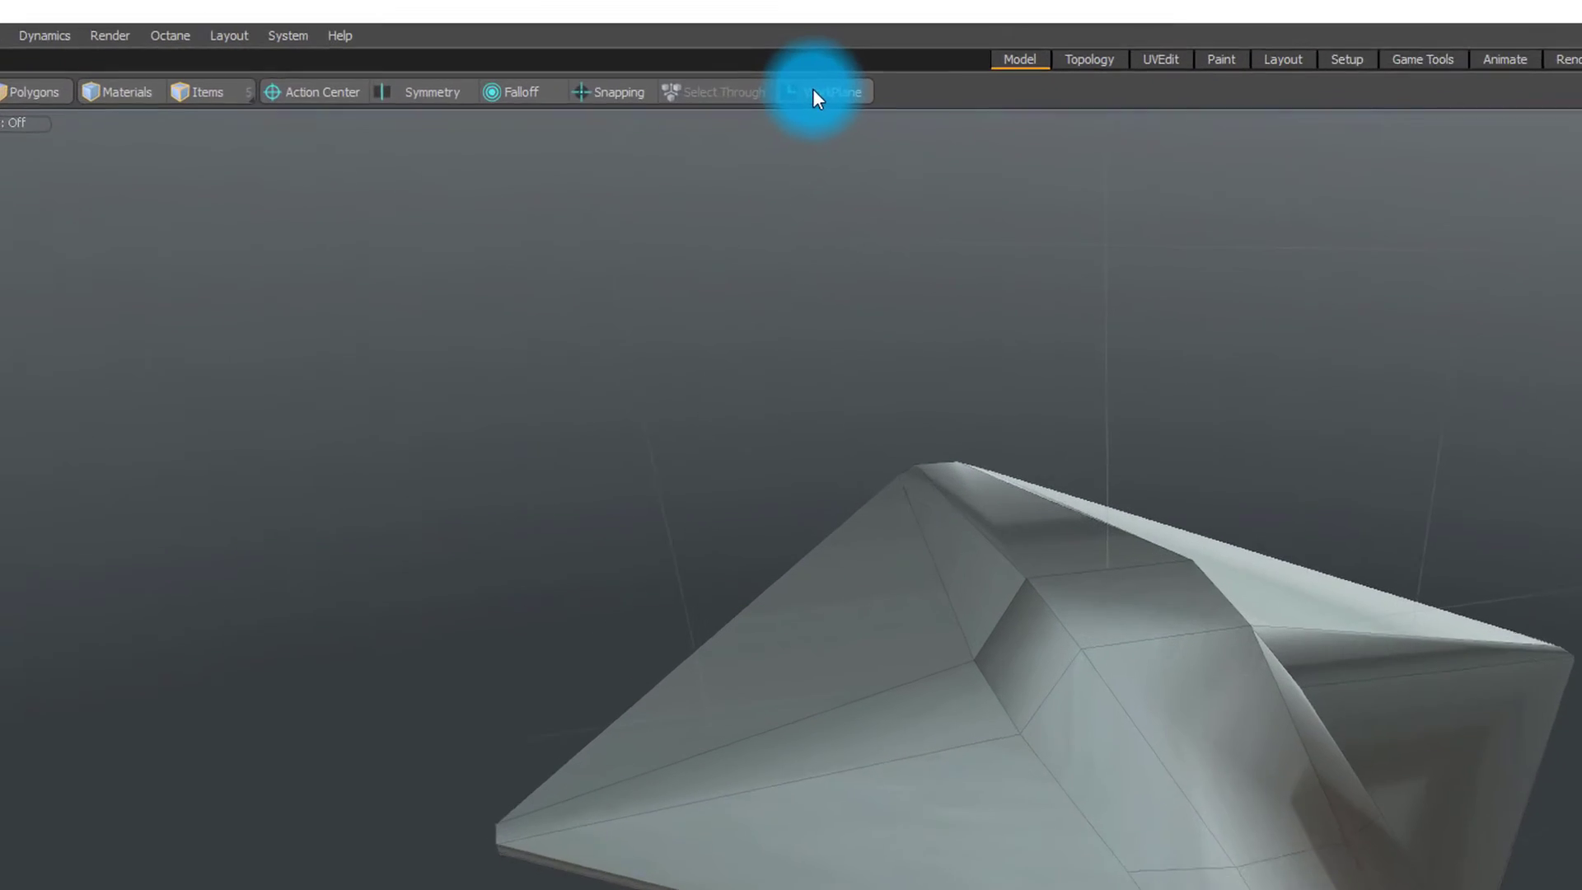
- Align the work plane to the small slanted polygon on the side of the central ridge
{"action": "left_click", "coordinate": [770, 39]}
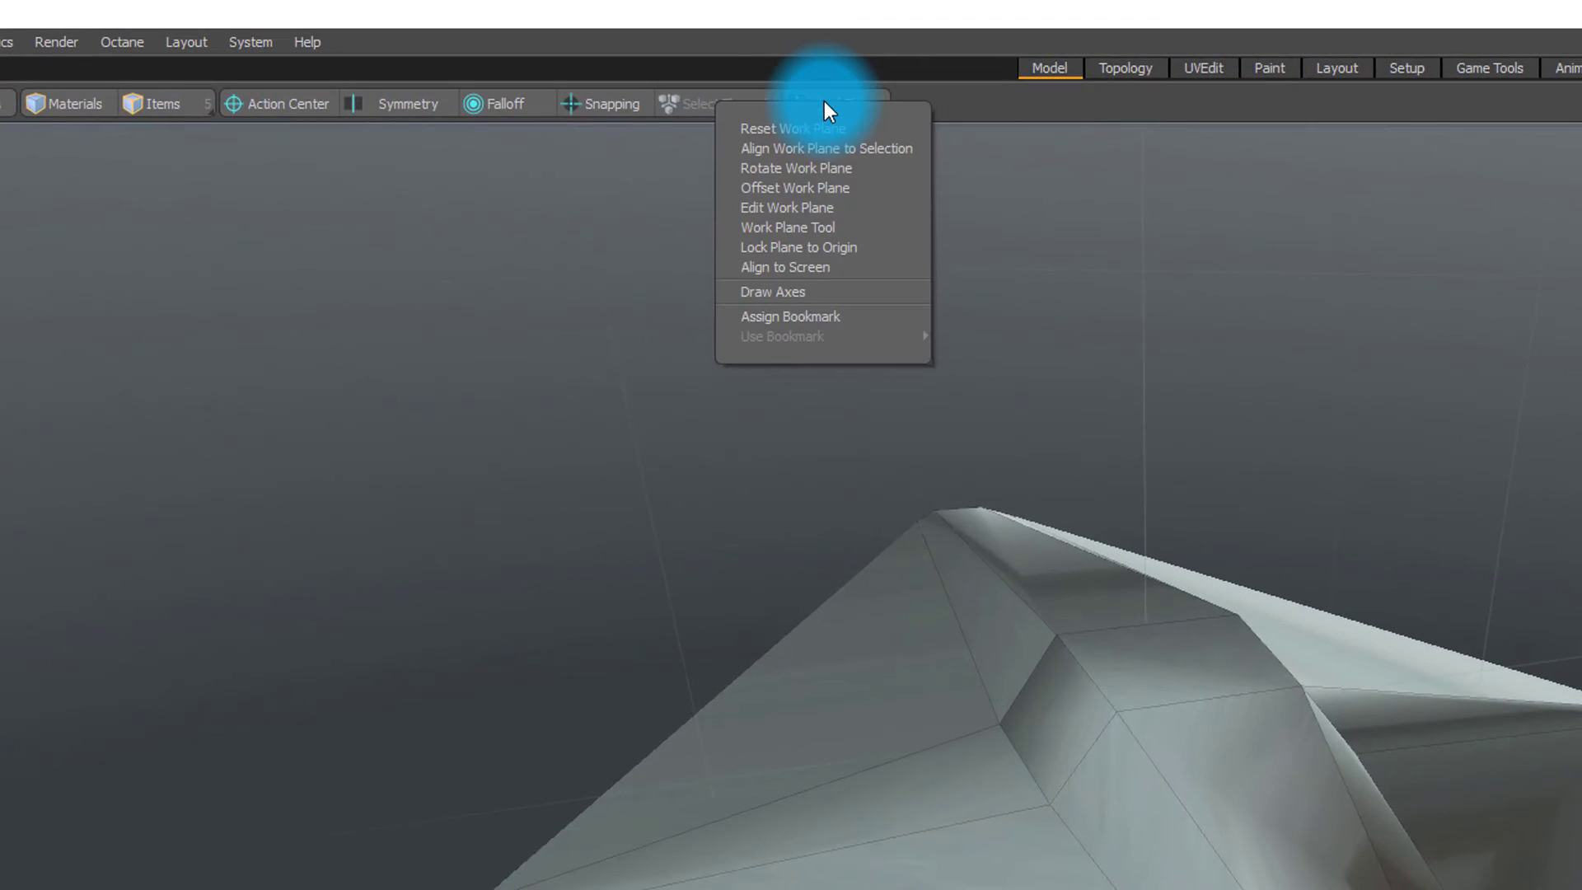
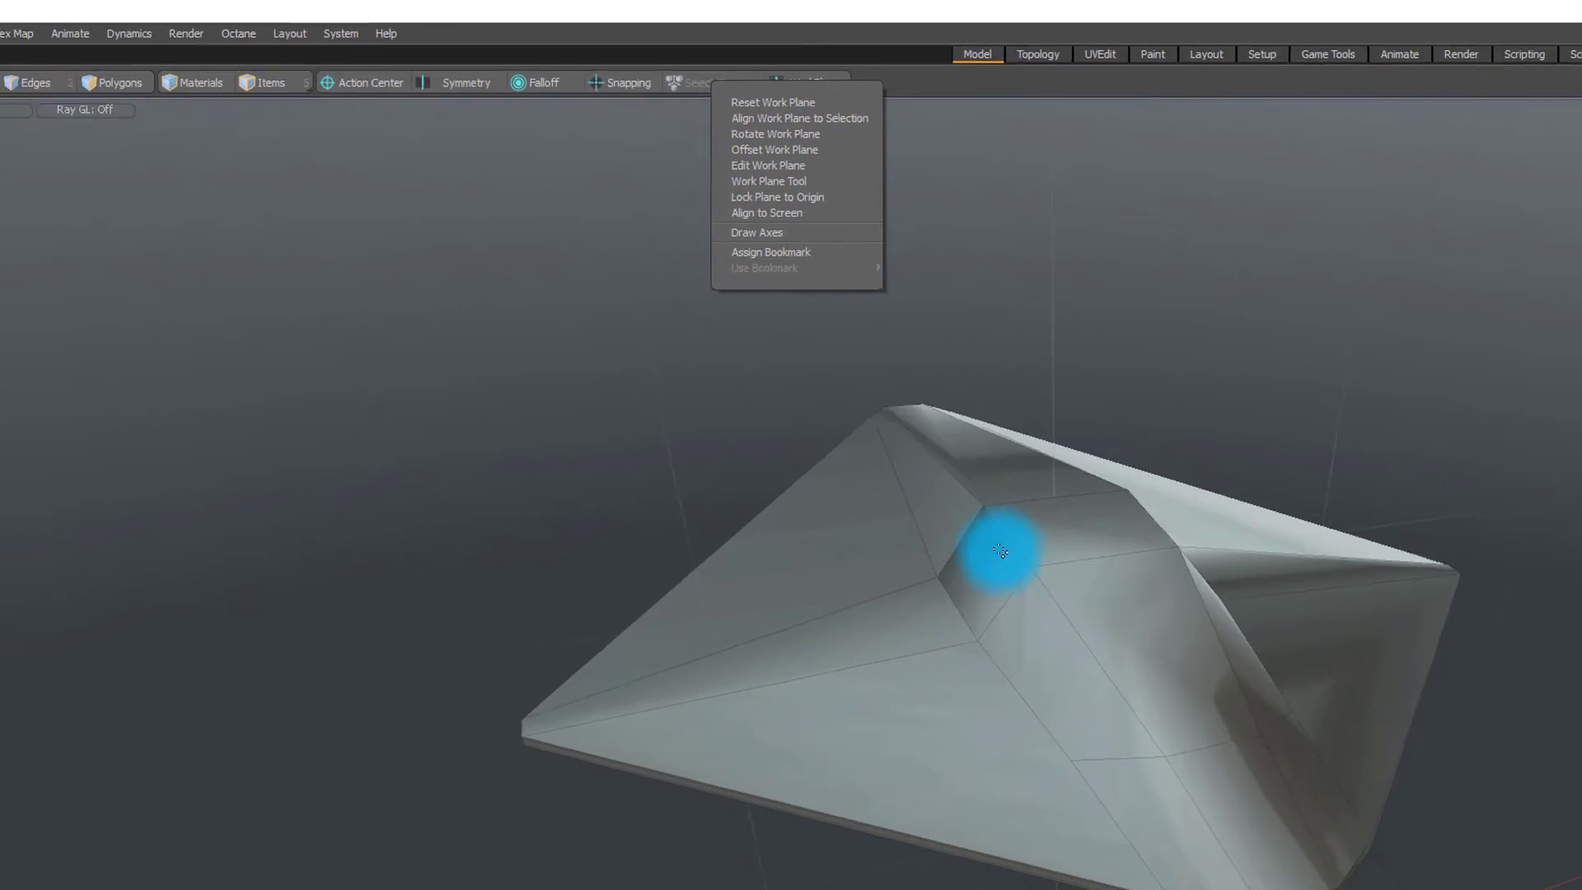
{"action": "left_click", "coordinate": [1086, 702]}
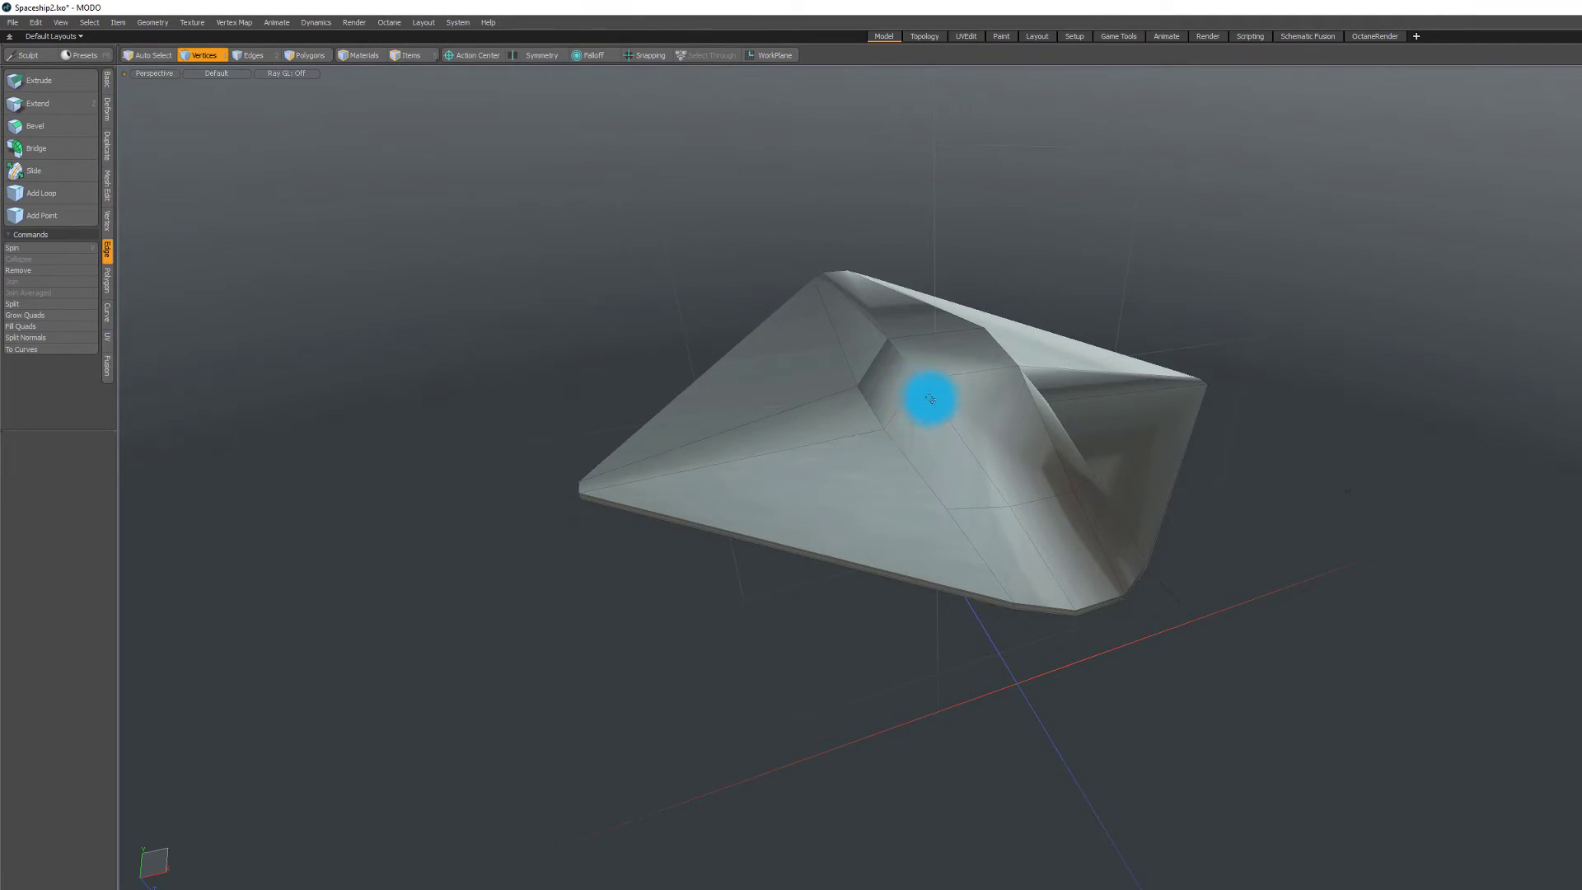
{"action": "key", "text": "3"}
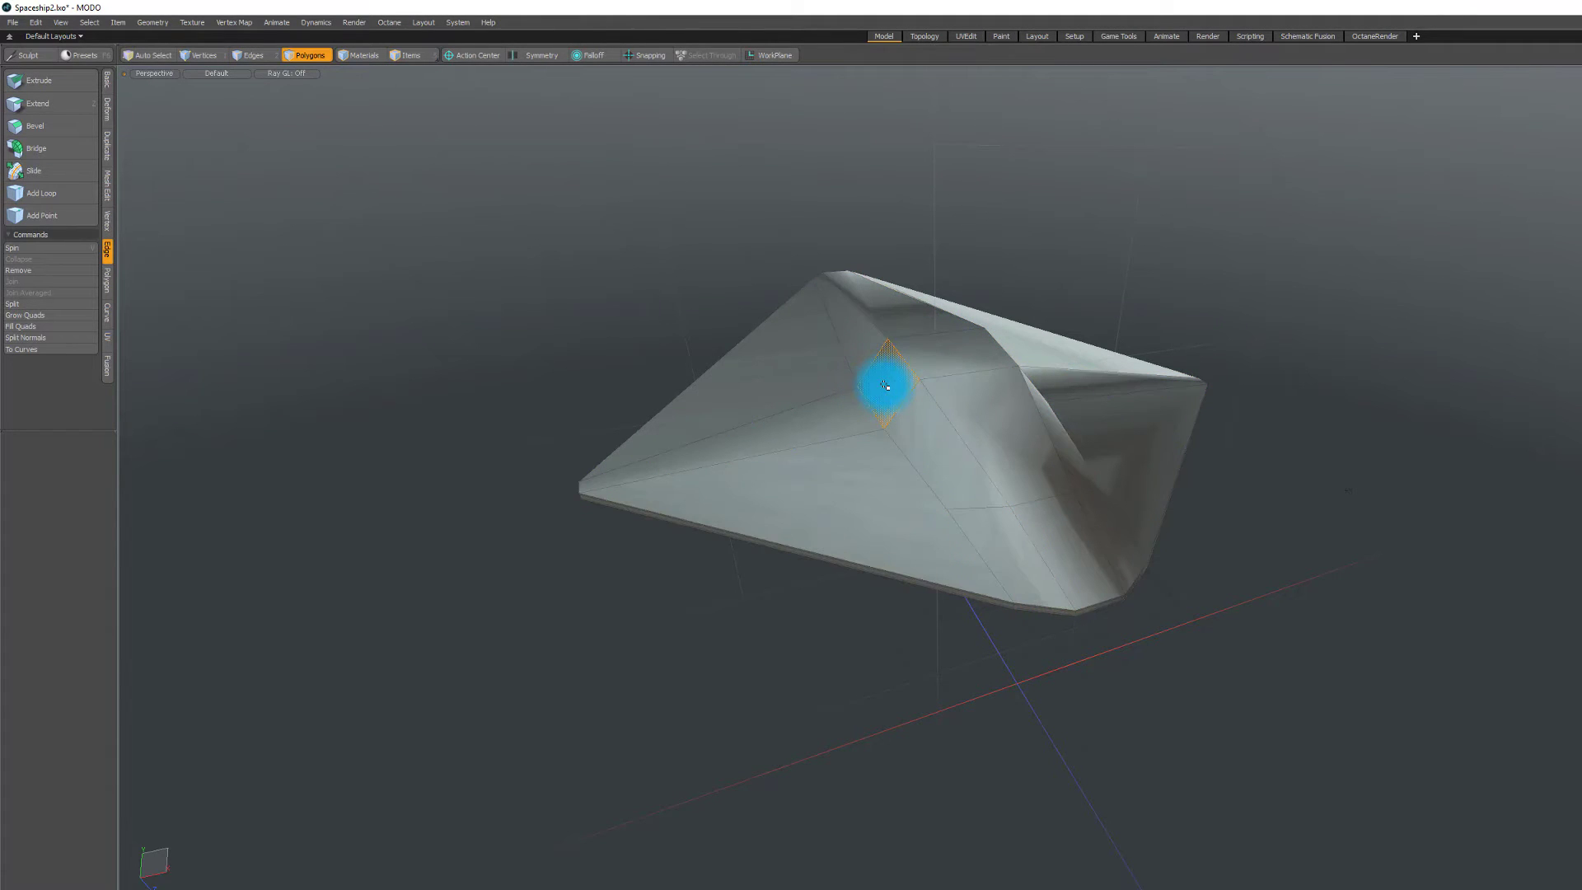
{"action": "left_click", "coordinate": [773, 56]}
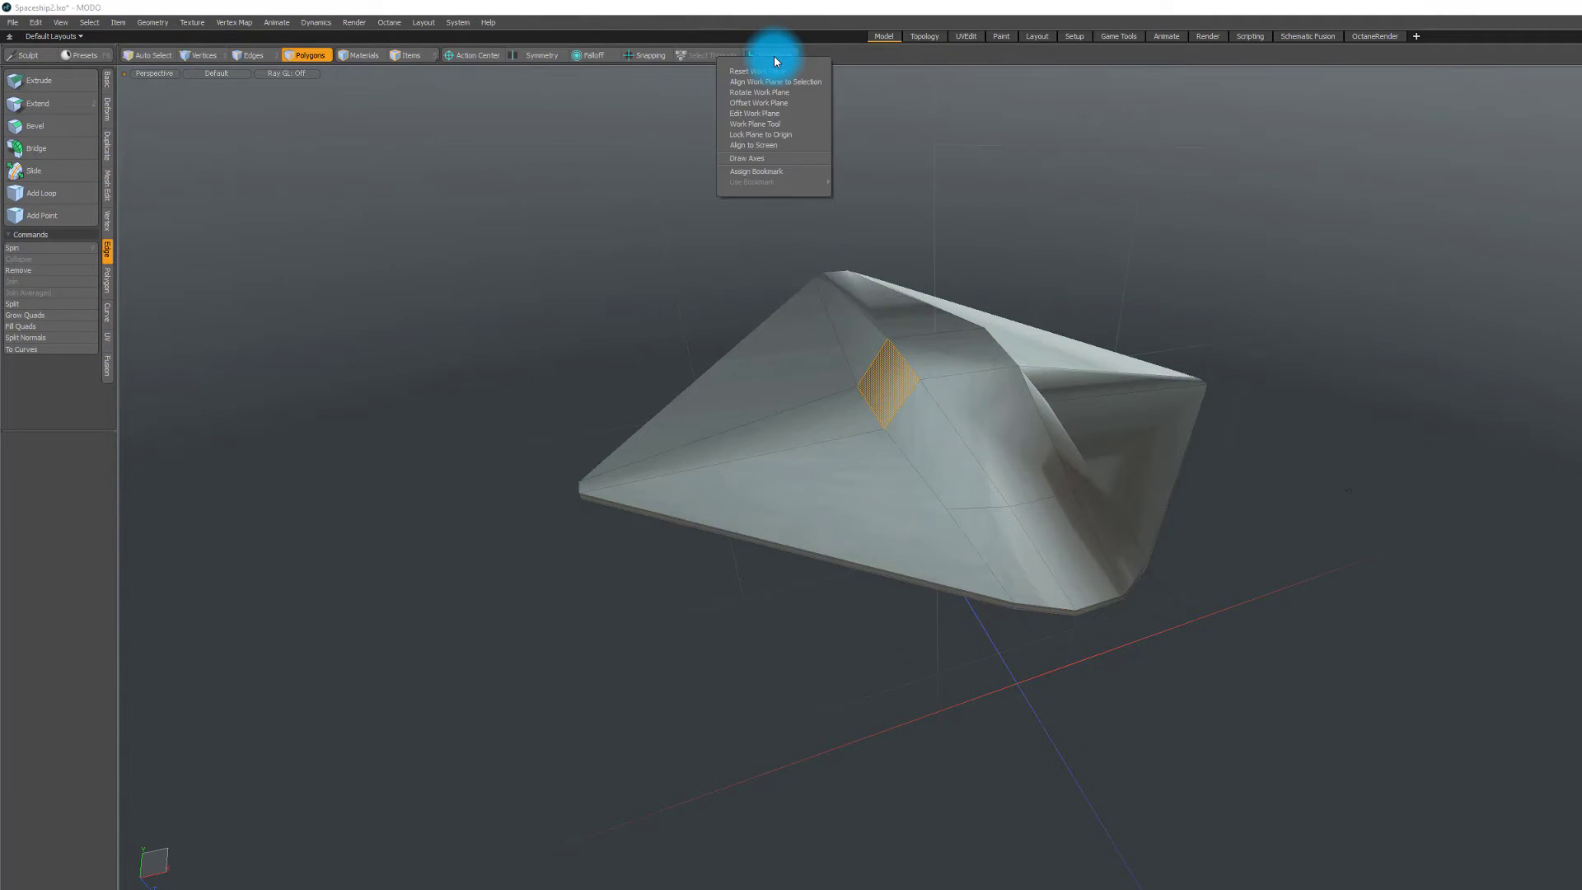
{"action": "left_click", "coordinate": [617, 93]}
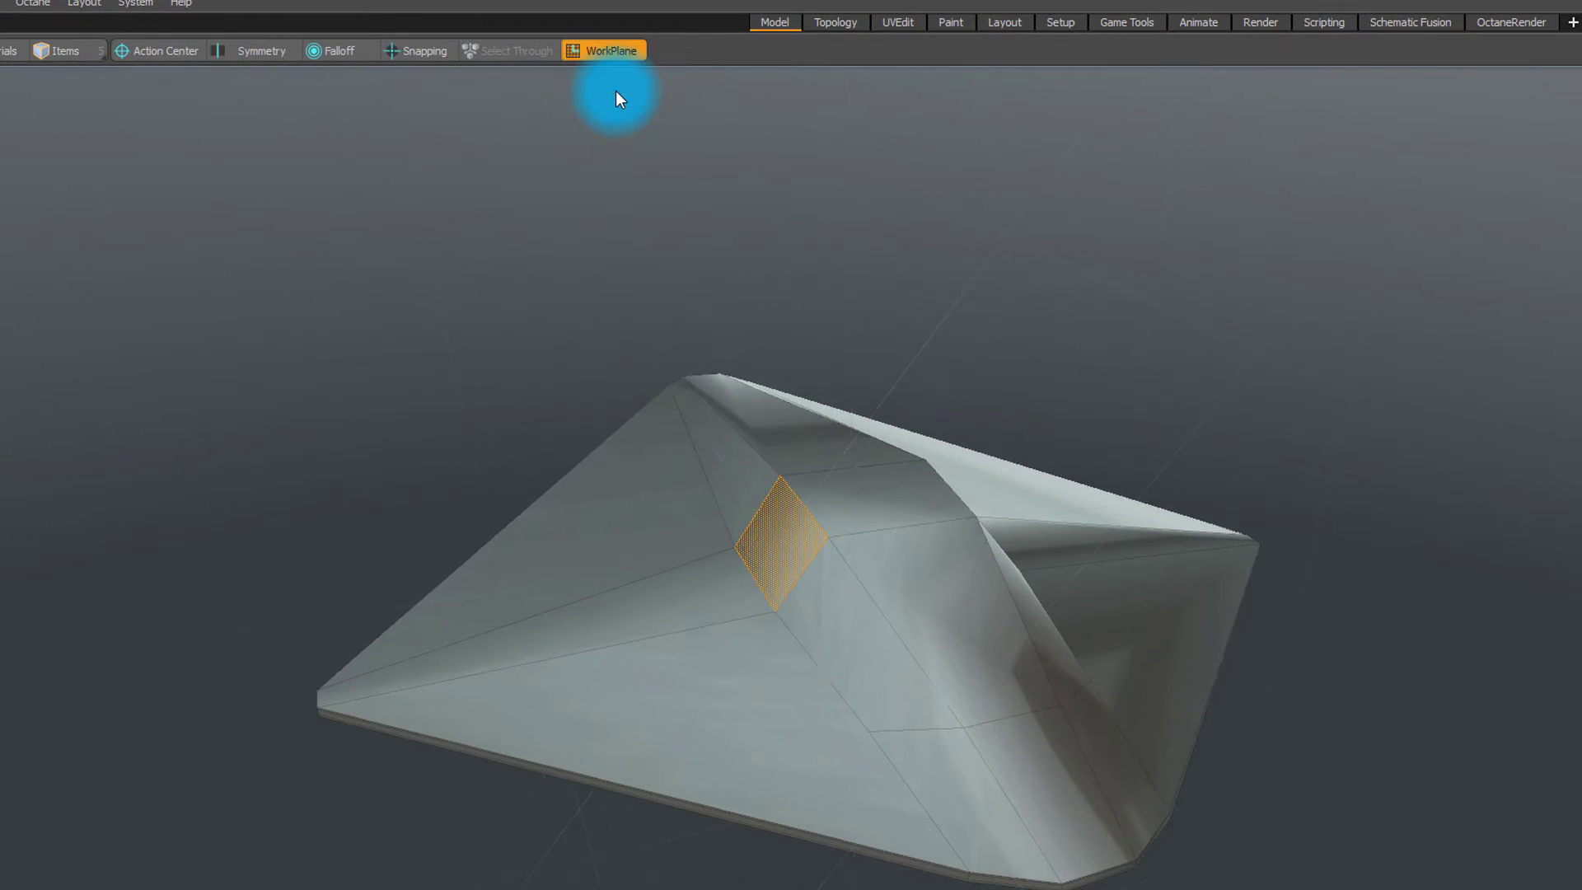
- View the hull in perspective and in the orthographic views oriented to the aligned work plane
{"action": "left_click_drag", "start_coordinate": [650, 460], "coordinate": [1017, 449], "text": "alt"}
{"action": "key", "text": "ctrl+space"}
{"action": "key", "text": "ctrl+space"}
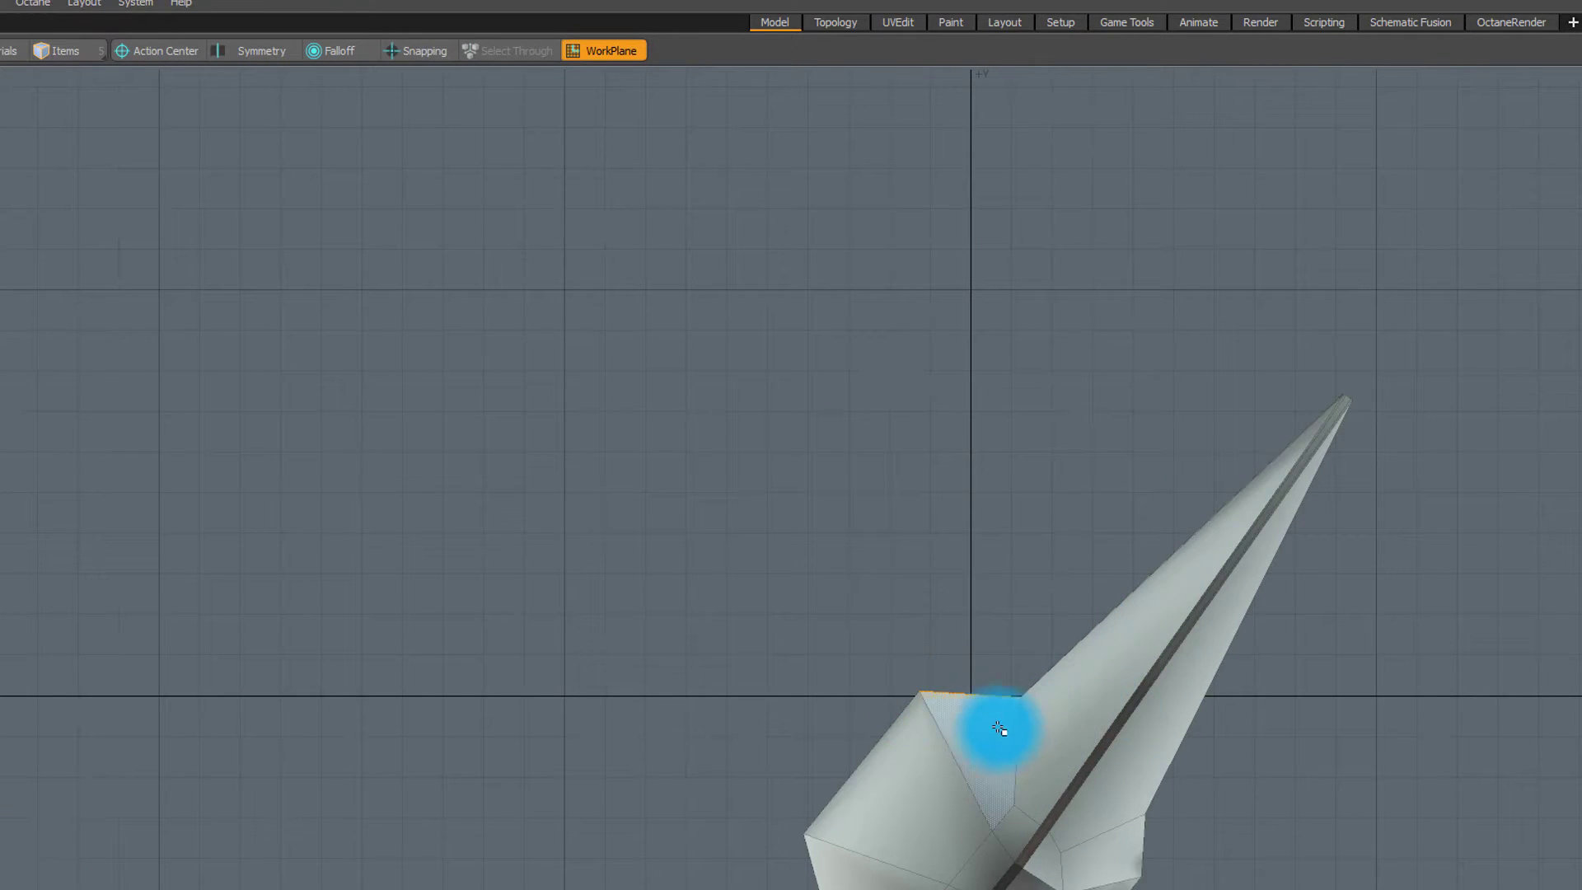
{"action": "key", "text": "ctrl+space"}
{"action": "left_click", "coordinate": [1013, 576]}
{"action": "key", "text": "ctrl+space"}
{"action": "left_click", "coordinate": [1050, 668]}
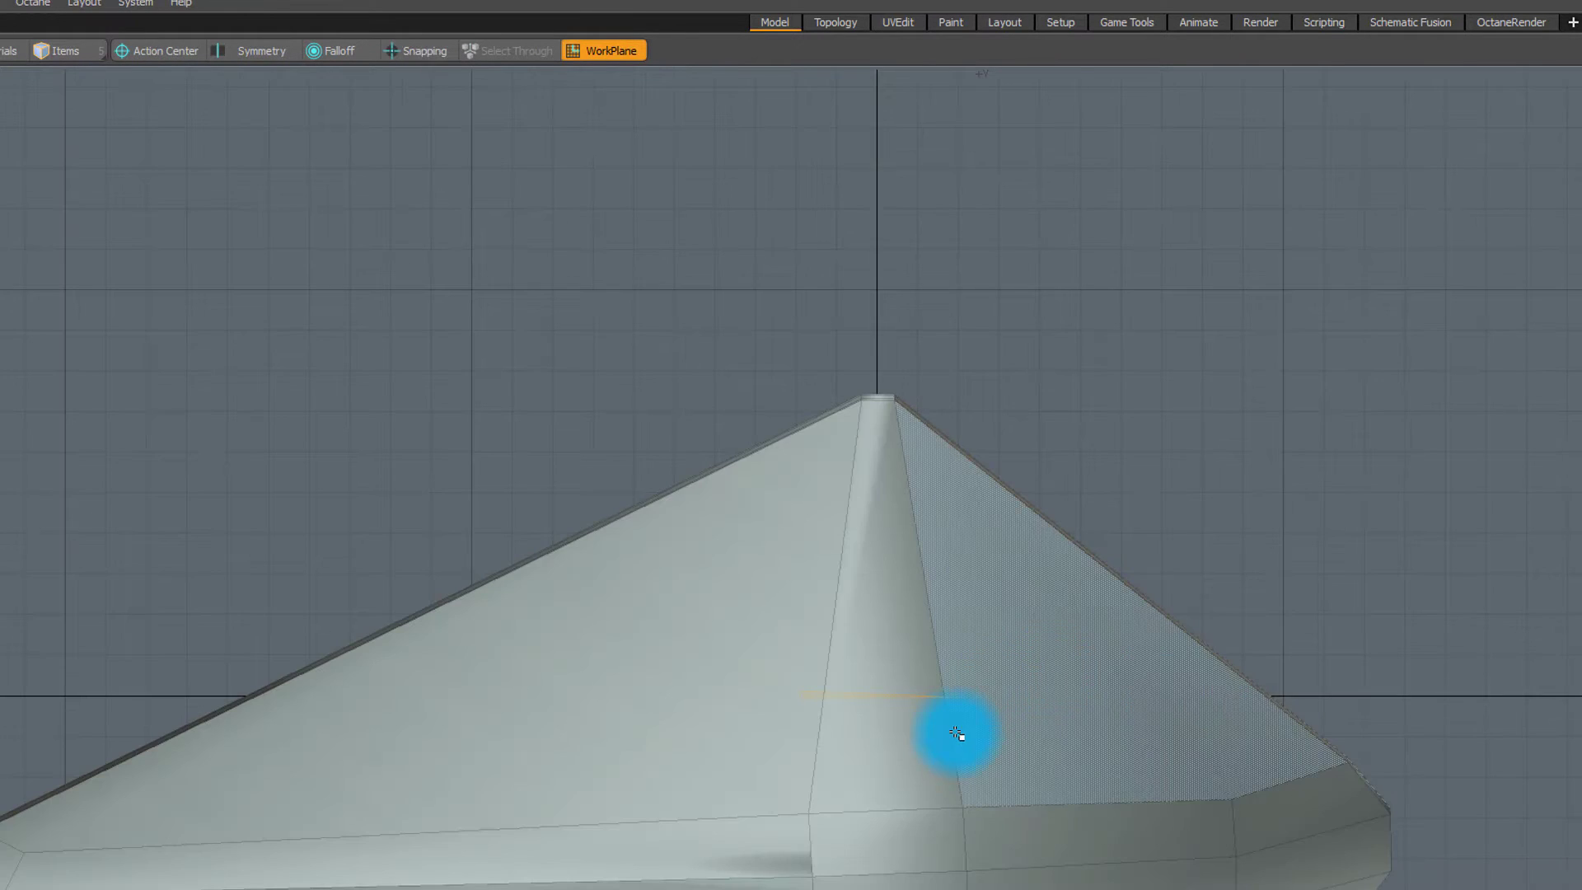
- Examine from the front how the slanted ridge-side polygon lies against the aligned work plane
{"action": "key", "text": "ctrl+space"}
{"action": "left_click", "coordinate": [1048, 808]}
{"action": "scroll", "coordinate": [991, 703], "scroll_direction": "up", "scroll_amount": 2}
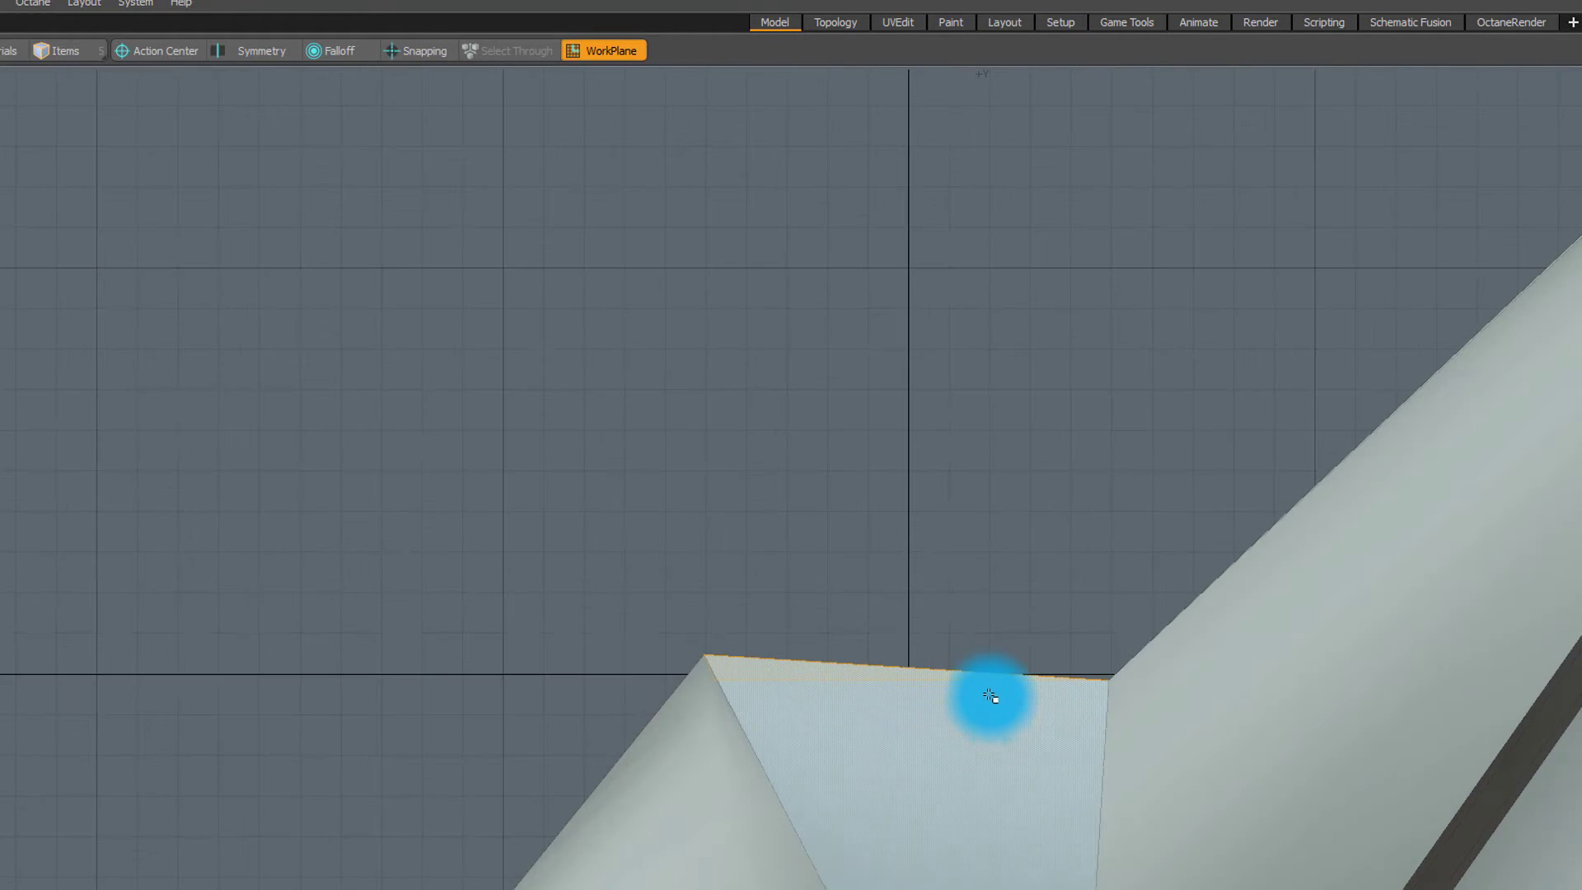
{"action": "scroll", "coordinate": [992, 651], "scroll_direction": "down", "scroll_amount": 1}
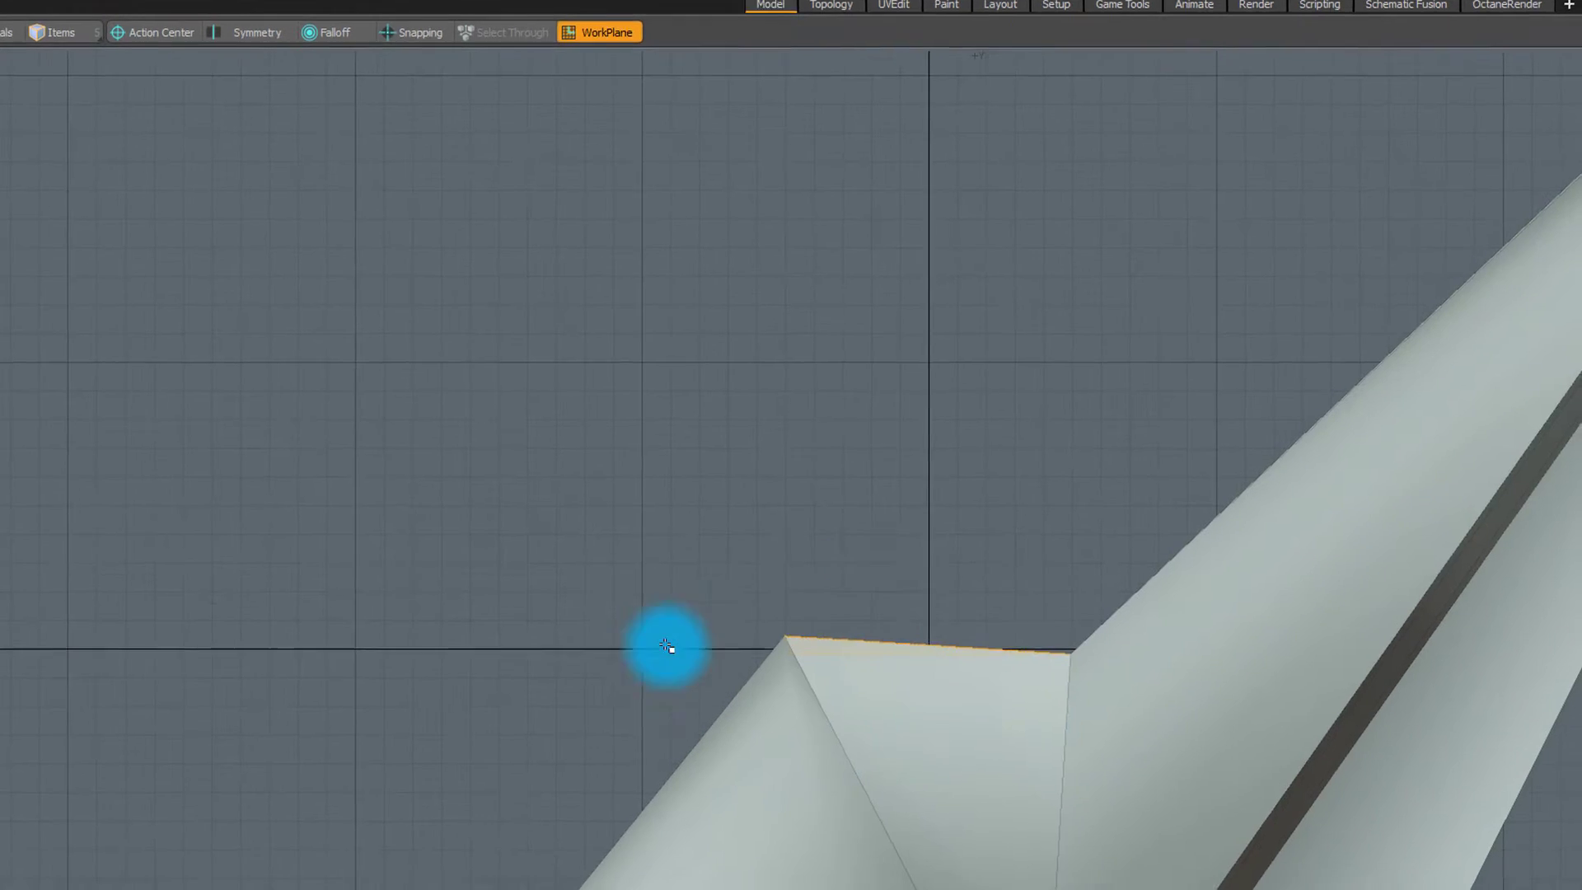
{"action": "scroll", "coordinate": [964, 661], "scroll_direction": "down", "scroll_amount": 3}
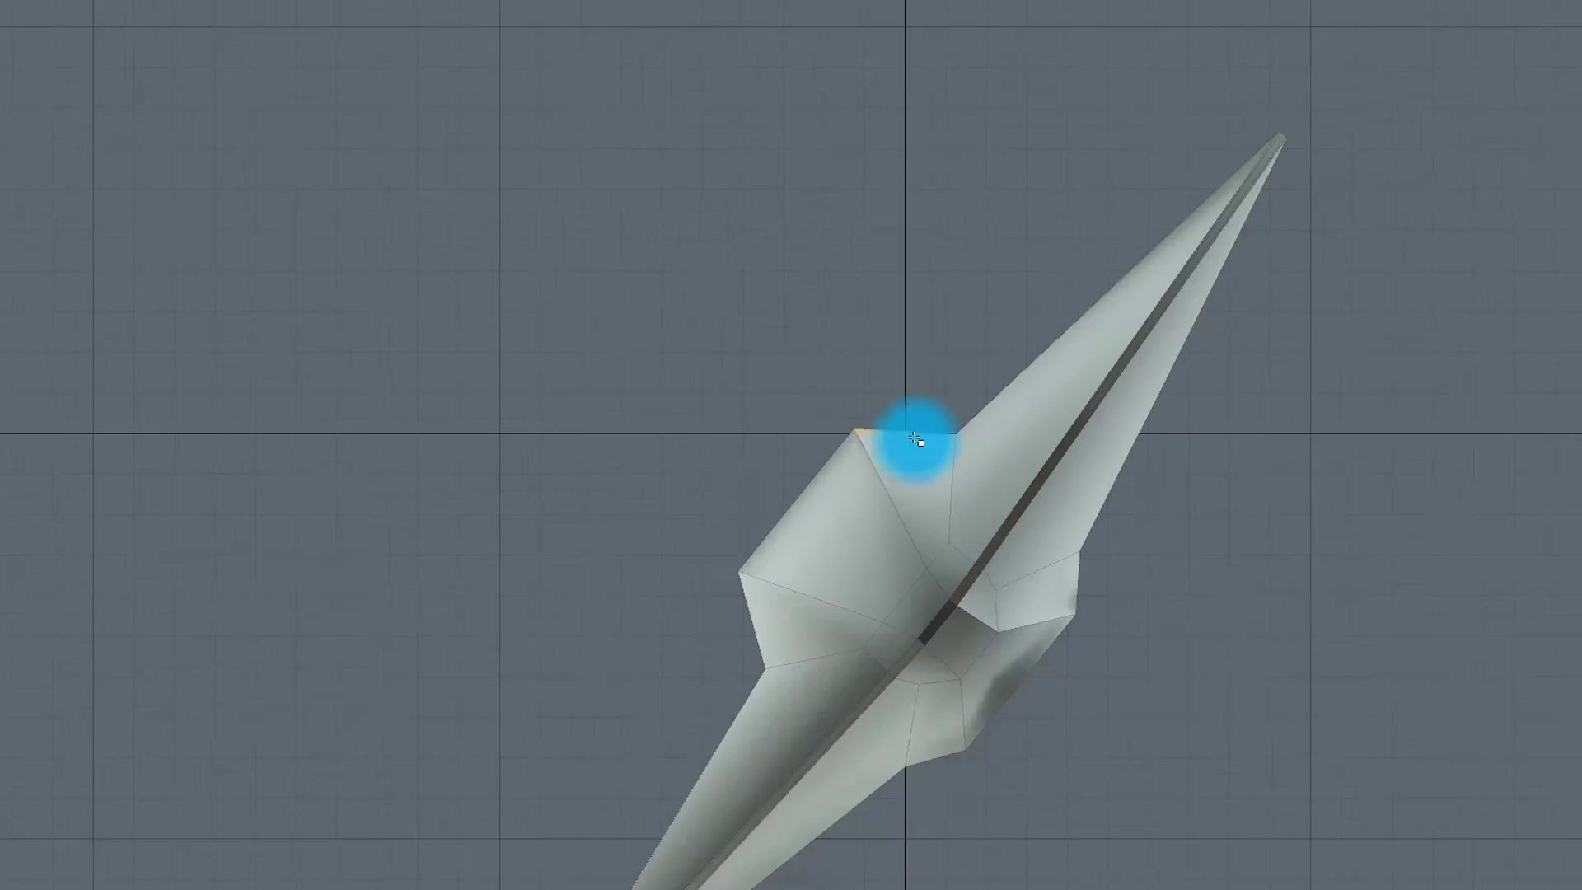
{"action": "scroll", "coordinate": [915, 439], "scroll_direction": "up", "scroll_amount": 4}
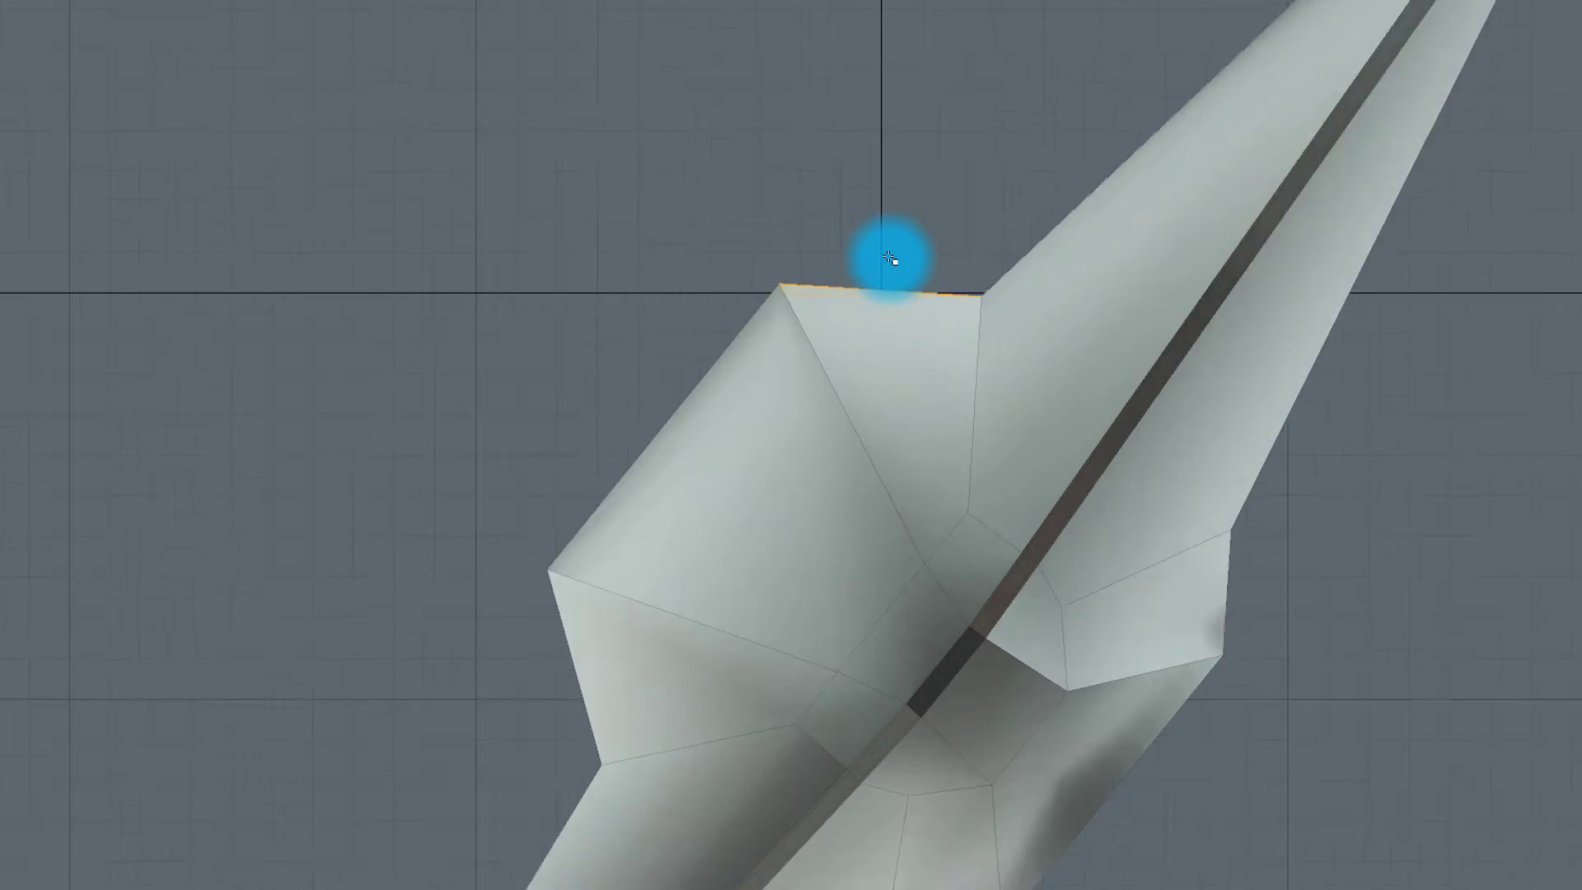
{"action": "scroll", "coordinate": [890, 258], "scroll_direction": "up", "scroll_amount": 5}
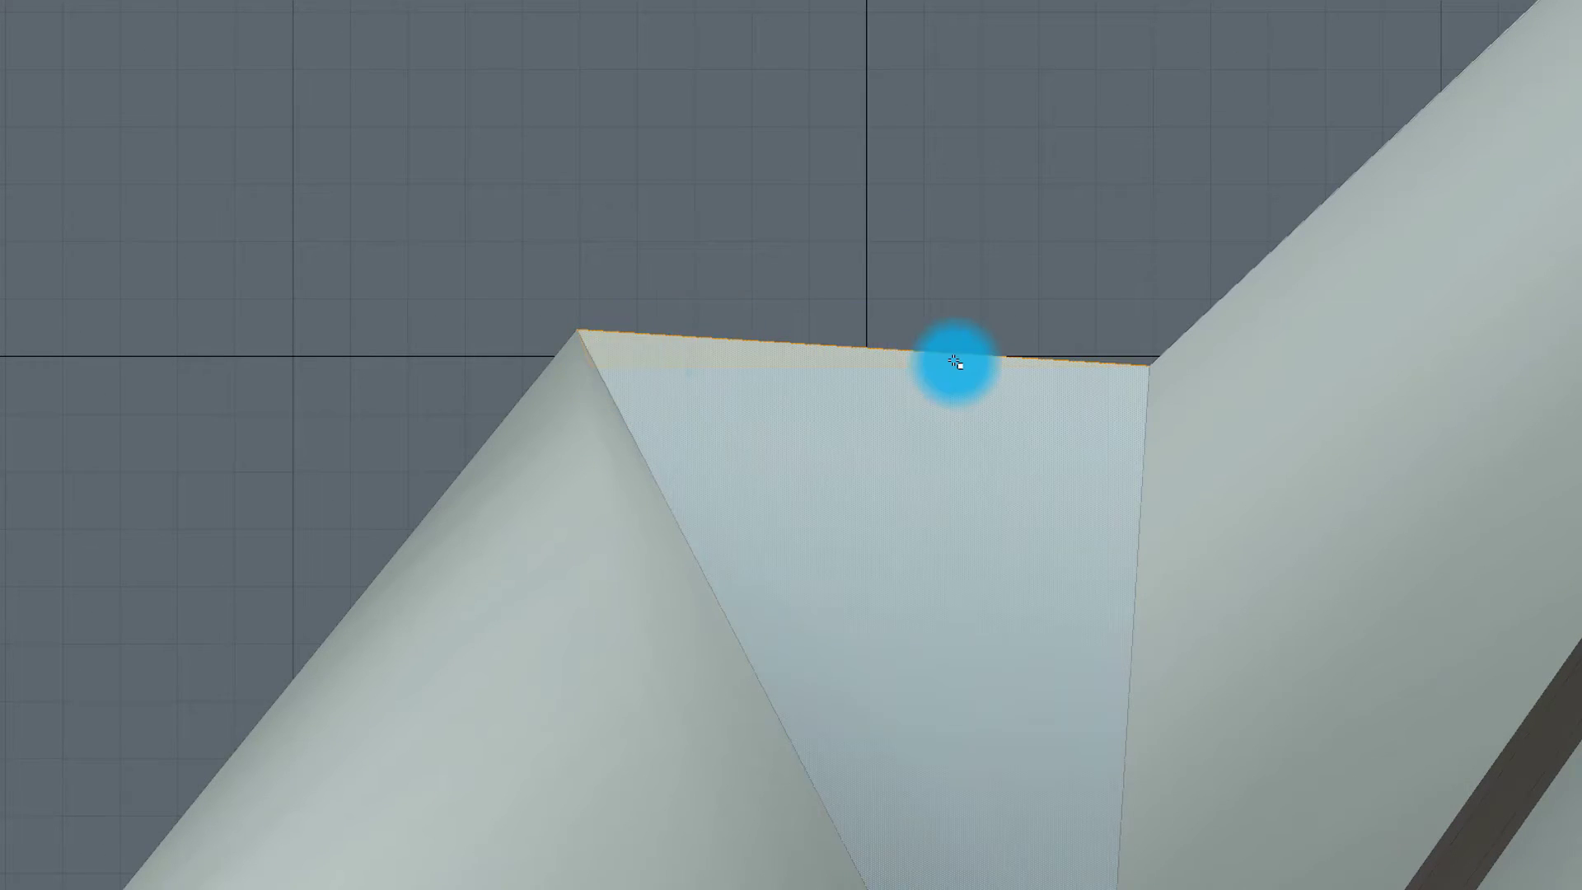
{"action": "scroll", "coordinate": [922, 350], "scroll_direction": "down", "scroll_amount": 2}
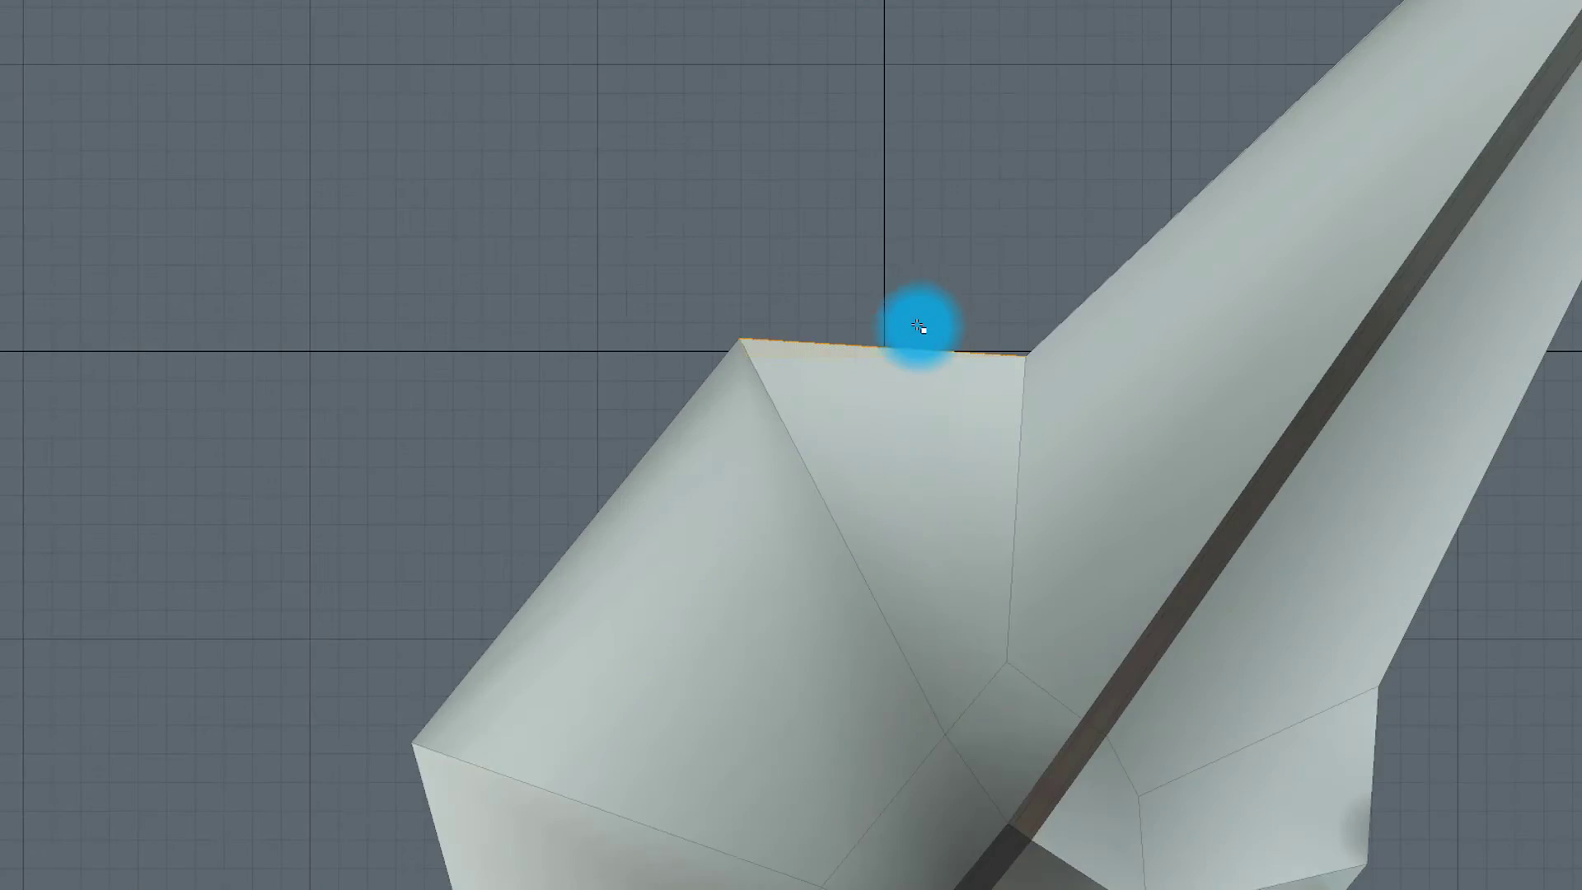
{"action": "scroll", "coordinate": [917, 325], "scroll_direction": "up", "scroll_amount": 1}
{"action": "key", "text": "ctrl+space"}
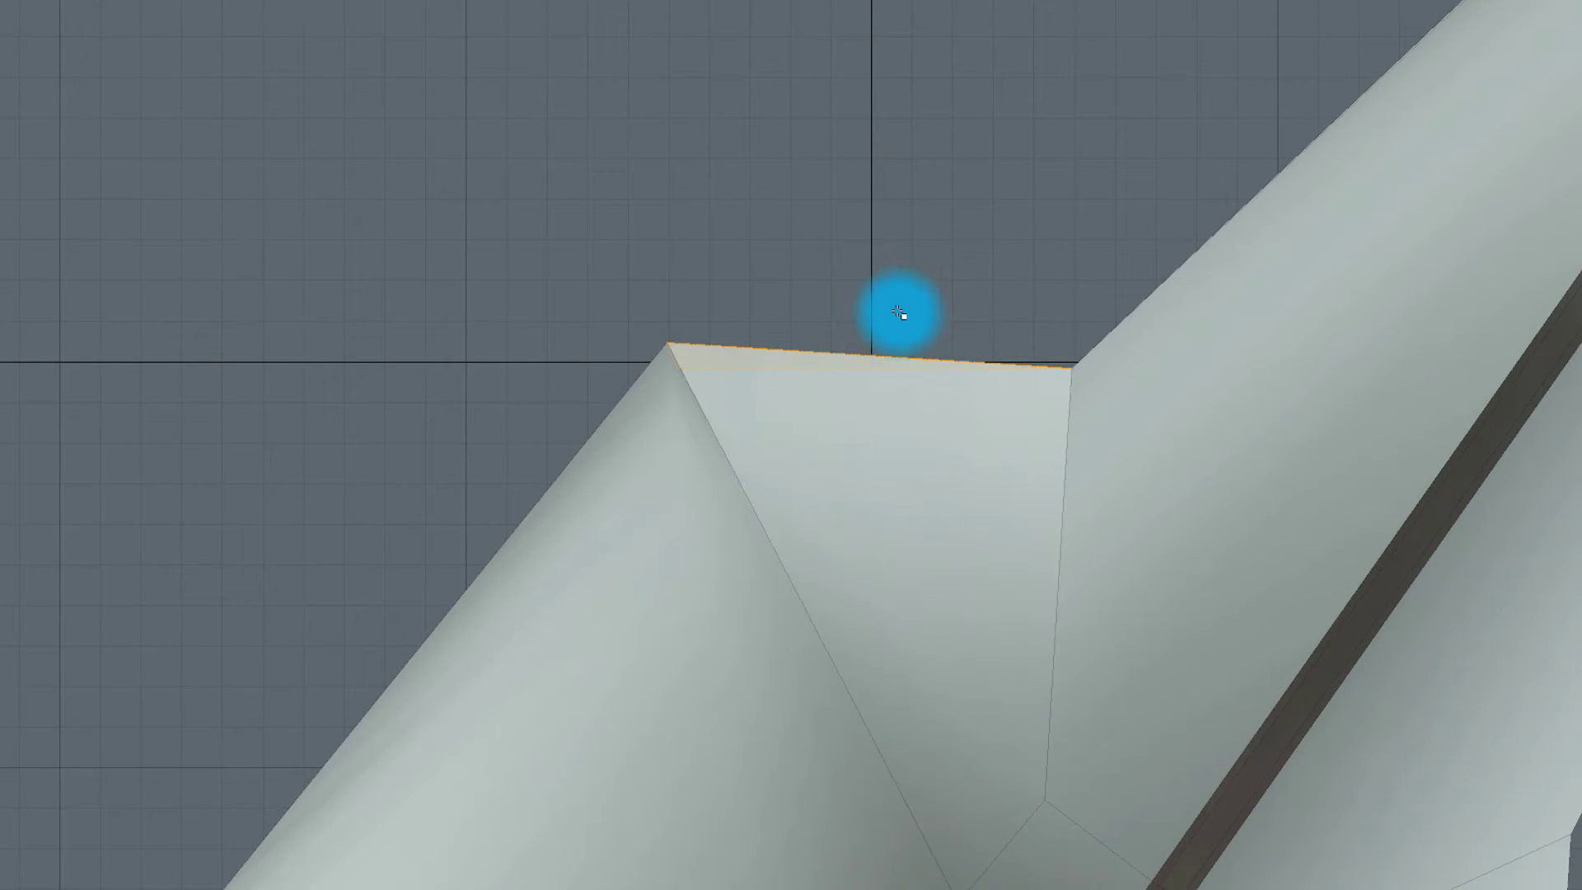
- Flatten the slanted ridge-side polygon onto the aligned work plane in wireframe by scaling it to 1% in Y
{"action": "key", "text": "e"}
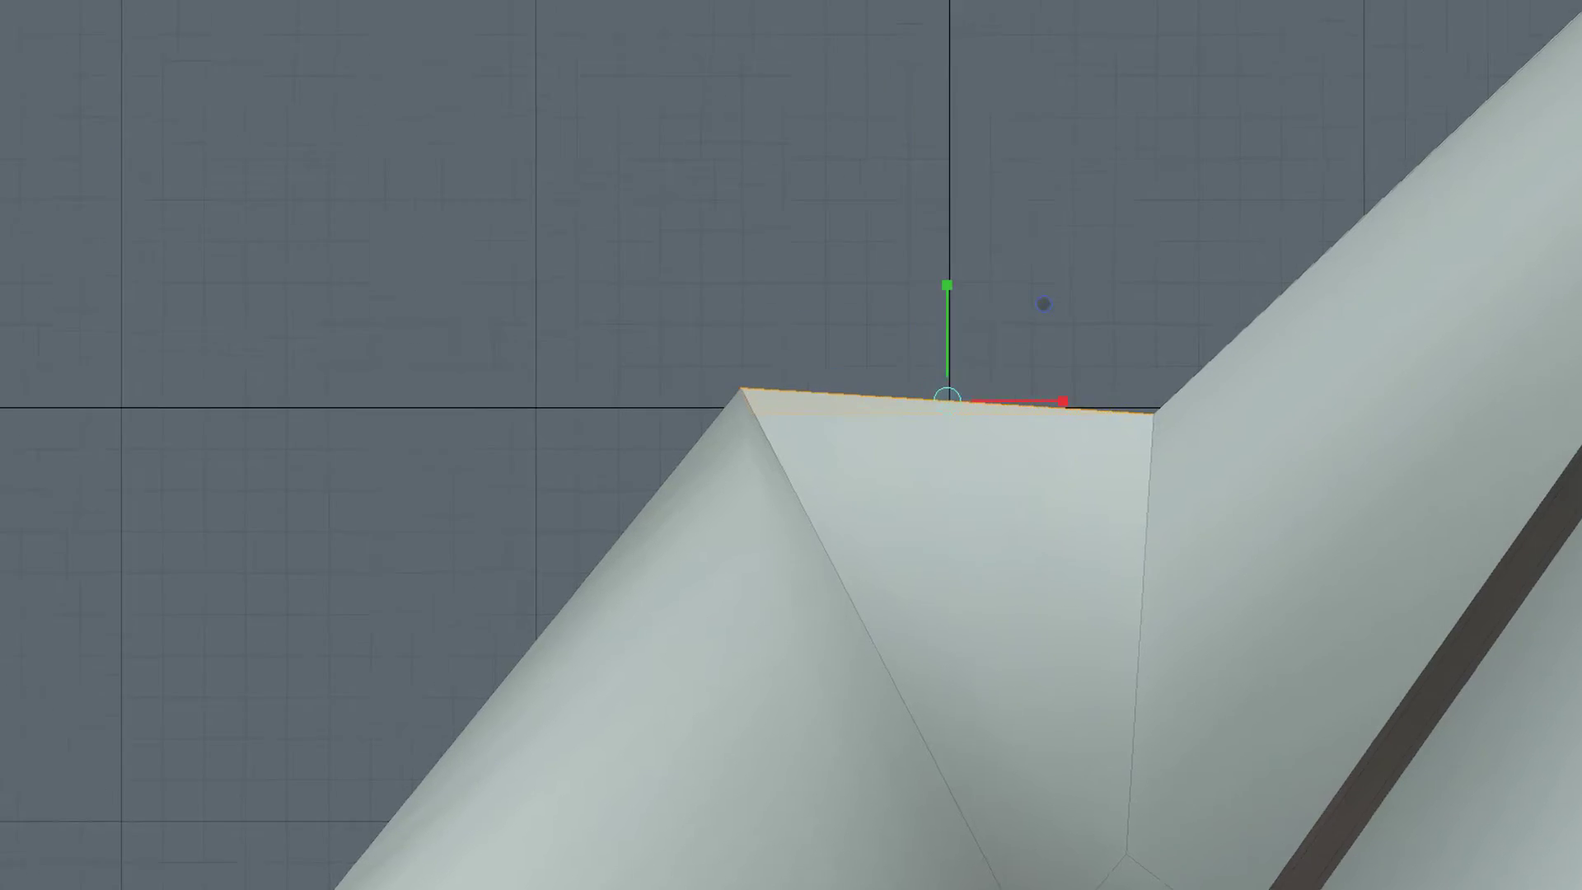
{"action": "left_click", "coordinate": [288, 209]}
{"action": "left_click", "coordinate": [400, 323]}
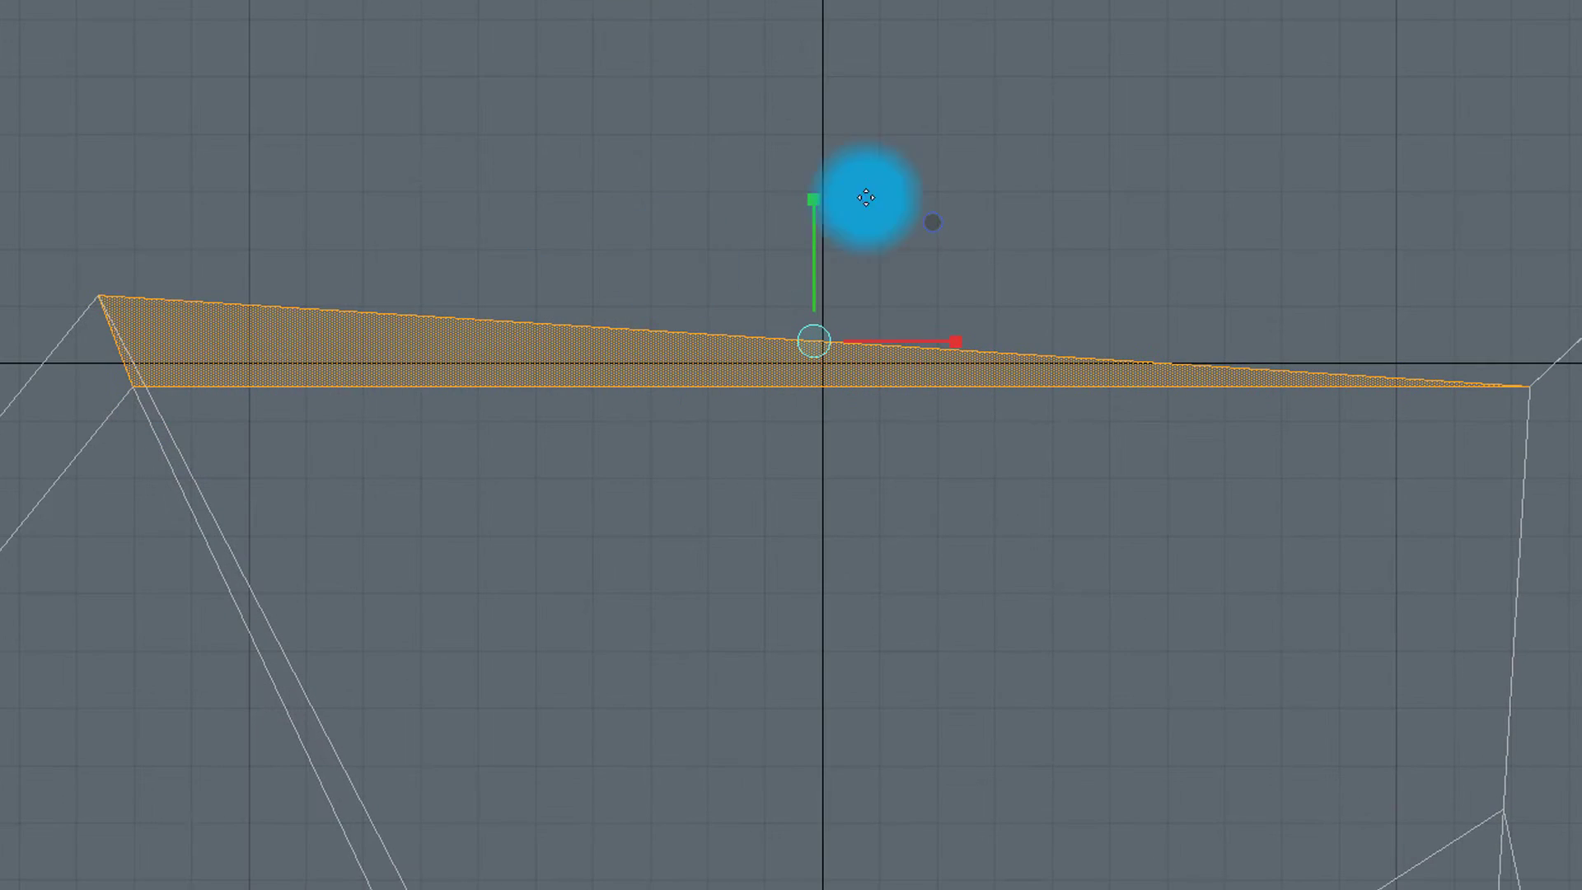
{"action": "left_click_drag", "start_coordinate": [813, 207], "coordinate": [813, 336]}
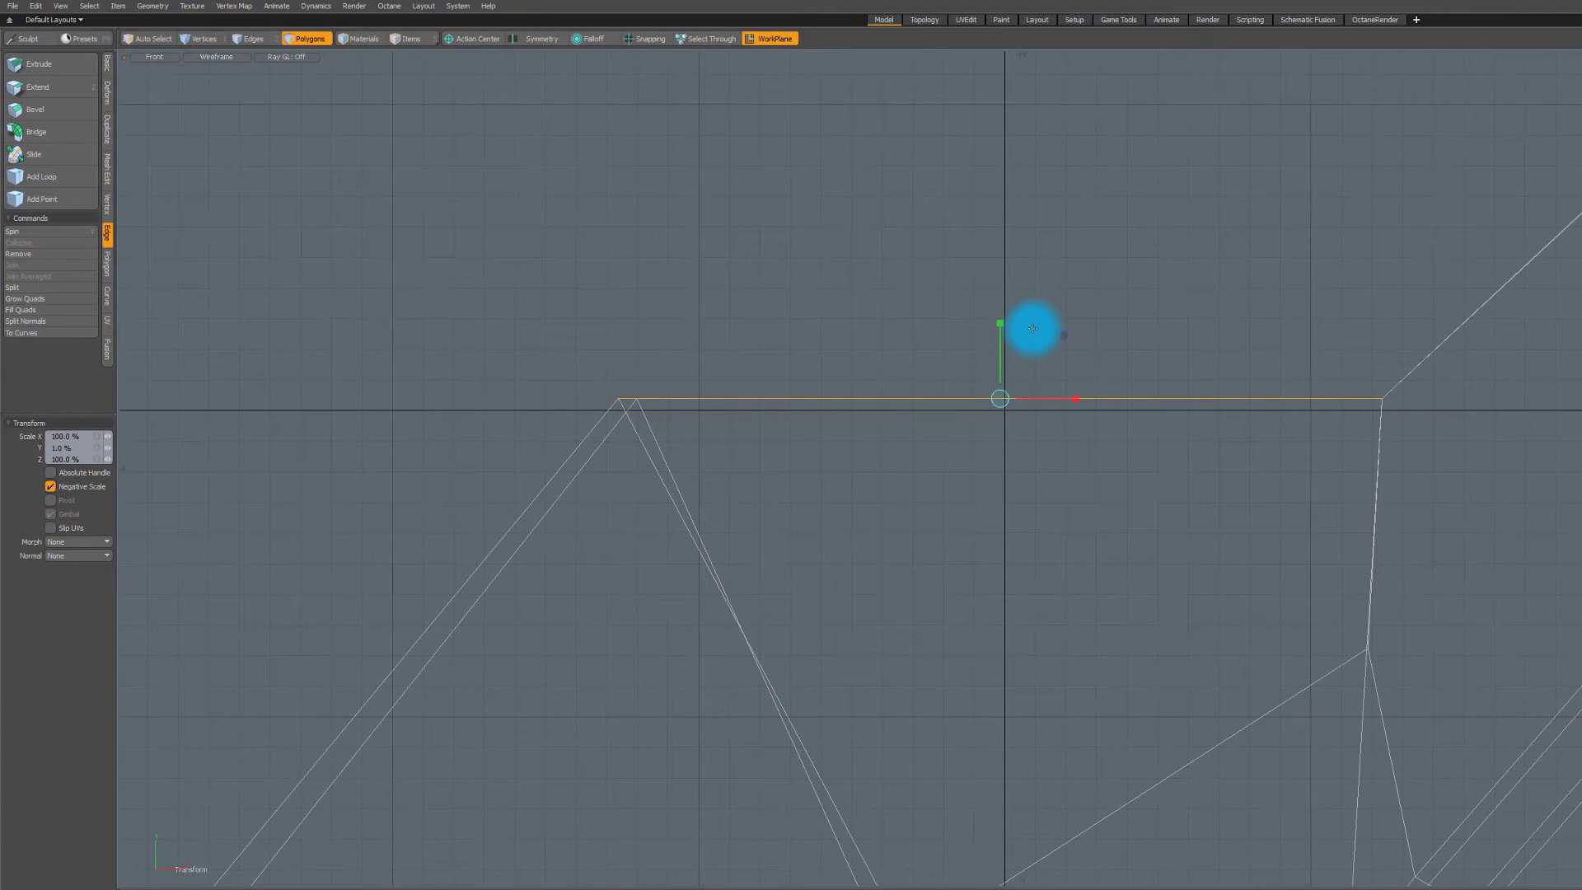
- Inspect the flattened ridge-side polygon in wireframe from the front and in perspective
{"action": "scroll", "coordinate": [1033, 329], "scroll_direction": "down", "scroll_amount": 3}
{"action": "scroll", "coordinate": [1033, 332], "scroll_direction": "down", "scroll_amount": 3}
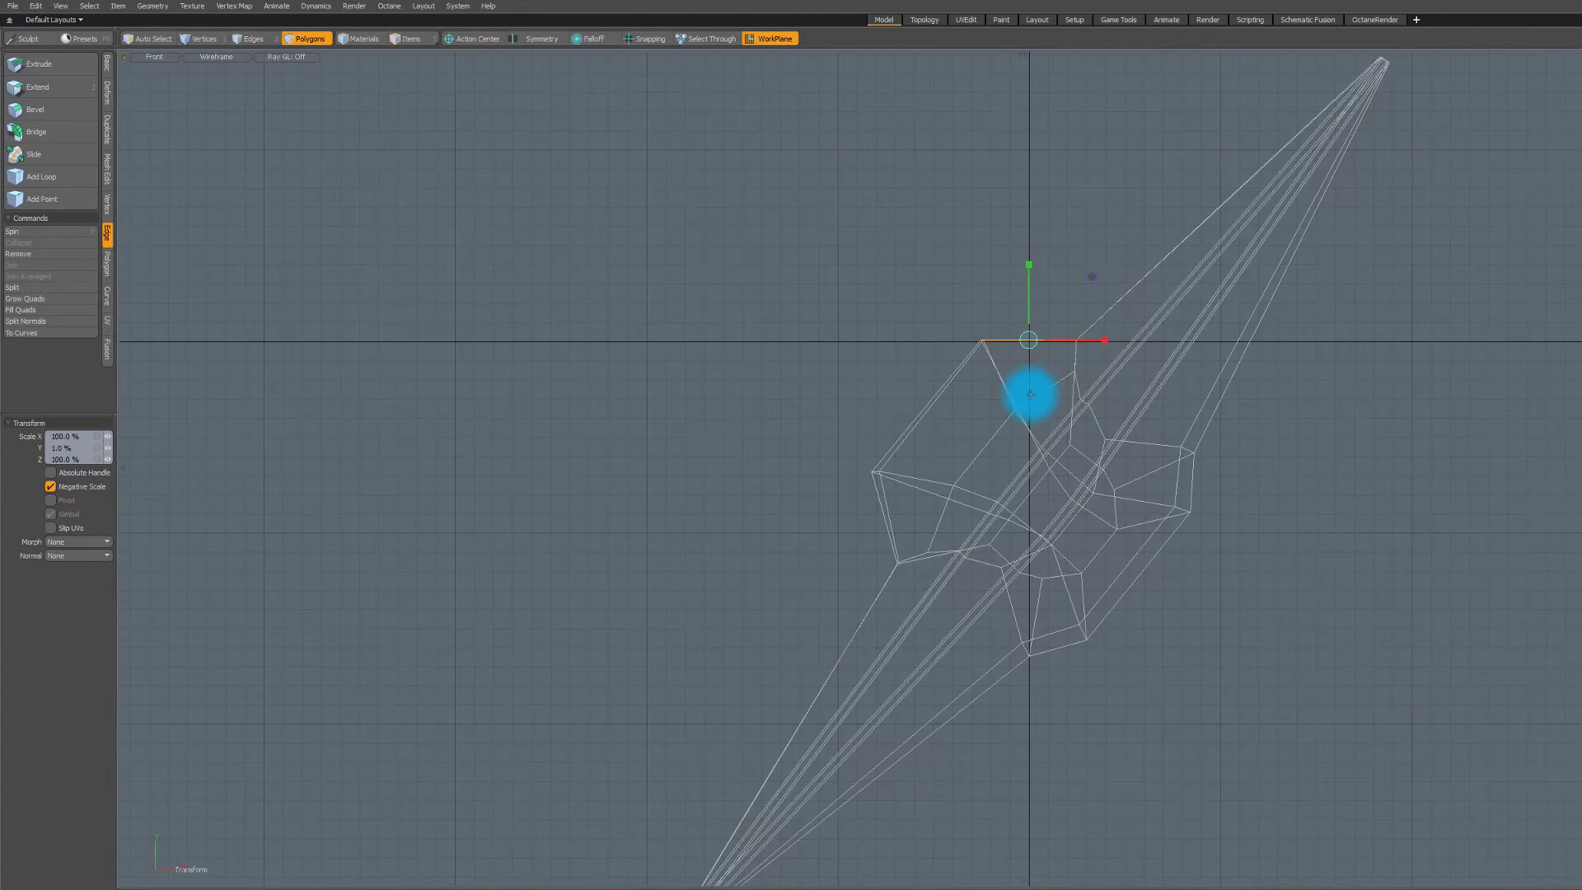
{"action": "scroll", "coordinate": [935, 469], "scroll_direction": "up", "scroll_amount": 3}
{"action": "scroll", "coordinate": [1155, 230], "scroll_direction": "down", "scroll_amount": 1}
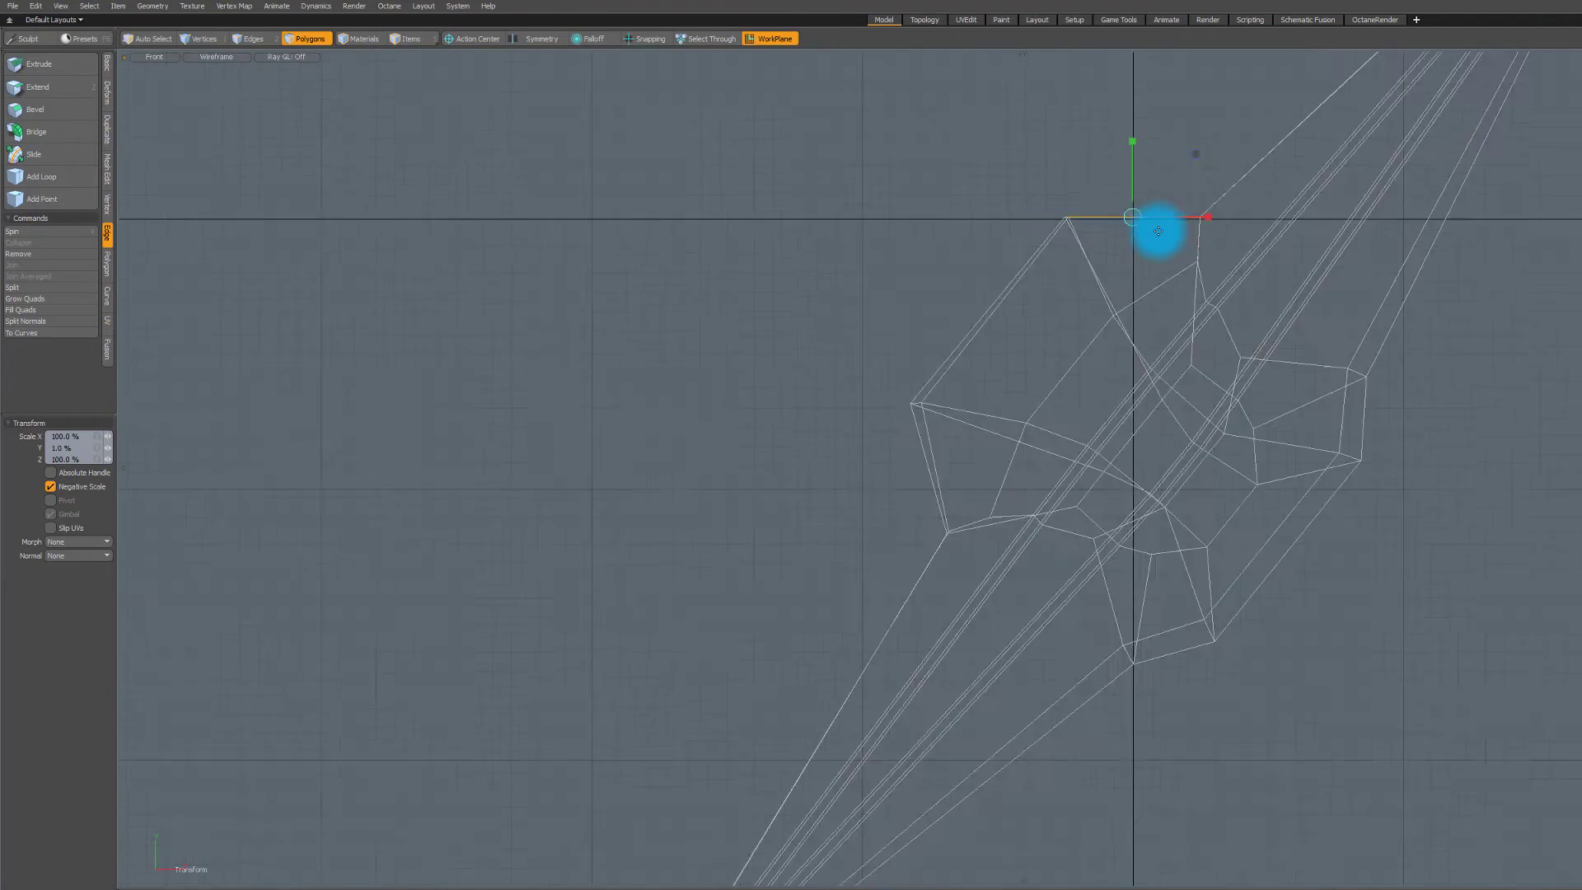
{"action": "scroll", "coordinate": [1169, 163], "scroll_direction": "up", "scroll_amount": 3}
{"action": "scroll", "coordinate": [1063, 195], "scroll_direction": "down", "scroll_amount": 3}
{"action": "scroll", "coordinate": [1033, 306], "scroll_direction": "up", "scroll_amount": 3}
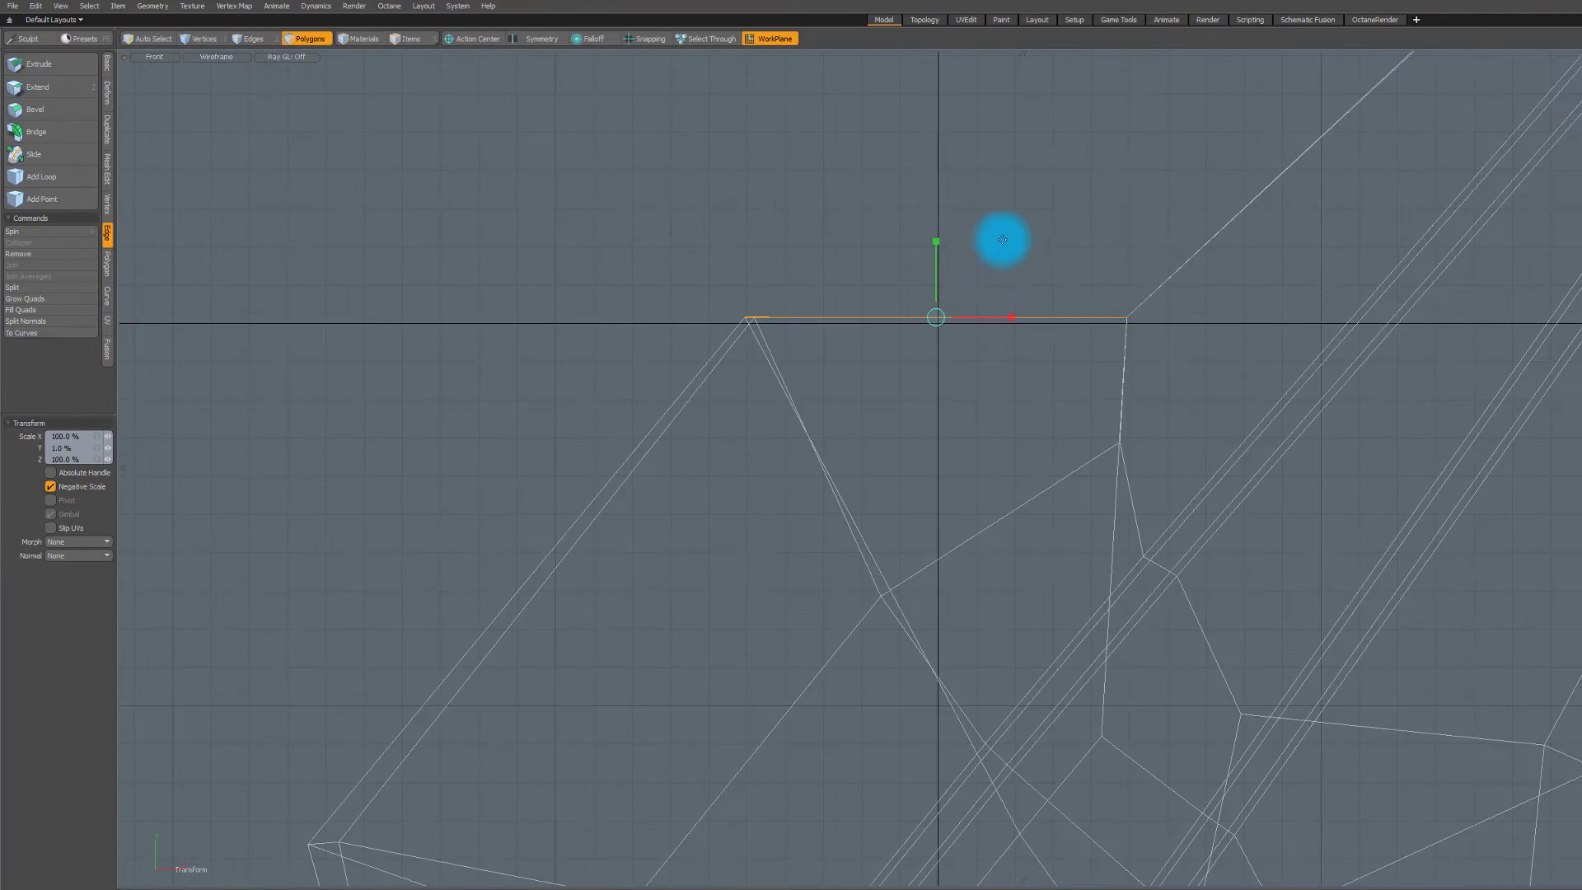
{"action": "scroll", "coordinate": [999, 236], "scroll_direction": "down", "scroll_amount": 1}
{"action": "scroll", "coordinate": [918, 353], "scroll_direction": "down", "scroll_amount": 1}
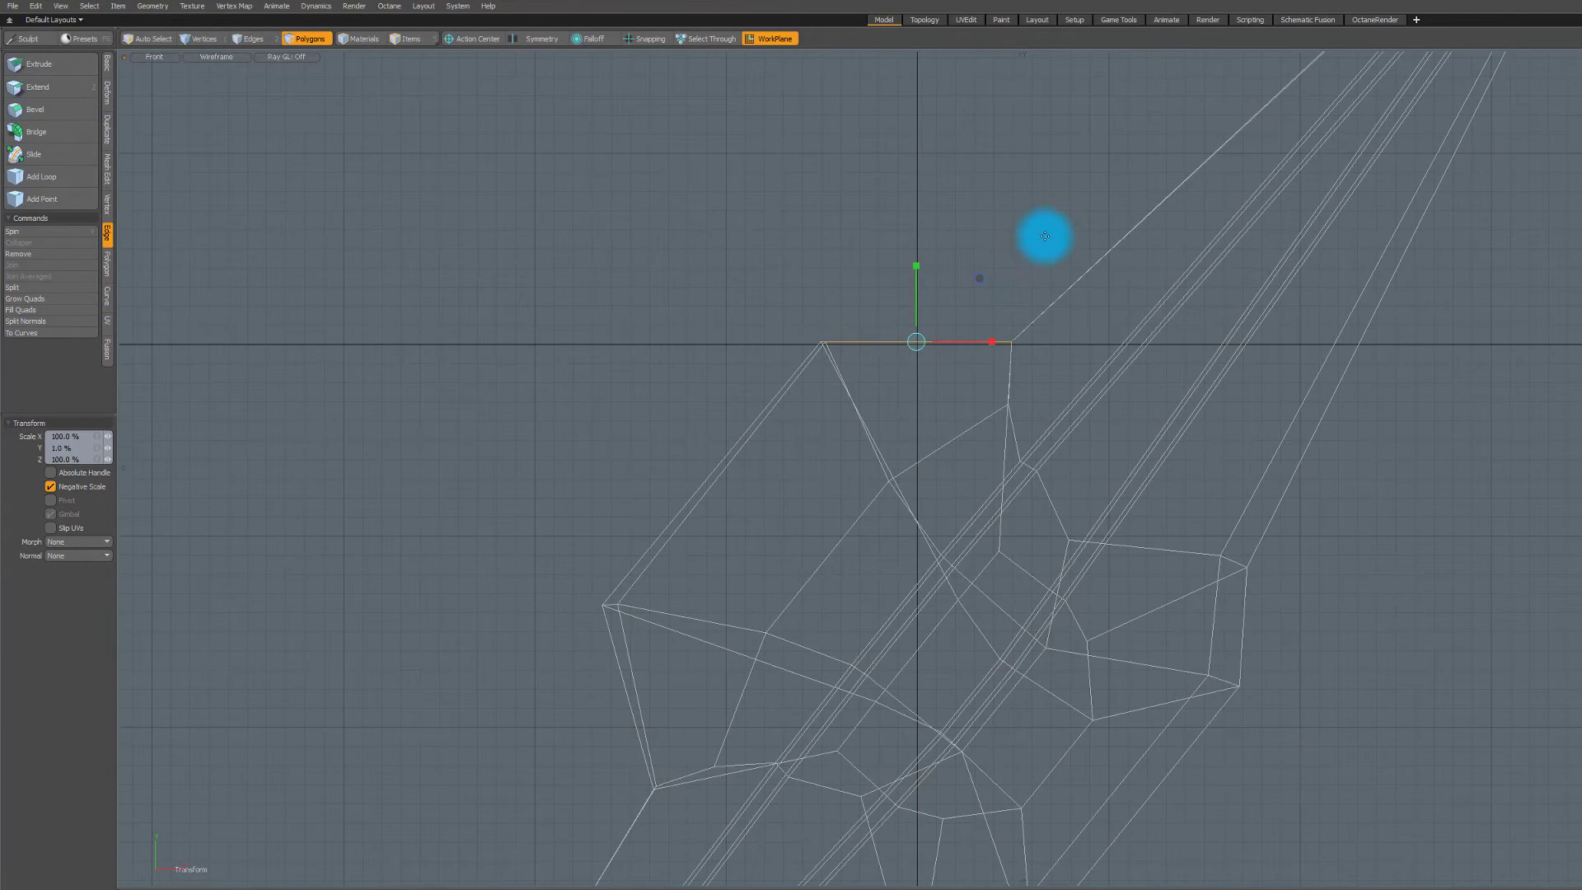
{"action": "left_click_drag", "start_coordinate": [796, 336], "coordinate": [940, 301], "text": "alt+shift"}
{"action": "key", "text": "ctrl+space"}
{"action": "left_click", "coordinate": [998, 216]}
{"action": "left_click_drag", "start_coordinate": [939, 212], "coordinate": [586, 340], "text": "alt"}
{"action": "left_click_drag", "start_coordinate": [1105, 369], "coordinate": [1104, 497], "text": "alt"}
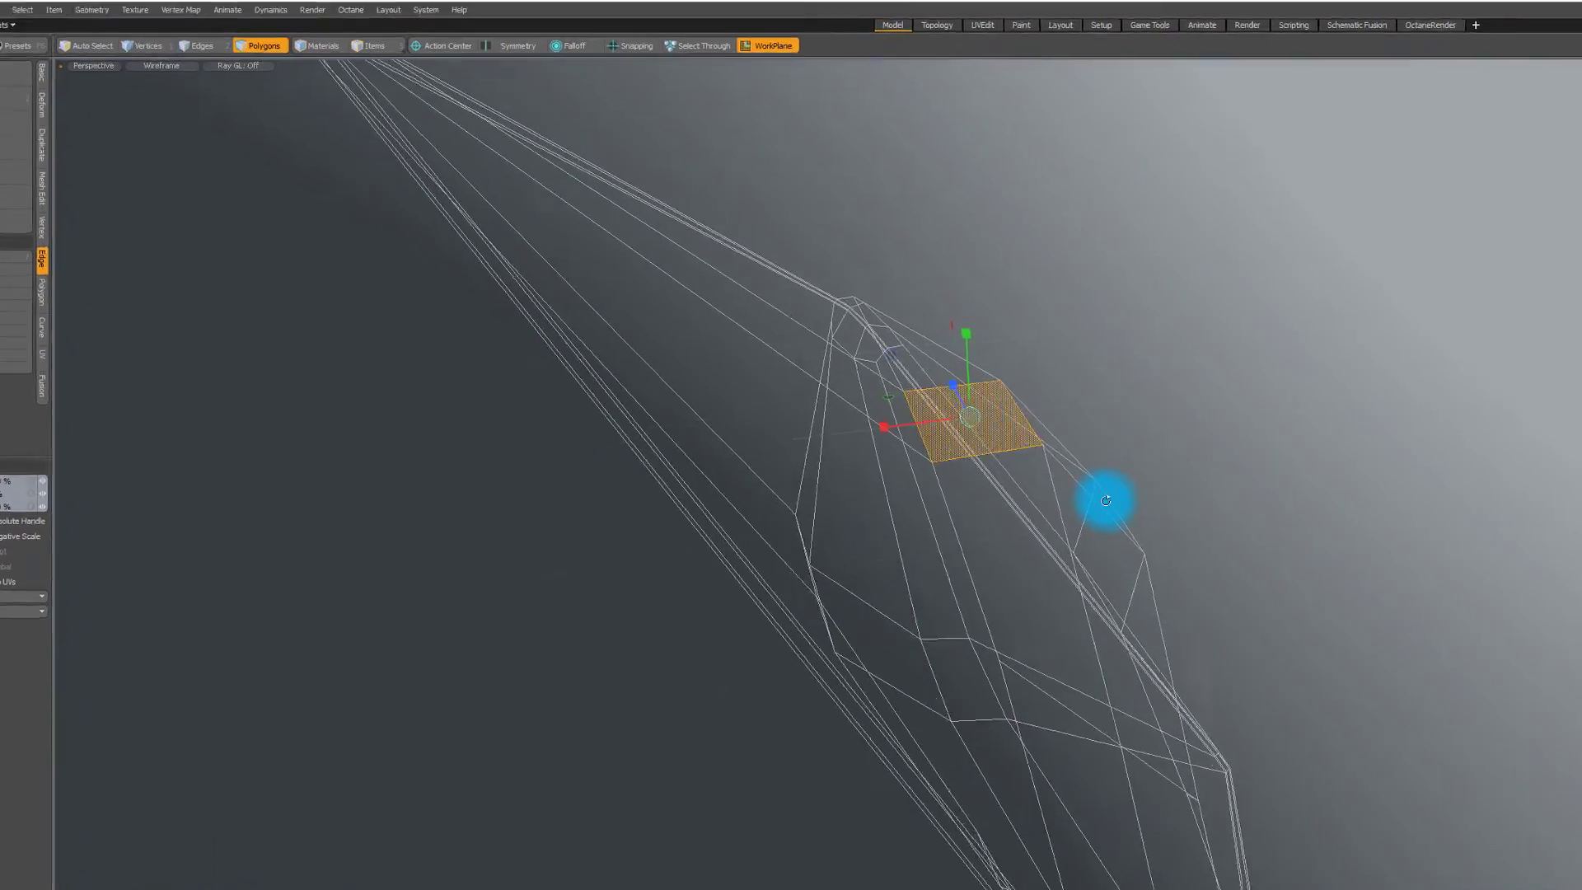
- Reset the work plane to its default orientation and view the hull from the front
{"action": "left_click", "coordinate": [764, 41]}
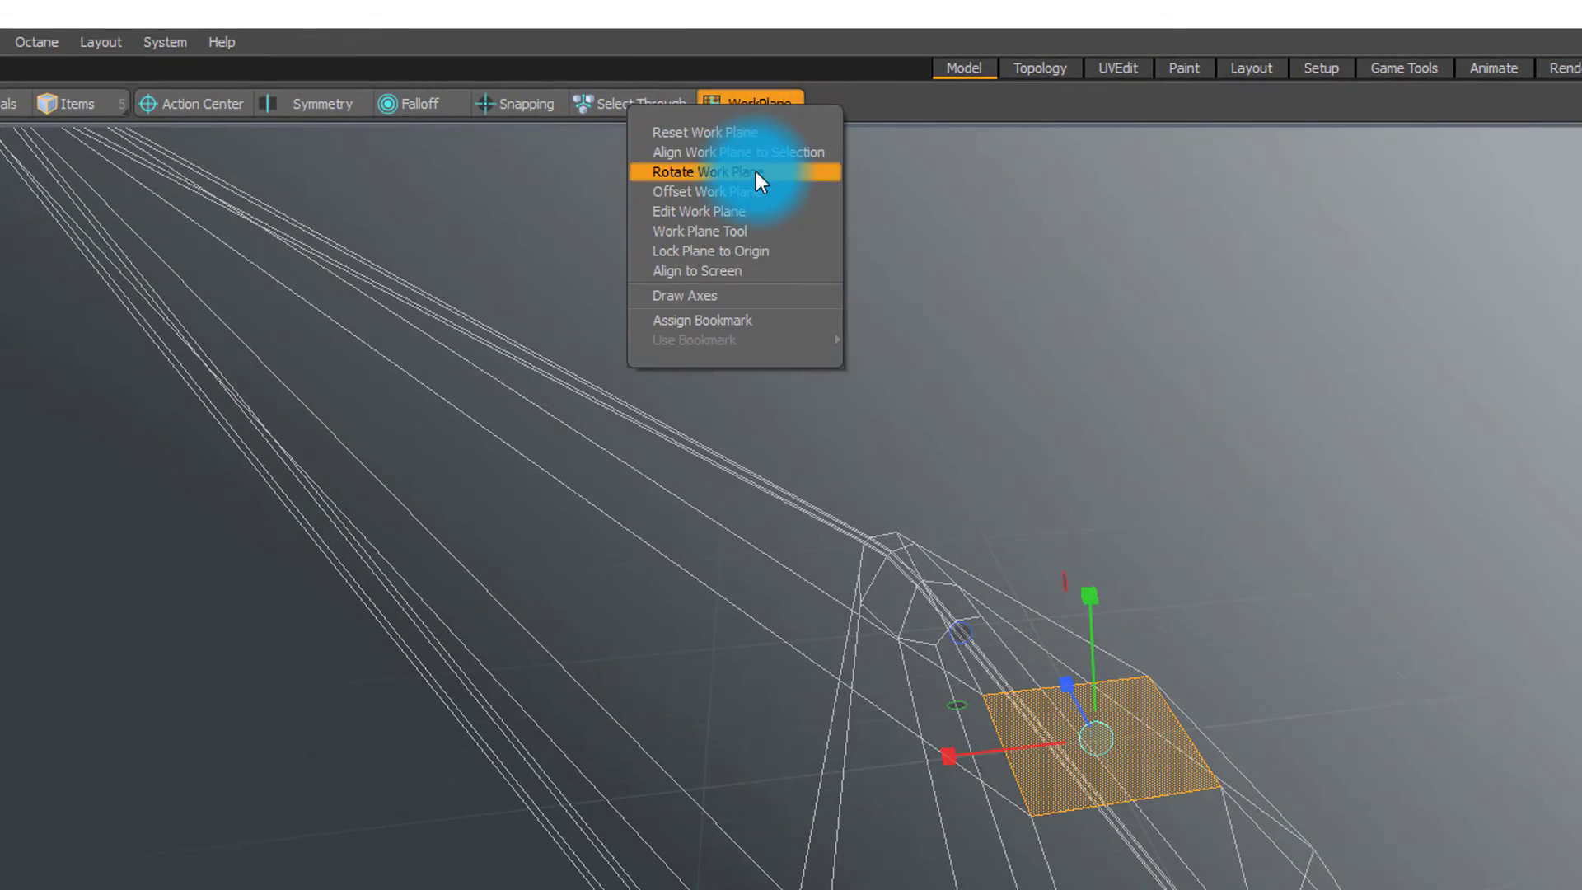
{"action": "left_click", "coordinate": [763, 135]}
{"action": "left_click_drag", "start_coordinate": [790, 212], "coordinate": [852, 552], "text": "alt"}
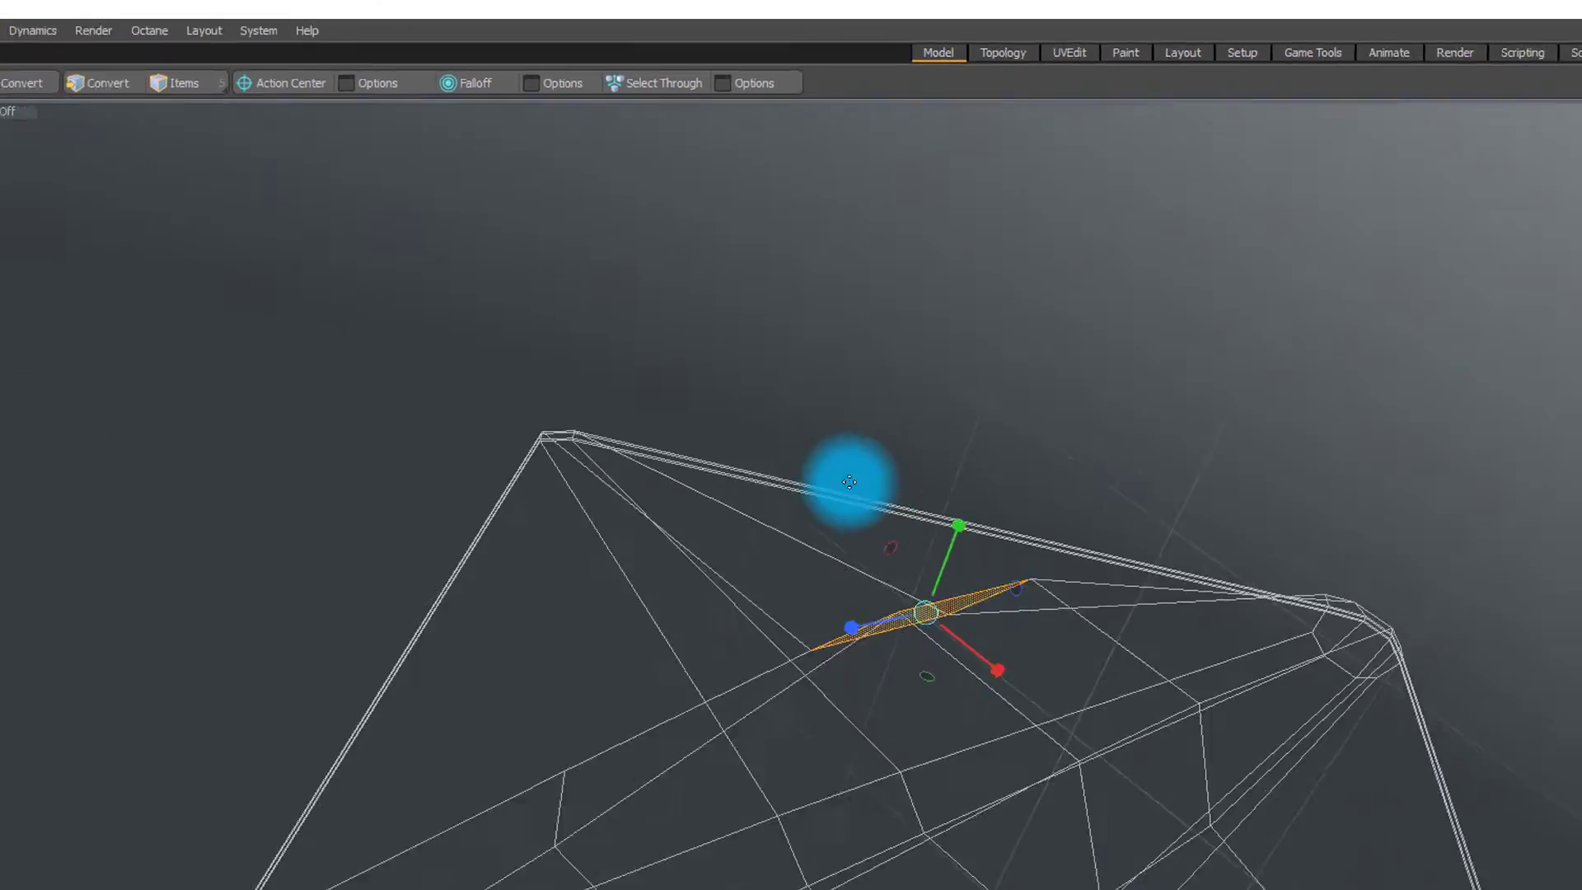
{"action": "key", "text": "ctrl+space"}
{"action": "left_click", "coordinate": [949, 343]}
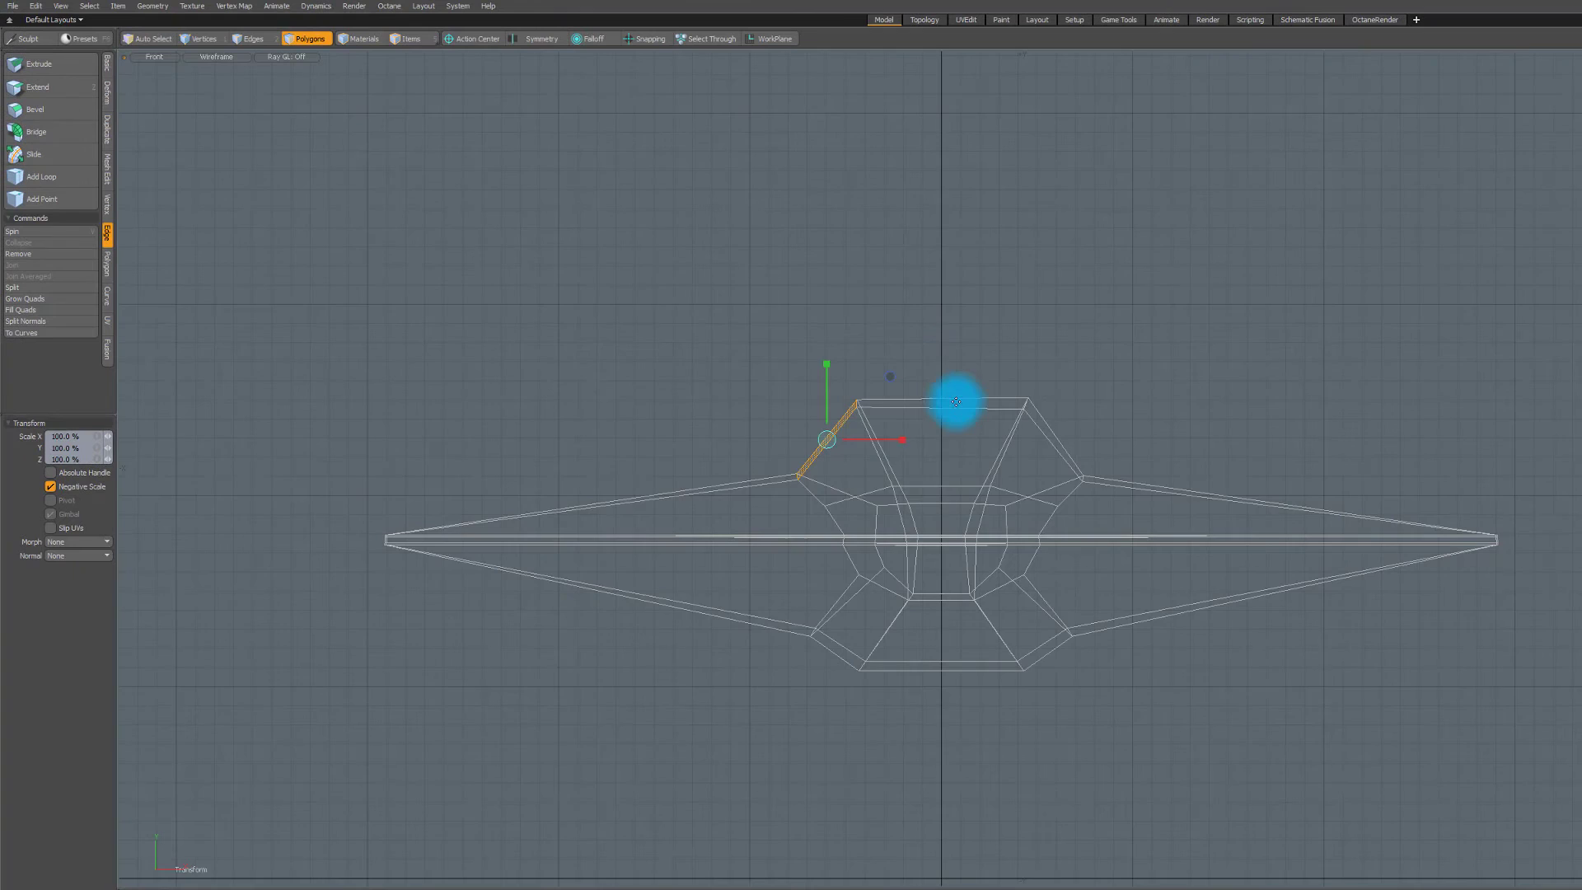
{"action": "scroll", "coordinate": [919, 422], "scroll_direction": "up", "scroll_amount": 3}
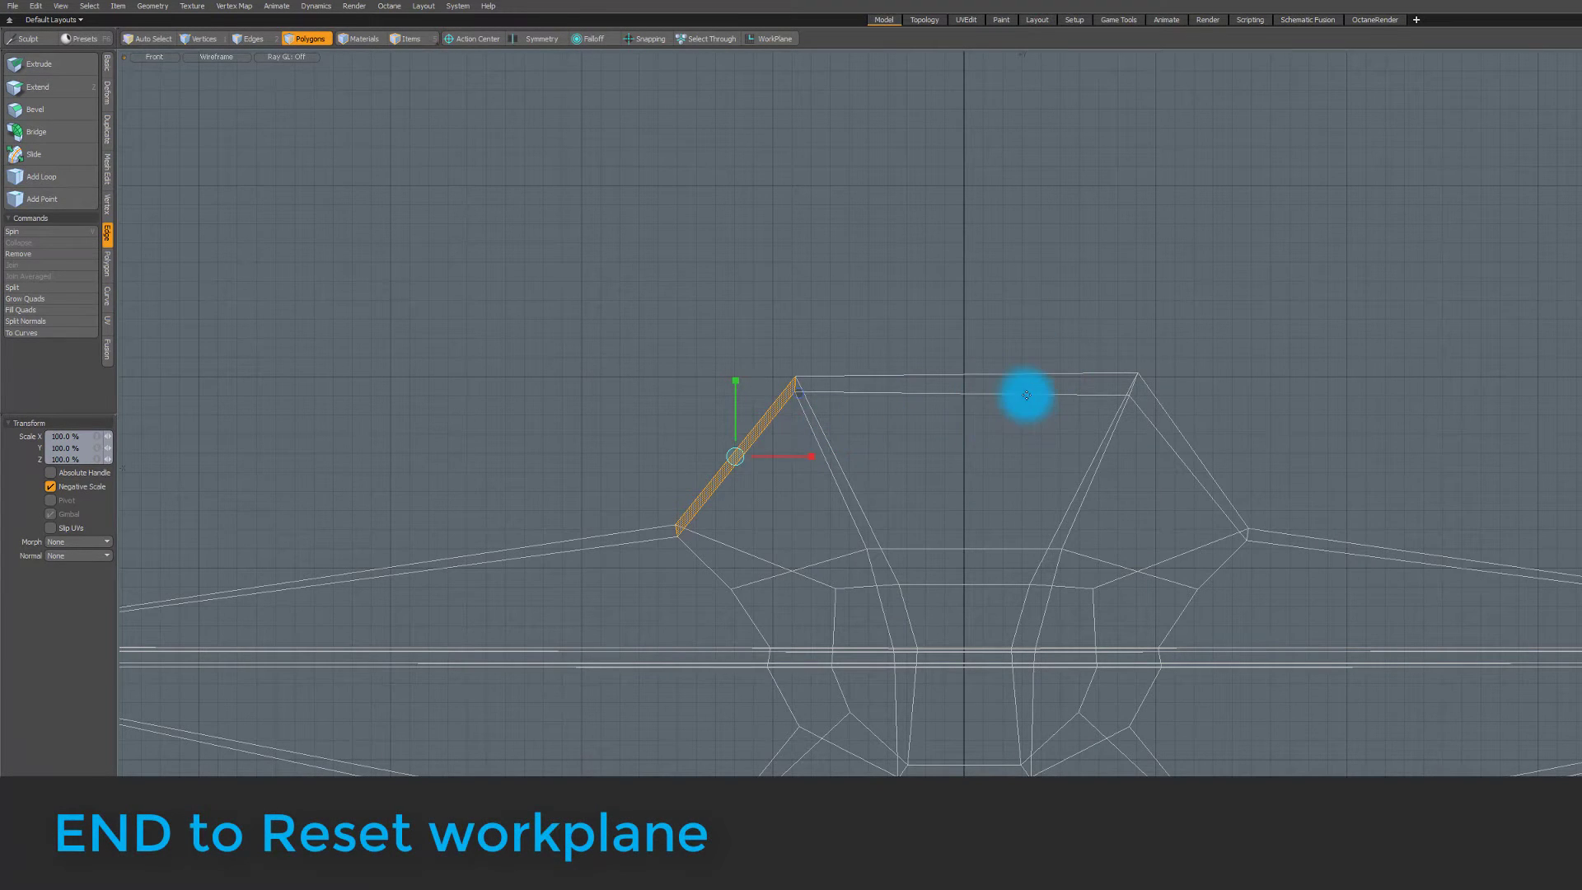
- Toggle between the aligned and default work planes from the front, and view the hull in perspective
{"action": "key", "text": "Home"}
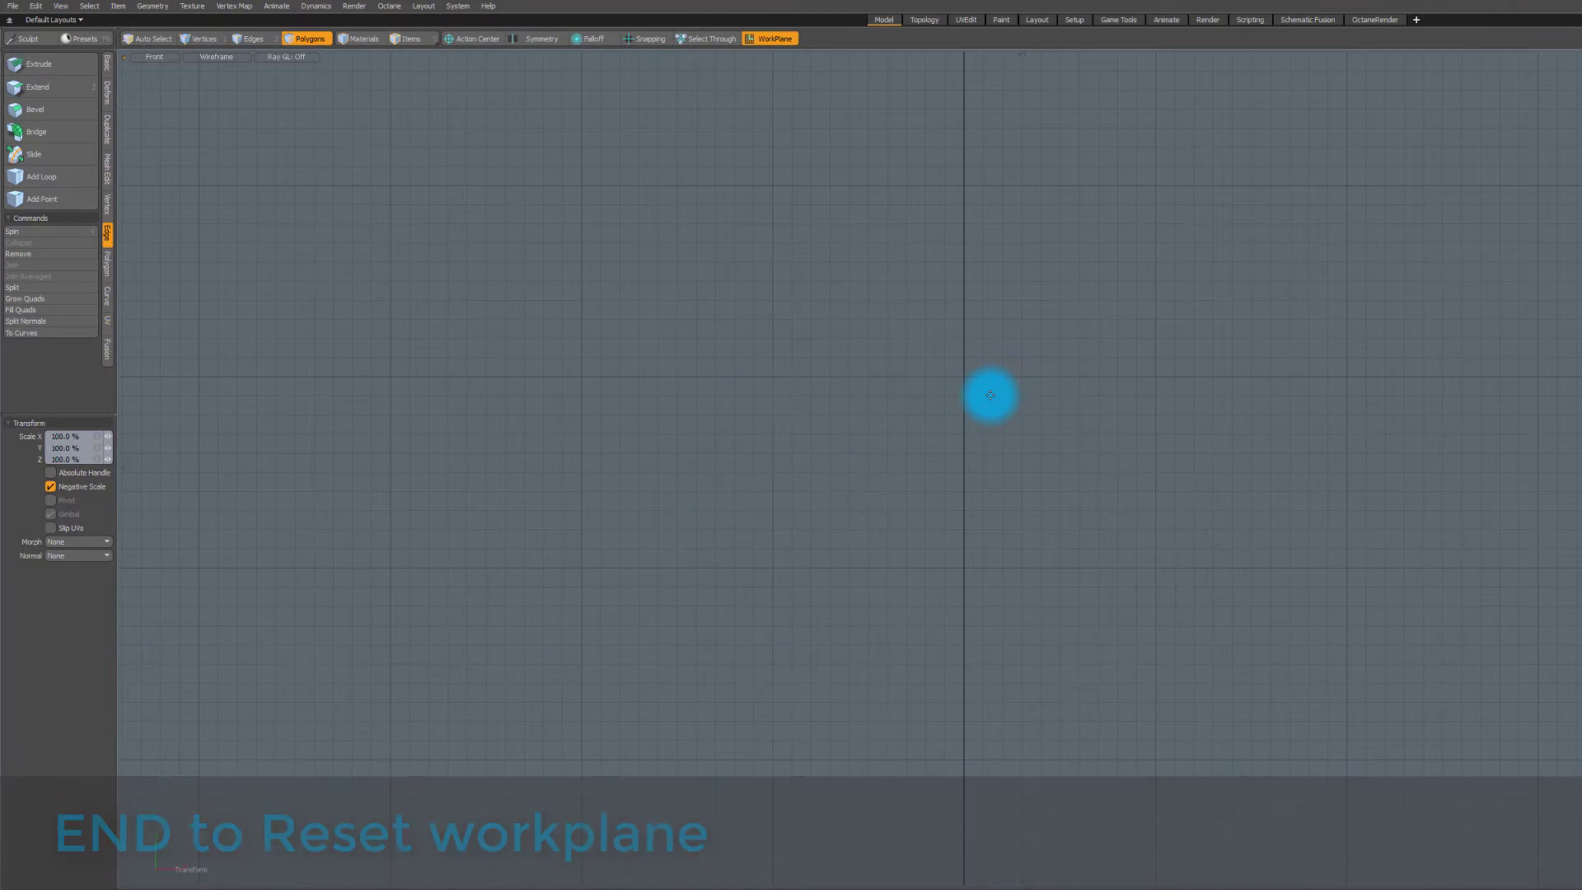
{"action": "scroll", "coordinate": [978, 375], "scroll_direction": "down", "scroll_amount": 10}
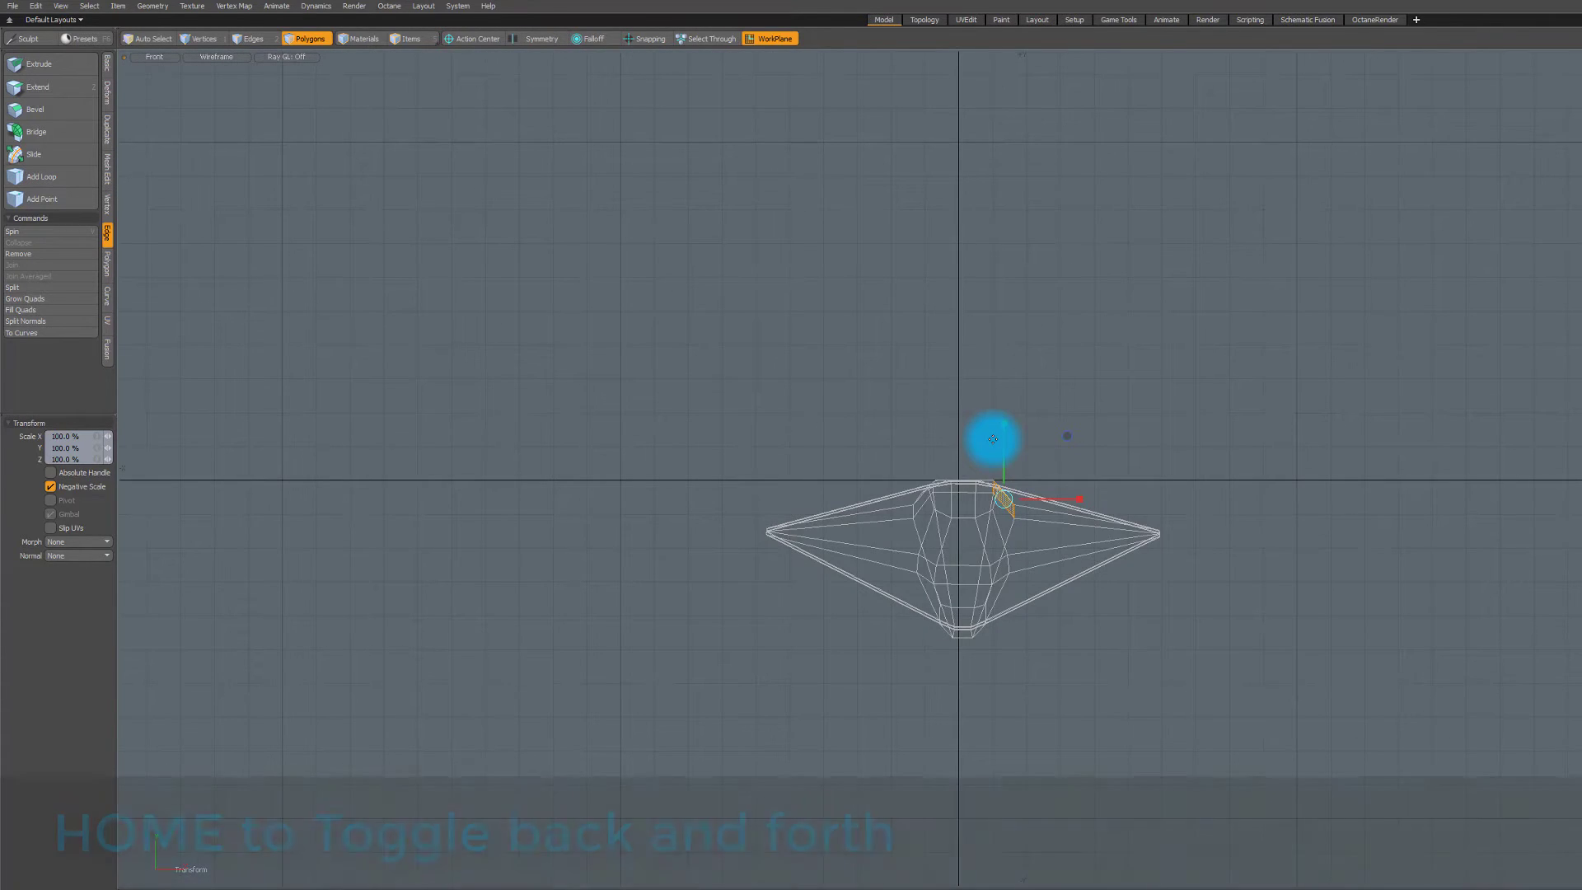
{"action": "key", "text": "Home"}
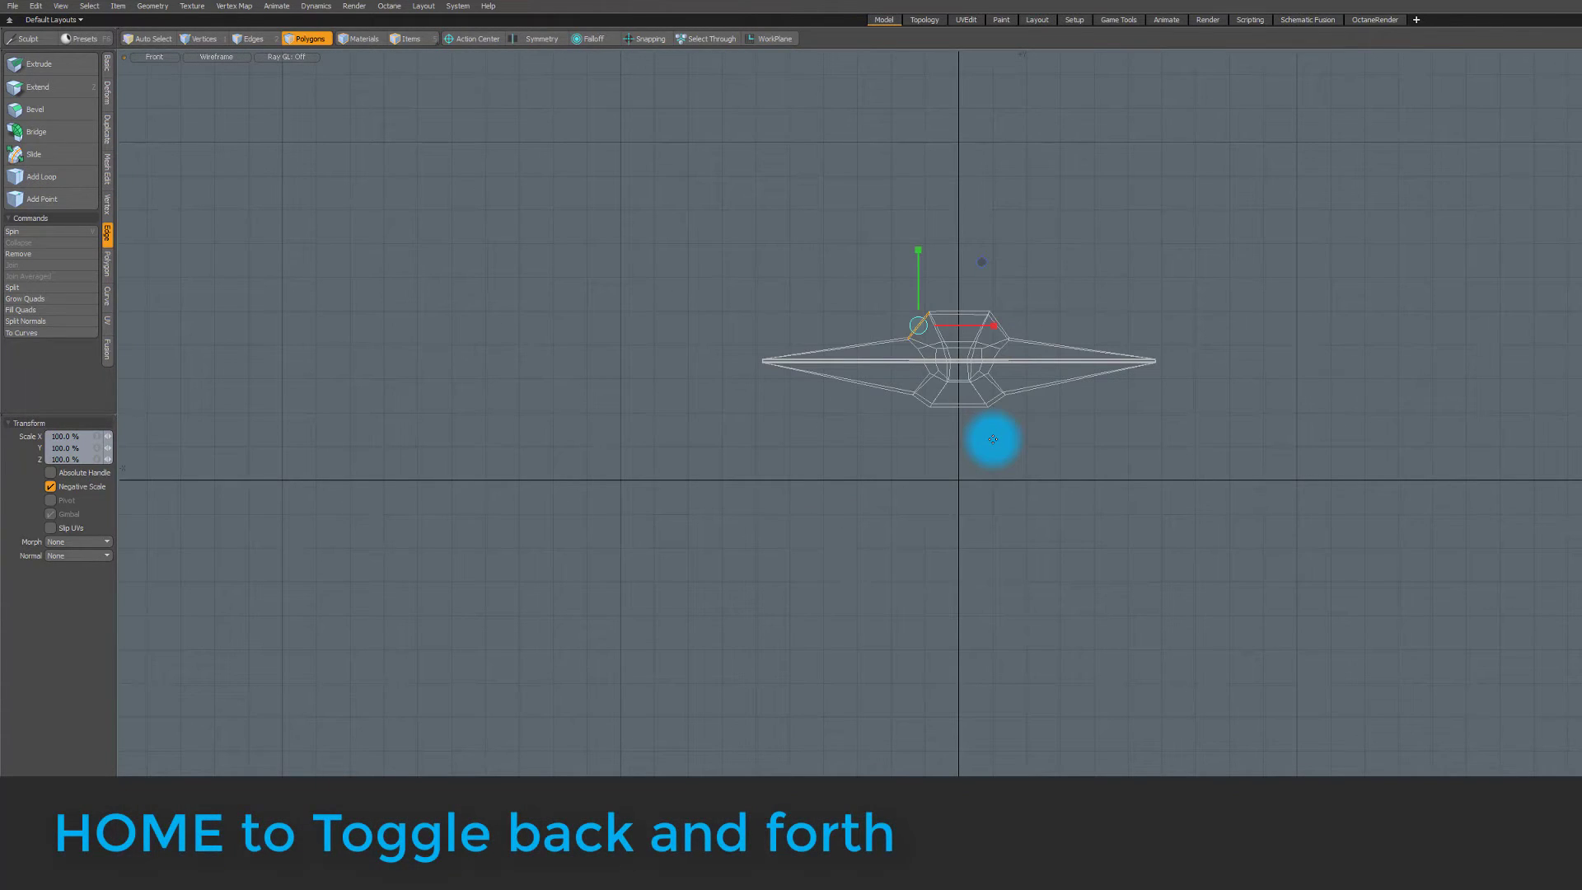
{"action": "key", "text": "ctrl+space"}
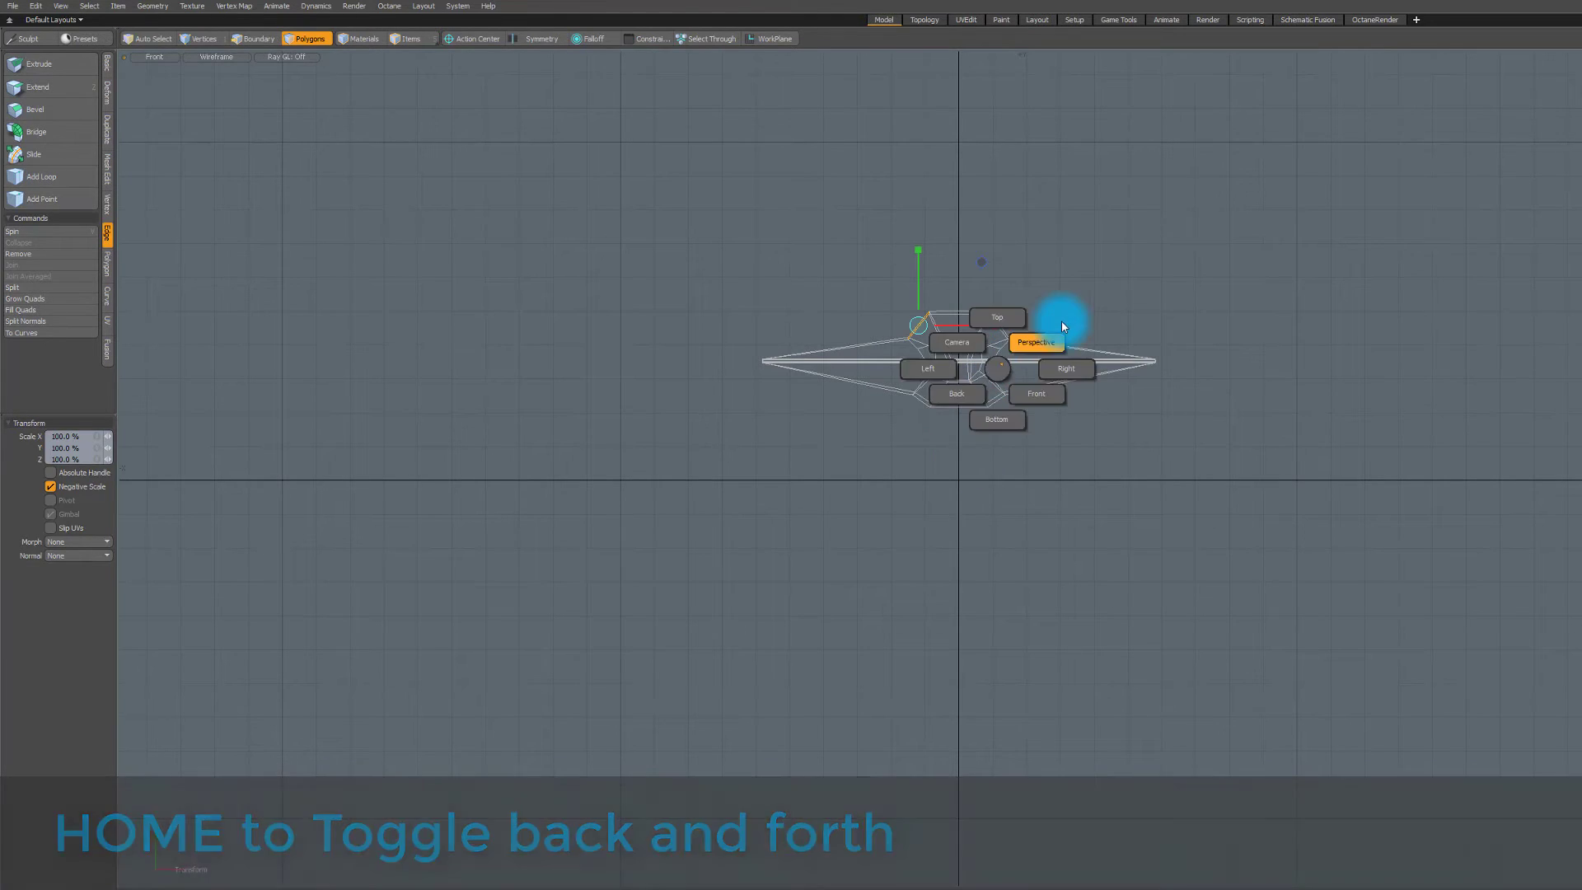
{"action": "left_click", "coordinate": [1063, 320]}
{"action": "left_click_drag", "start_coordinate": [922, 427], "coordinate": [782, 384], "text": "alt"}
{"action": "left_click_drag", "start_coordinate": [782, 384], "coordinate": [1181, 628], "text": "ctrl+alt"}
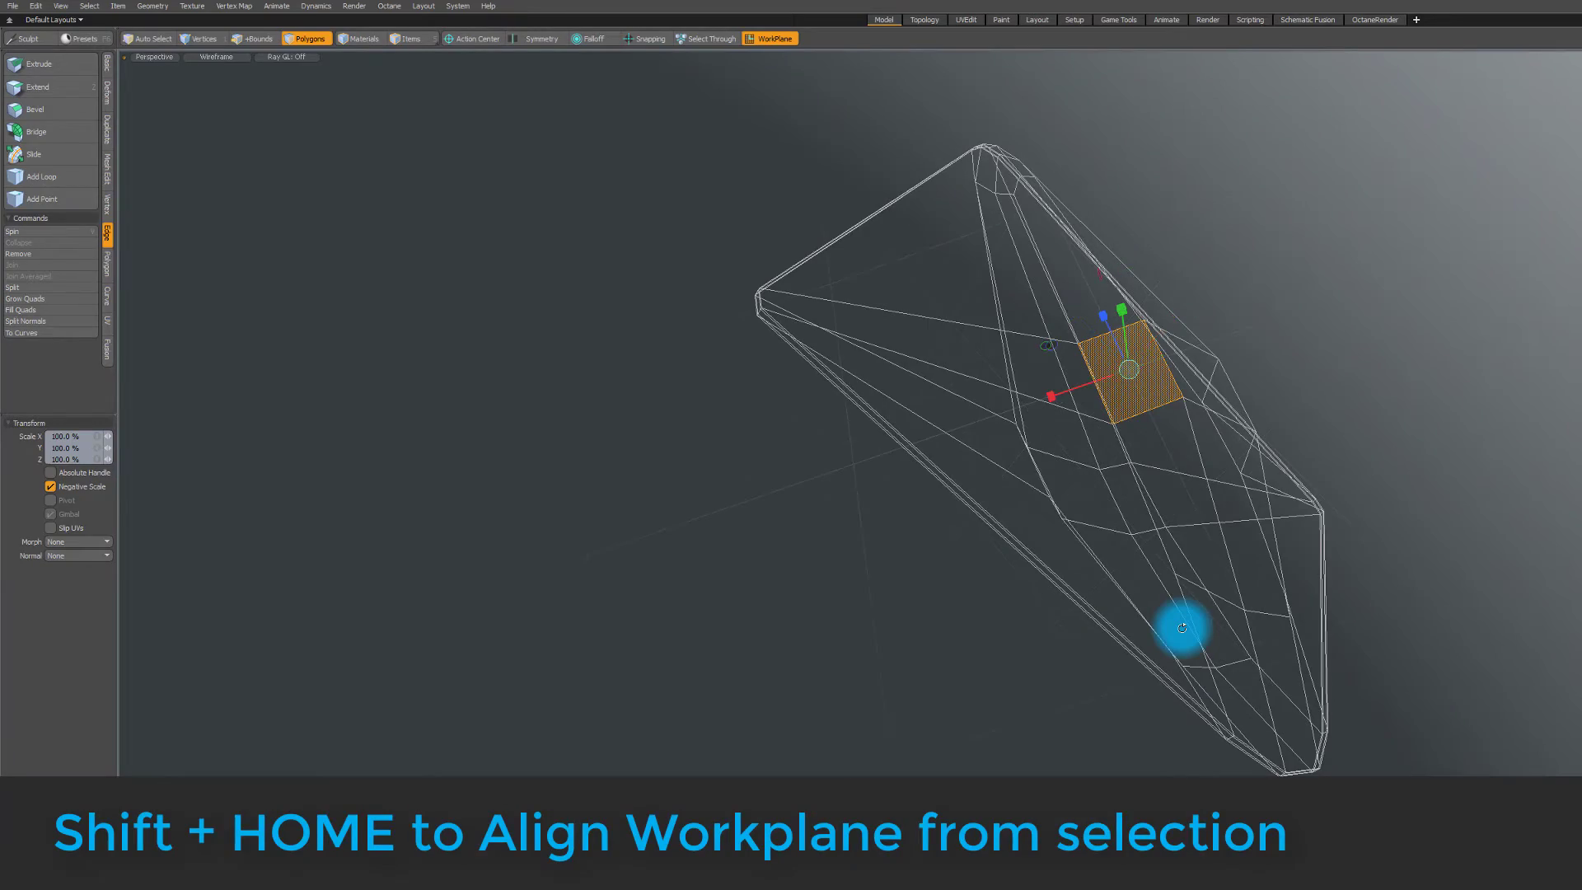
- Select the long tapering wing polygon beside the ridge and align the work plane to it
{"action": "left_click_drag", "start_coordinate": [1182, 628], "coordinate": [862, 392], "text": "alt"}
{"action": "key", "text": "shift+Home"}
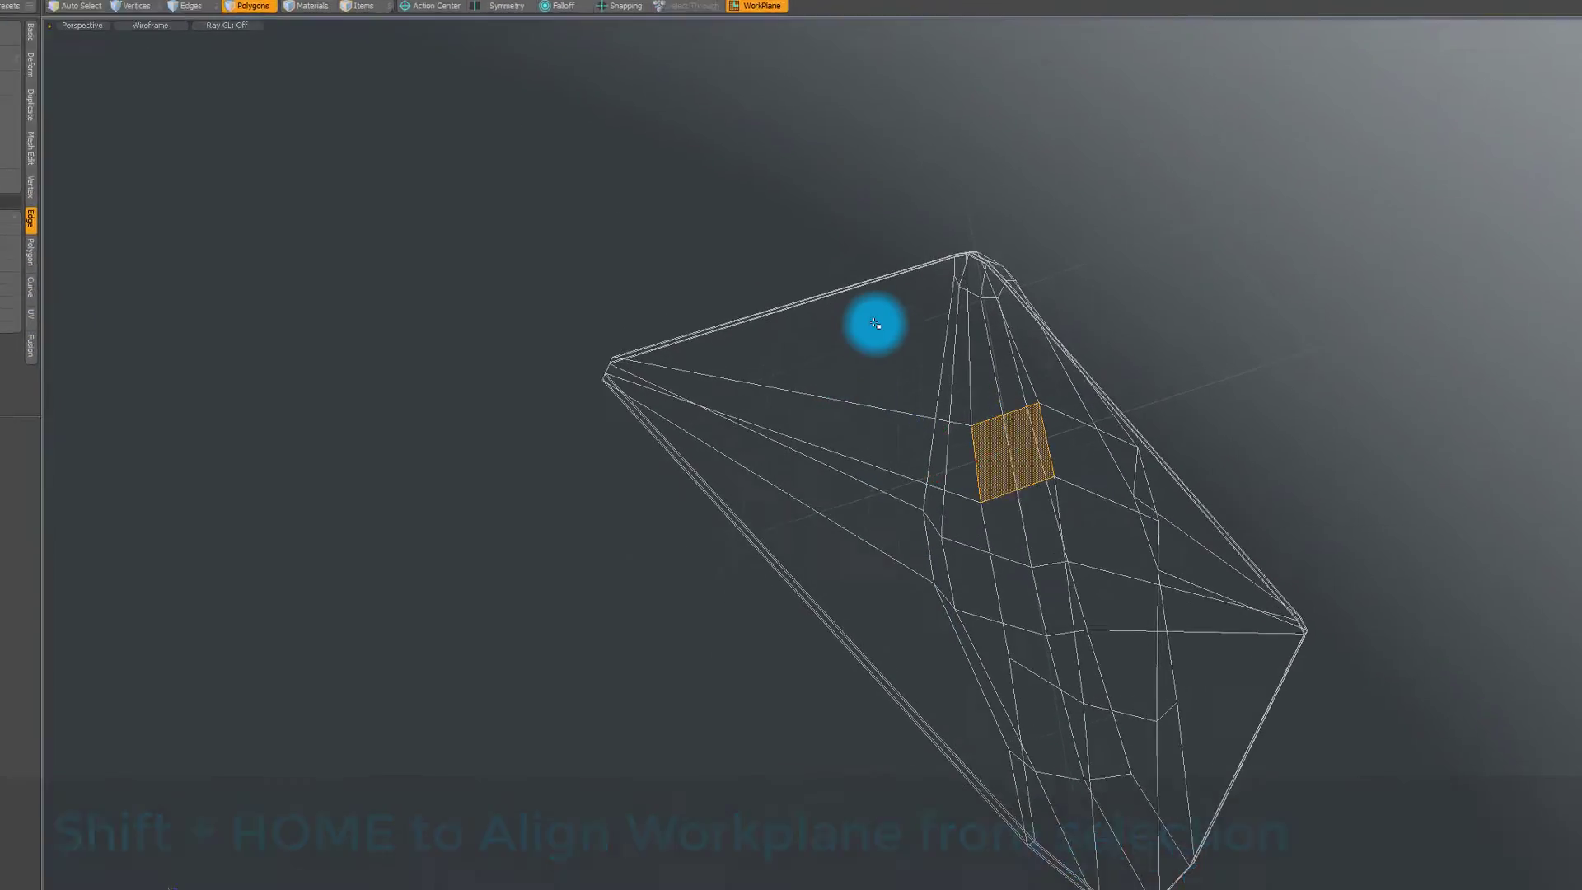
{"action": "left_click", "coordinate": [891, 429]}
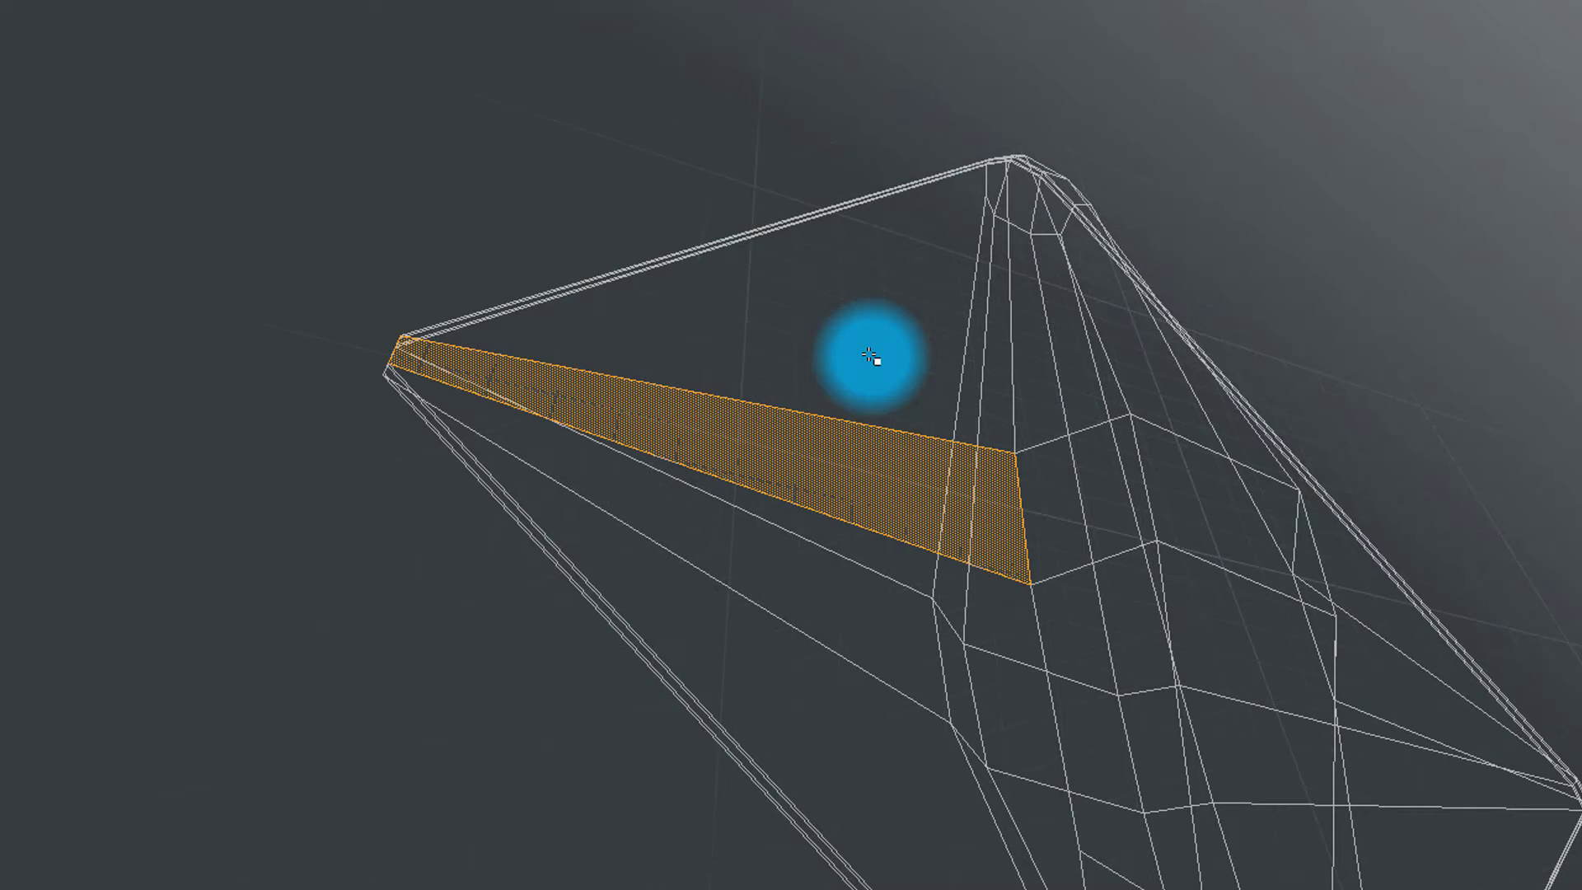
- Set the viewport shading to Reflection and view the wing polygon from the top and right of the aligned work plane
{"action": "key", "text": "ctrl+space"}
{"action": "left_click", "coordinate": [910, 313]}
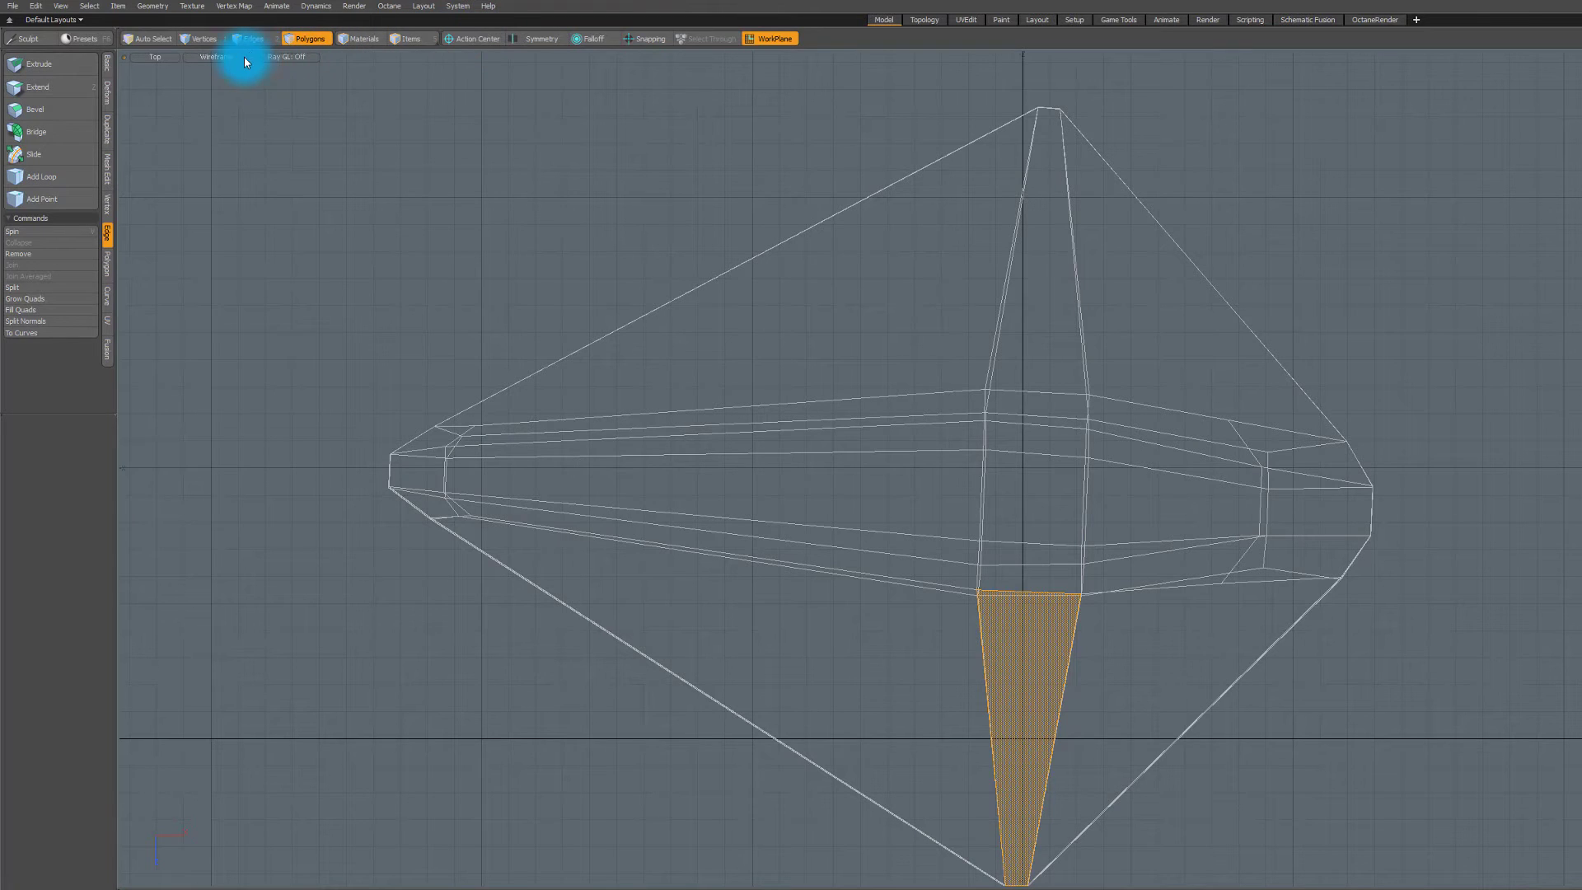
{"action": "key", "text": "KP_5"}
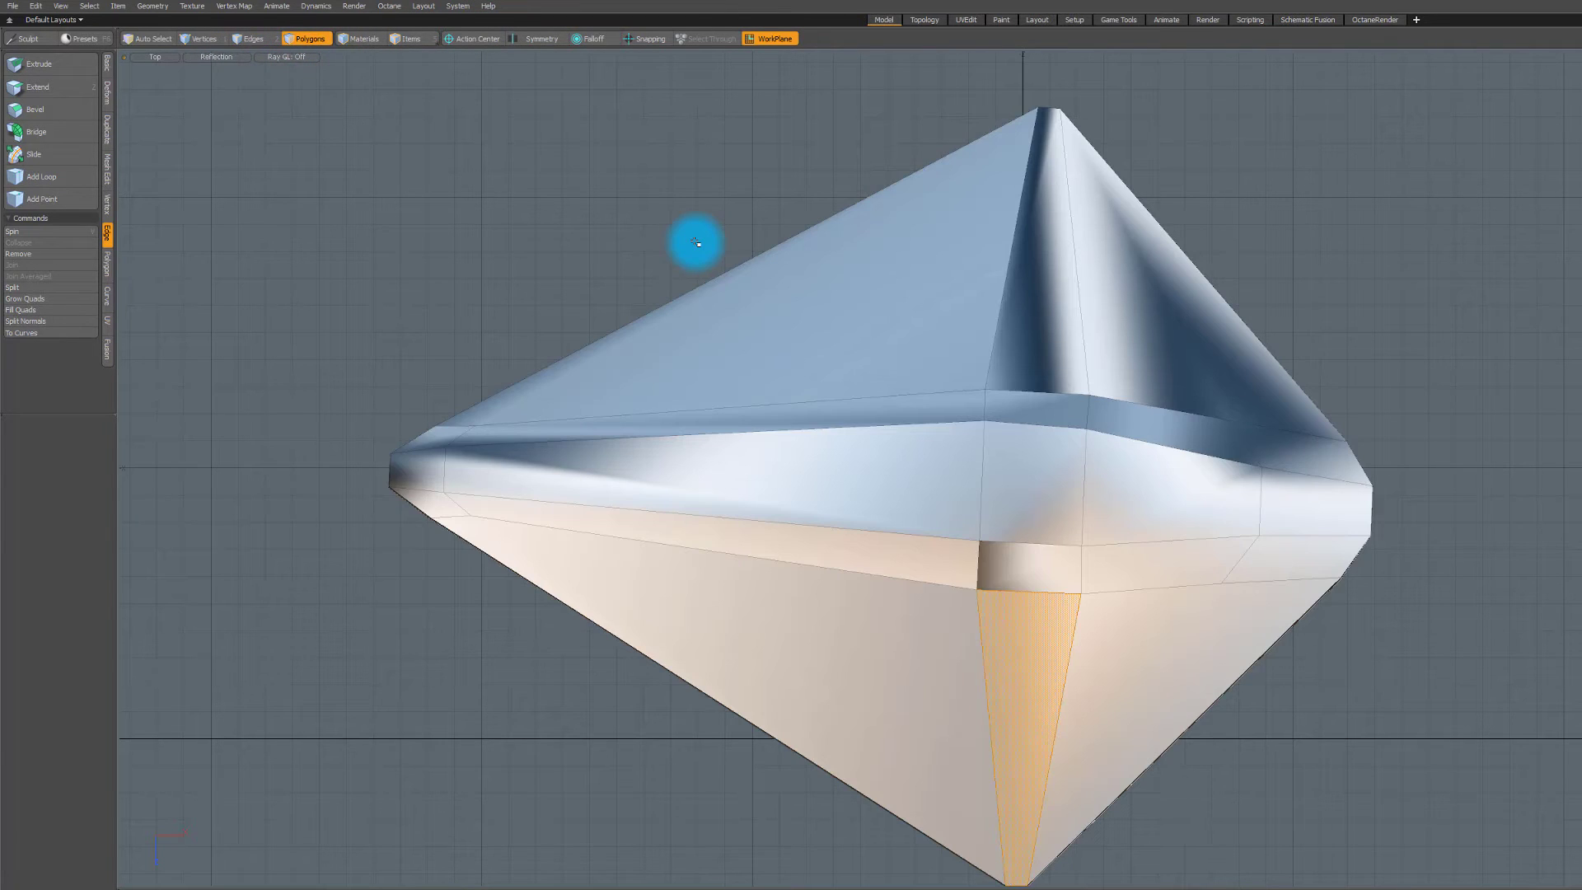
{"action": "scroll", "coordinate": [1042, 502], "scroll_direction": "down", "scroll_amount": 2}
{"action": "key", "text": "ctrl+space"}
{"action": "left_click", "coordinate": [1124, 501]}
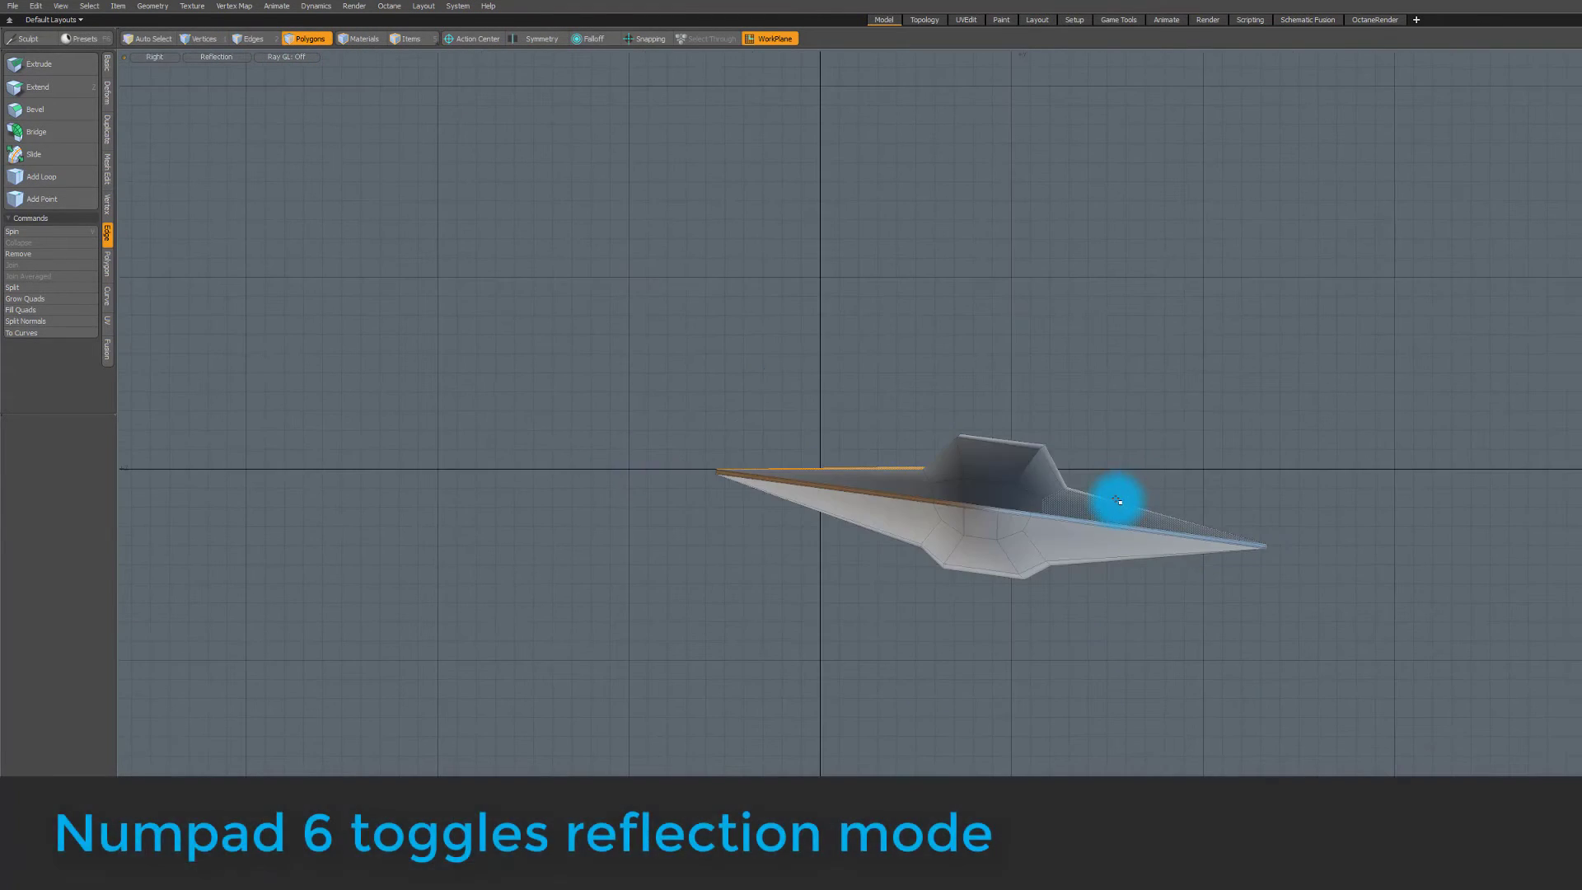
{"action": "scroll", "coordinate": [808, 463], "scroll_direction": "up", "scroll_amount": 3}
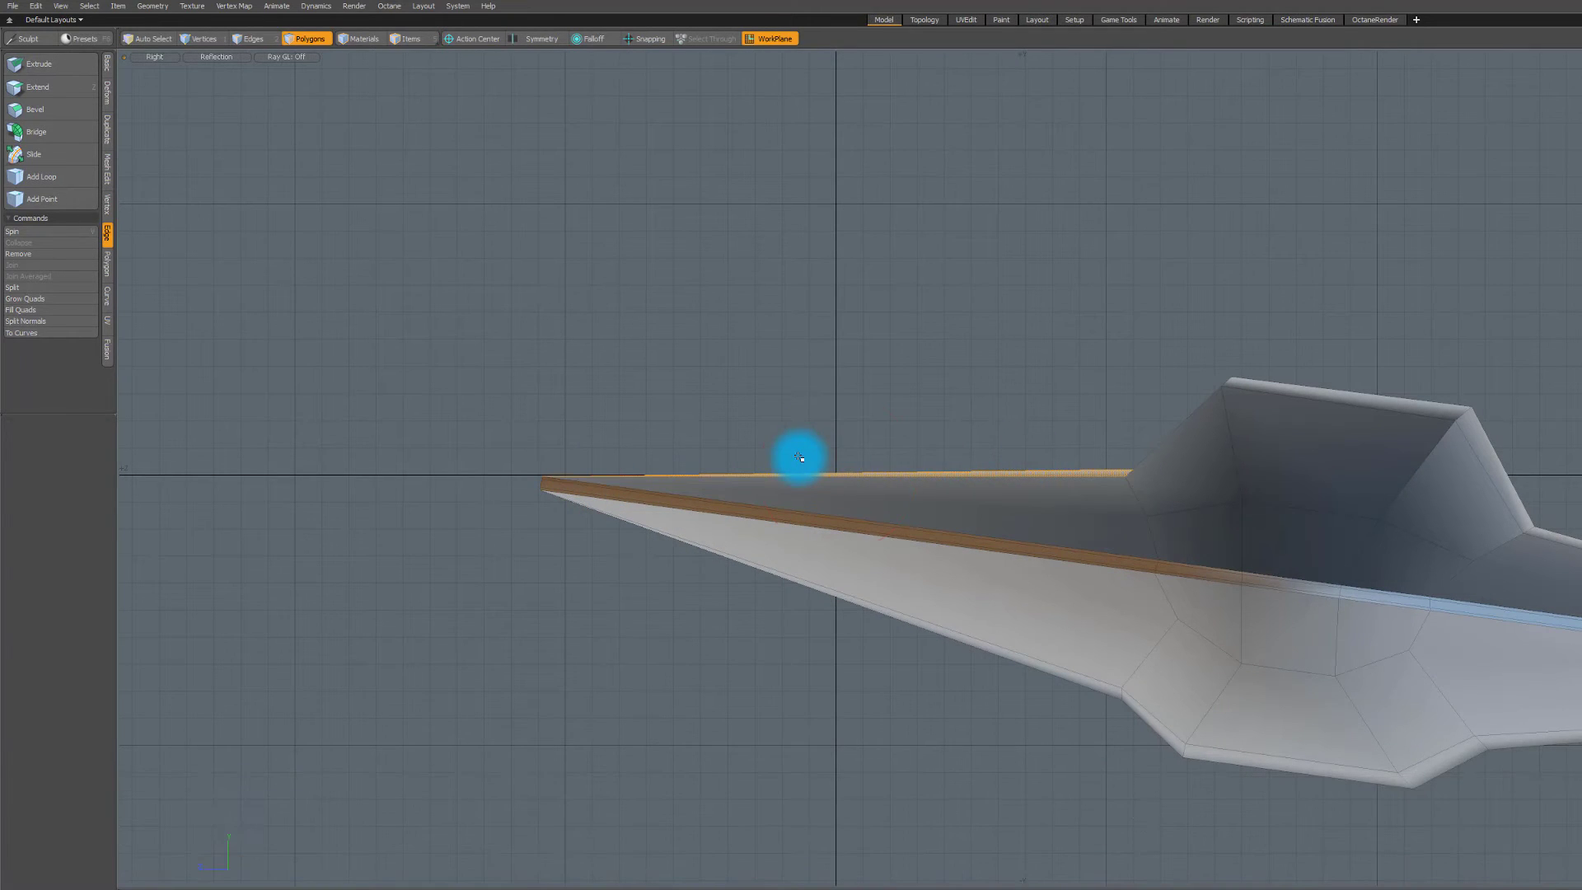
- Try to flatten the selected wing polygon by scaling it to 3.5% in Y, and undo the scaling
{"action": "key", "text": "r"}
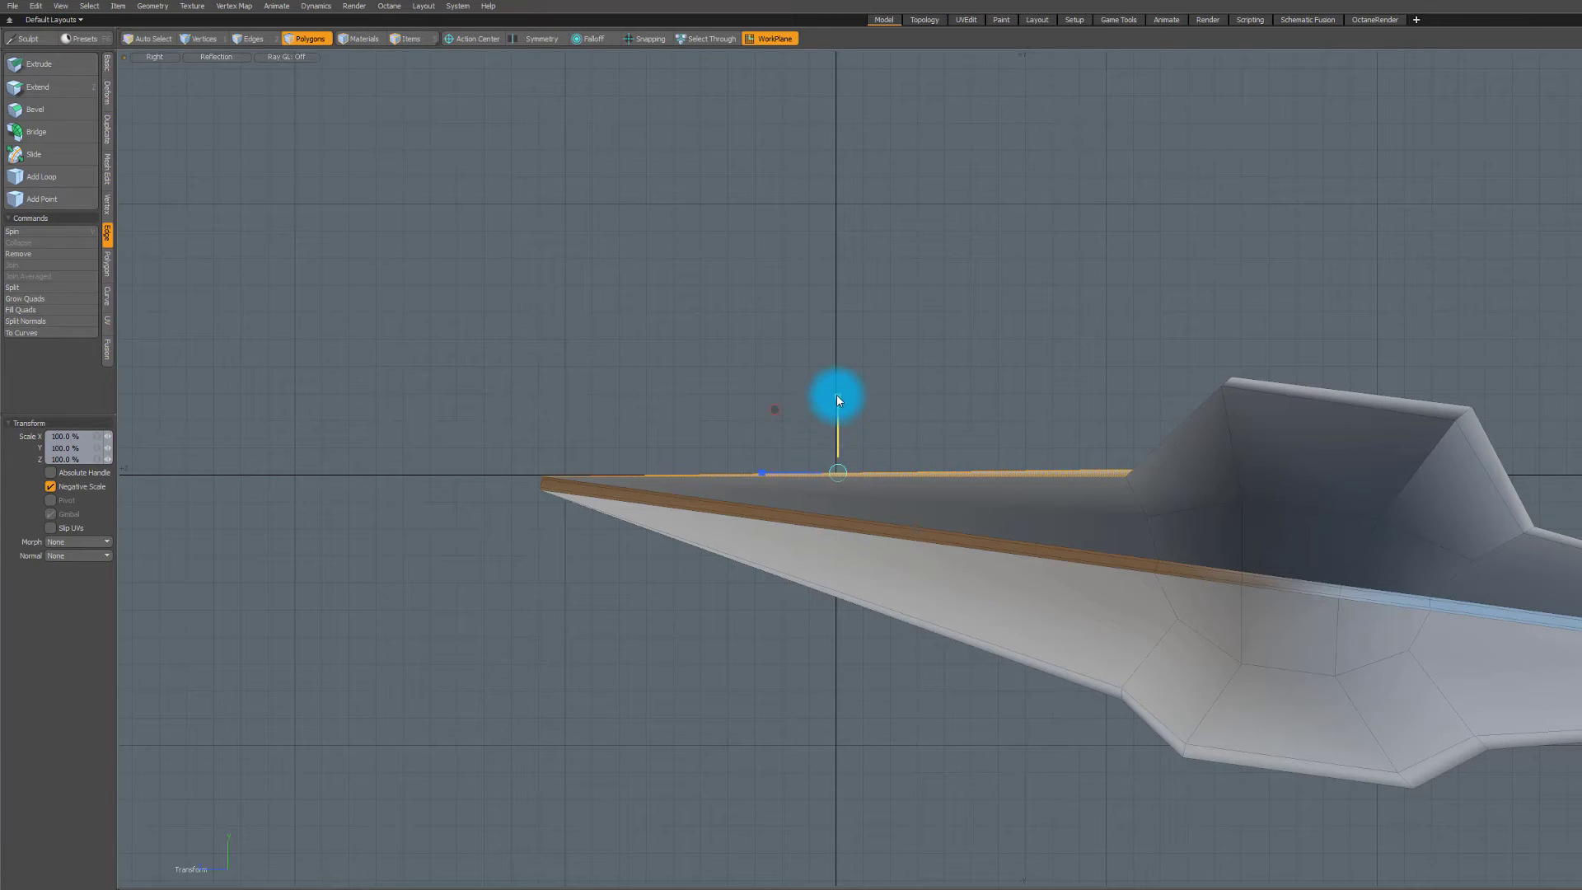
{"action": "left_click_drag", "start_coordinate": [837, 401], "coordinate": [837, 468]}
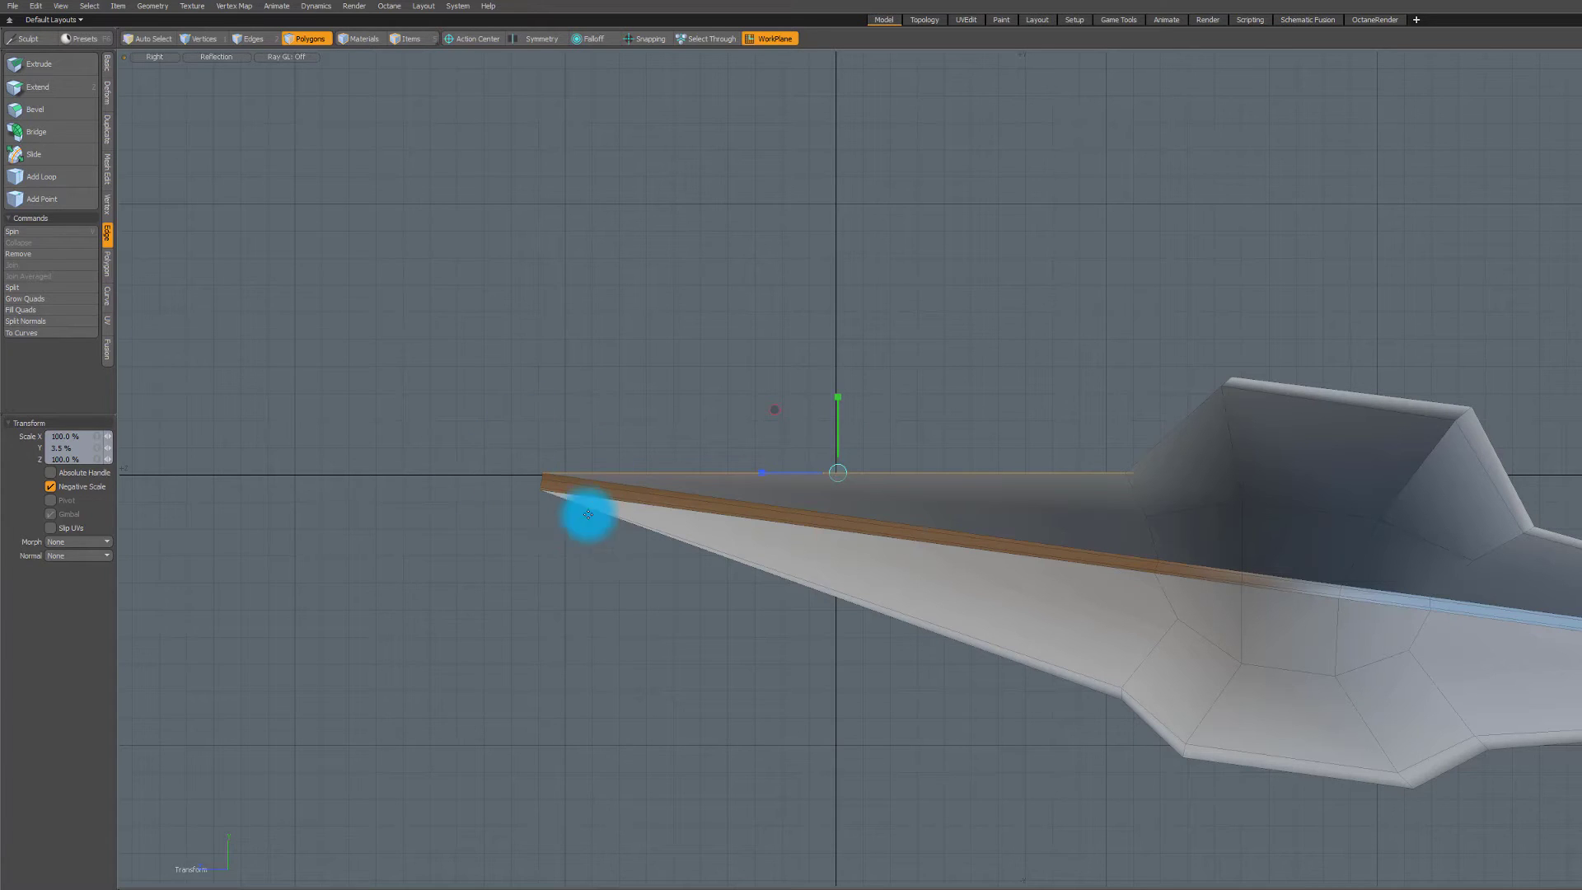
{"action": "scroll", "coordinate": [561, 478], "scroll_direction": "up", "scroll_amount": 4}
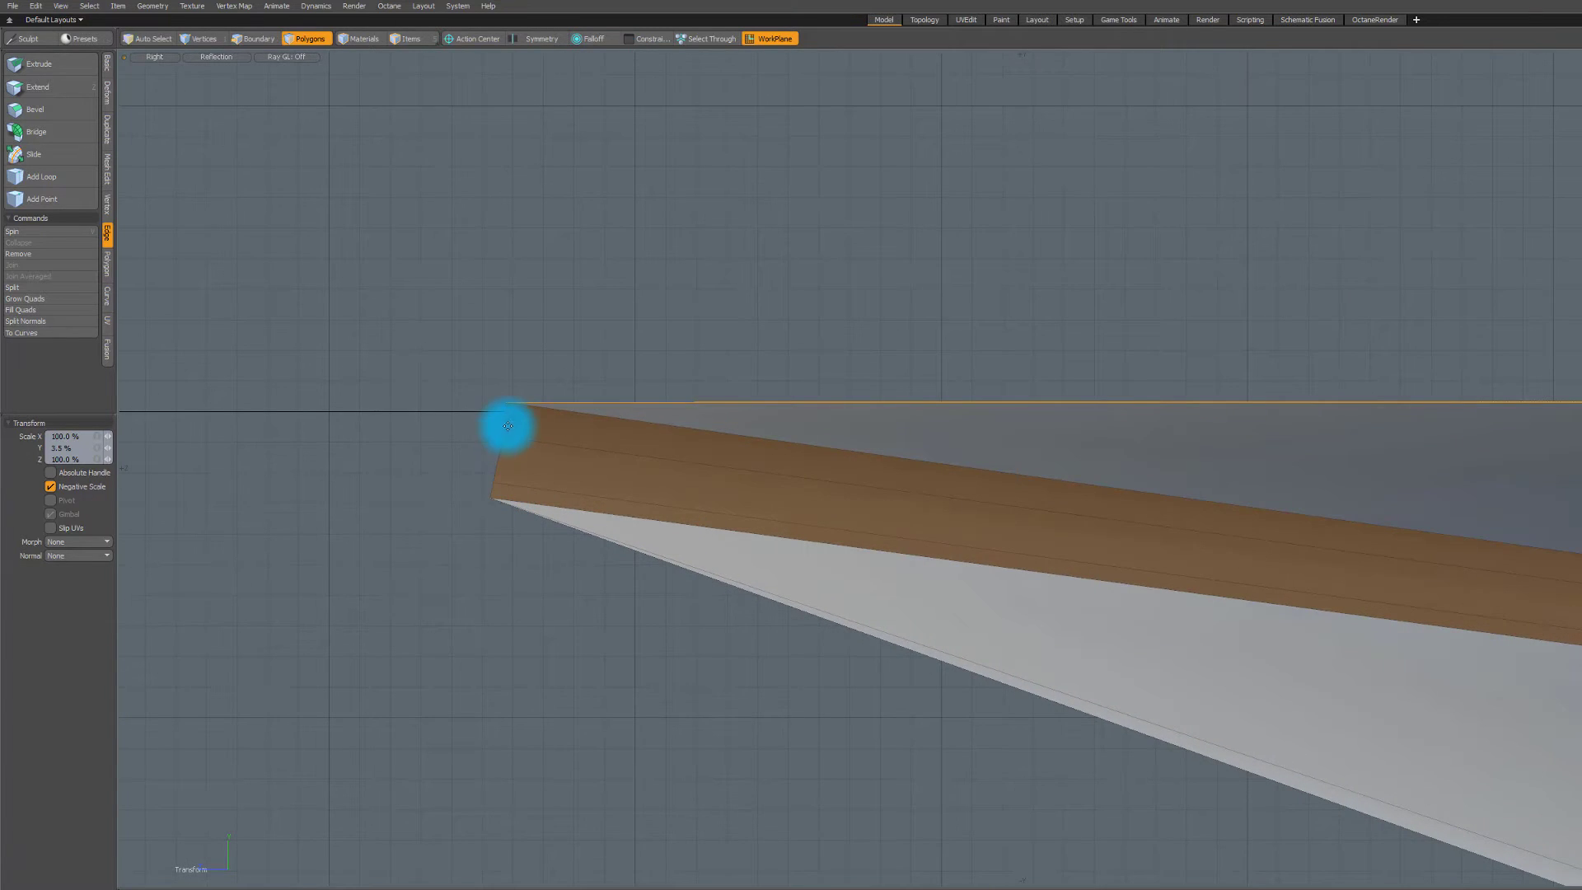
{"action": "key", "text": "ctrl+z"}
{"action": "scroll", "coordinate": [519, 367], "scroll_direction": "down", "scroll_amount": 8}
{"action": "scroll", "coordinate": [703, 353], "scroll_direction": "up", "scroll_amount": 3}
{"action": "scroll", "coordinate": [1024, 368], "scroll_direction": "down", "scroll_amount": 1}
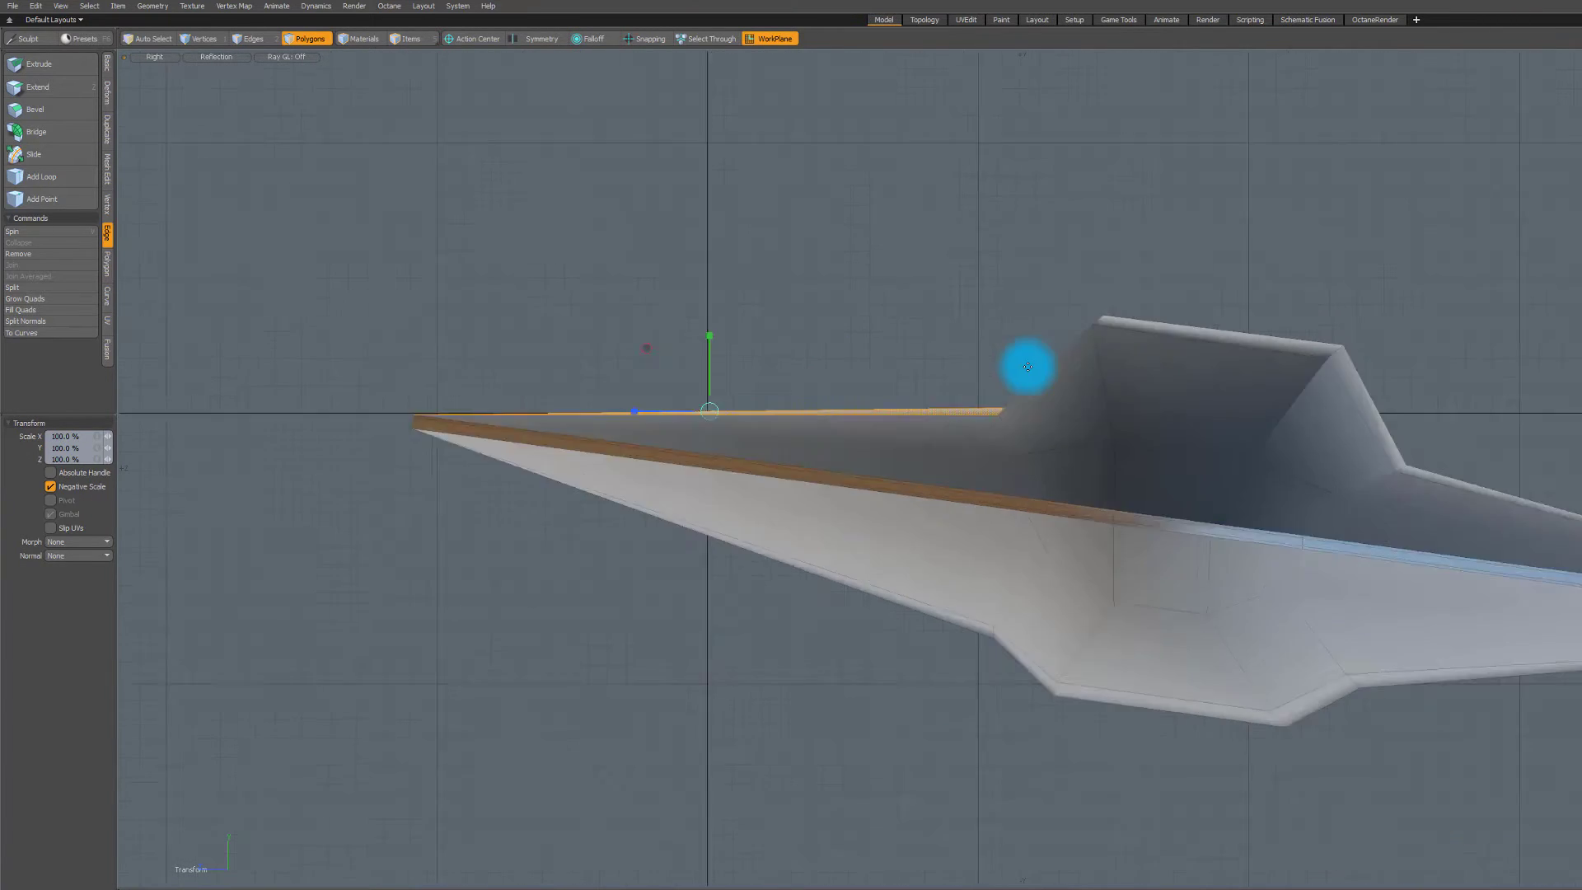
{"action": "left_click_drag", "start_coordinate": [631, 388], "coordinate": [773, 374], "text": "alt+shift"}
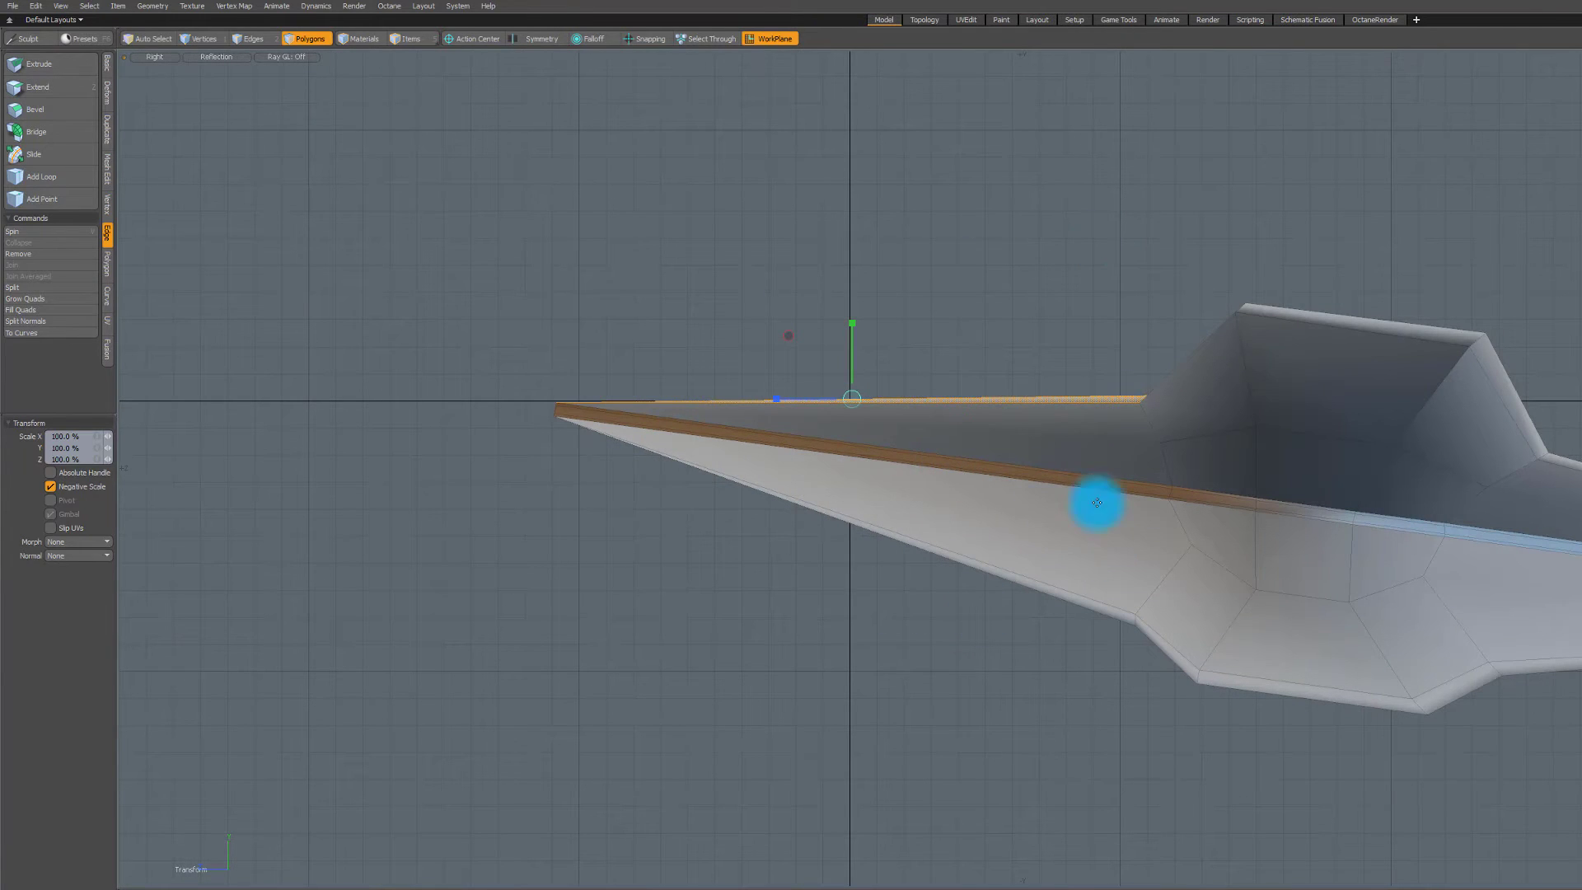
- Leave the scaling of the wing polygon and reset the work plane to its default orientation
{"action": "scroll", "coordinate": [838, 378], "scroll_direction": "down", "scroll_amount": 2}
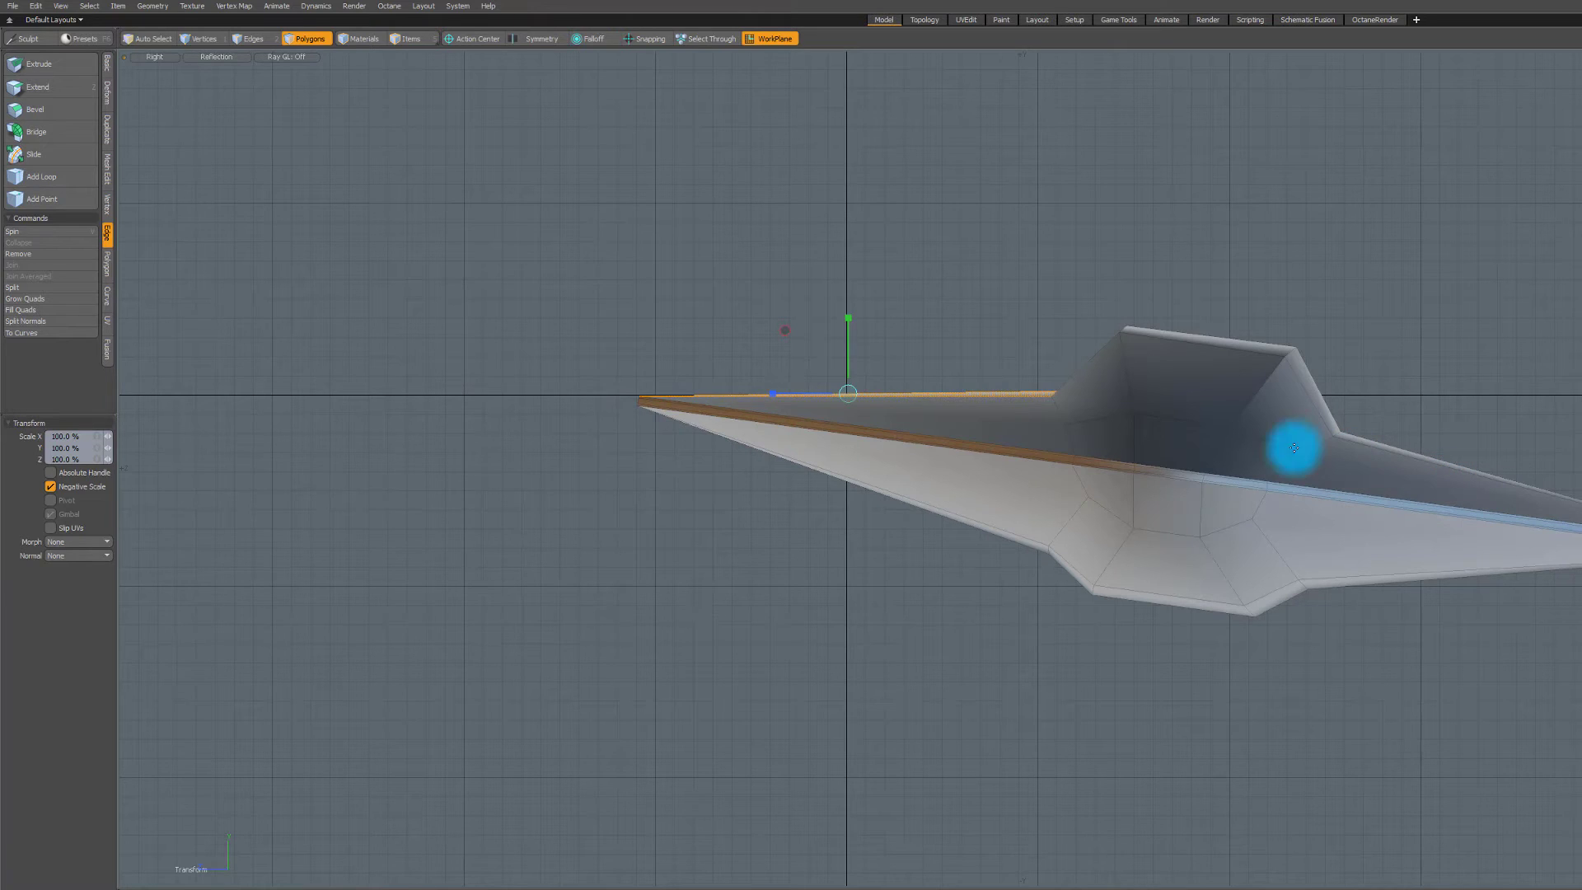
{"action": "key", "text": "q"}
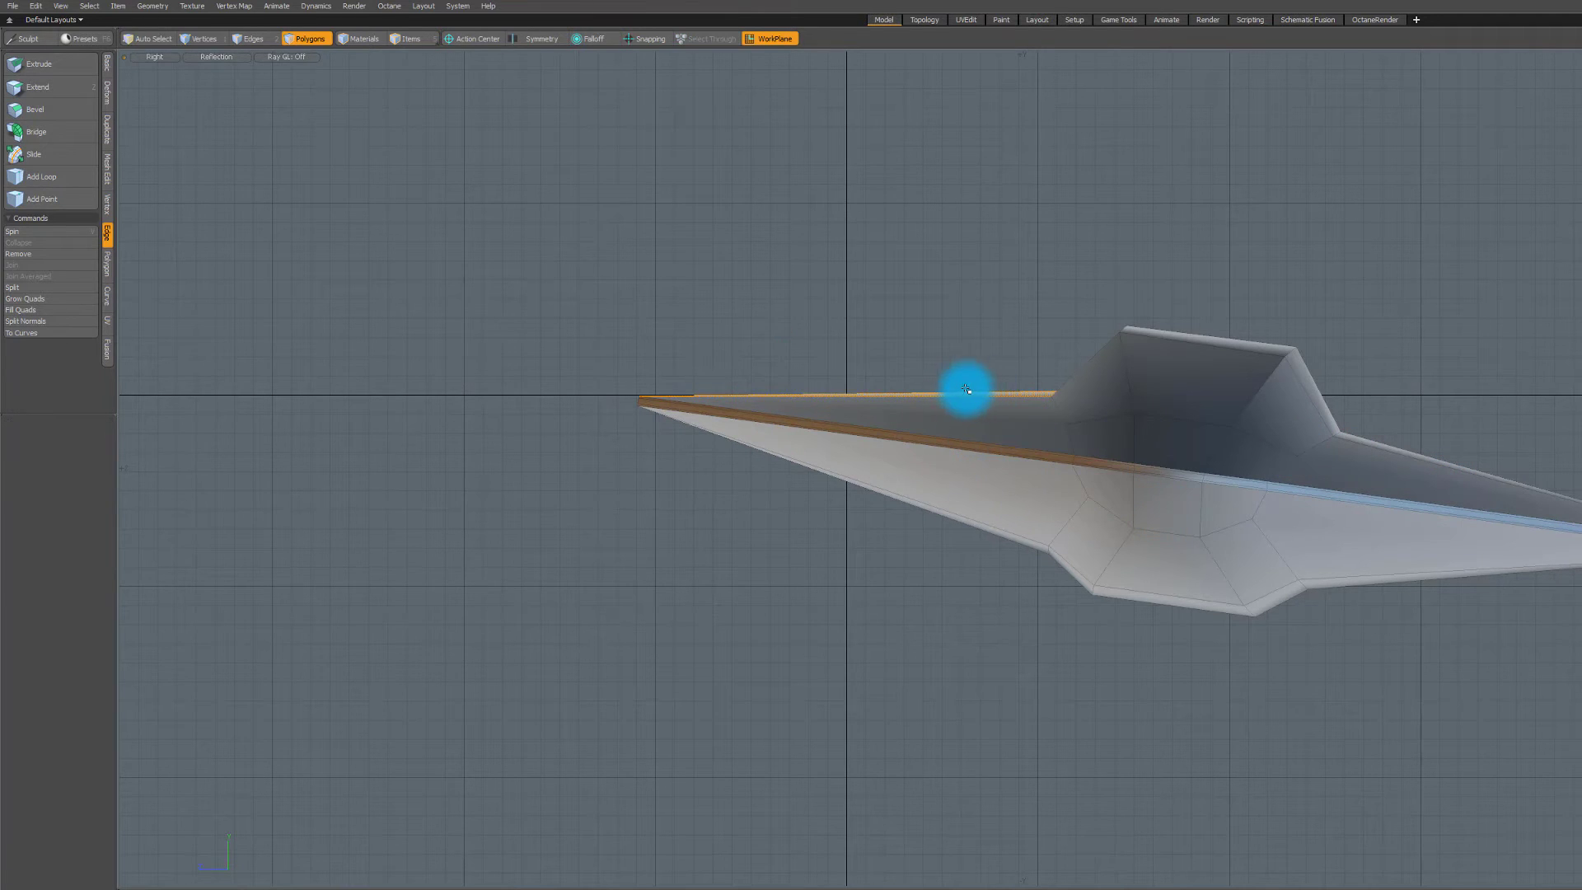
{"action": "scroll", "coordinate": [947, 394], "scroll_direction": "down", "scroll_amount": 2}
{"action": "key", "text": "End"}
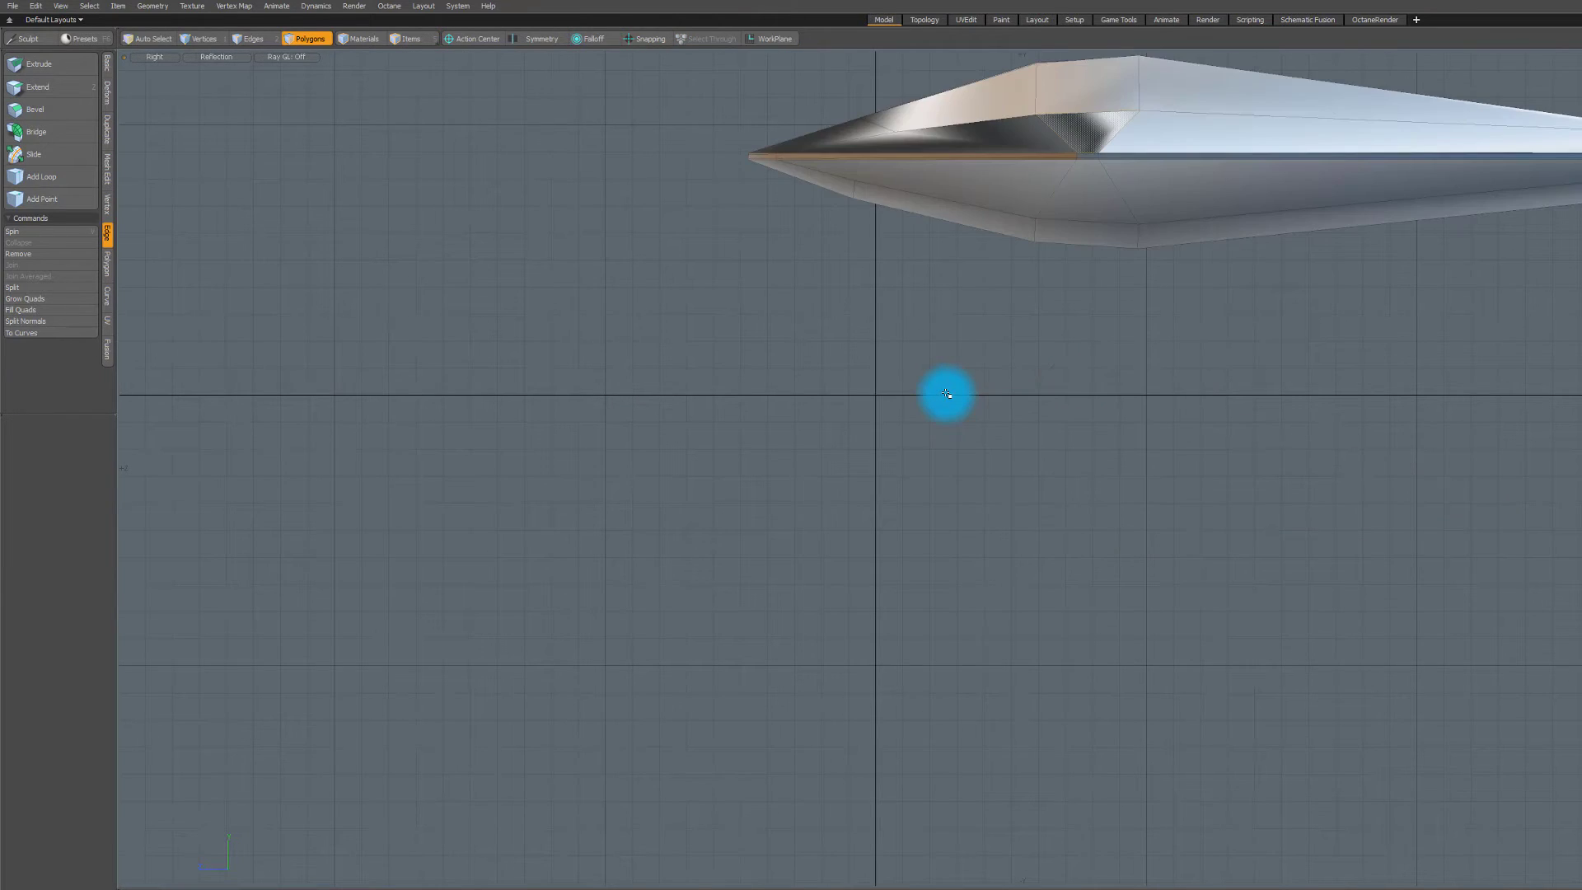
- Examine the reflection shading across the hull's ridge and wings from several angles in perspective
{"action": "left_click_drag", "start_coordinate": [955, 330], "coordinate": [824, 215], "text": "alt"}
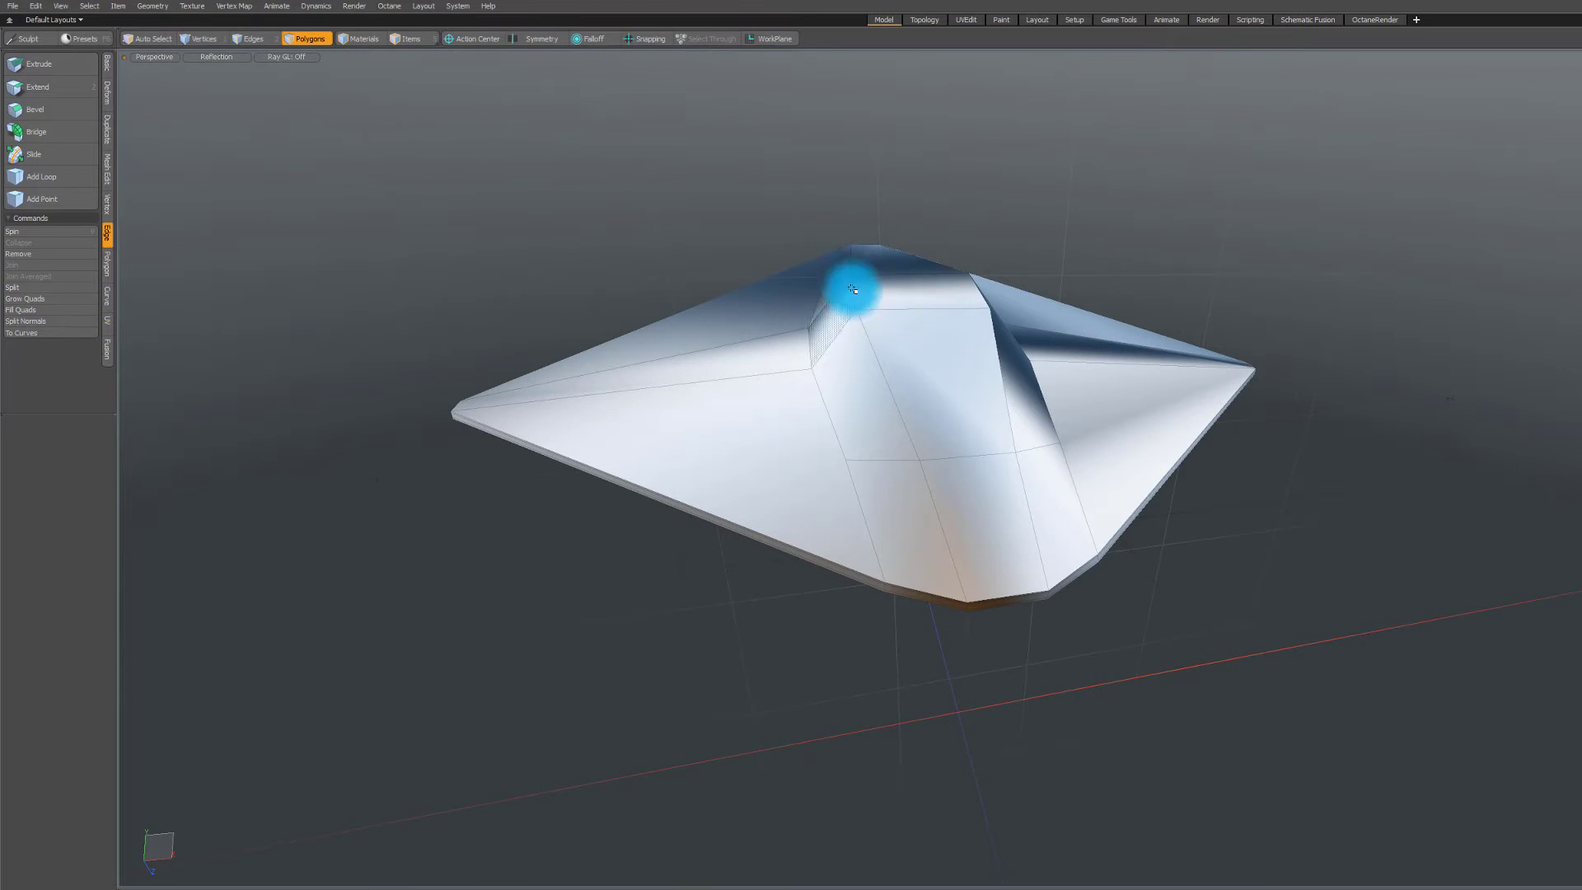
{"action": "left_click_drag", "start_coordinate": [943, 528], "coordinate": [891, 300], "text": "alt"}
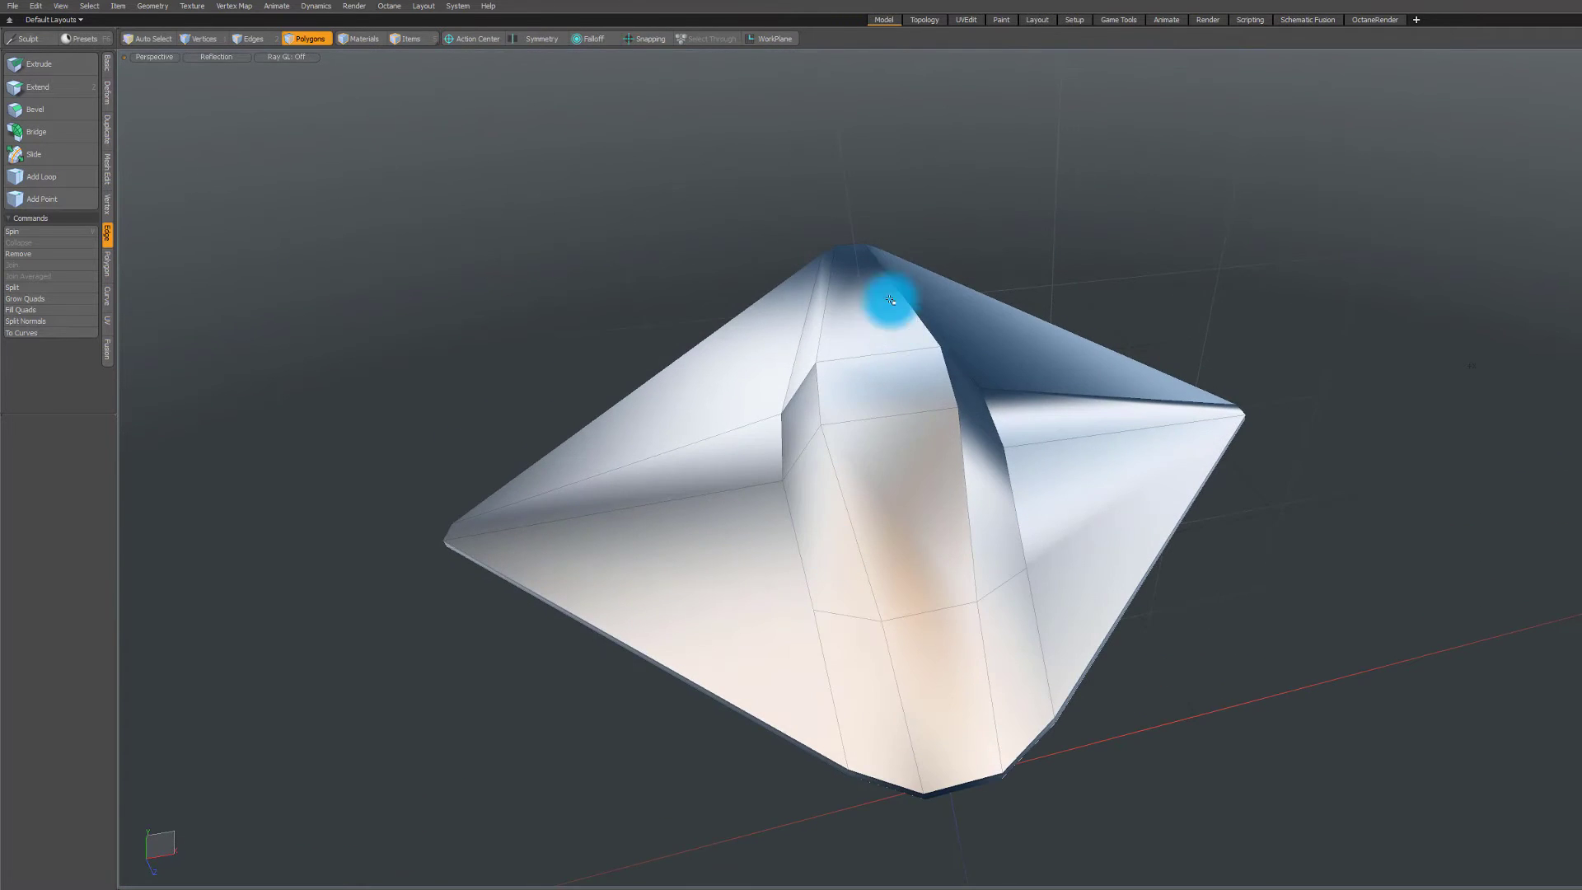
{"action": "left_click_drag", "start_coordinate": [866, 501], "coordinate": [1136, 561], "text": "alt"}
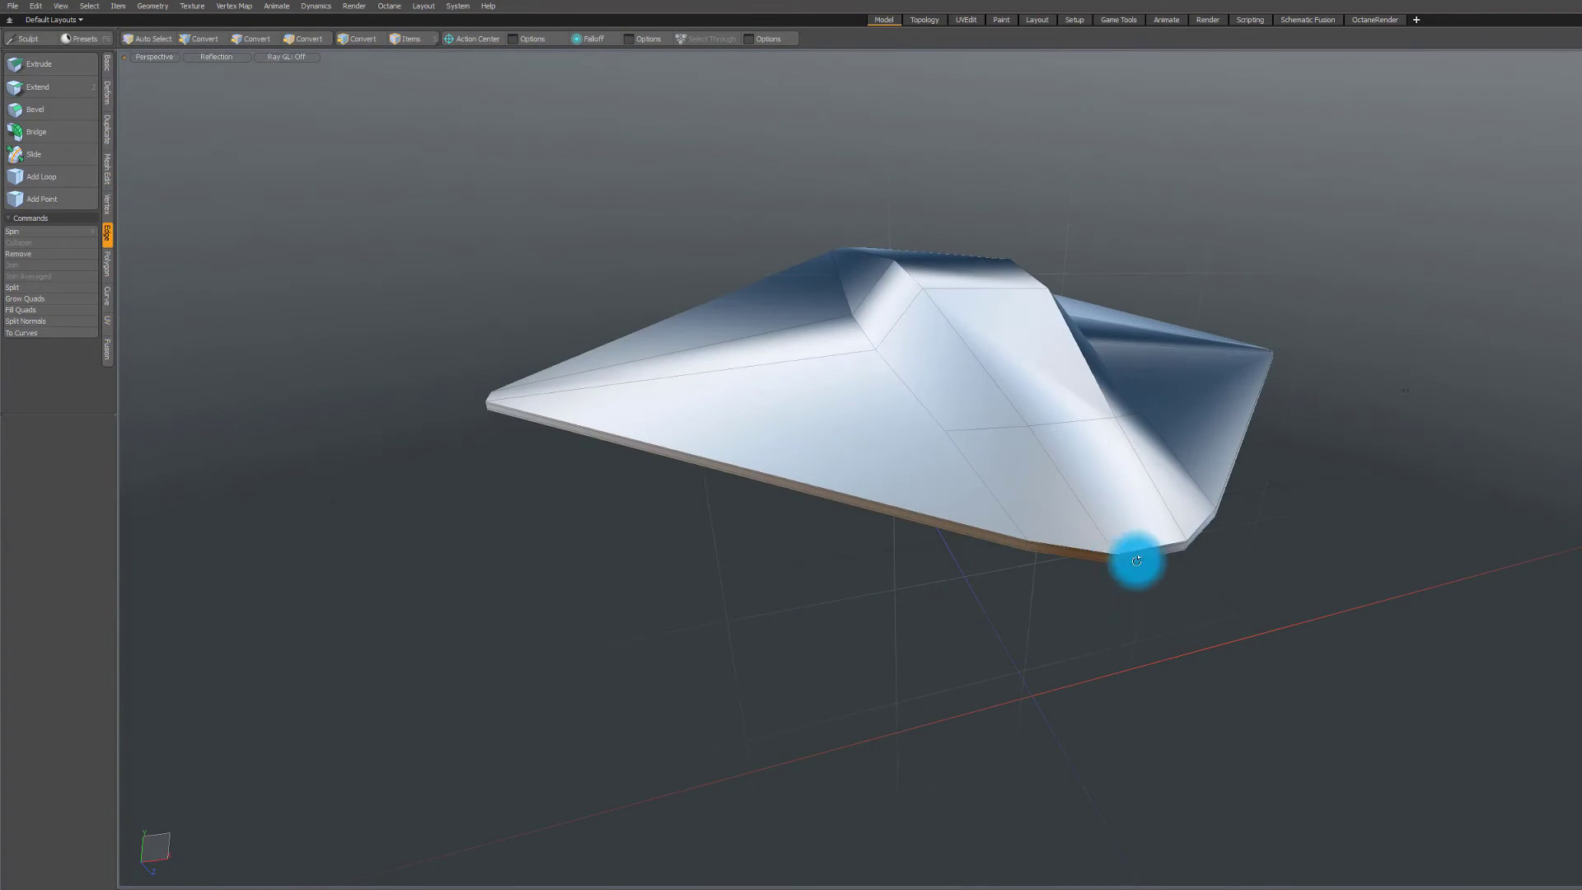
{"action": "left_click_drag", "start_coordinate": [921, 296], "coordinate": [874, 280], "text": "alt"}
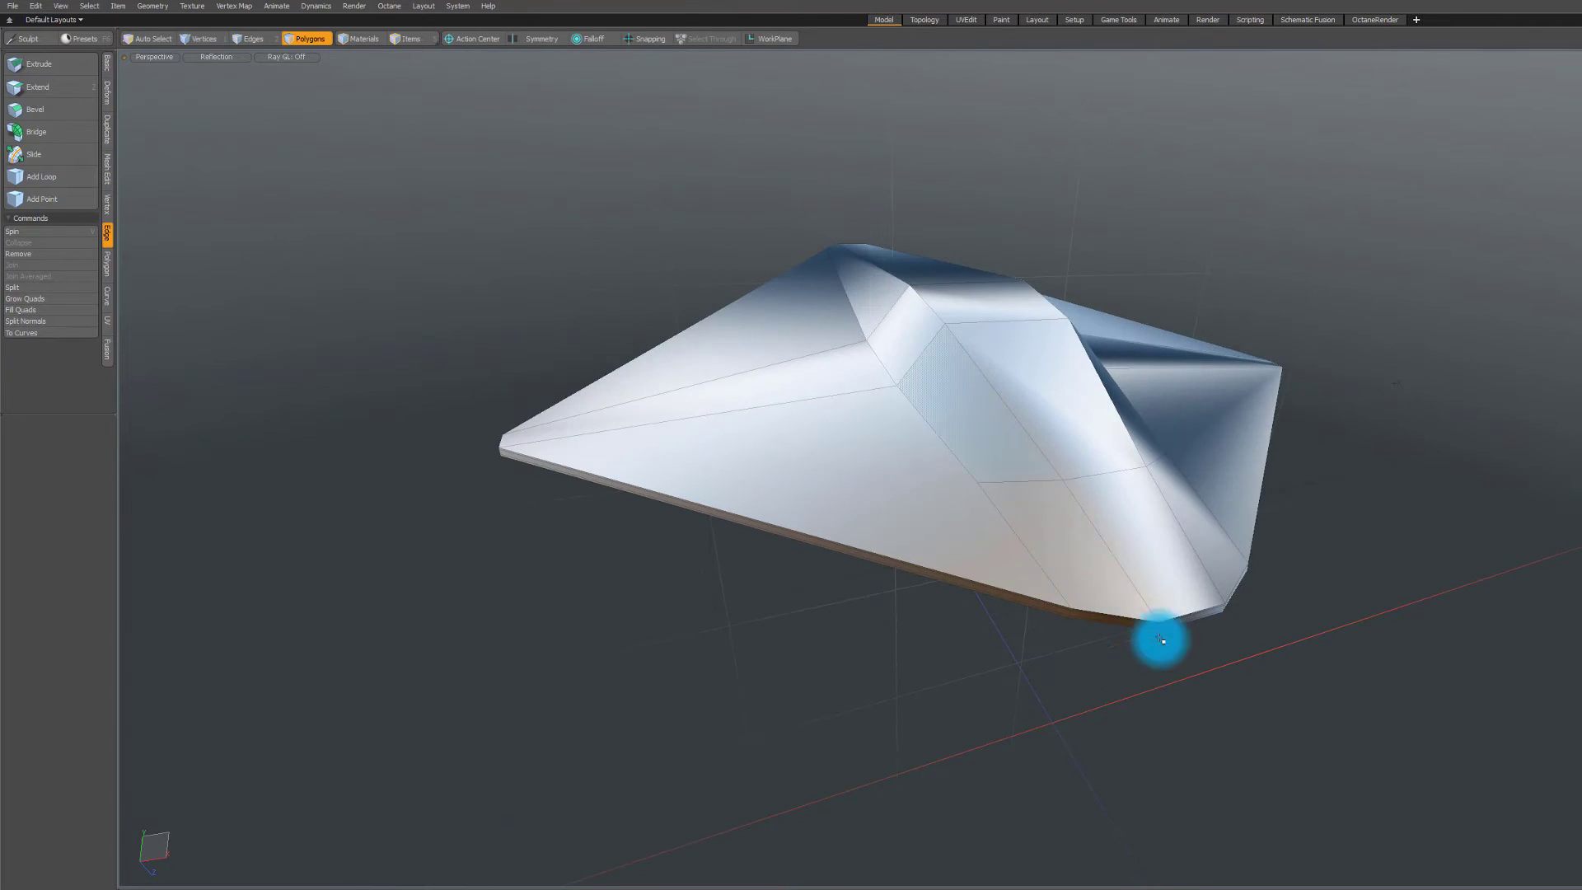
{"action": "left_click_drag", "start_coordinate": [1160, 640], "coordinate": [906, 375], "text": "alt"}
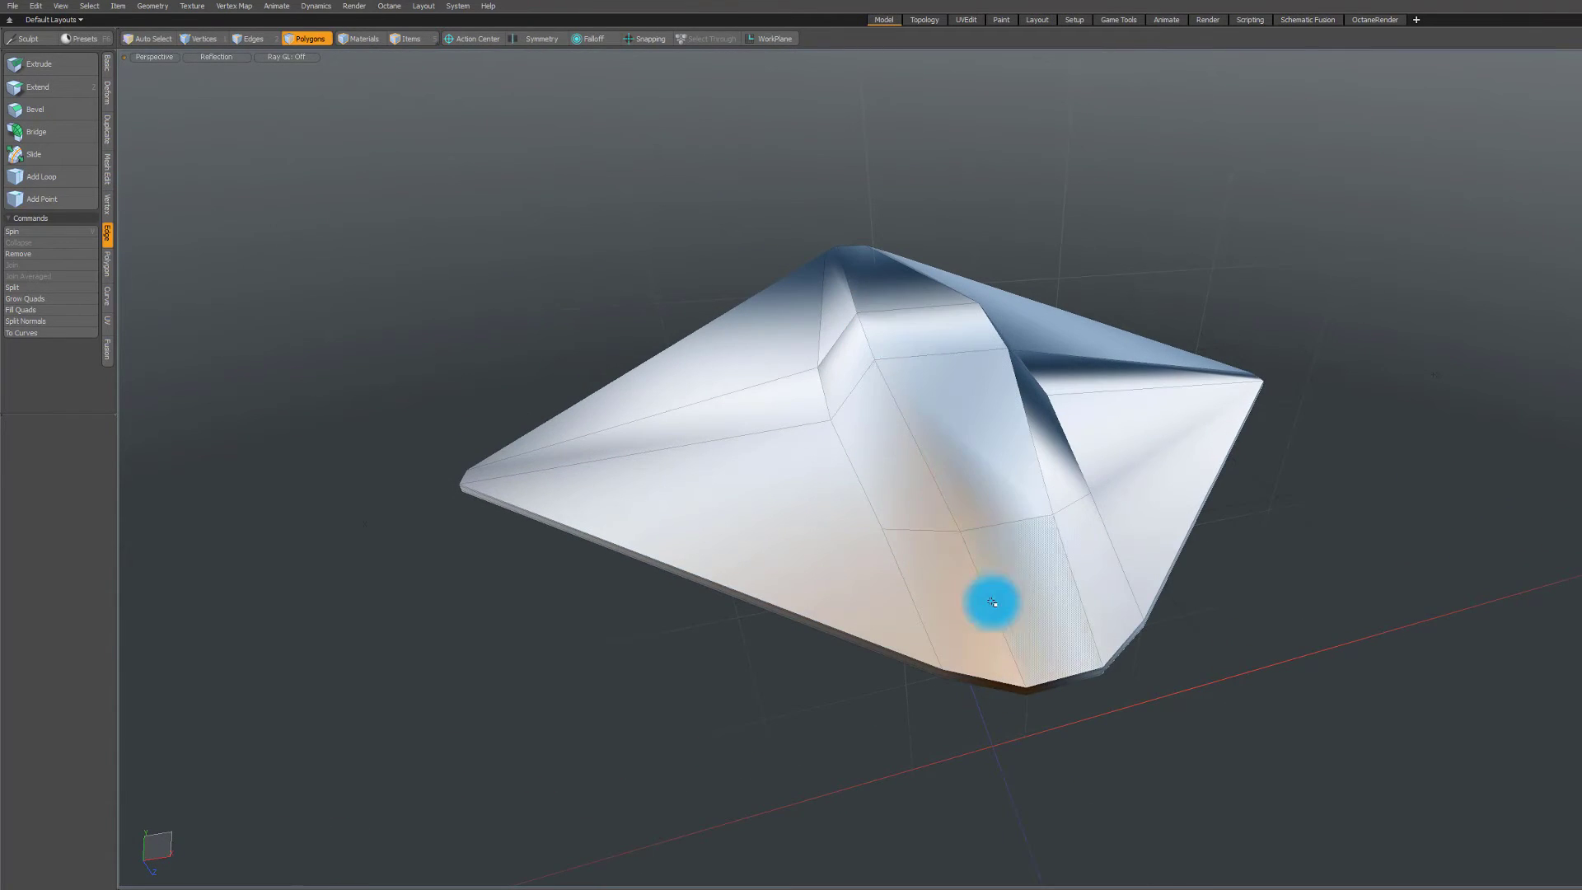
{"action": "left_click_drag", "start_coordinate": [995, 538], "coordinate": [882, 331], "text": "alt"}
- Select the polygons of the raised central hull section, hide all unselected geometry, and clear the selection
{"action": "mouse_move", "coordinate": [926, 382]}
{"action": "left_mouse_down", "text": "alt"}
{"action": "mouse_move", "coordinate": [928, 501]}
{"action": "mouse_move", "coordinate": [826, 448]}
{"action": "mouse_move", "coordinate": [1002, 416]}
{"action": "mouse_move", "coordinate": [919, 477]}
{"action": "mouse_move", "coordinate": [946, 458]}
{"action": "mouse_move", "coordinate": [899, 395]}
{"action": "left_mouse_up", "text": "alt"}
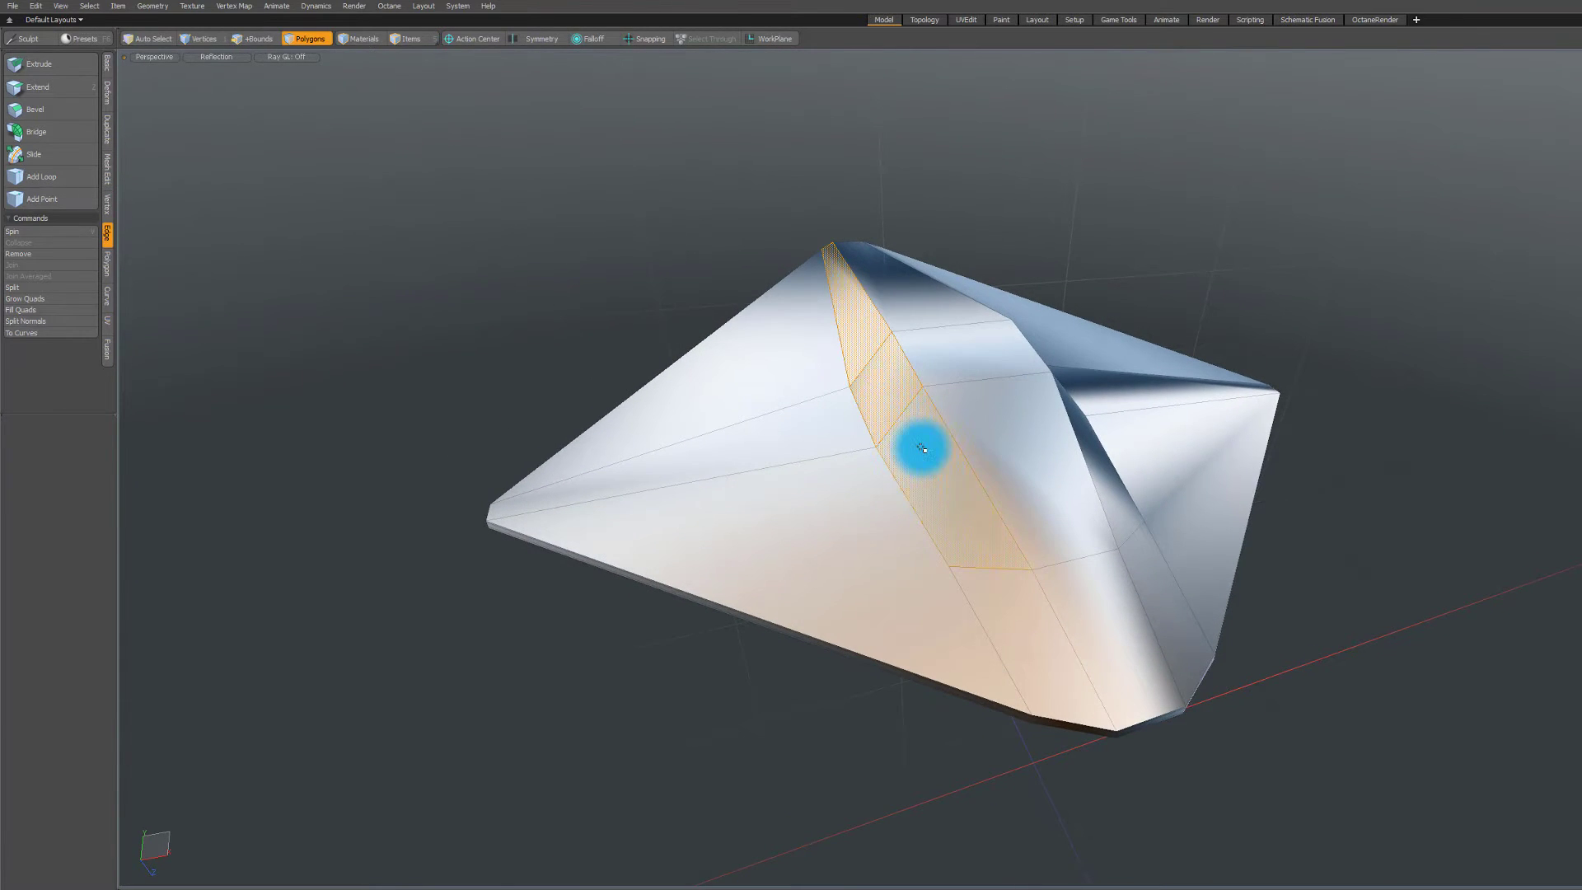
{"action": "mouse_move", "coordinate": [921, 448]}
{"action": "left_mouse_down"}
{"action": "mouse_move", "coordinate": [1013, 600]}
{"action": "mouse_move", "coordinate": [1080, 607]}
{"action": "mouse_move", "coordinate": [998, 457]}
{"action": "left_mouse_up"}
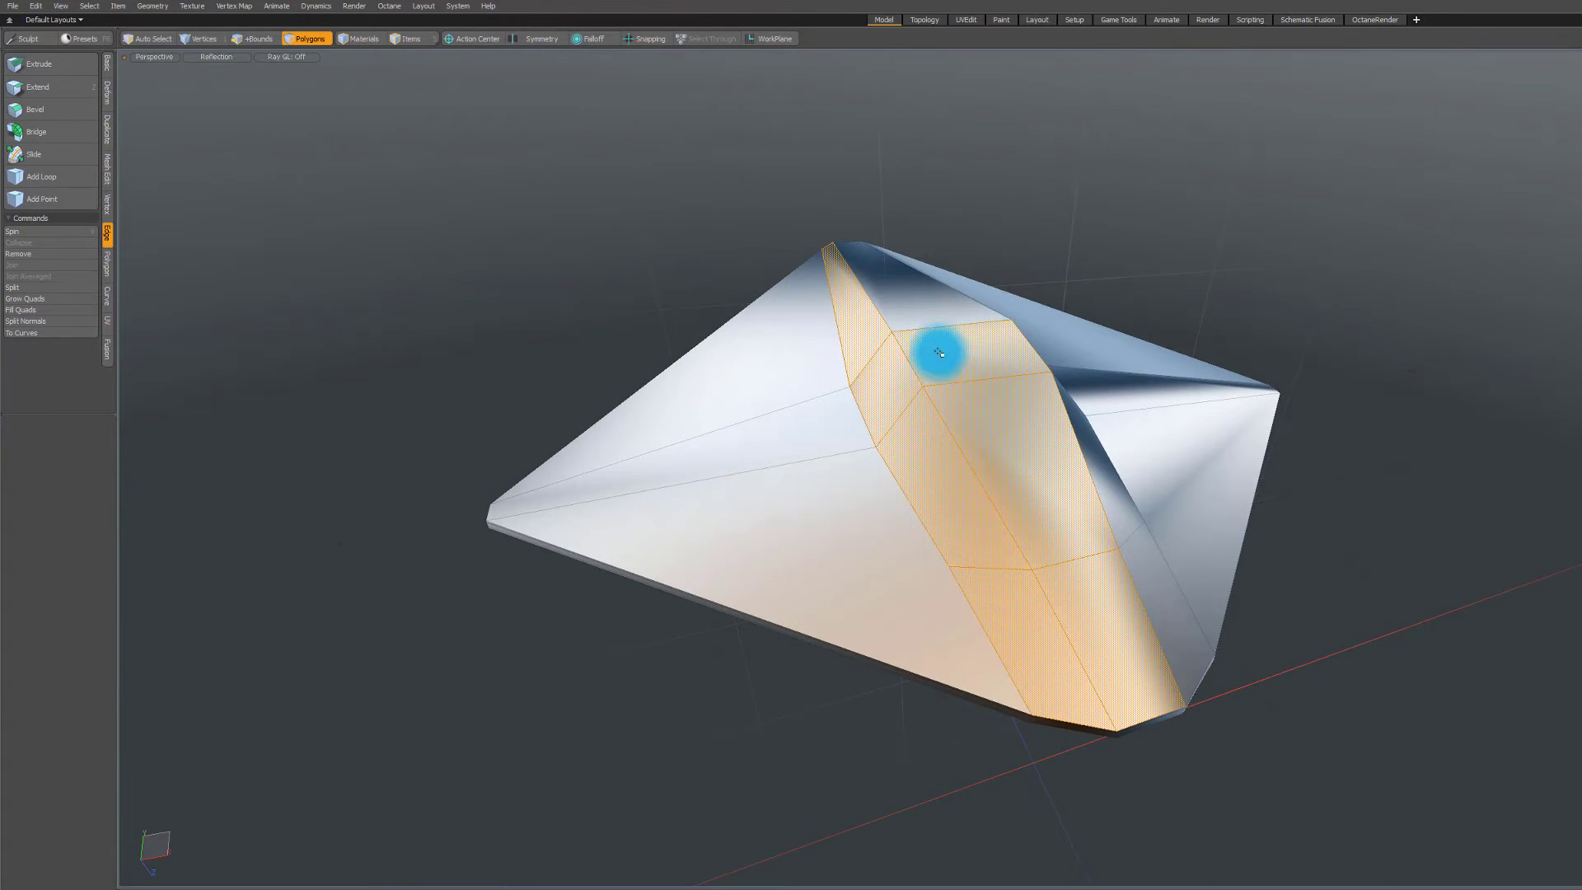
{"action": "left_click_drag", "start_coordinate": [939, 352], "coordinate": [890, 289]}
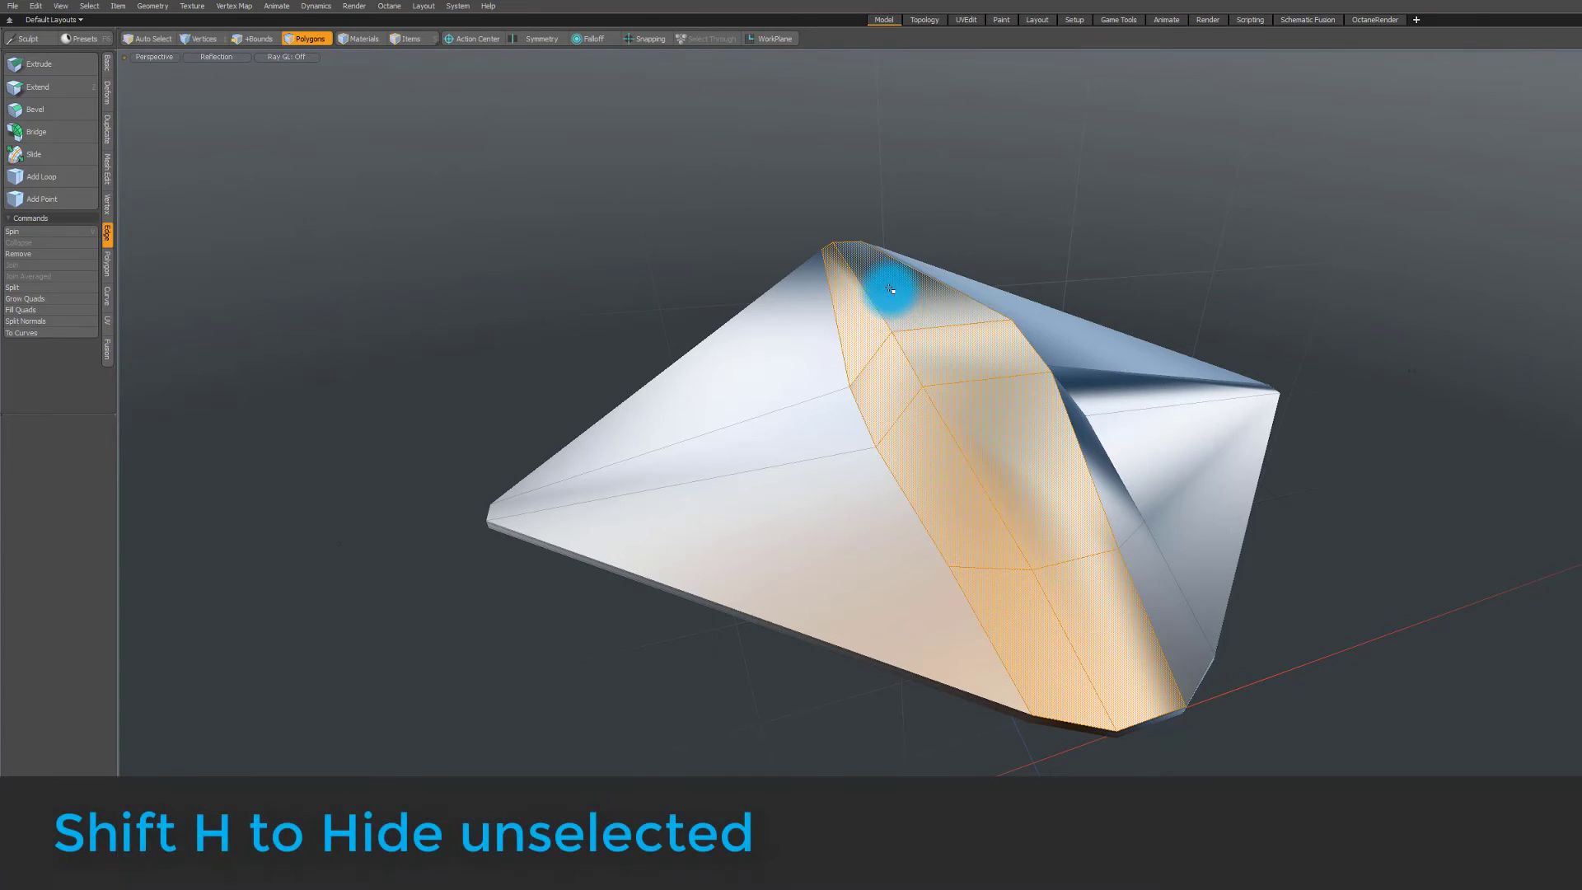
{"action": "key", "text": "shift+h"}
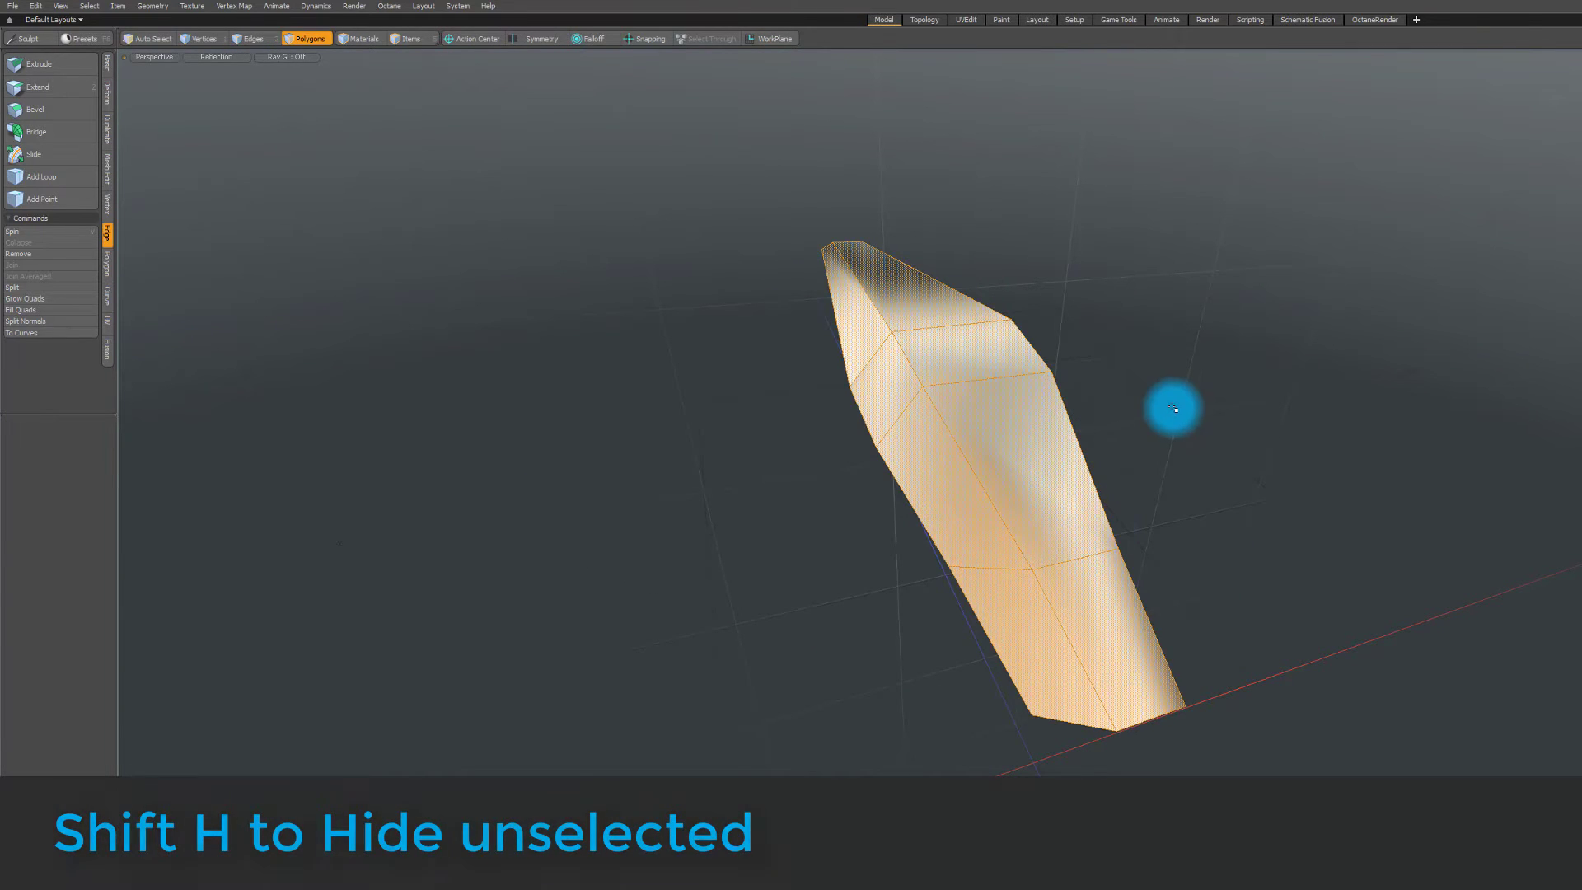
{"action": "left_click", "coordinate": [1170, 408]}
- Select three vertices on the isolated central section: the upper ridge corner, the ridge's front end, and the rear tip
{"action": "left_click_drag", "start_coordinate": [999, 431], "coordinate": [942, 448], "text": "alt"}
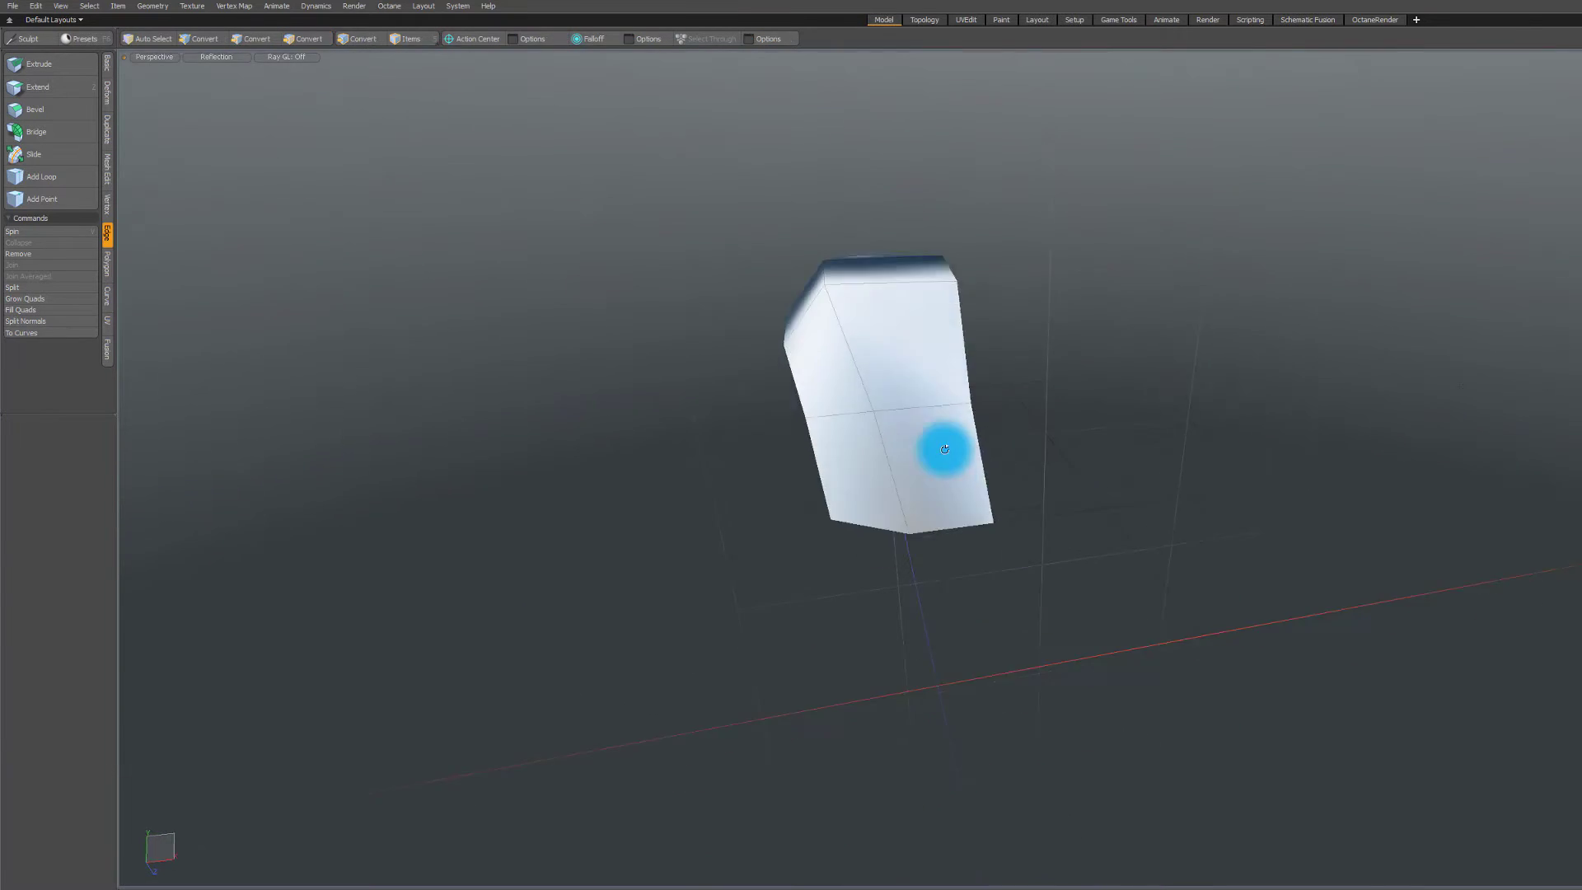
{"action": "left_click_drag", "start_coordinate": [852, 344], "coordinate": [1064, 429], "text": "alt"}
{"action": "key", "text": "2"}
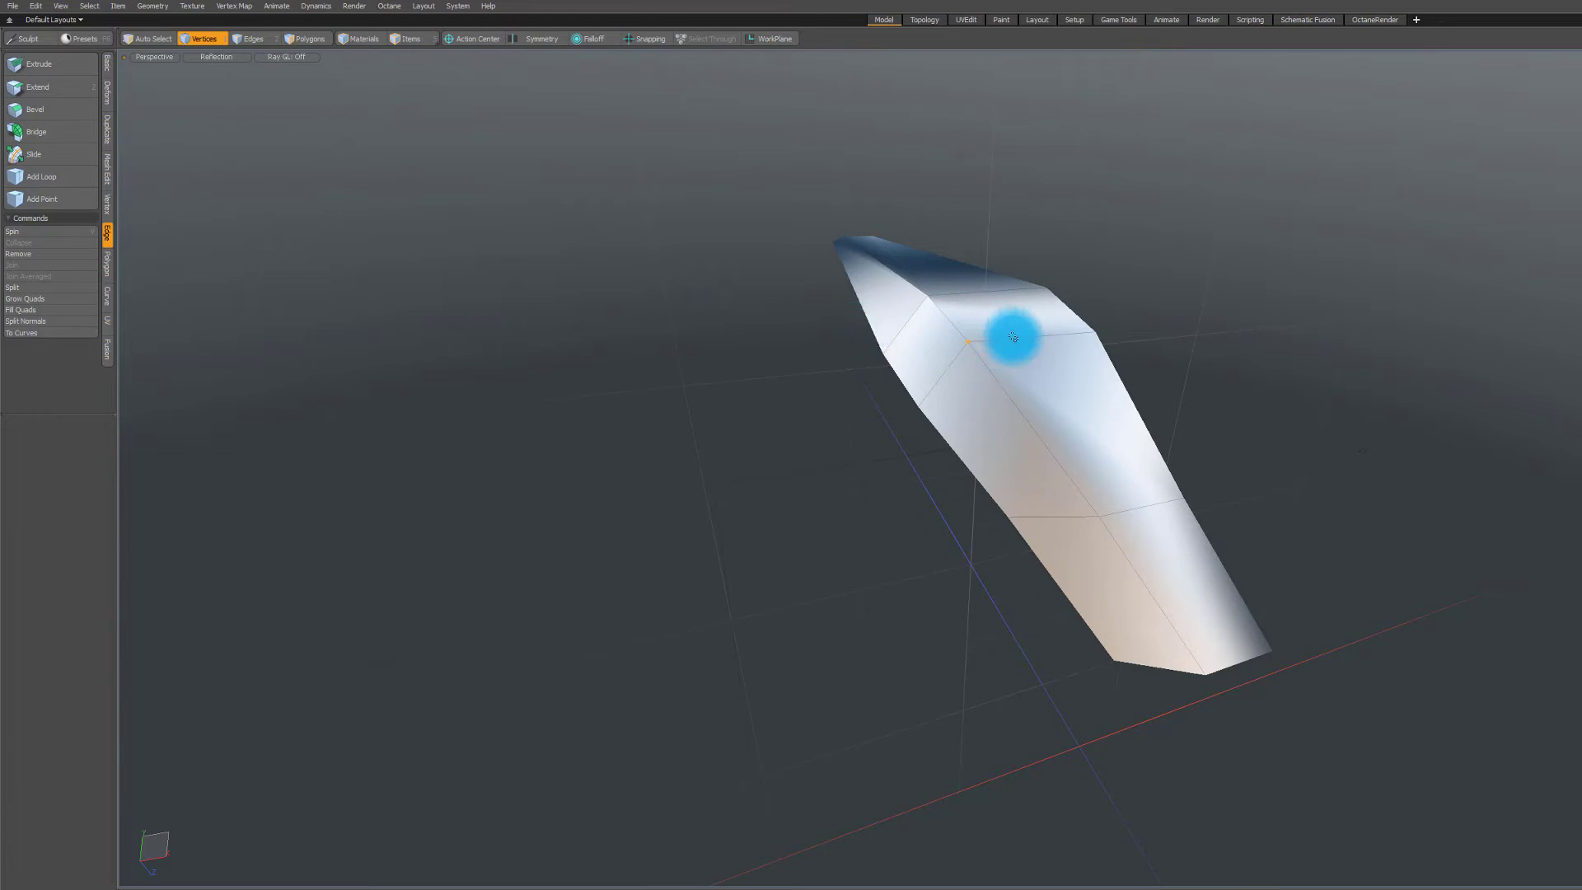
{"action": "left_click", "coordinate": [1205, 677]}
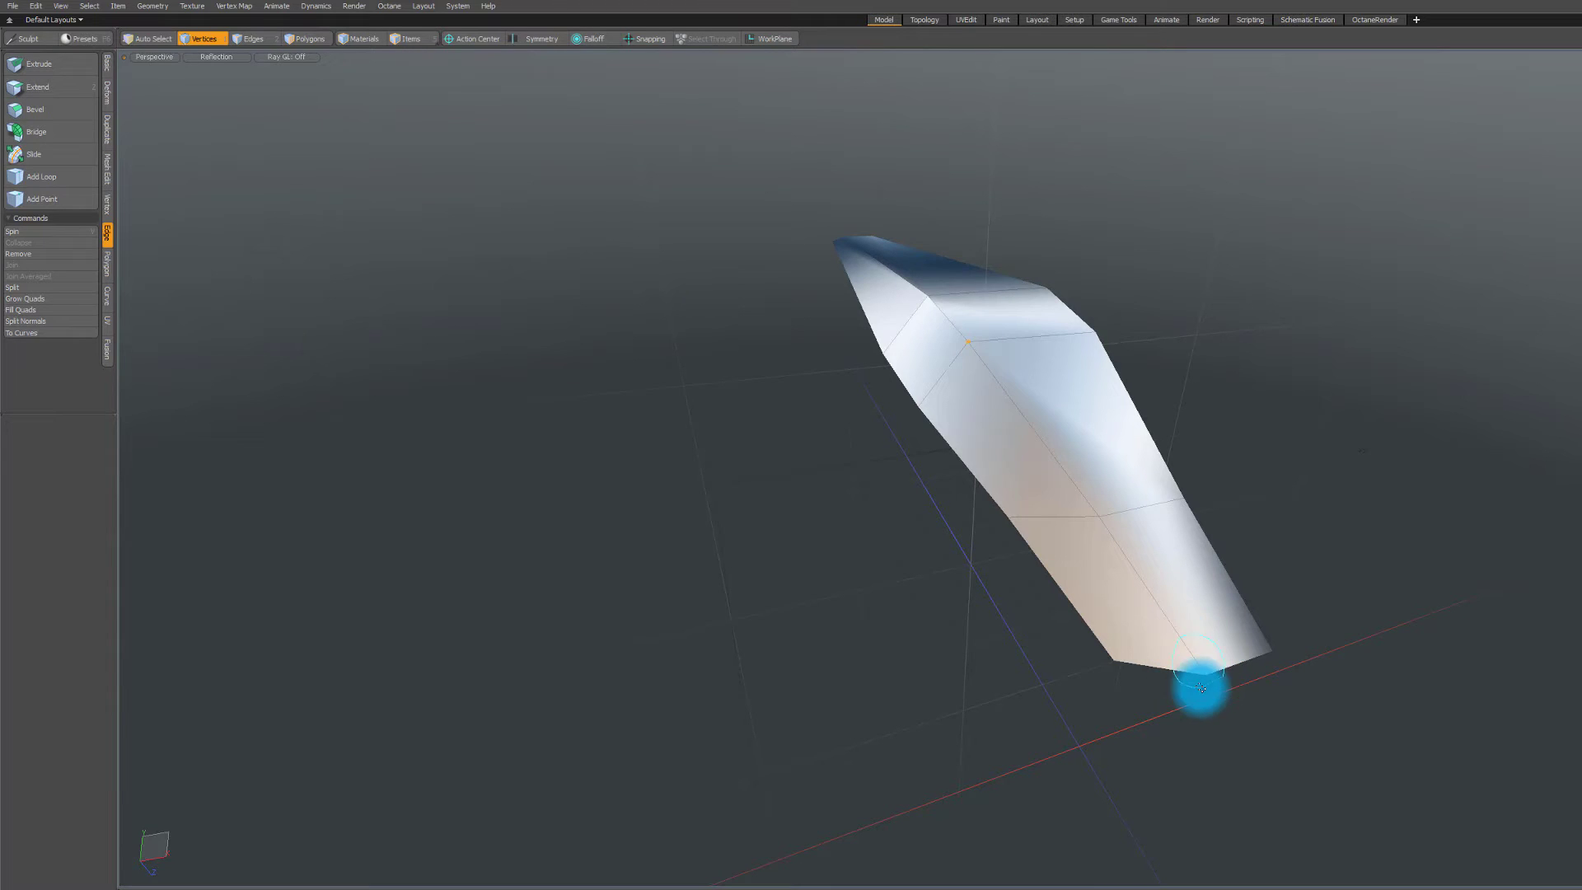
{"action": "left_click", "coordinate": [955, 356]}
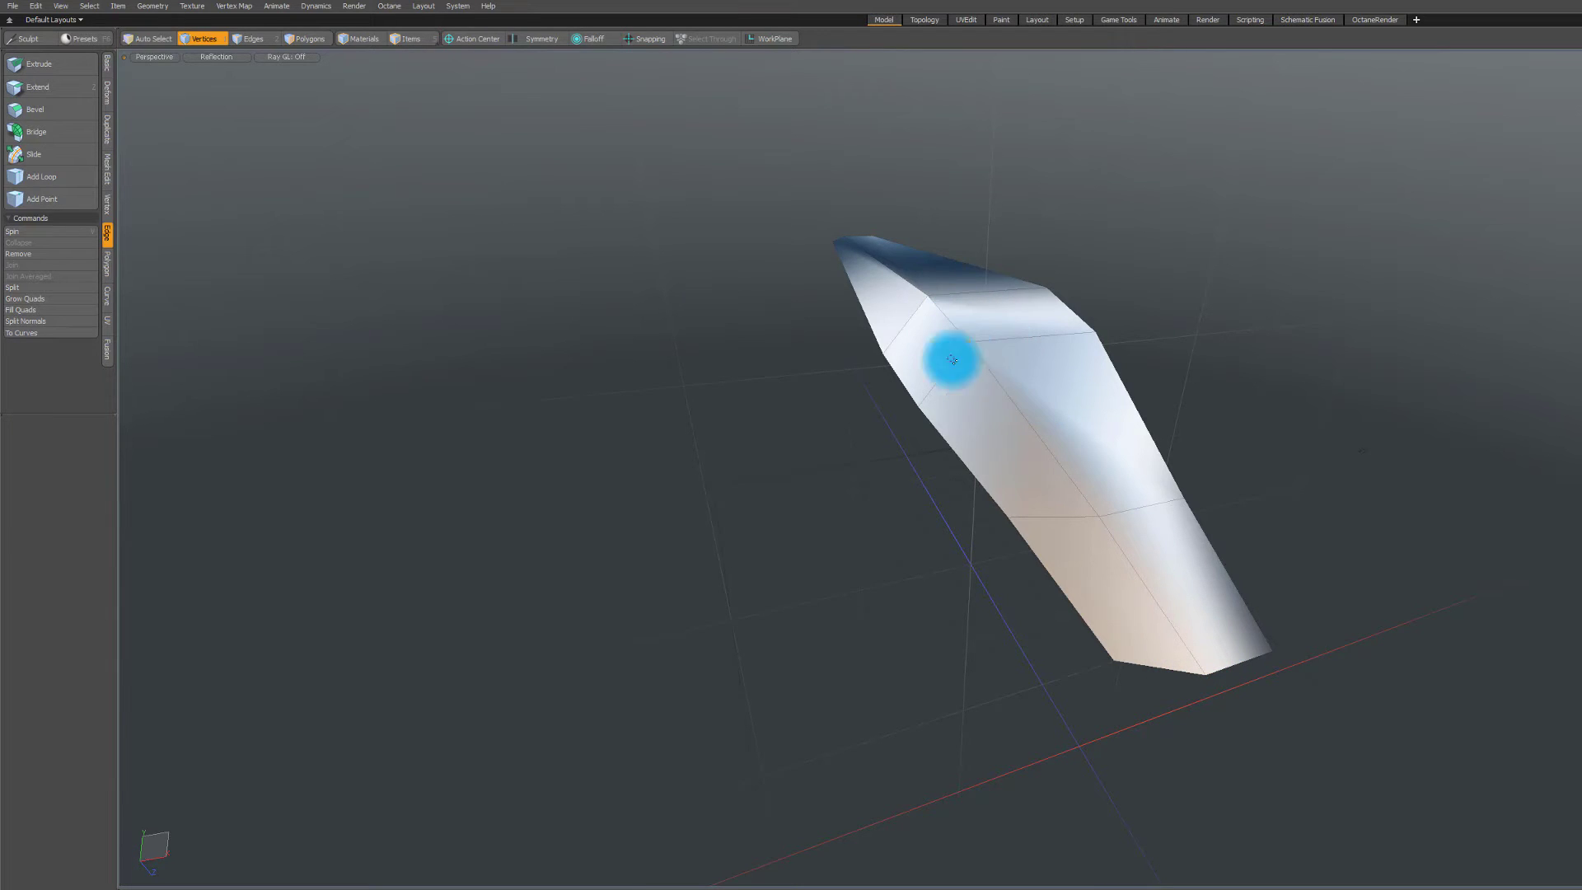
{"action": "left_click", "coordinate": [1211, 677], "text": "shift"}
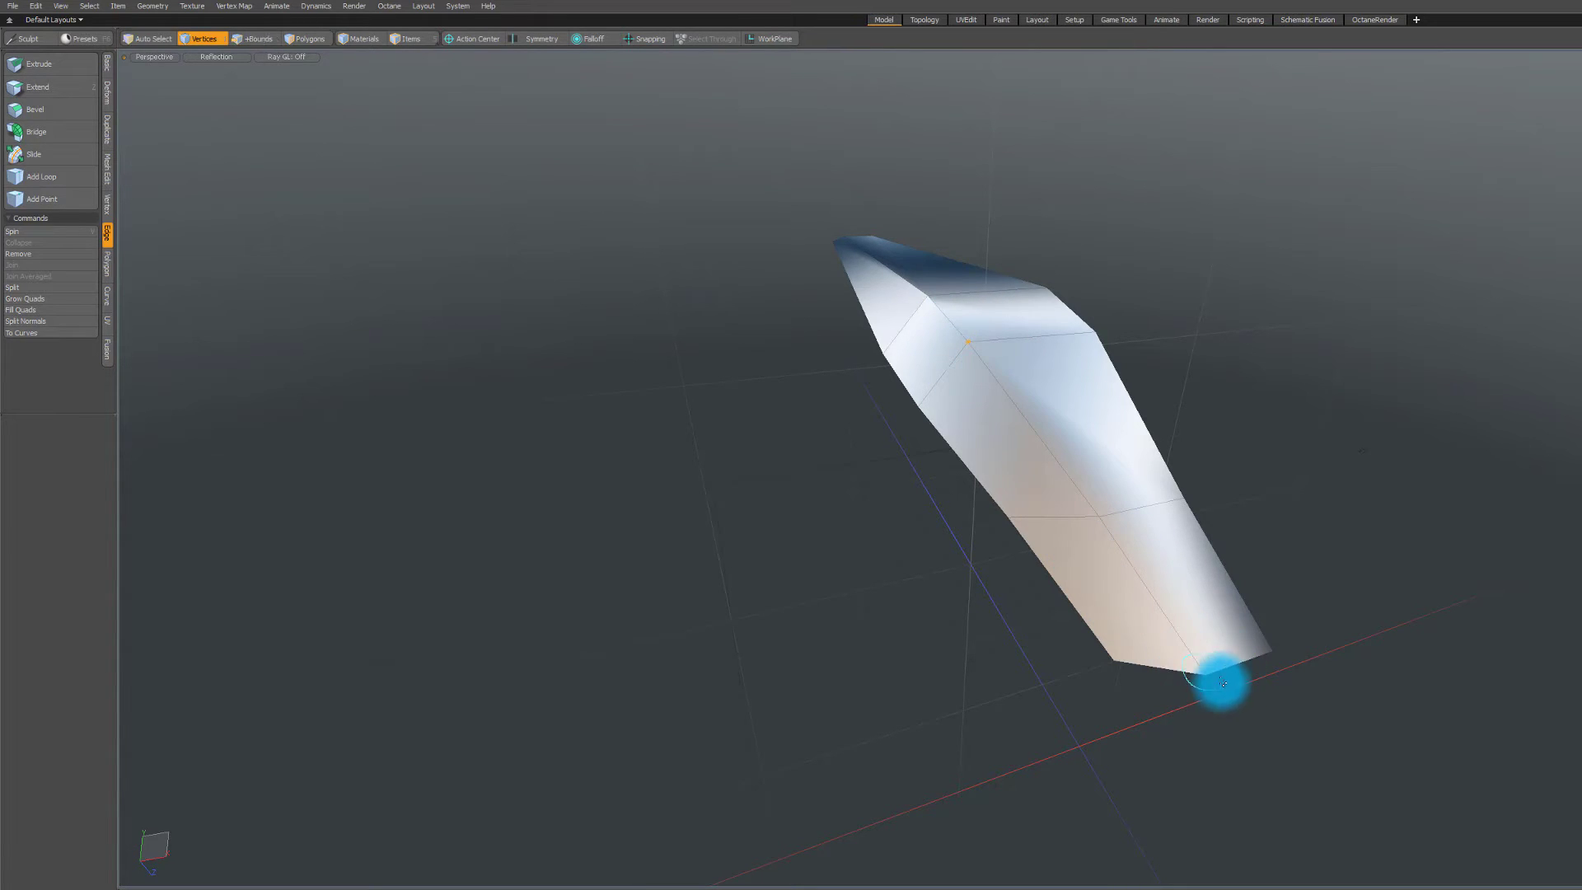
{"action": "left_click", "coordinate": [853, 251], "text": "shift"}
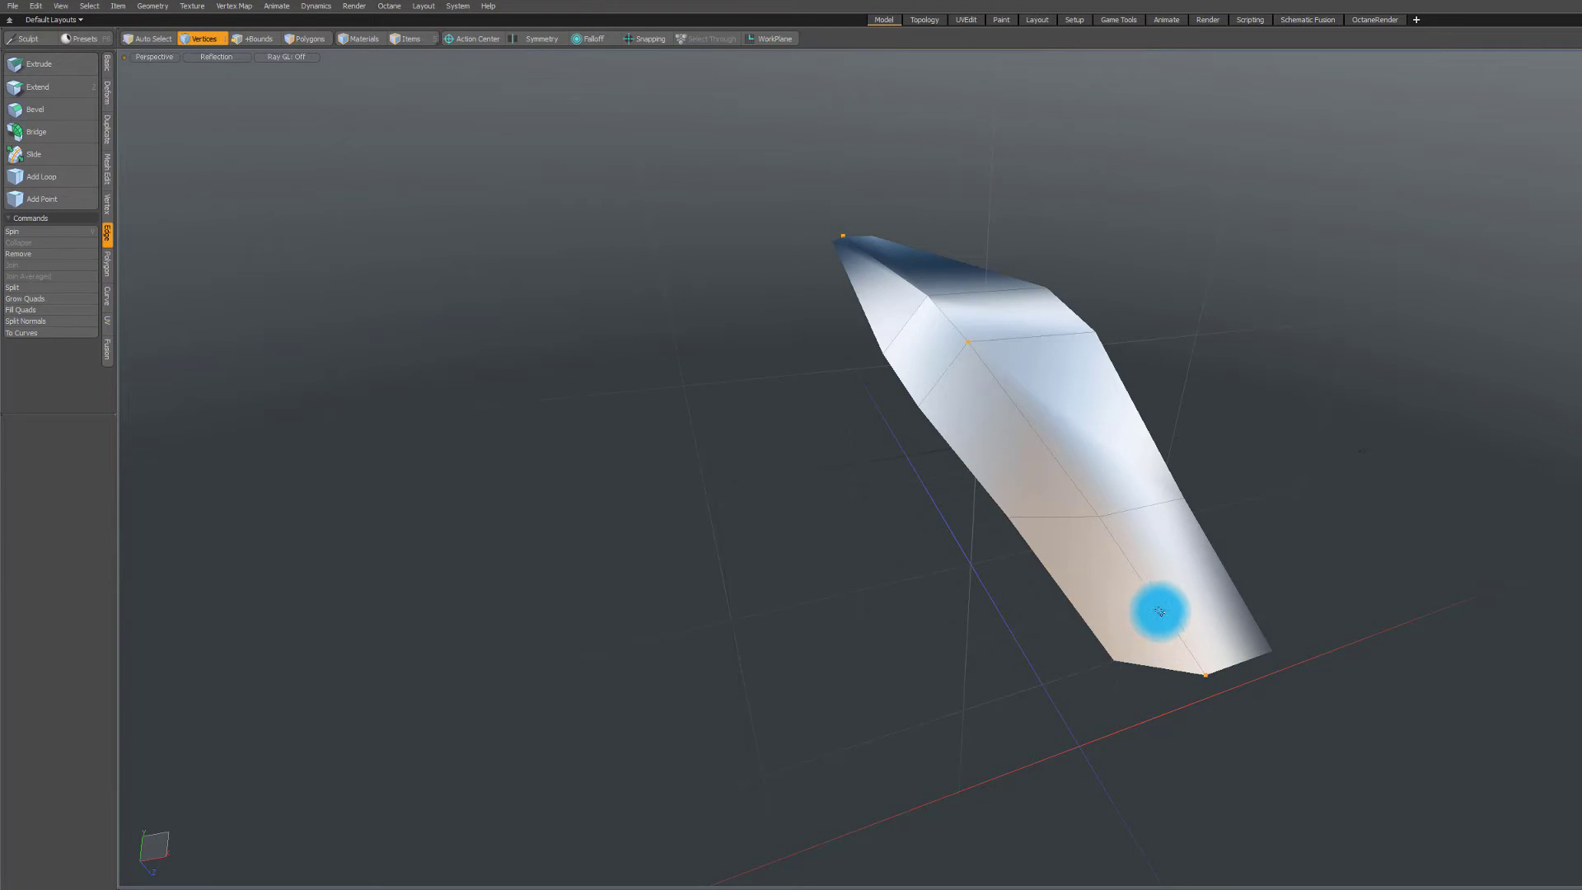